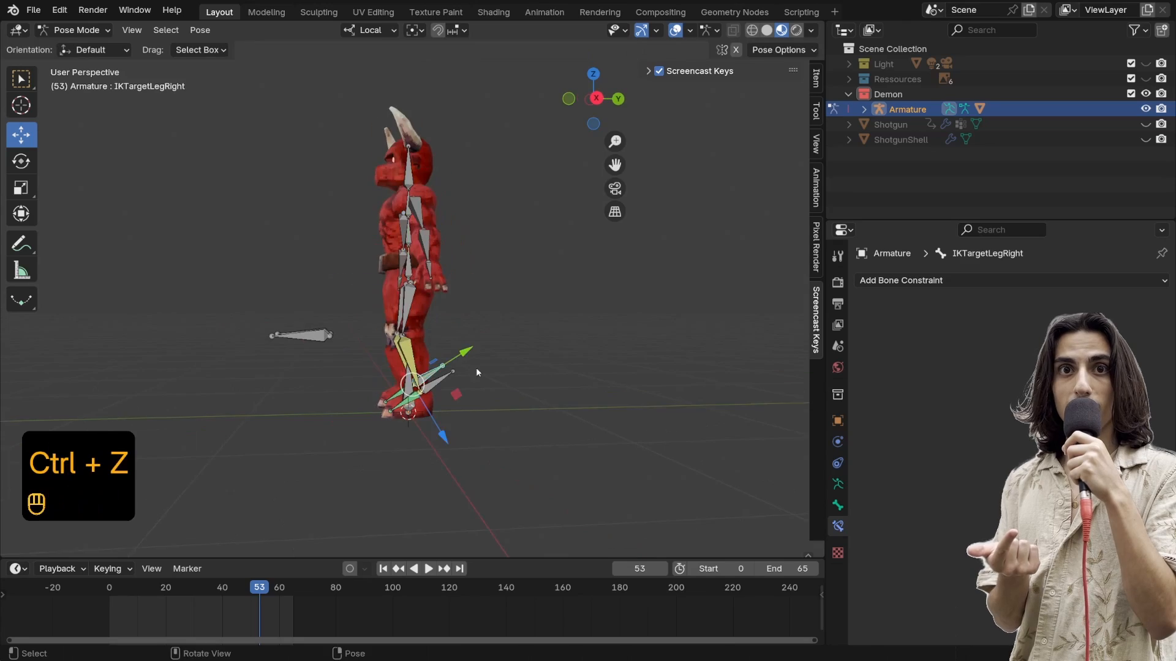
Export the rigged demon as glTF 2.0, and import Character.glb into the Demon folder of the Unreal project
key(g)
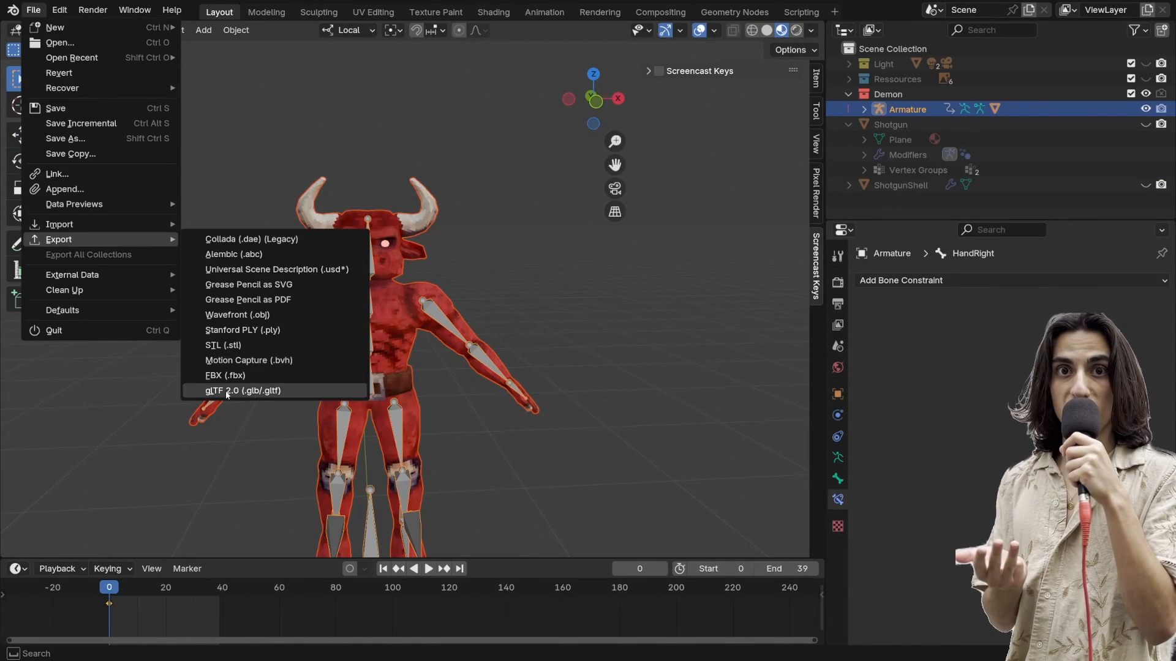
click(245, 391)
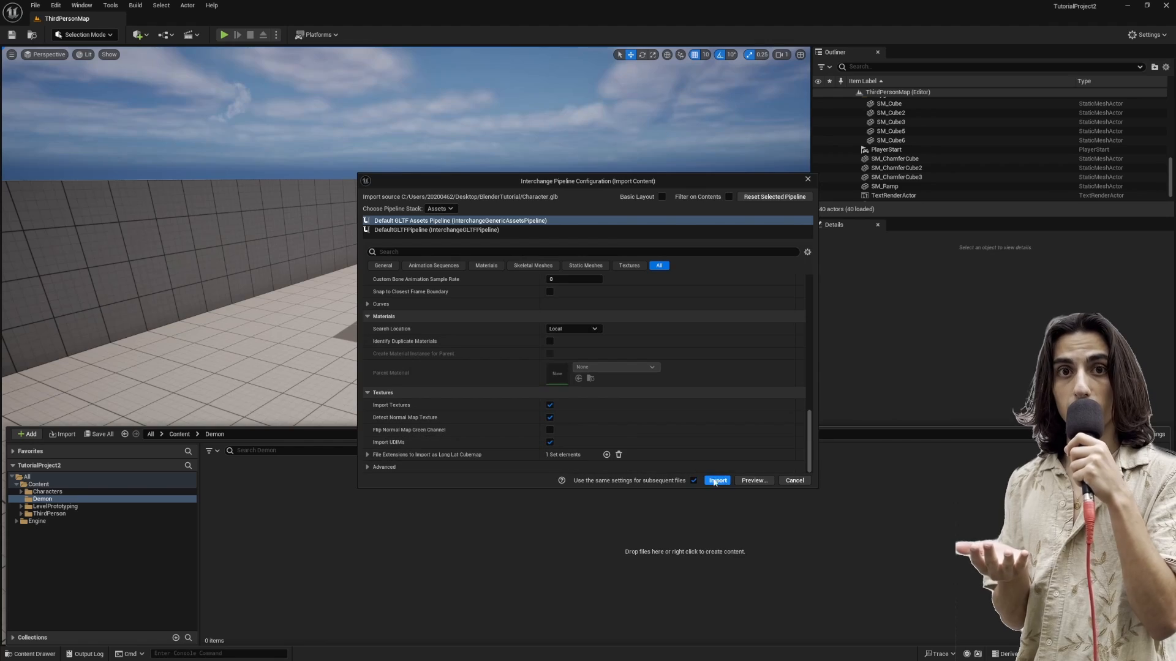
click(715, 481)
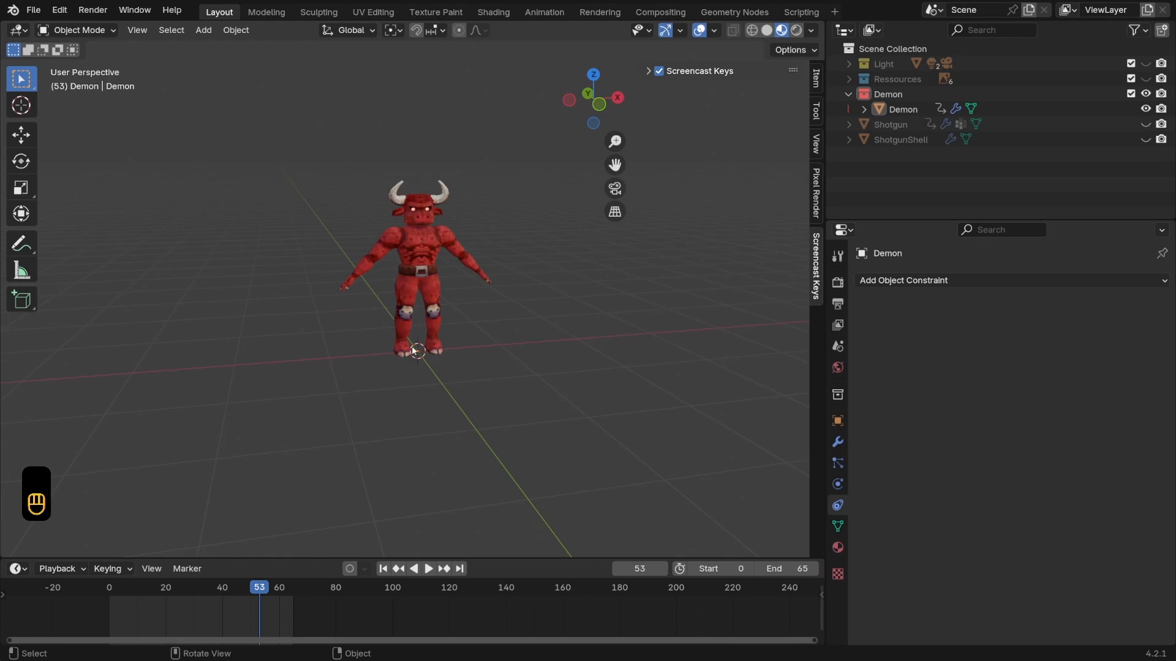
Apply all transforms to the Demon mesh
click(420, 252)
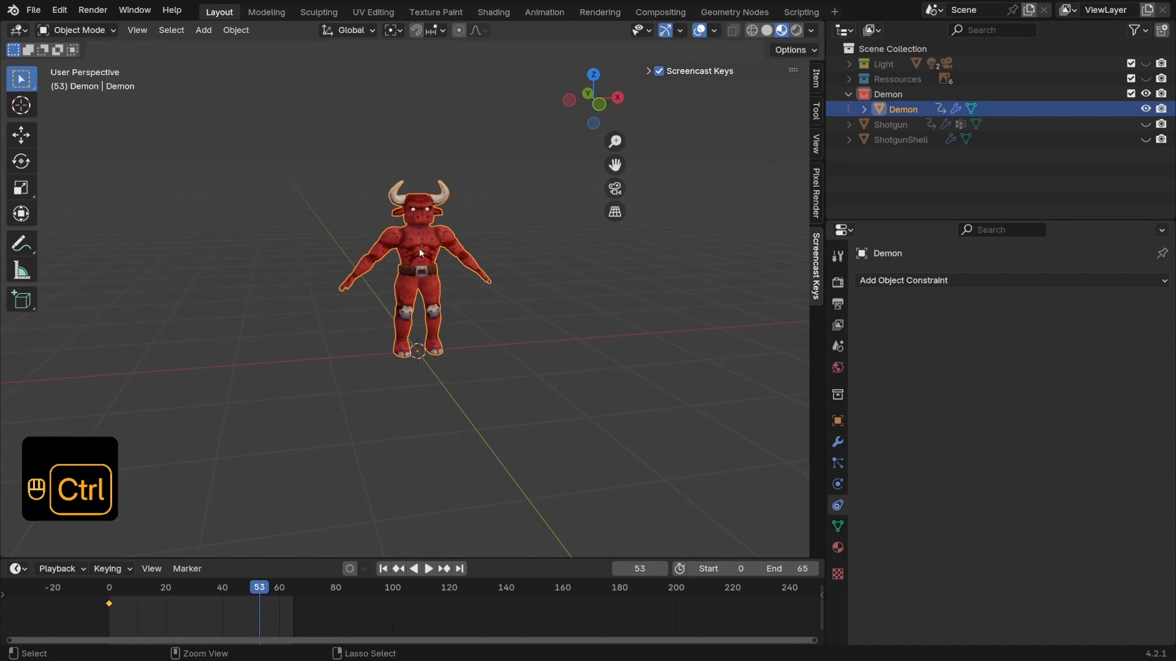
key(ctrl+a)
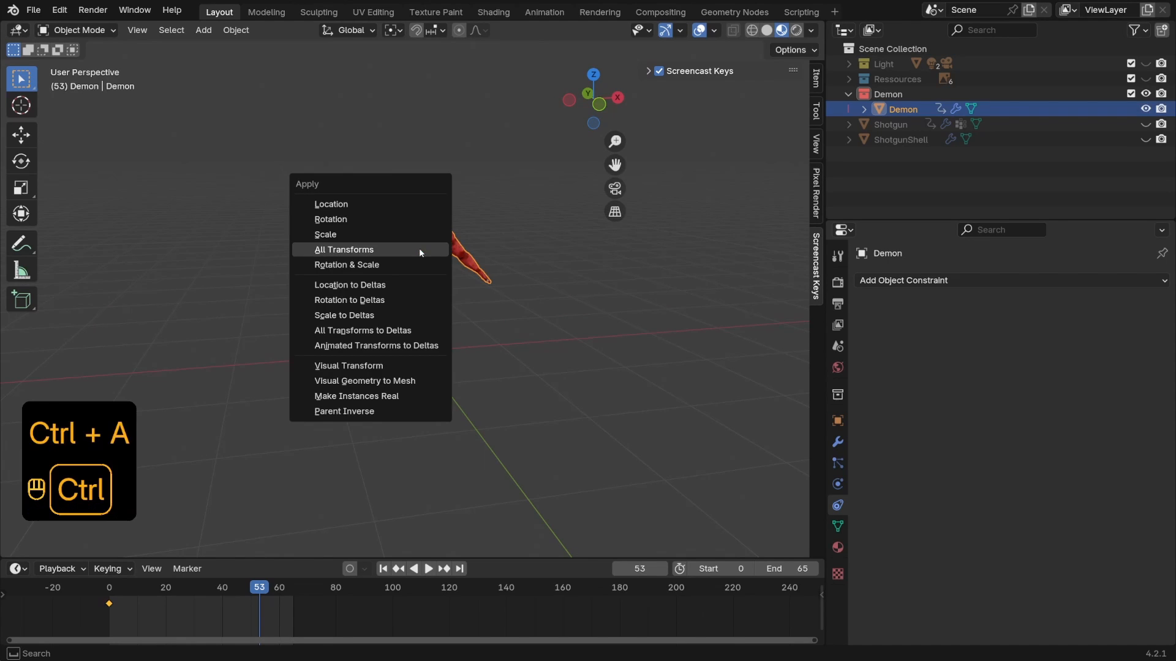
click(361, 252)
Add an armature at the world origin in front view and set it to display in front of the mesh
middle_drag(416, 362, 399, 355)
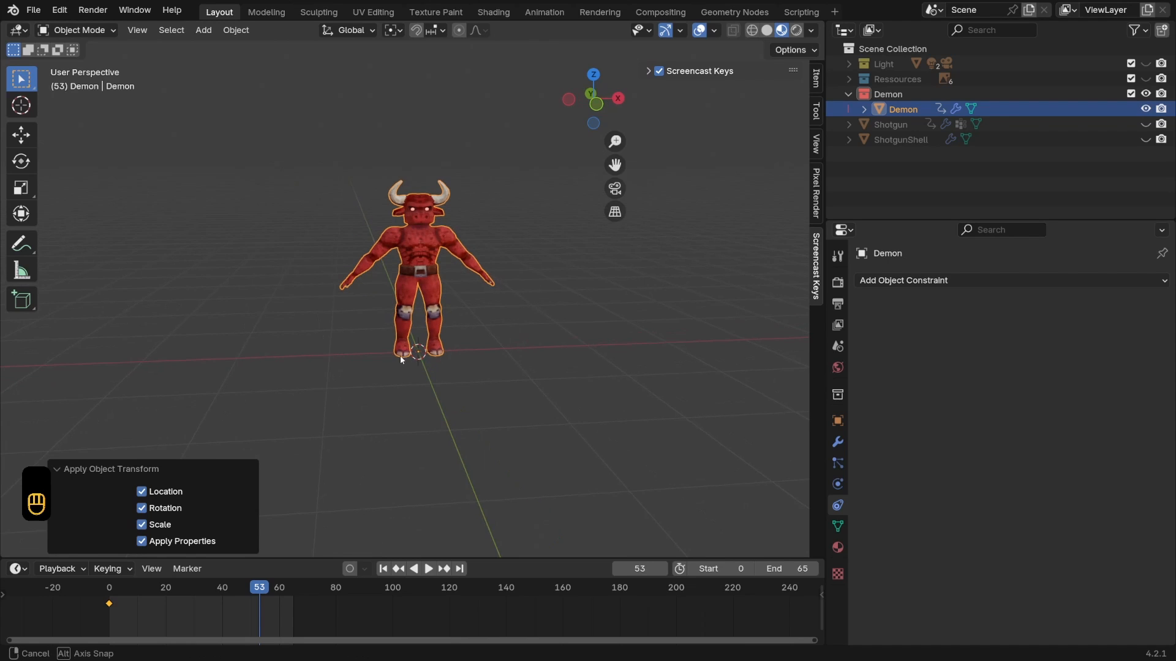
click(595, 104)
key(shift+a)
mouse_move(487, 261)
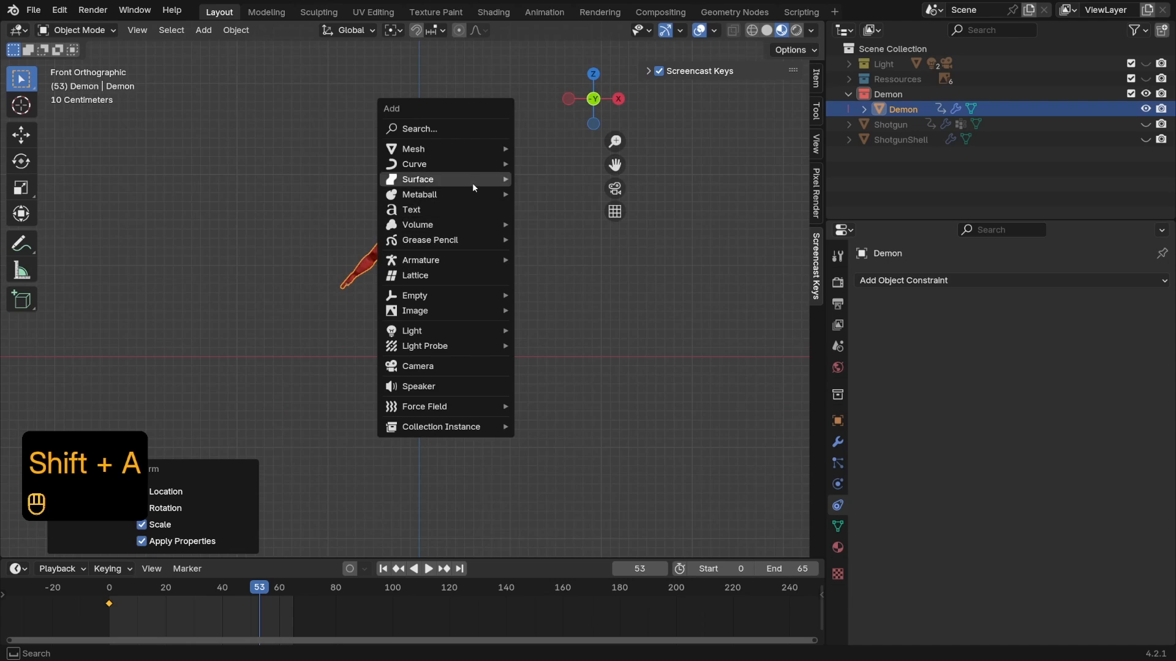
click(559, 260)
scroll(491, 296, up, 1)
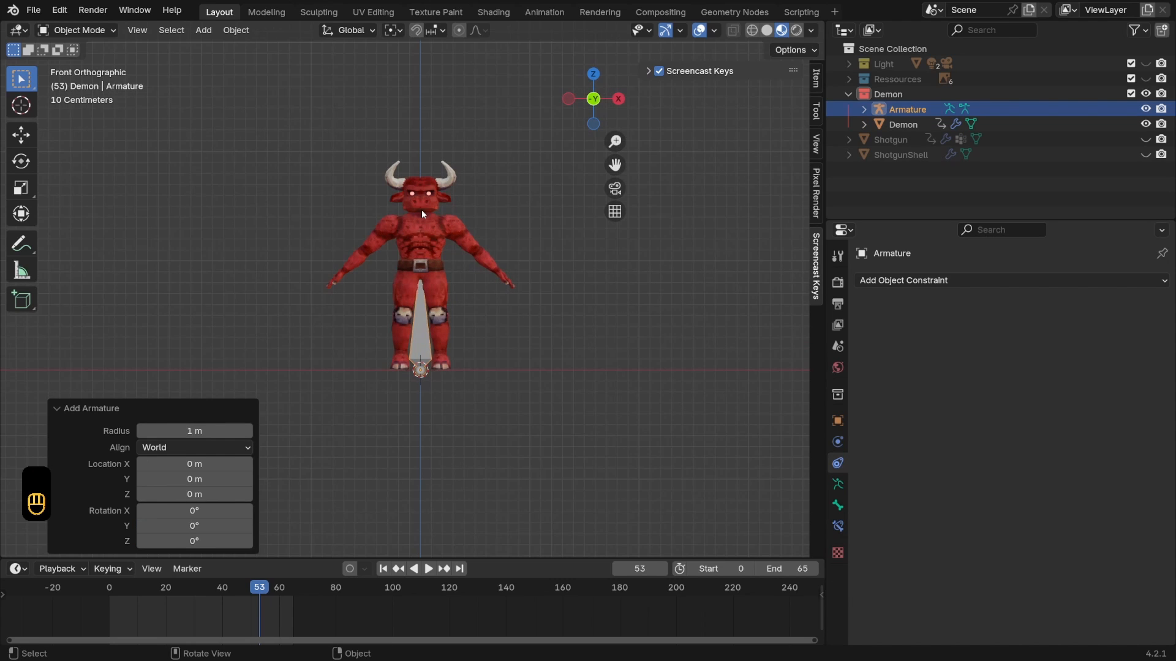
click(838, 484)
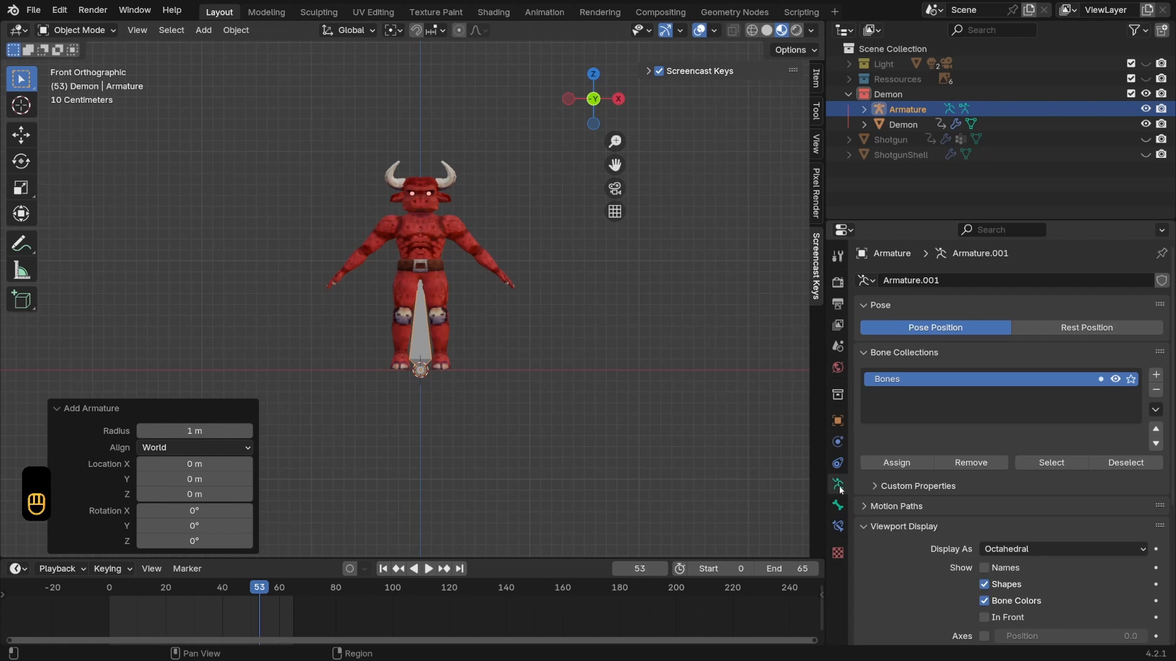
scroll(896, 499, down, 2)
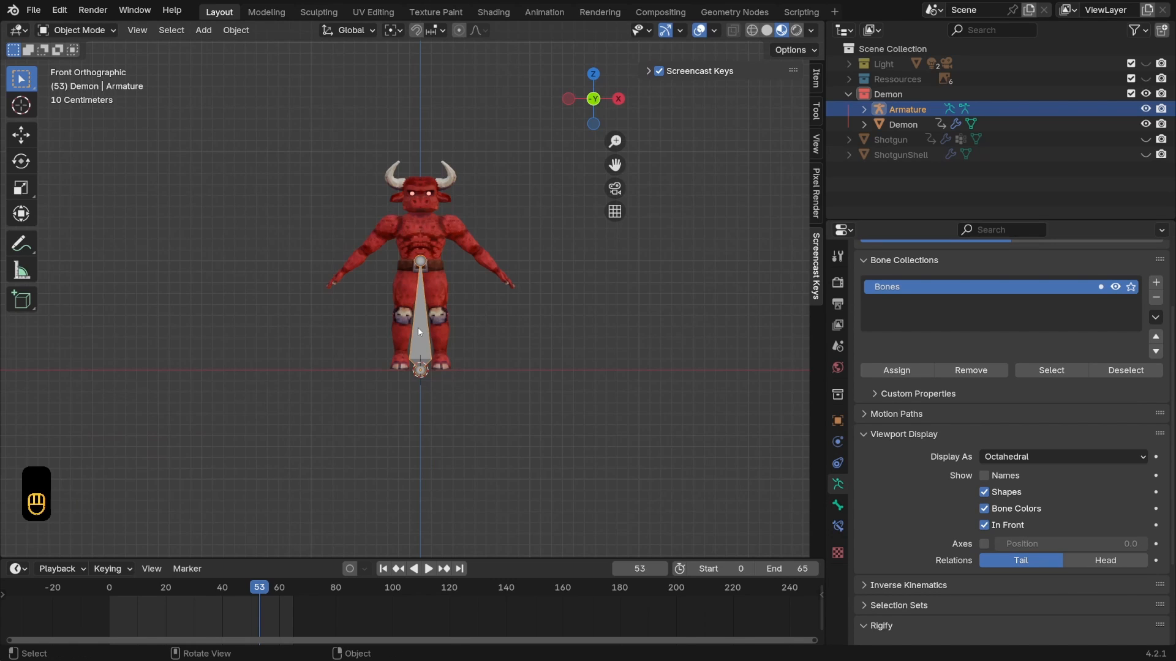
In Edit Mode, lower the bone's tip along Z so that the bone is about 0.38 m long
click(76, 30)
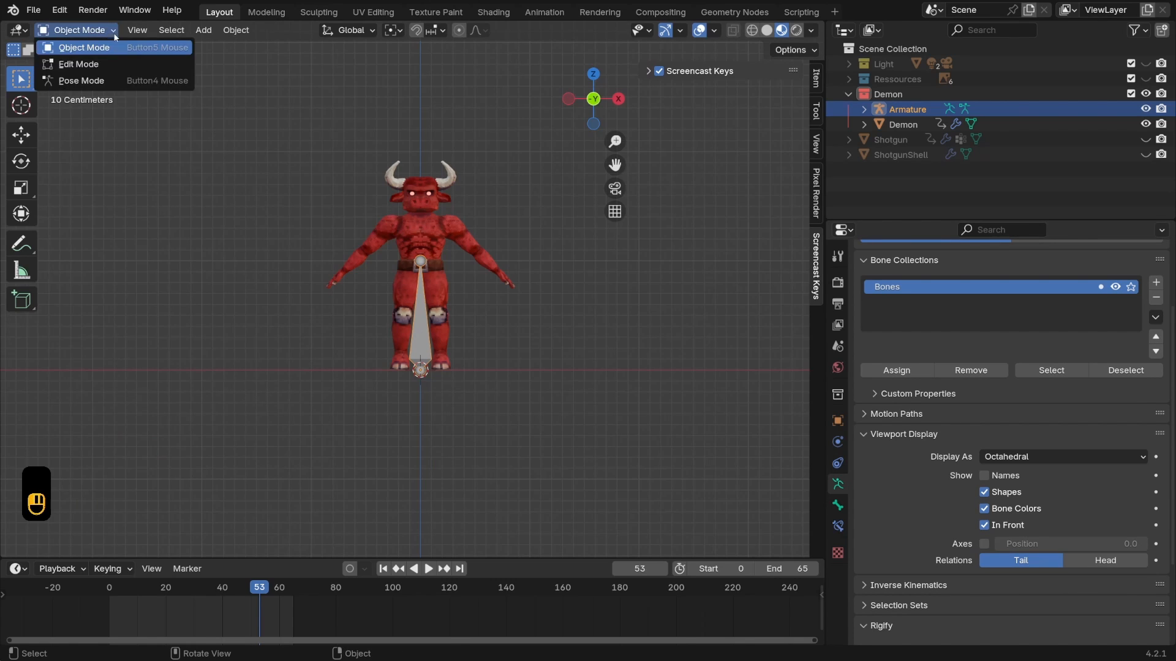
click(89, 65)
scroll(498, 232, up, 2)
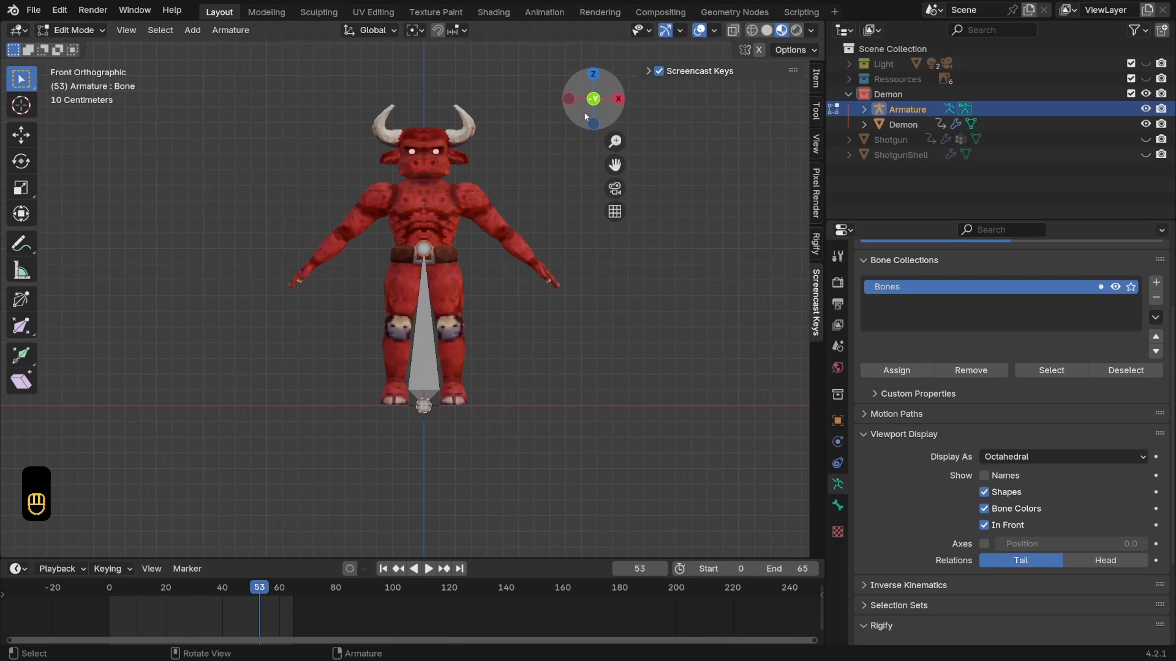
key(g)
key(z)
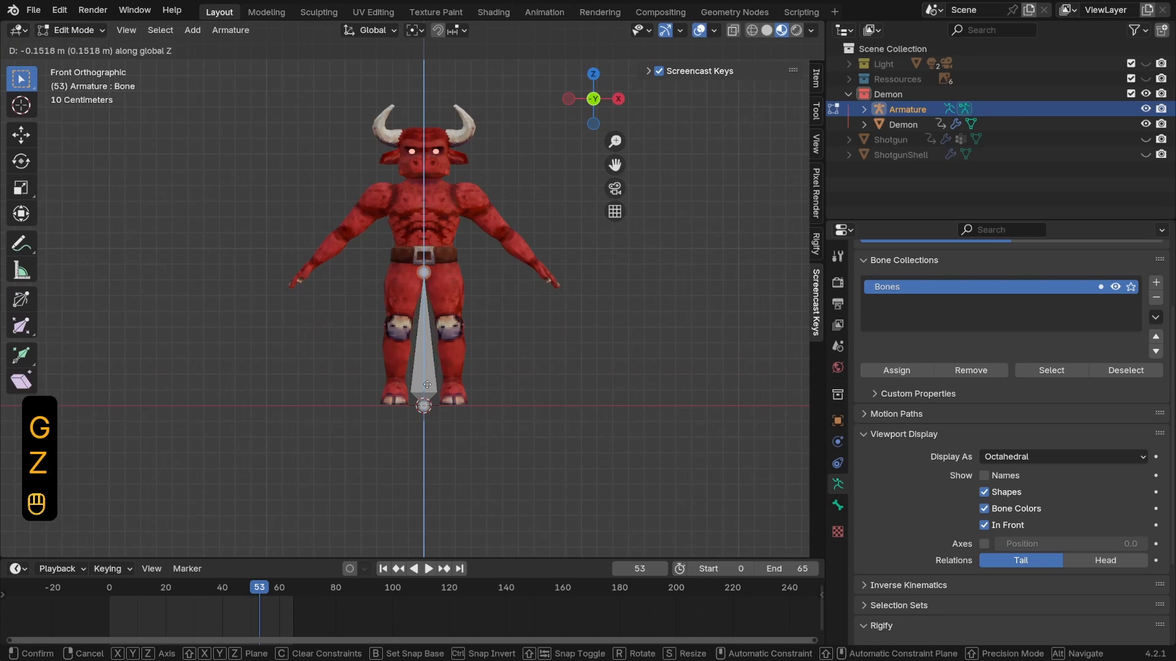
click(424, 394)
Rename the armature data as Root and save the file
scroll(919, 275, up, 5)
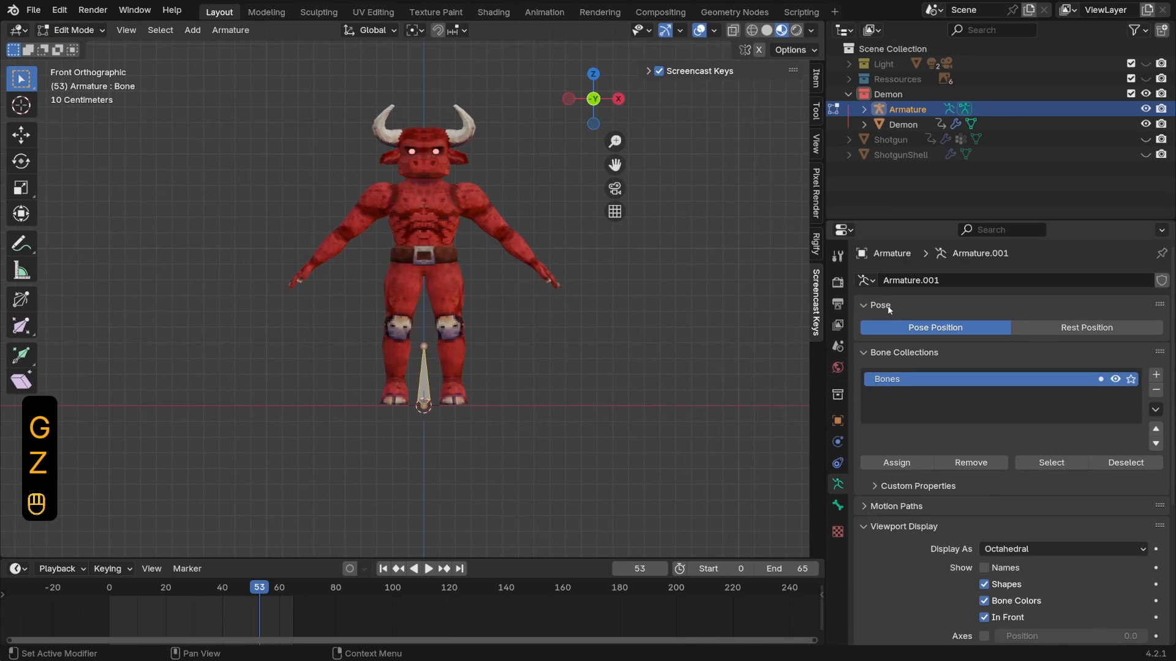
double_click(926, 280)
text(R)
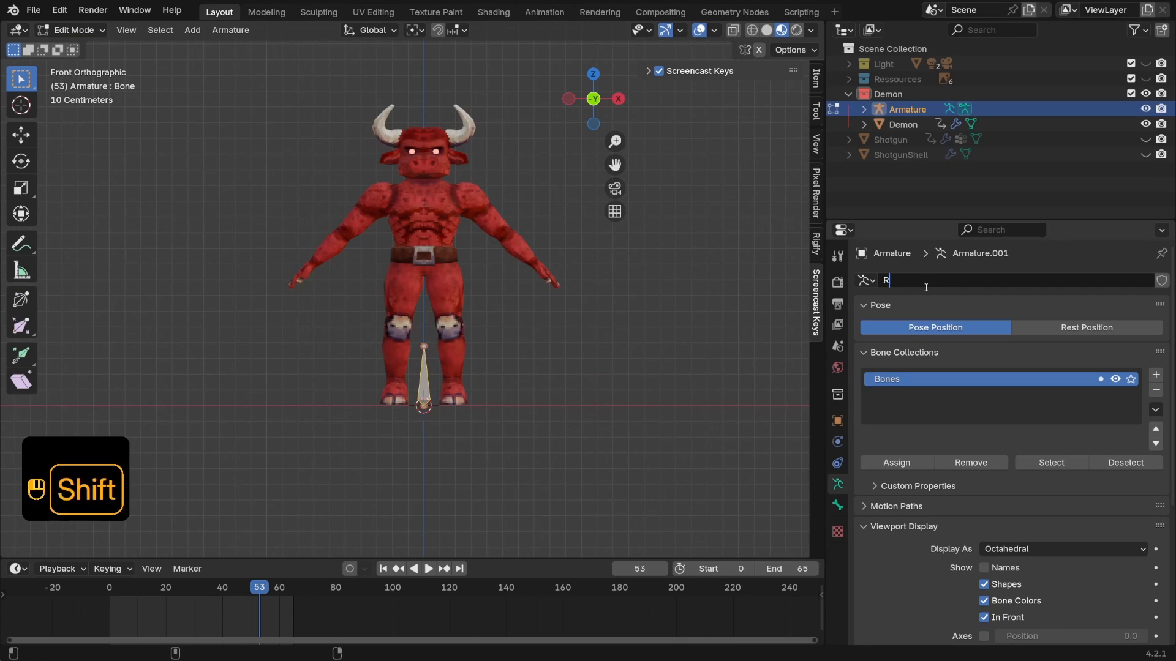
text(oot)
key(Return)
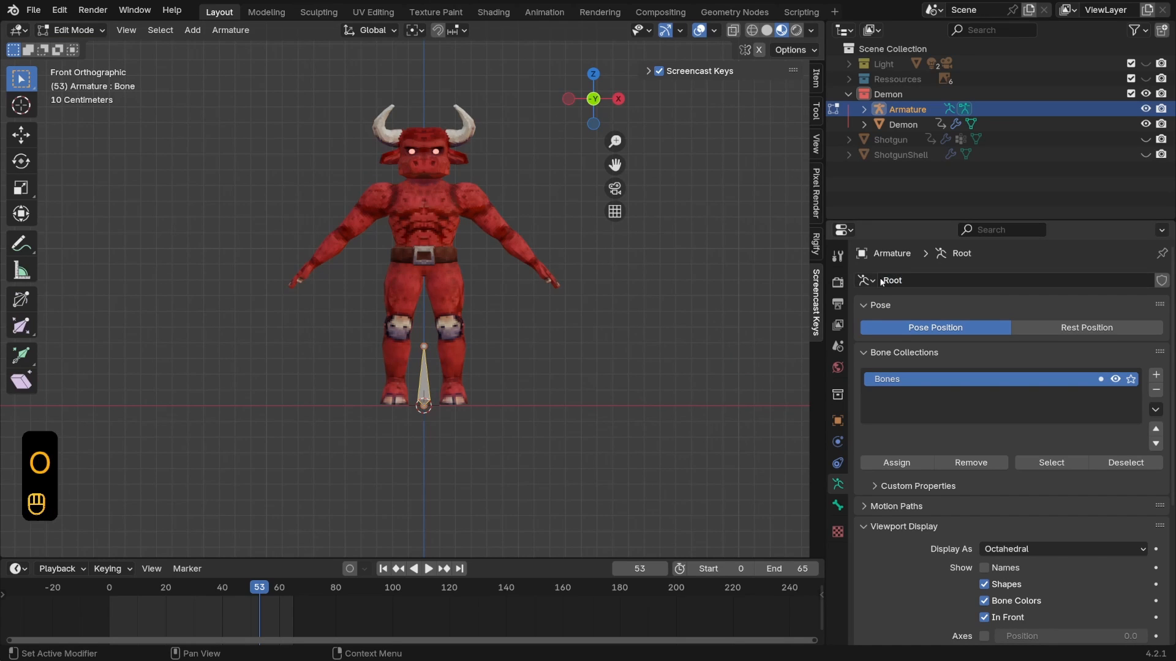
double_click(885, 279)
click(699, 331)
key(ctrl+s)
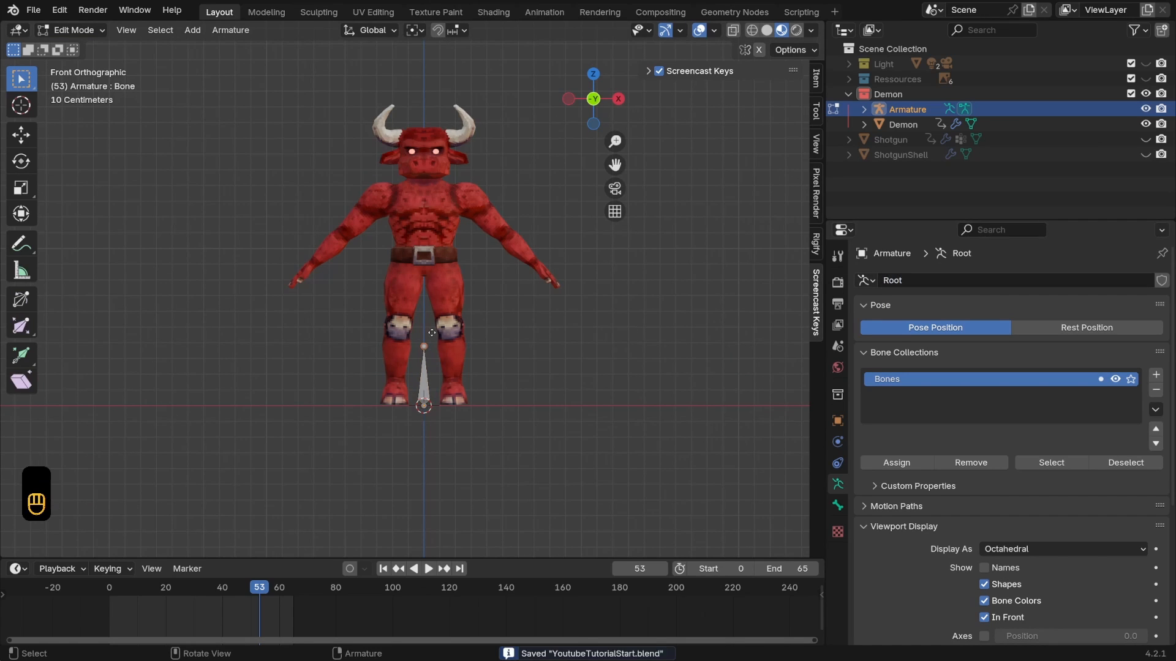
Extrude a new bone about 0.46 m upward along Z from the tip of the bottom bone
key(e)
key(z)
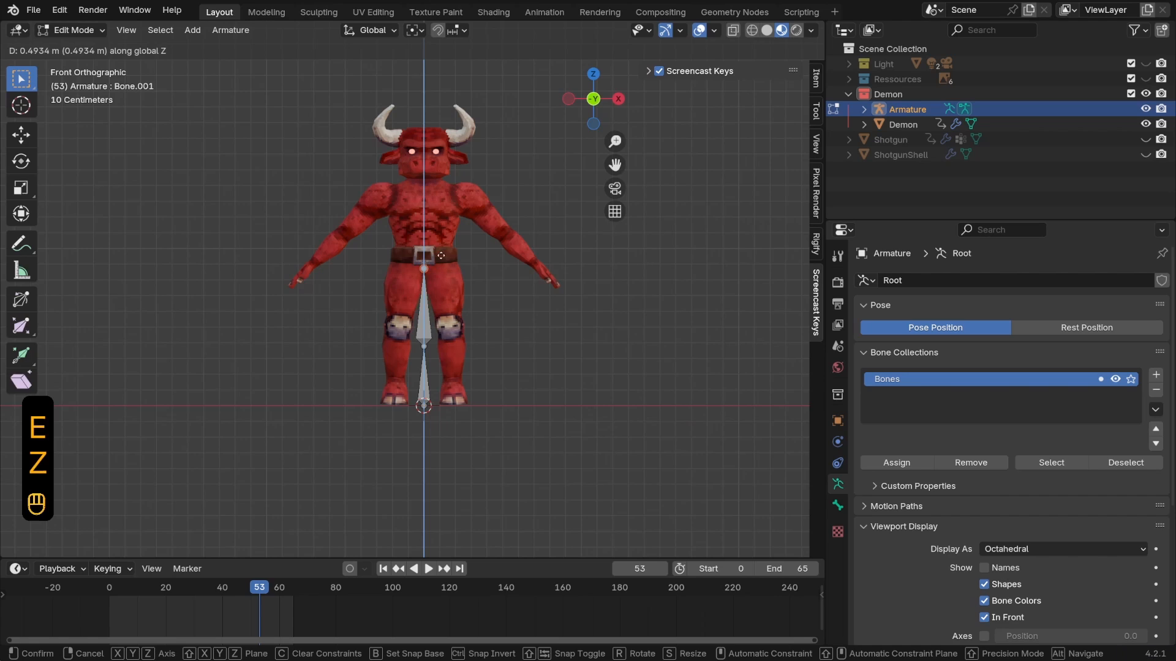
click(424, 319)
Disconnect the newly extruded upper bone from its parent bone while keeping the parent relation
click(423, 320)
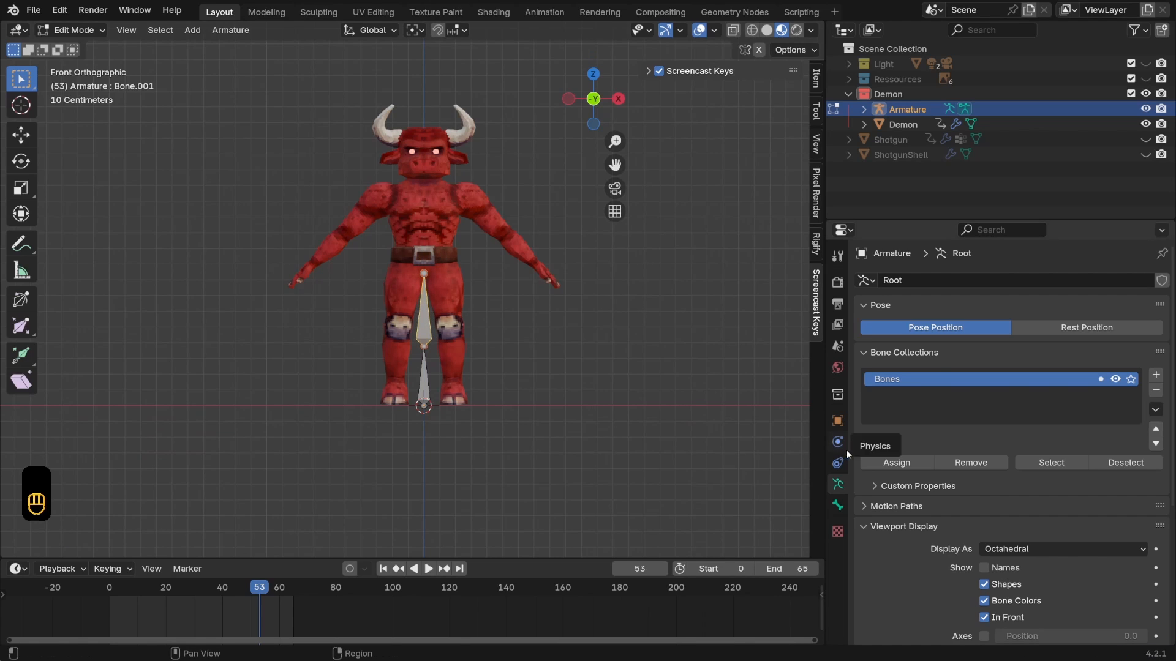
scroll(945, 404, down, 5)
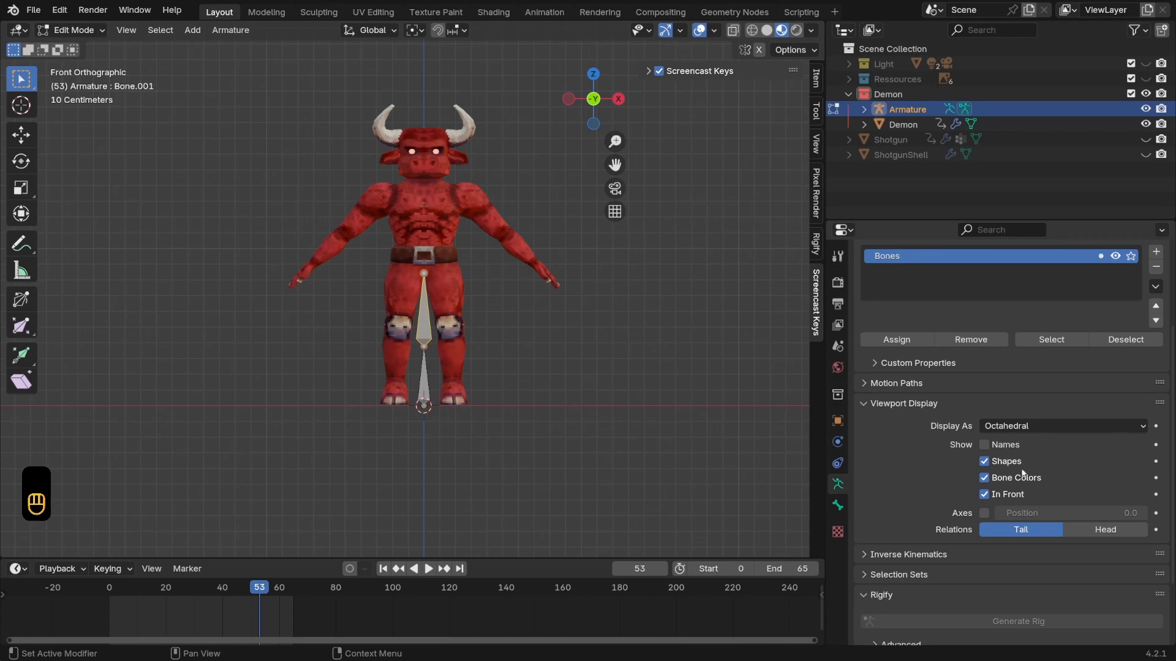
click(838, 505)
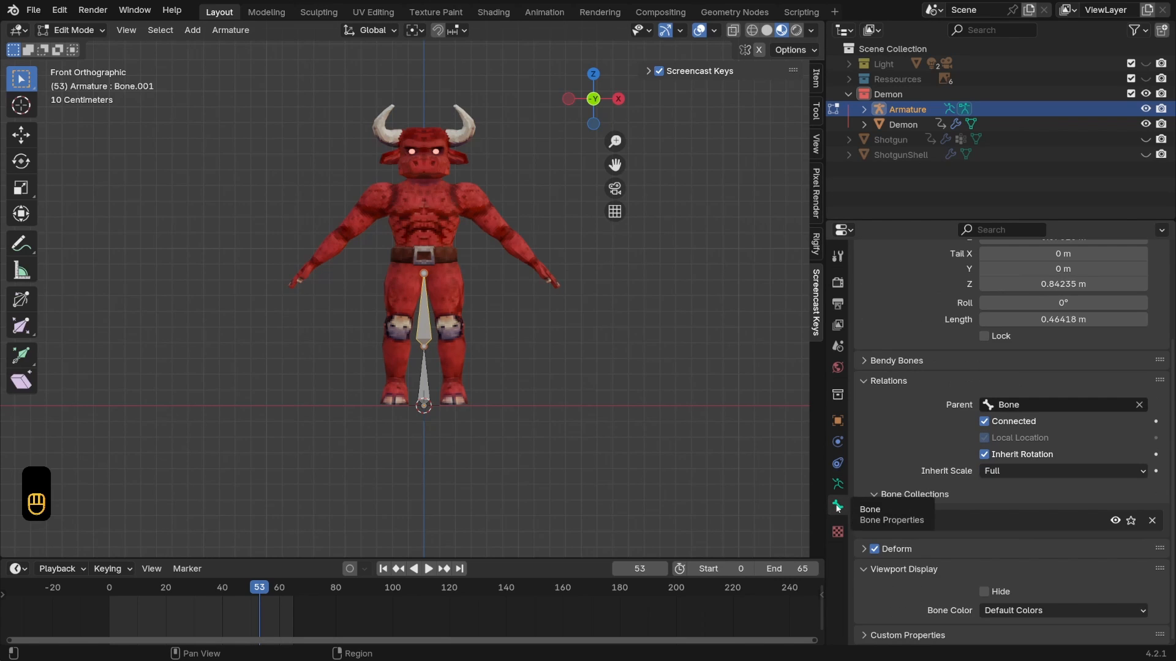
scroll(986, 526, up, 3)
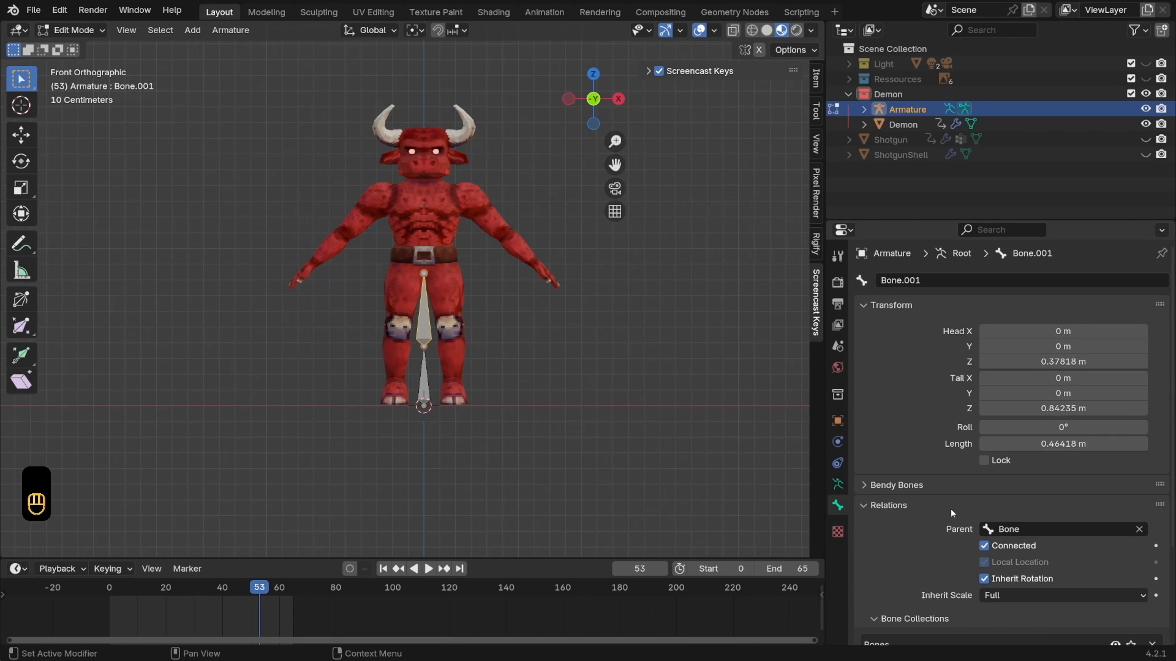
scroll(985, 525, down, 1)
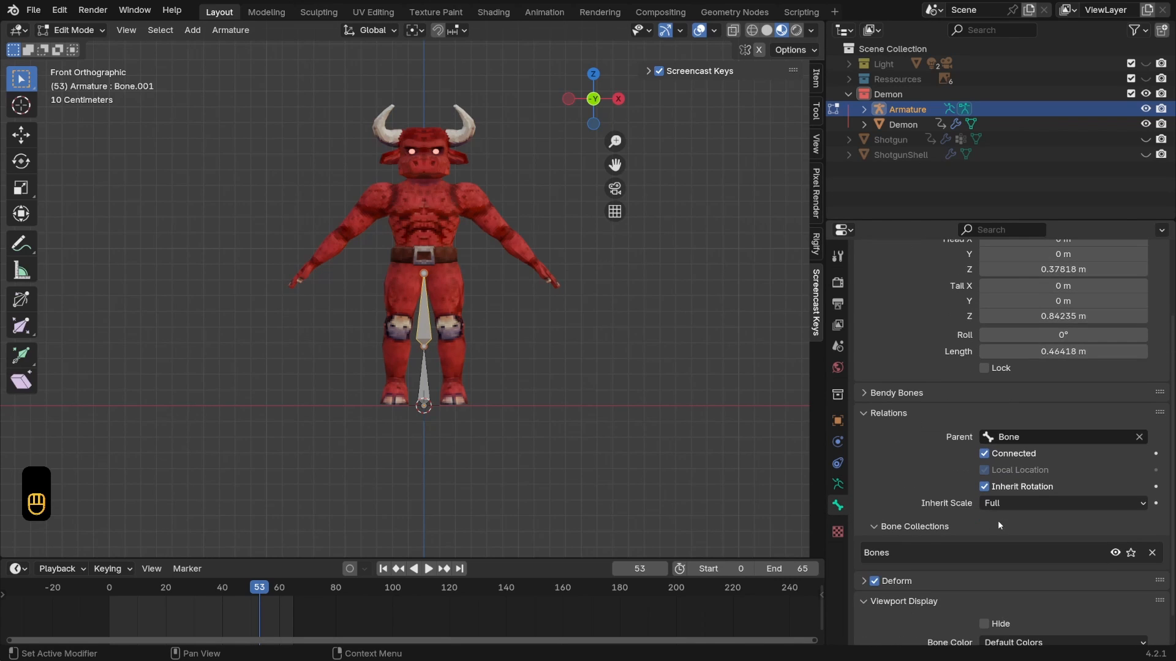
click(985, 454)
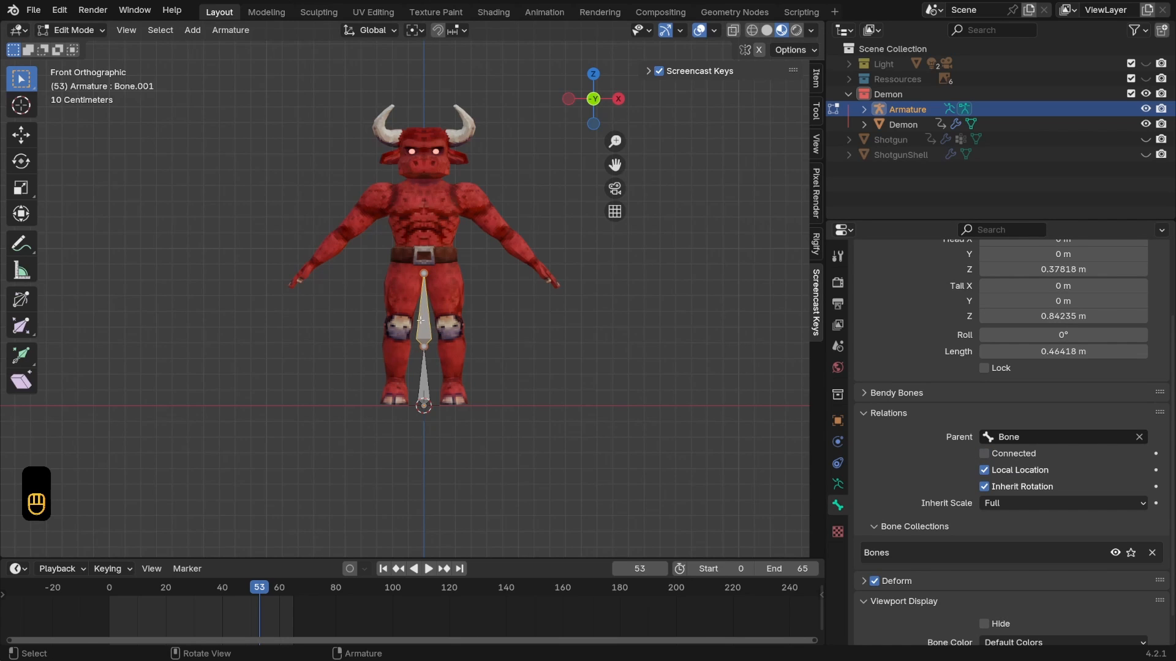
Raise the upper bone about 0.48 m along Z to the pelvis and lower its tip about 0.15 m
key(g)
key(z)
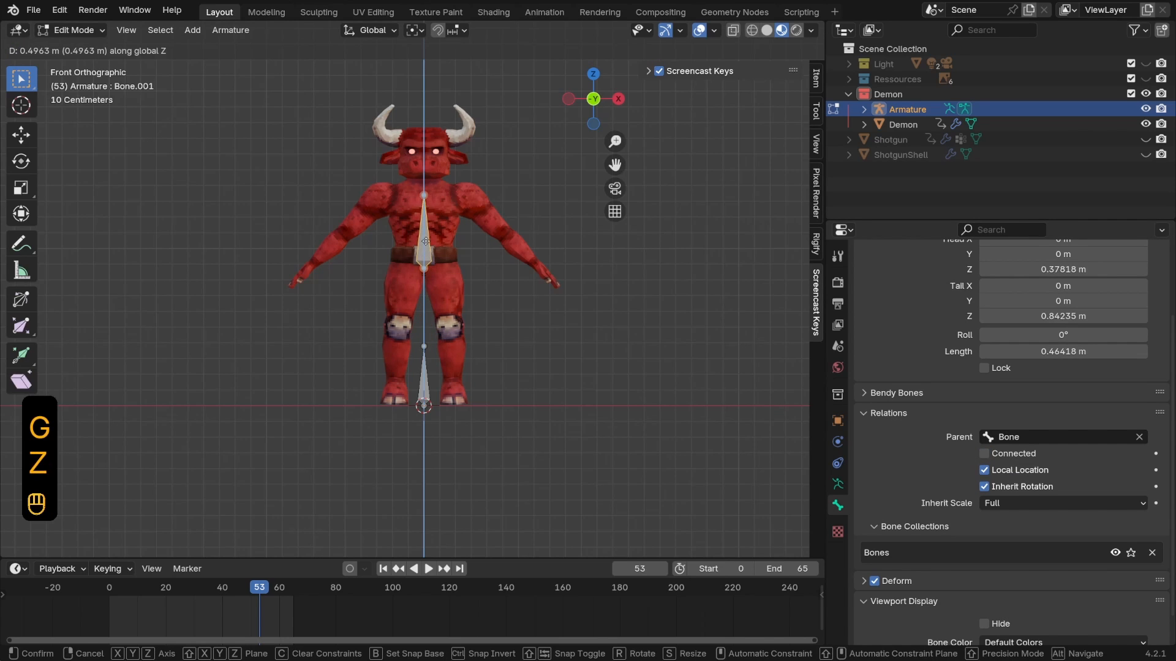
click(425, 233)
key(g)
key(z)
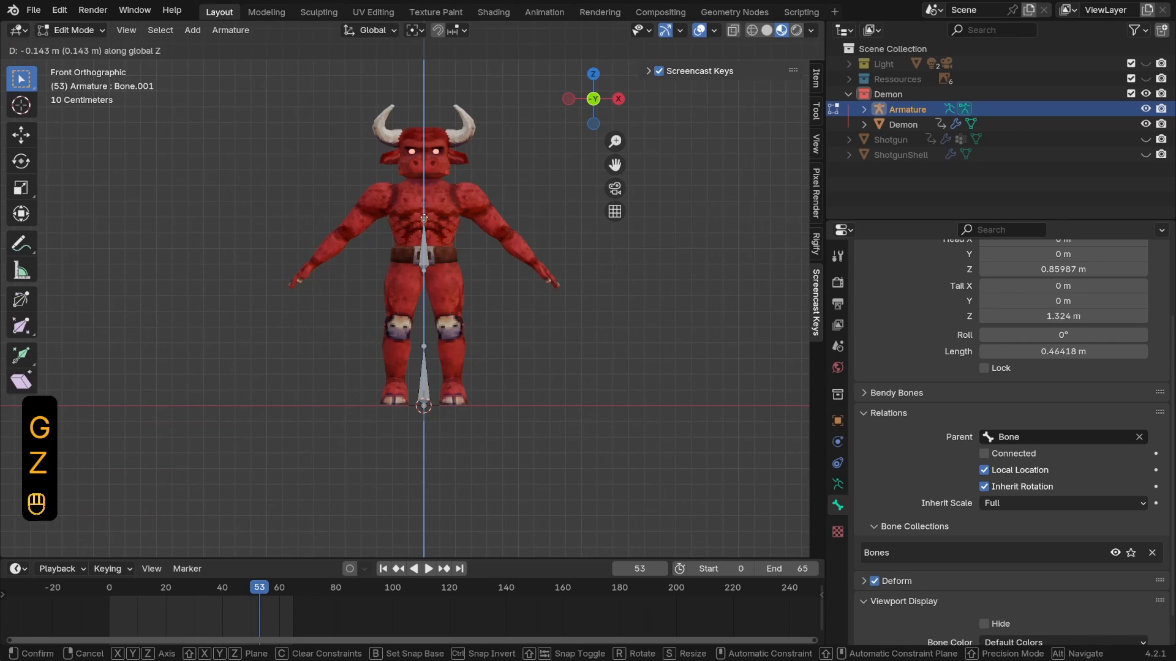
click(424, 219)
Rename the pelvis bone as Spine1
scroll(934, 284, up, 4)
double_click(934, 283)
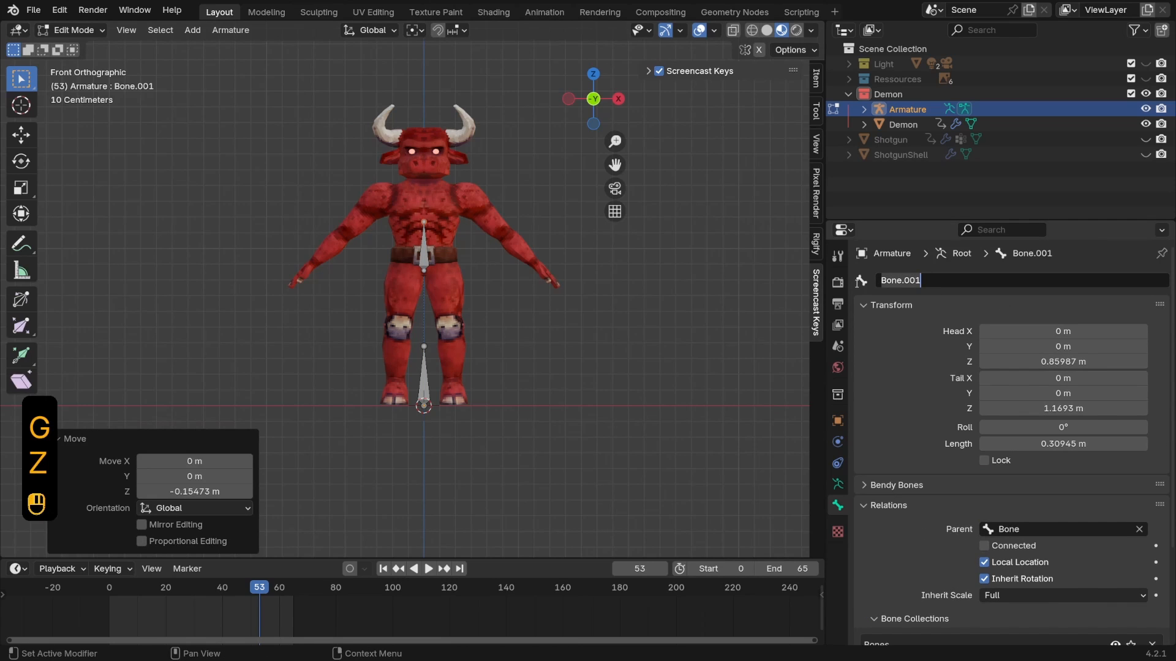
key(BackSpace)
text(Spine)
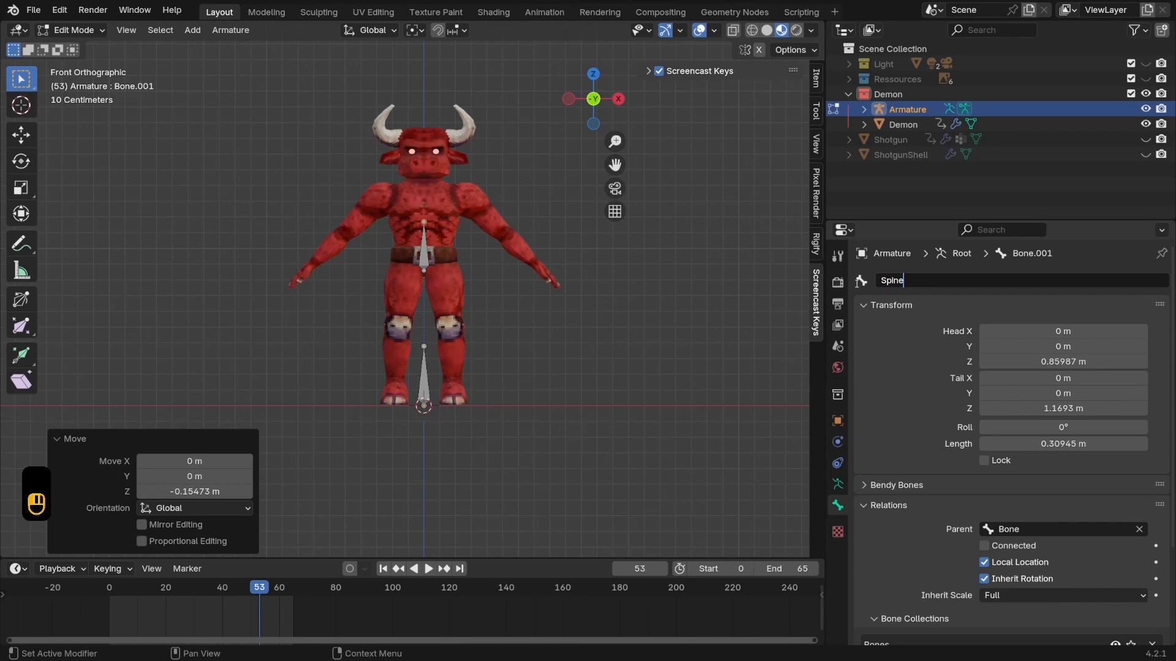
text(1)
key(Return)
Rename the bottom bone between the feet as Root
ctrl+scroll(908, 267, up, 1)
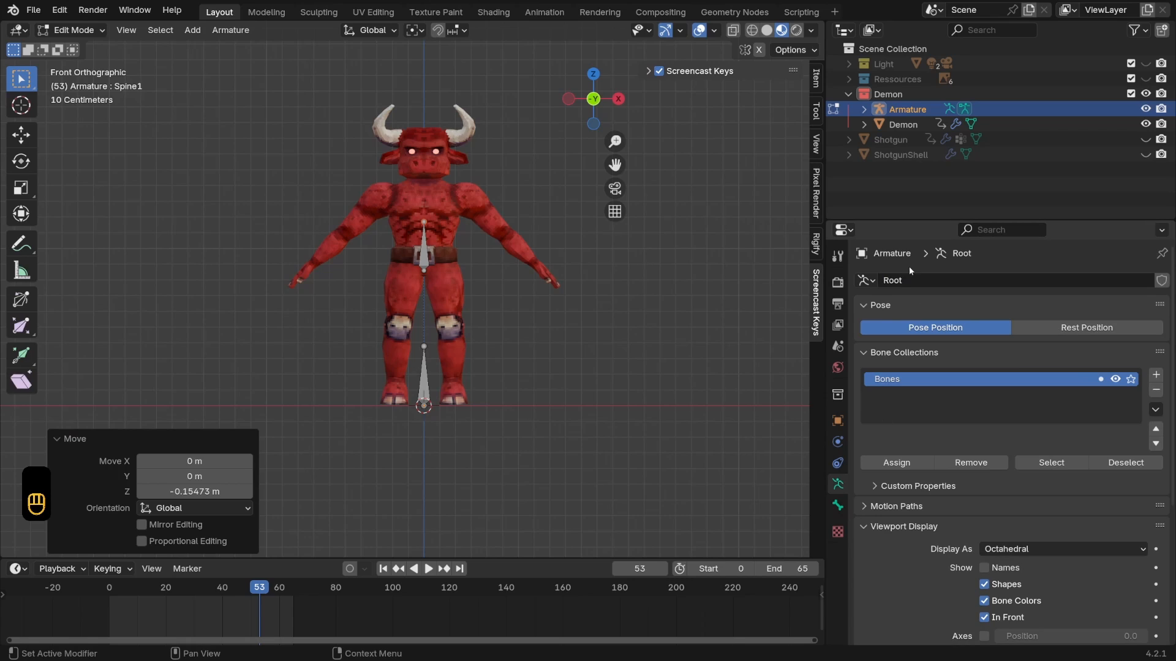
click(838, 506)
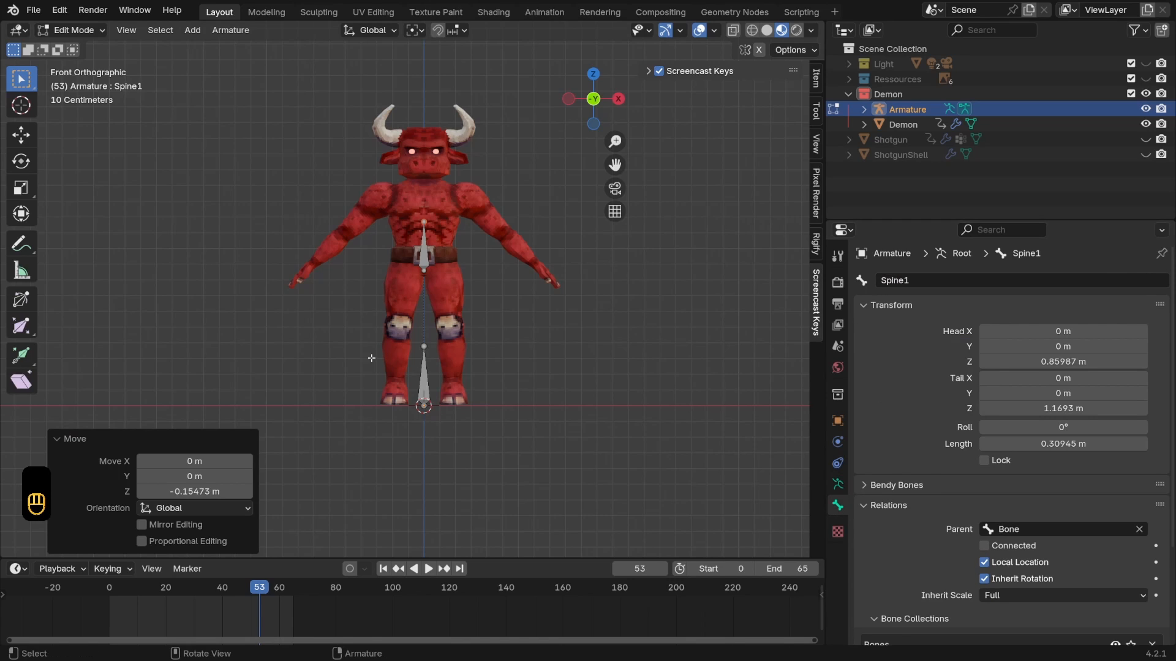
click(422, 383)
double_click(906, 276)
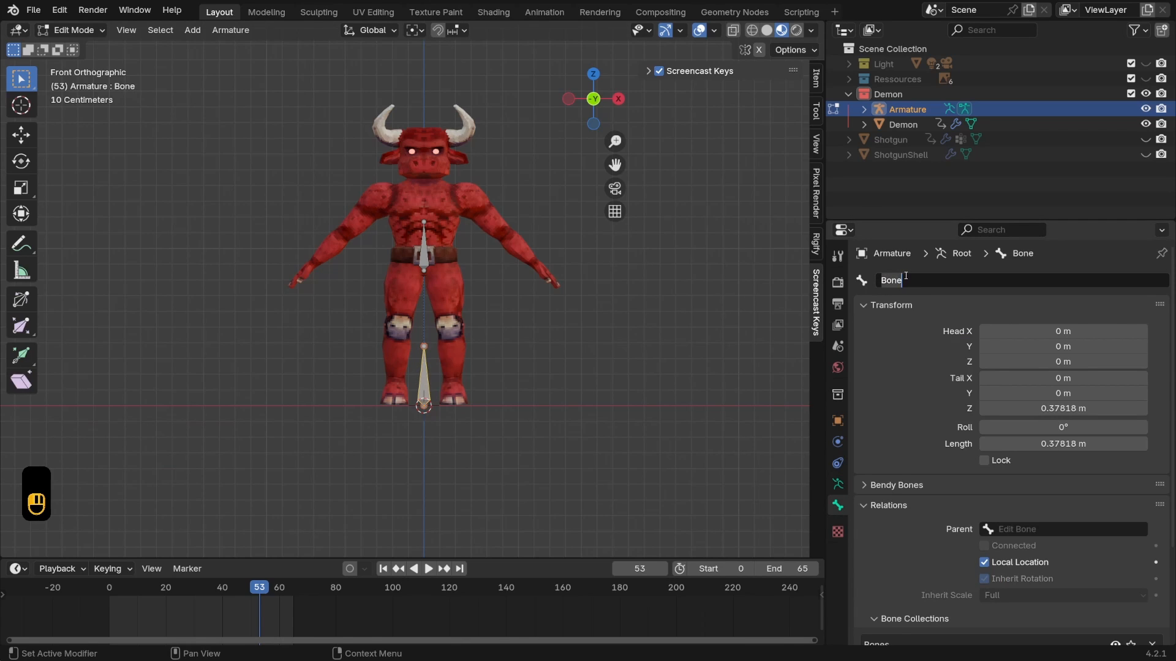
key(BackSpace)
text(Root)
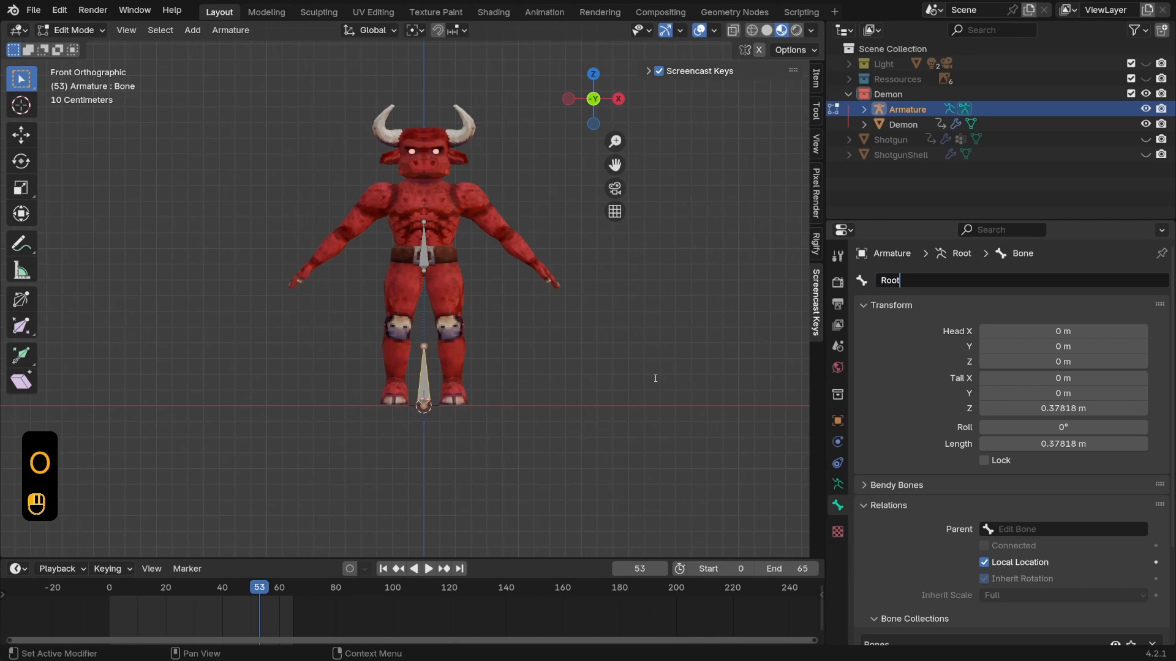
Lower the tip of Spine1 about 0.06 m and extrude a second spine bone about 0.20 m upward along Z
click(424, 222)
key(g)
key(z)
click(425, 228)
key(e)
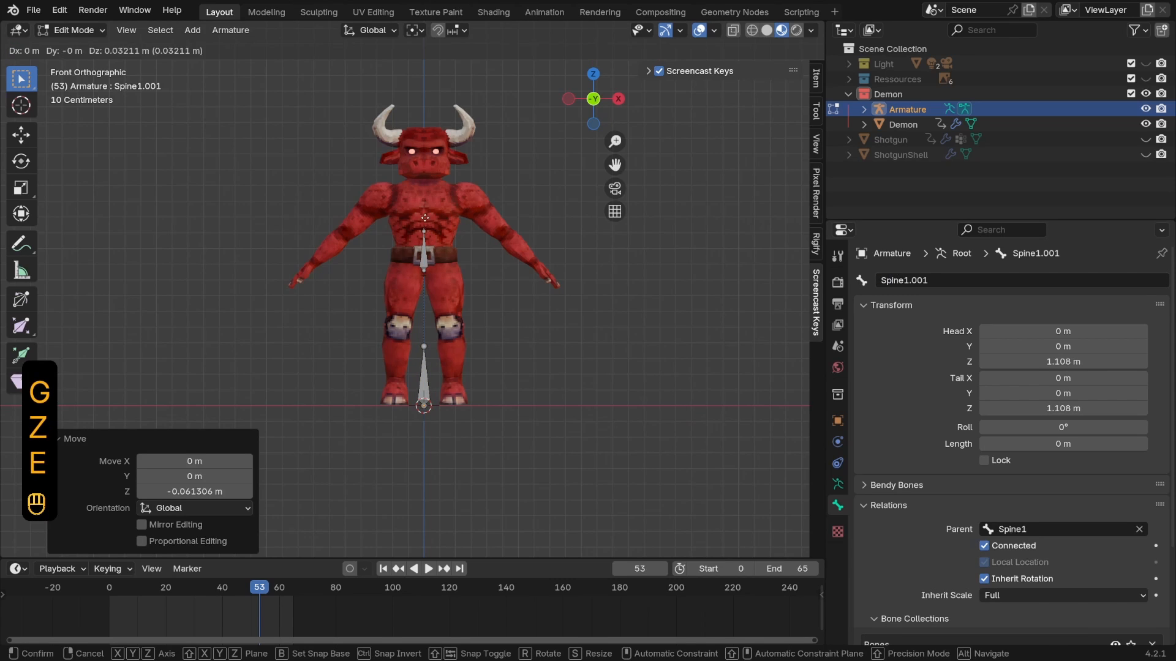
key(z)
click(426, 183)
Extrude a third spine bone about 0.13 m along Z to the neck and lower the joint at its base about 0.05 m
key(e)
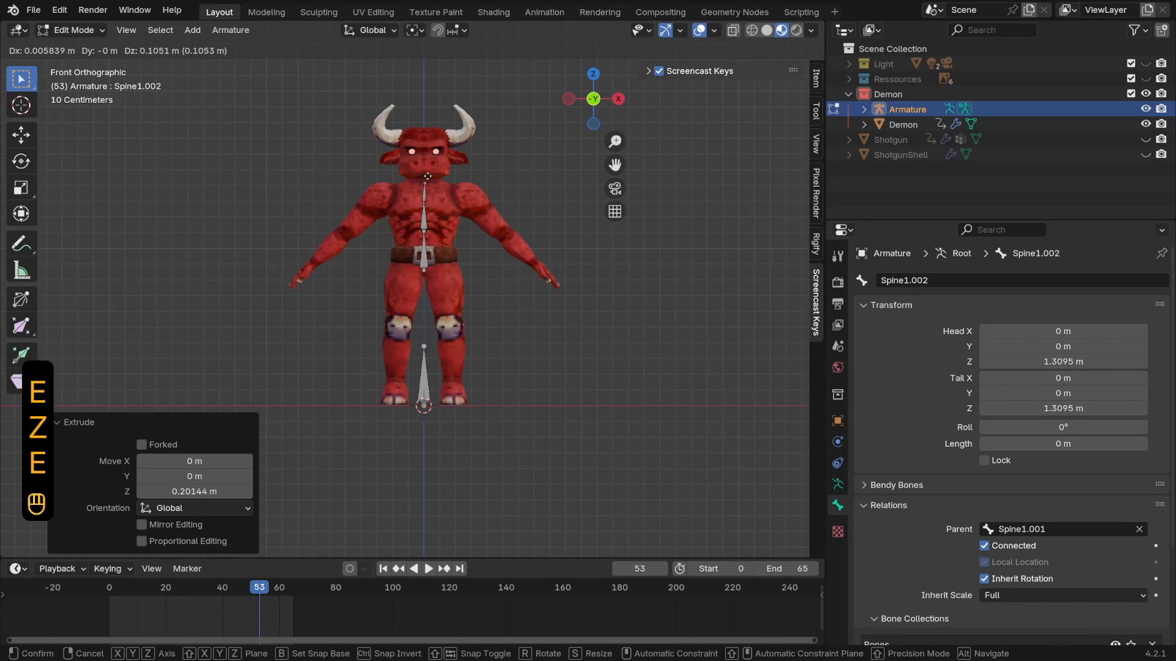
key(z)
click(428, 177)
key(g)
key(z)
click(427, 177)
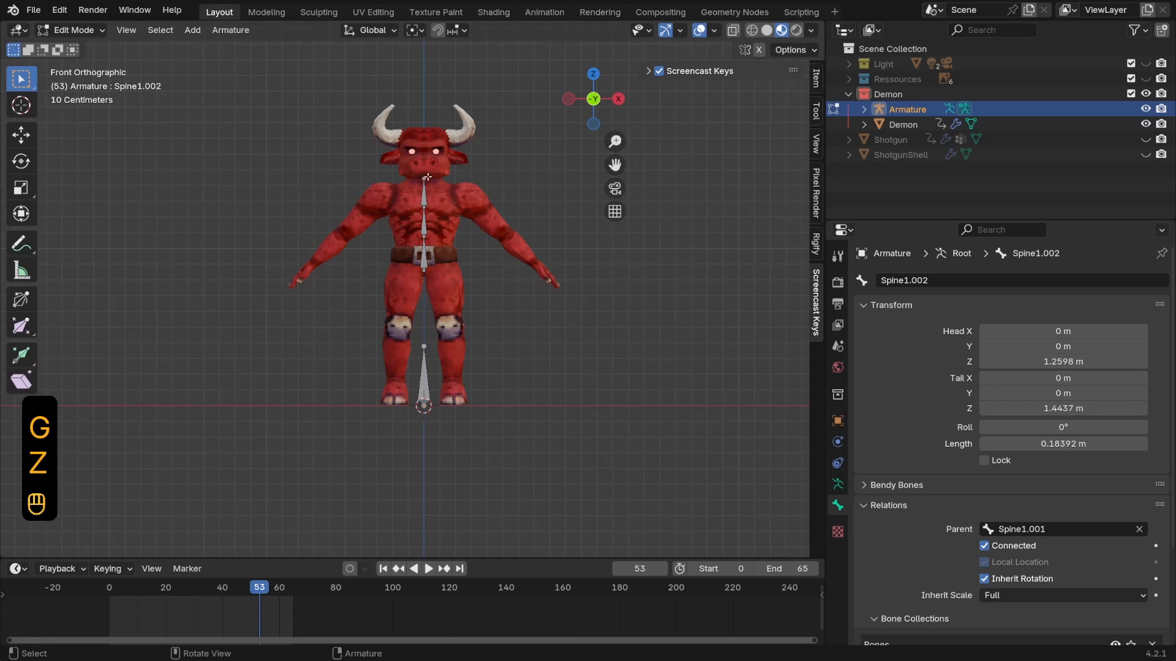
Extrude a head bone about 0.29 m upward along Z, and name the top three bones Spine2, Spine3 and Head
key(e)
key(z)
click(424, 134)
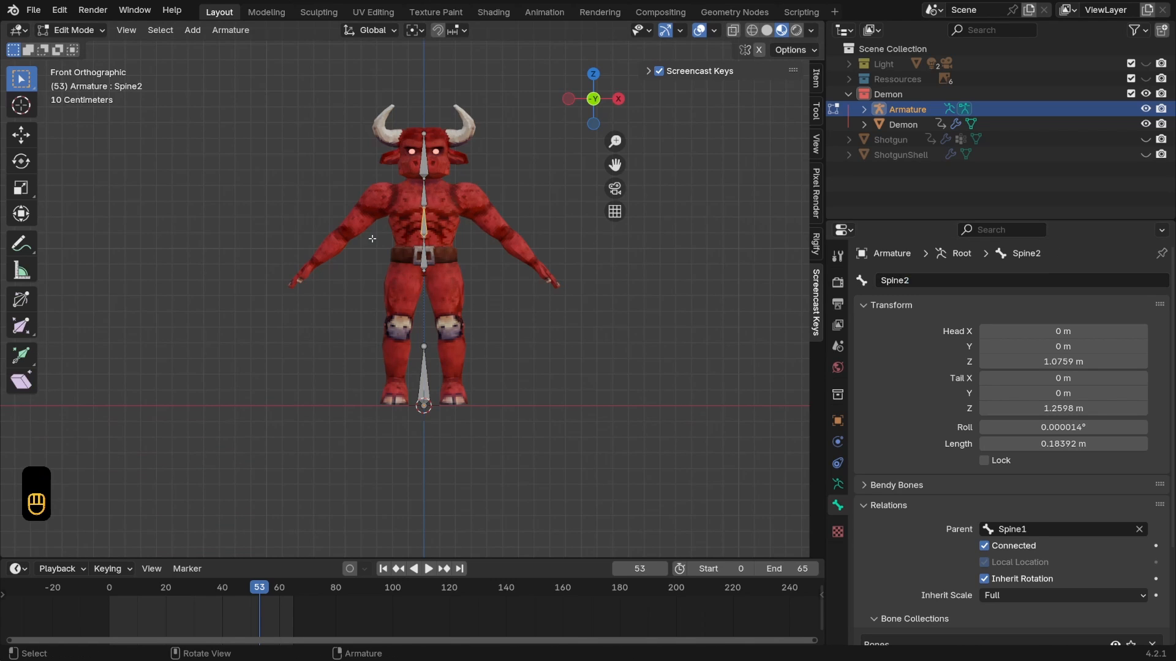
click(884, 280)
text(Hea)
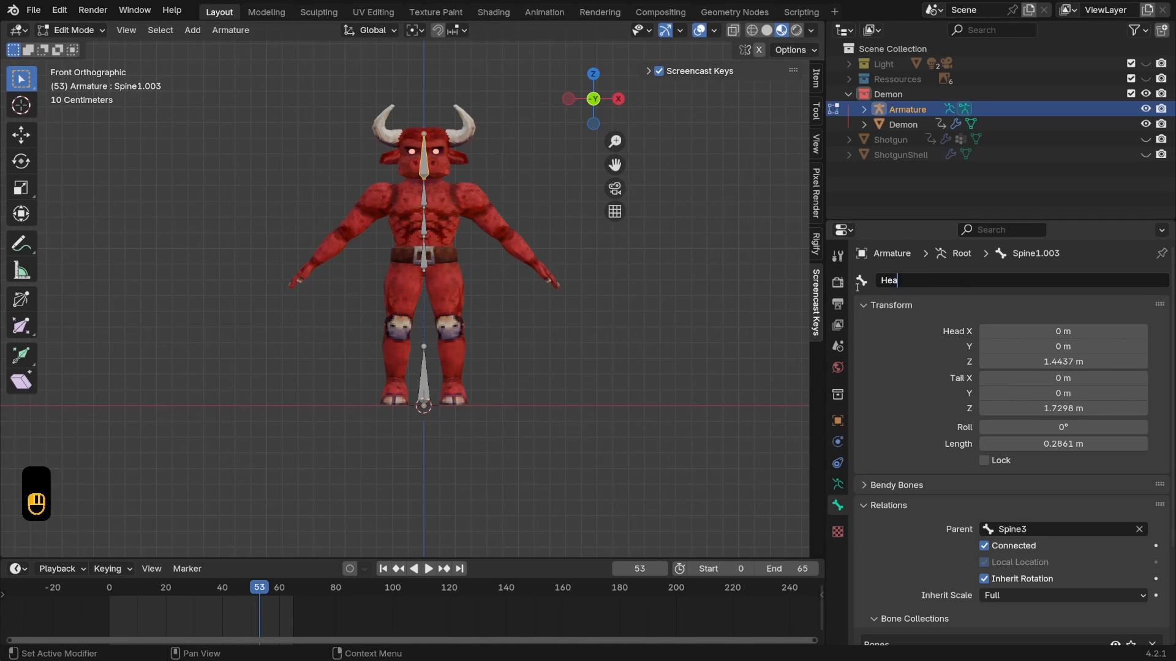
Extrude a bone about 0.27 m long from the tip of Spine3 outward toward the character's left shoulder
click(423, 202)
scroll(408, 202, up, 2)
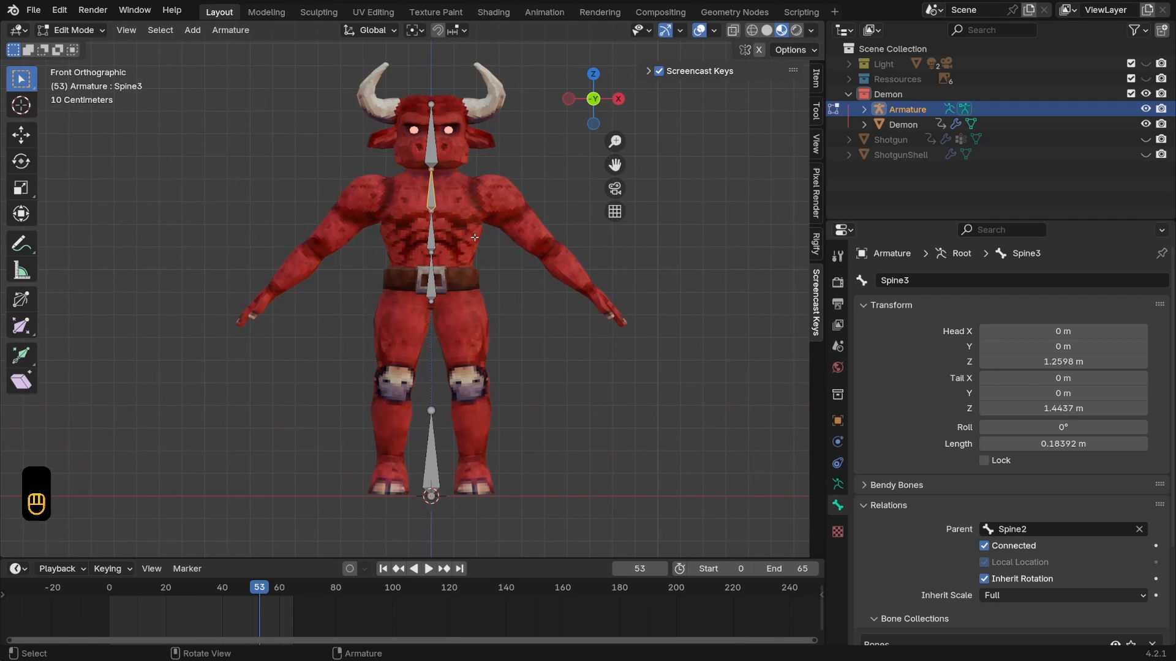
middle_drag(474, 237, 470, 161)
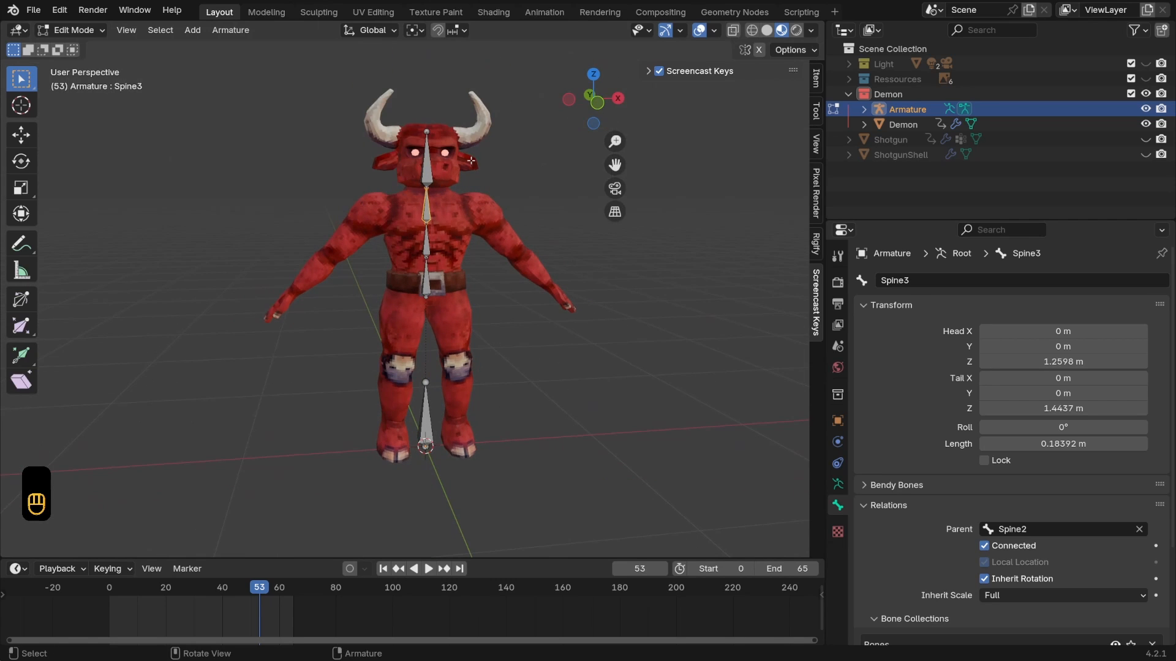
click(597, 103)
scroll(435, 147, up, 2)
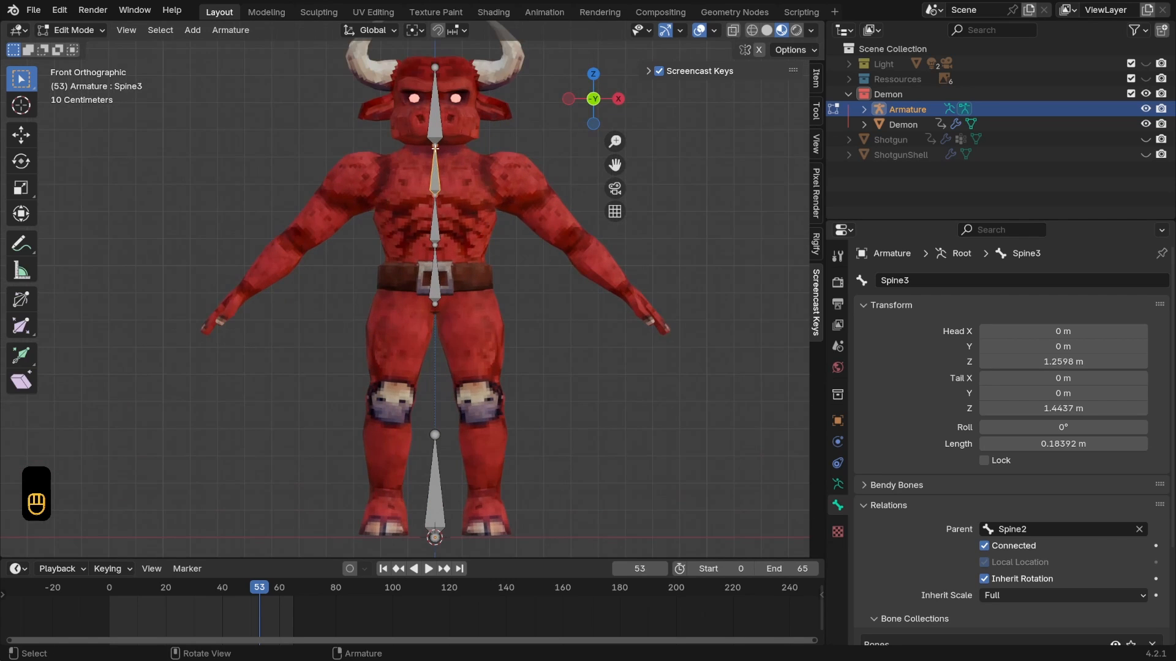
click(435, 147)
key(e)
click(501, 170)
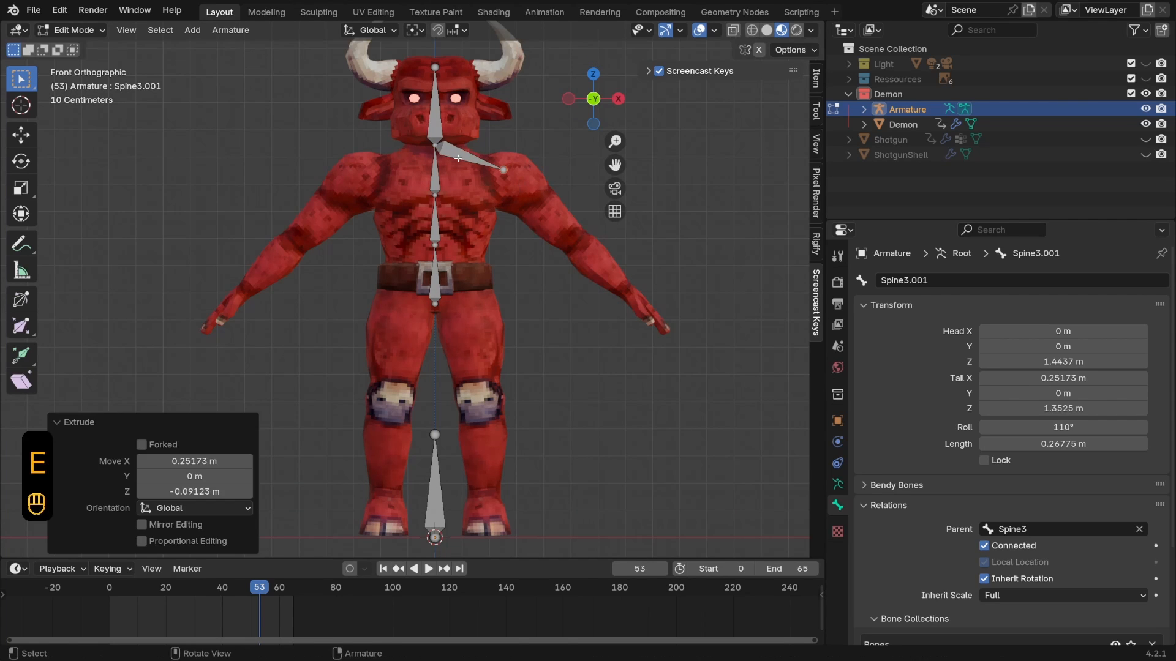
Disconnect the shoulder bone from its parent Spine3 and move it about 0.21 m along X and -0.12 m along Z
scroll(997, 517, down, 3)
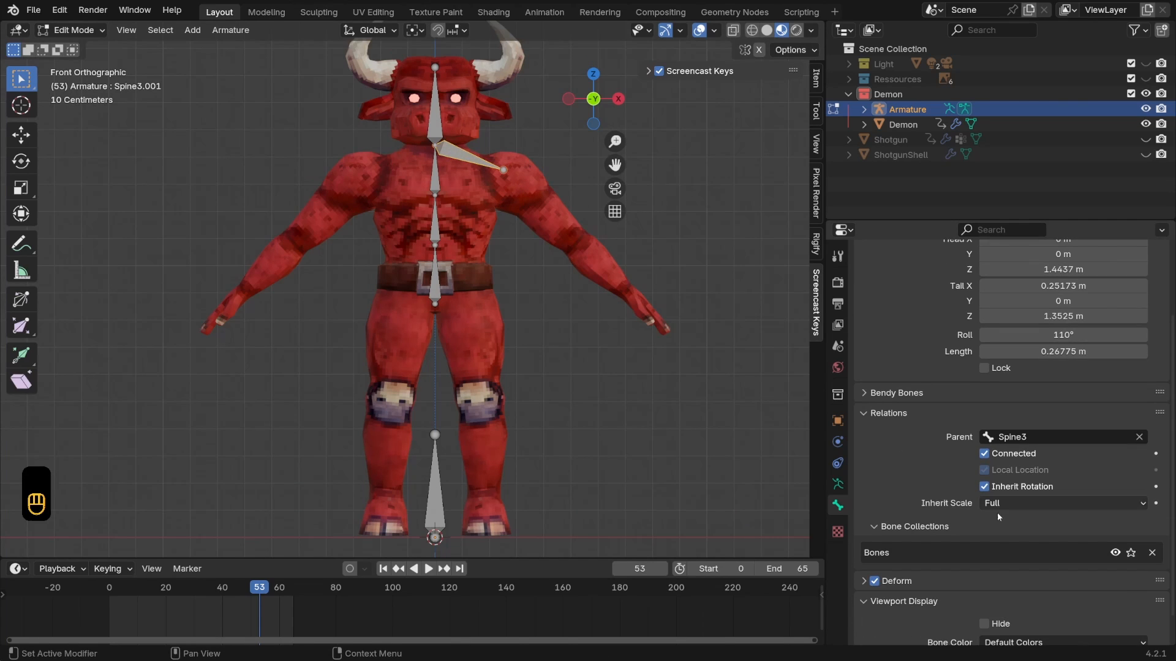
click(985, 454)
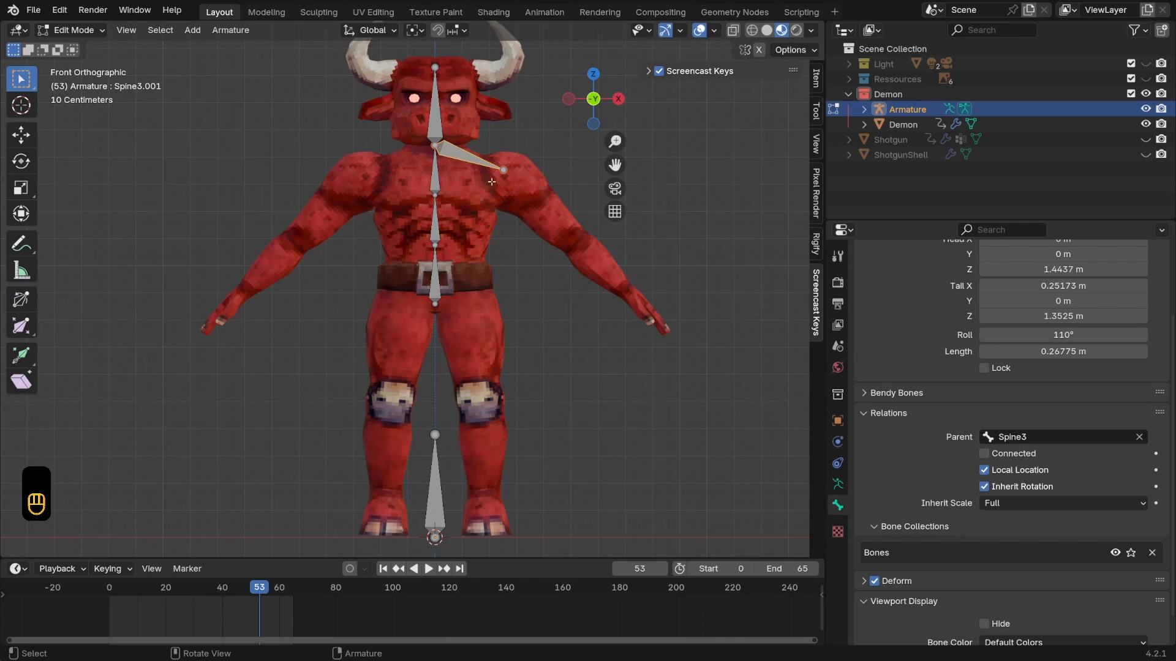
key(g)
click(549, 225)
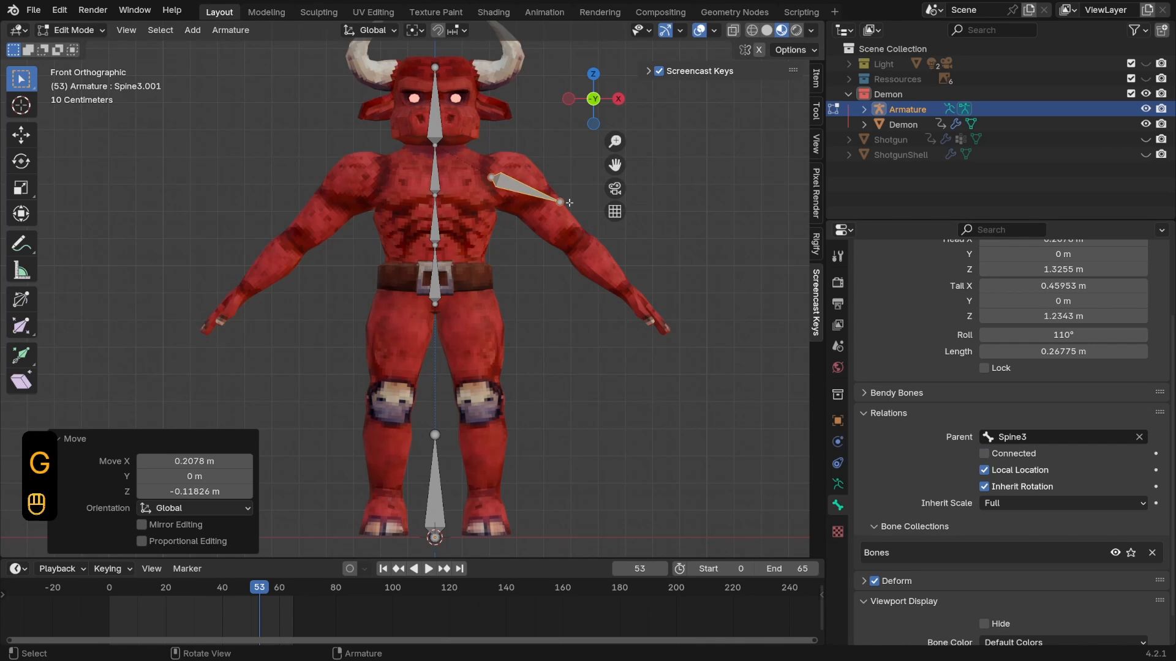
shift+middle_drag(539, 194, 501, 223)
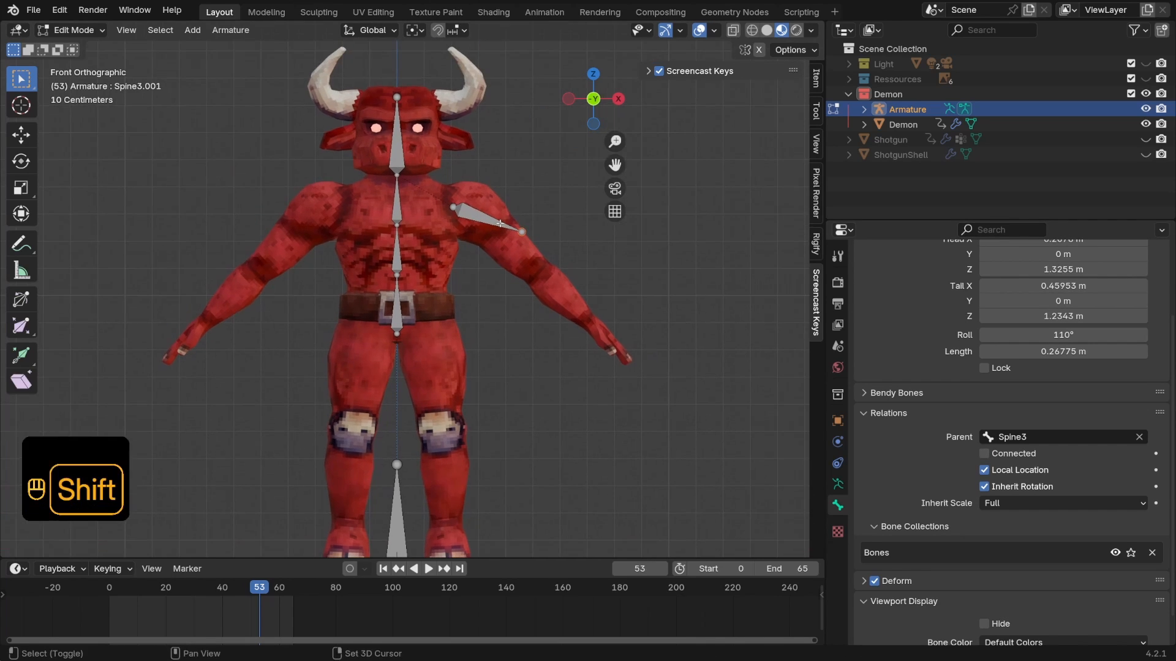
Rename the disconnected shoulder bone as UpperArmLeft
click(499, 224)
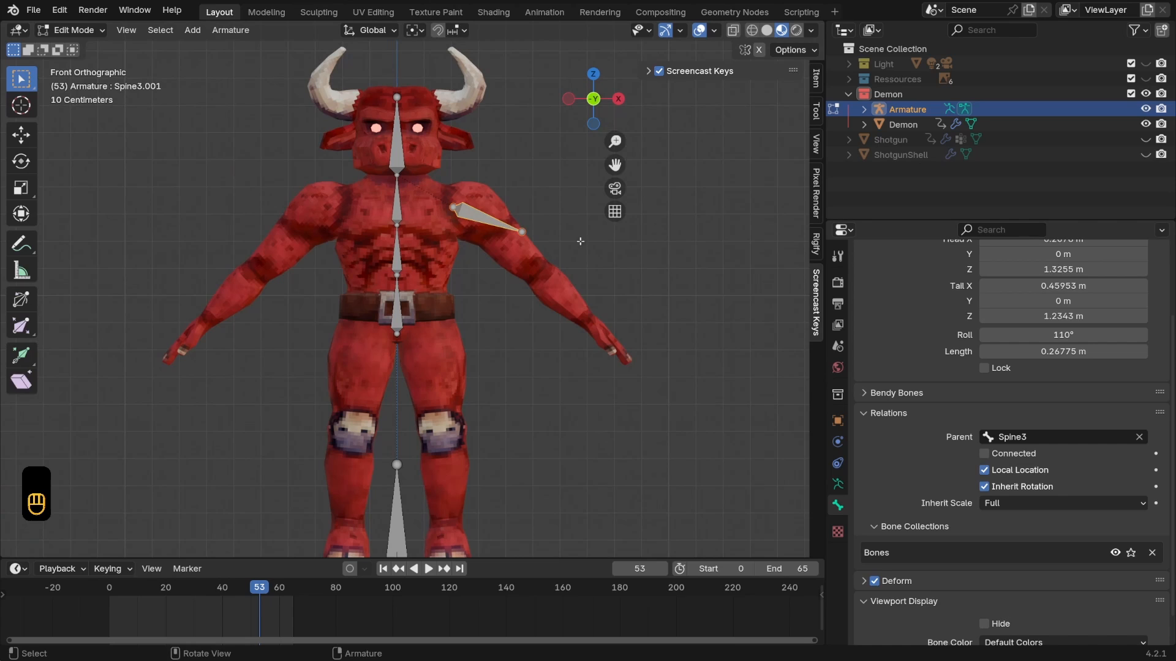
scroll(946, 282, up, 4)
click(939, 283)
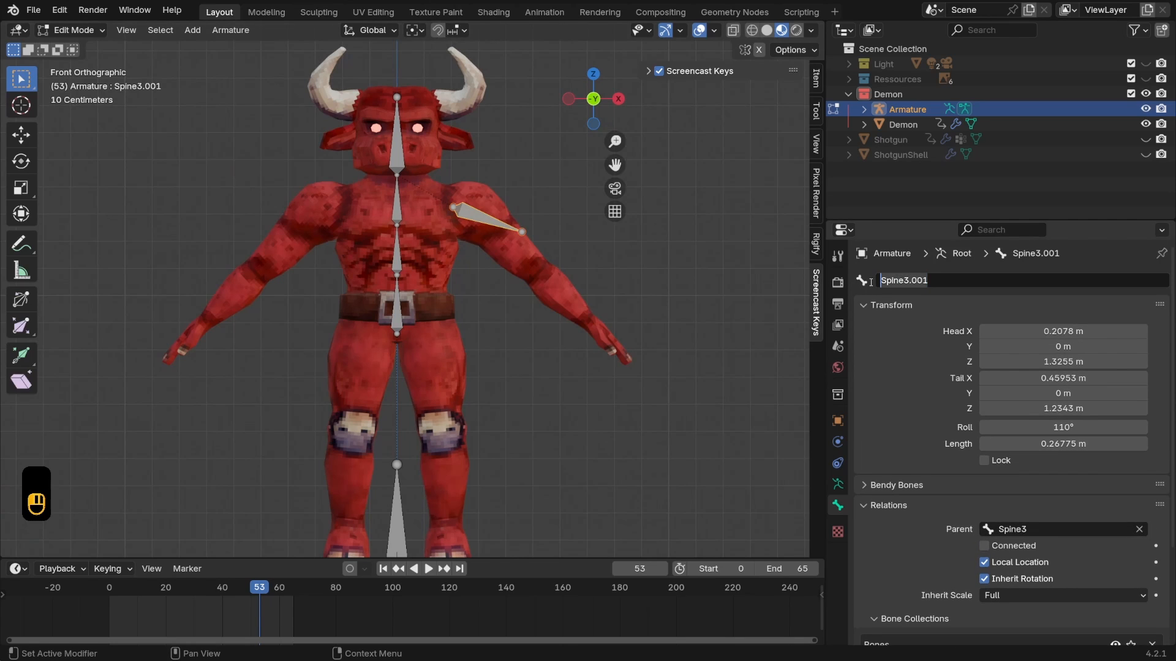
text(UpperArm)
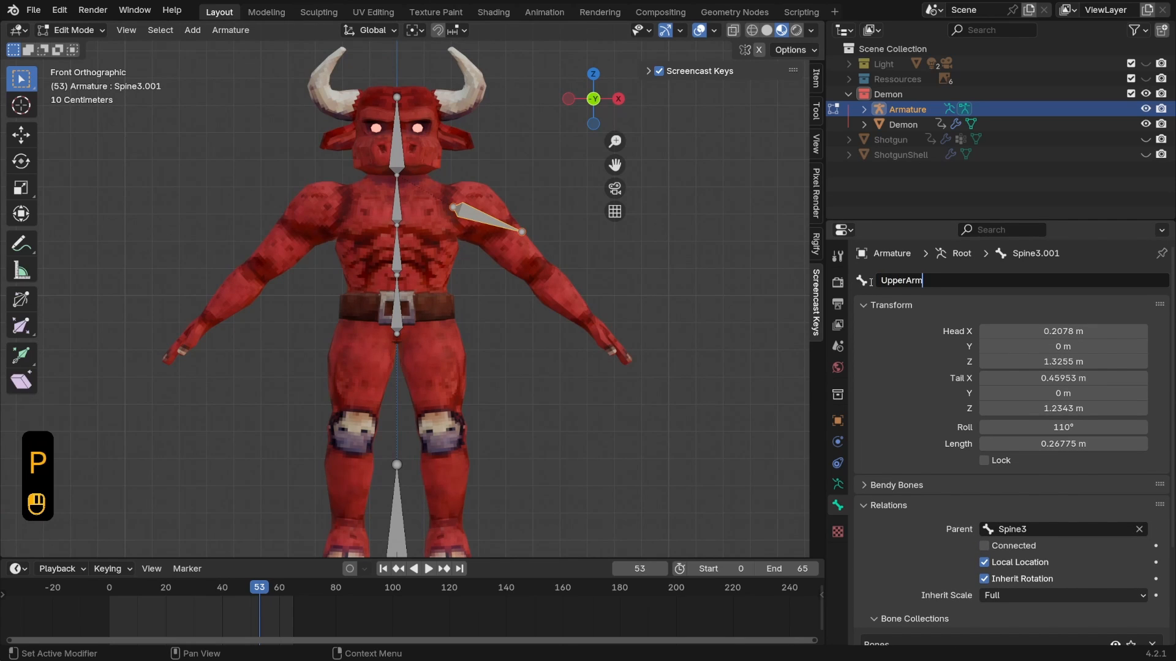
key(shift)
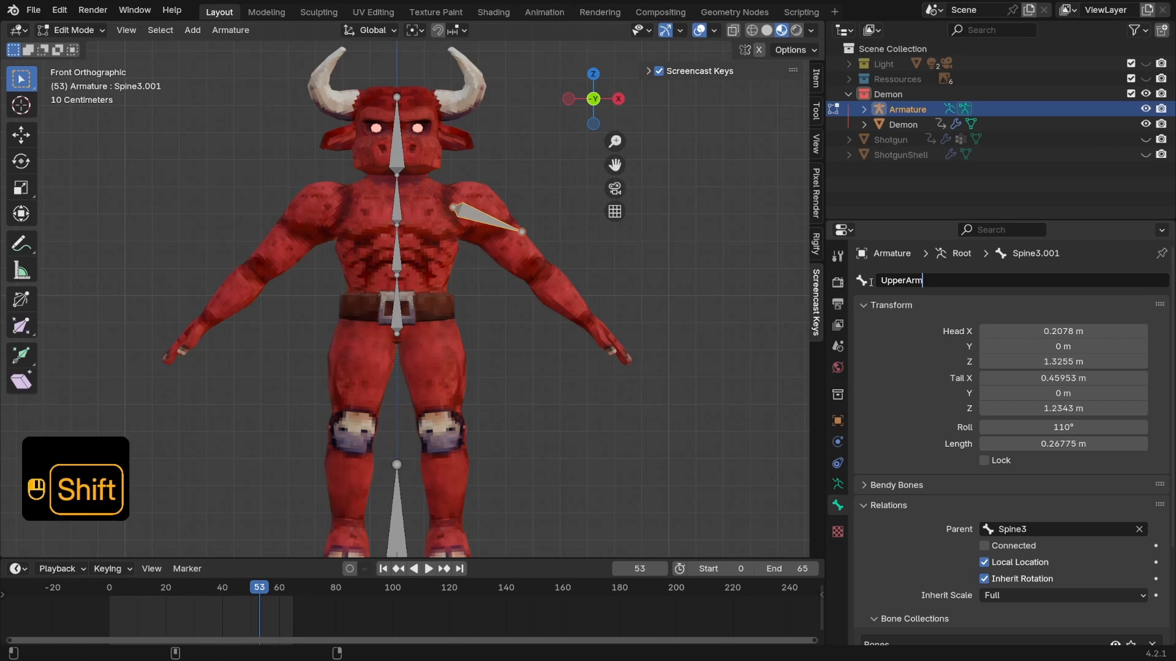
text(L)
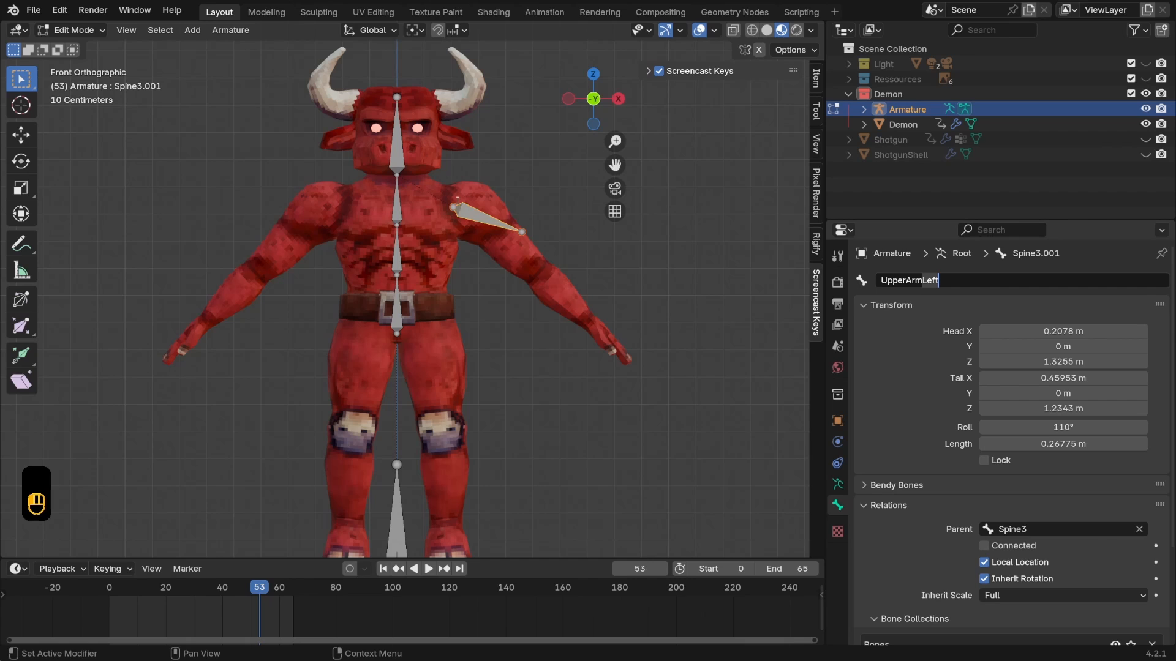
text(eft)
key(Return)
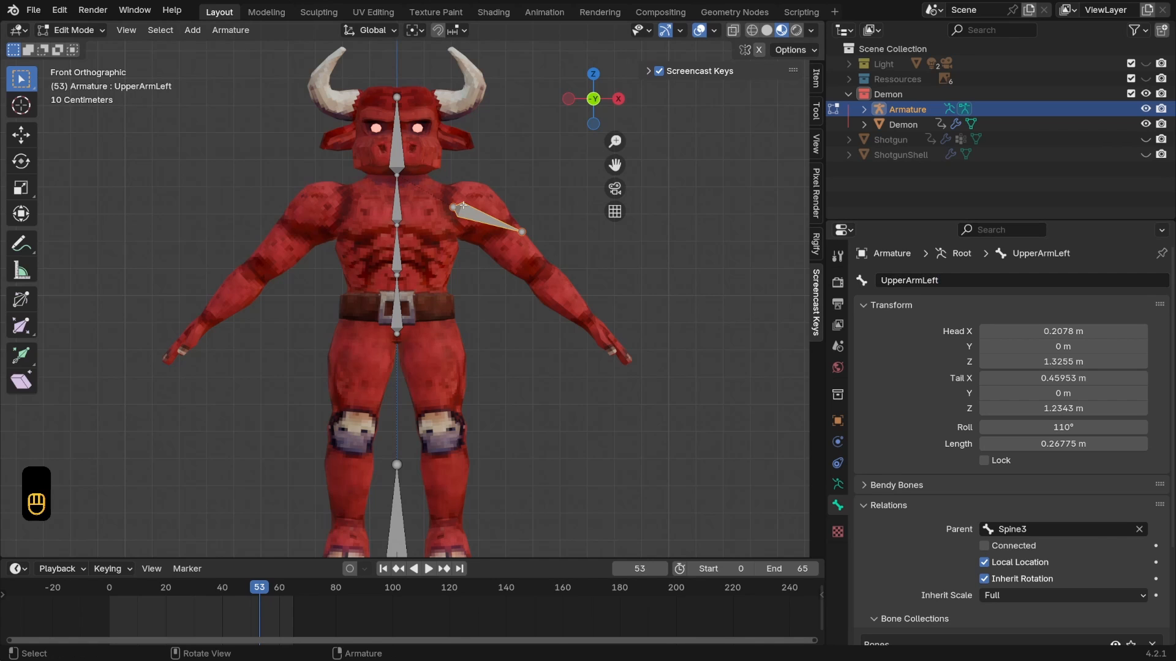
Align UpperArmLeft with the arm, about 0.37 m long to the elbow, and extrude a forearm bone about 0.26 m to the wrist
key(g)
key(g)
key(r)
click(591, 306)
key(e)
click(639, 357)
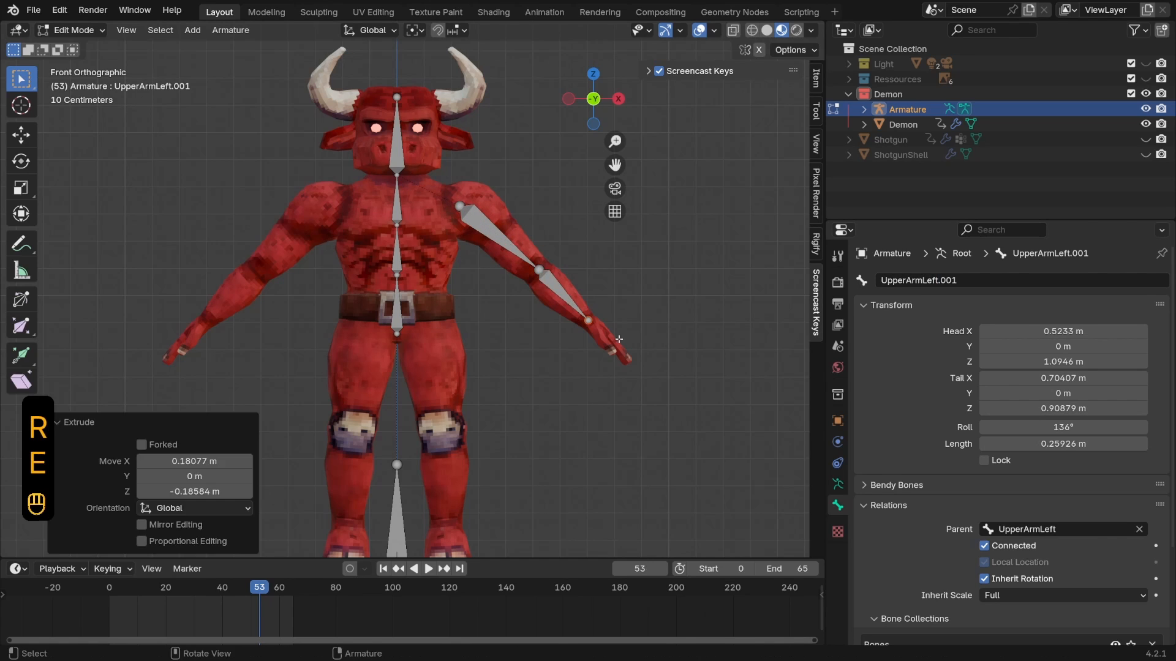
Rename the forearm bone as LowerArm
click(563, 295)
click(903, 280)
text(LowerArm)
key(Return)
Shift the left elbow joint and the upper arm's shoulder joint slightly to fit the arm mesh
click(538, 270)
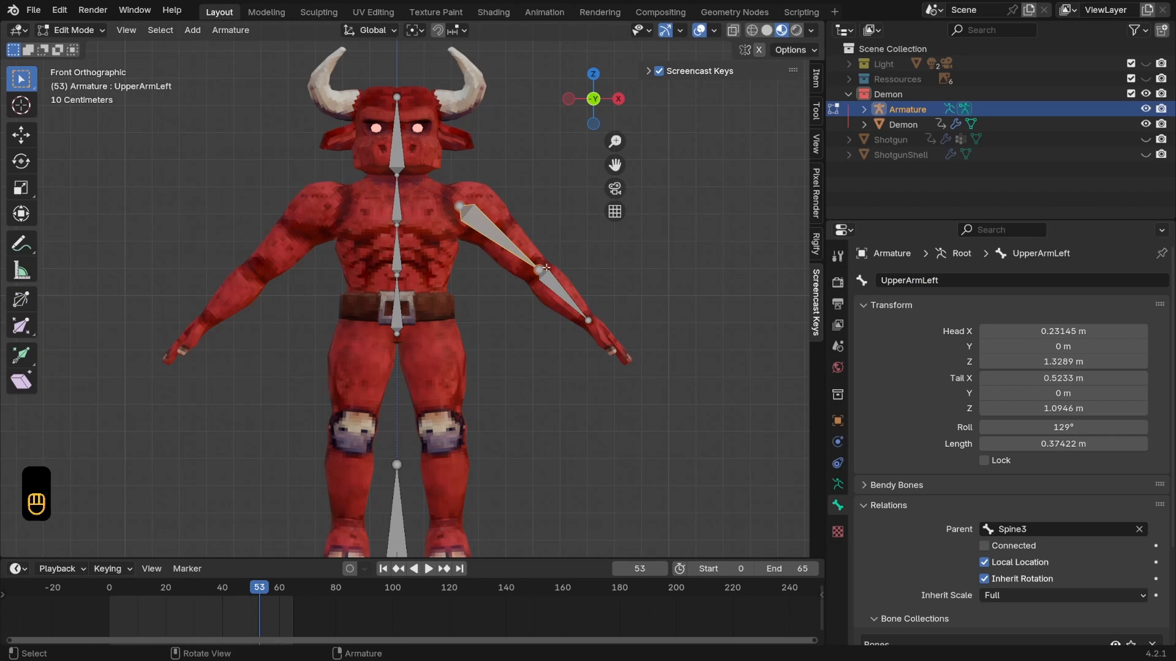
key(g)
click(537, 269)
click(459, 207)
key(g)
click(468, 204)
Extrude a hand bone about 0.13 m long from the wrist and name it HandLeft
click(626, 358)
click(902, 280)
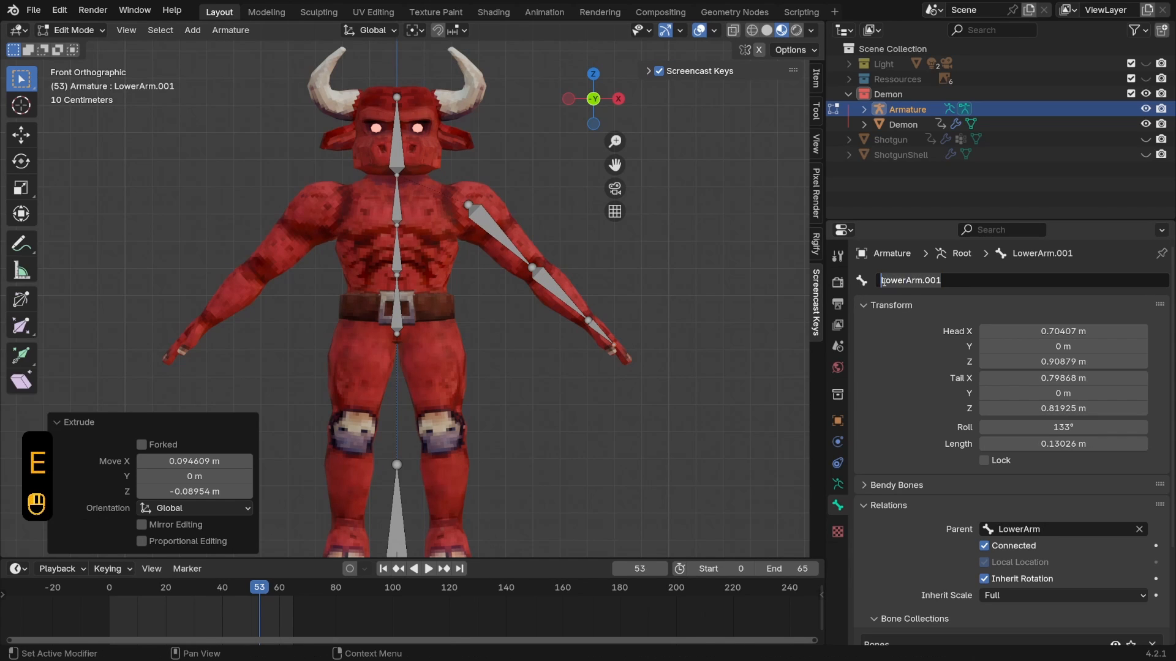
text(HandLeft)
key(Return)
Rename the forearm bone as LowerArmLeft
click(563, 295)
double_click(944, 282)
text(Left)
key(Return)
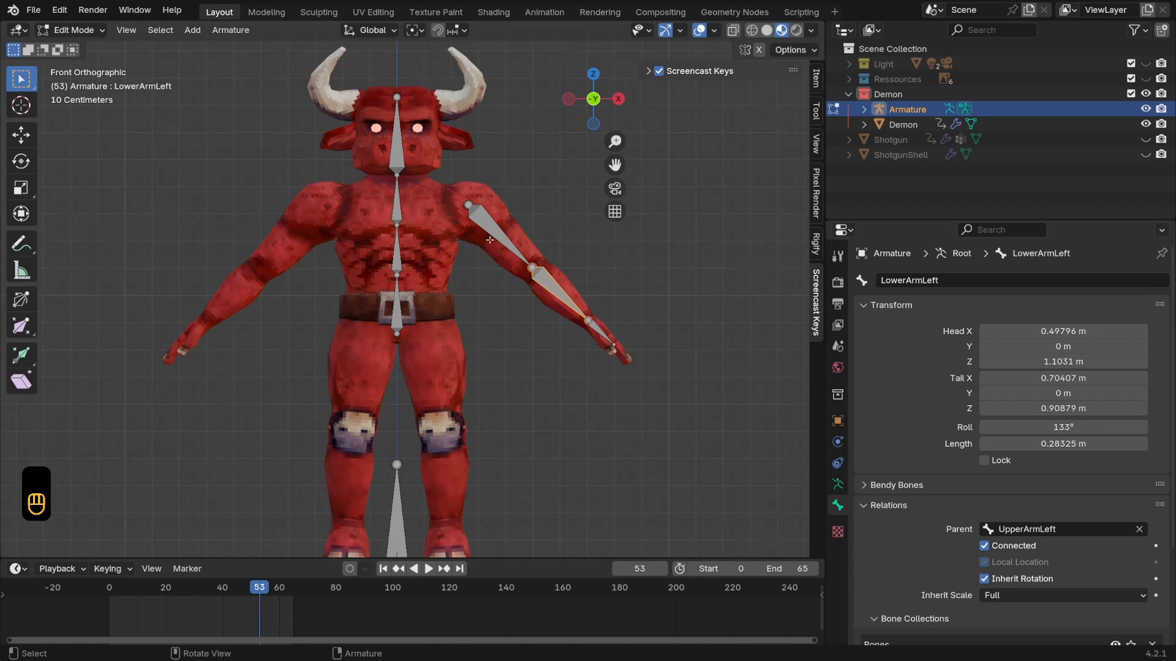
Move the left elbow and wrist joints about 0.02 m back along Y and adjust the hand bone's tip to match the arm
middle_drag(552, 165, 417, 189)
scroll(417, 190, down, 1)
click(593, 75)
click(516, 279)
key(g)
click(517, 275)
click(559, 277)
key(g)
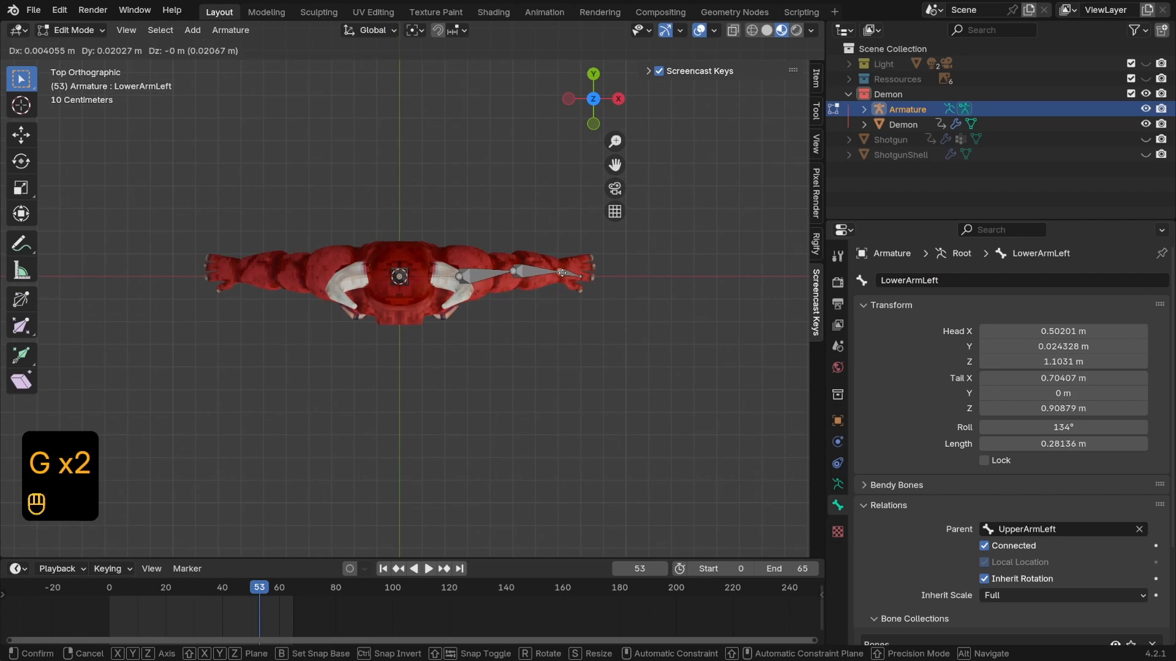
click(560, 272)
click(580, 277)
key(g)
click(581, 270)
click(592, 123)
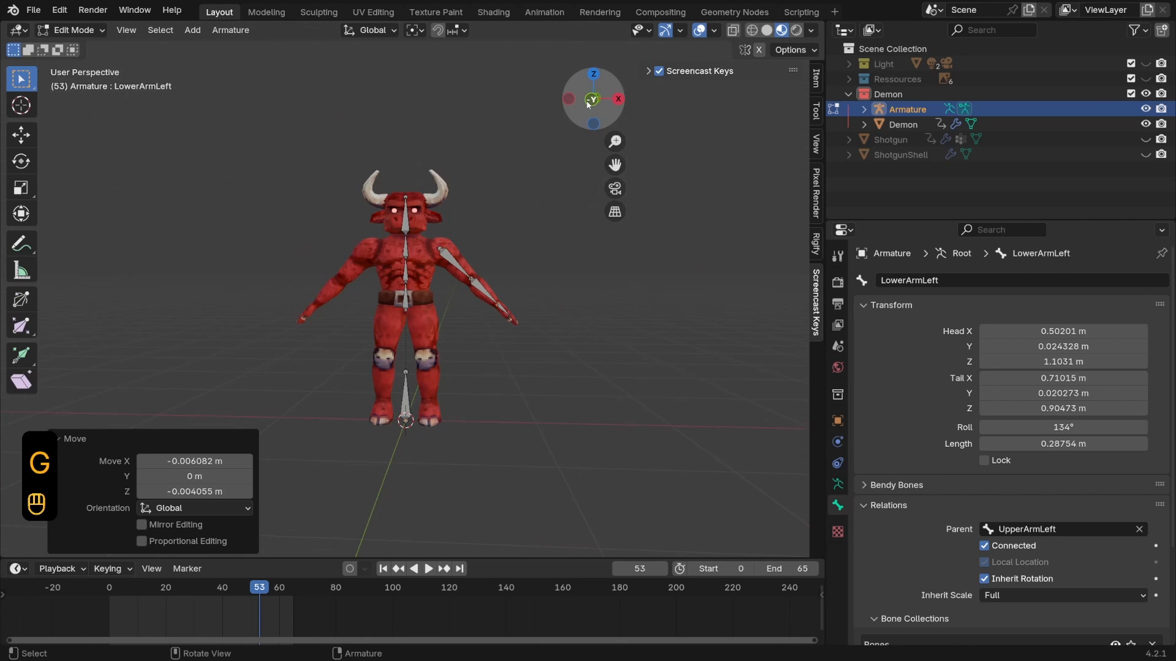
click(589, 102)
Extrude a bone about 0.26 m sideways from the tip of Spine1 for the left leg
click(394, 281)
scroll(429, 263, up, 2)
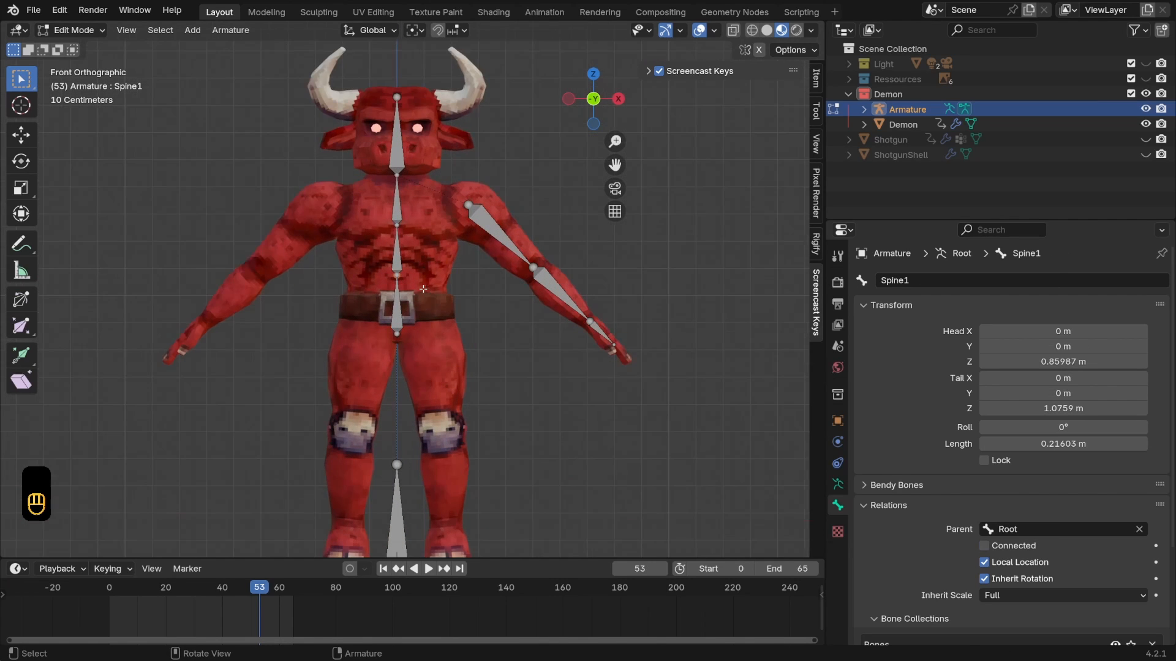
shift+middle_drag(449, 257, 451, 236)
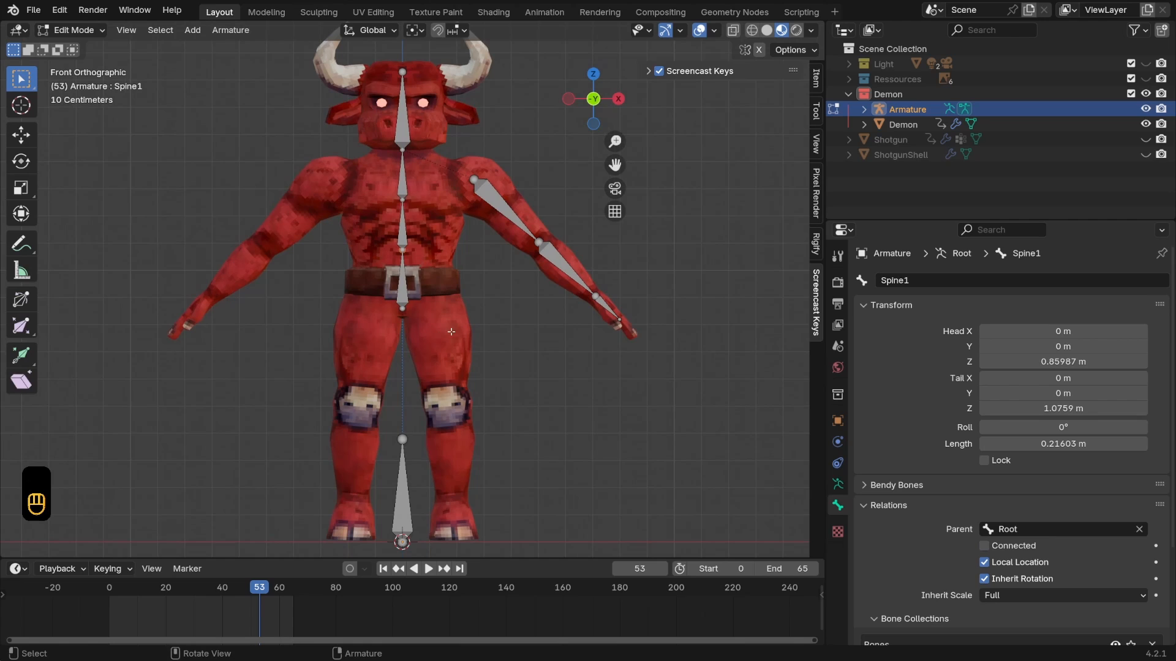
key(e)
click(496, 263)
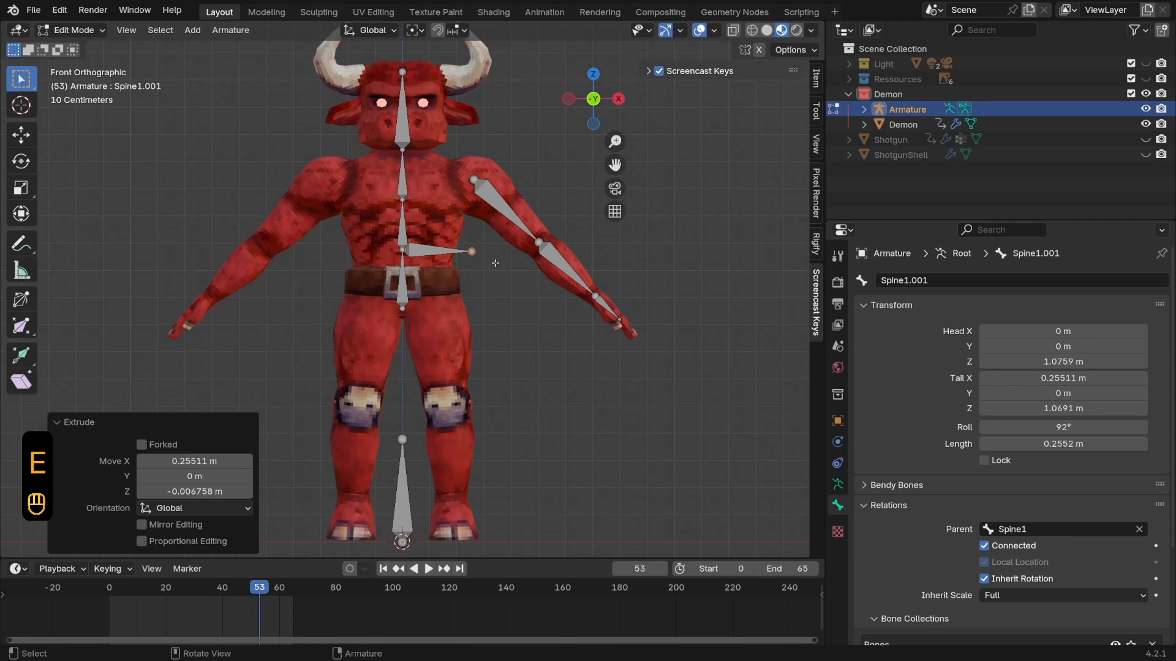
Disconnect the new leg bone from Spine1 and move it about 0.12 m along X and -0.25 m along Z to the hip
click(421, 253)
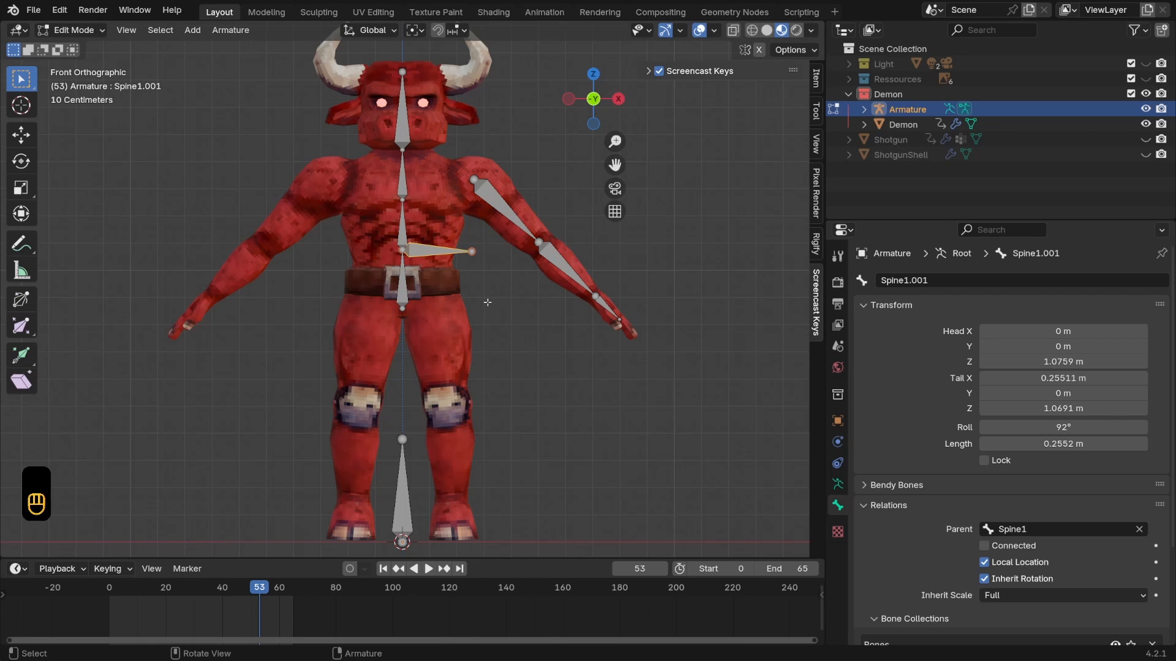
key(g)
click(520, 369)
Rename the hip bone as UpperLegLeft
click(961, 281)
text(Uppe)
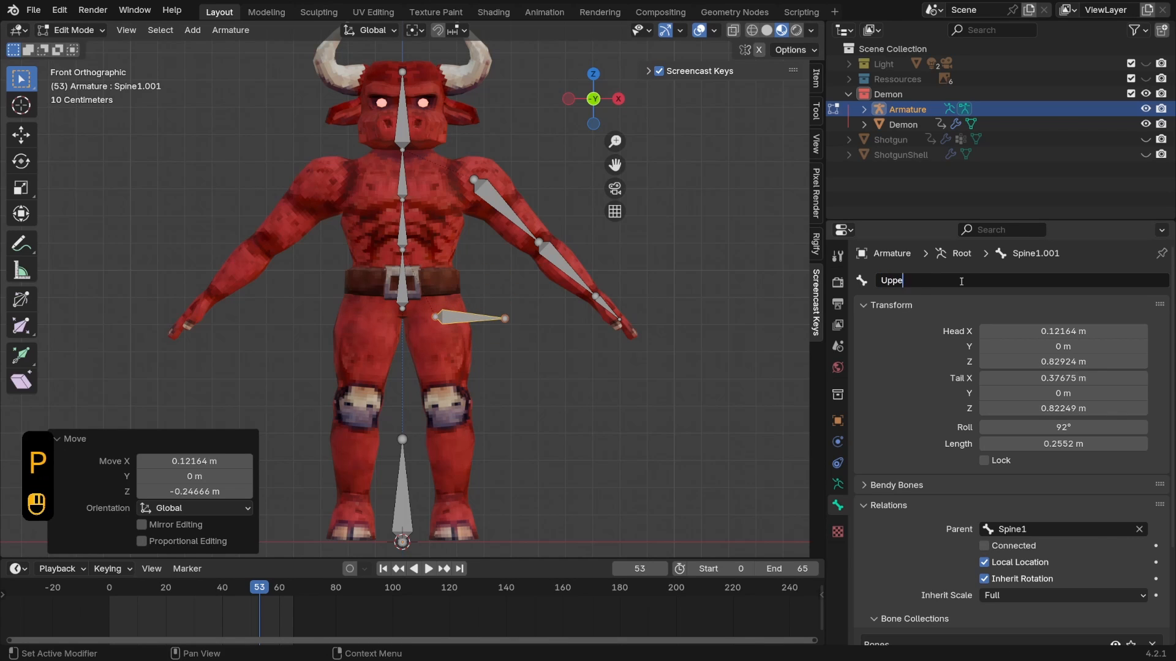
text(rLegLeft)
key(Return)
Move the tip of UpperLegLeft to the knee, about 0.33 m from the hip, and extrude a shin bone down to the ankle
click(559, 337)
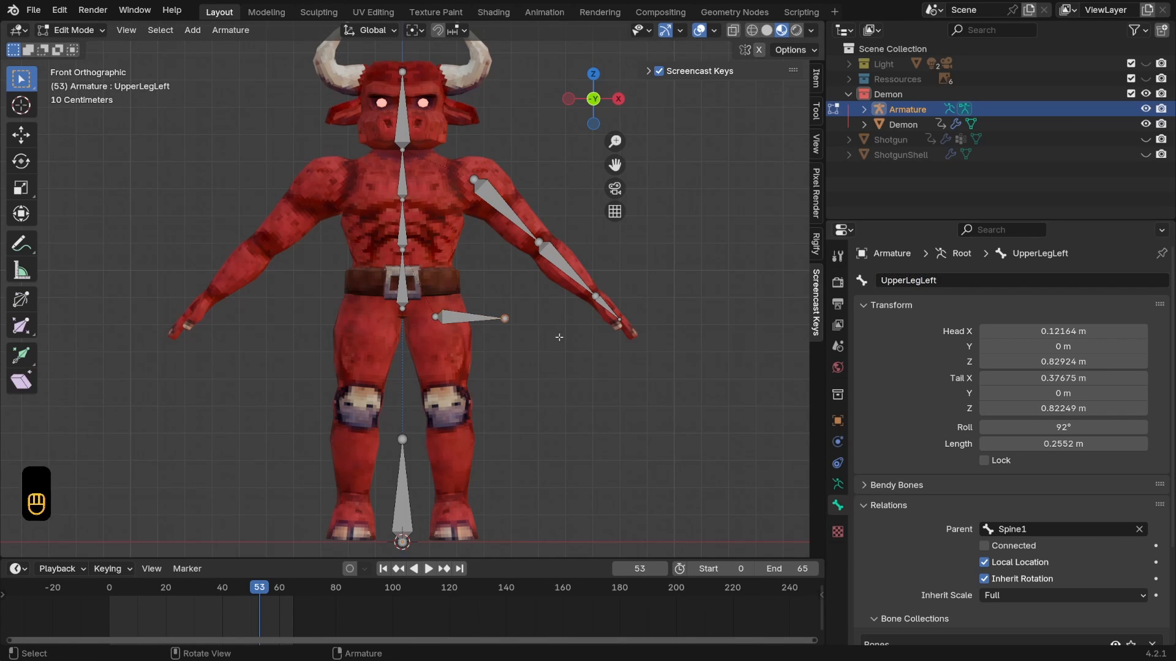
key(e)
key(ctrl+z)
key(g)
click(453, 405)
key(e)
click(450, 526)
From the side, move the knee about 0.06 m forward and the ankle about 0.05 m back, and extrude a foot bone about 0.21 m toward the toes
click(618, 98)
key(g)
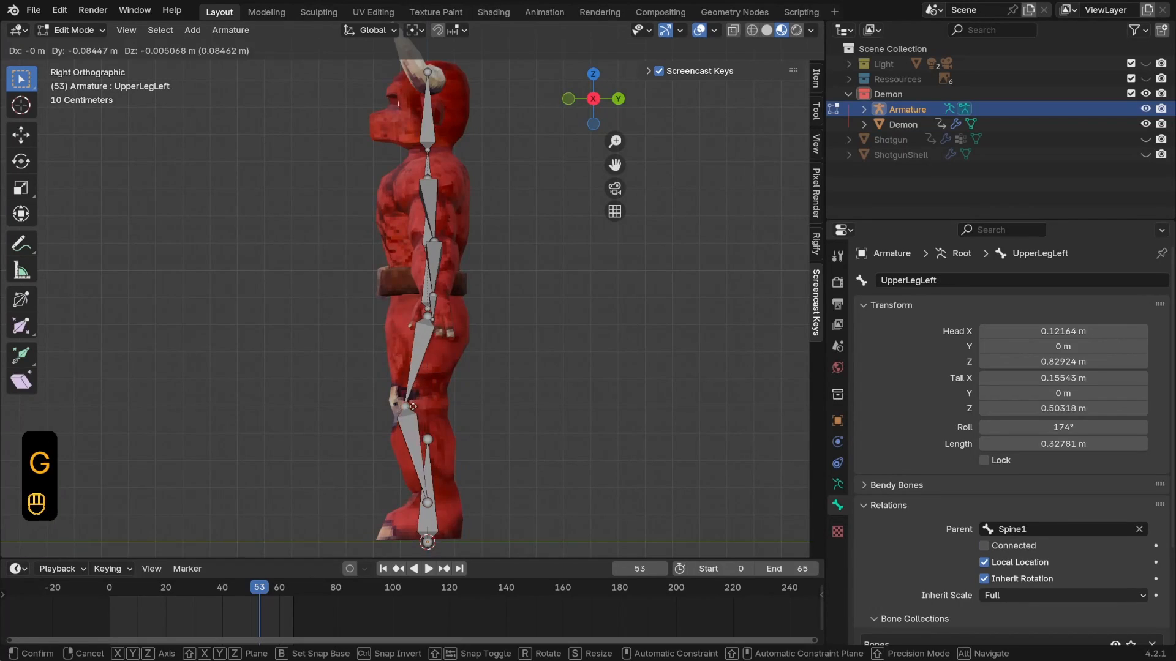
click(413, 406)
click(427, 502)
key(g)
click(429, 508)
key(e)
click(377, 530)
Rename the shin bone as LowerLegLeft
middle_drag(377, 531, 433, 387)
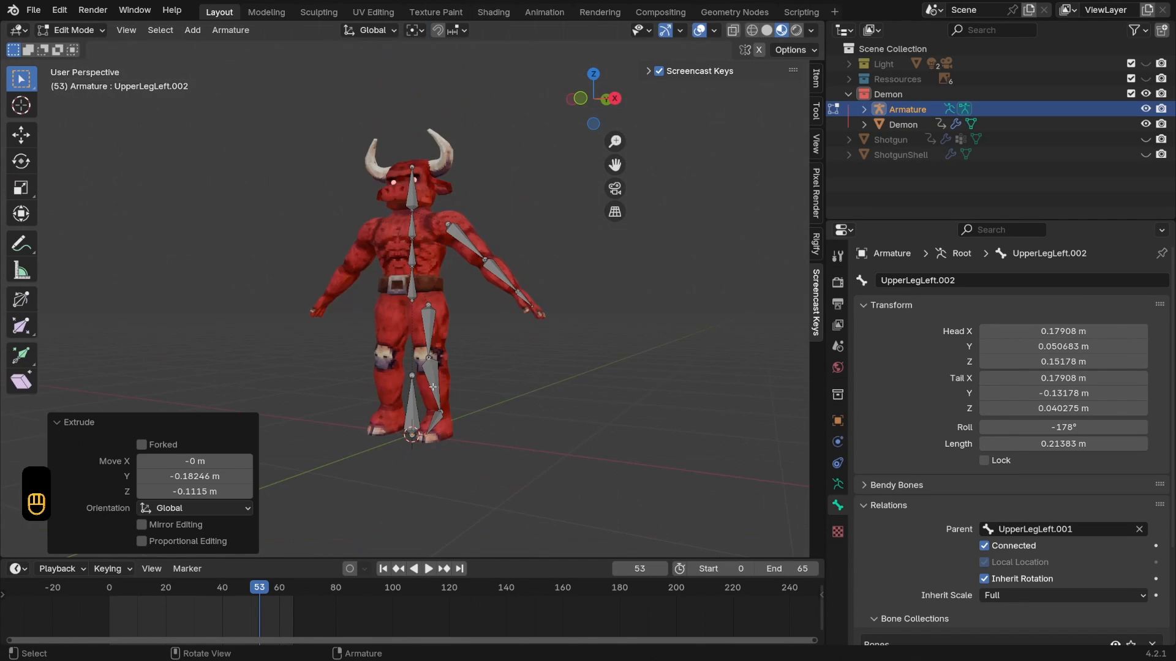
click(432, 387)
click(918, 280)
text(LowerLegLeft)
key(Return)
Rename the foot bone as FeetLeft
click(435, 422)
click(906, 279)
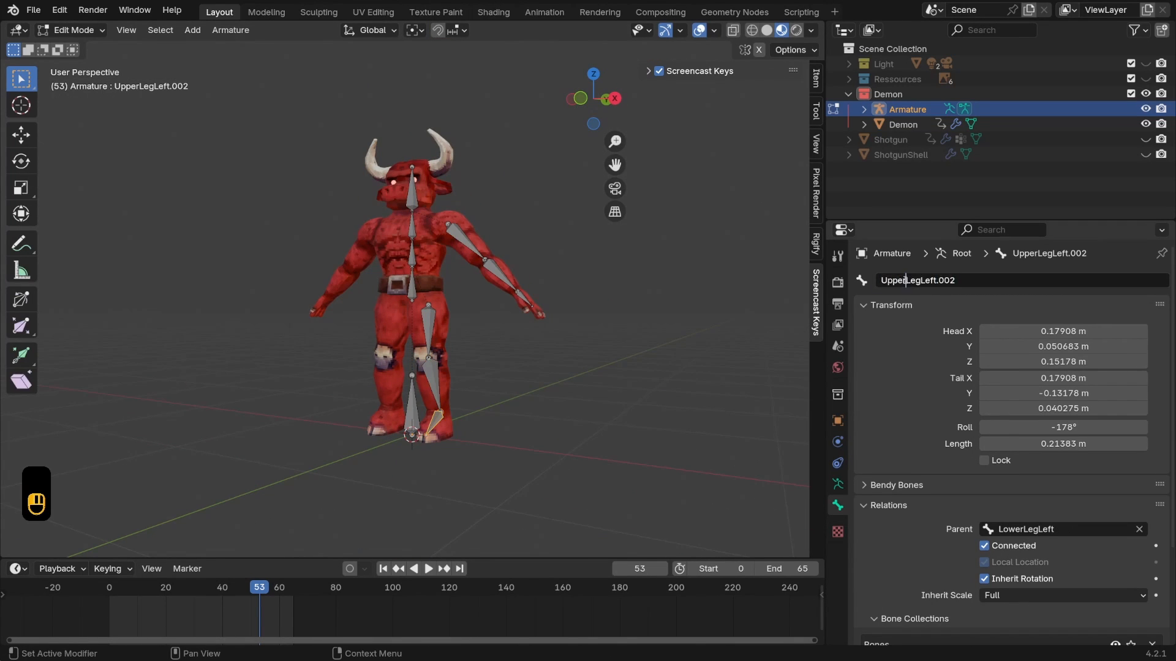
key(ctrl+a)
text(FeetLeft)
key(Return)
Select the upper leg bone and save the file
middle_drag(465, 287, 429, 337)
click(429, 337)
key(ctrl+s)
scroll(520, 234, up, 1)
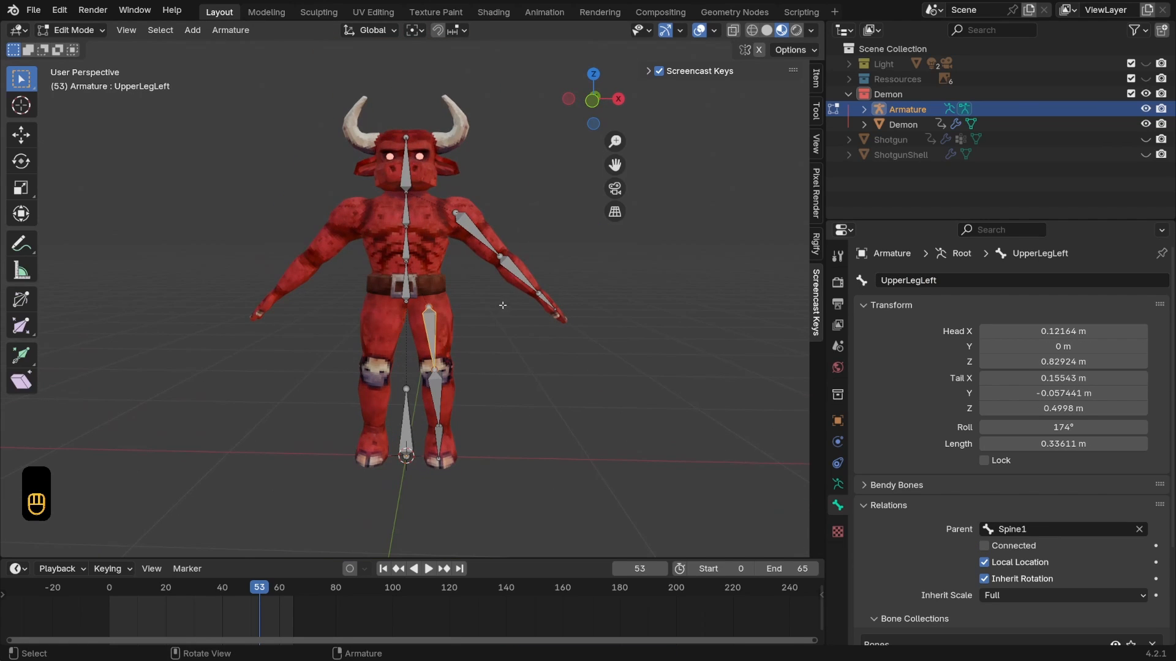
Select all left arm and leg bones and symmetrize them to the character's right side
click(592, 100)
drag(636, 497, 423, 213)
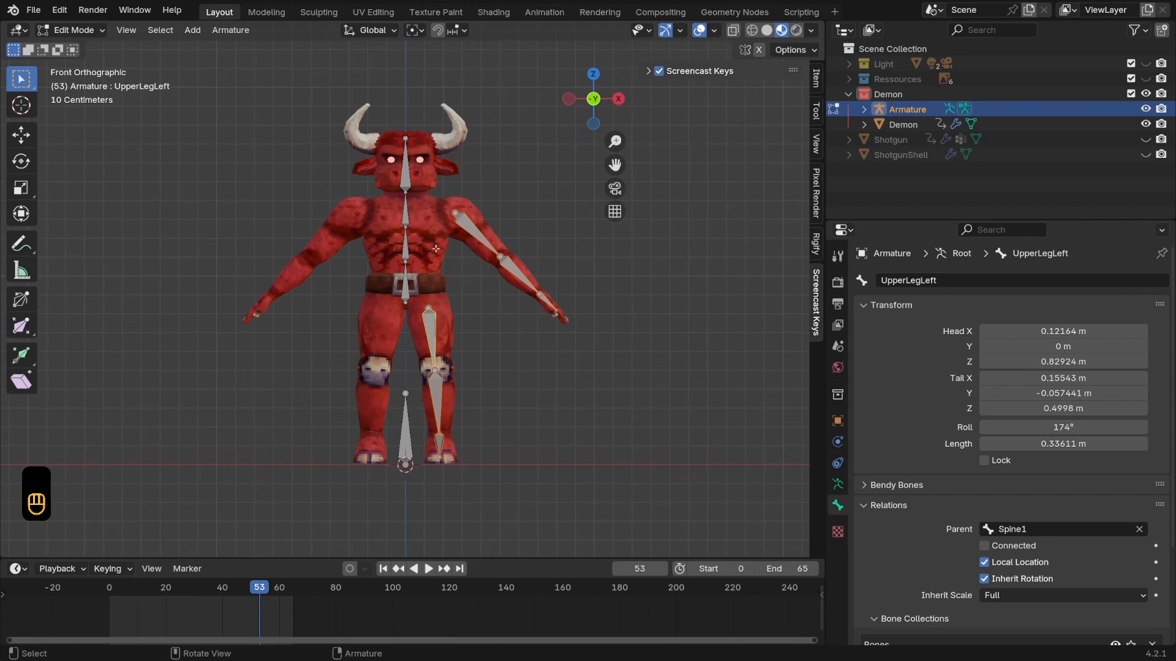
right_click(430, 323)
click(374, 427)
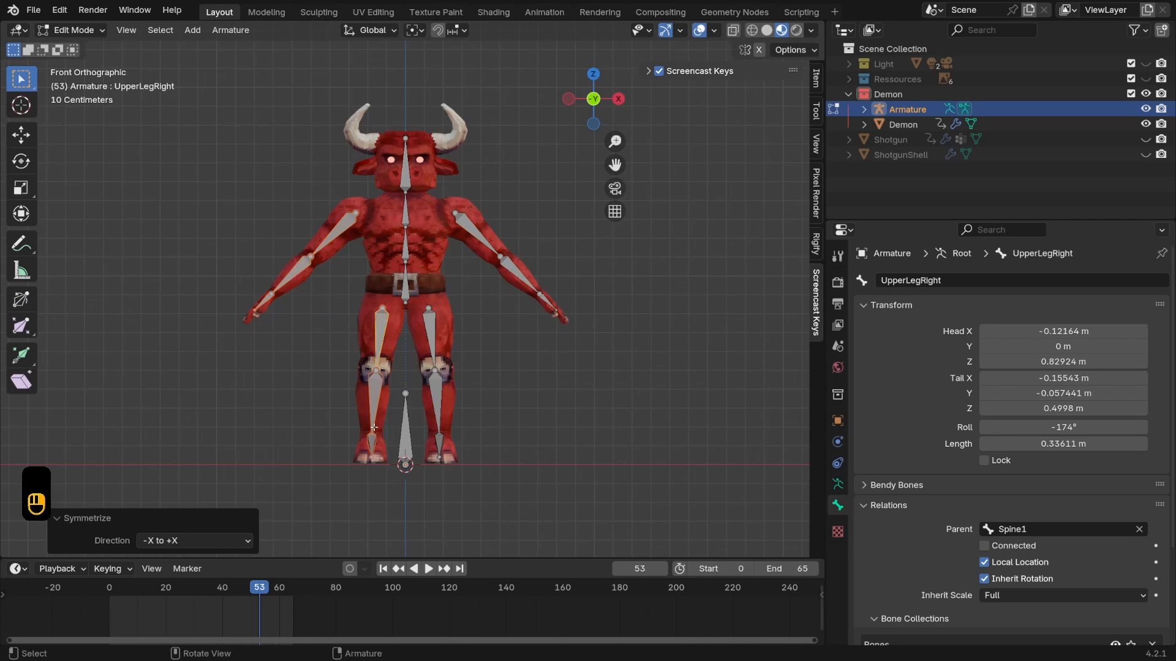
click(440, 442)
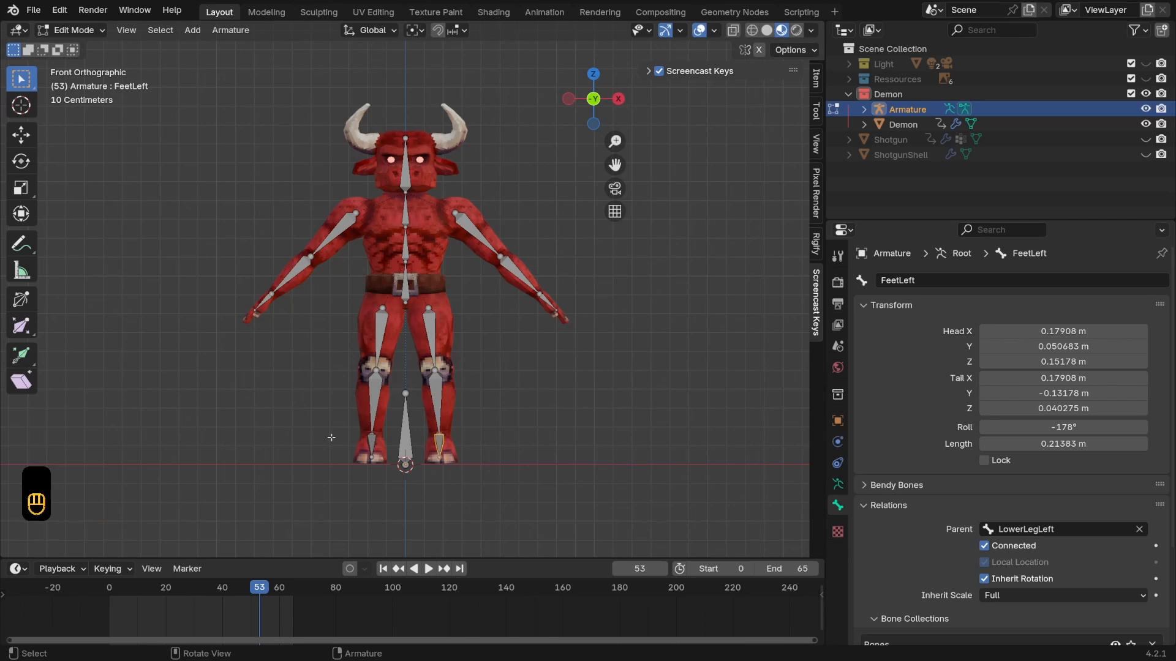
Check the mirrored right-side bones and the name of the right upper arm bone
scroll(236, 219, down, 1)
drag(229, 158, 394, 454)
middle_drag(326, 443, 358, 467)
click(349, 245)
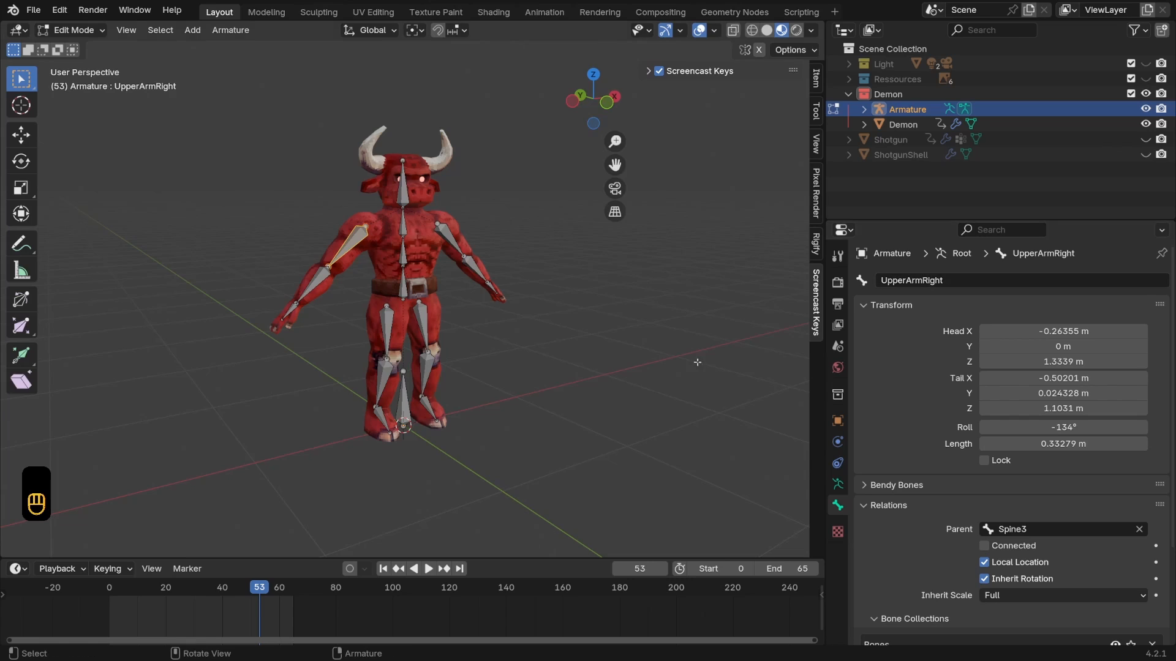
middle_drag(318, 254, 344, 252)
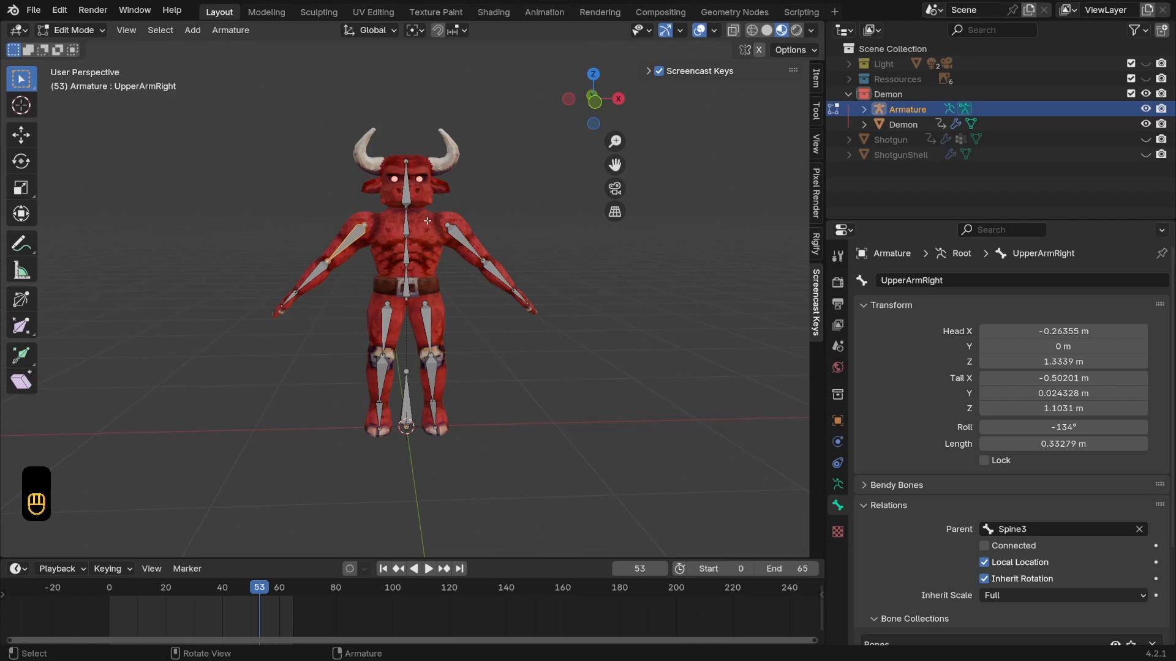
Leave Edit Mode and parent the demon mesh to the armature with automatic weights
key(alt+a)
key(Tab)
click(434, 259)
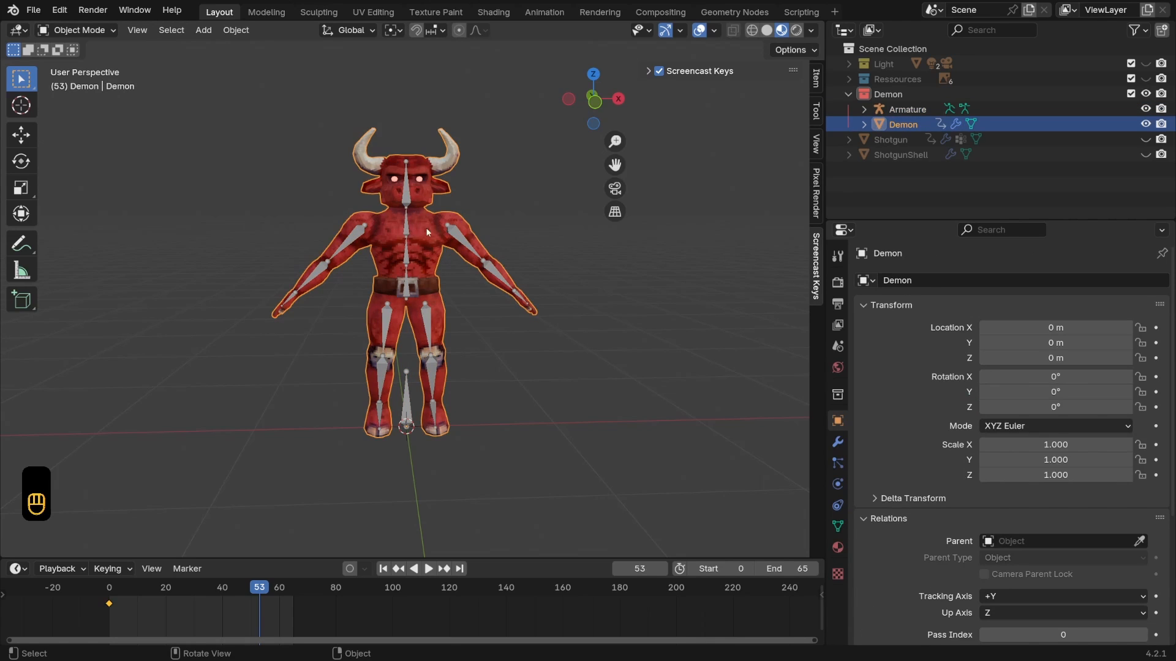
click(407, 232)
scroll(427, 250, up, 1)
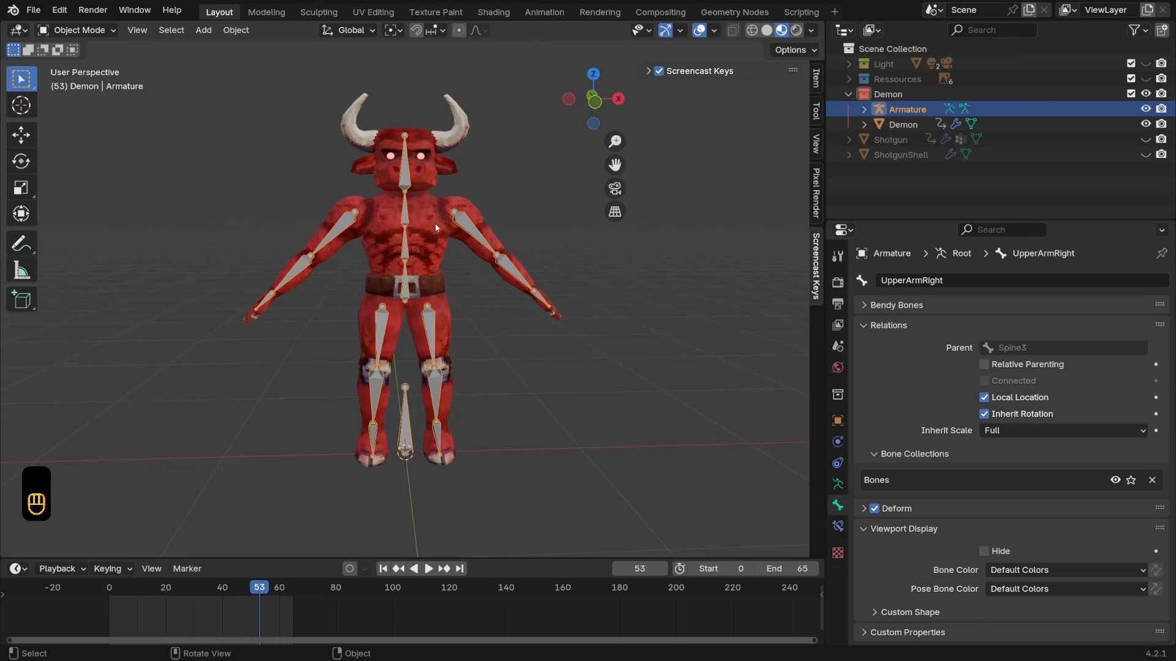
click(435, 223)
shift+click(405, 219)
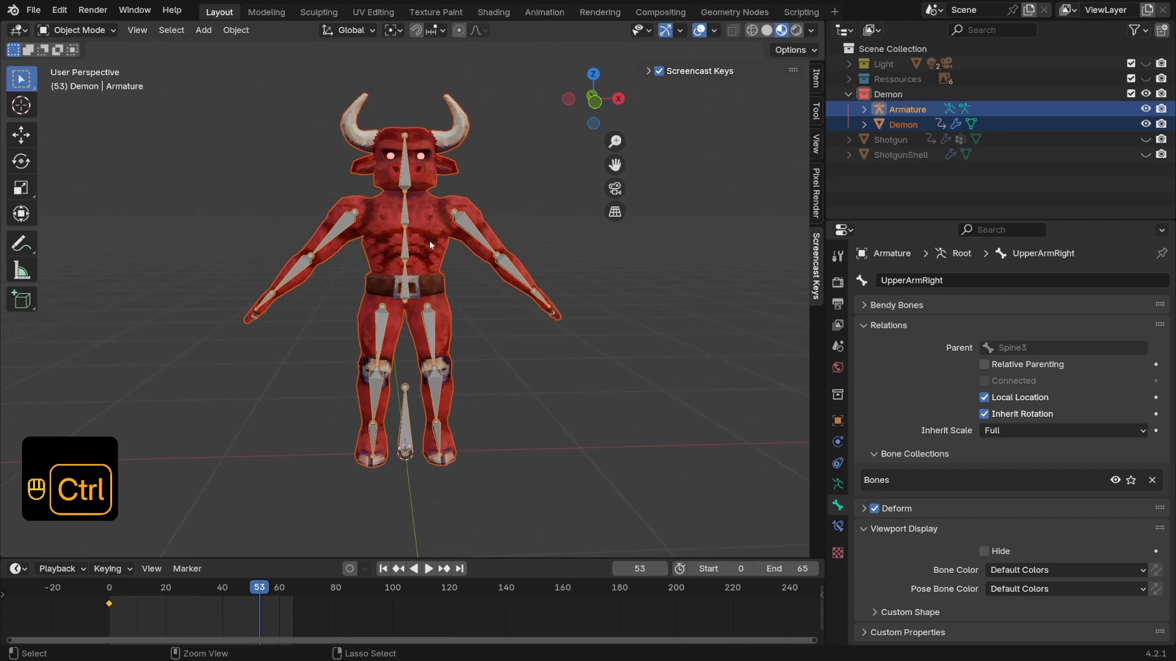
key(ctrl+p)
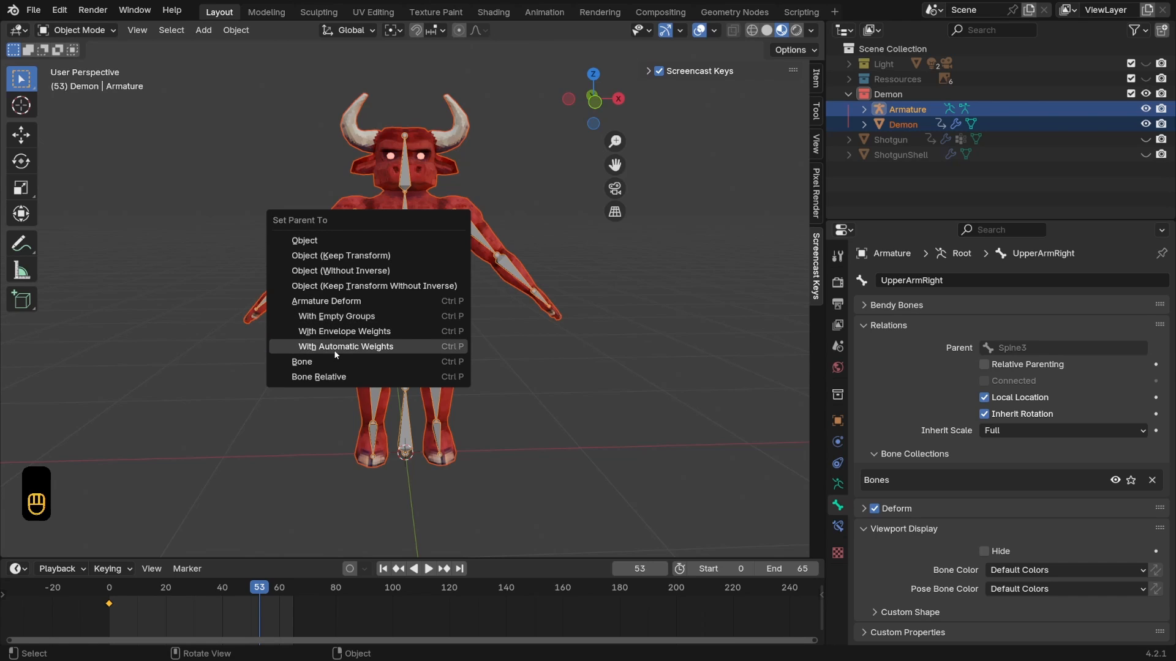
click(335, 353)
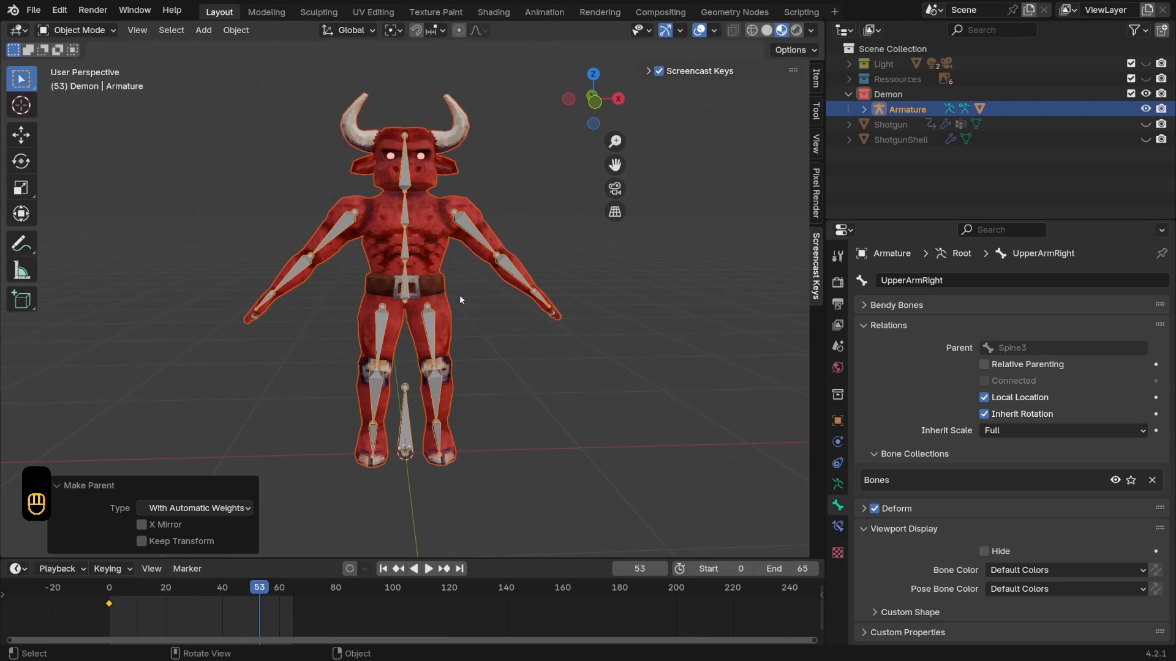
Put the demon mesh in Weight Paint mode and show its vertex groups
middle_drag(460, 295, 428, 211)
click(429, 210)
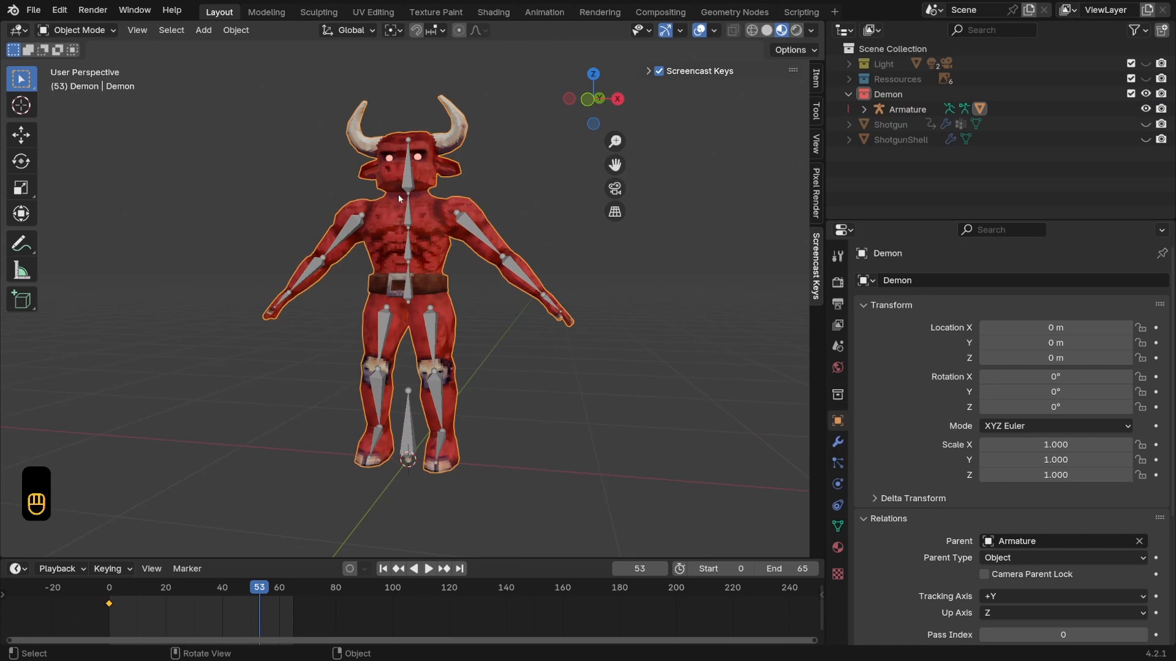
click(76, 30)
click(91, 114)
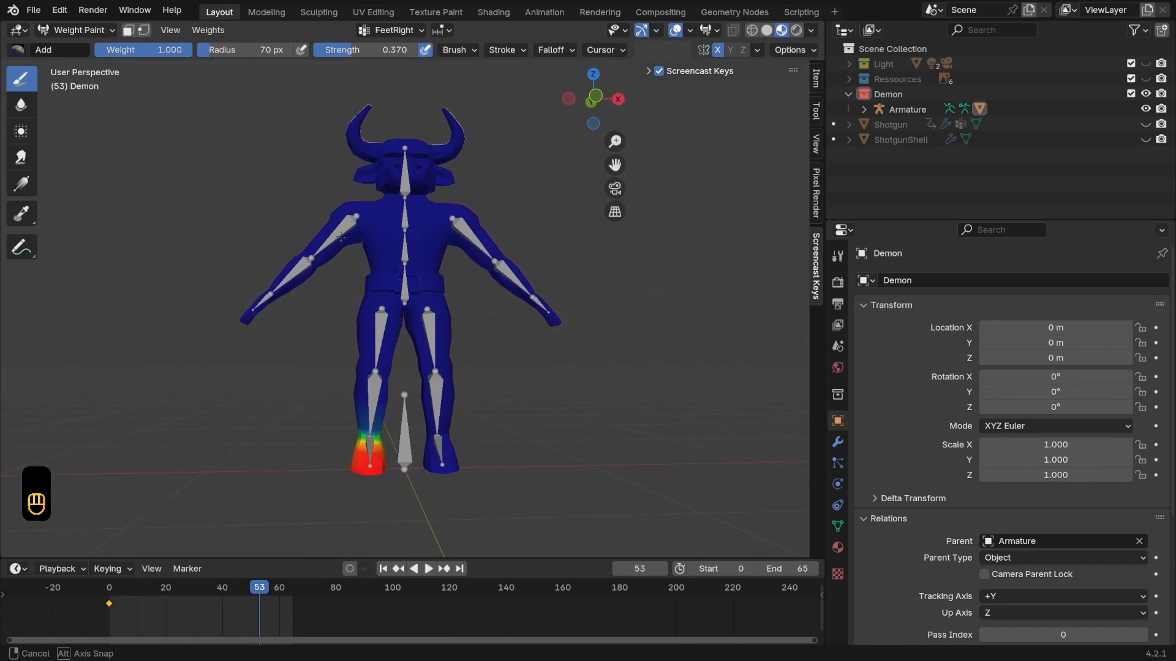
click(837, 527)
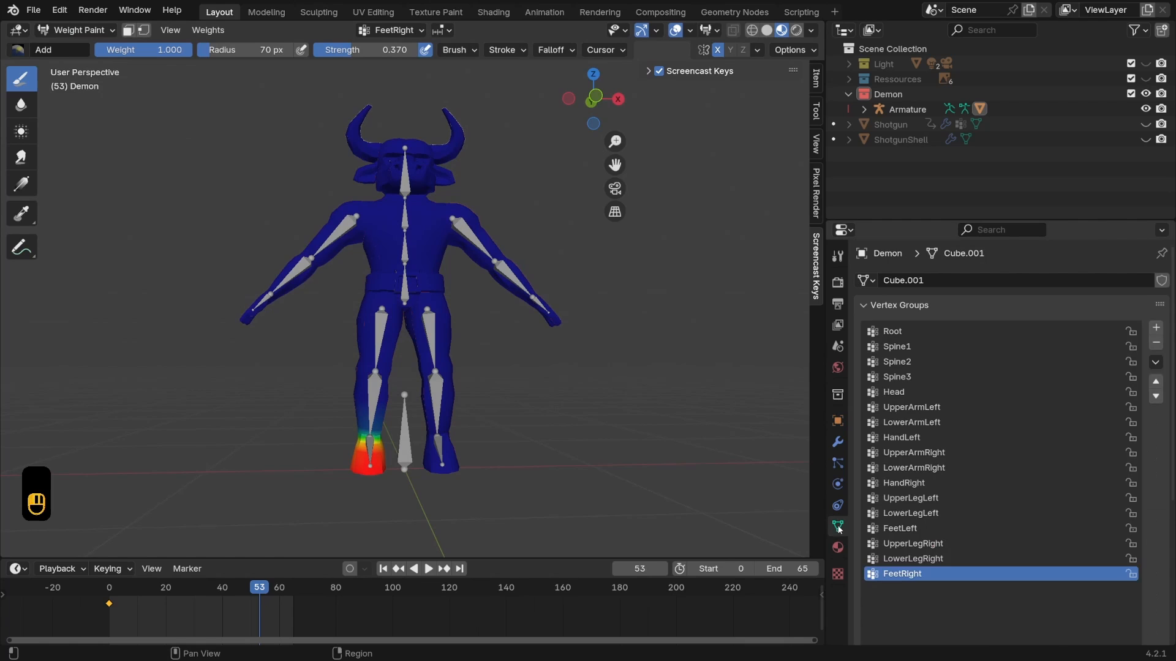
Examine the automatic weights of the Head, Spine1, UpperArmLeft, LowerArmLeft and HandLeft vertex groups
click(896, 392)
click(898, 346)
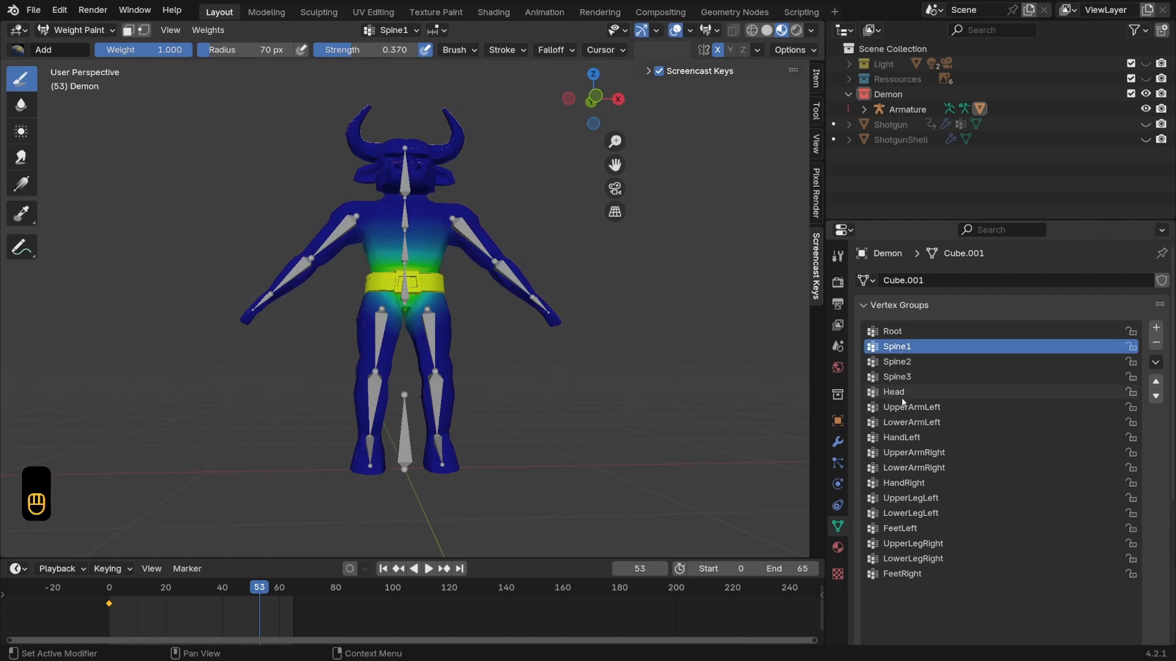
click(896, 392)
click(908, 408)
click(911, 423)
click(901, 437)
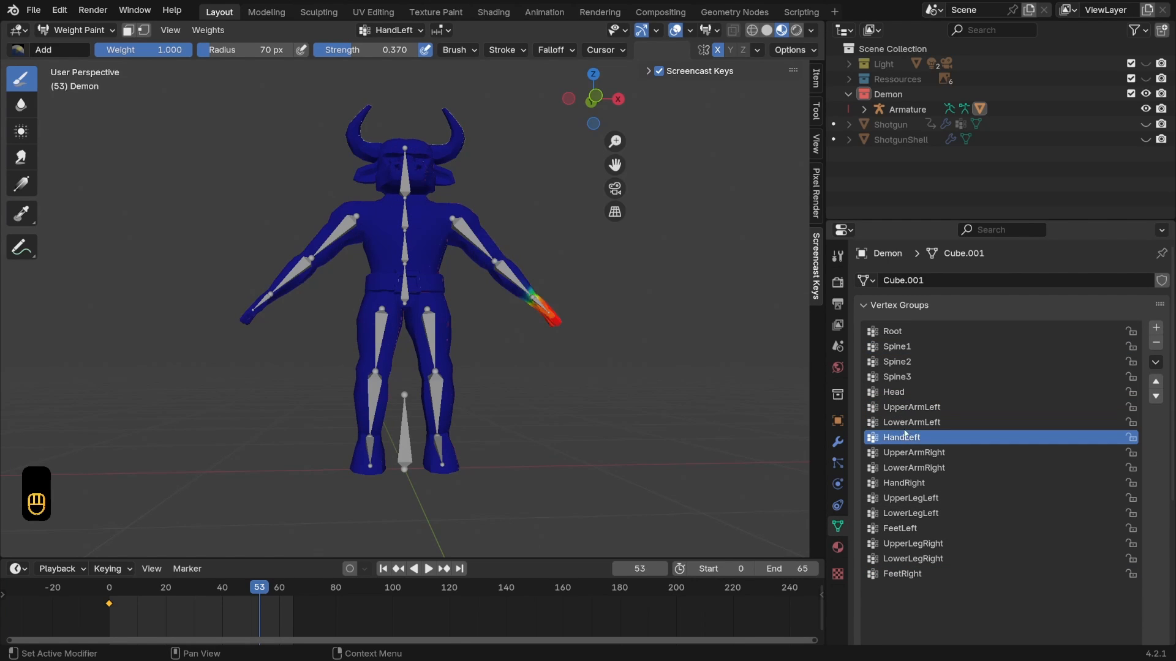
click(910, 407)
middle_drag(722, 380, 702, 412)
scroll(698, 358, up, 2)
scroll(694, 404, down, 3)
shift+middle_drag(697, 332, 687, 399)
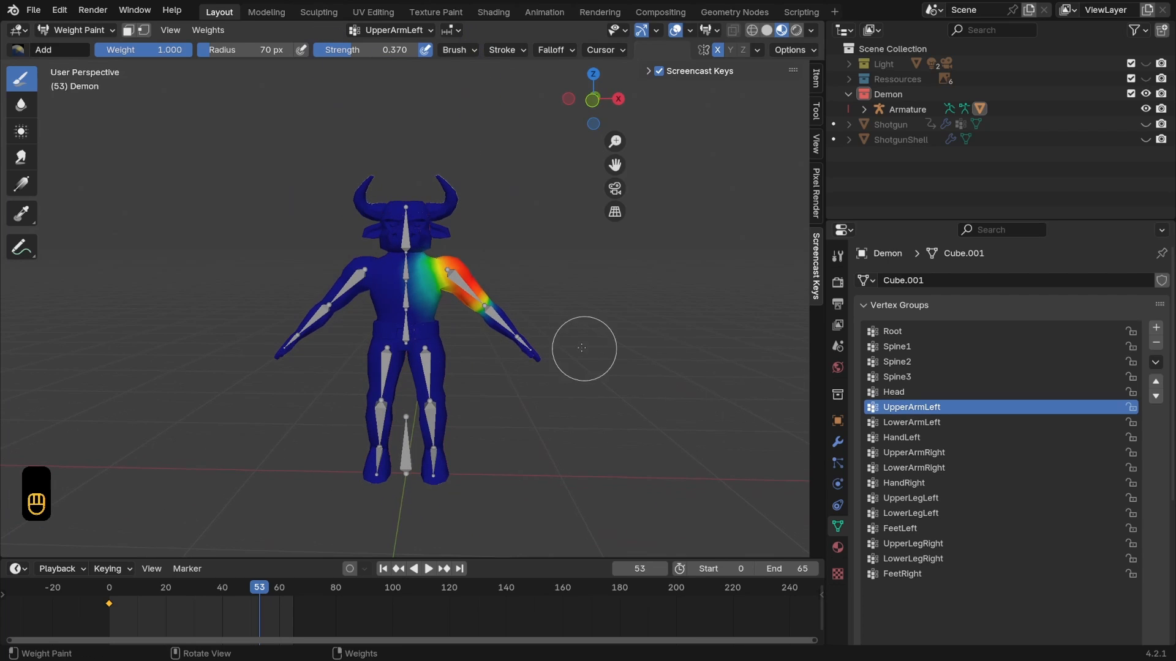
Return the mesh to Object Mode and put the armature in Pose Mode
click(73, 31)
click(75, 49)
click(391, 268)
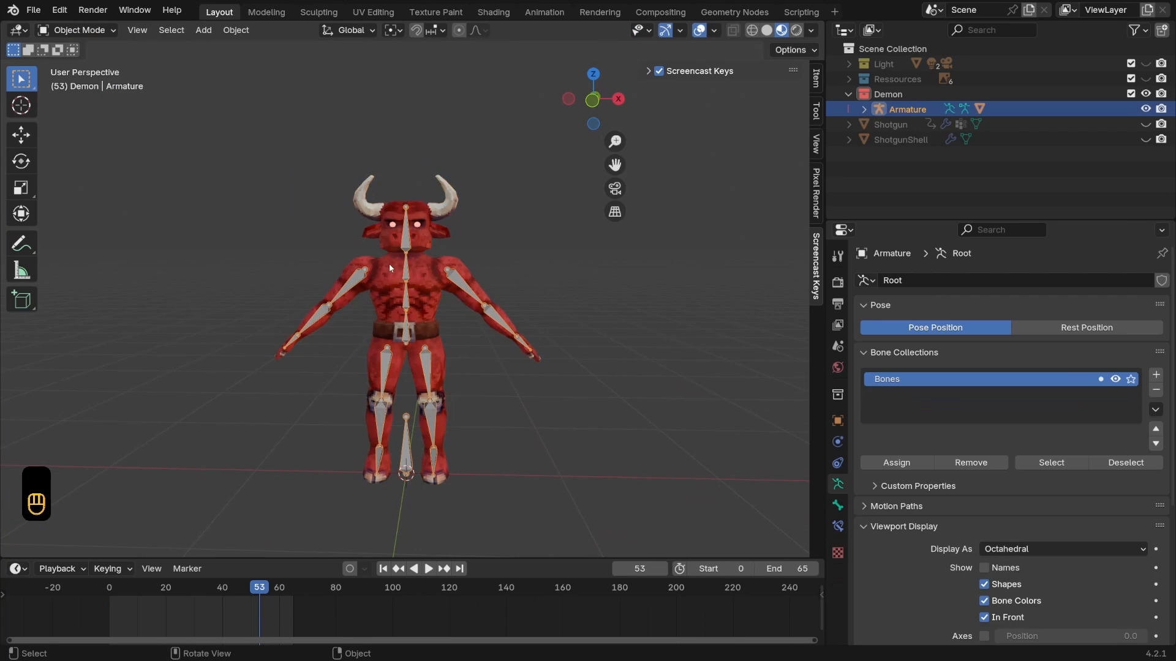
click(90, 32)
click(89, 84)
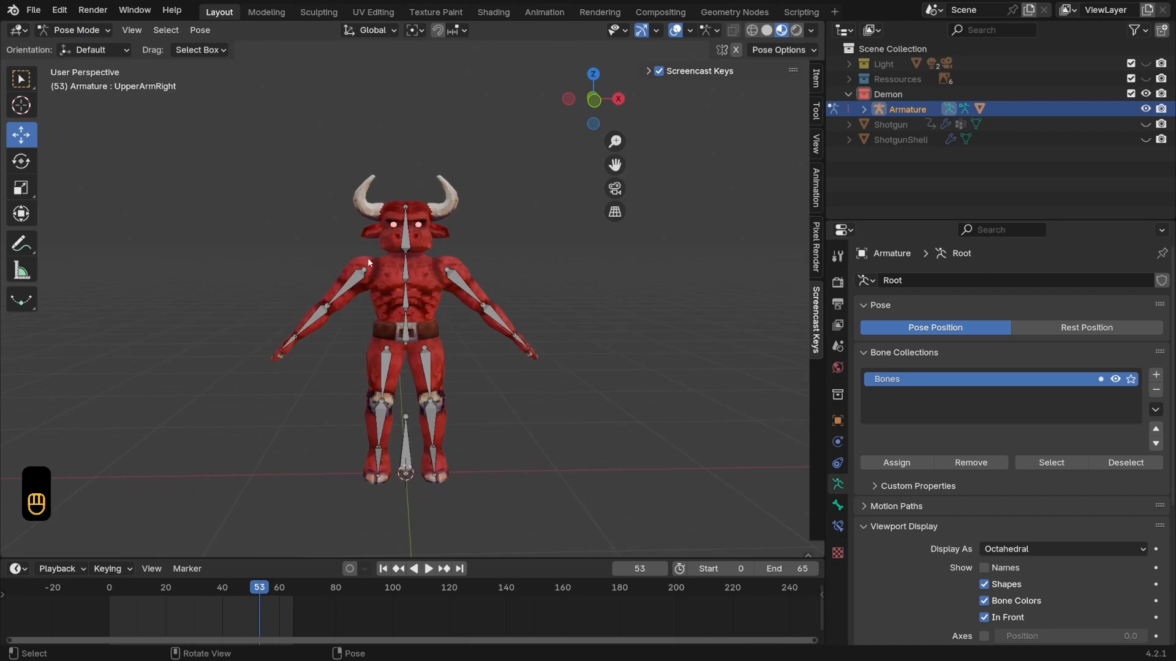
Test the head deformation by rotating the Head bone about 9°, and undo the rotation
key(r)
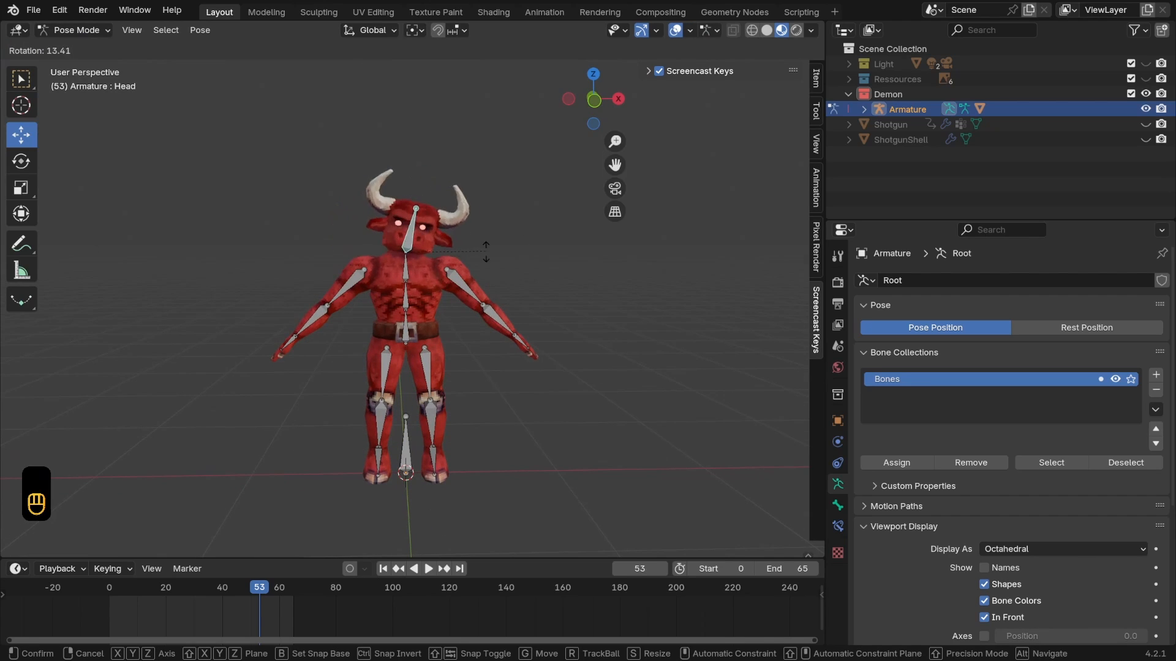
click(463, 264)
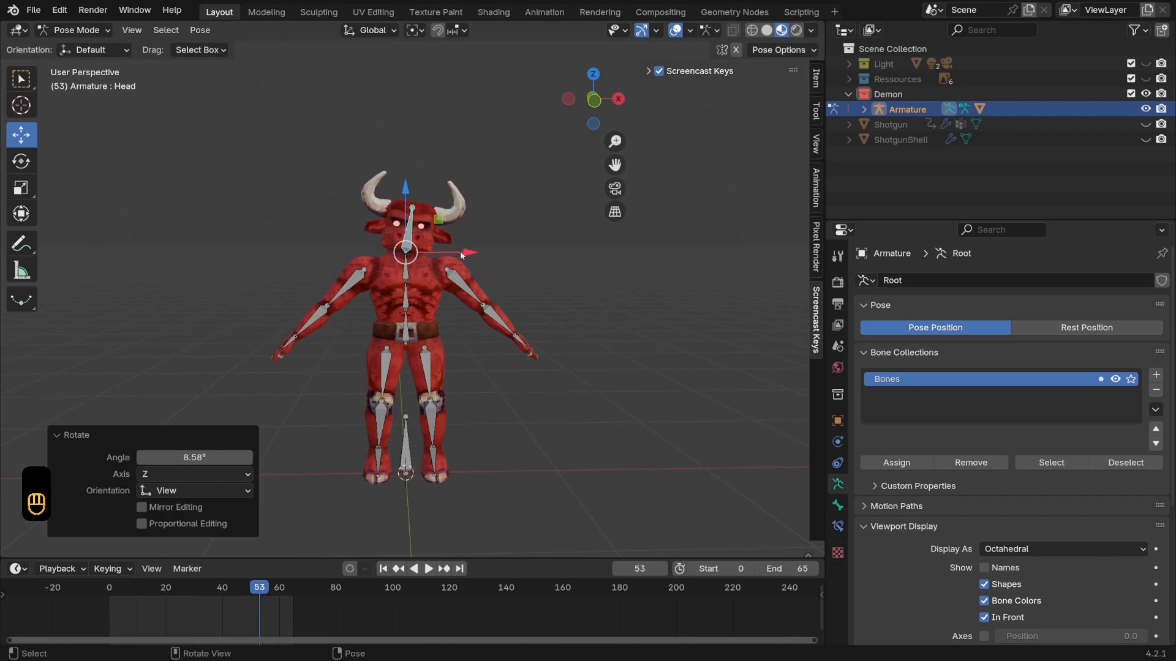
key(ctrl+z)
Test the arm deformation by rotating the UpperArmLeft bone, and undo the rotation
click(469, 289)
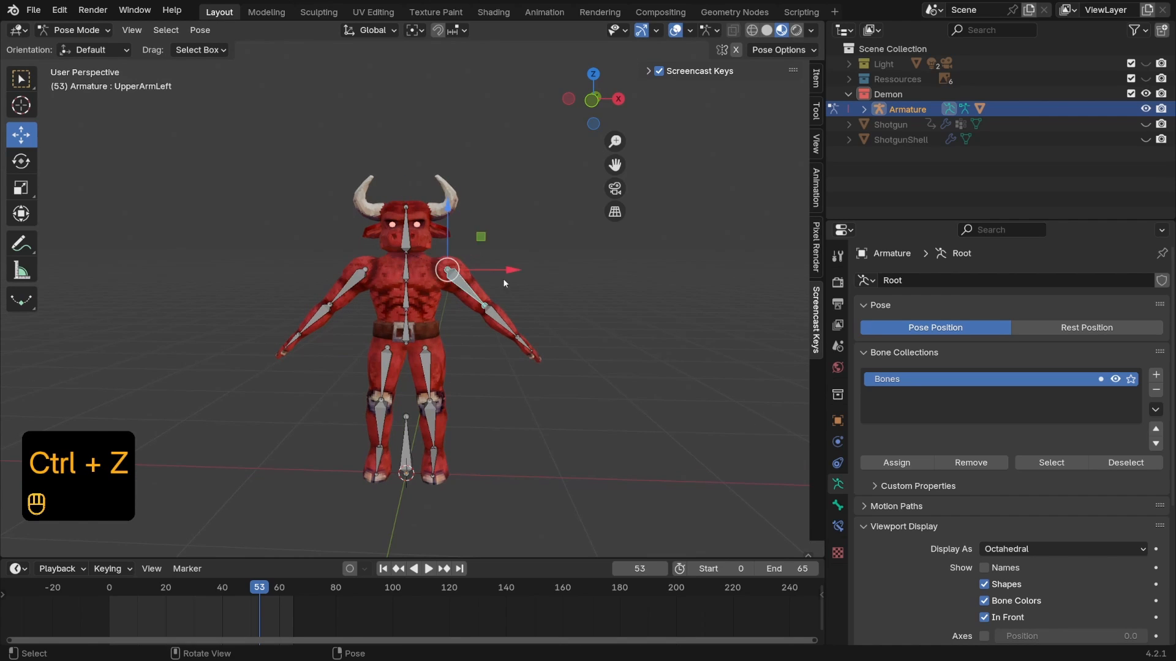
key(r)
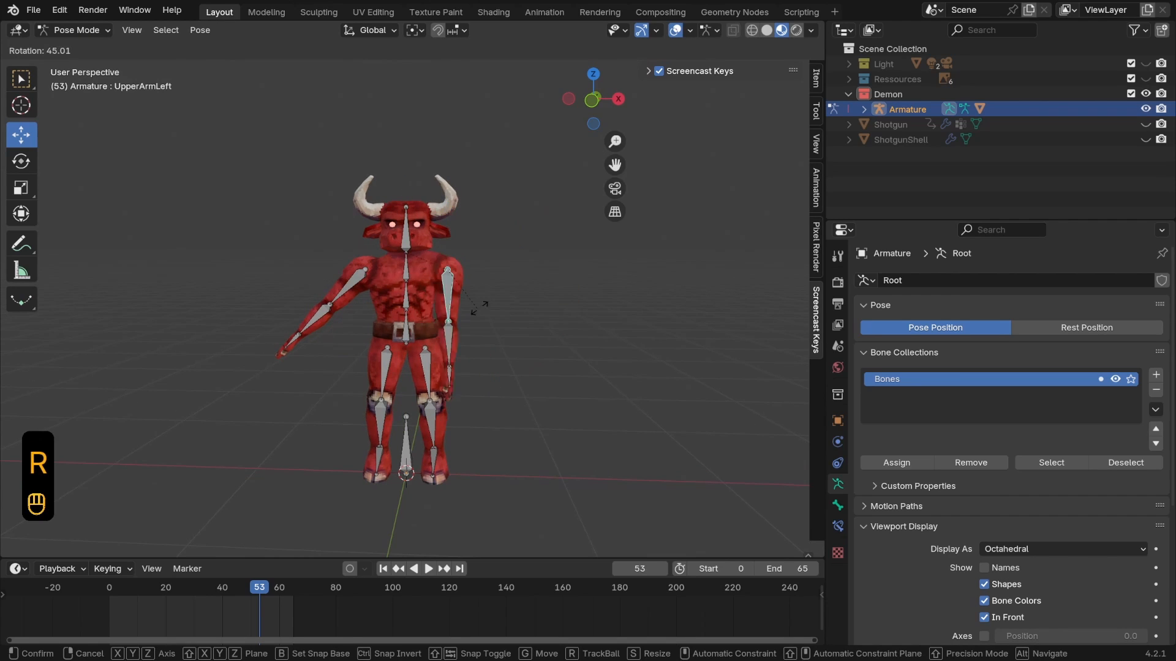
click(402, 253)
middle_drag(448, 294, 405, 324)
key(ctrl+z)
Leave Pose Mode and bring the demon mesh back into Weight Paint mode
scroll(429, 285, up, 3)
click(386, 258)
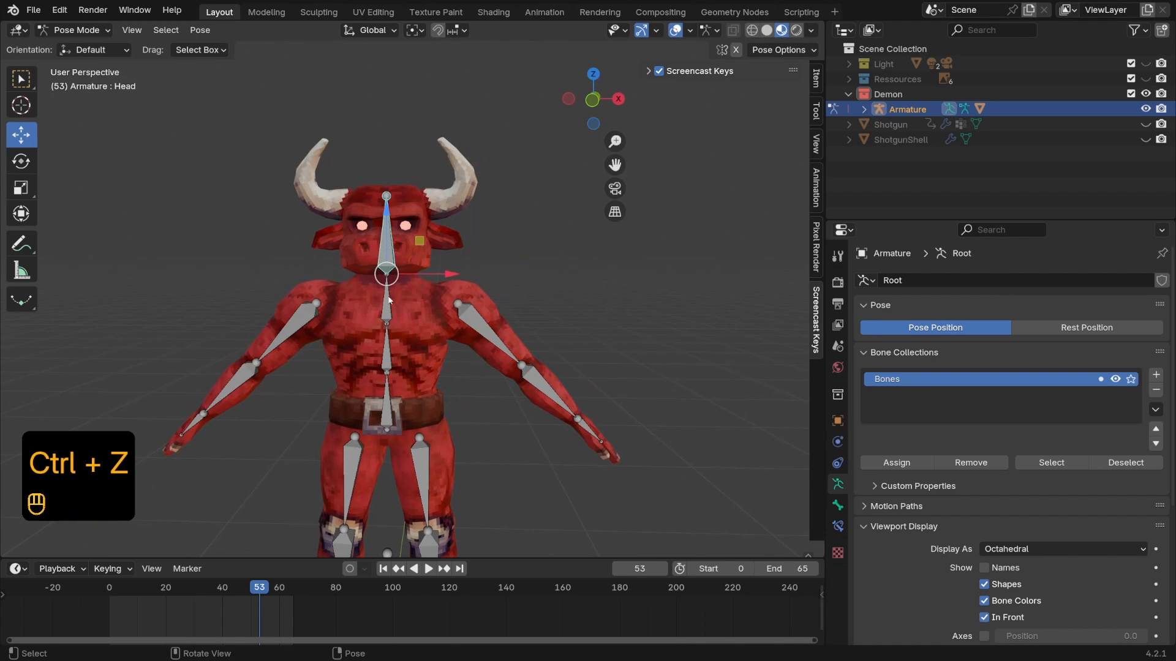
middle_drag(360, 239, 377, 234)
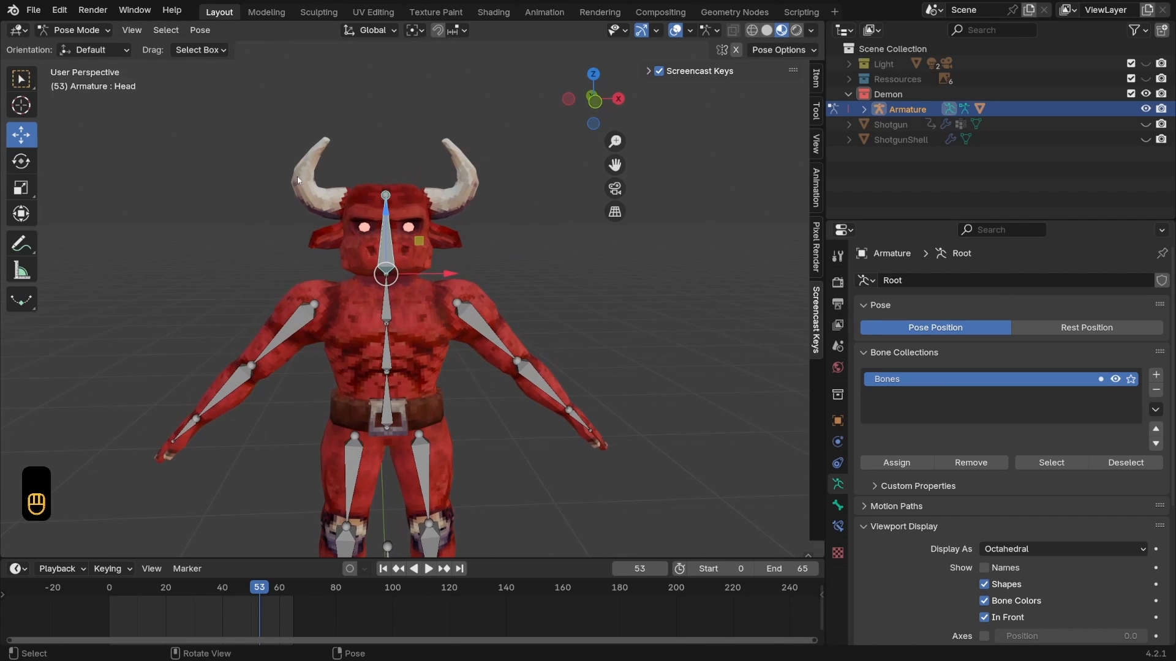
click(80, 31)
click(335, 279)
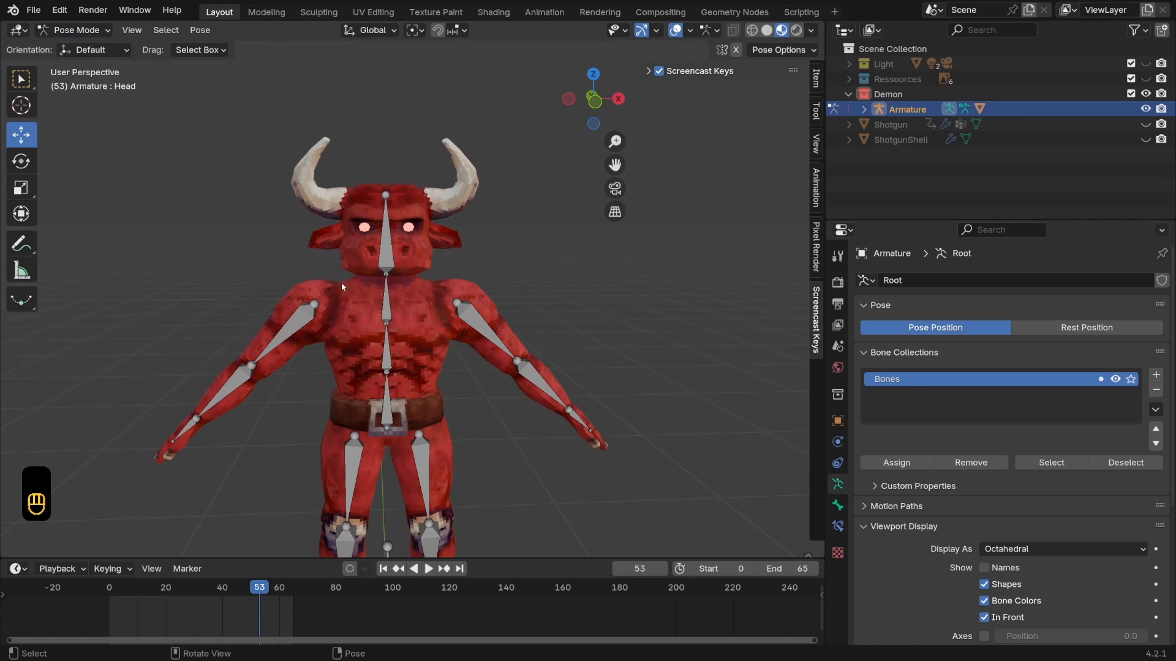
right_click(340, 282)
key(ctrl+Tab)
shift+click(365, 293)
key(ctrl+Tab)
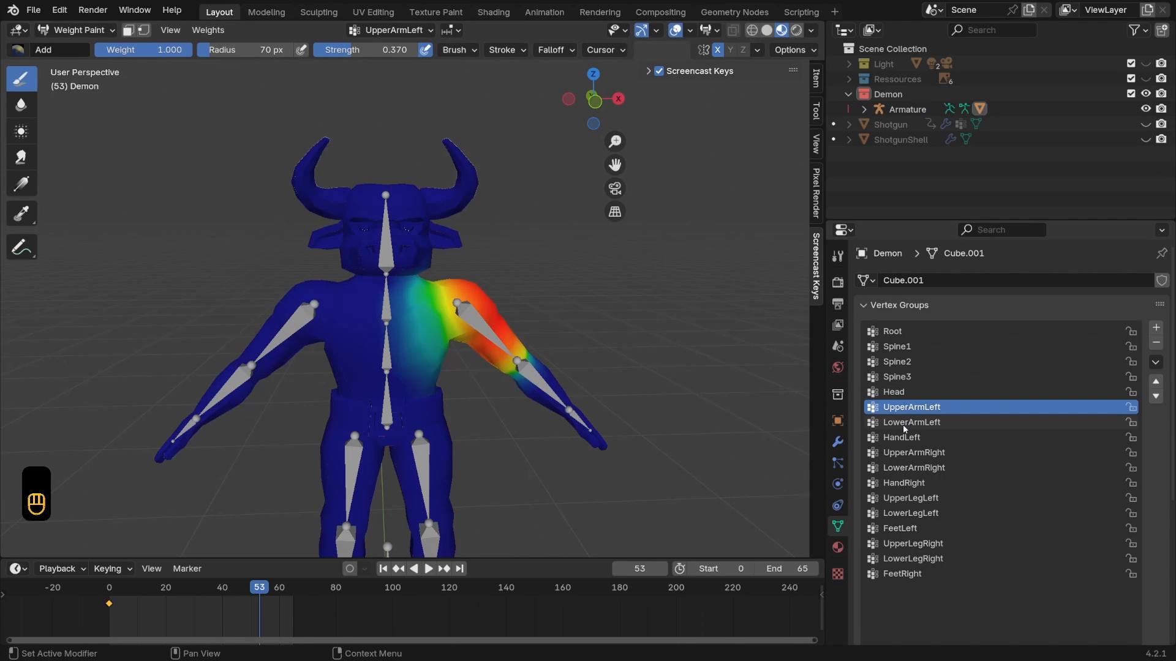
Paint the eyes and muzzle in the Head vertex group with the Add brush at weight 1.000 and strength 0.370
click(903, 392)
scroll(479, 267, up, 2)
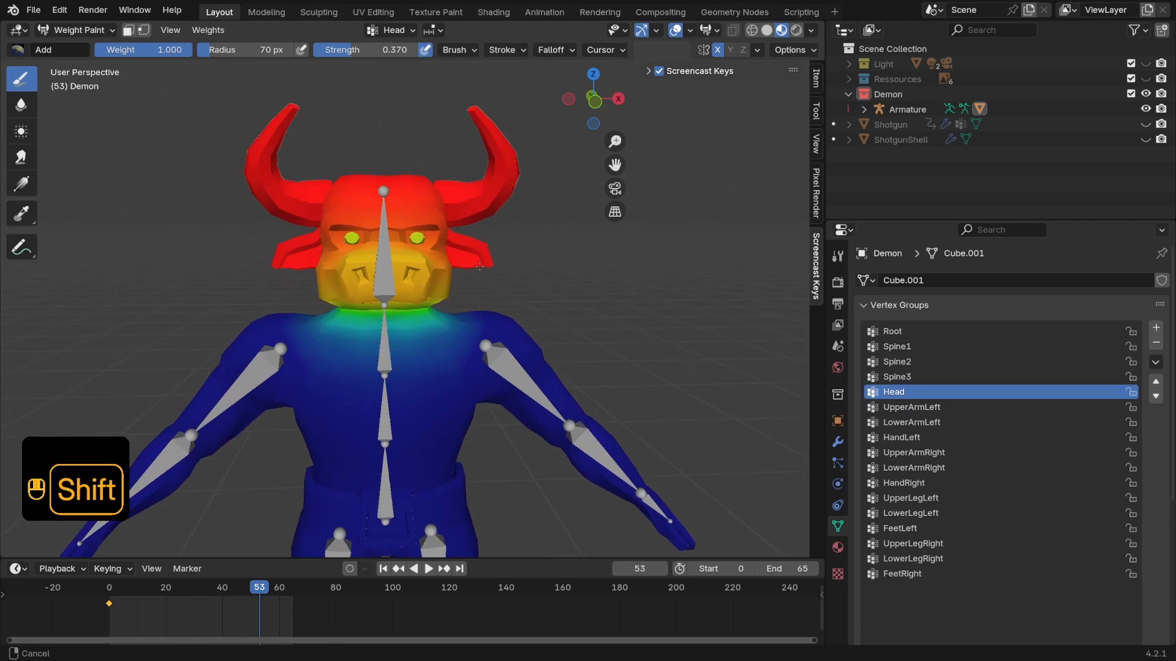
scroll(422, 256, up, 4)
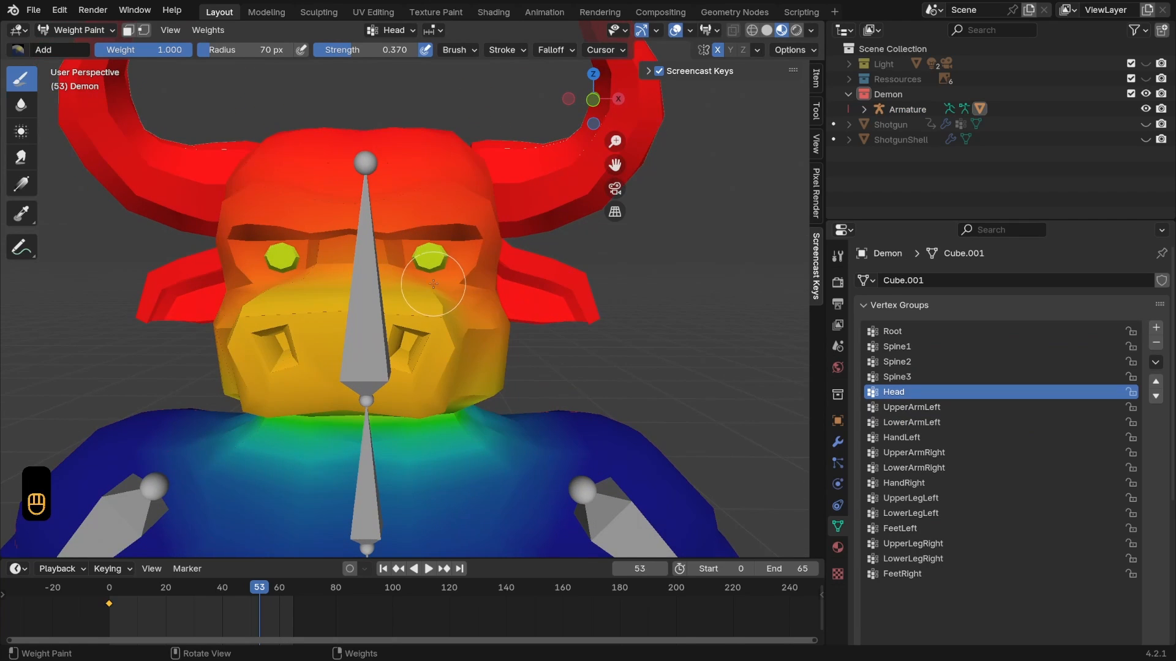
scroll(433, 284, down, 2)
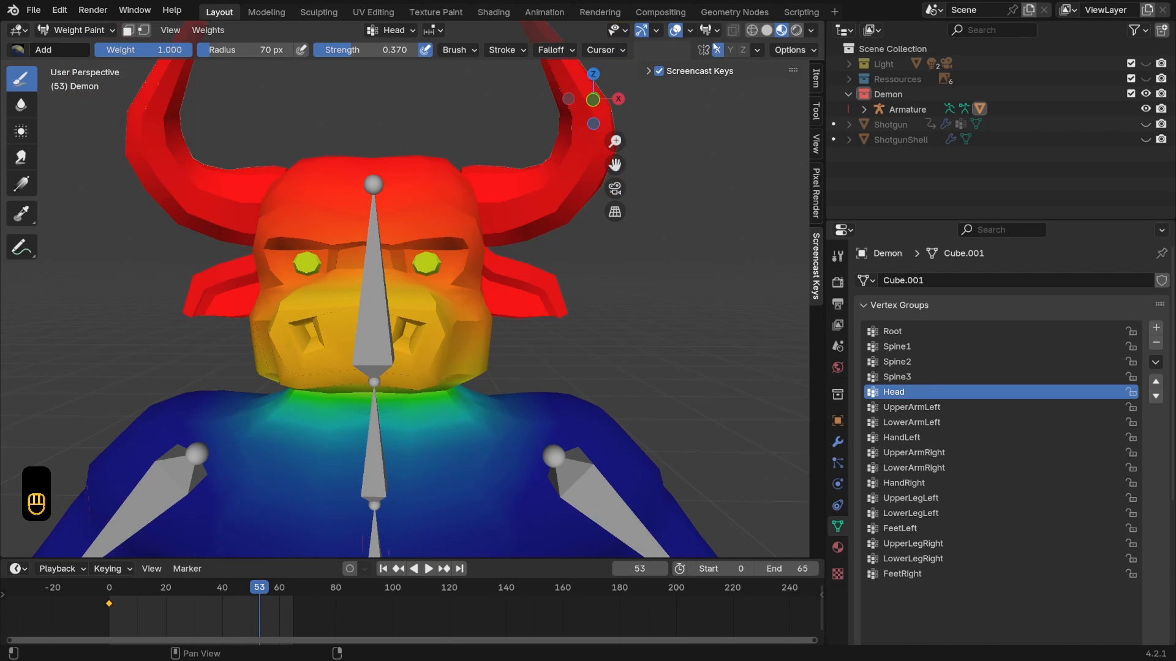
drag(416, 258, 419, 267)
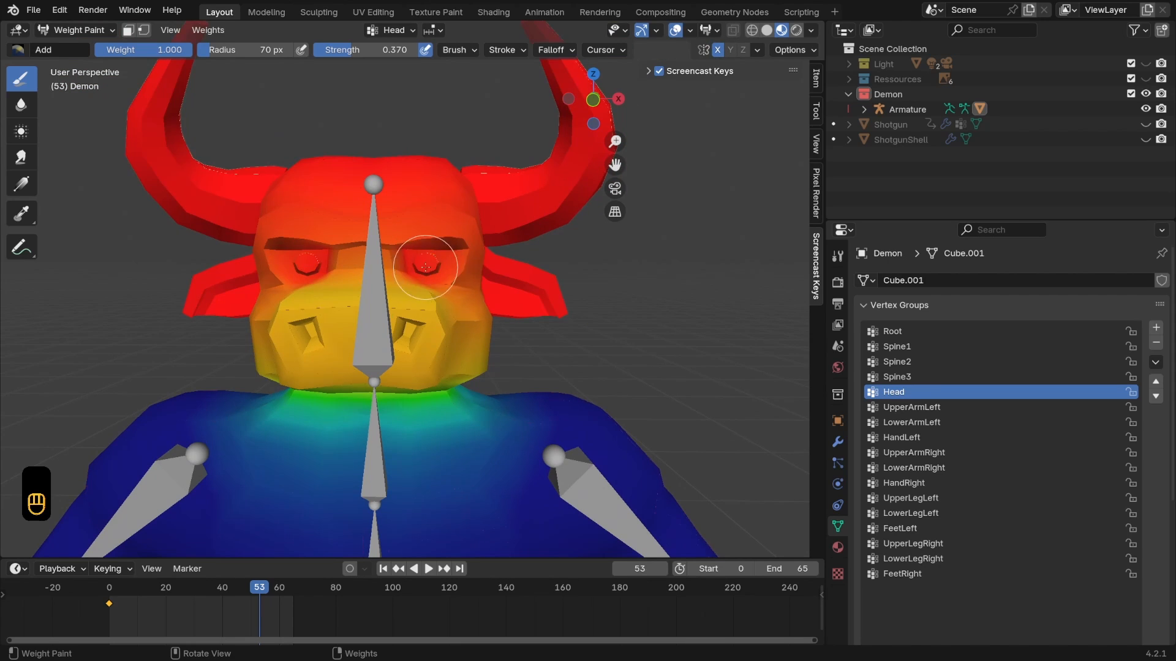
mouse_move(444, 264)
middle_down()
mouse_move(399, 262)
mouse_move(387, 296)
mouse_move(441, 297)
mouse_move(419, 298)
middle_up()
scroll(395, 263, down, 5)
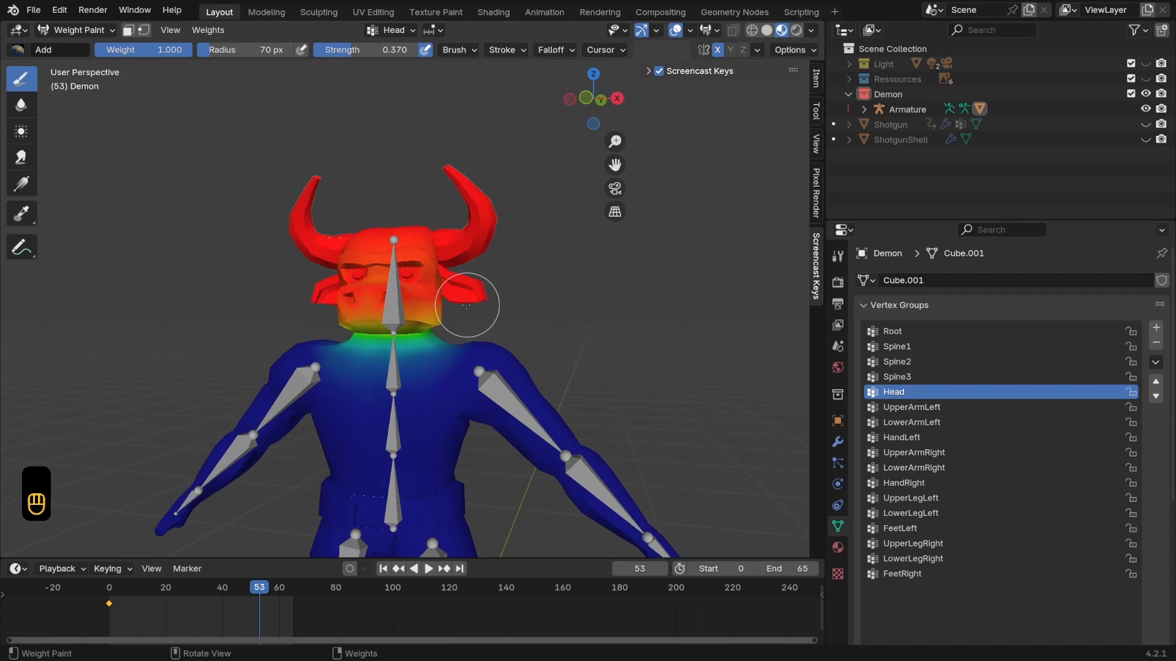
scroll(561, 328, up, 3)
middle_drag(562, 328, 533, 332)
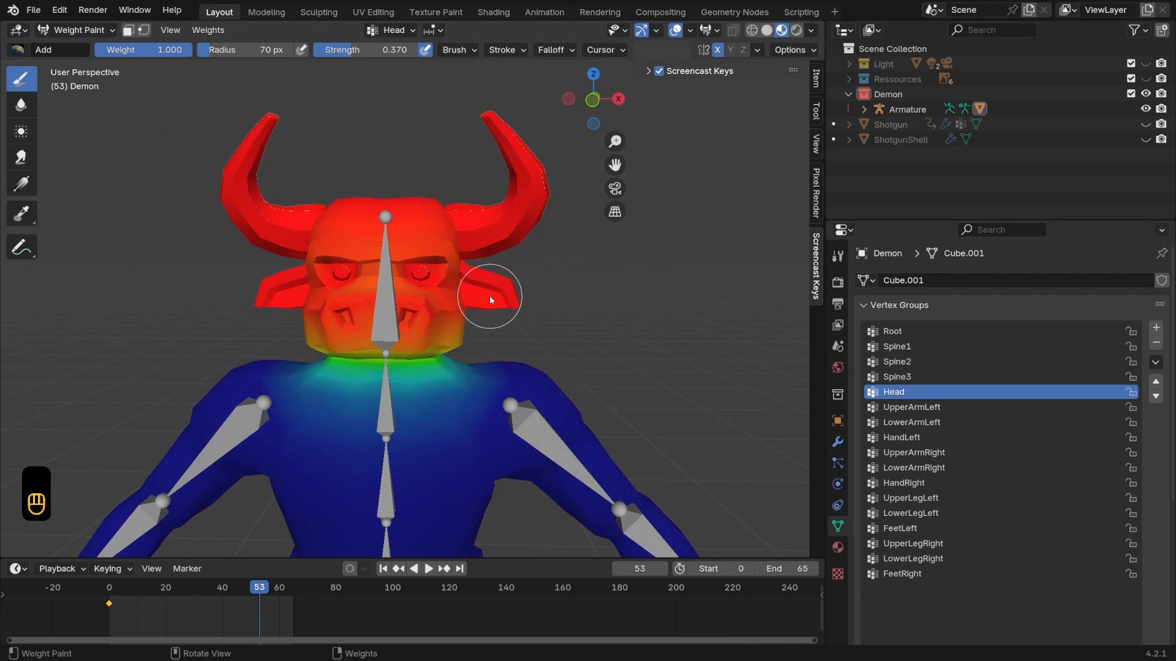
Test the repainted head in Pose Mode by rotating the Head bone about 3°, and undo the test
key(ctrl+Tab)
click(387, 303)
scroll(415, 305, down, 3)
key(ctrl+Tab)
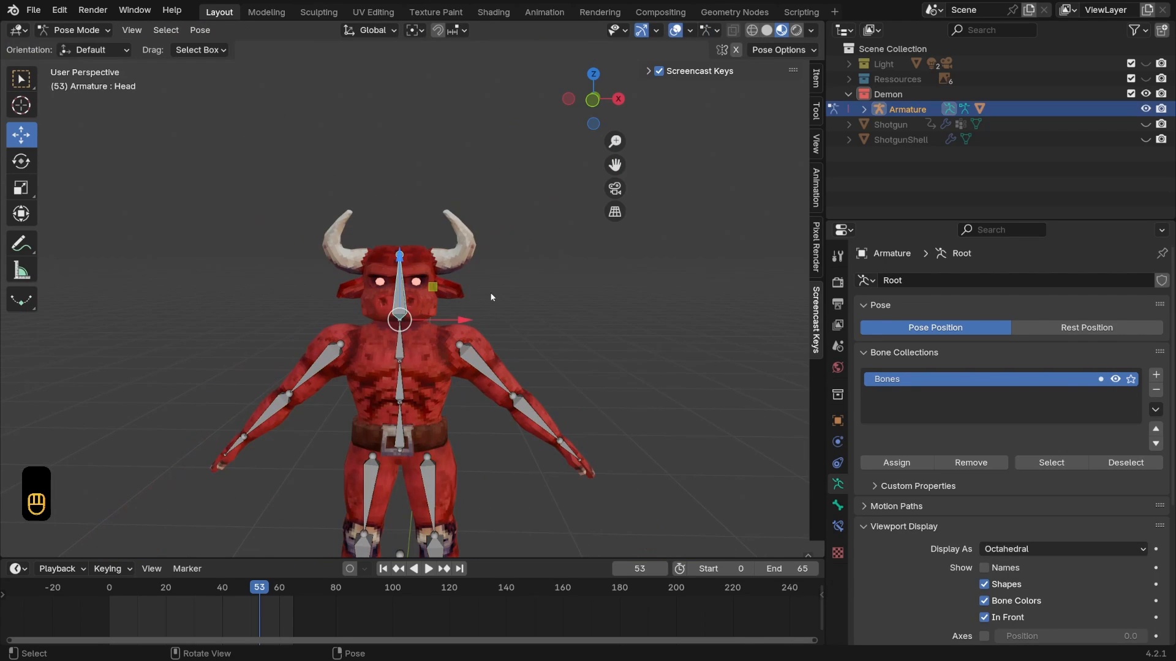
key(r)
click(523, 289)
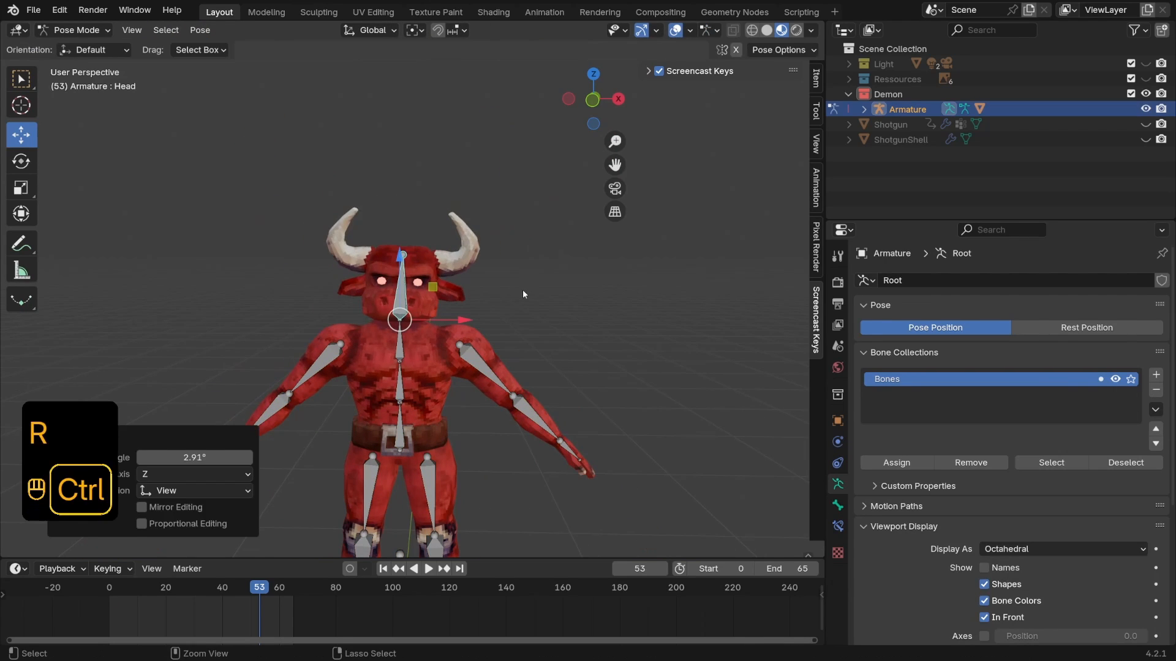
key(ctrl+z)
key(ctrl+z)
key(ctrl+z)
key(ctrl+z)
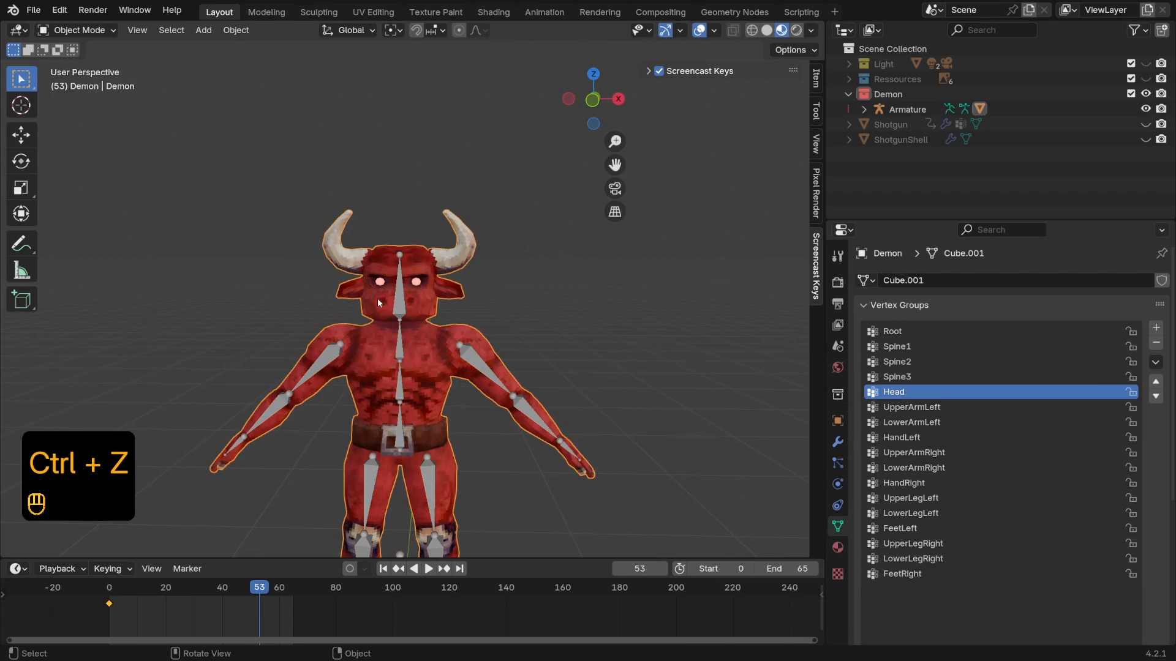
Remove the Spine3 vertex group's influence from the demon's face using the Subtract brush at weight 1.000 and strength 0.217
scroll(385, 349, up, 3)
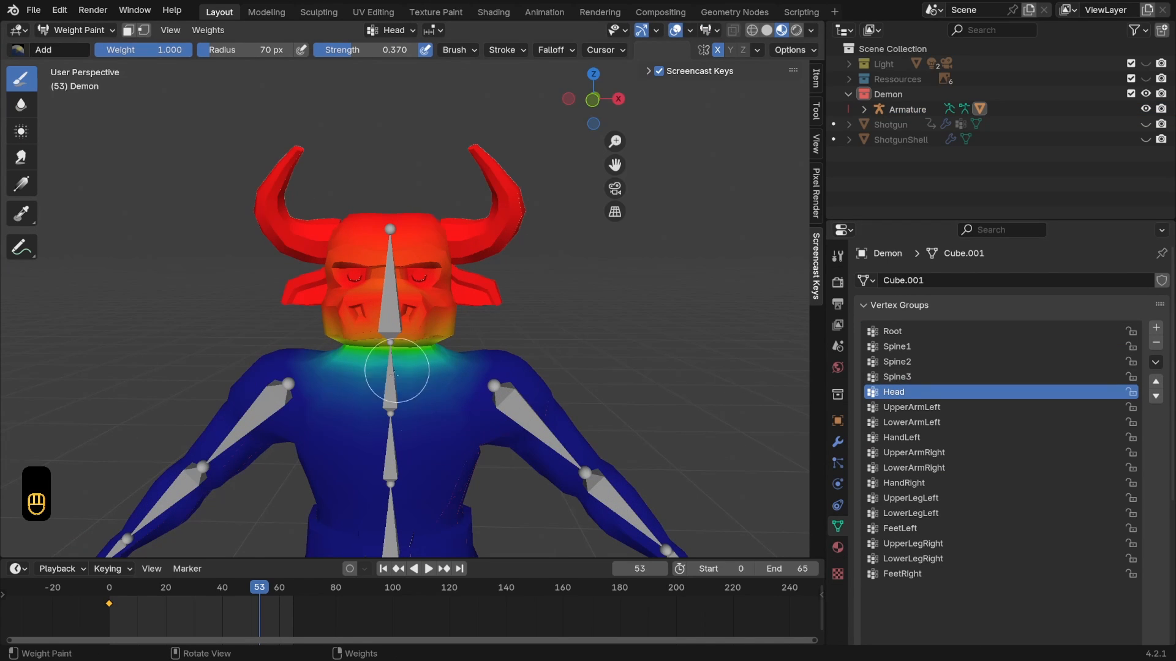
click(907, 375)
middle_drag(374, 384, 404, 358)
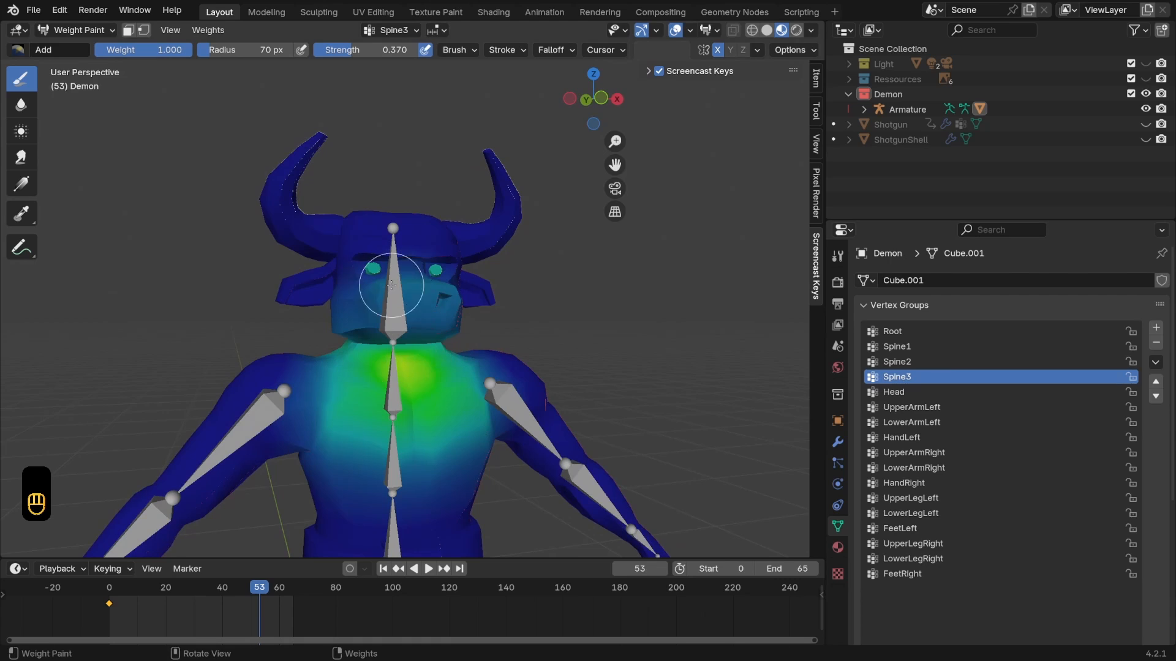
middle_drag(392, 285, 375, 278)
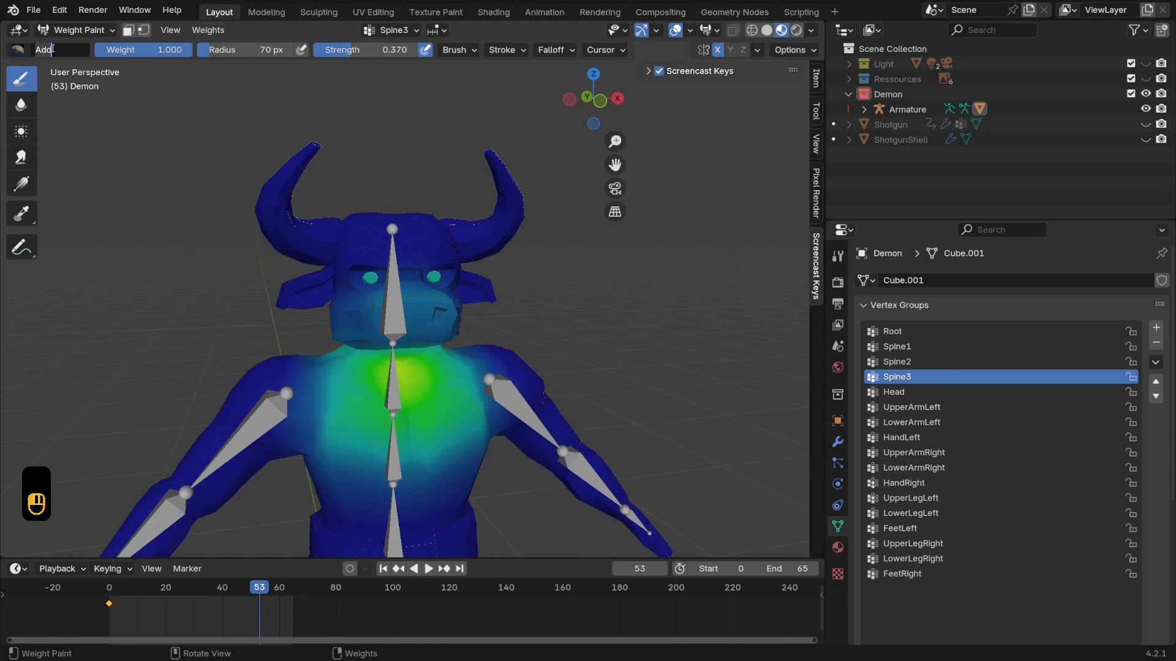
click(16, 50)
click(399, 101)
middle_drag(392, 202, 388, 241)
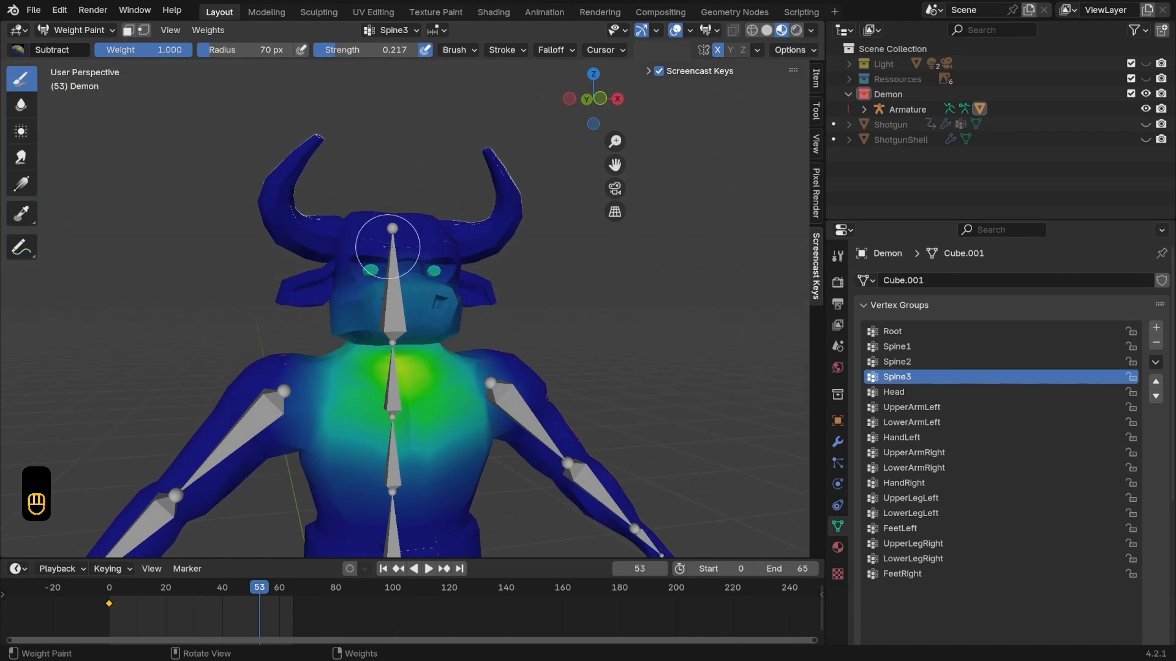
mouse_move(388, 241)
mouse_down()
mouse_move(487, 258)
mouse_move(328, 288)
mouse_up()
middle_drag(328, 289, 328, 283)
mouse_move(328, 284)
mouse_down()
mouse_move(362, 268)
mouse_move(438, 266)
mouse_up()
mouse_move(437, 266)
middle_down()
mouse_move(407, 288)
mouse_move(419, 288)
mouse_move(394, 275)
middle_up()
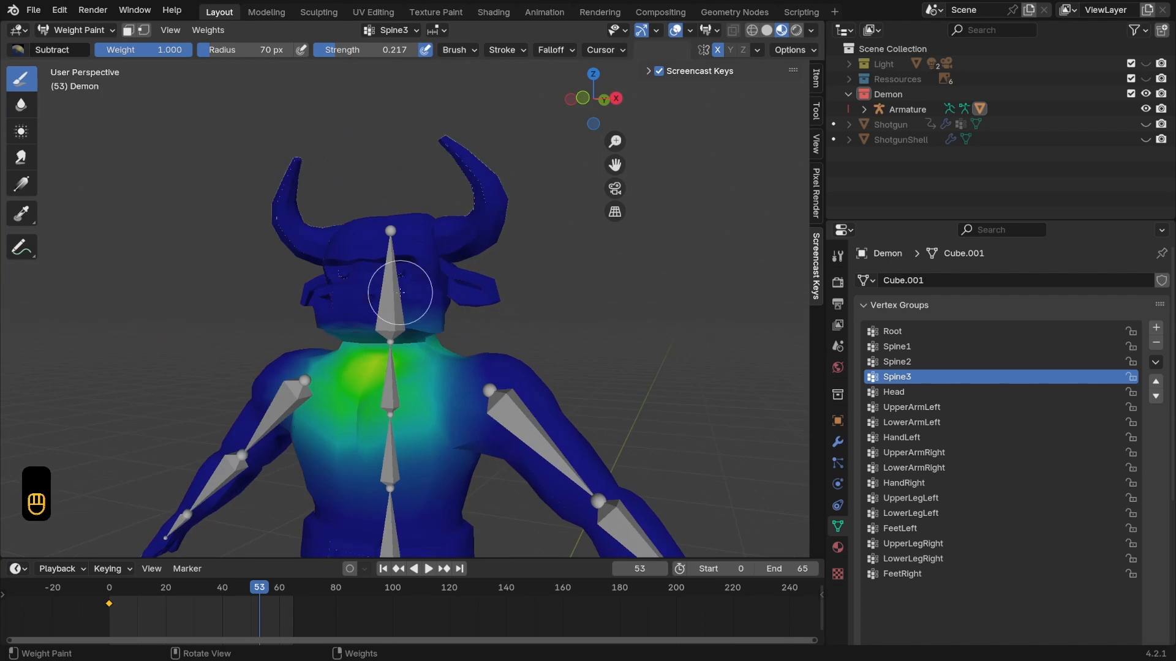
Test the corrected head weights in Pose Mode by rotating the Head bone about -8°, and undo the rotation
key(ctrl+Tab)
scroll(421, 310, down, 3)
click(393, 323)
key(ctrl+Tab)
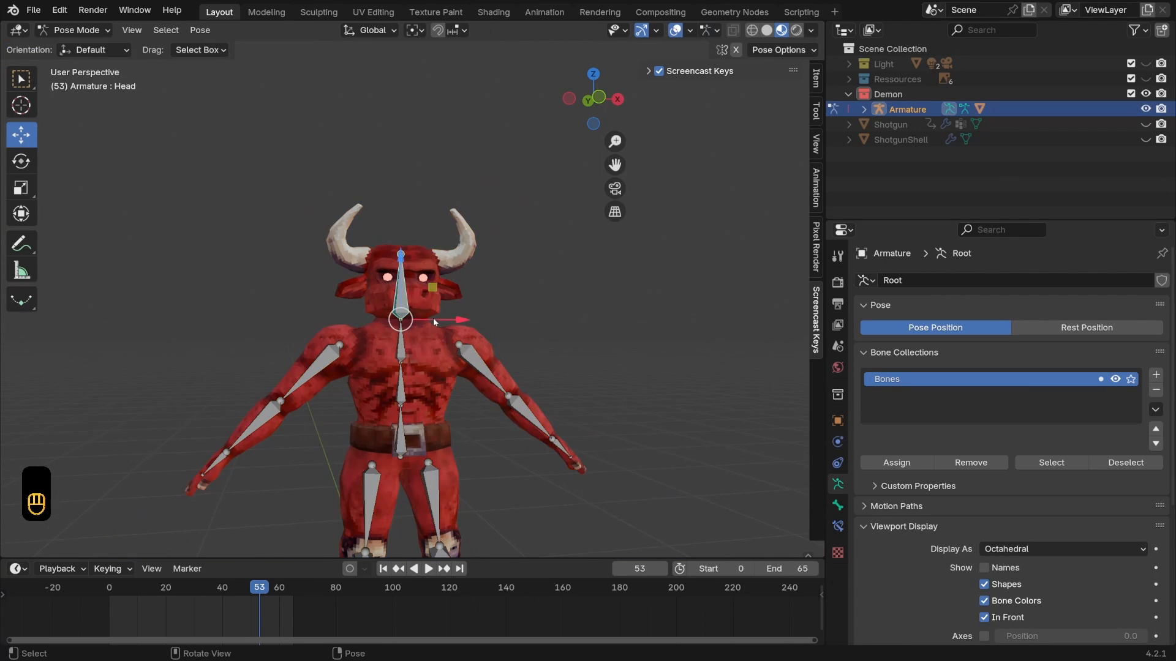
scroll(432, 317, up, 3)
key(r)
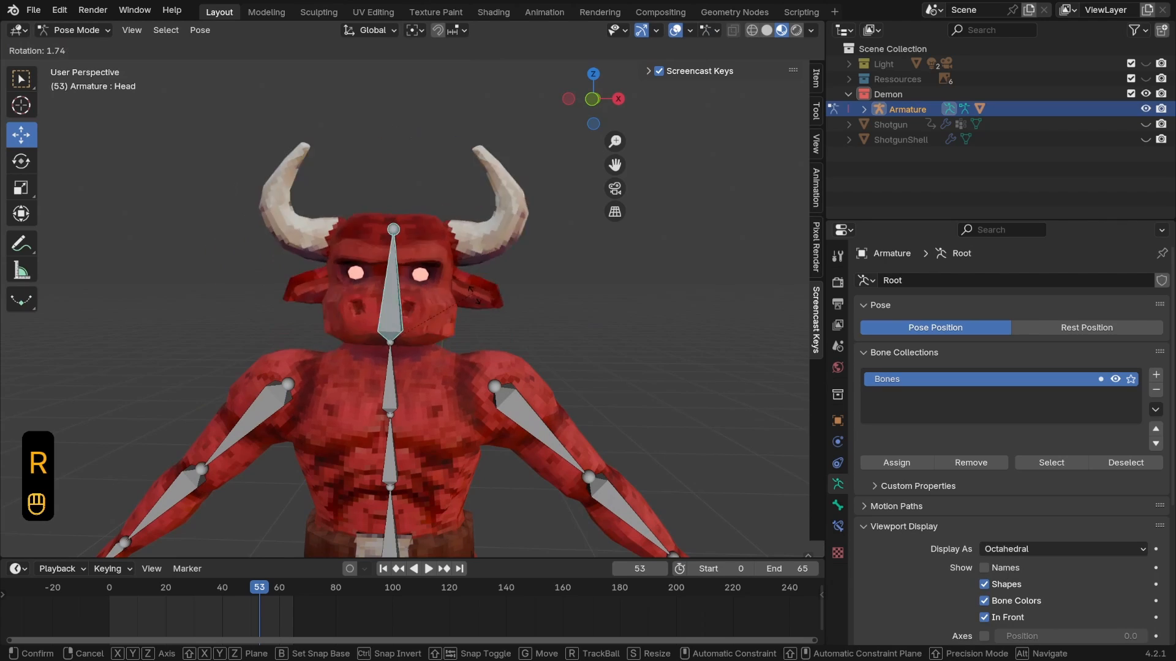
click(452, 288)
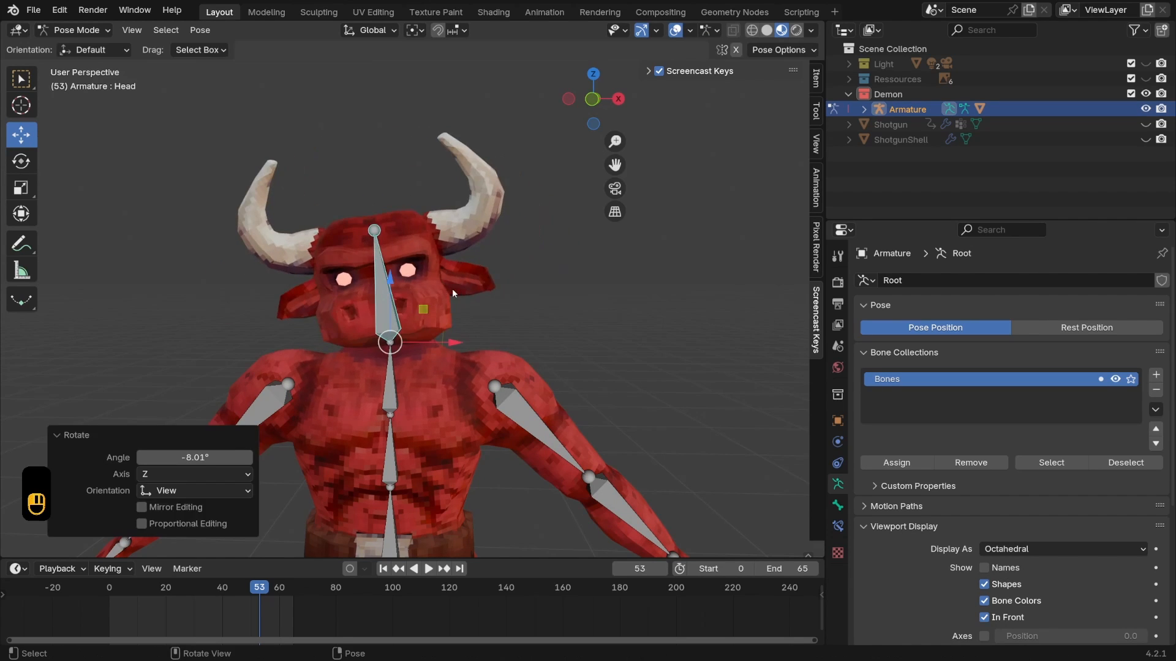
key(ctrl+z)
Test the shoulder deformation by rotating the UpperArmLeft bone, and undo the rotation
click(500, 384)
scroll(462, 305, up, 3)
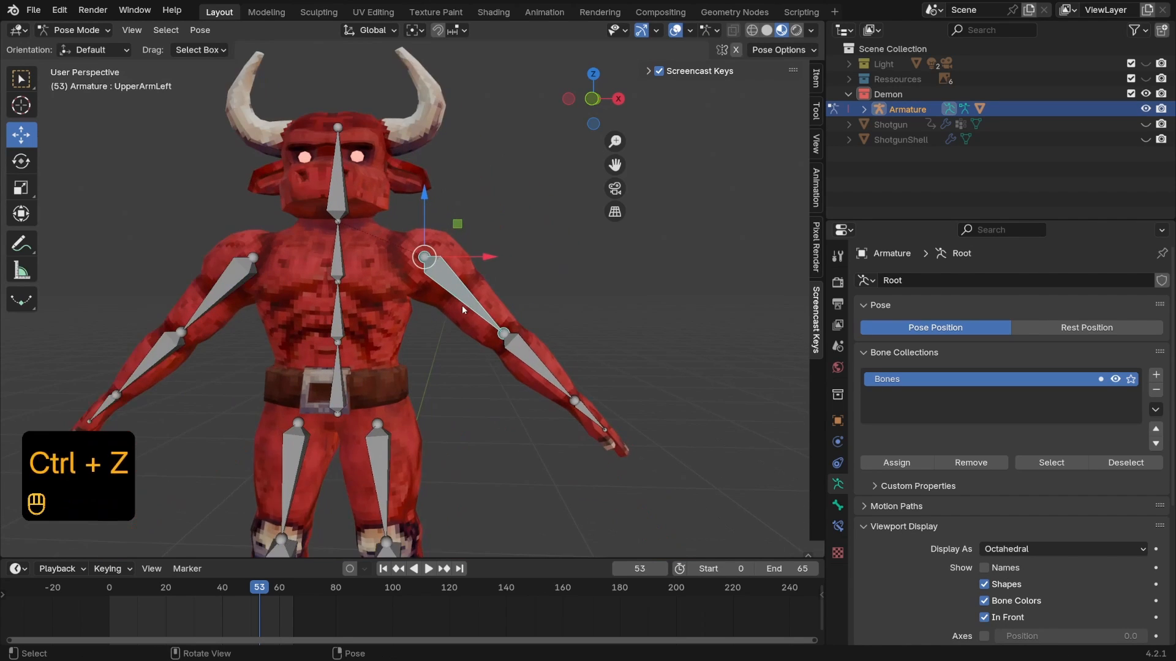
key(r)
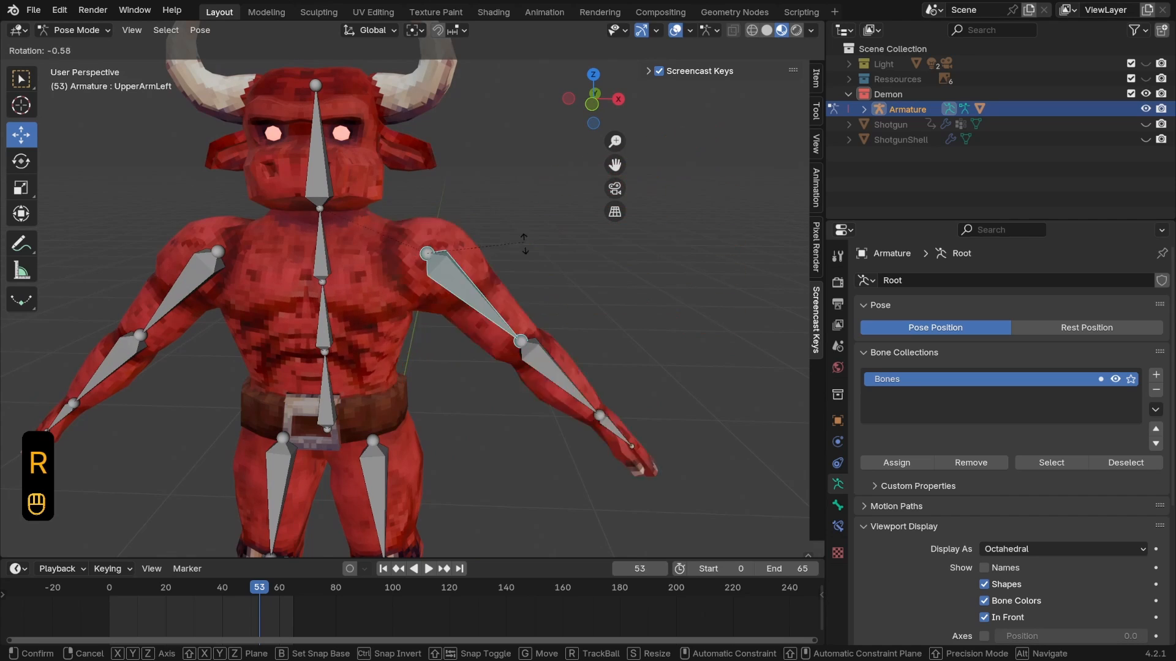
click(520, 285)
key(ctrl+z)
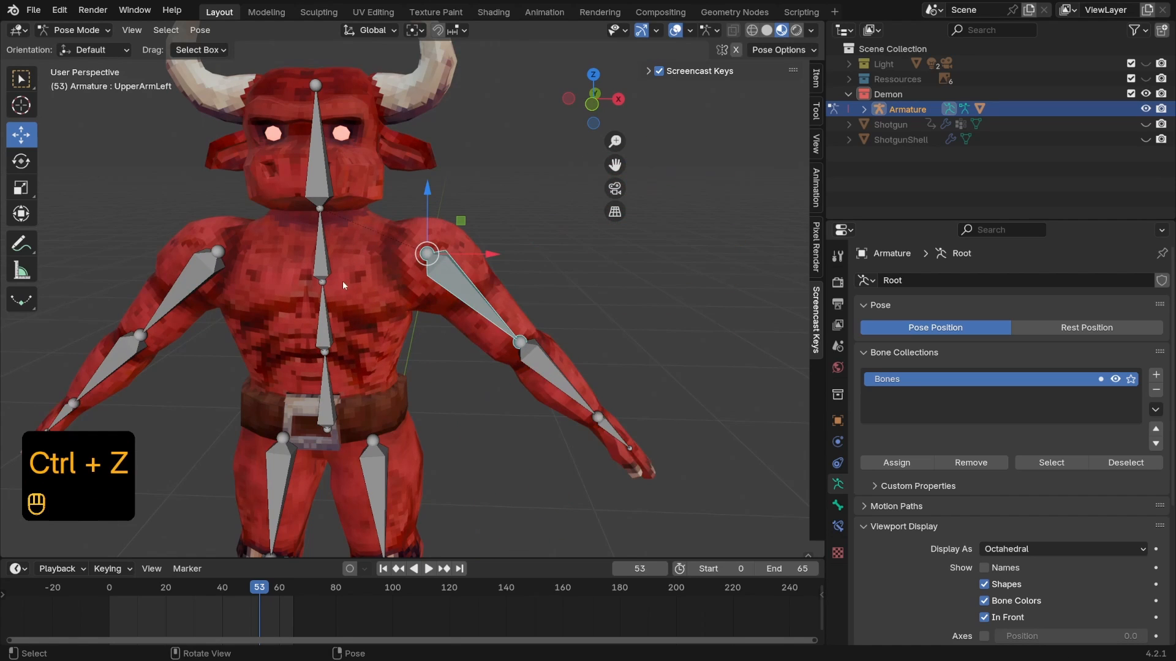
Return the demon mesh to Weight Paint mode and subtract the UpperArmLeft group's weight from the chest at strength 0.217
click(366, 281)
key(ctrl+Tab)
click(369, 280)
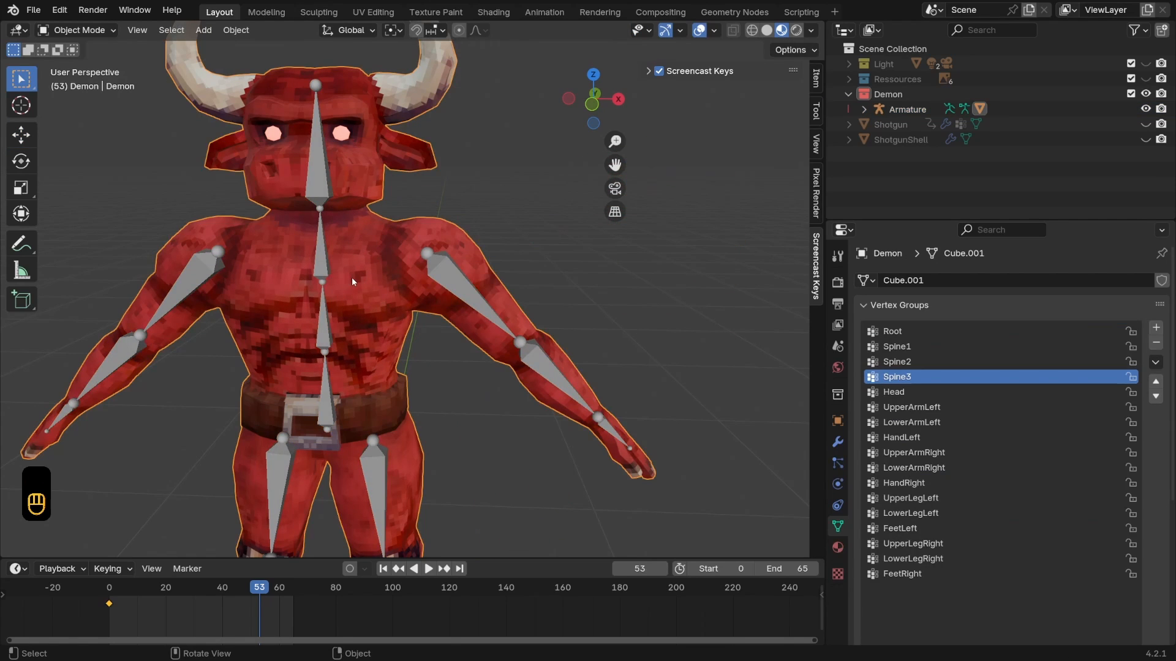
key(ctrl+Tab)
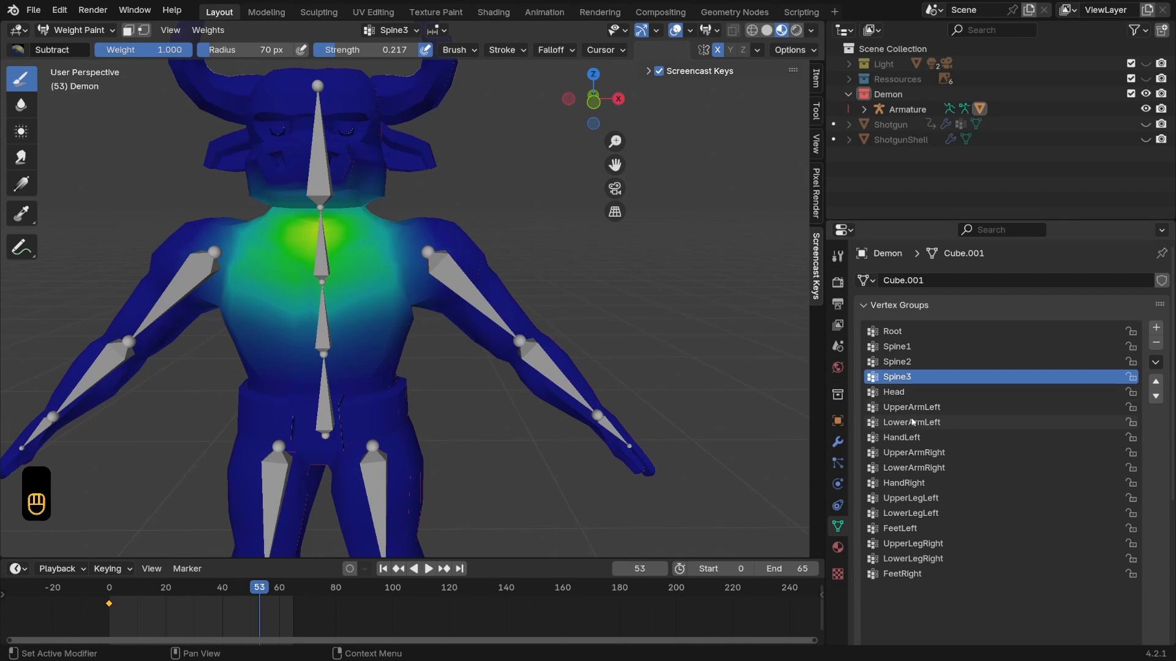
click(913, 457)
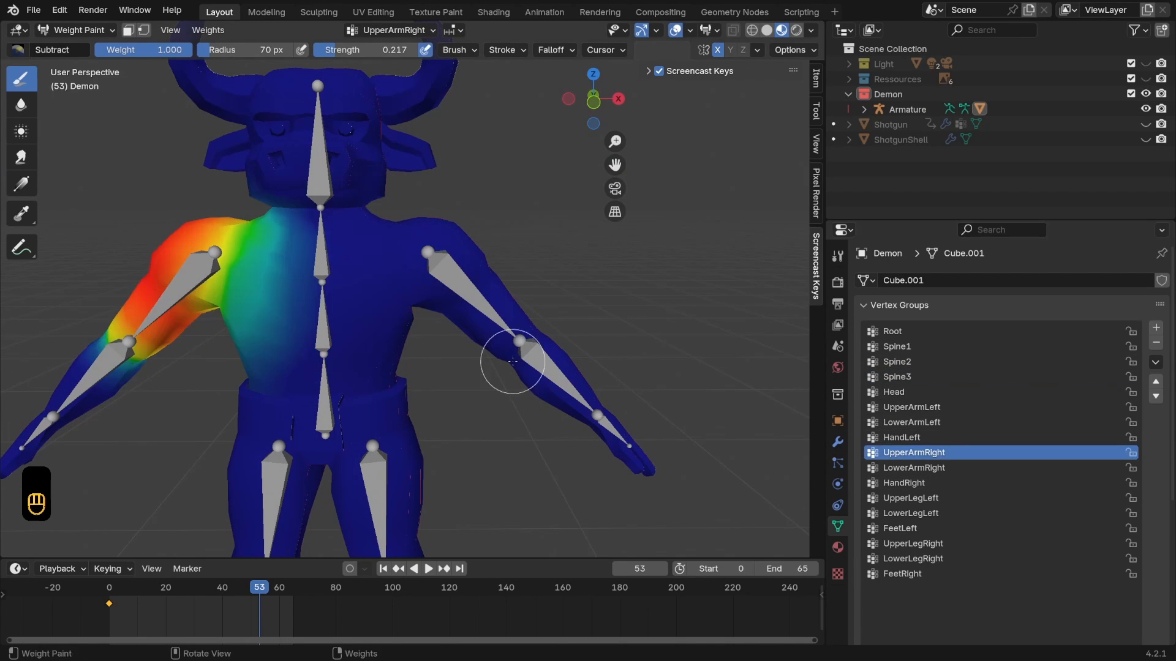
click(915, 422)
click(916, 408)
mouse_move(490, 260)
middle_down()
mouse_move(404, 263)
mouse_move(362, 240)
mouse_move(377, 236)
middle_up()
scroll(386, 241, down, 3)
drag(386, 241, 382, 265)
middle_drag(382, 265, 371, 257)
drag(377, 262, 394, 263)
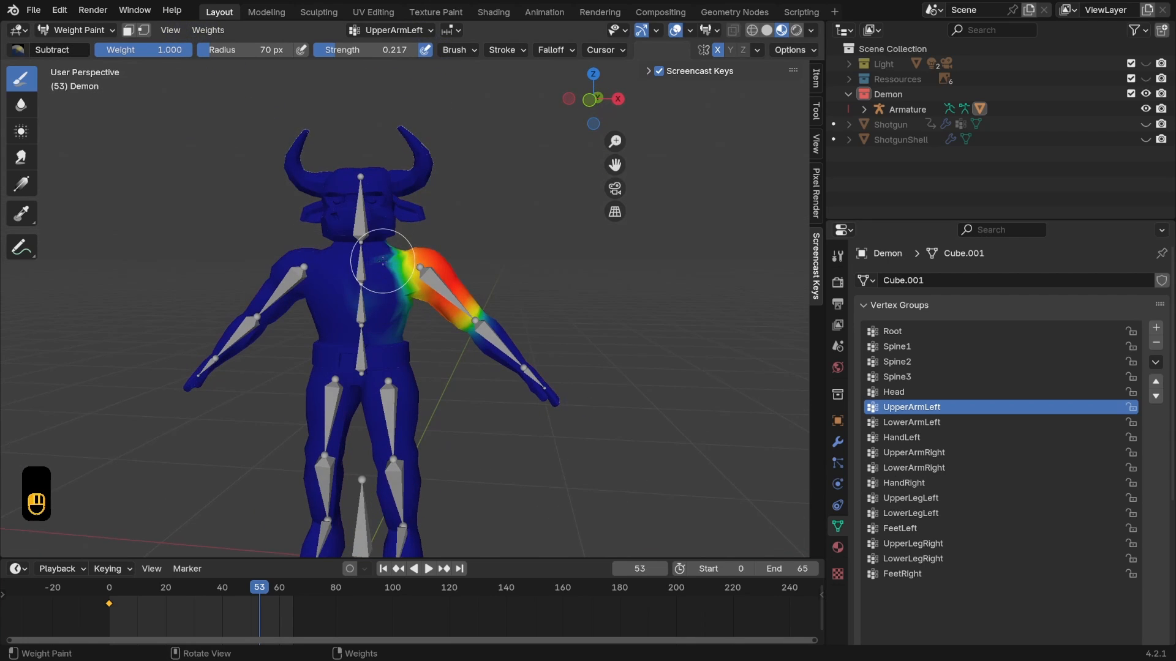
mouse_move(392, 261)
middle_down()
mouse_move(362, 245)
mouse_move(380, 302)
mouse_move(405, 312)
mouse_move(441, 241)
mouse_move(465, 258)
middle_up()
scroll(465, 257, up, 3)
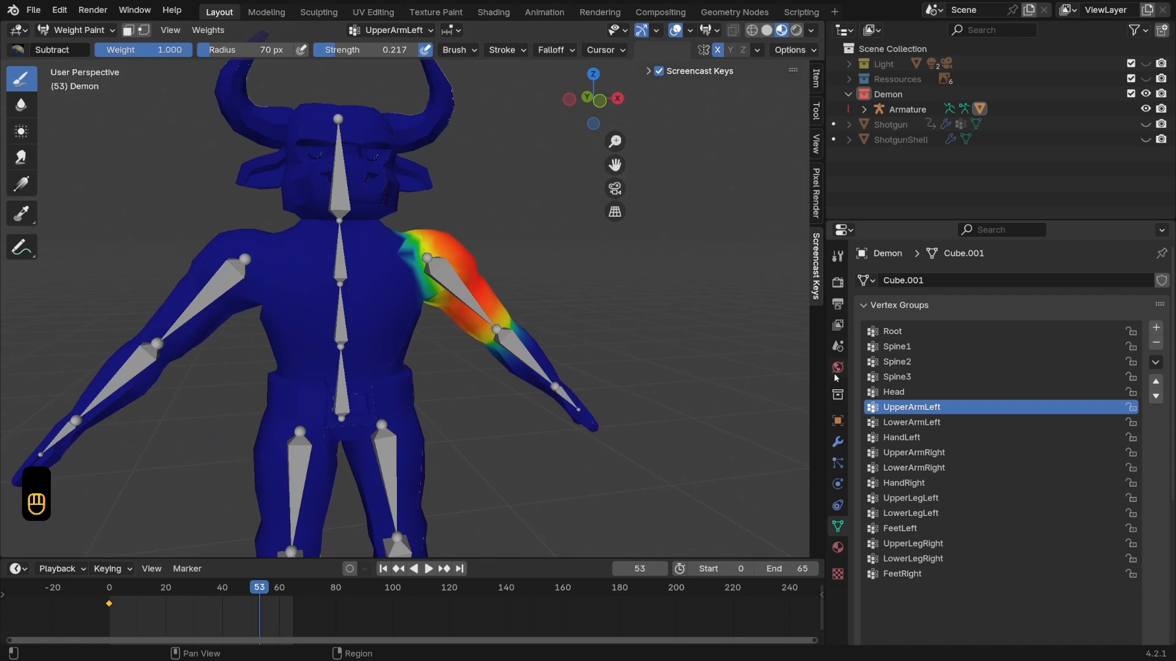
Switch to the Spine3 vertex group, choose another brush and repaint the chest beside the left shoulder, undoing the unwanted change
click(904, 380)
mouse_move(392, 288)
middle_down()
mouse_move(408, 299)
mouse_move(393, 315)
middle_up()
click(18, 49)
click(42, 108)
key(ctrl+z)
scroll(371, 292, up, 3)
middle_drag(325, 273, 436, 326)
scroll(436, 325, down, 3)
drag(453, 239, 440, 233)
mouse_move(440, 232)
middle_down()
mouse_move(398, 306)
mouse_move(549, 267)
middle_up()
key(shift+space)
key(b)
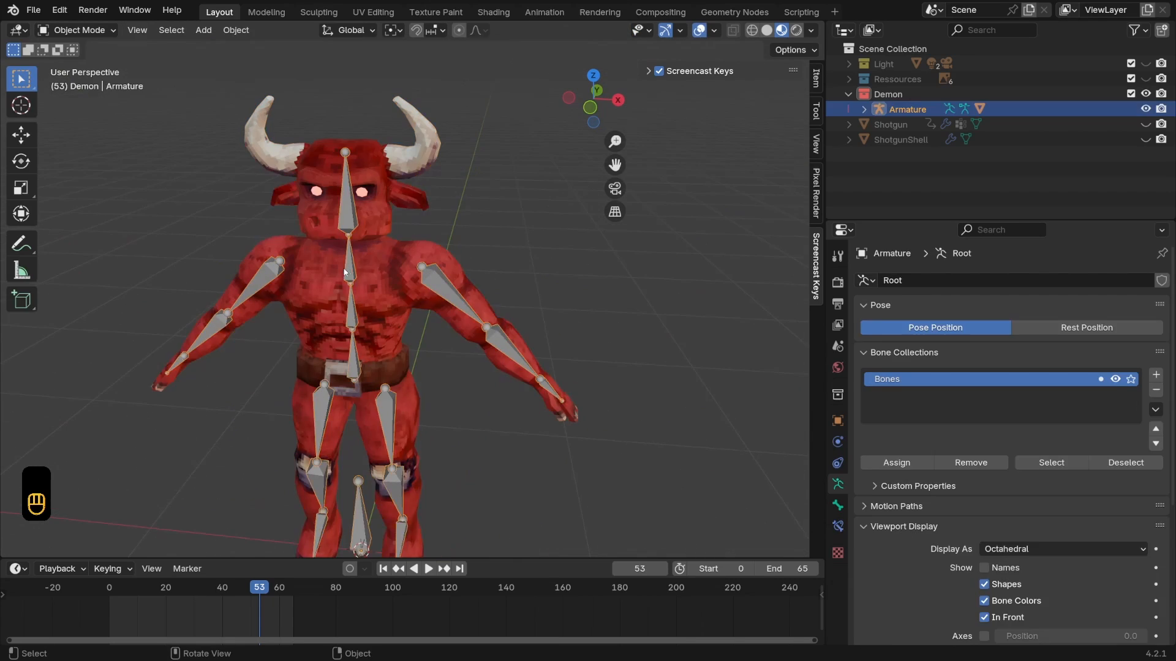
Test the repainted shoulder in Pose Mode by rotating the UpperArmLeft bone about -23°, undo it and return to Object Mode
middle_drag(459, 273, 441, 268)
click(441, 267)
click(345, 272)
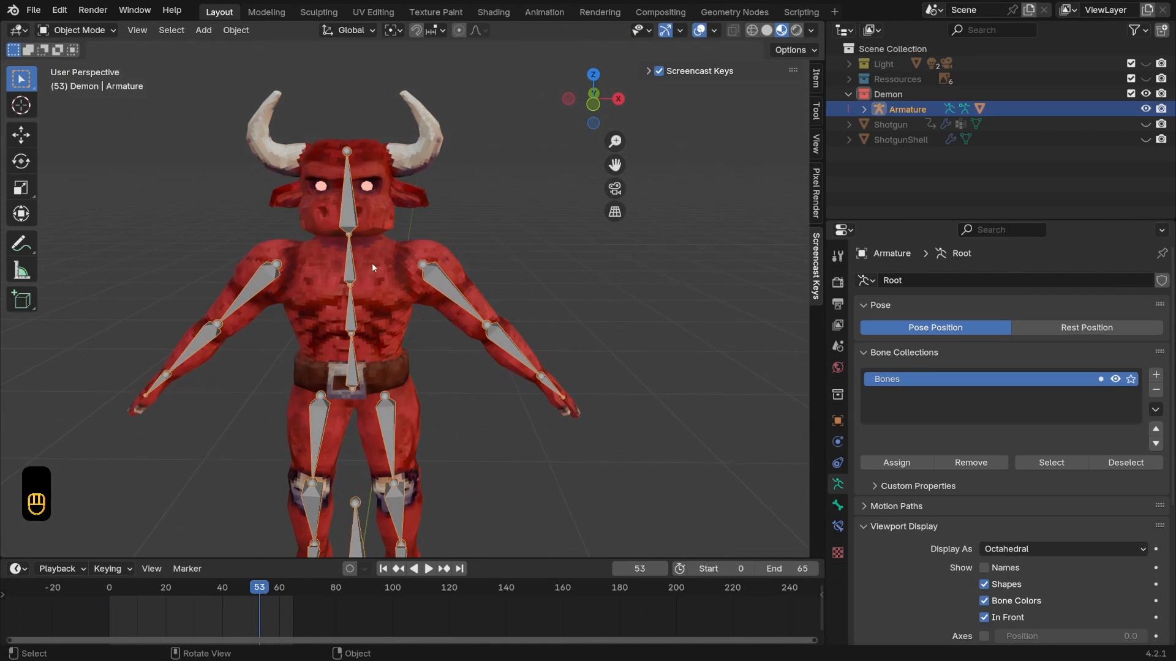
key(ctrl+Tab)
click(447, 287)
key(r)
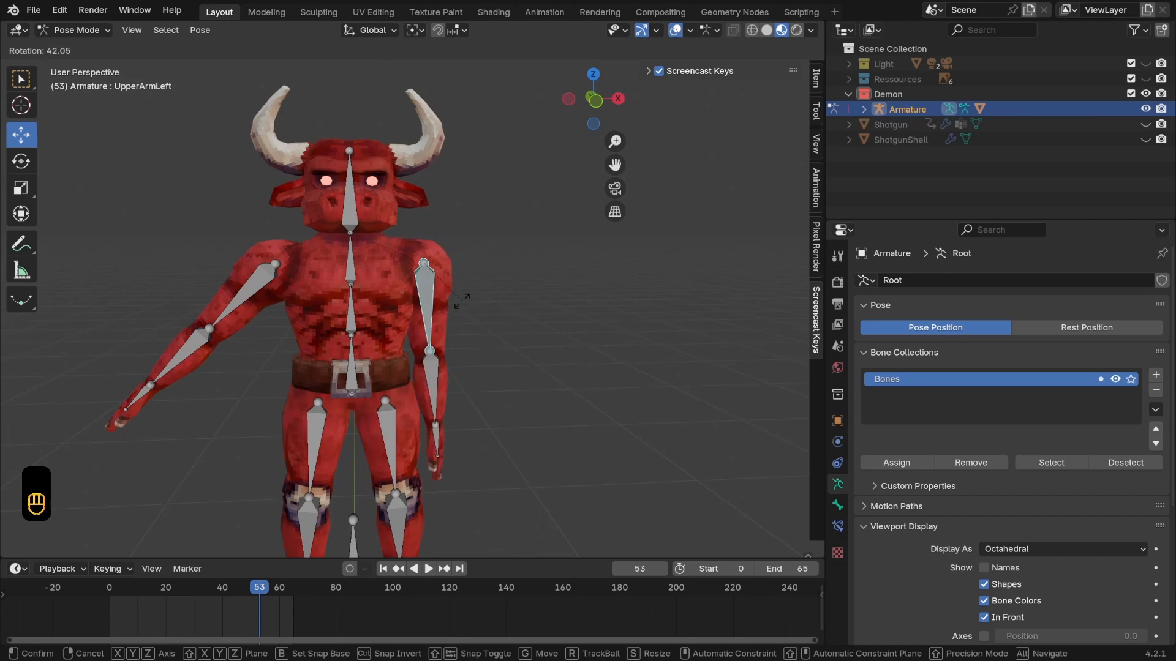
click(435, 338)
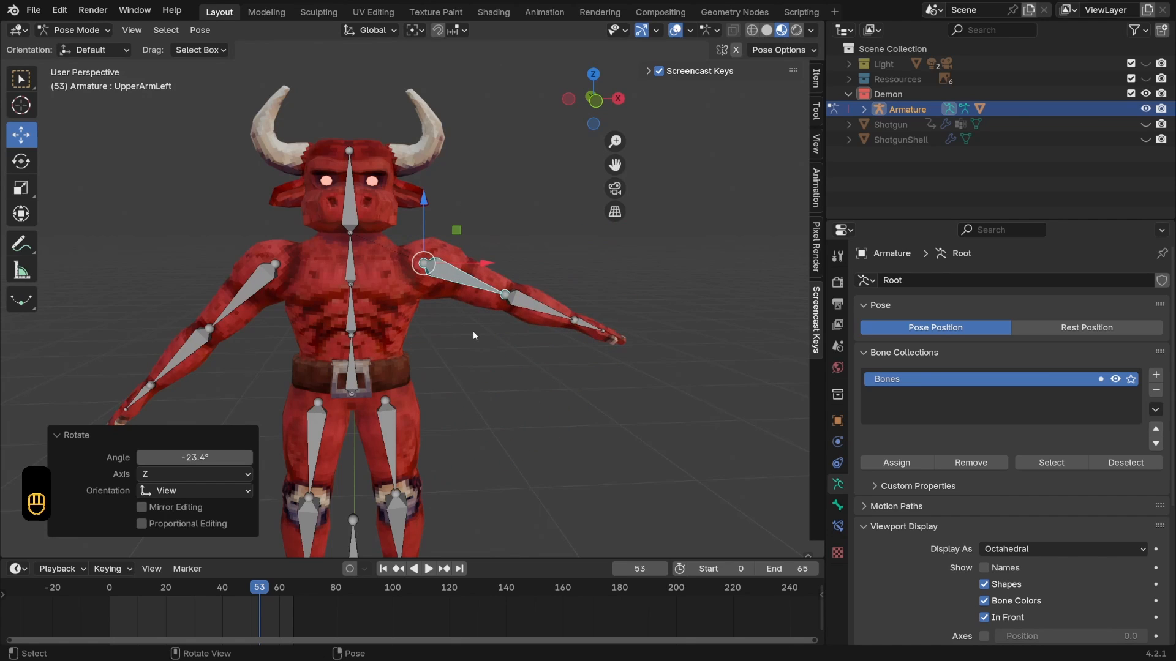
key(ctrl+z)
key(ctrl+z)
key(ctrl+z)
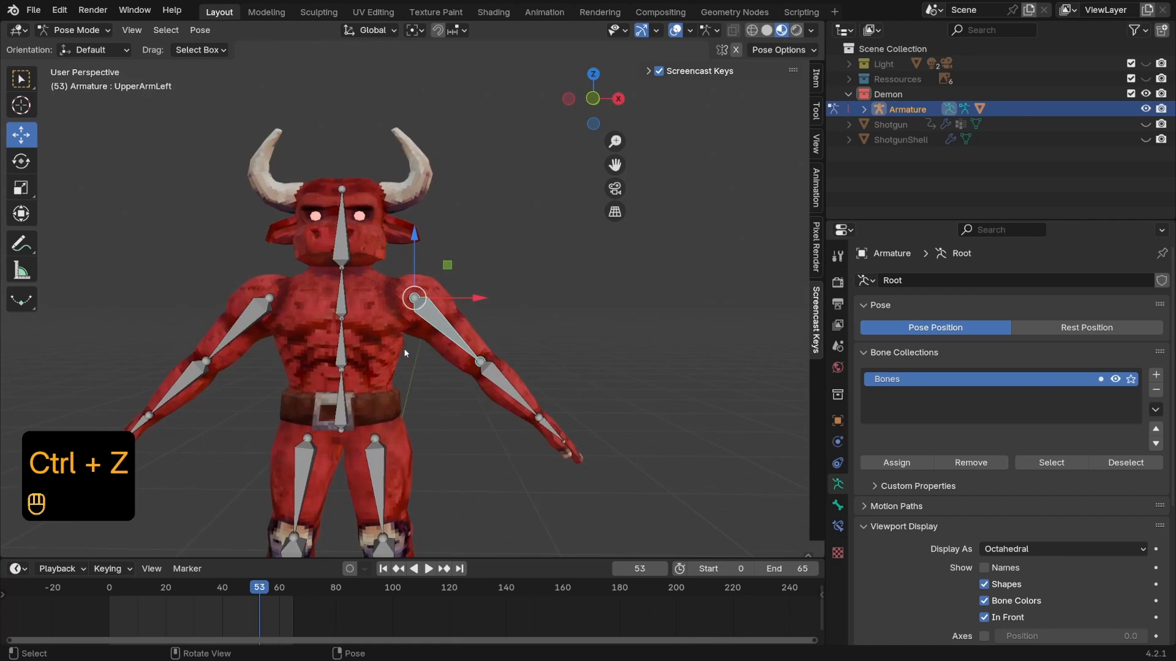
key(ctrl+z)
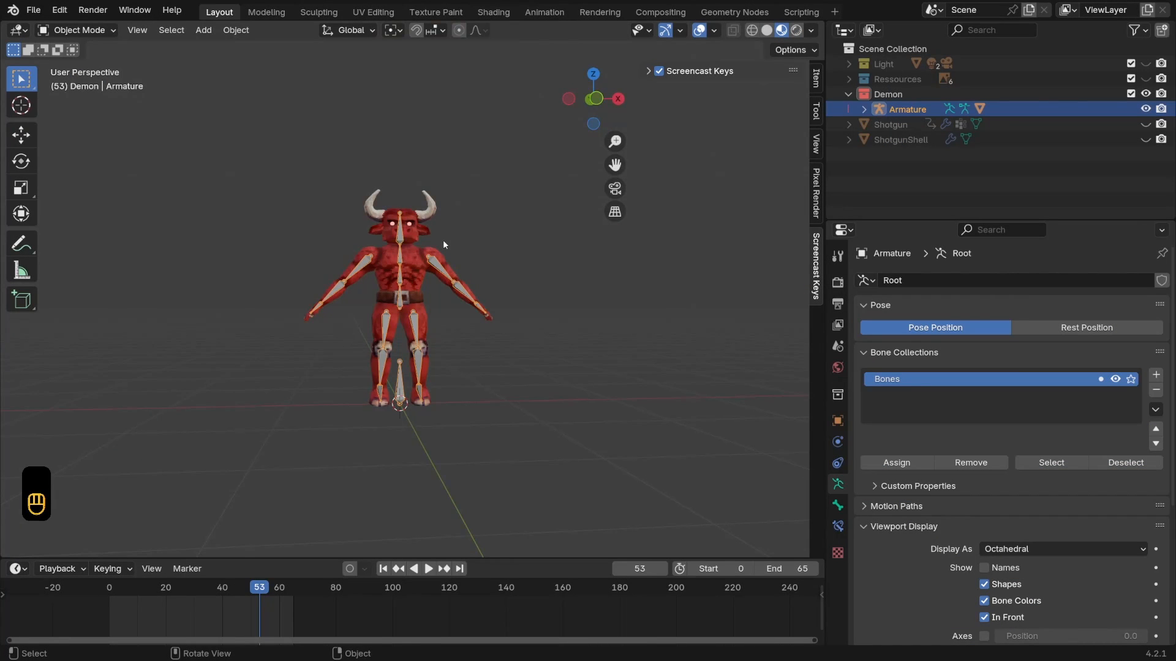
In the armature's Edit Mode, extrude a bone about 0.34 m forward along Y from the left knee joint in right orthographic view
middle_drag(444, 241, 418, 300)
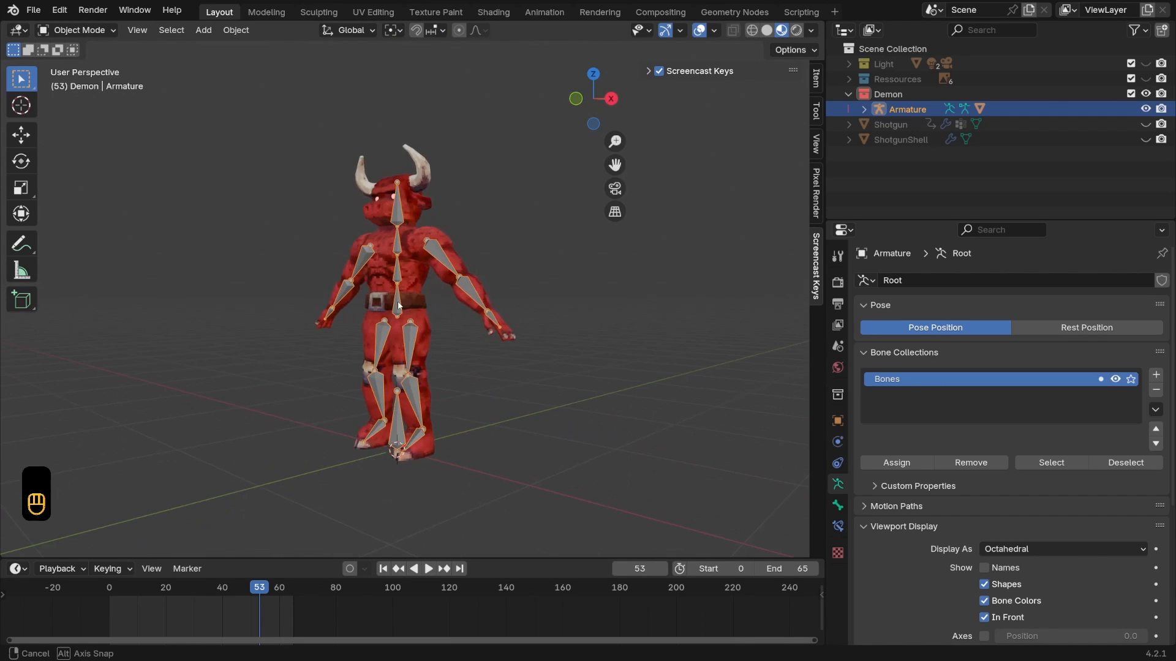
click(603, 98)
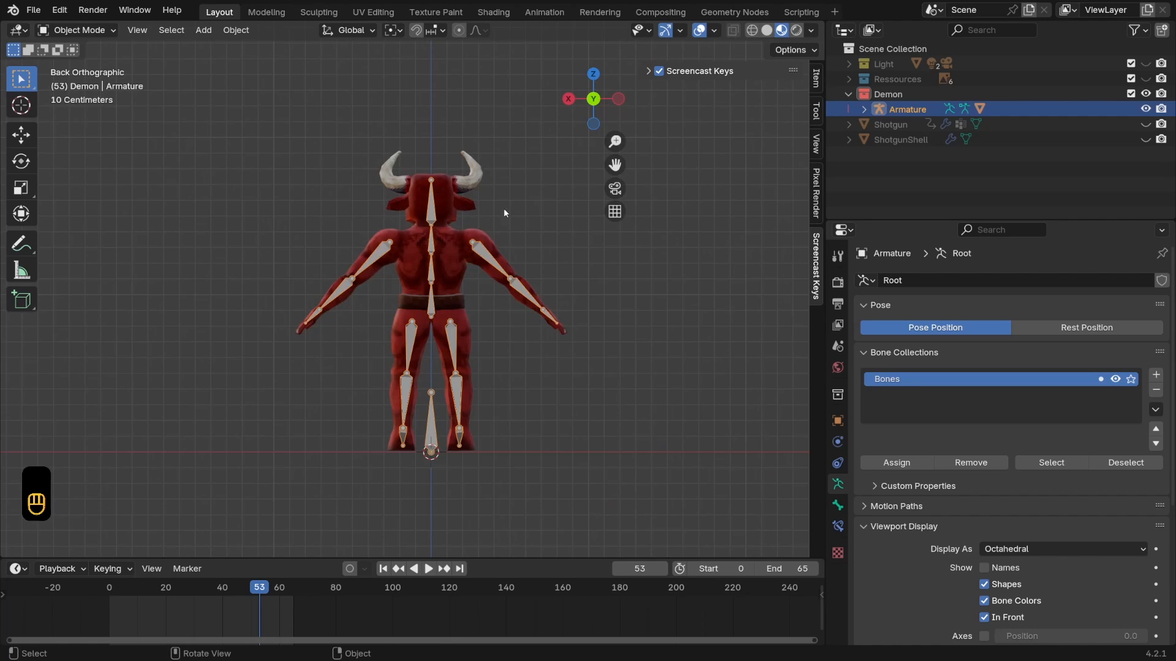
drag(593, 100, 449, 278)
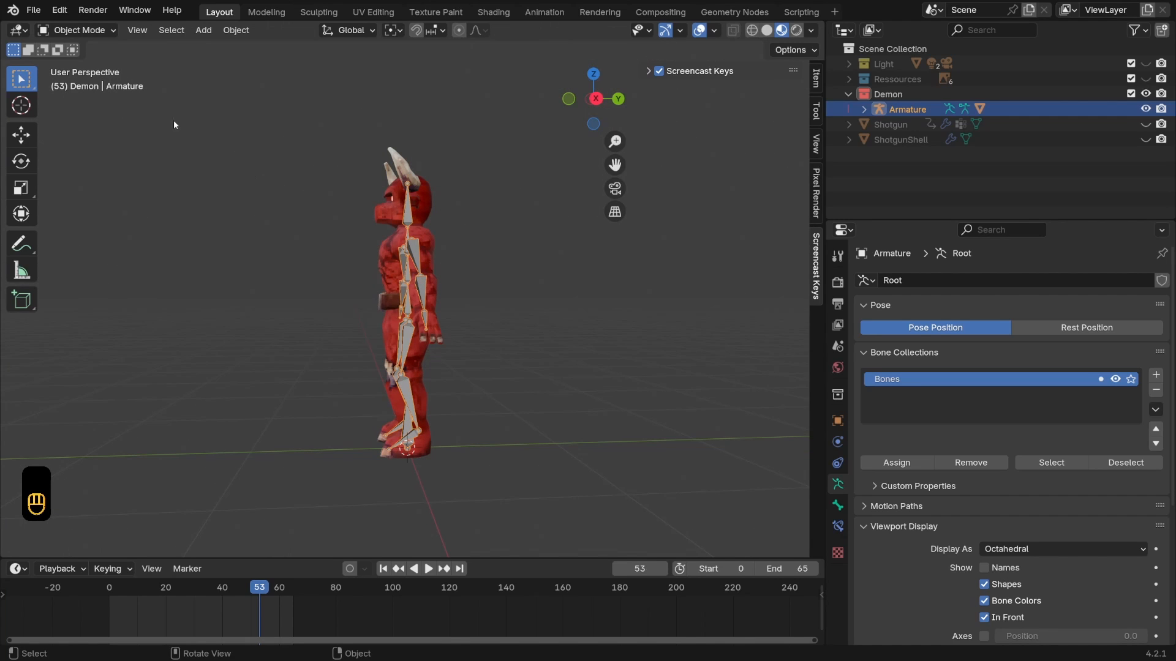
key(Tab)
click(595, 99)
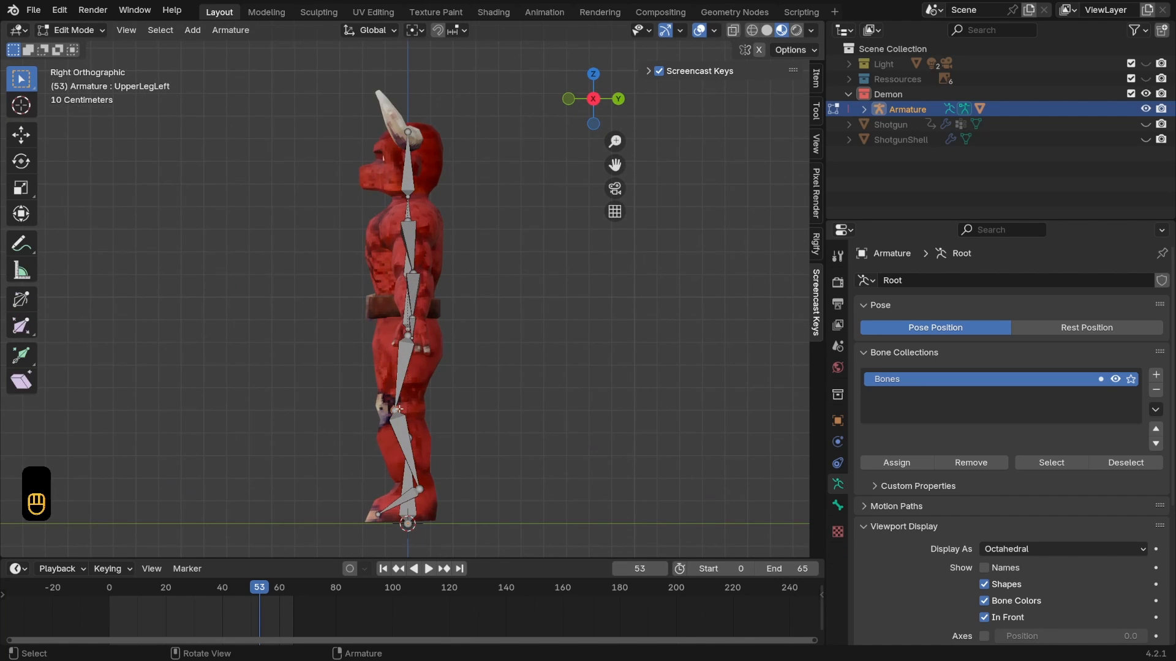
key(e)
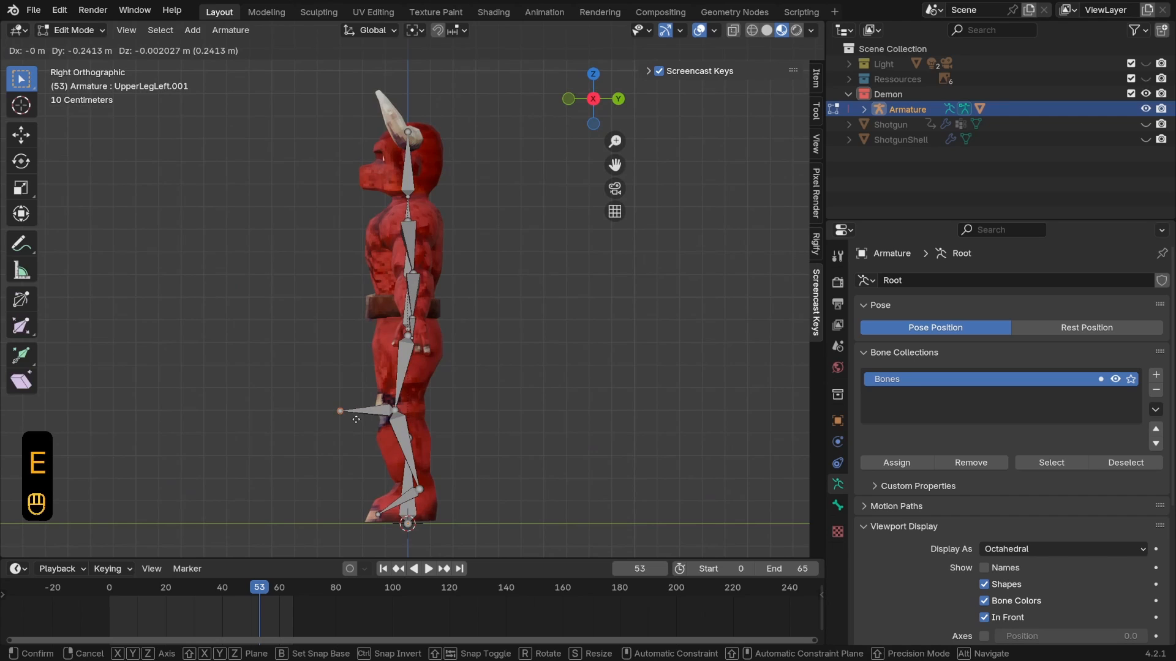
key(y)
click(333, 422)
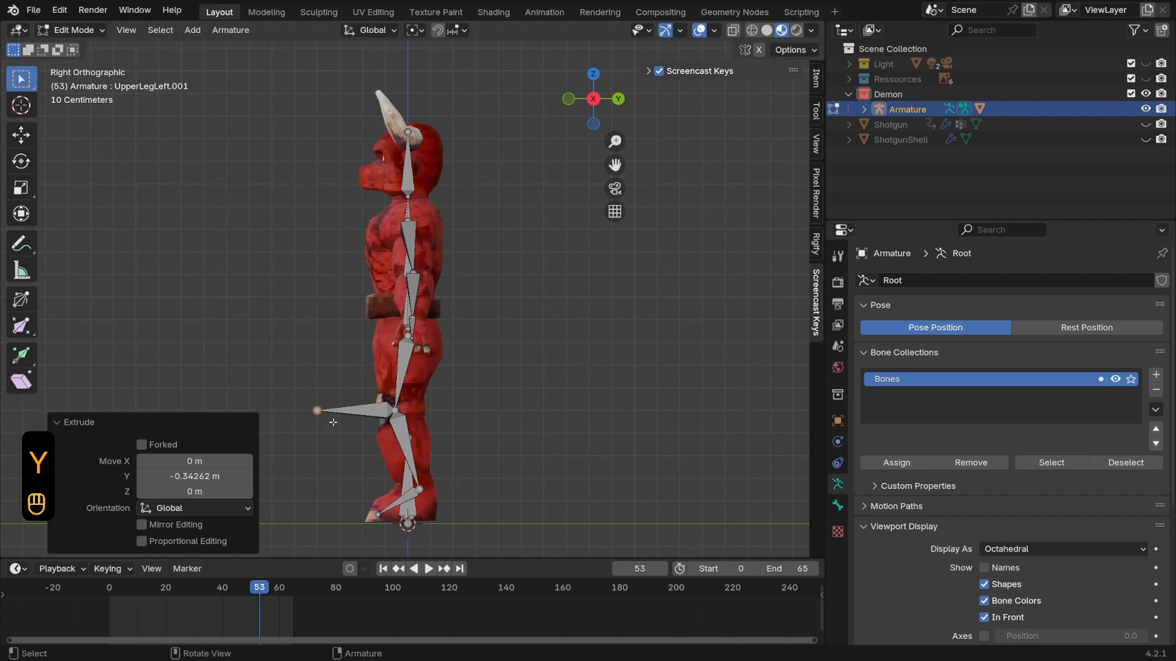
Rename the extruded knee bone as IKPoleLegLeft and clear its parent
click(836, 506)
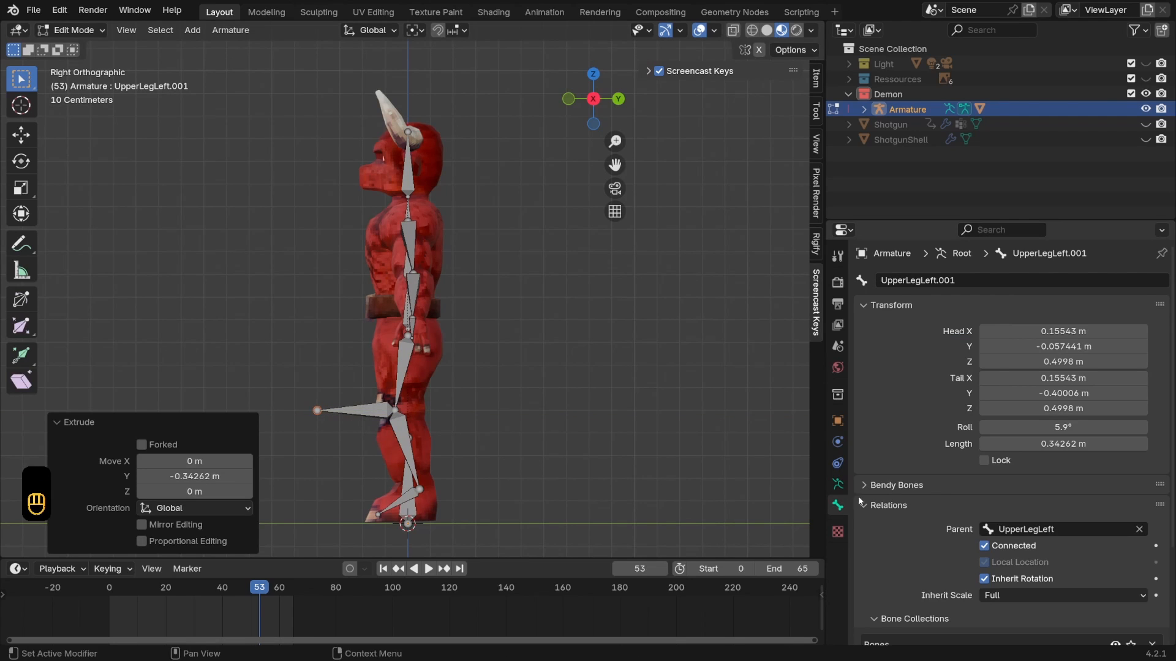
click(895, 281)
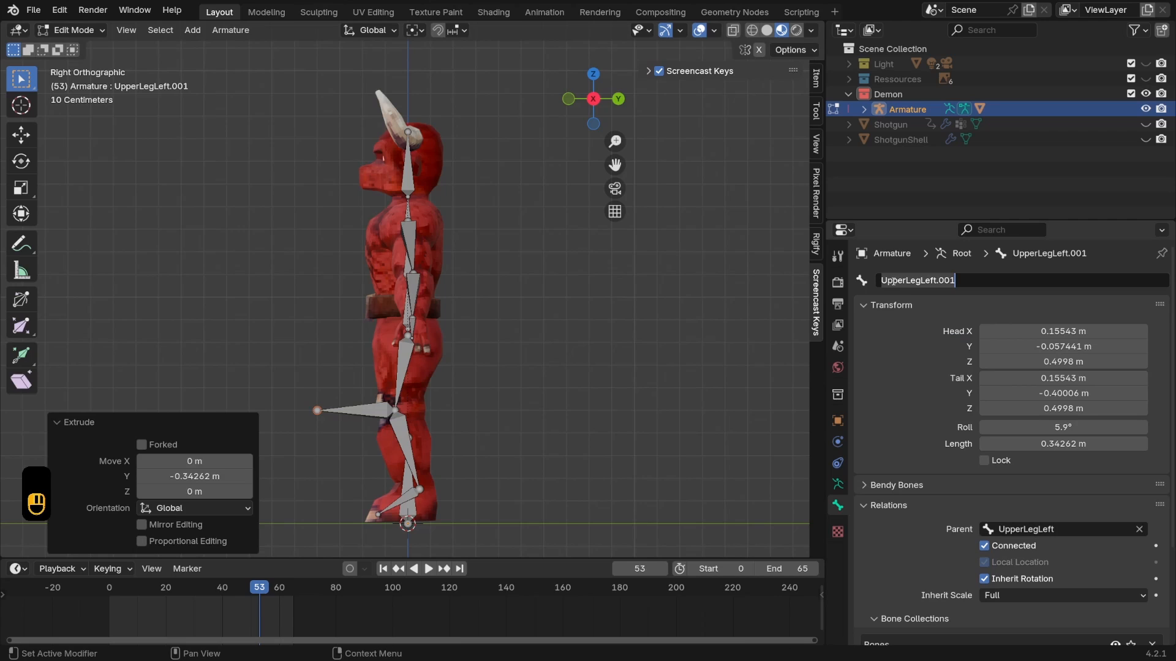
key(BackSpace)
key(BackSpace)
key(BackSpace)
text(IKPO)
key(BackSpace)
text(ole)
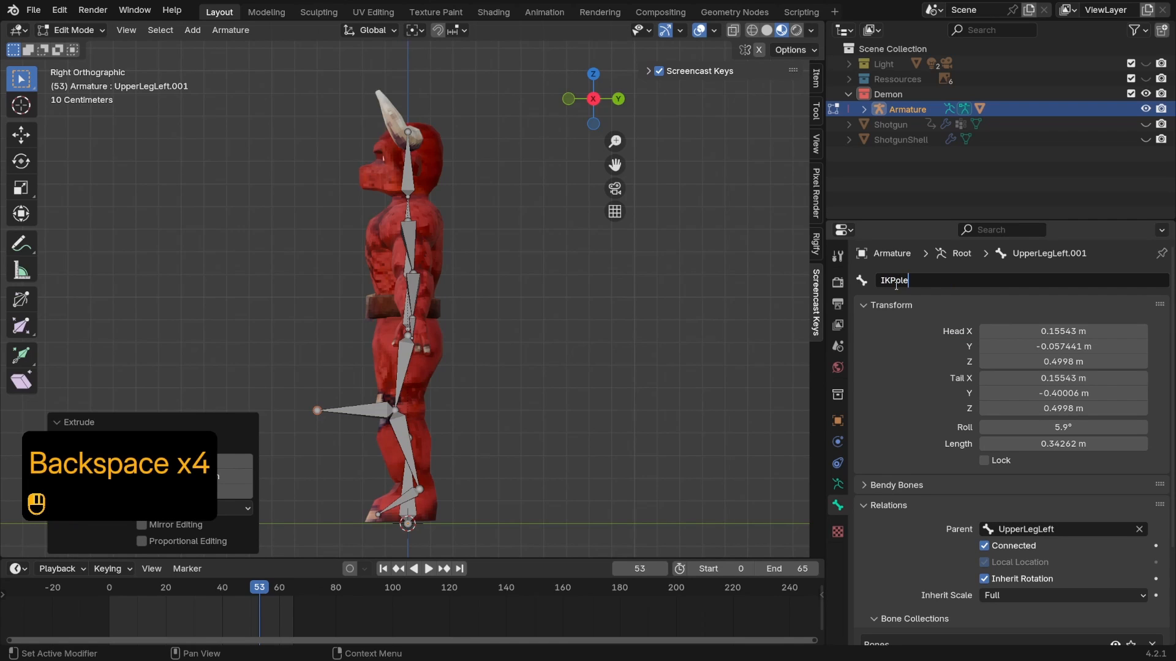
text(LegLeft)
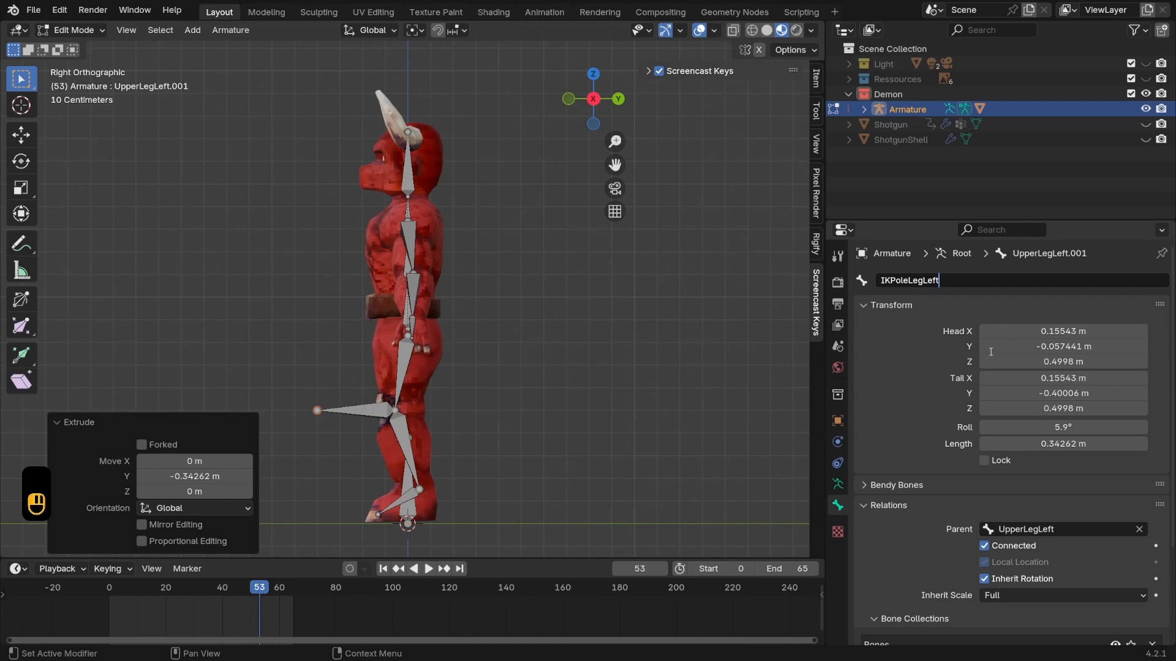
key(Return)
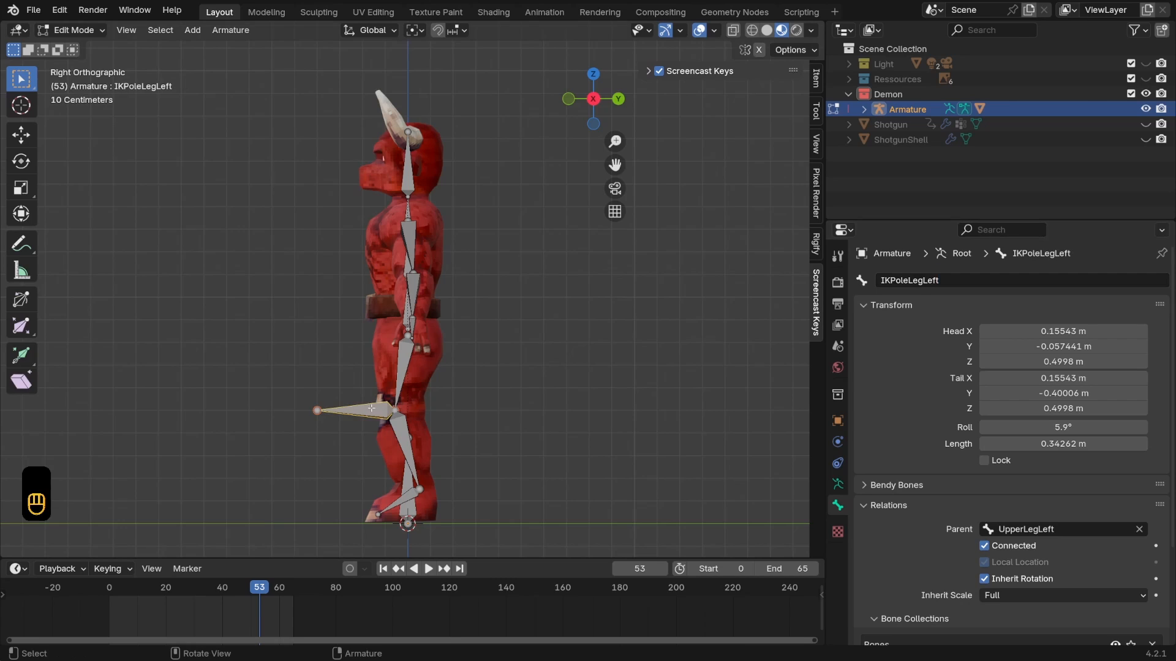
scroll(974, 422, down, 4)
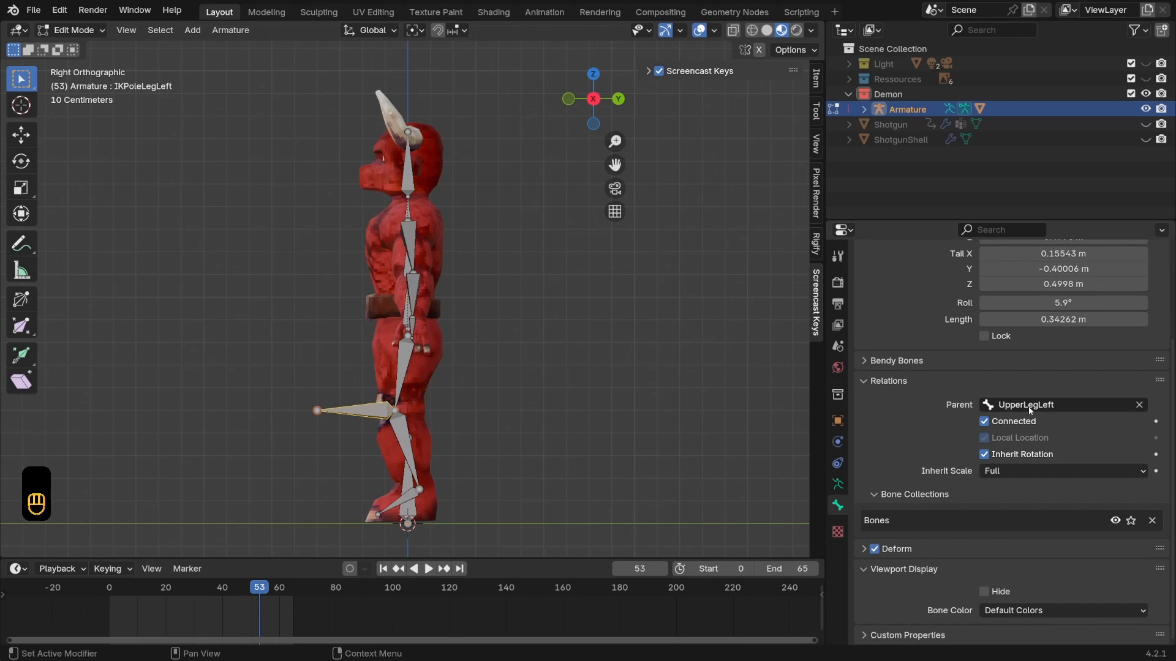
click(1139, 406)
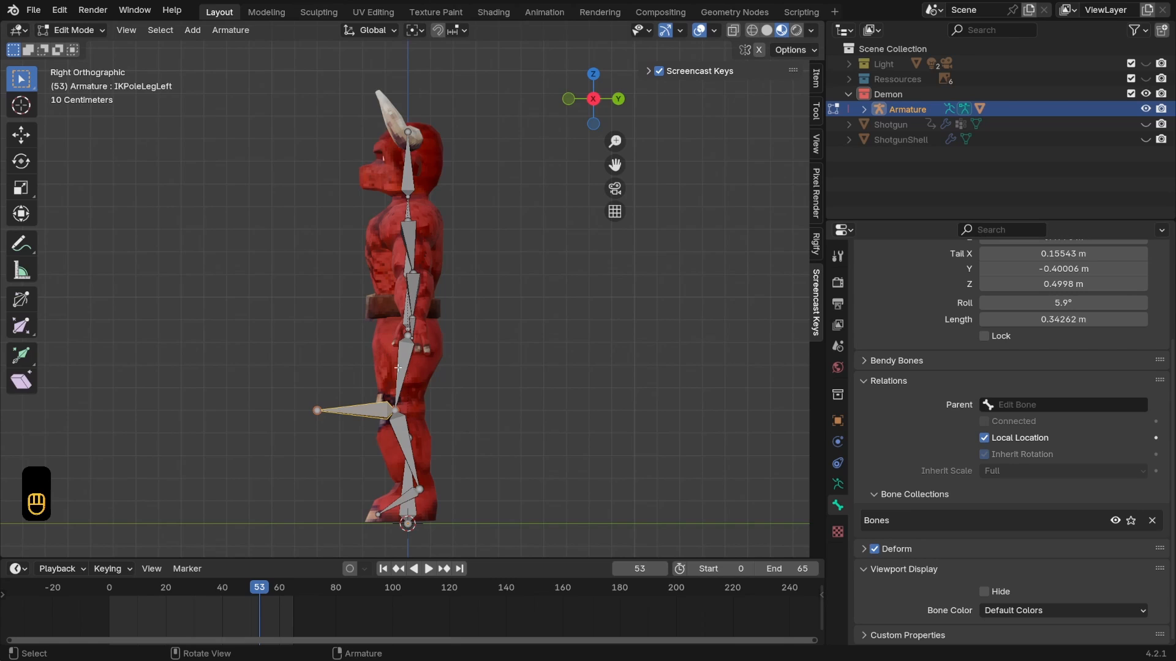
Turn off Deform for the IKPoleLegLeft bone, save the file and move the bone about 0.44 m further forward along Y
click(875, 549)
key(ctrl+s)
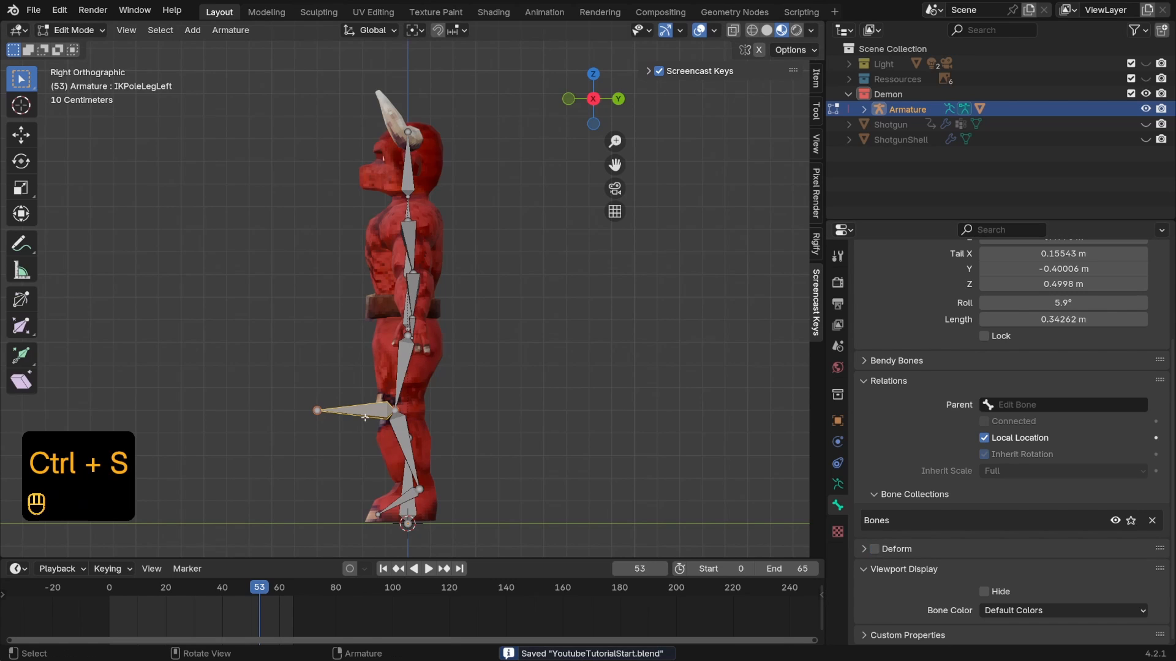
key(g)
key(y)
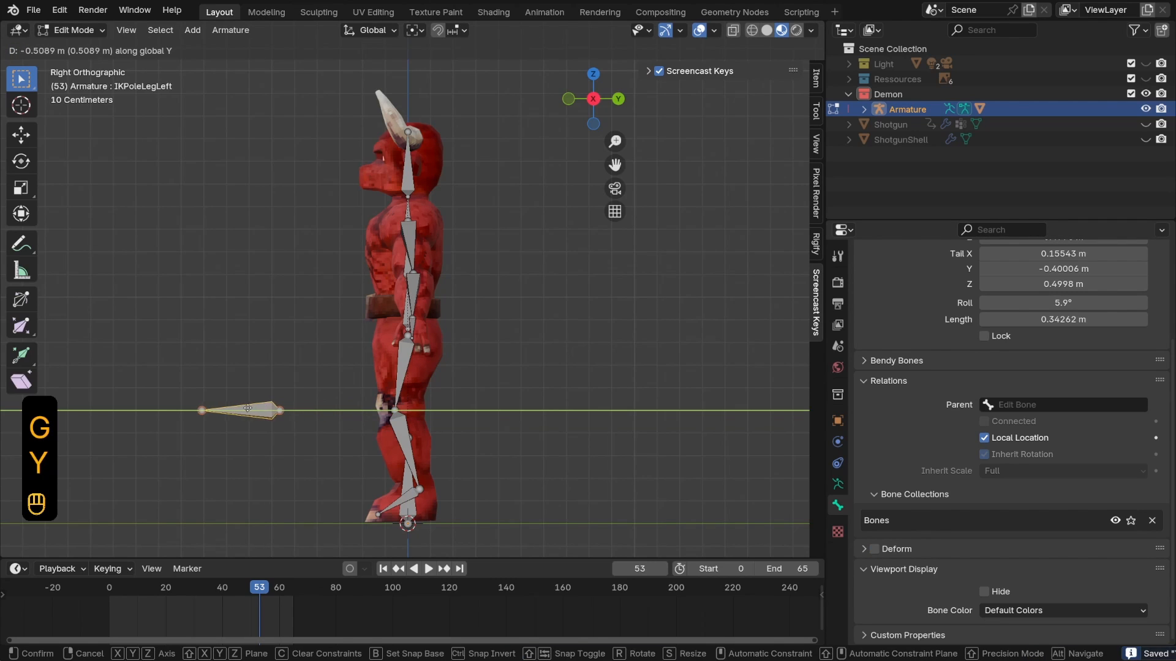
click(252, 410)
shift+middle_drag(253, 410, 229, 328)
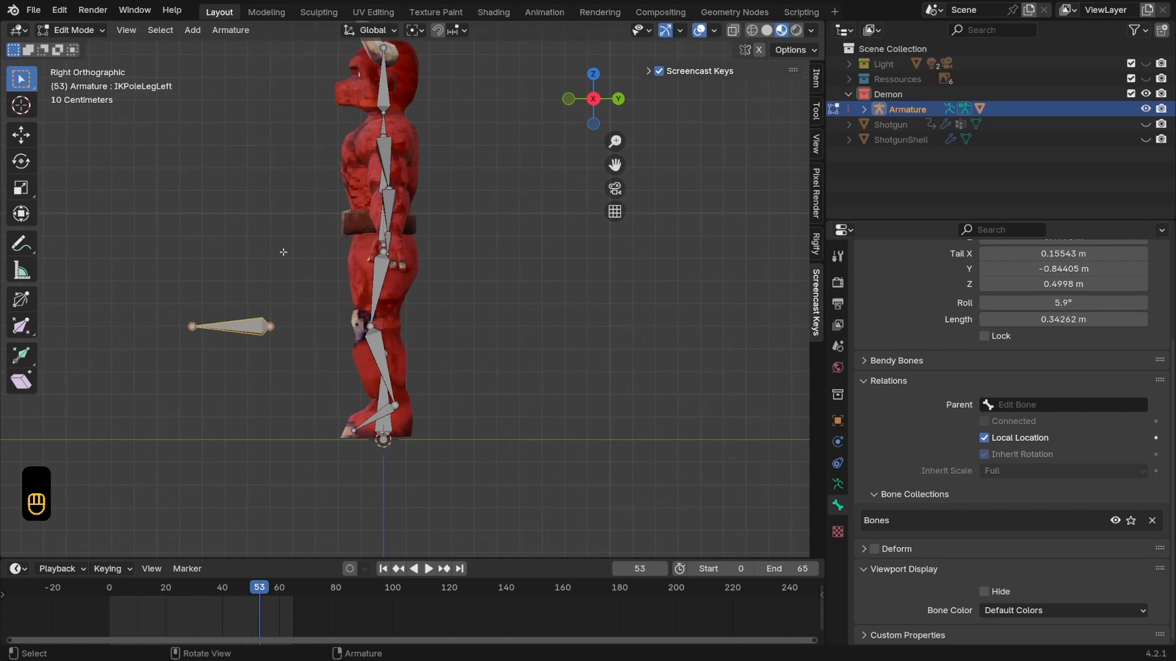
Extrude a bone about 0.24 m backward and upward from the left ankle joint, disconnect it and clear its parent
key(e)
key(ctrl+z)
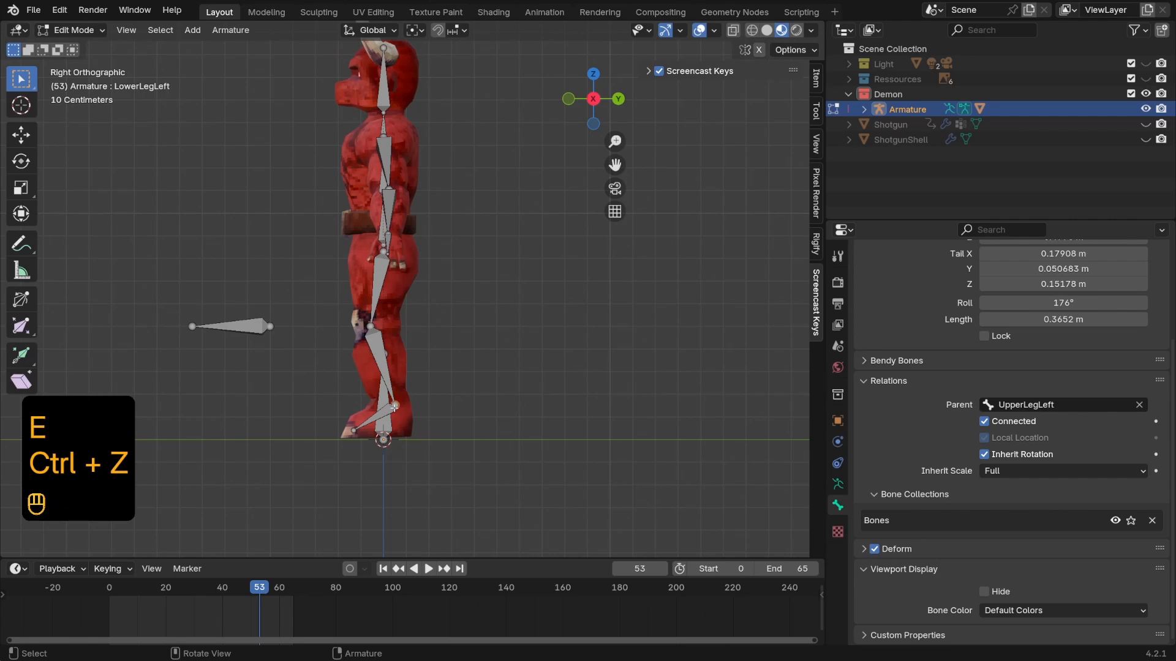
key(e)
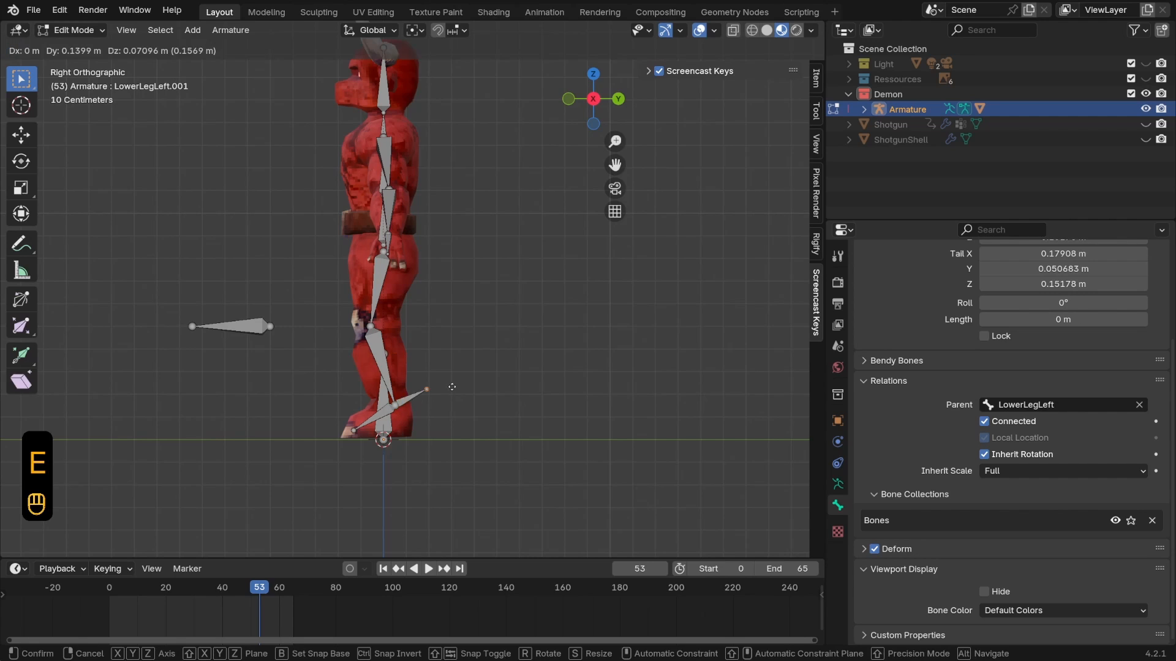
click(464, 376)
click(983, 422)
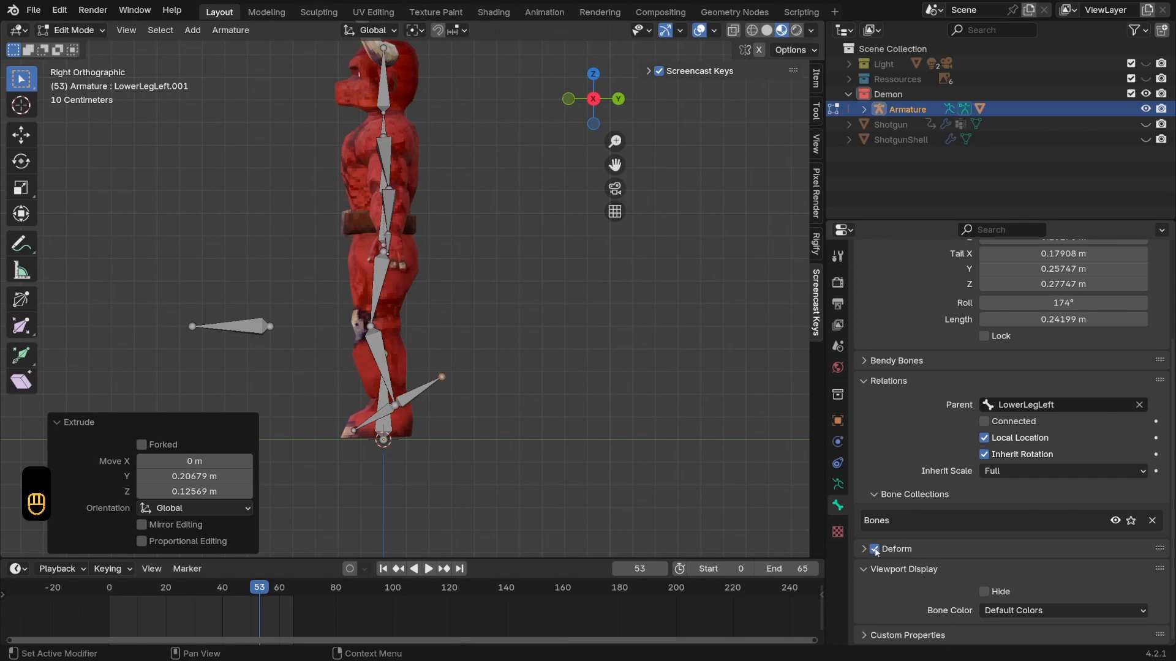
scroll(941, 441, up, 5)
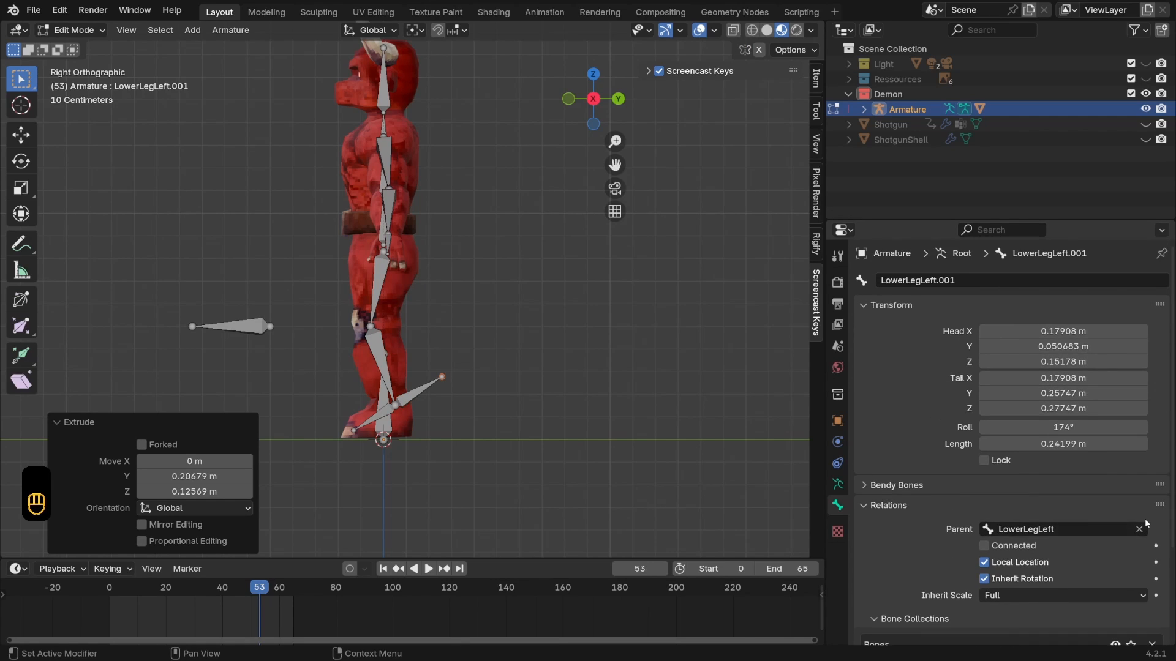
click(1139, 529)
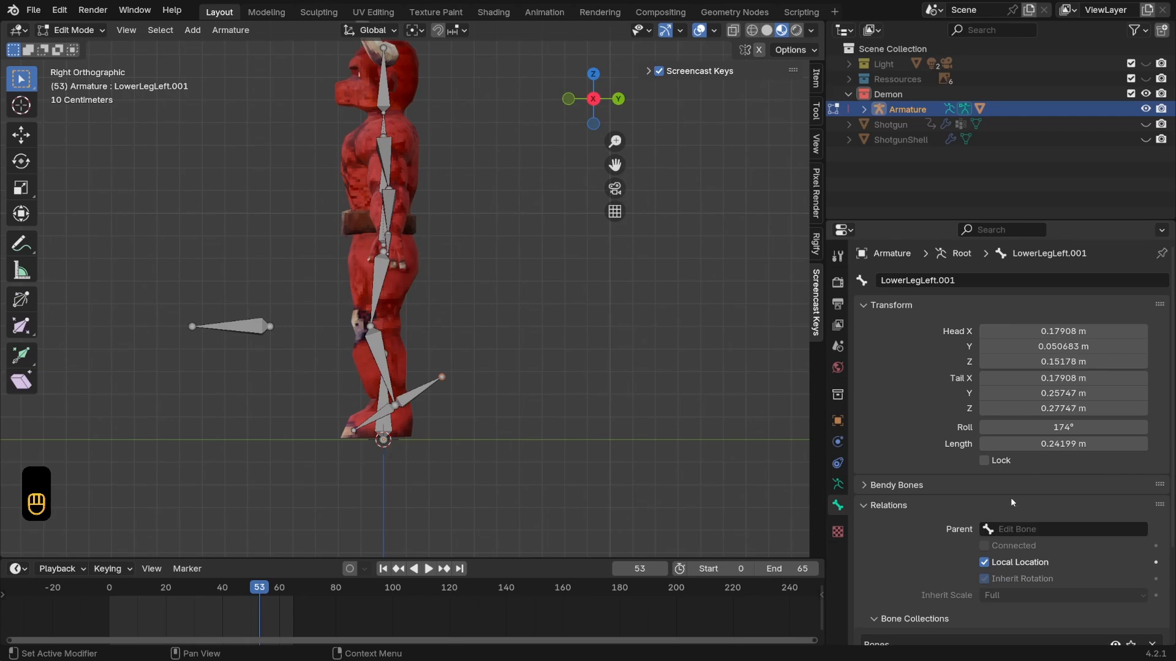
Rename the extruded ankle bone as IKTargetLegLeft and save the file
click(905, 280)
key(BackSpace)
text(IK)
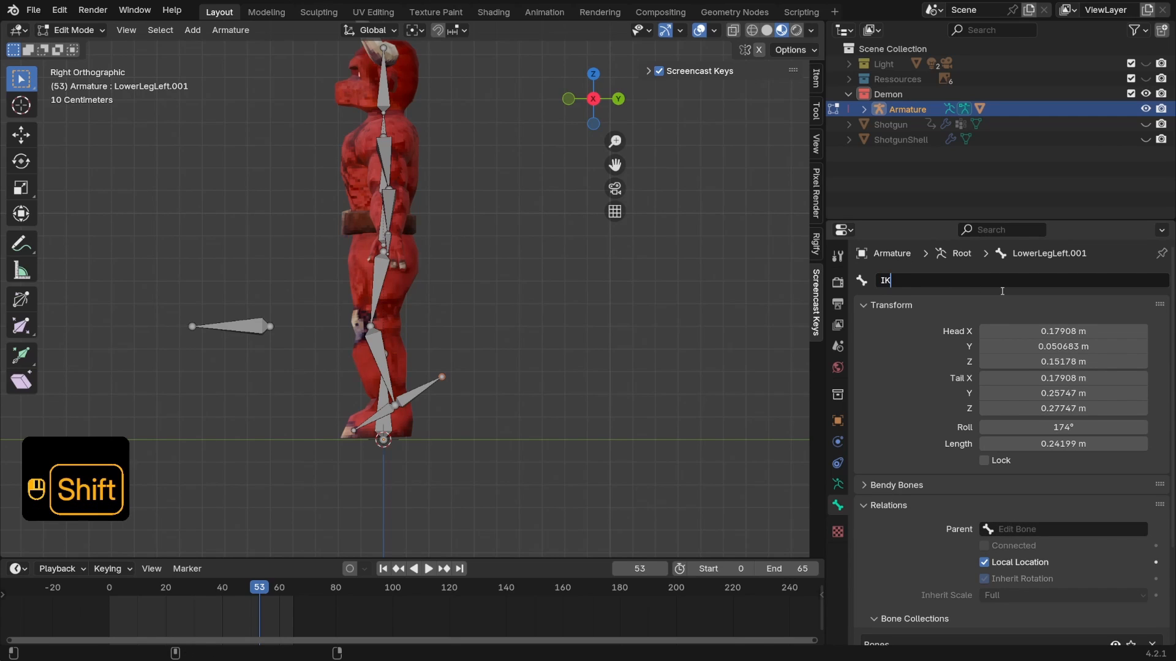
text(Tar)
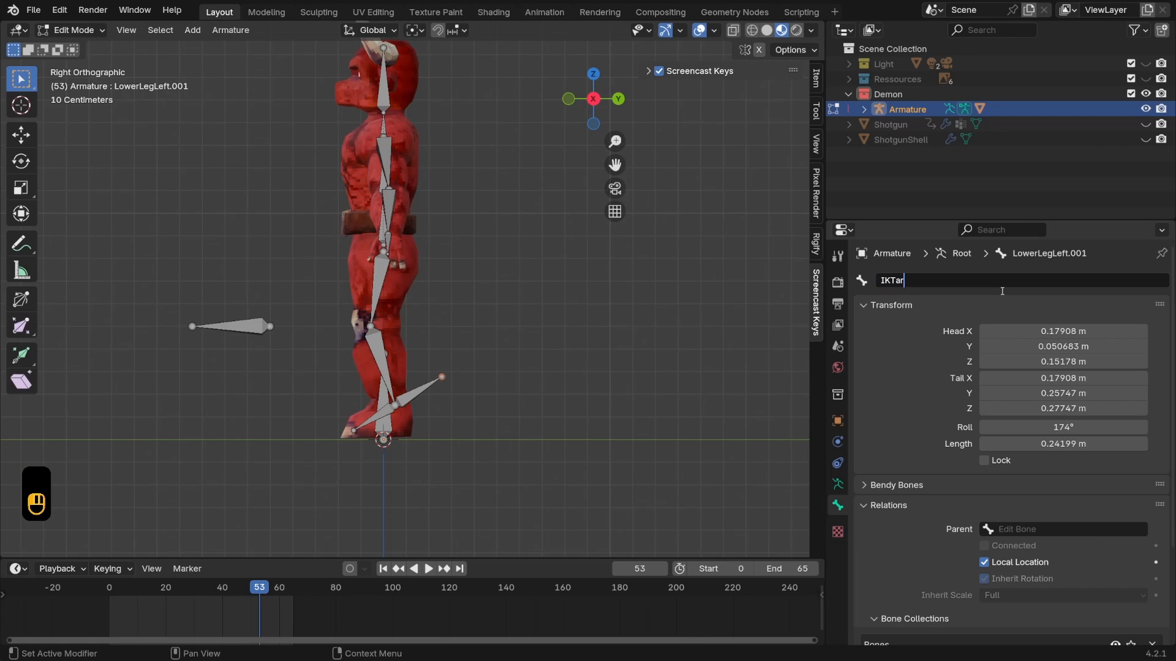
text(getLegLeft)
key(Return)
middle_drag(367, 282, 294, 279)
key(ctrl+s)
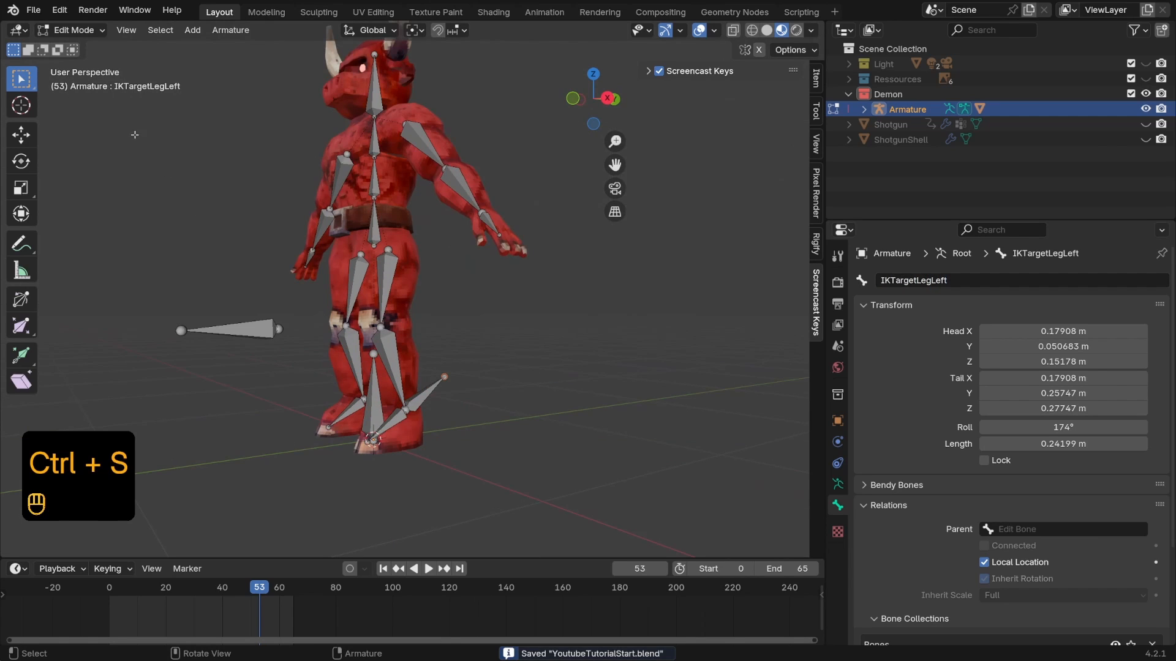
Switch the armature to Pose Mode and add an Inverse Kinematics constraint to the LowerLegLeft bone
click(74, 30)
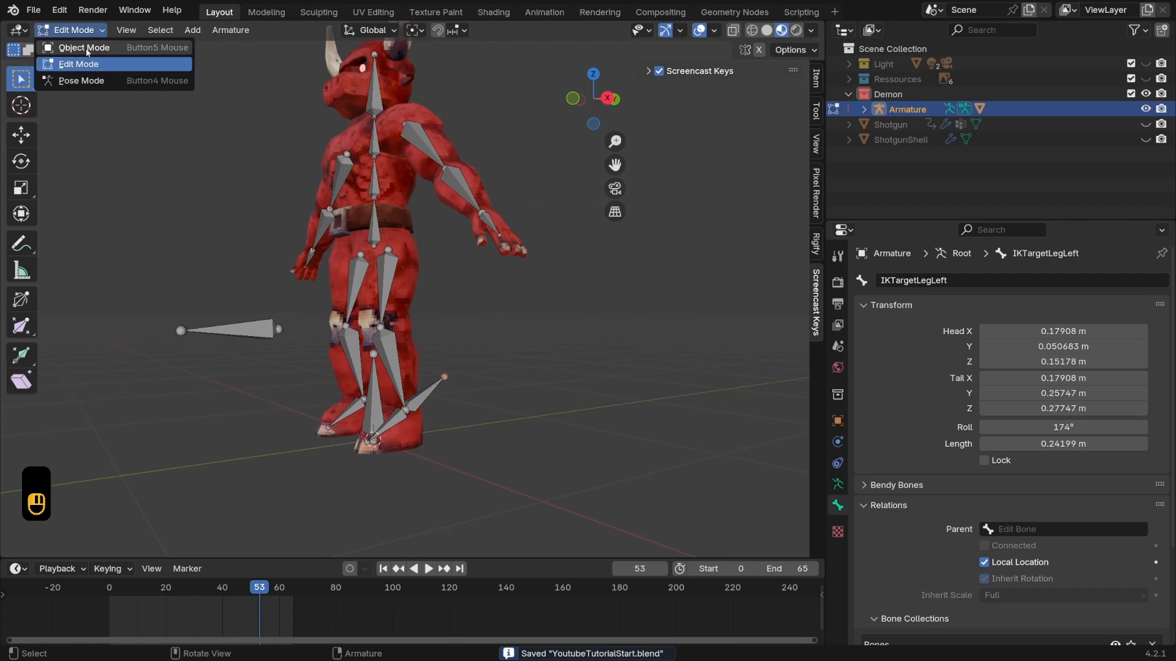
click(84, 84)
mouse_move(399, 362)
middle_down()
mouse_move(382, 340)
mouse_move(416, 371)
middle_up()
click(382, 340)
scroll(413, 358, up, 1)
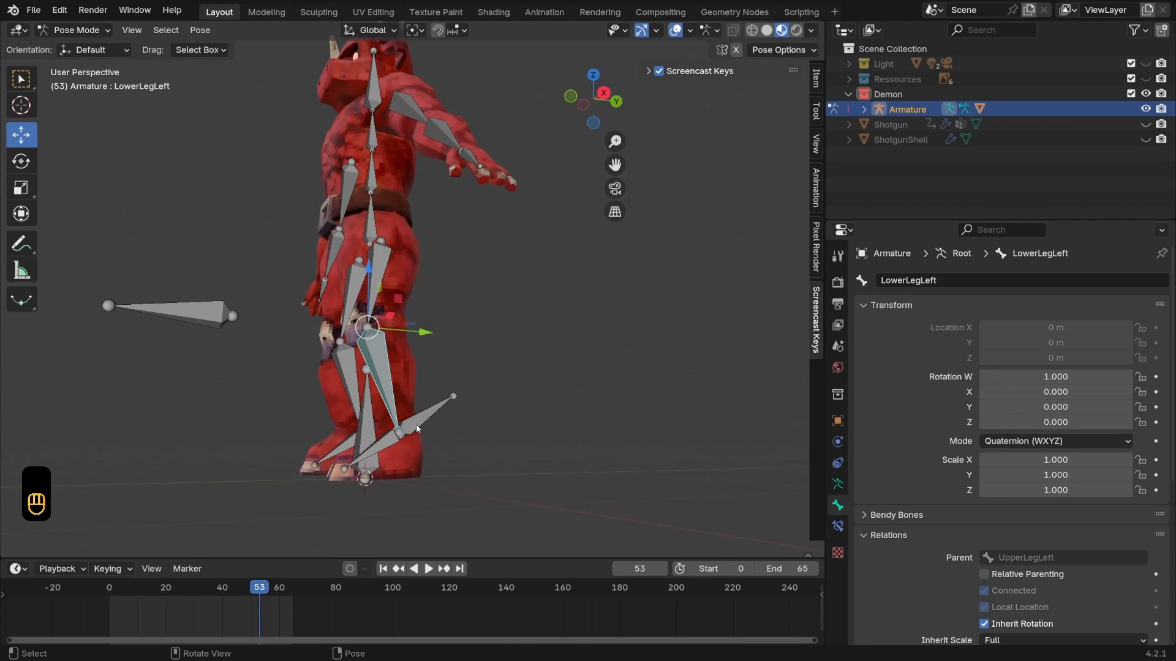
click(429, 413)
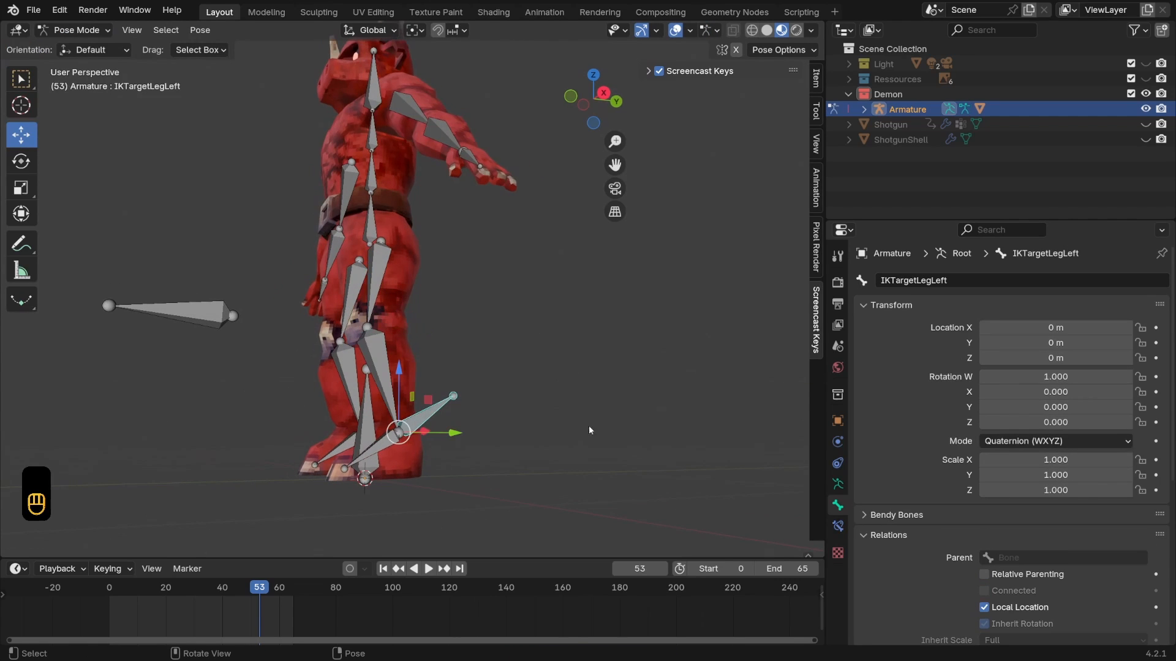
click(839, 526)
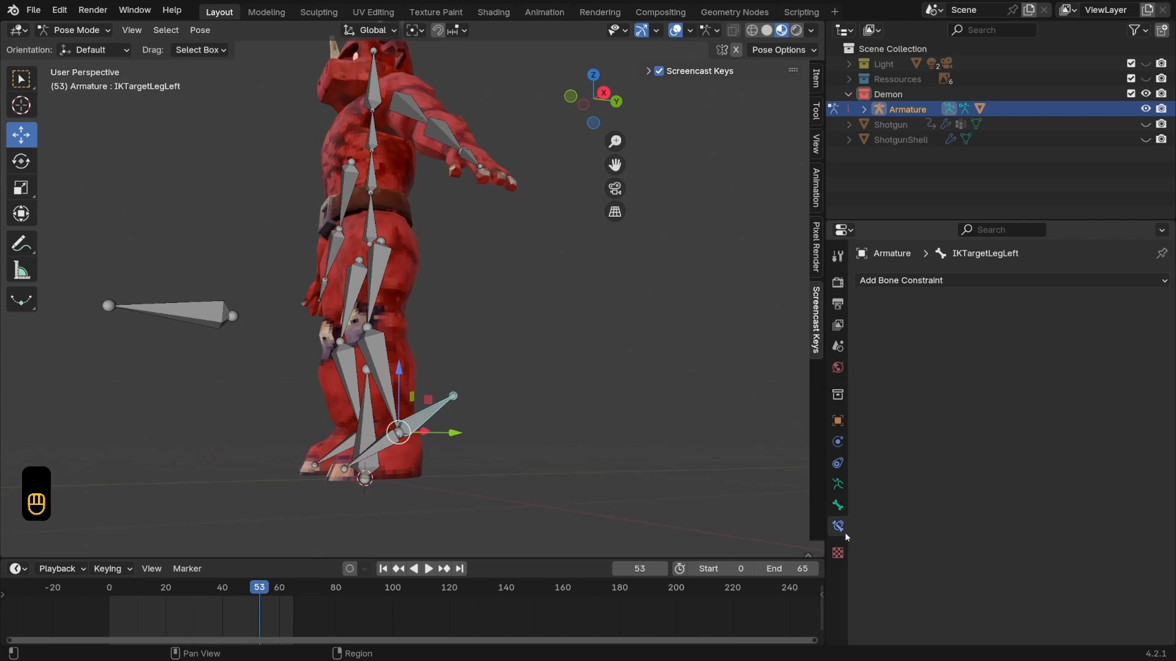
click(372, 357)
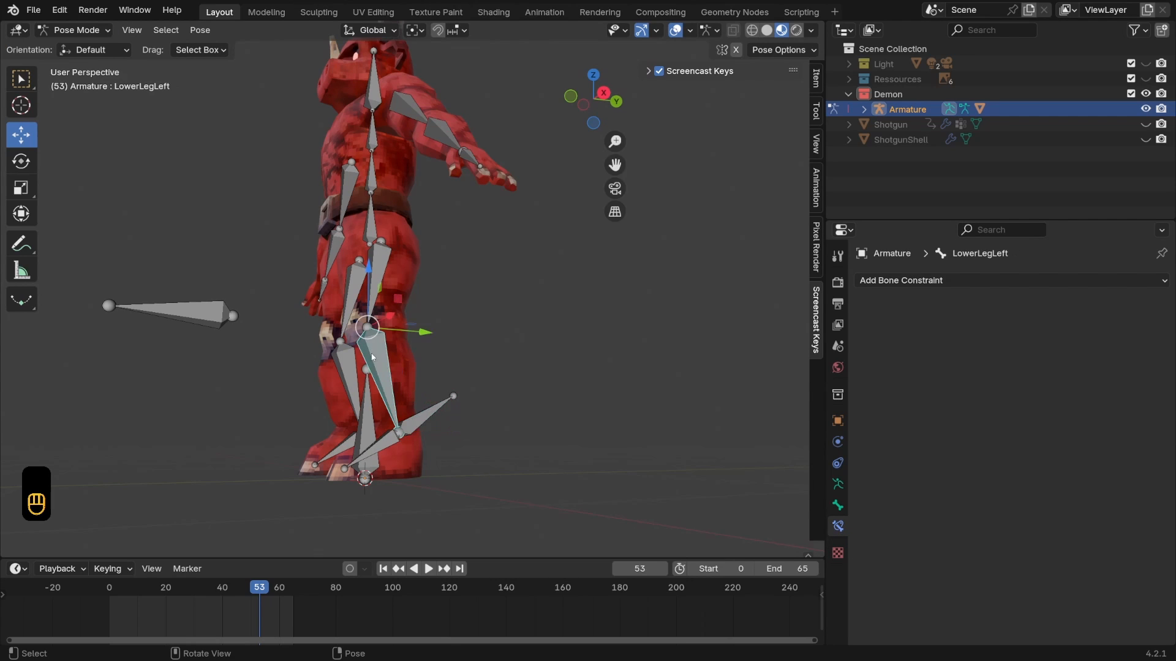
click(895, 288)
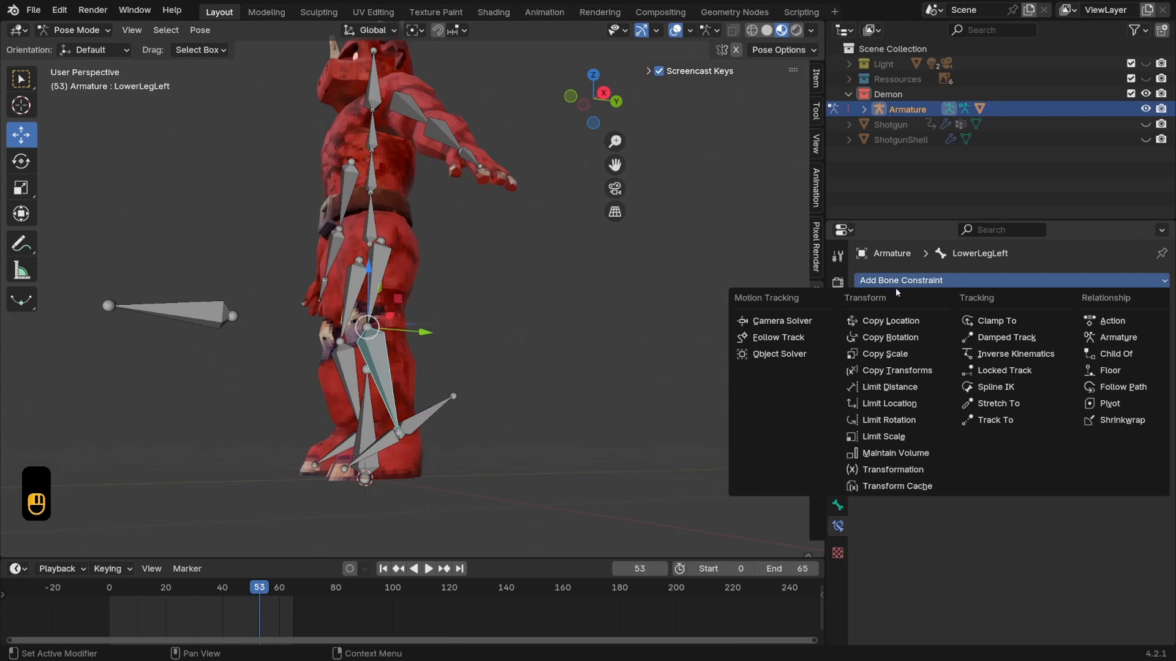
click(1031, 356)
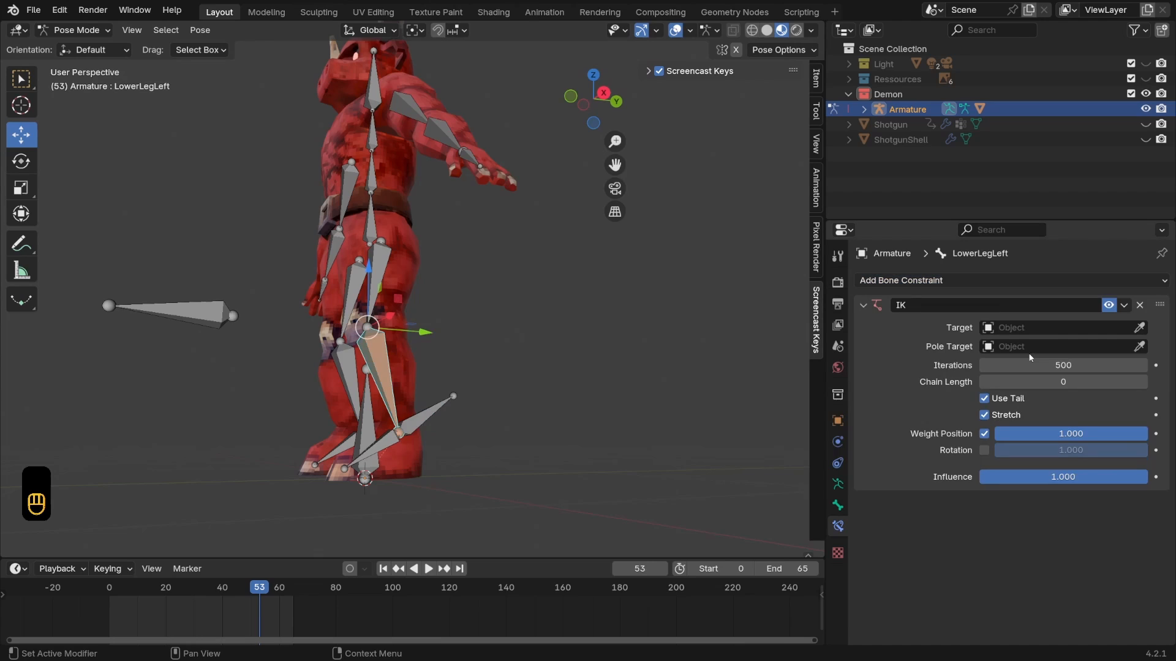
Set the IK constraint's target to Armature with IKTargetLegLeft as the target bone
click(1139, 328)
click(381, 260)
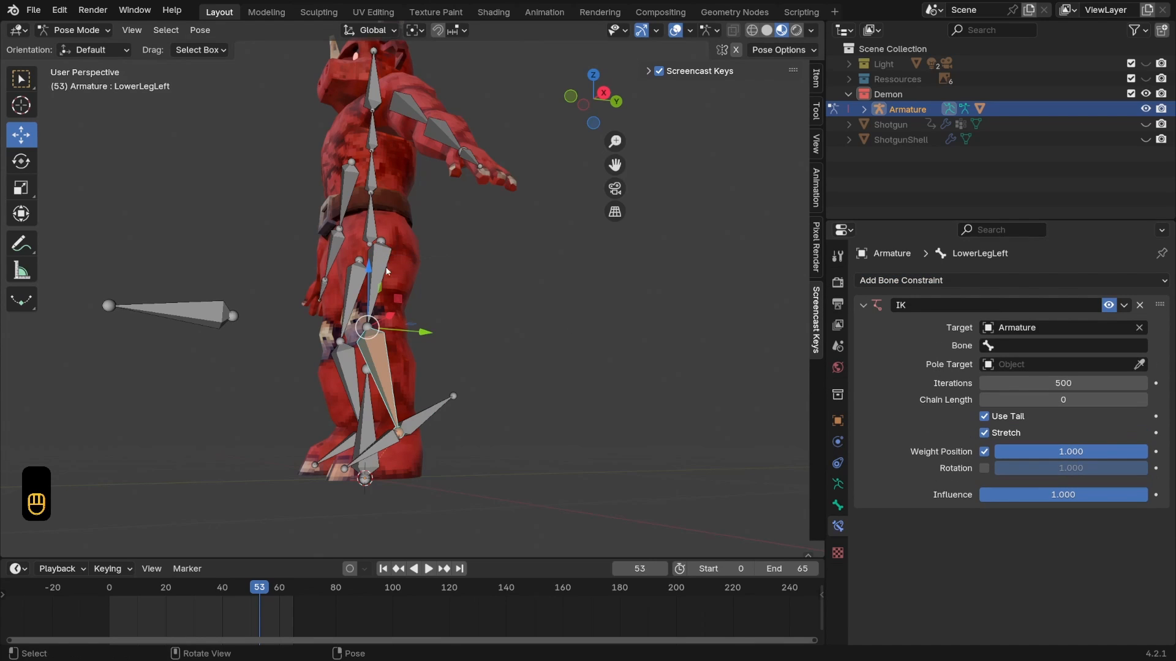
click(1035, 346)
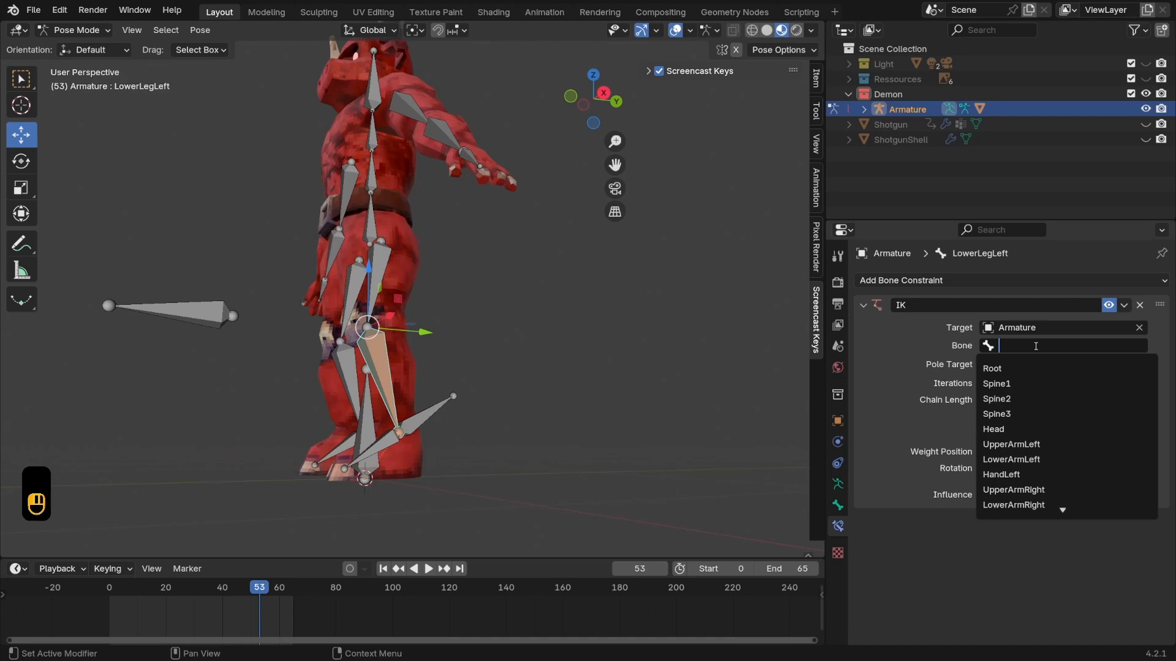
text(Target)
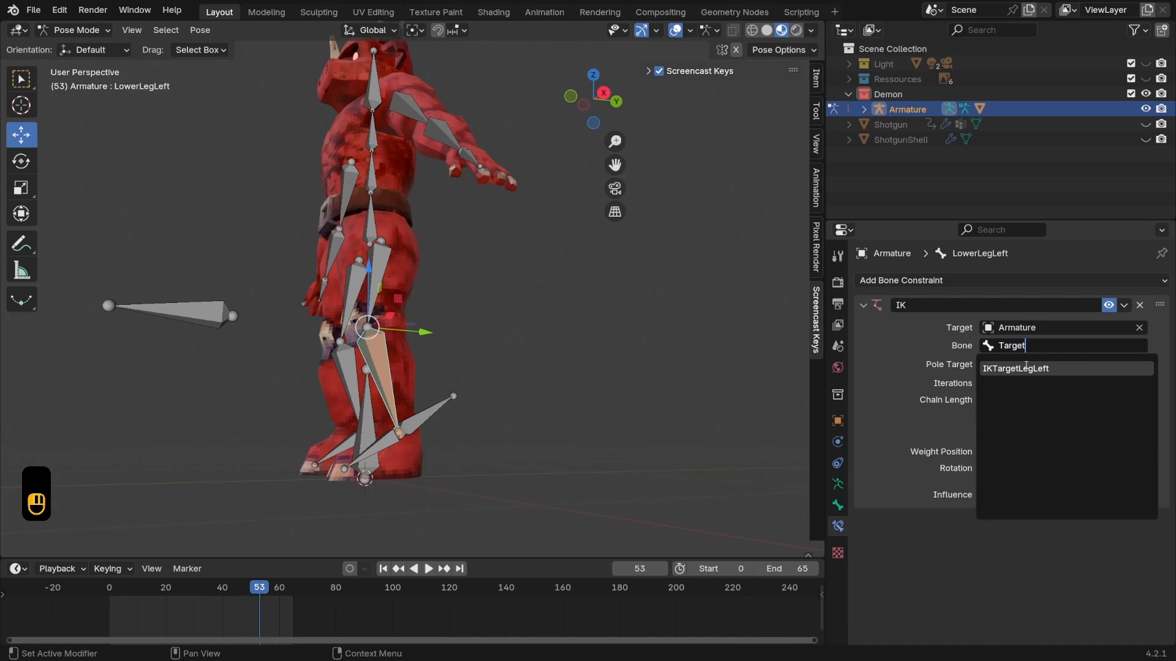
click(1027, 368)
Set the IK constraint's pole target to Armature with IKPoleLegLeft as the pole bone
click(1139, 364)
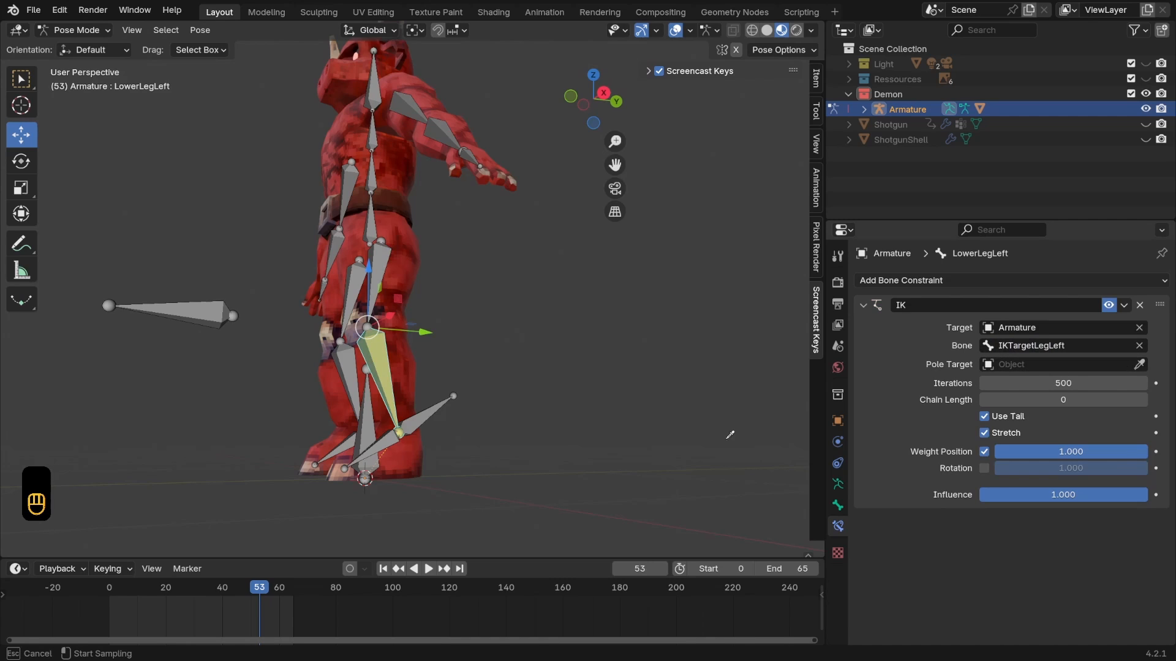
click(374, 255)
click(1082, 383)
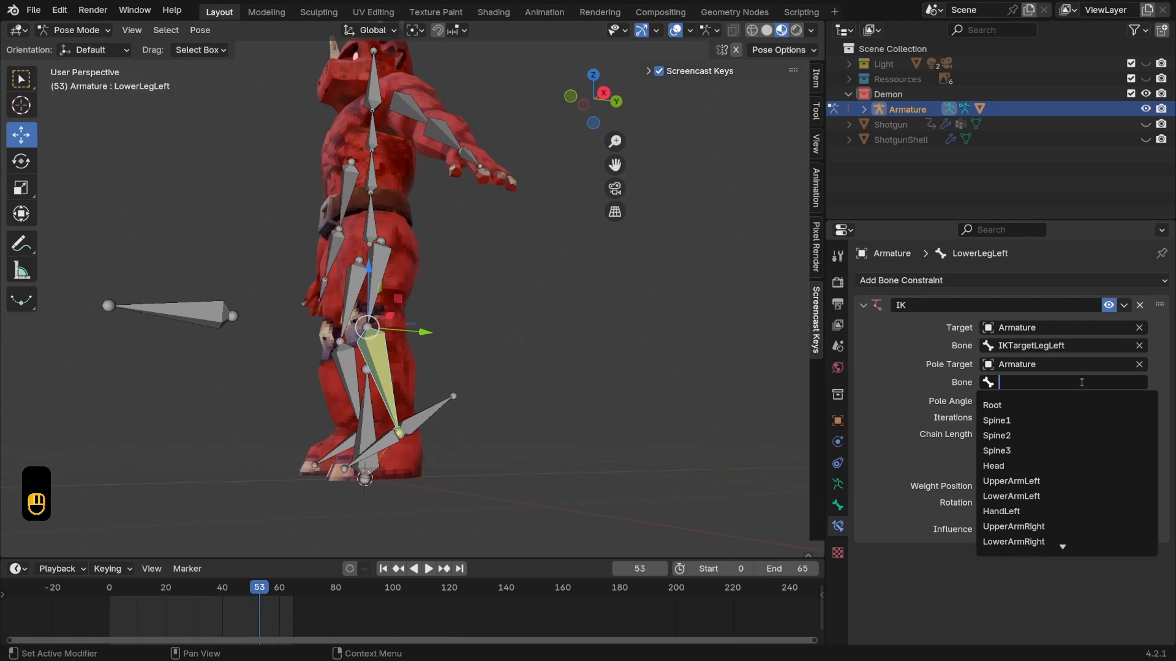
text(pole)
click(1010, 403)
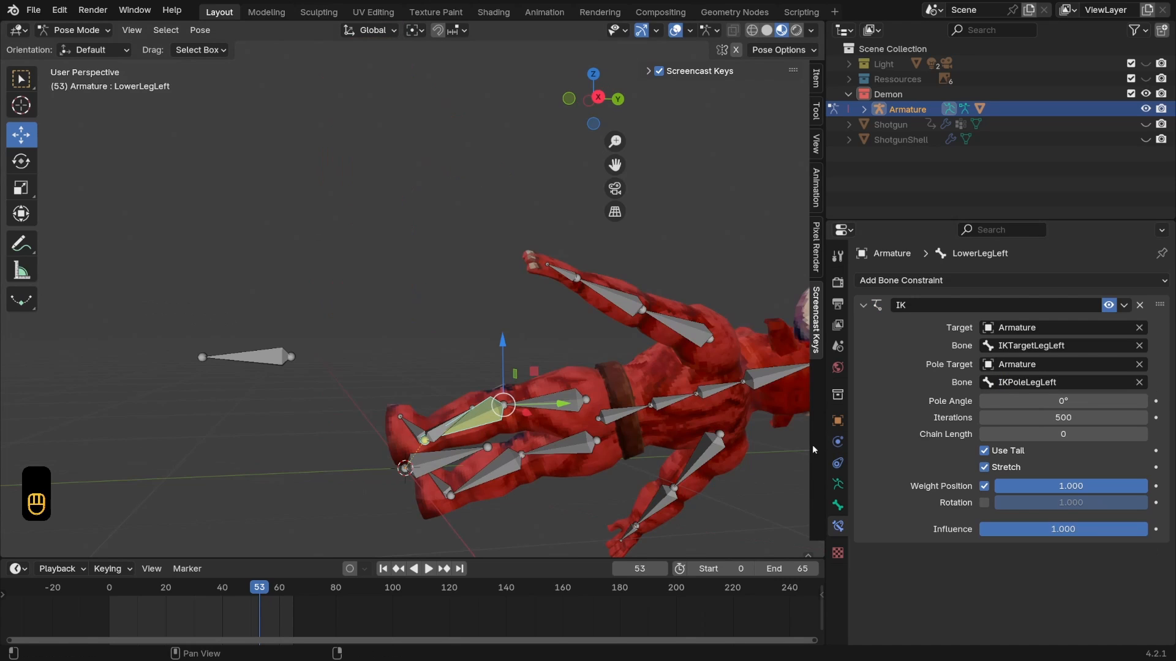
Set the IK constraint's chain length to 2 and its pole angle to 90°
click(1030, 433)
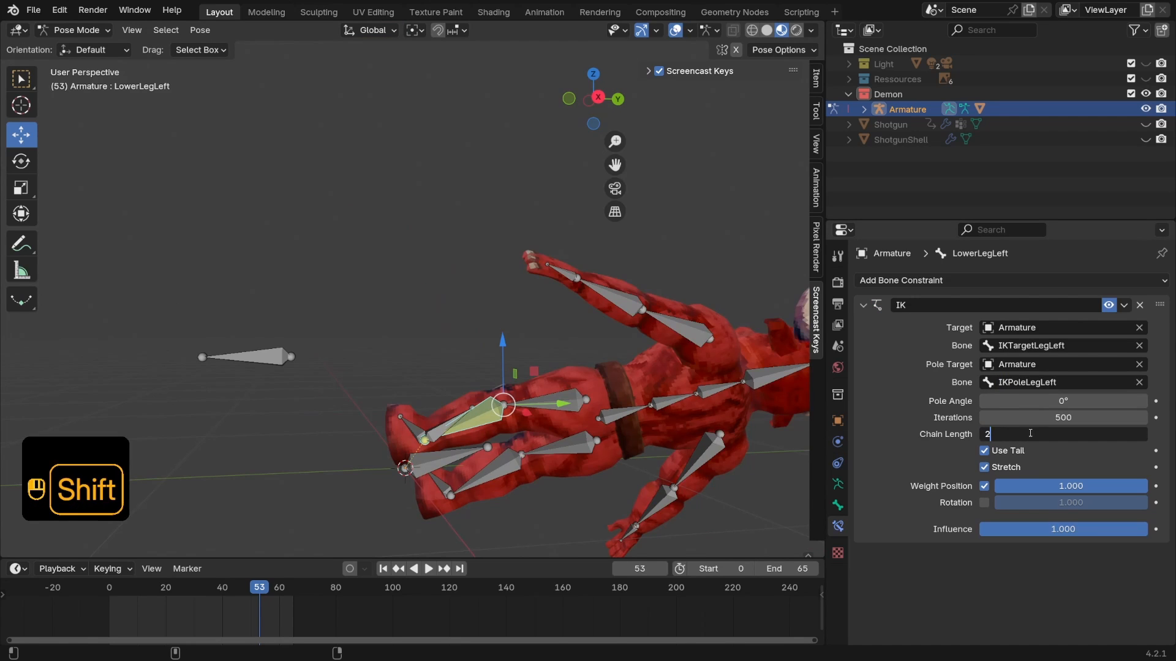
text(2)
key(Return)
click(1048, 402)
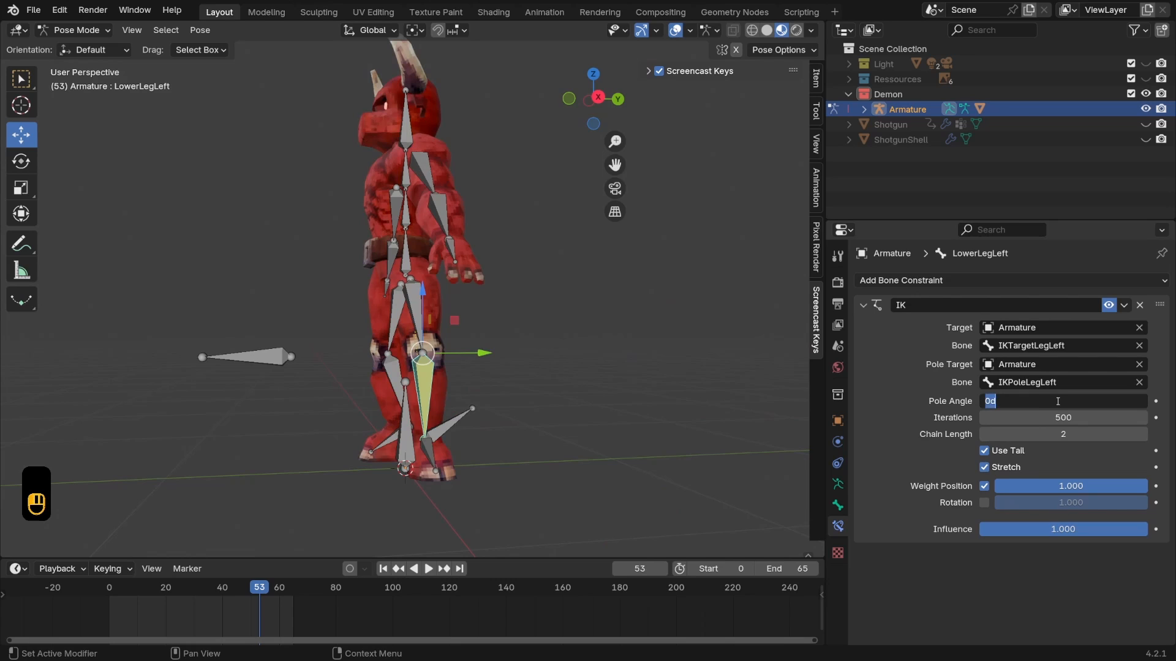
text(90)
key(Return)
Test the left leg's IK by moving the Spine1 bone forward and down, and undo the movement
middle_drag(208, 334, 408, 270)
click(410, 267)
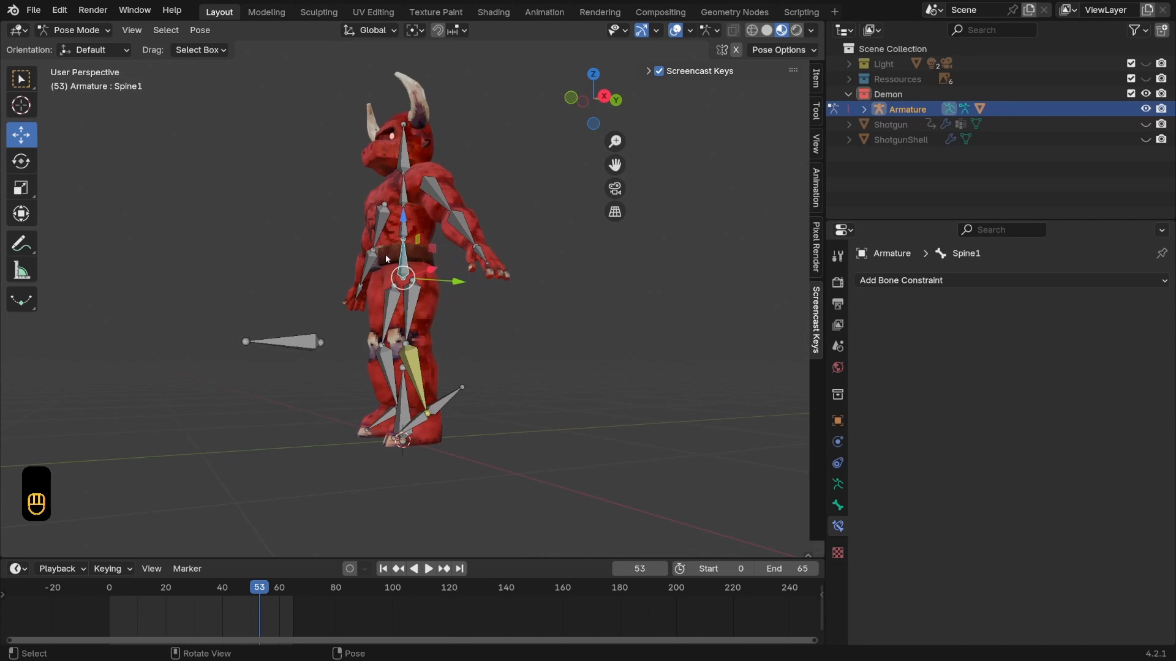
key(g)
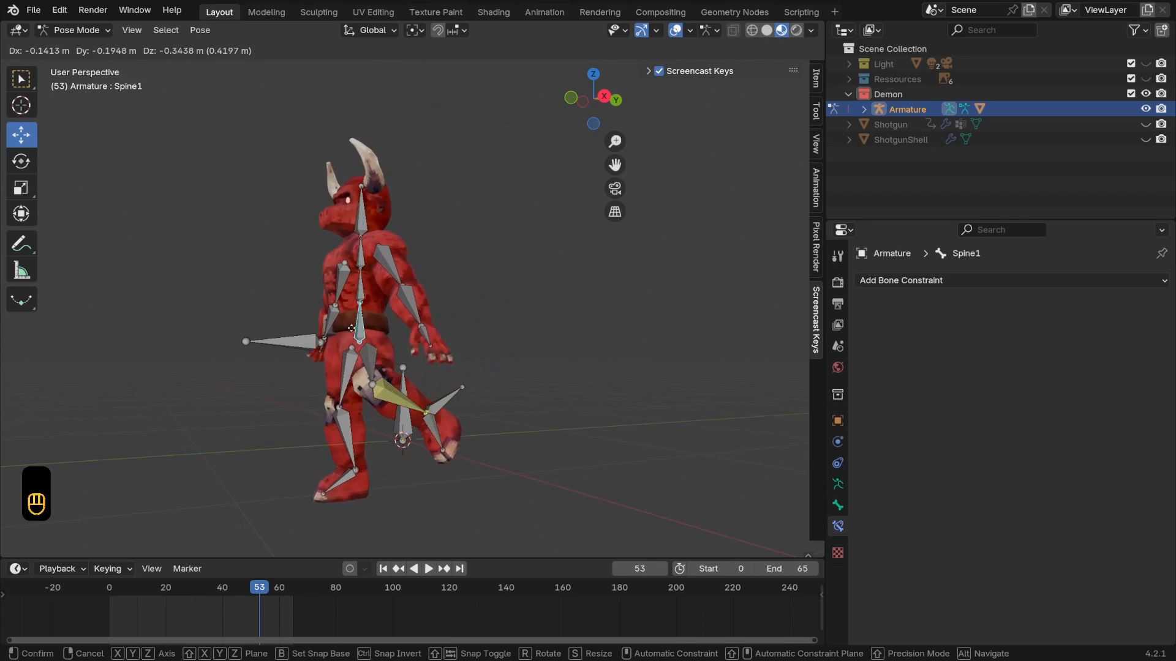
click(442, 286)
key(ctrl+z)
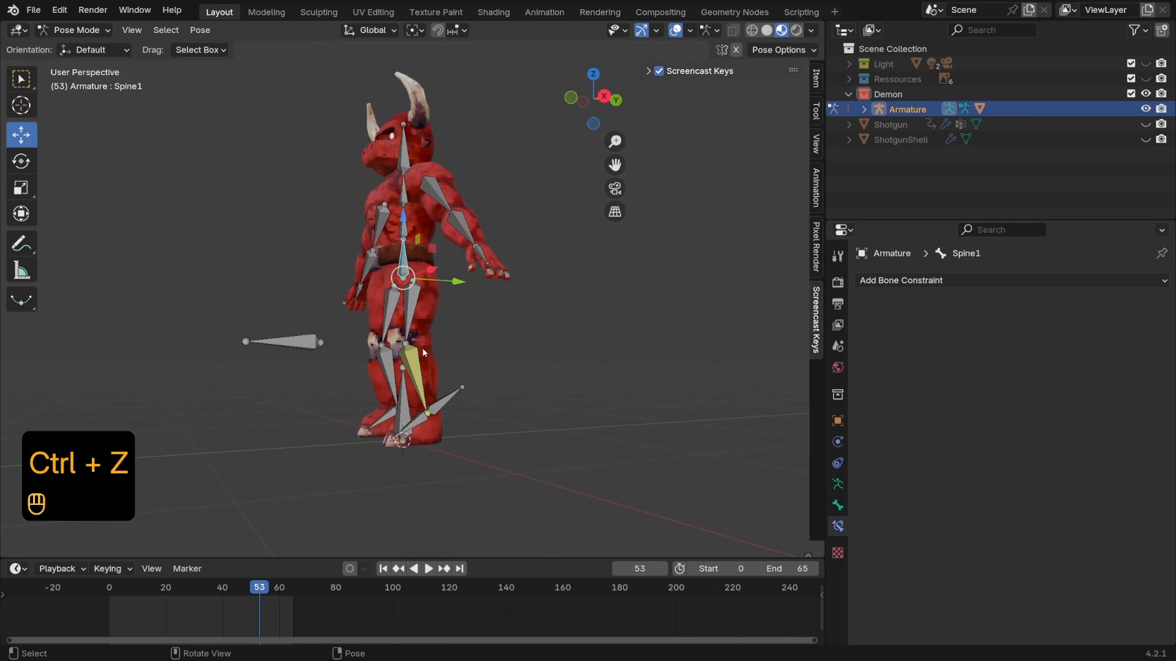
Turn off Inherit Rotation for the FeetLeft bone
click(420, 426)
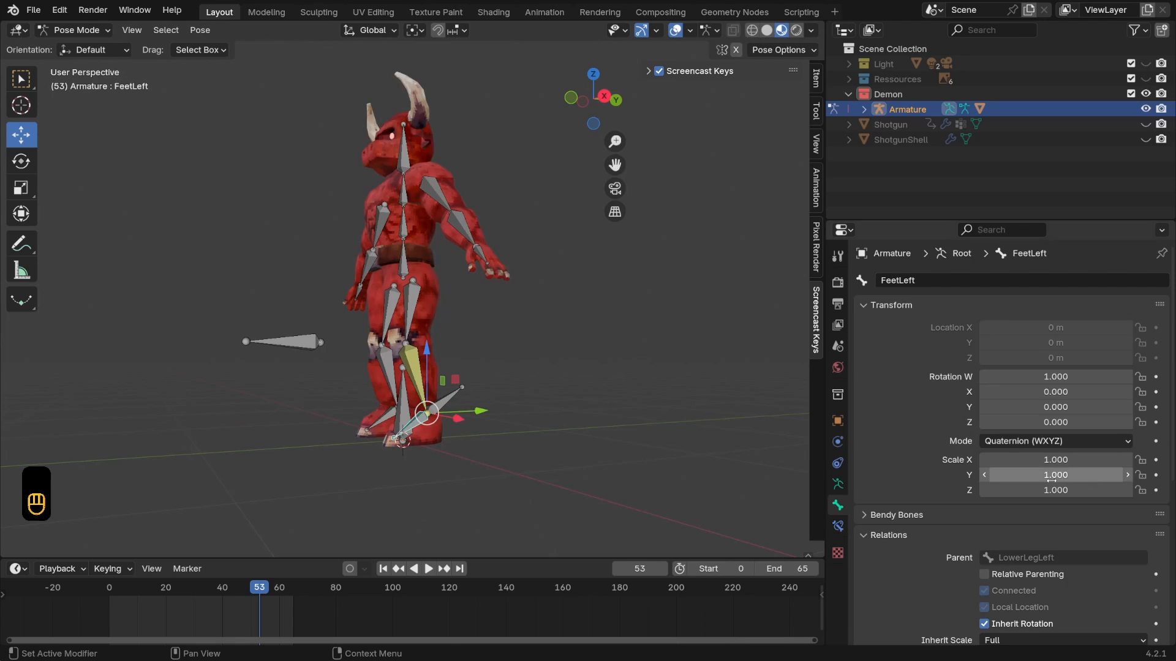
scroll(1053, 478, down, 4)
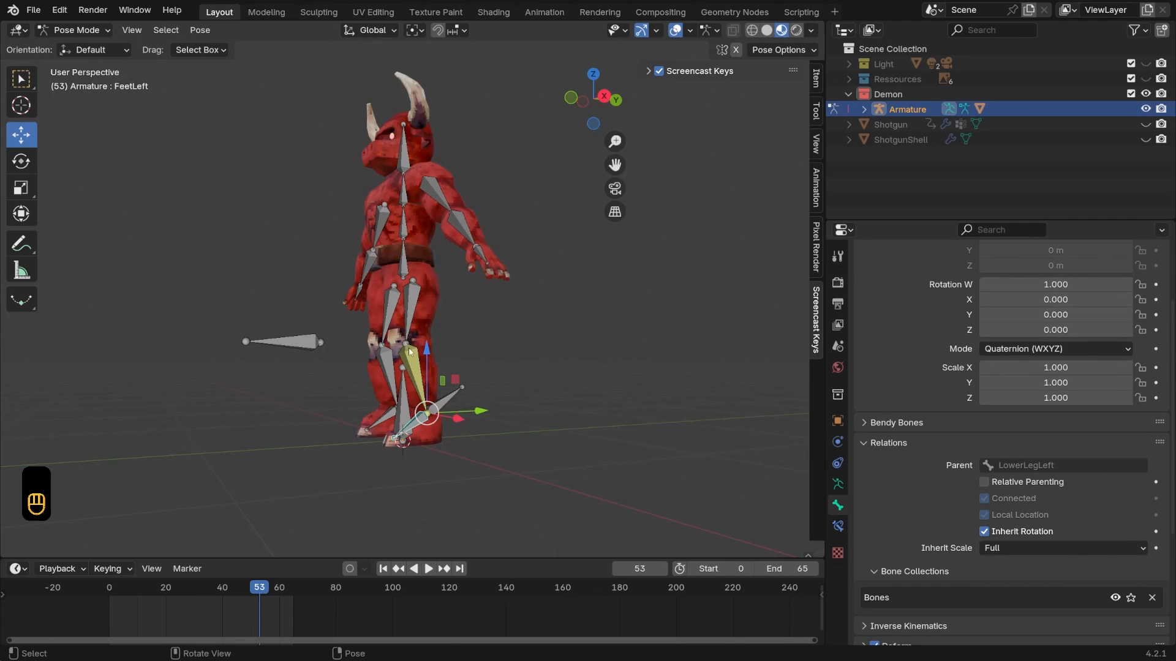
click(985, 532)
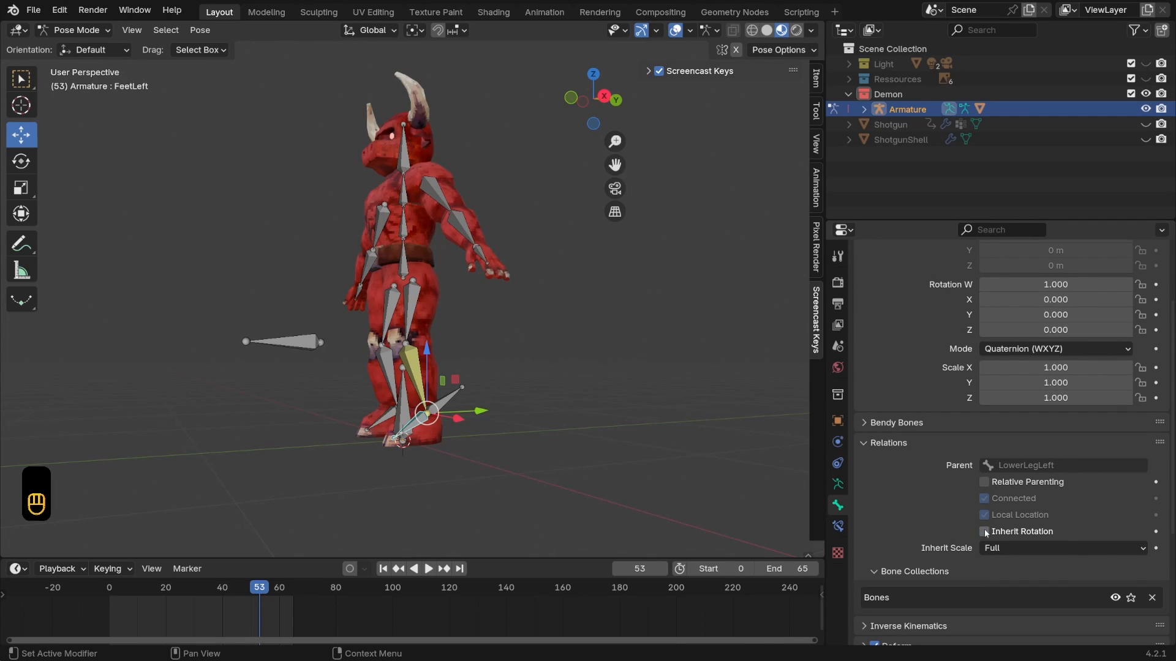
Add a Copy Rotation bone constraint to the FeetLeft bone
click(839, 524)
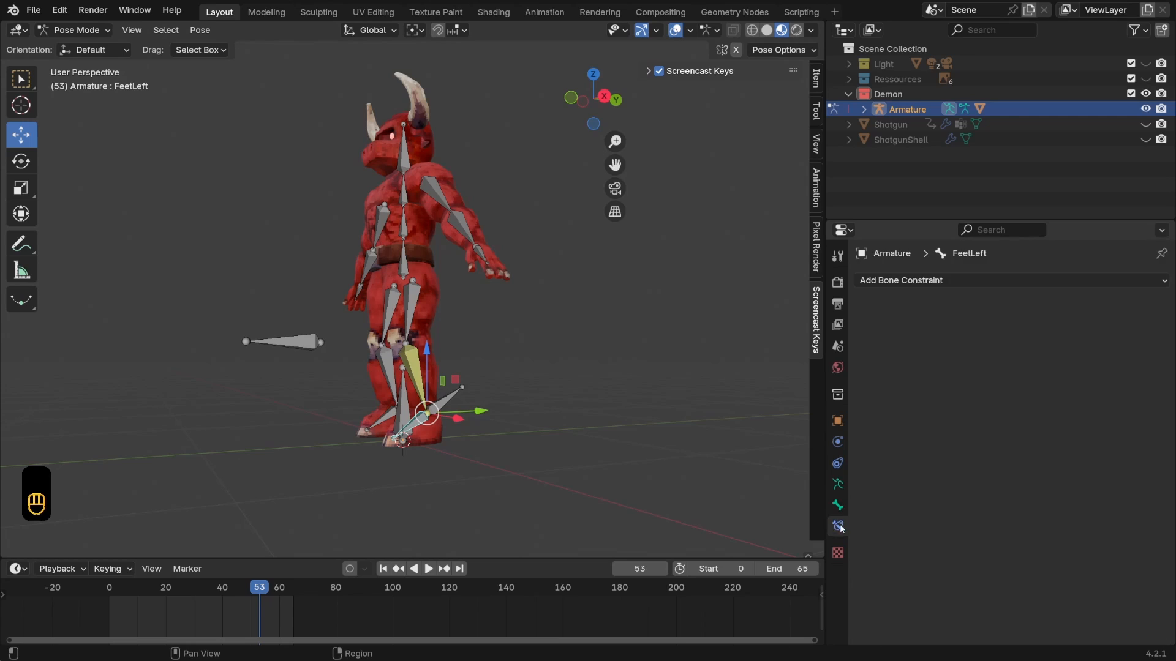
click(894, 280)
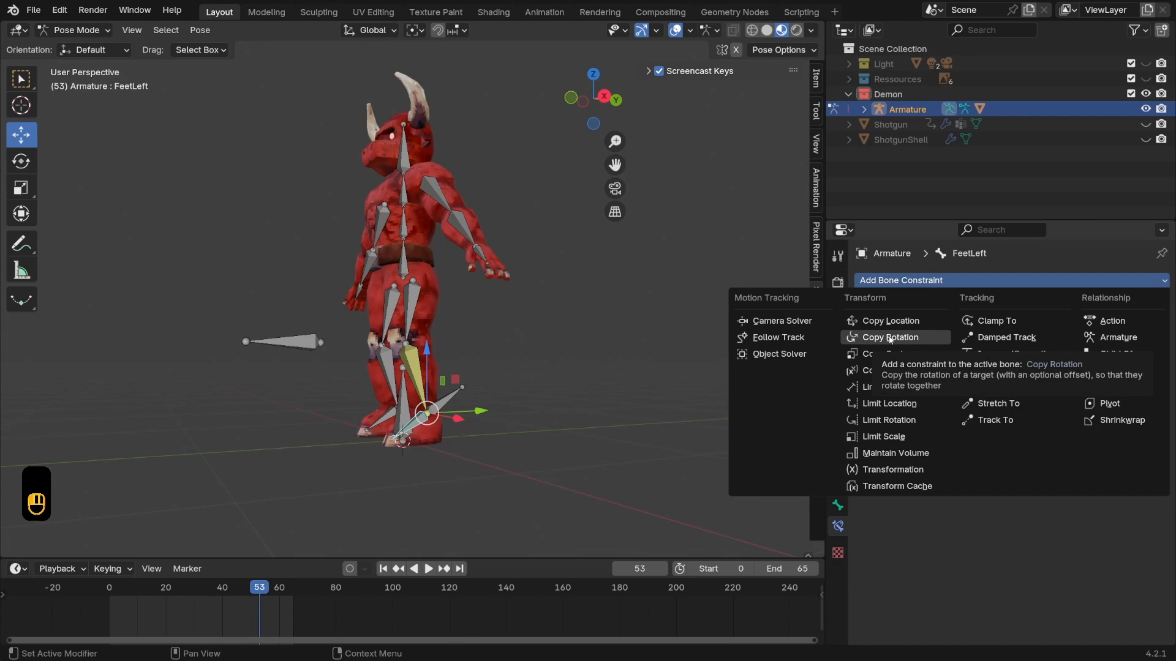
click(890, 338)
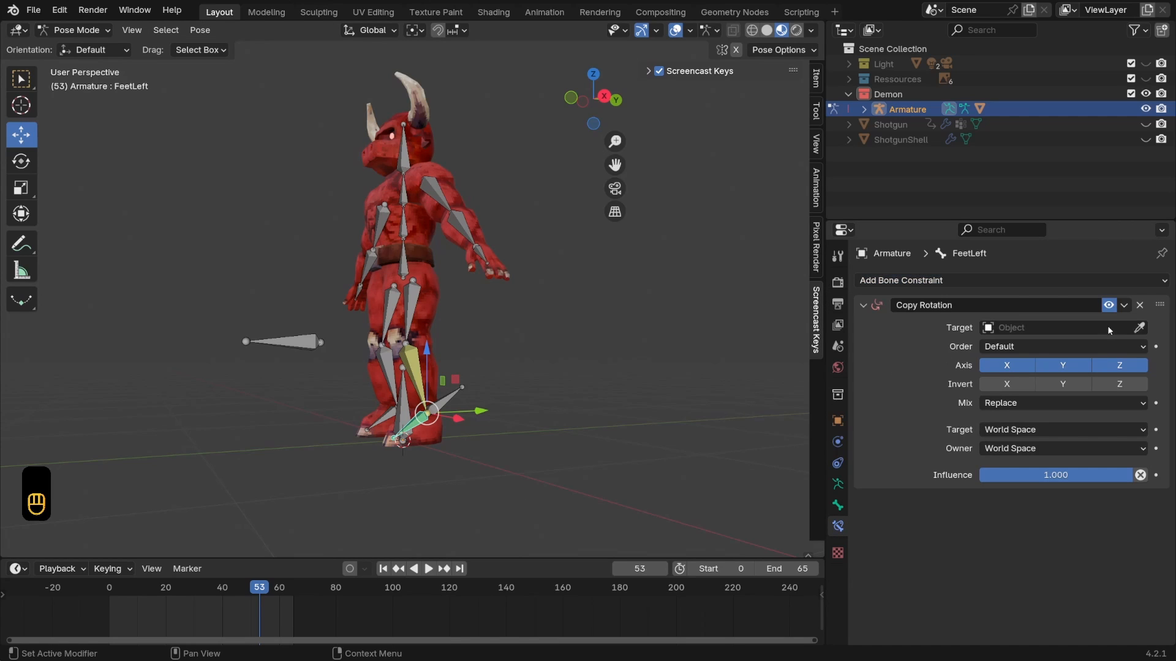
Set the FeetLeft bone's Copy Rotation target to the Armature object and its target bone to IKTargetLegLeft
click(1139, 328)
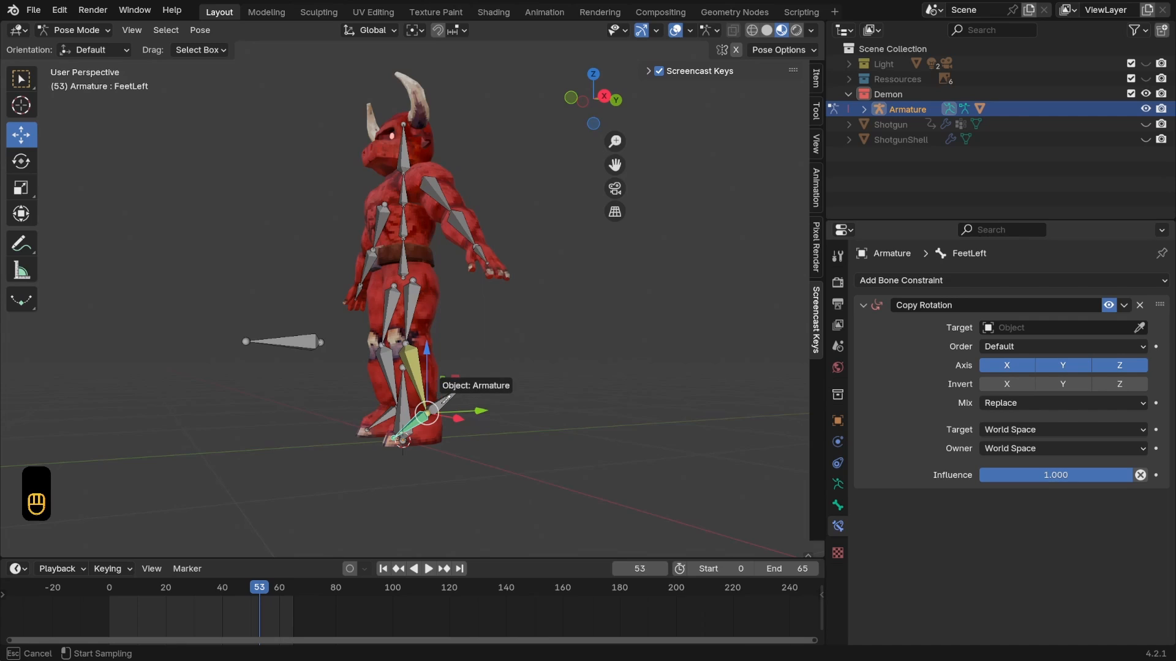
click(441, 401)
click(1028, 345)
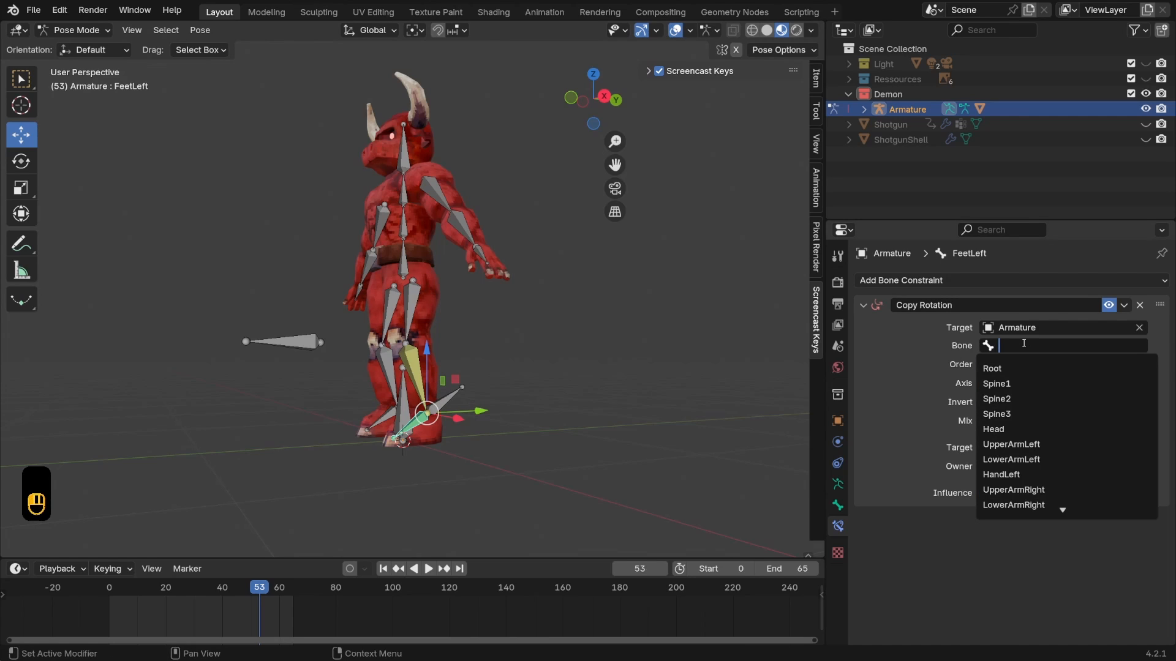
text(ikta)
click(1015, 368)
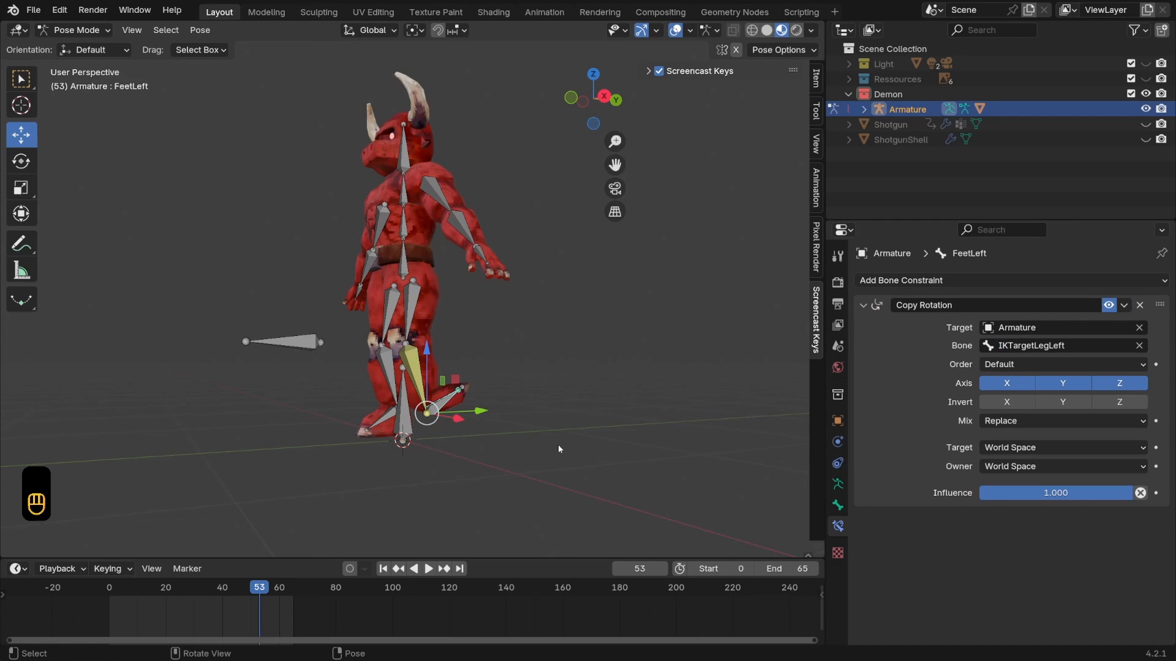
Set both the Target and Owner spaces of the Copy Rotation constraint to Local Space
click(1015, 449)
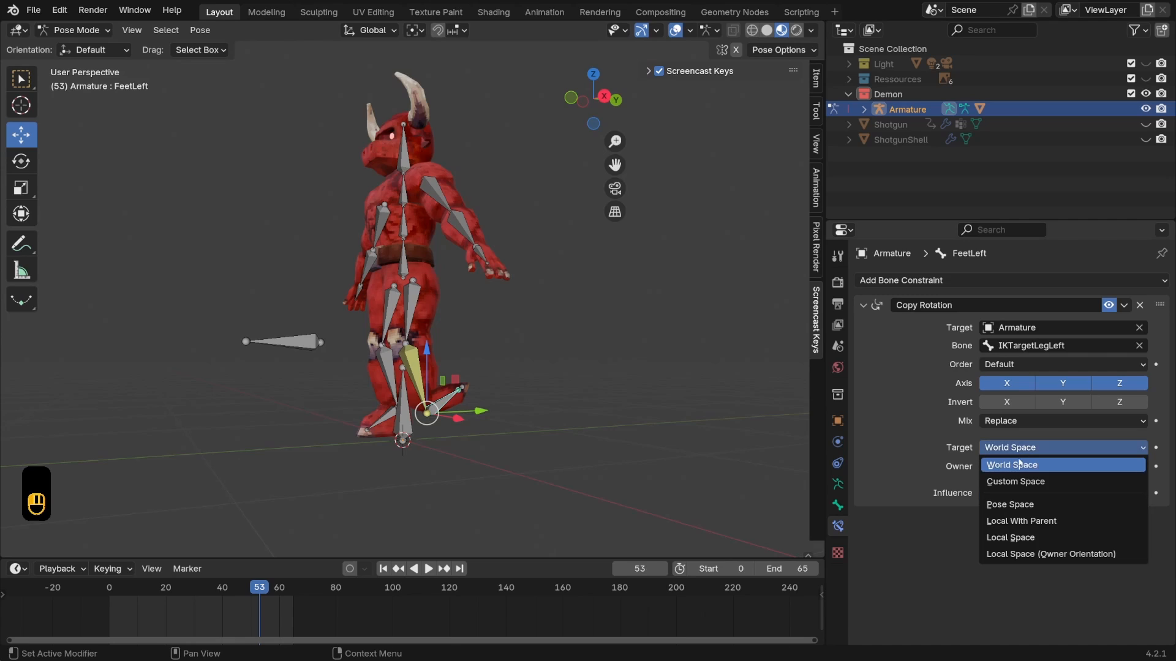
click(1015, 539)
click(1017, 468)
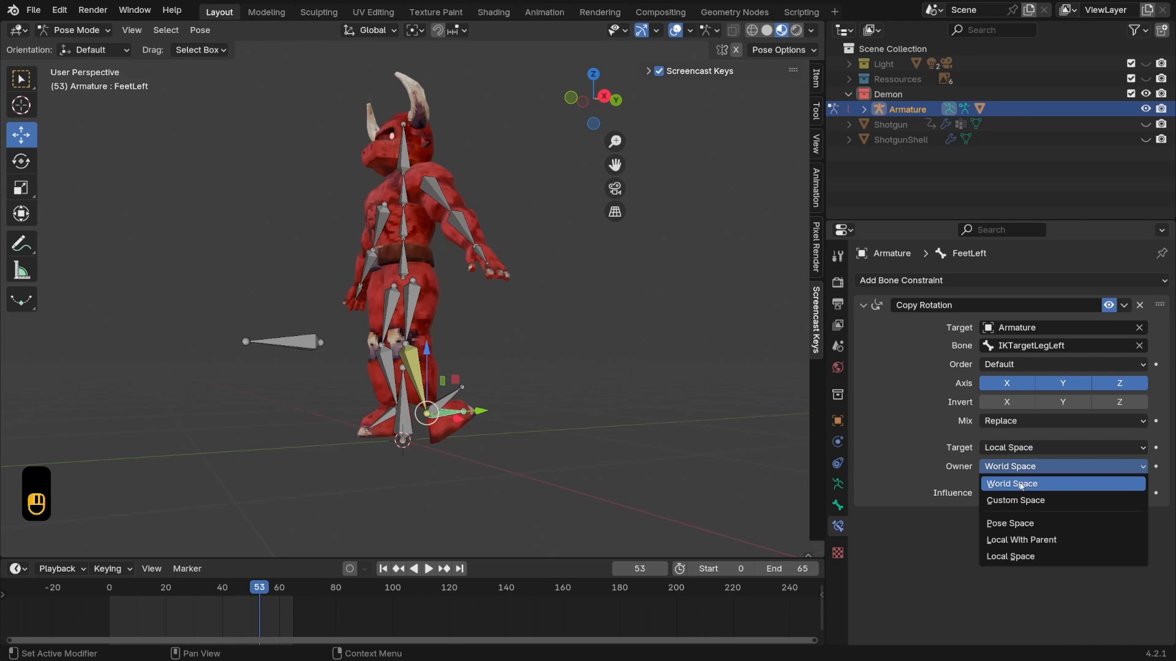
click(1012, 556)
Select the IKTargetLegLeft bone and set the transform orientation to Local
click(444, 399)
middle_drag(444, 401, 435, 410)
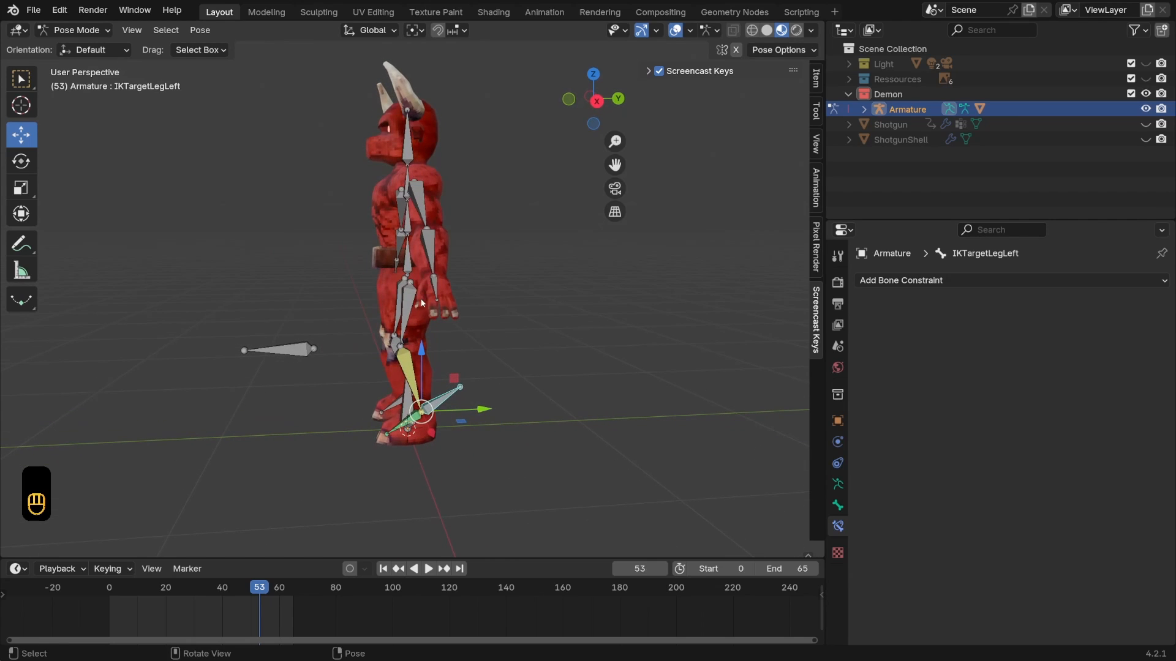
click(375, 32)
click(358, 93)
Test how the left foot follows by rotating the IKTargetLegLeft bone about its local Z axis, and undo the rotation
mouse_move(527, 358)
middle_down()
mouse_move(538, 368)
mouse_move(494, 351)
mouse_move(580, 367)
mouse_move(572, 376)
mouse_move(539, 355)
middle_up()
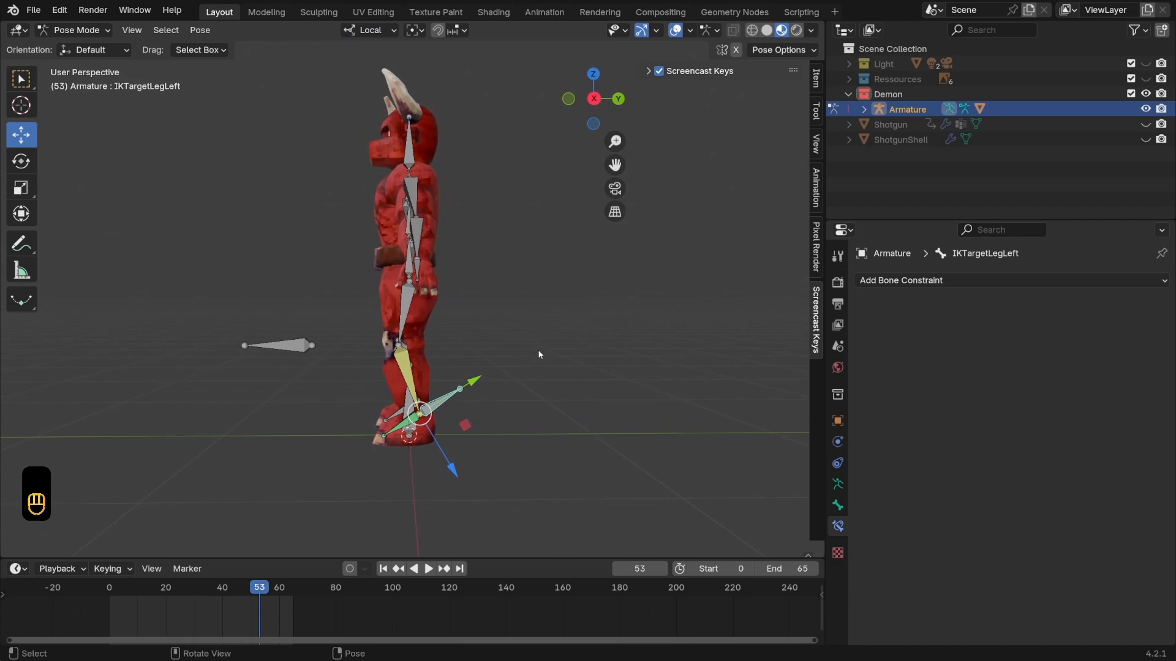
key(r)
key(x)
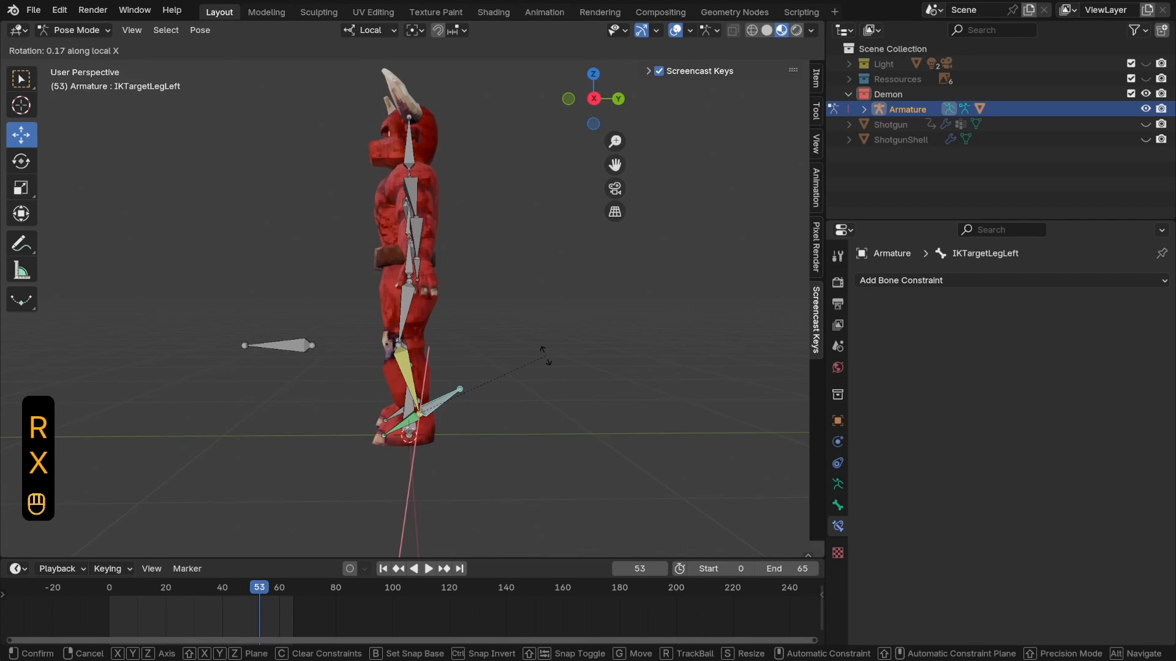
key(z)
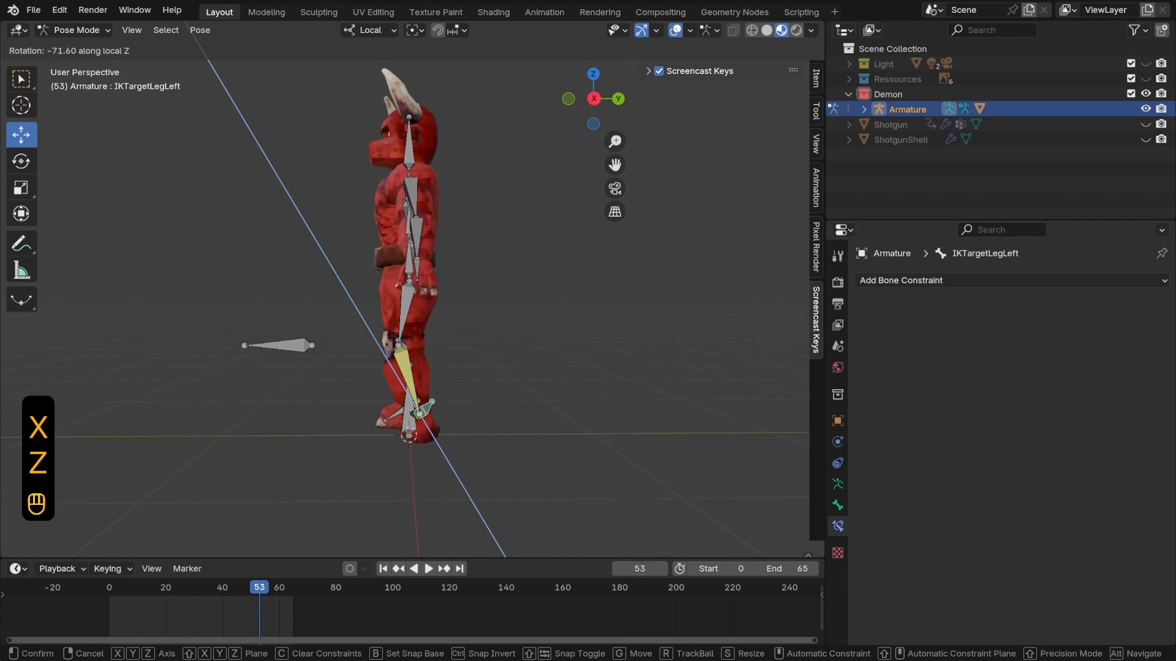
click(503, 404)
key(ctrl+z)
Test the IKTargetLegLeft bone's rotation about its local X and Y axes separately, undoing each rotation
key(r)
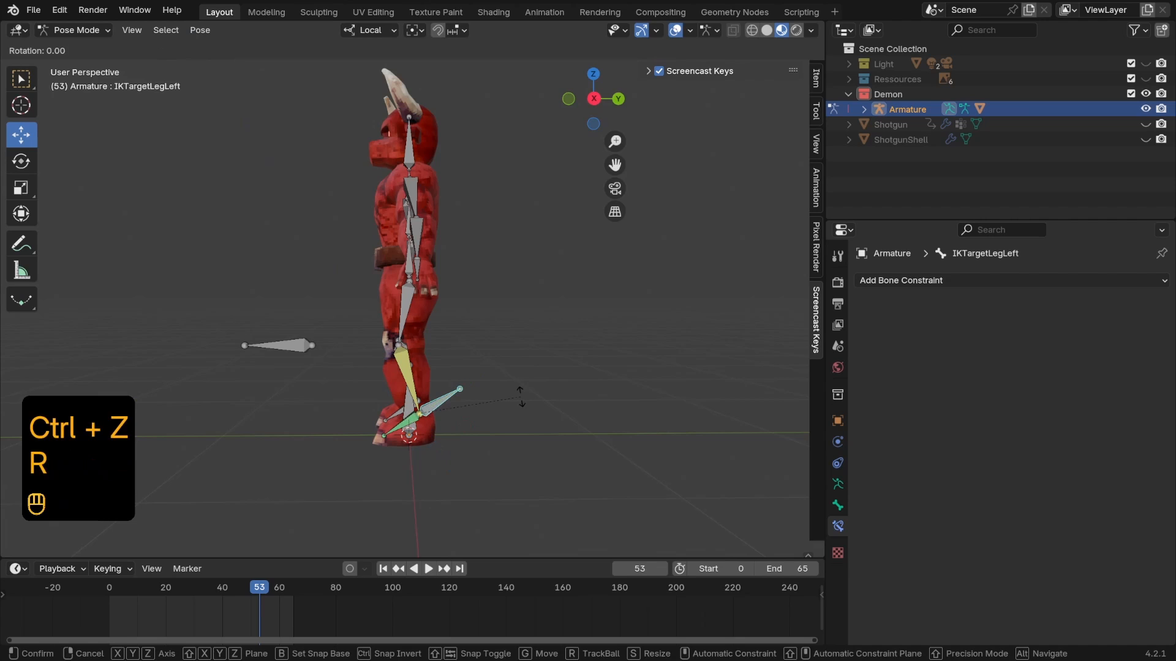
key(x)
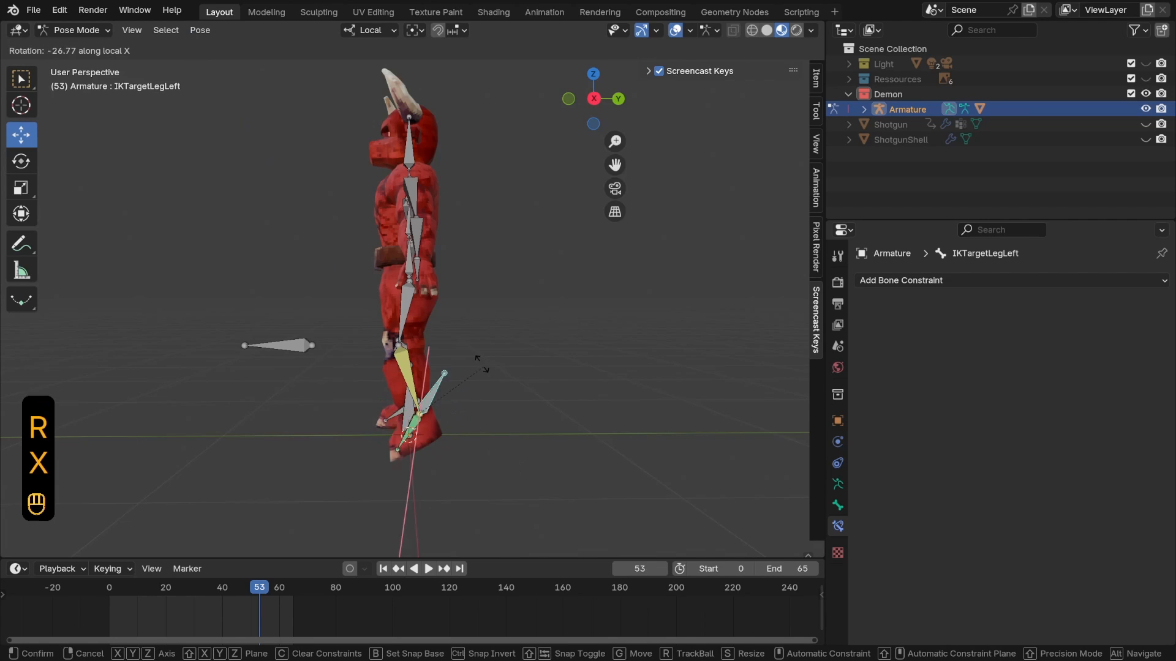
click(502, 430)
key(ctrl+z)
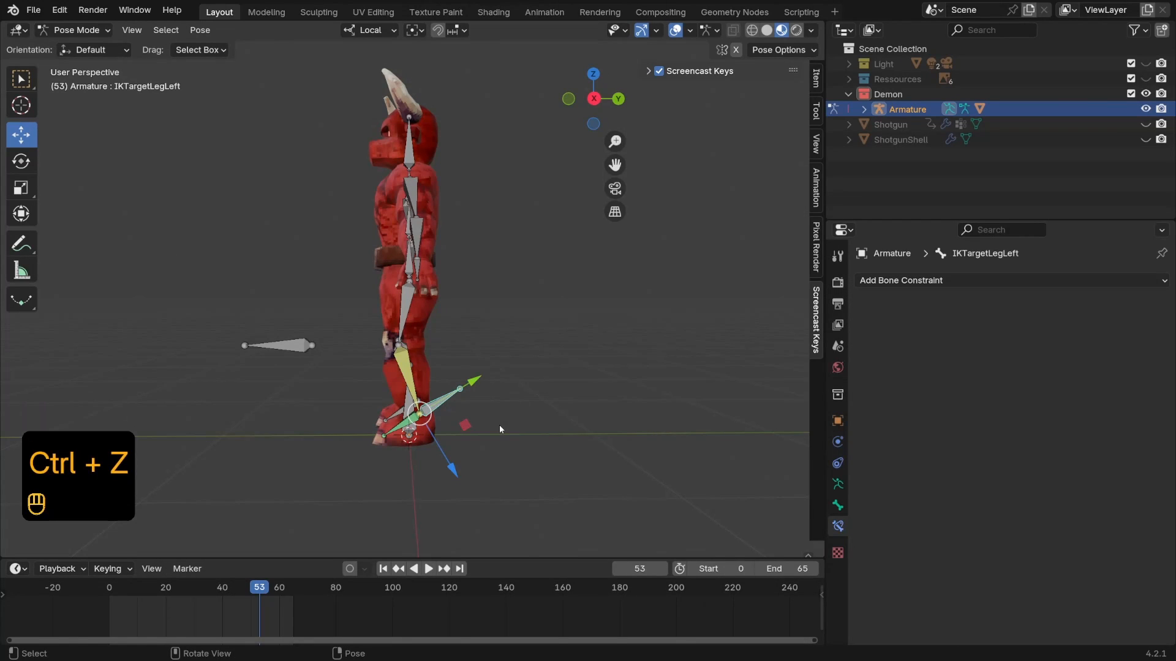
key(r)
key(y)
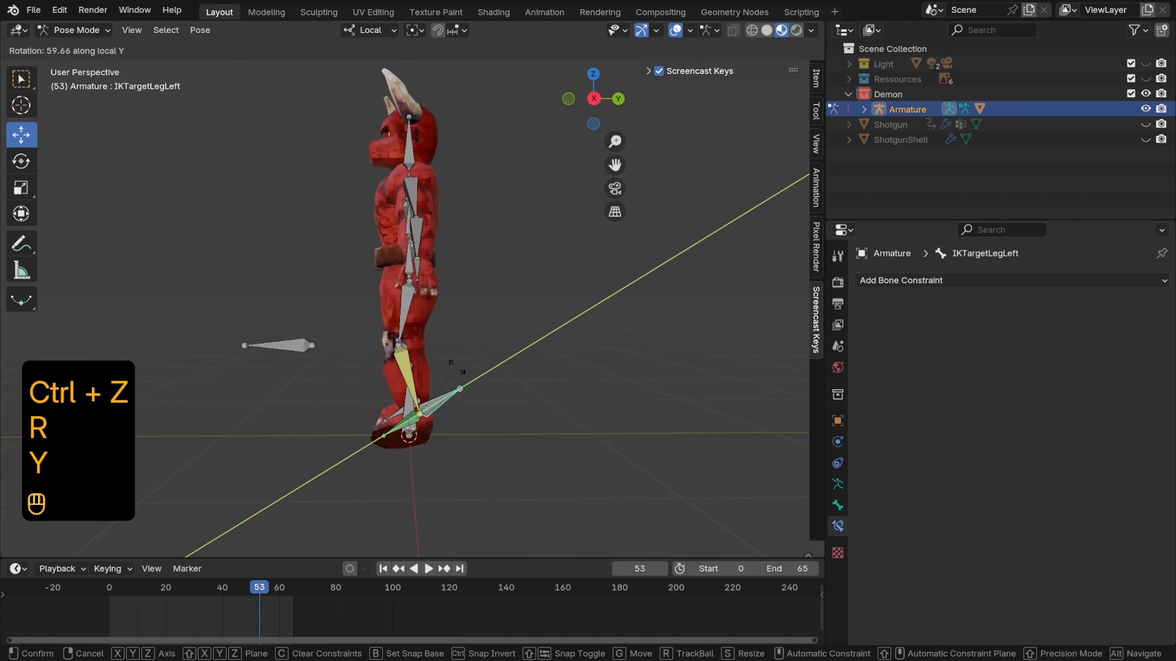
click(459, 371)
key(ctrl+z)
Select the FeetLeft bone and invert the Y axis in its Copy Rotation constraint
middle_drag(424, 427, 458, 424)
click(409, 427)
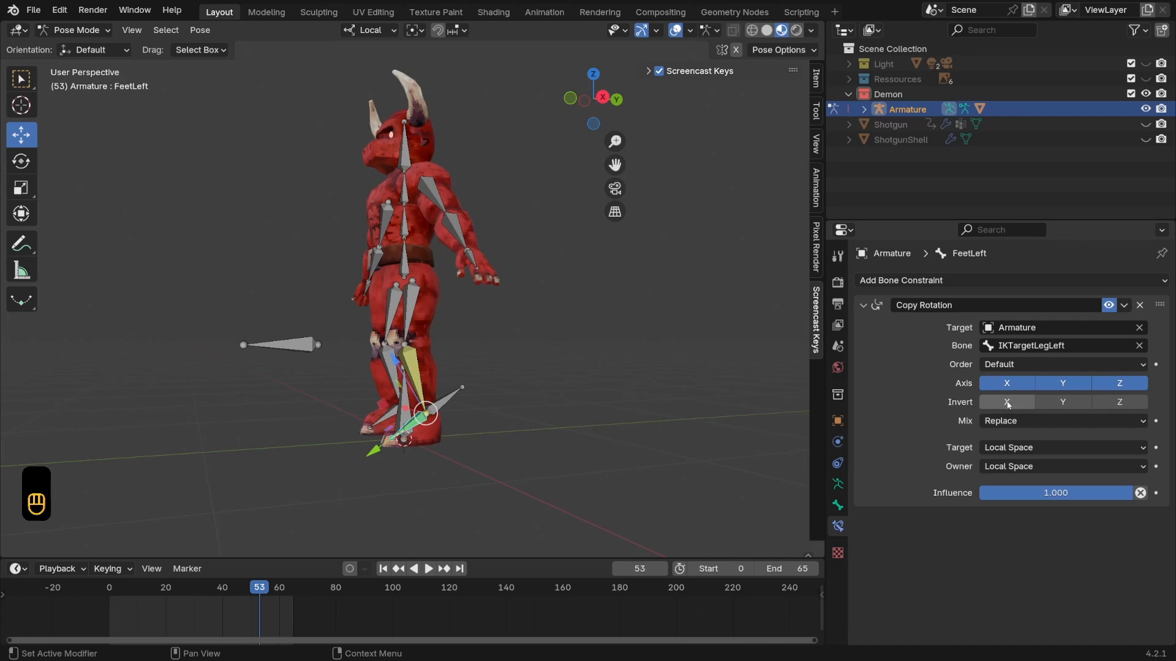
click(1062, 402)
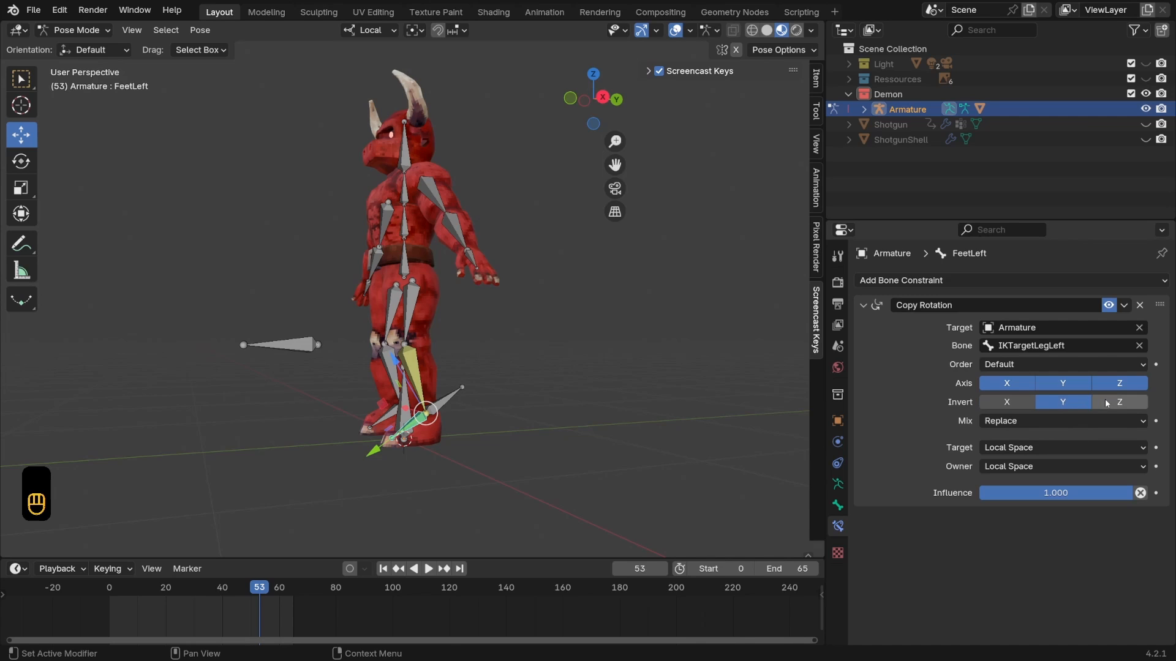
In Edit Mode, select all the left leg's bones, including its IK target and pole, and Symmetrize them to the right leg
middle_drag(720, 420, 751, 420)
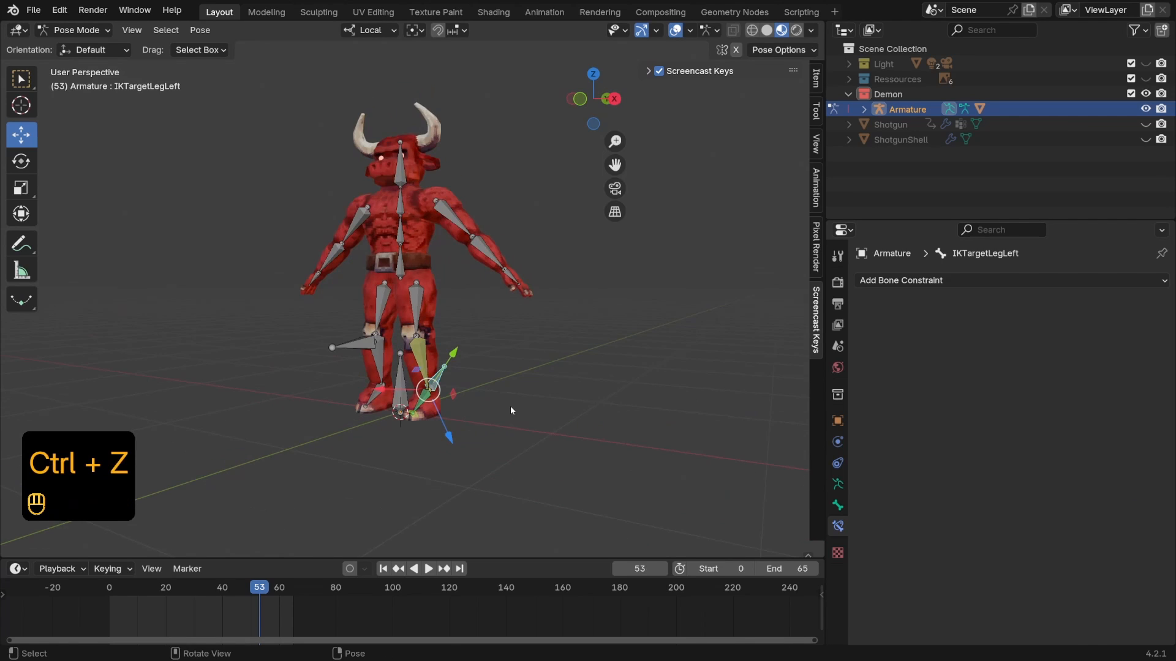
middle_drag(500, 410, 531, 410)
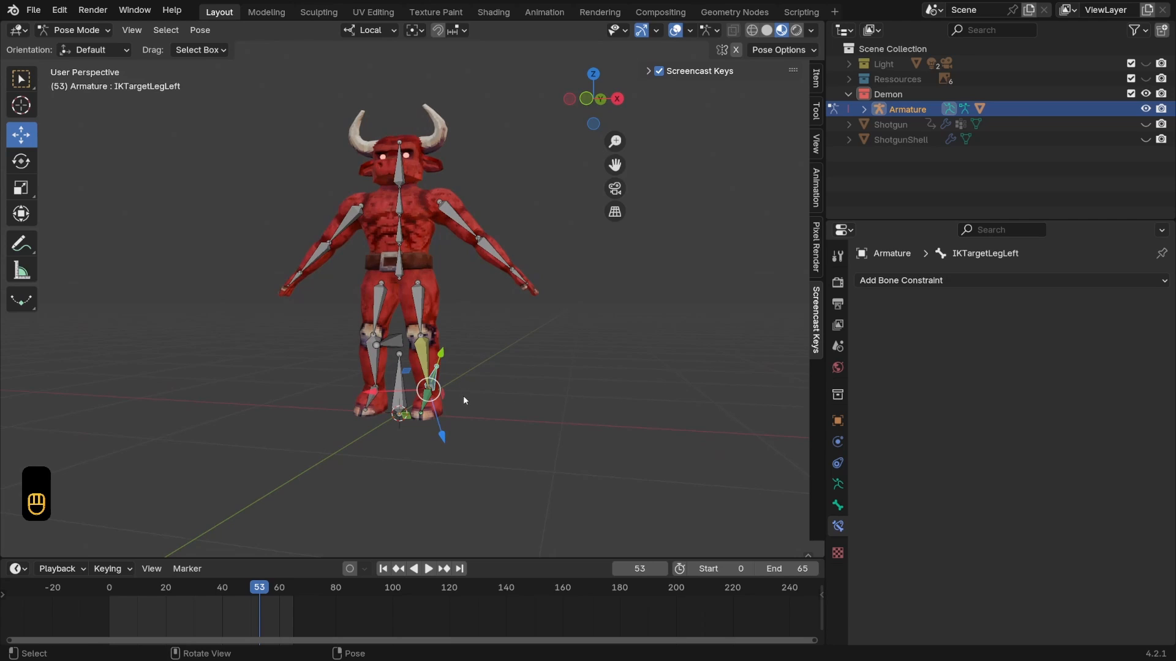
click(397, 244)
click(73, 30)
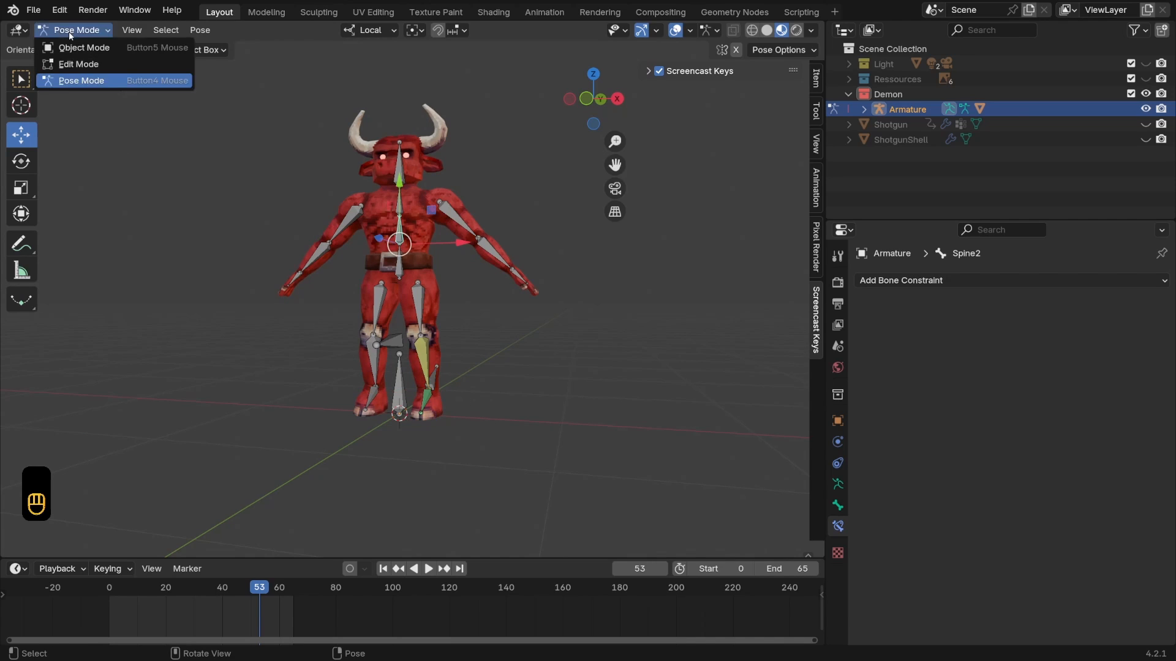
click(84, 64)
click(588, 98)
scroll(509, 481, up, 2)
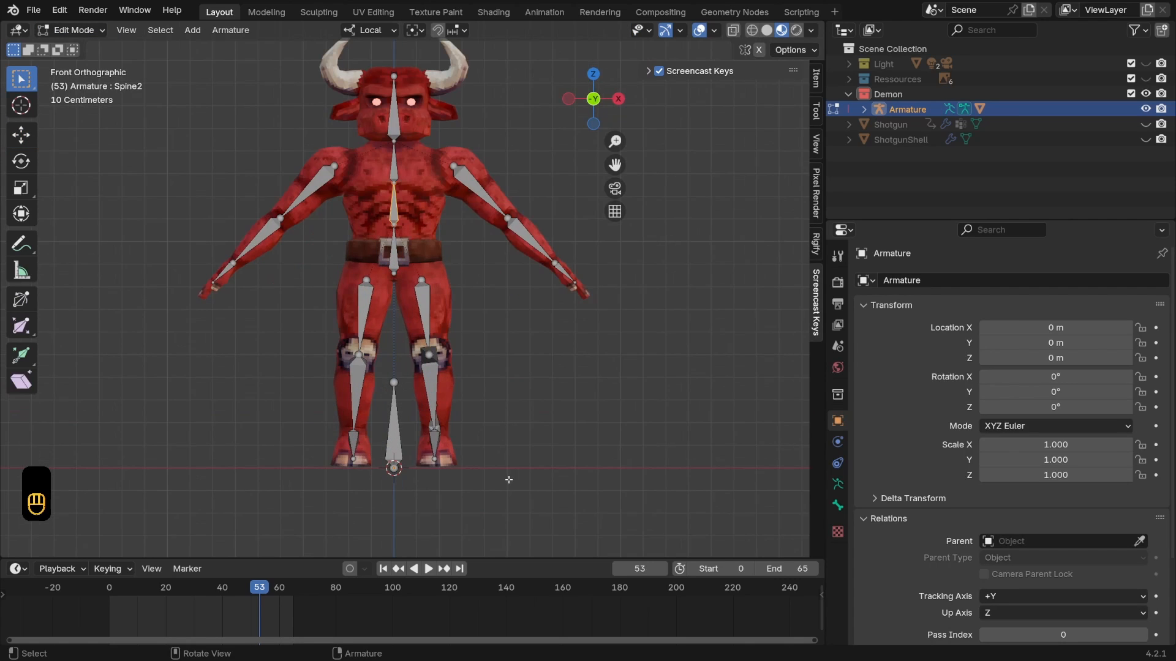
drag(509, 480, 410, 277)
right_click(426, 305)
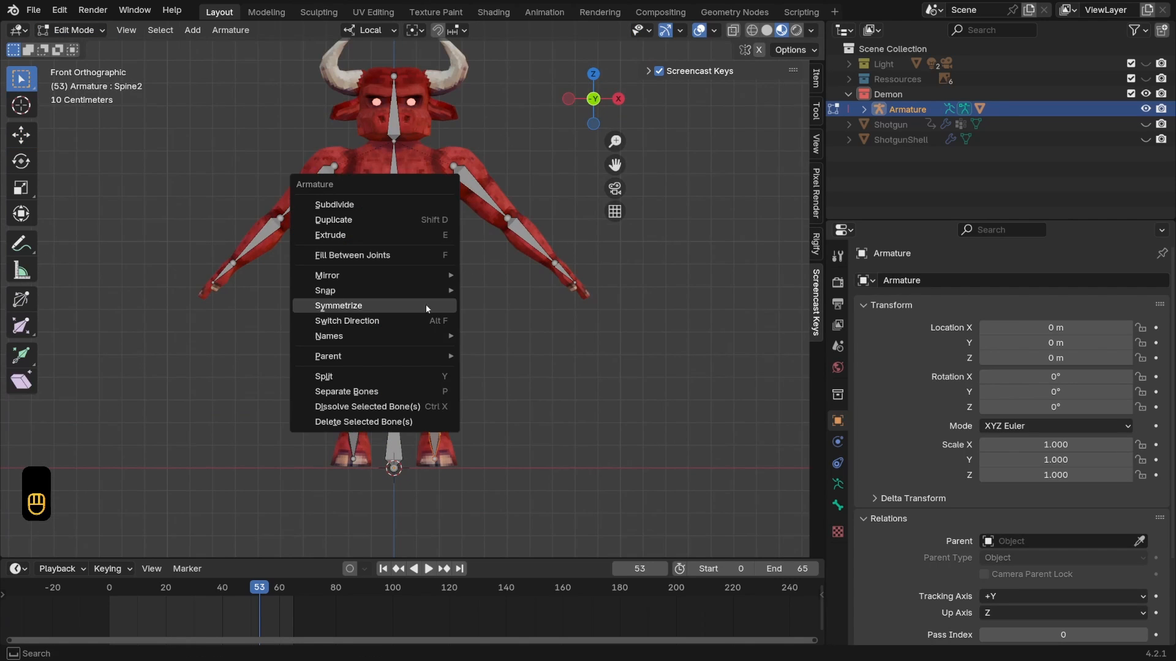
click(413, 309)
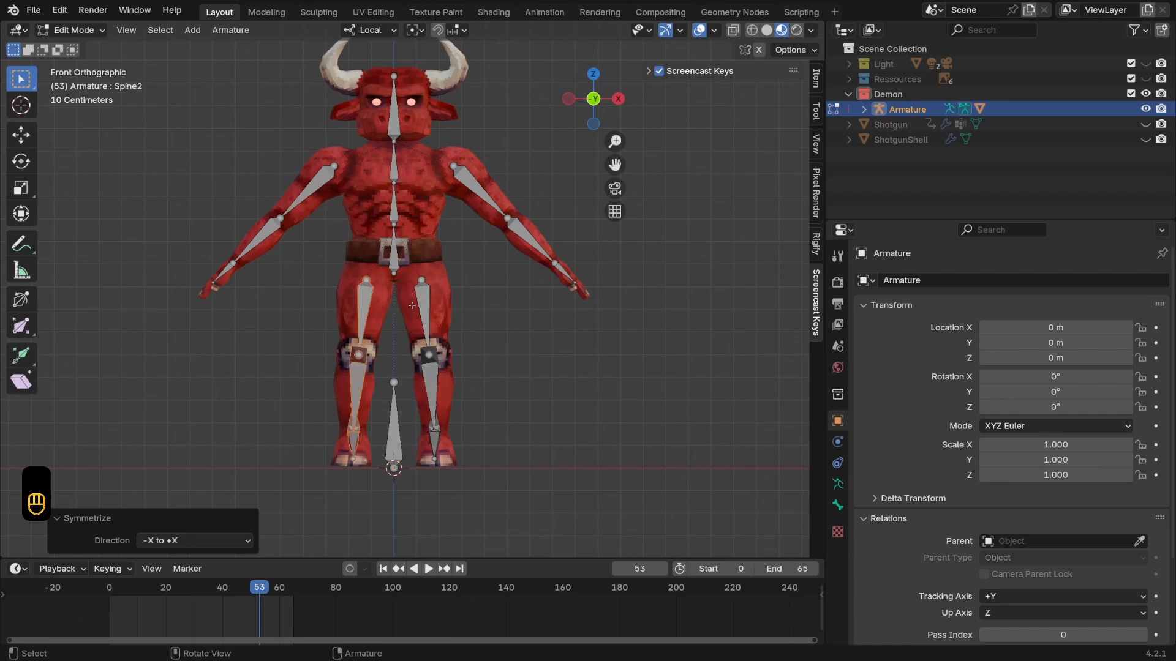
Select the Spine1 bone and return the armature to Pose Mode
middle_drag(476, 364, 384, 276)
click(404, 264)
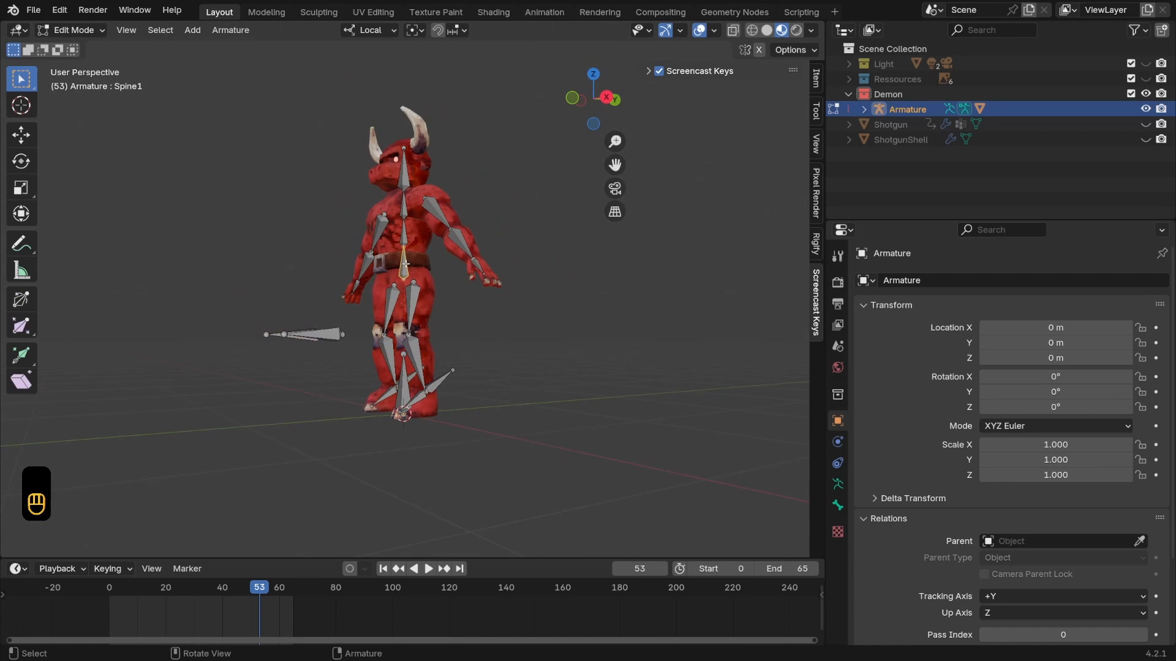
click(71, 30)
click(81, 81)
Test the IK on both legs by moving the Spine1 bone forward and down, and undo the movement
middle_drag(442, 267, 421, 280)
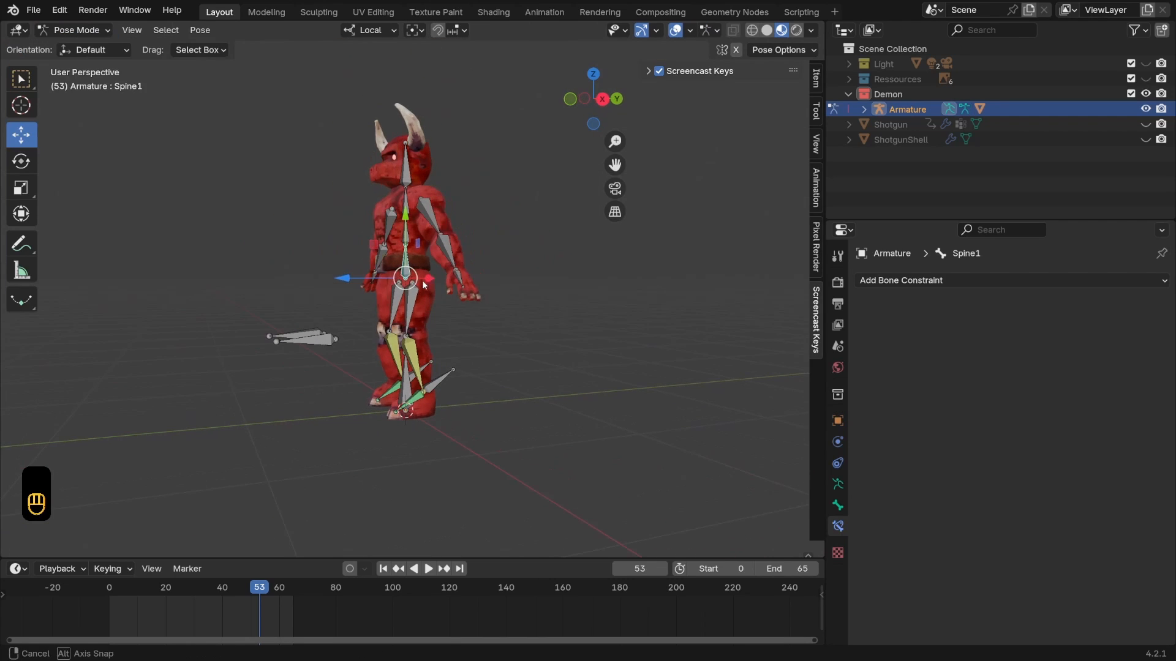
key(g)
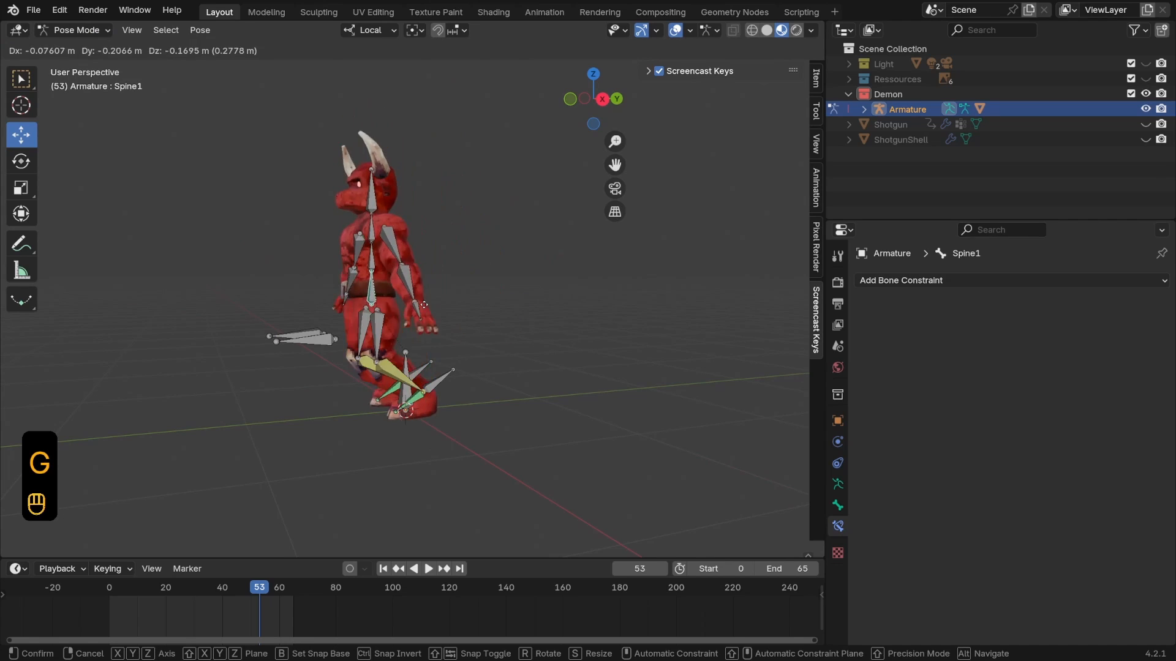
click(445, 378)
key(ctrl+z)
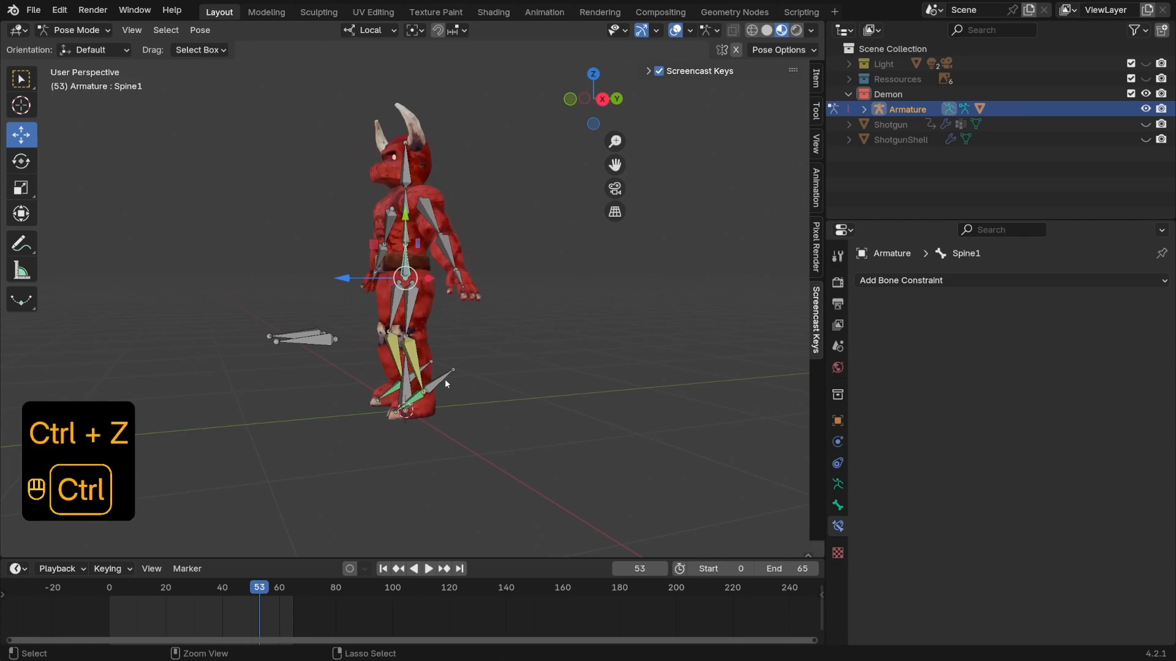
Test the right leg's IK by raising and rotating the IKTargetLegRight bone, and undo both changes
middle_drag(445, 379, 470, 368)
click(470, 370)
key(g)
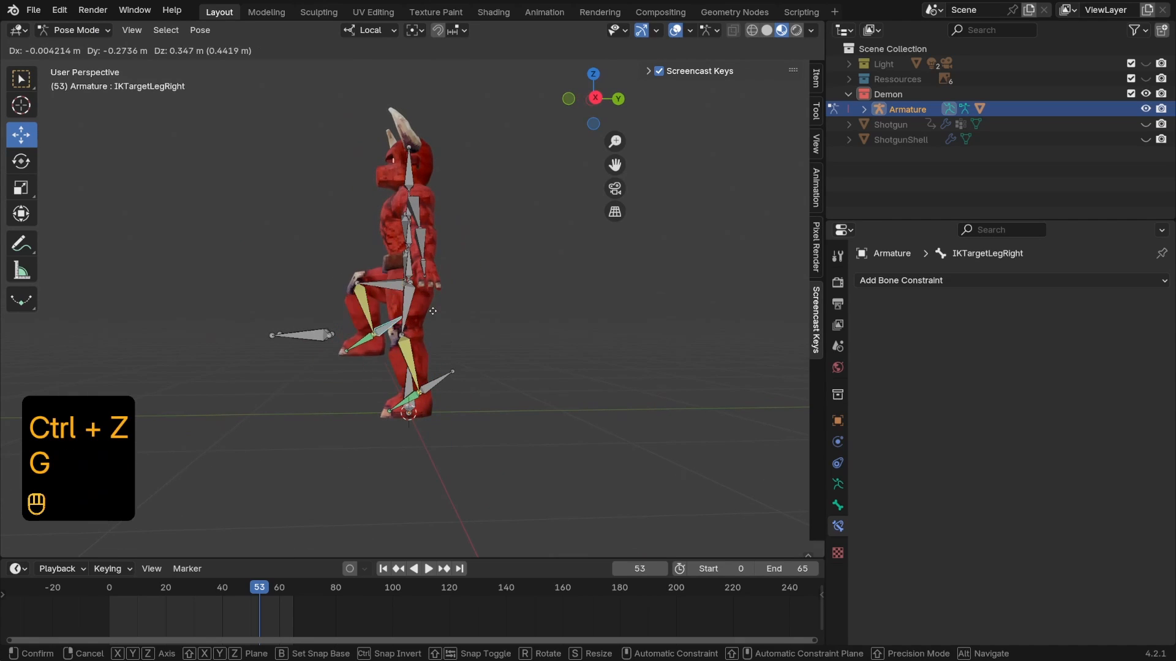
click(436, 316)
key(r)
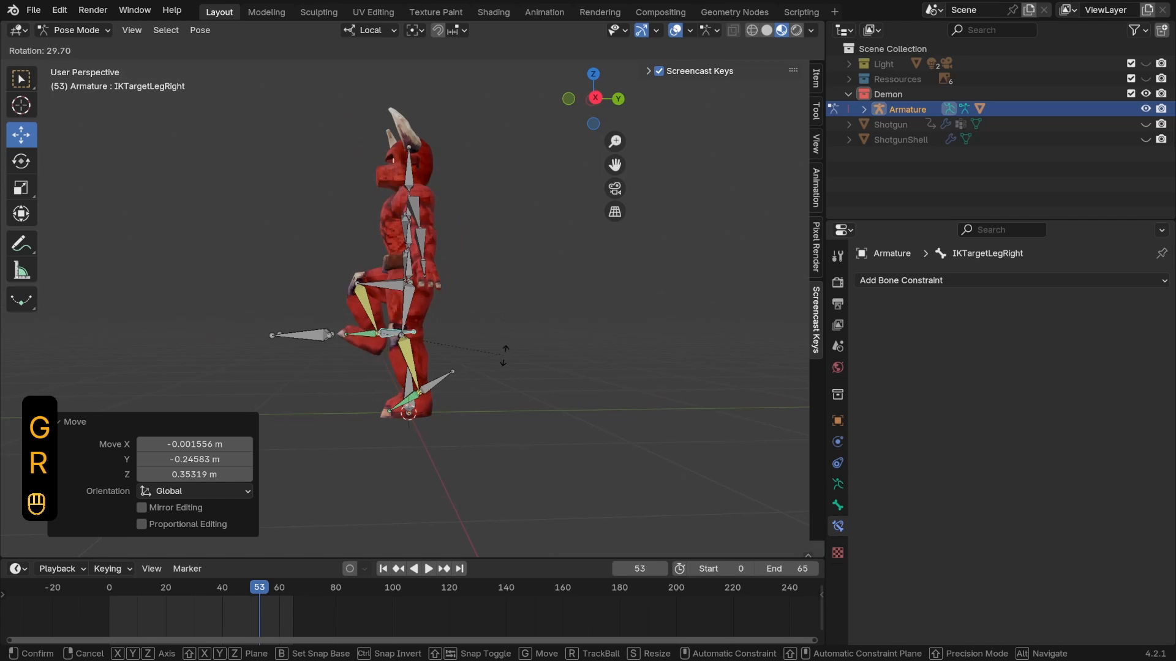
click(487, 337)
key(ctrl+z)
key(ctrl+z)
Select the demon's armature and open the Animation workspace with the Dope Sheet in Action Editor mode
middle_drag(457, 332, 545, 366)
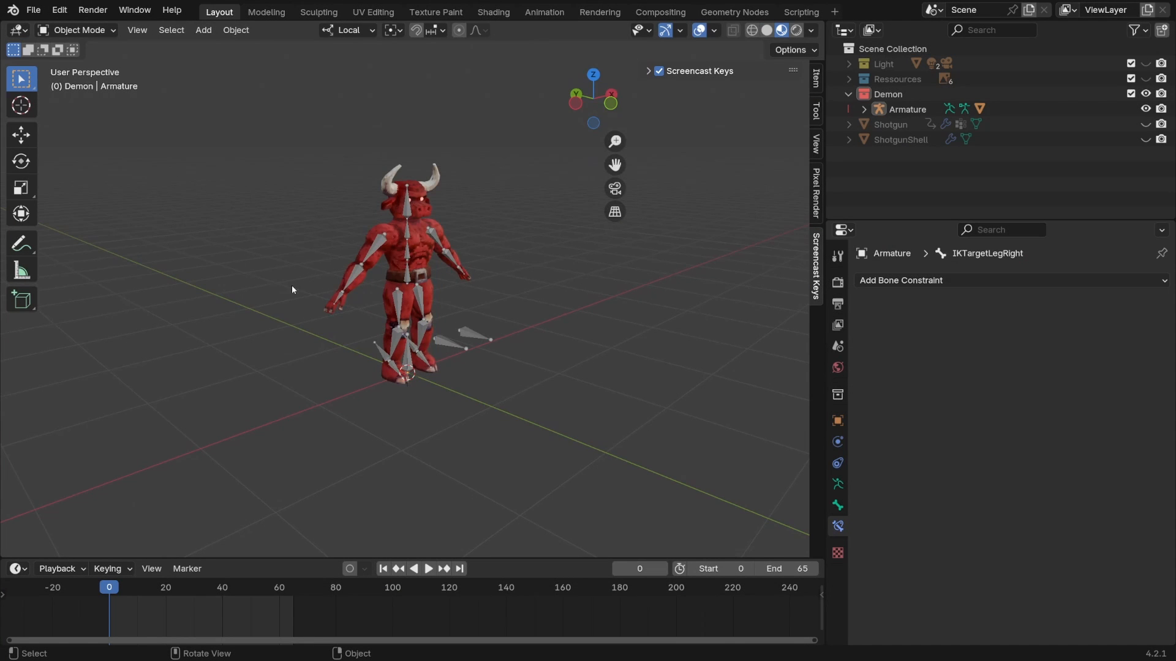
click(409, 254)
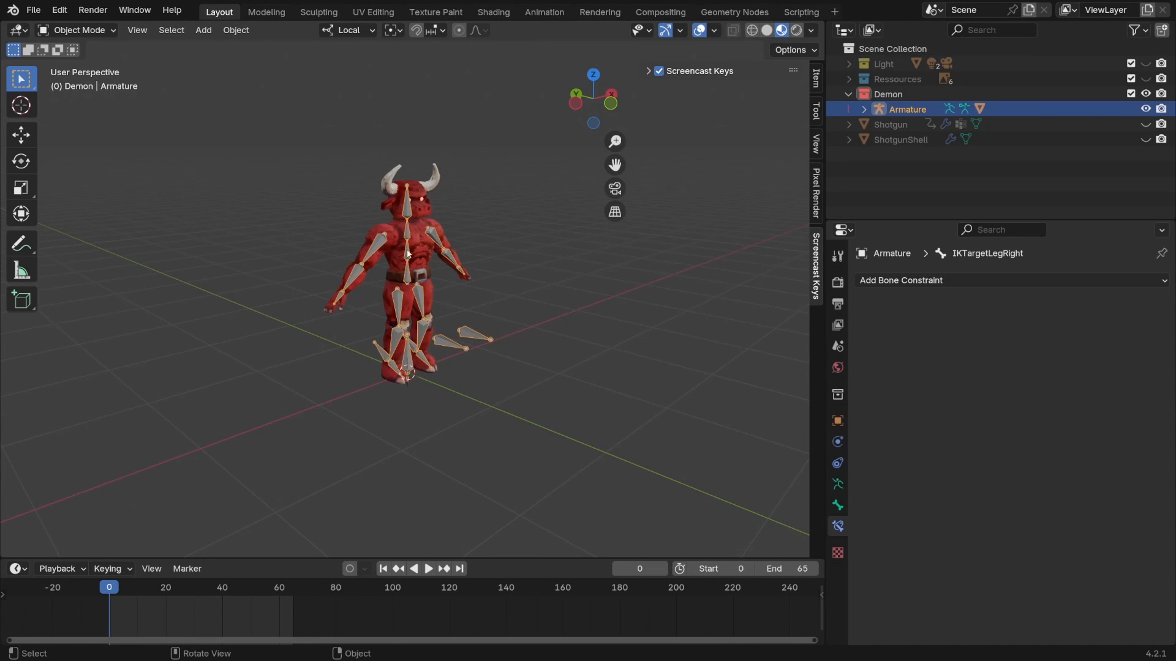
click(545, 12)
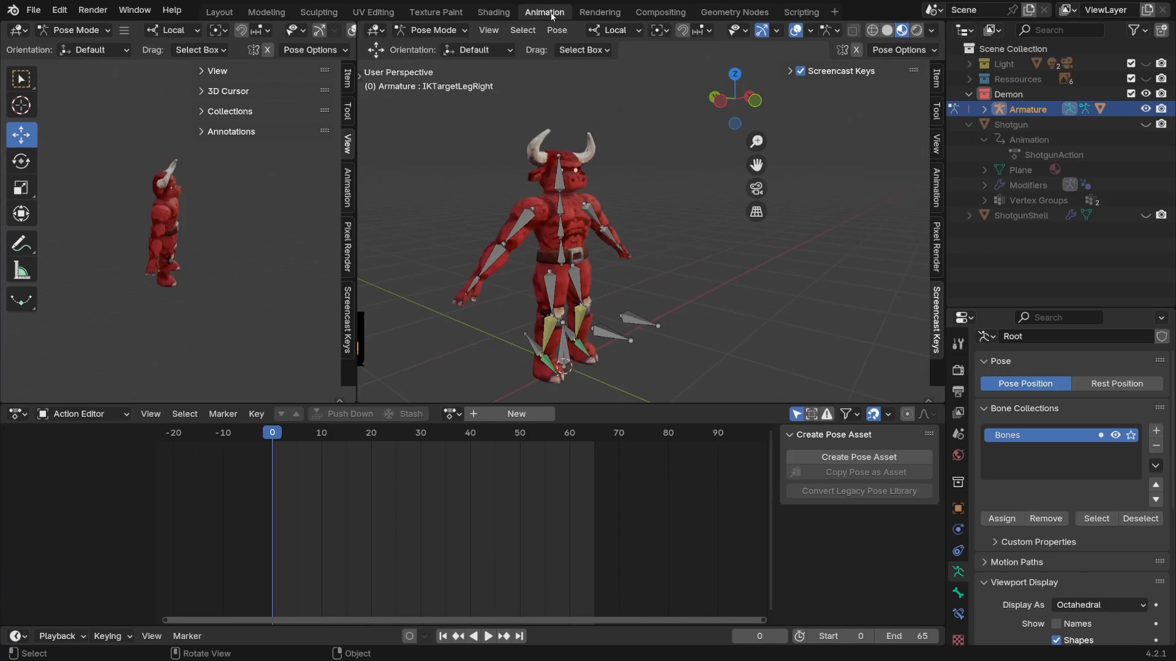
click(115, 414)
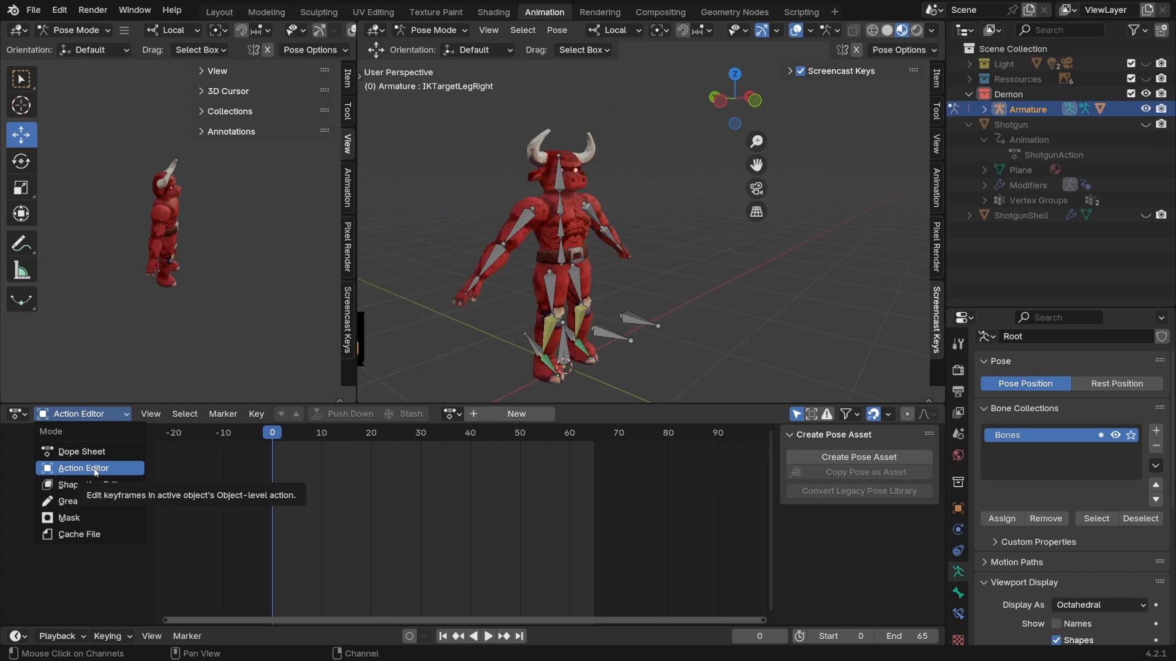
click(96, 469)
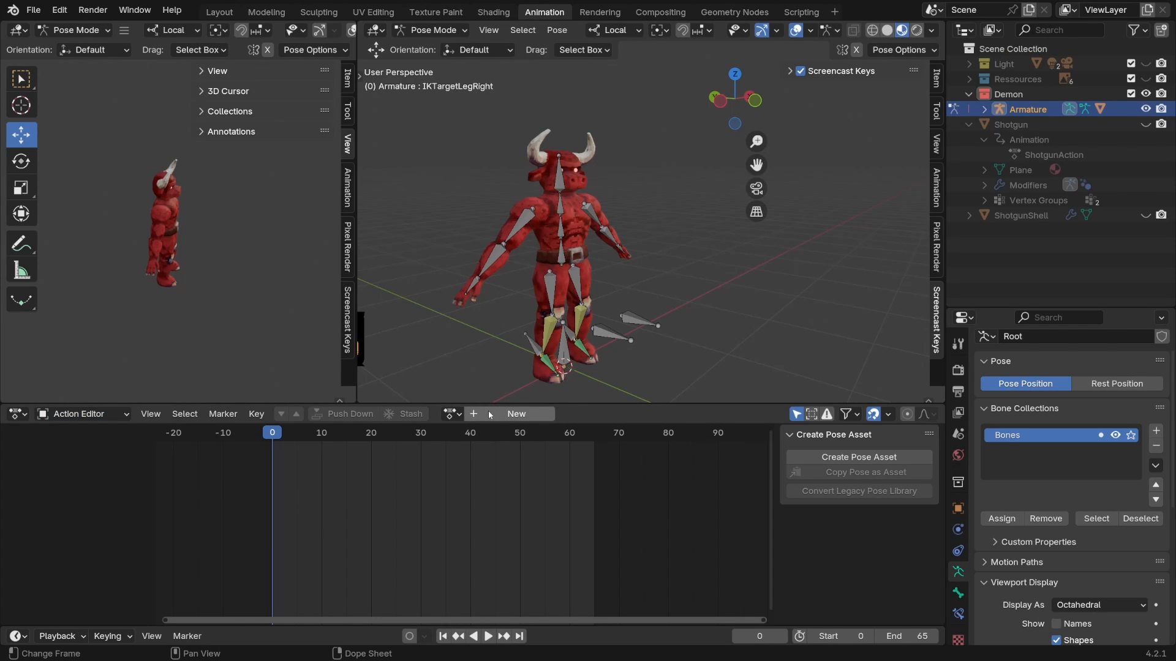
Create a new action for the armature and name it Idle
click(519, 414)
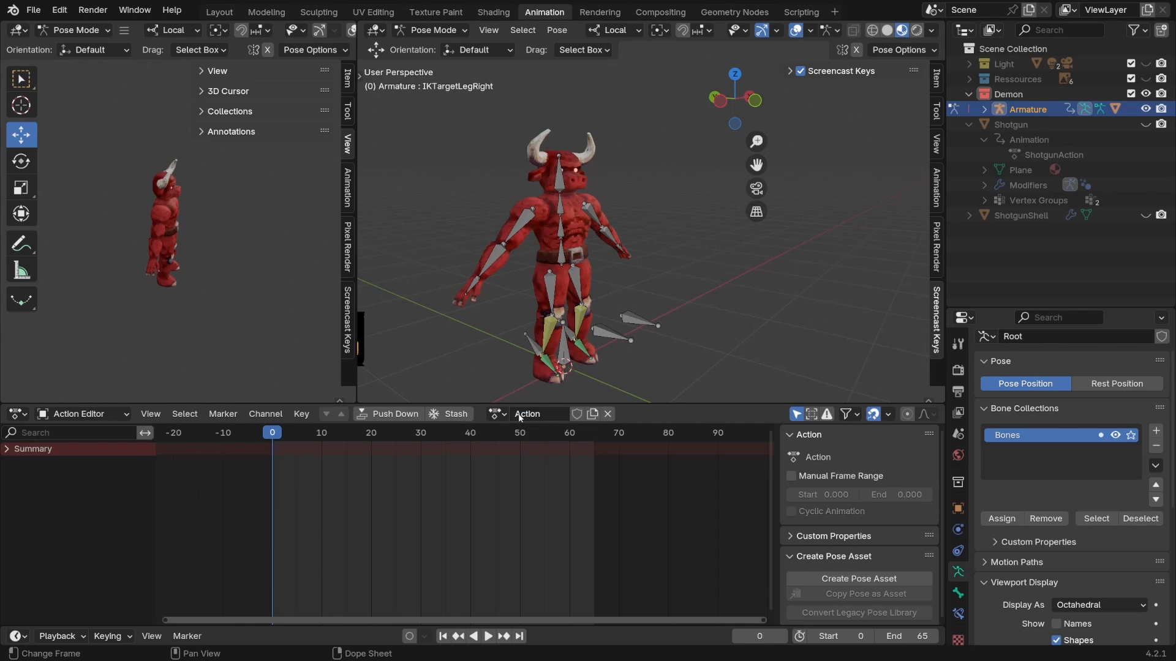
click(532, 413)
key(ctrl+BackSpace)
text(Idle)
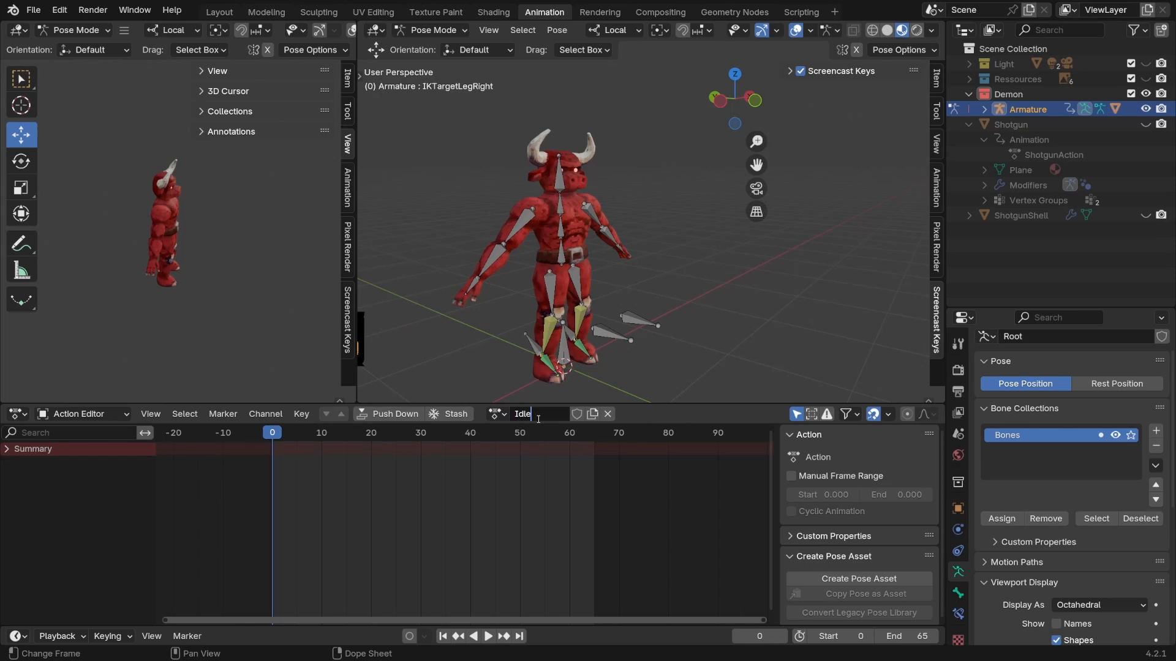
key(Return)
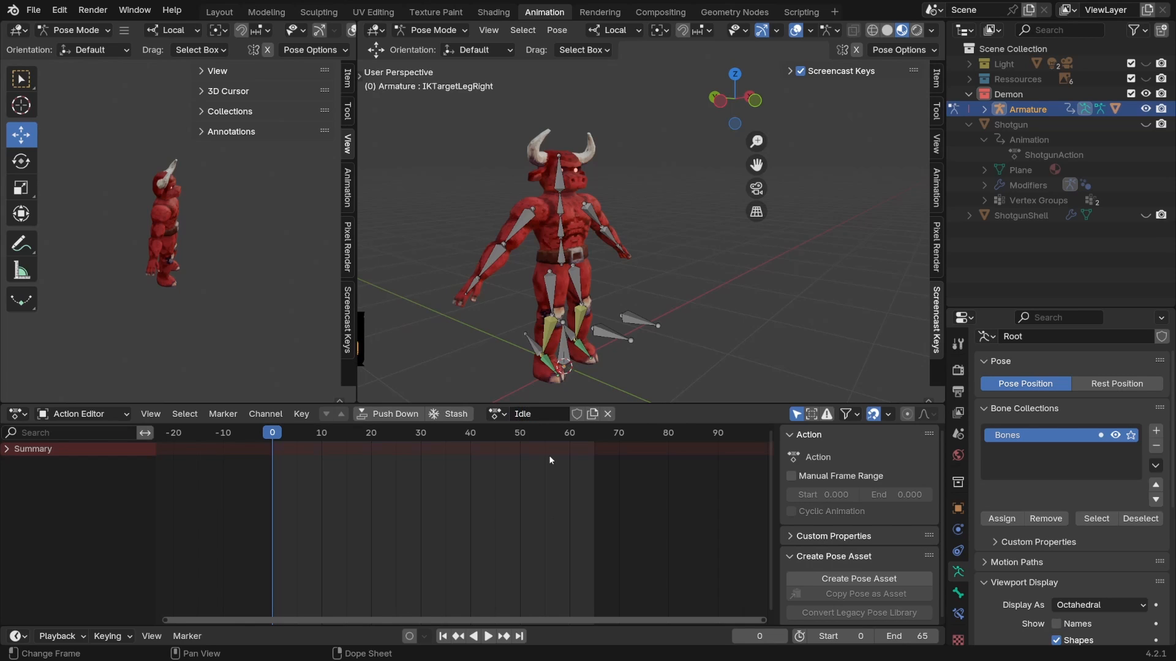
Enable the fake user on the Idle action
click(575, 419)
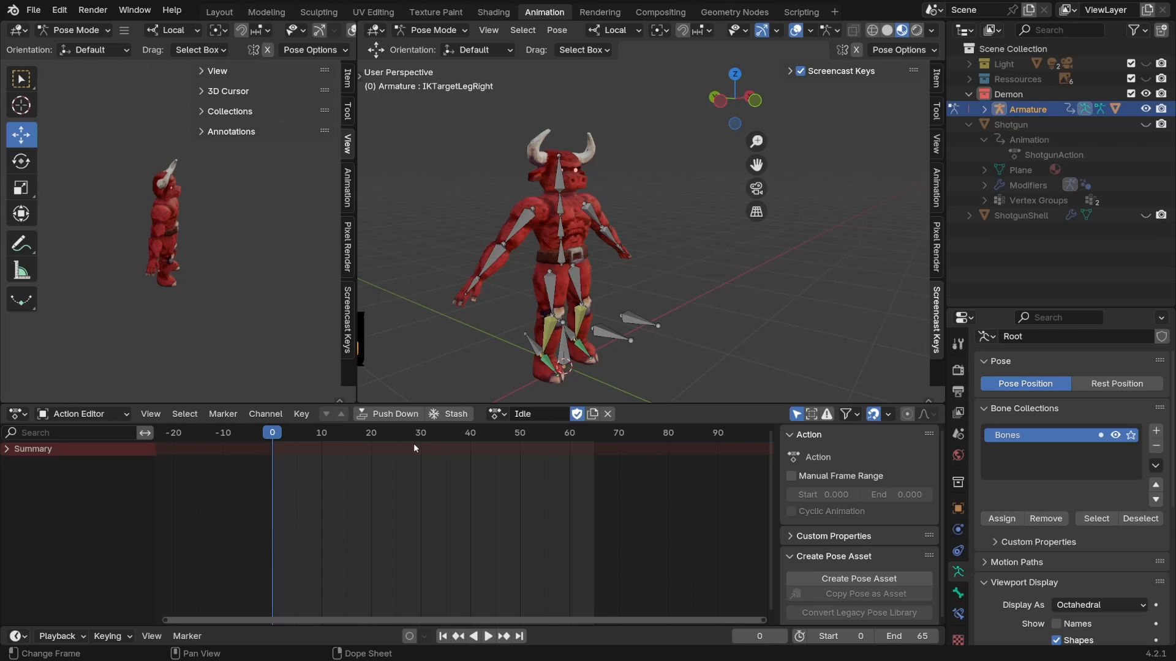
From the front, rotate the UpperArmLeft bone down toward the torso and adjust the LowerArmLeft bone so the arm hangs naturally
middle_drag(465, 343, 654, 173)
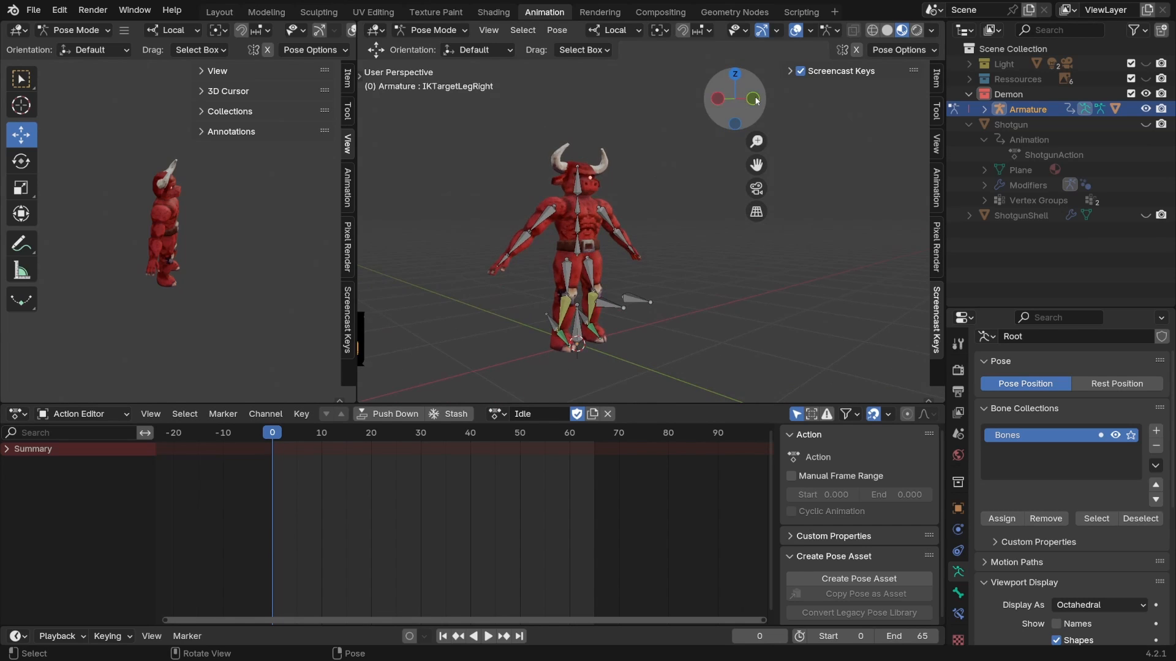
click(732, 100)
click(710, 99)
scroll(633, 209, up, 4)
click(633, 208)
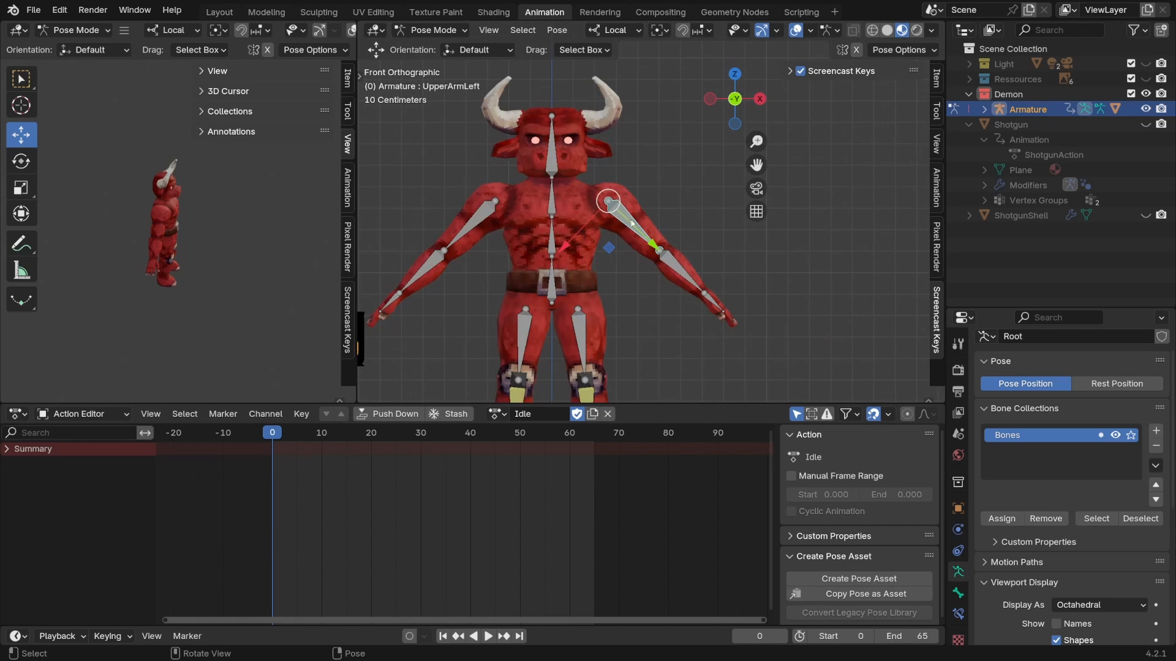
shift+middle_drag(663, 274, 669, 274)
key(r)
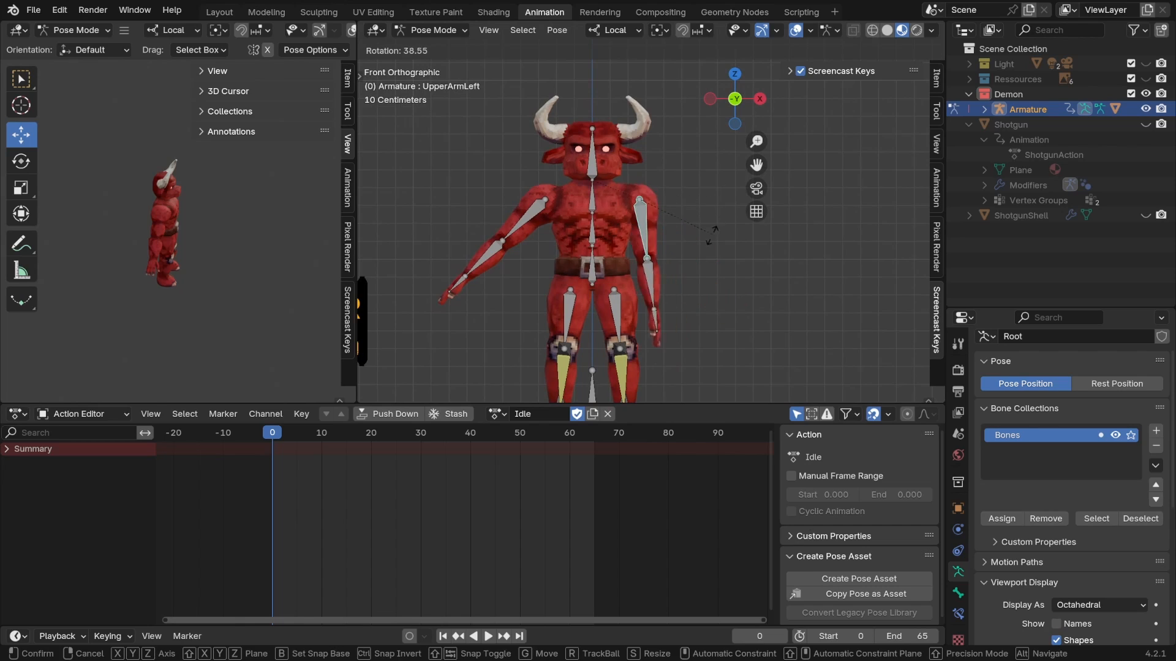
click(702, 226)
click(666, 274)
key(r)
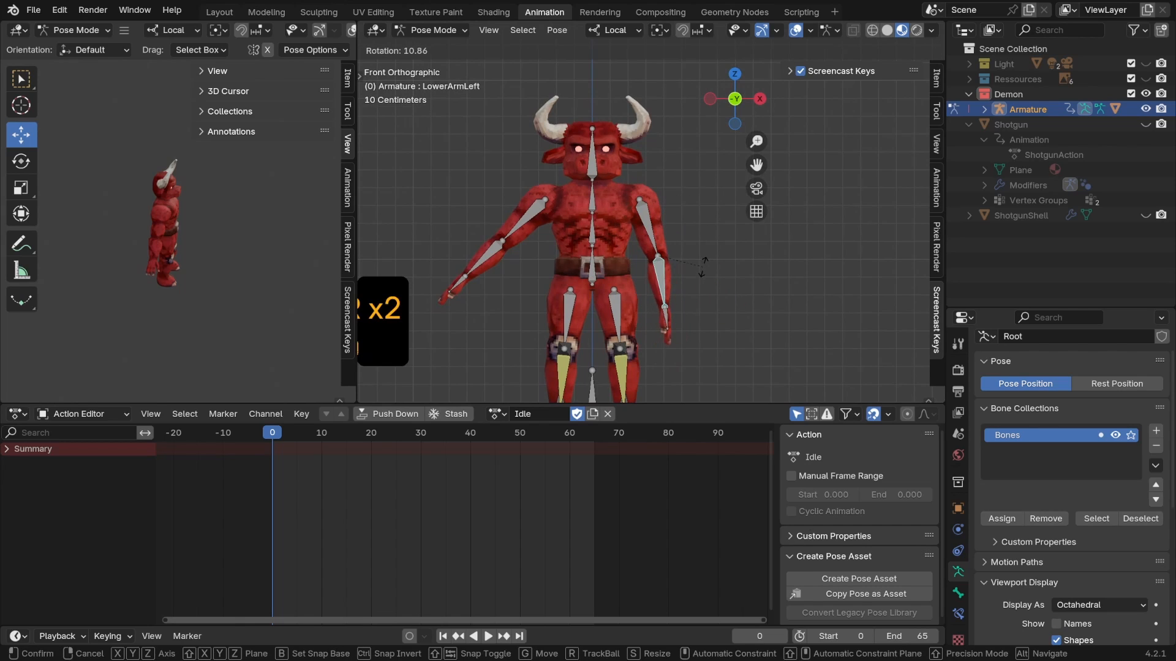
click(701, 275)
Rotate the UpperArmRight bone down toward the torso and adjust the LowerArmRight bone to match the other arm
click(525, 215)
key(r)
click(638, 159)
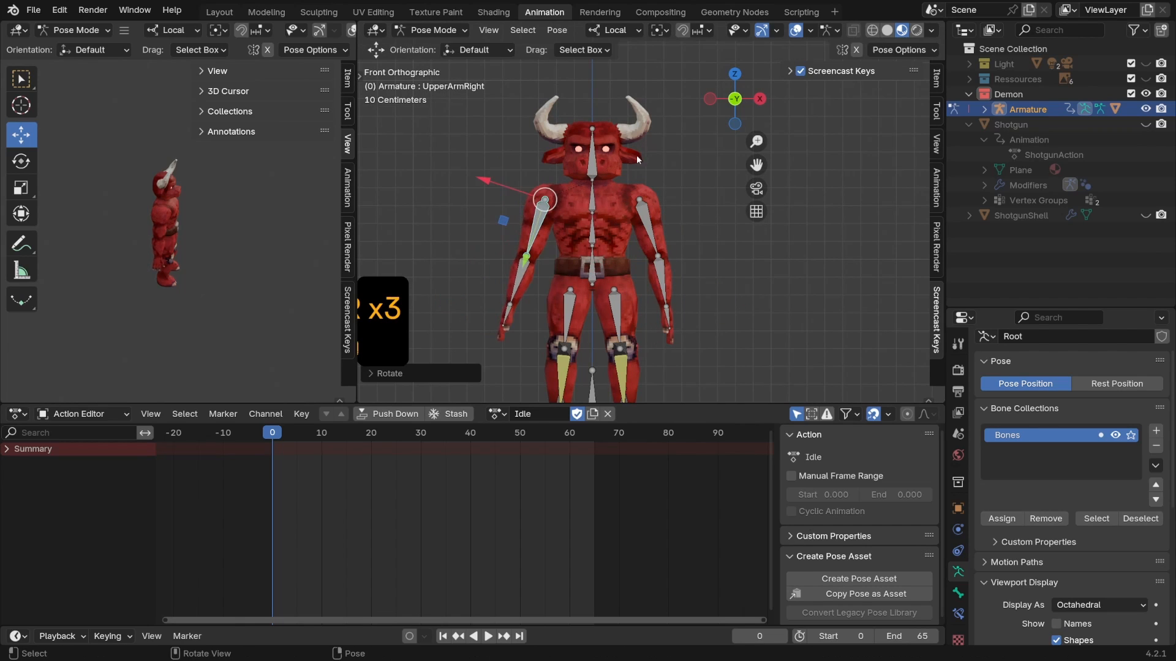
click(526, 277)
key(r)
click(619, 254)
Select the HandRight bone and enable Auto IK in the pose options
middle_drag(619, 254, 708, 271)
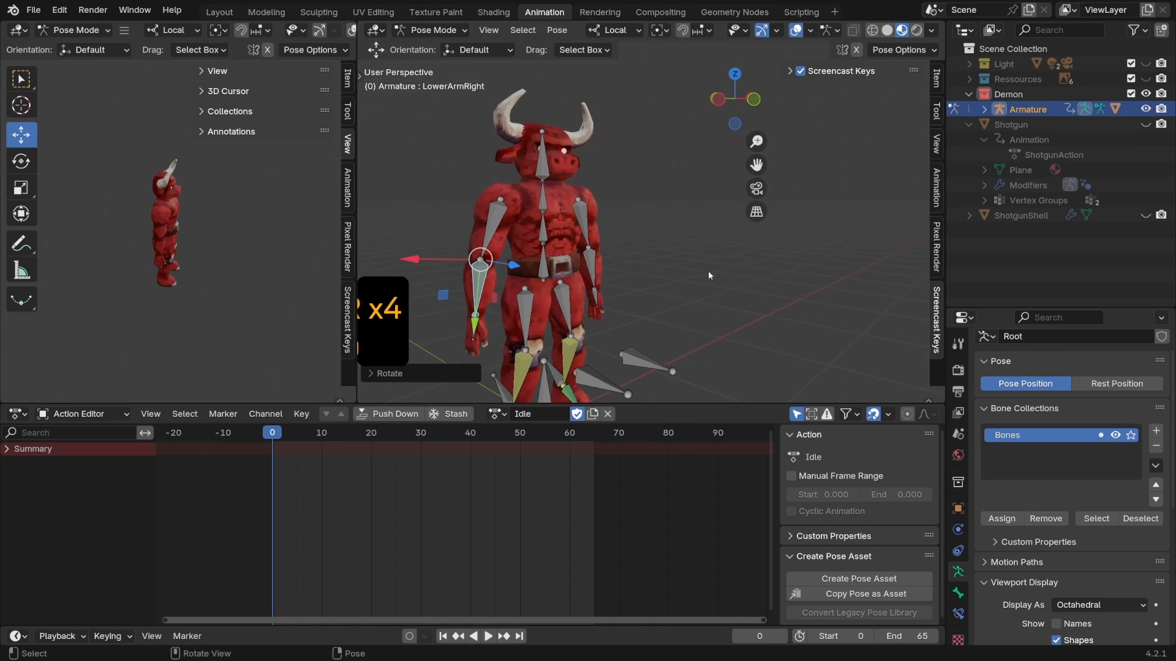
click(720, 105)
click(550, 313)
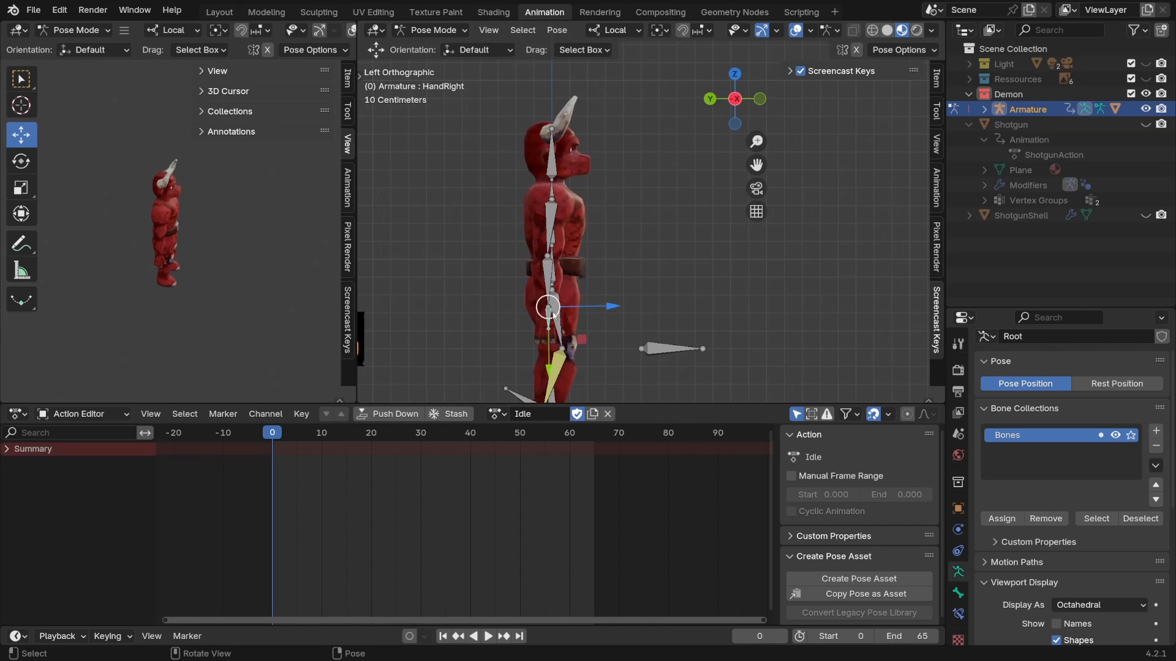
middle_drag(655, 318, 415, 307)
scroll(708, 308, down, 2)
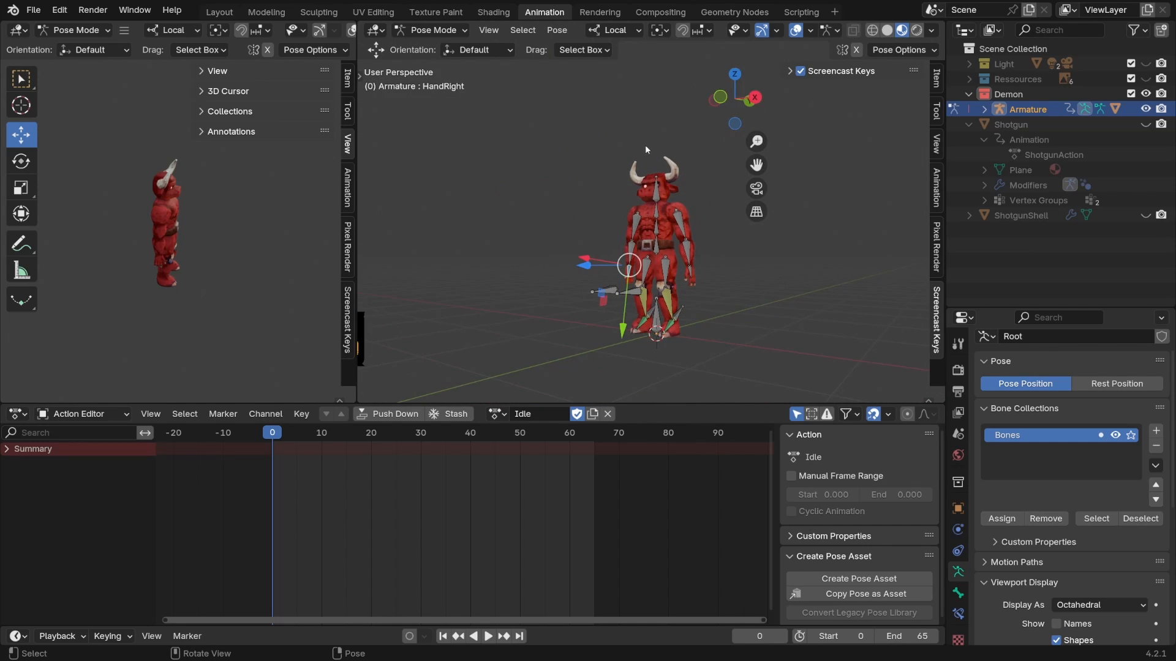
middle_drag(648, 149, 735, 147)
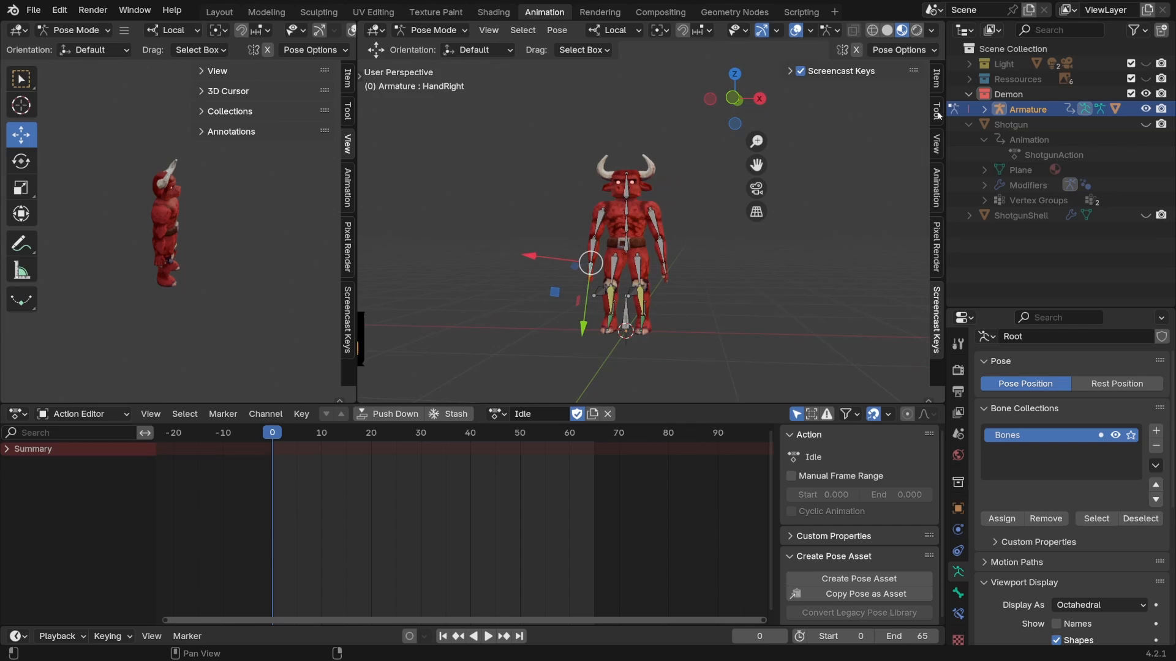
click(937, 113)
click(790, 115)
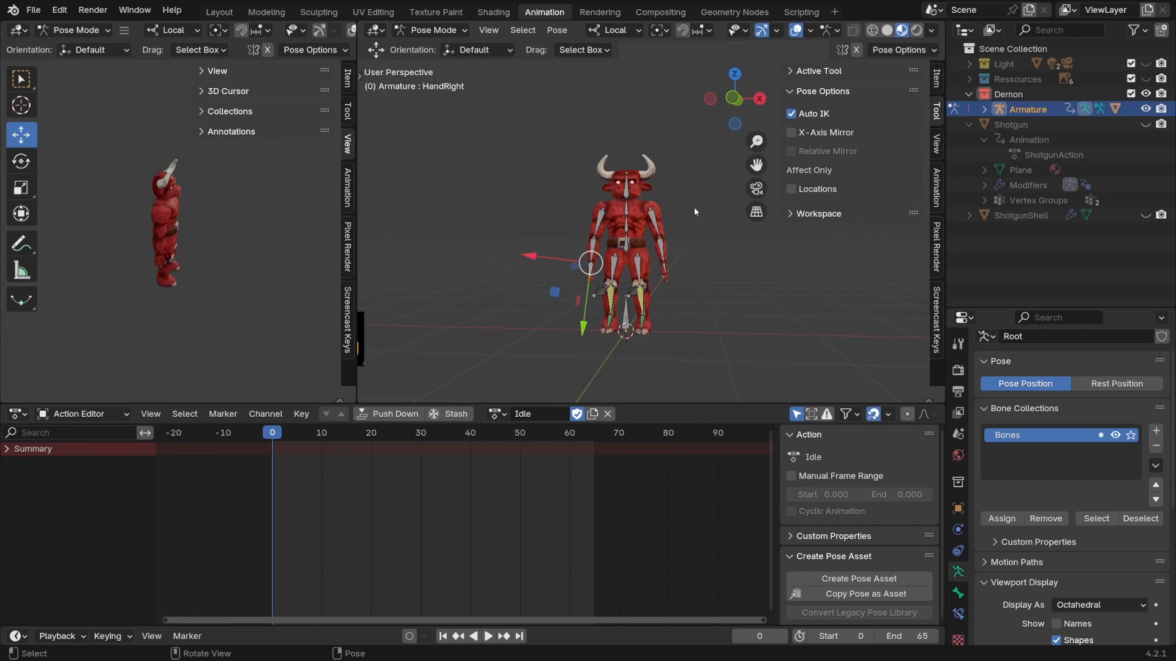
In side view, move the HandRight bone about 0.25 m forward and 0.12 m up to bend the right arm
middle_drag(613, 213, 714, 239)
click(733, 100)
scroll(557, 338, up, 1)
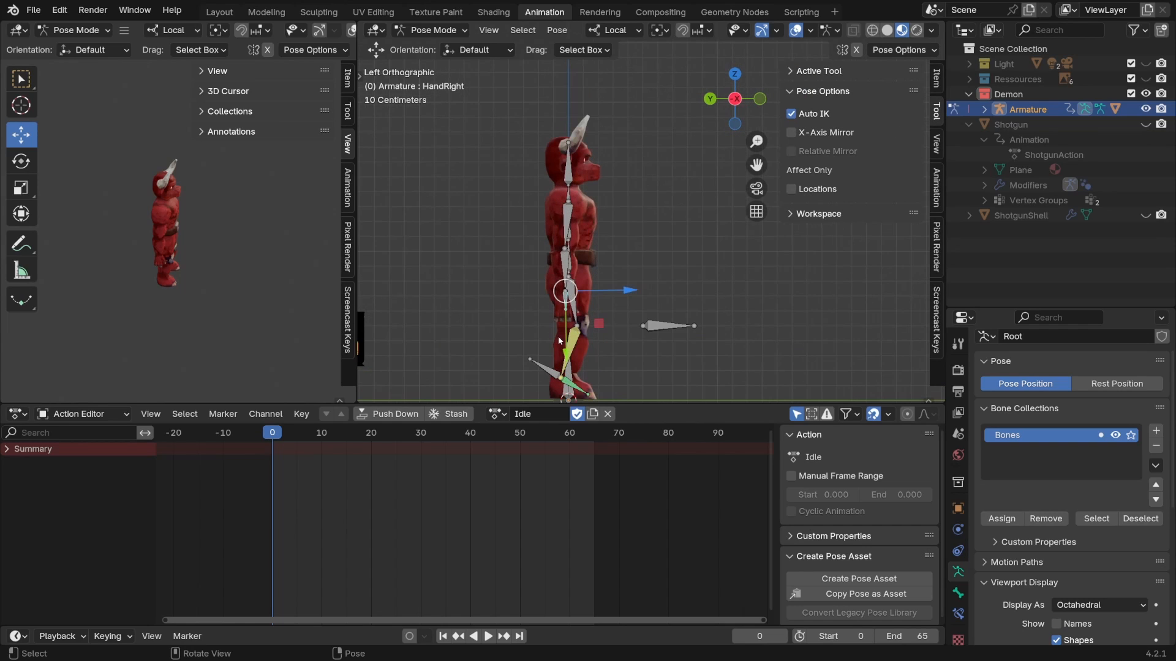
key(g)
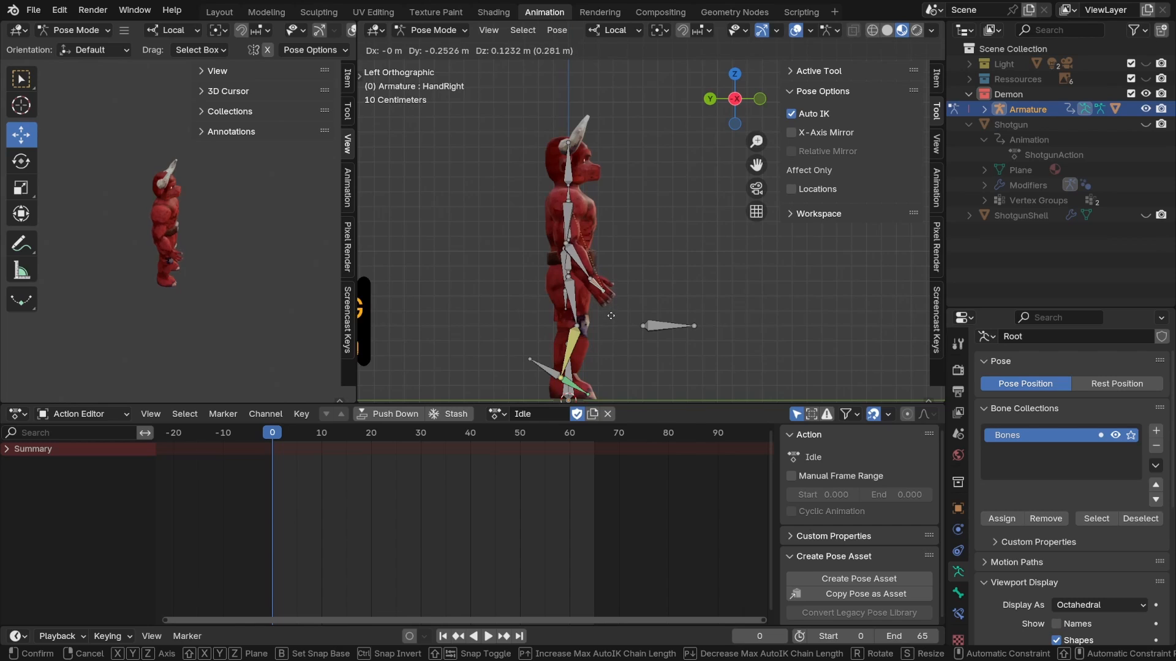
click(622, 297)
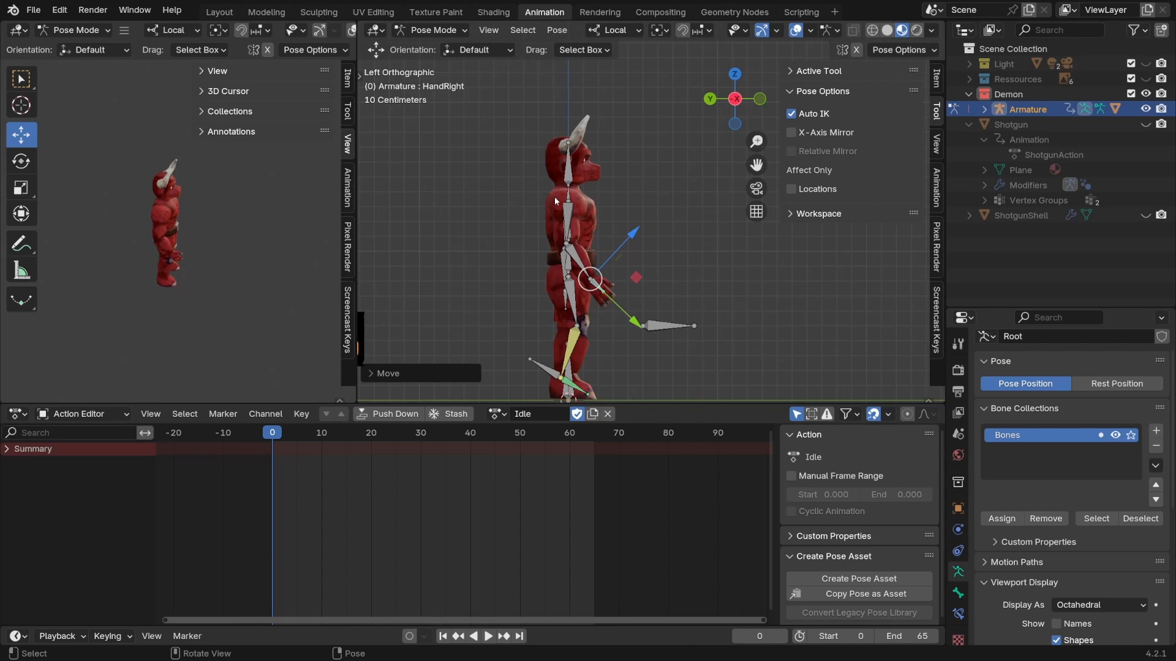
Select the HandLeft bone and move it forward and up in side view to bend the left arm
scroll(564, 328, down, 3)
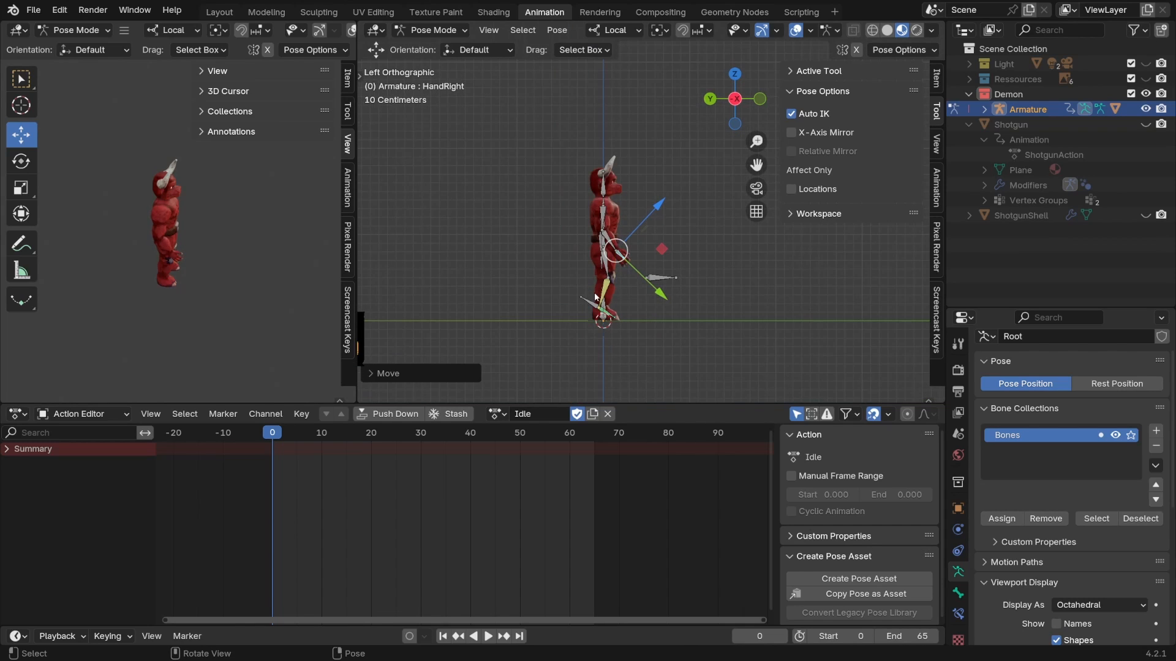
scroll(628, 285, up, 2)
middle_drag(615, 276, 484, 278)
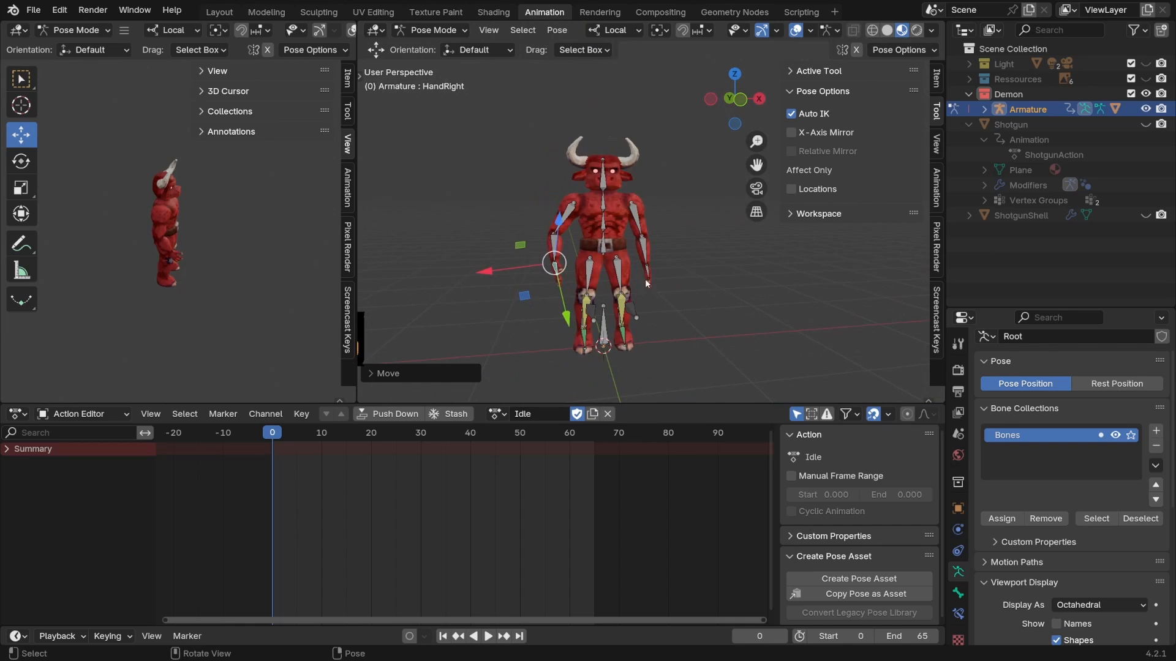
click(645, 275)
click(711, 100)
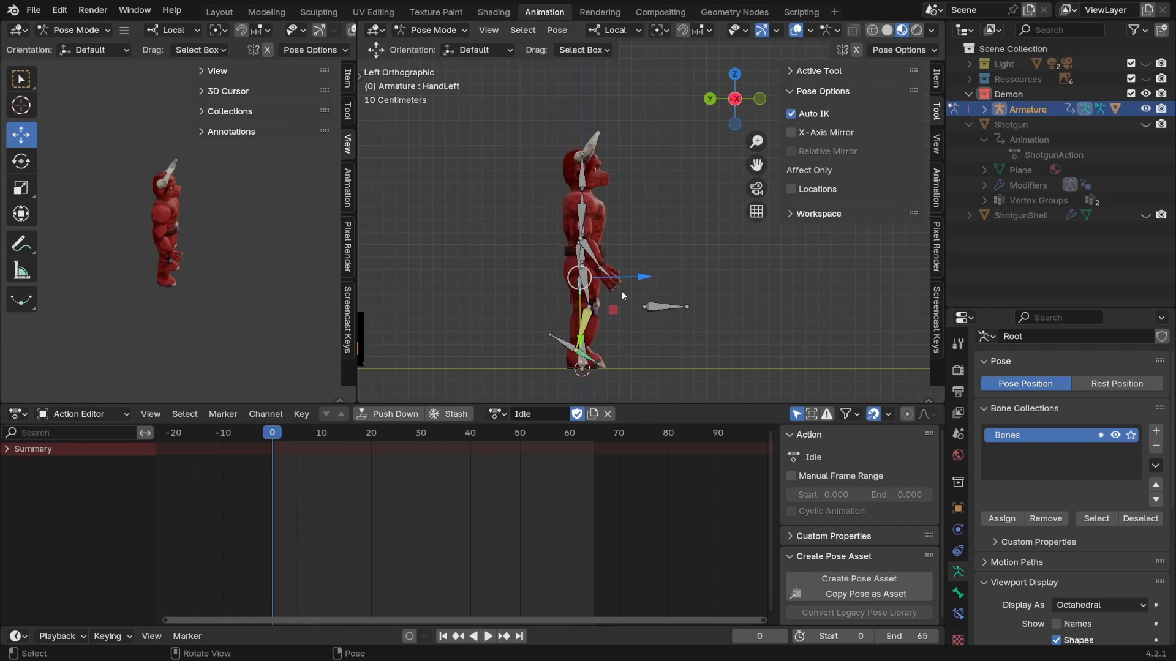
key(g)
click(652, 276)
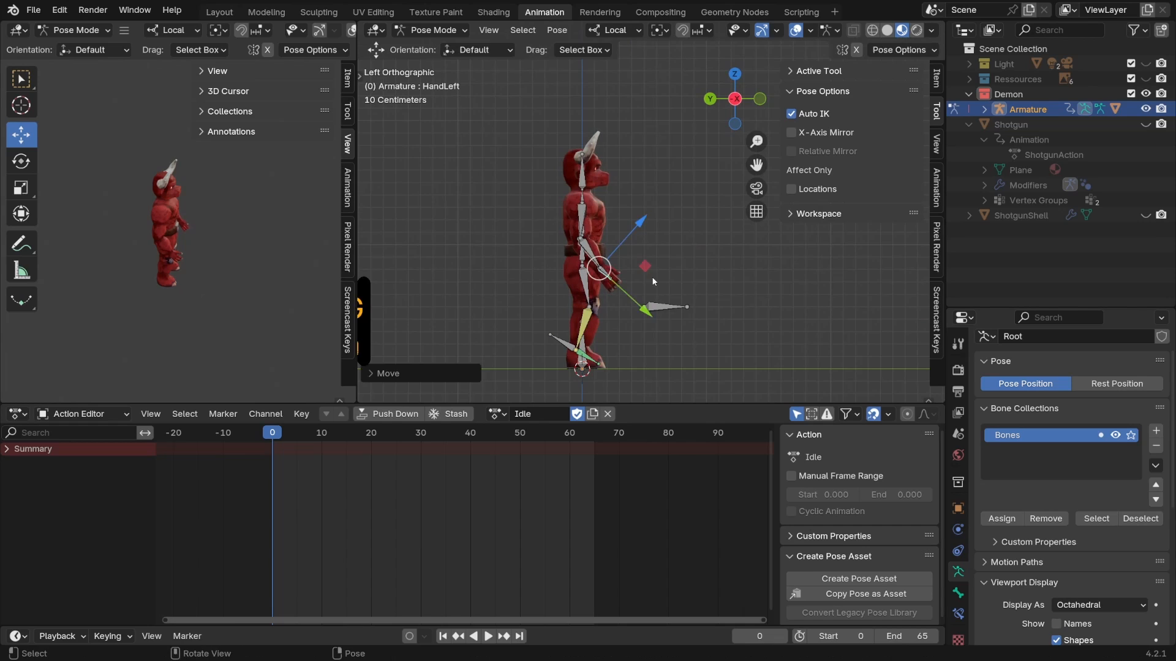
Adjust the bent arm with a rotation and move the HandLeft bone slightly back and down in side view
click(606, 274)
key(r)
click(664, 262)
key(g)
middle_drag(658, 269, 619, 270)
click(600, 270)
click(729, 100)
key(g)
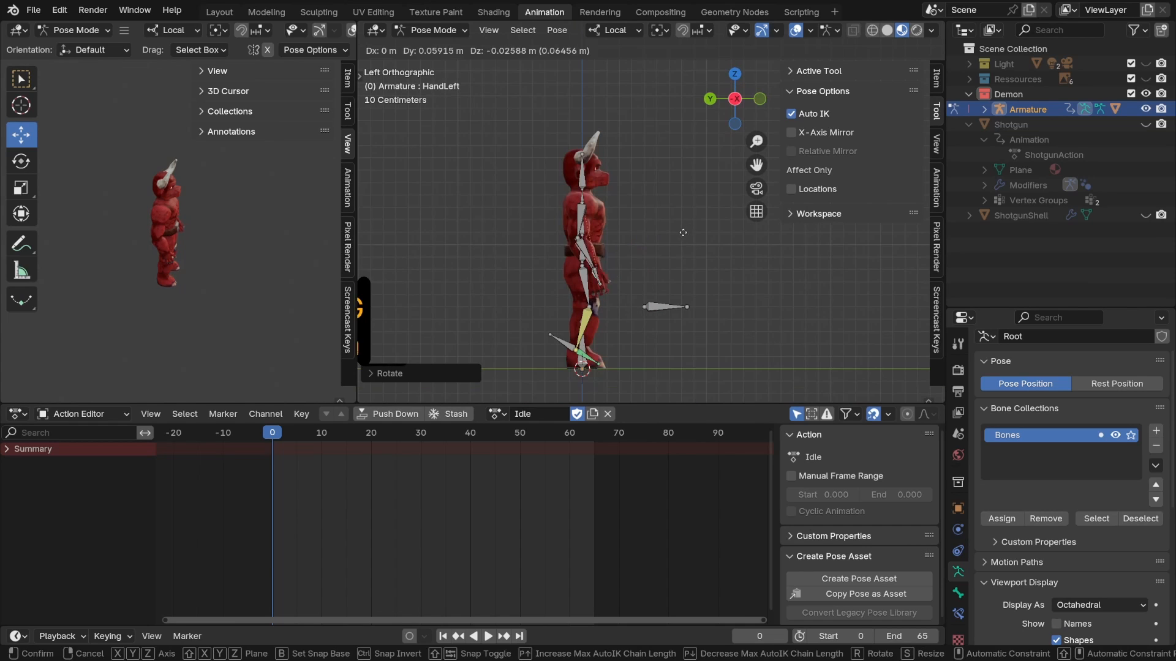
click(683, 233)
Fine-tune the hand positions from the side so both arms hang slightly bent in front of the hips
click(600, 275)
key(g)
click(655, 270)
middle_drag(704, 276, 771, 286)
key(g)
click(676, 300)
click(675, 300)
key(g)
click(681, 294)
In side view, rotate the Spine2 bone slightly and tilt the Head bone
click(553, 231)
key(r)
click(647, 210)
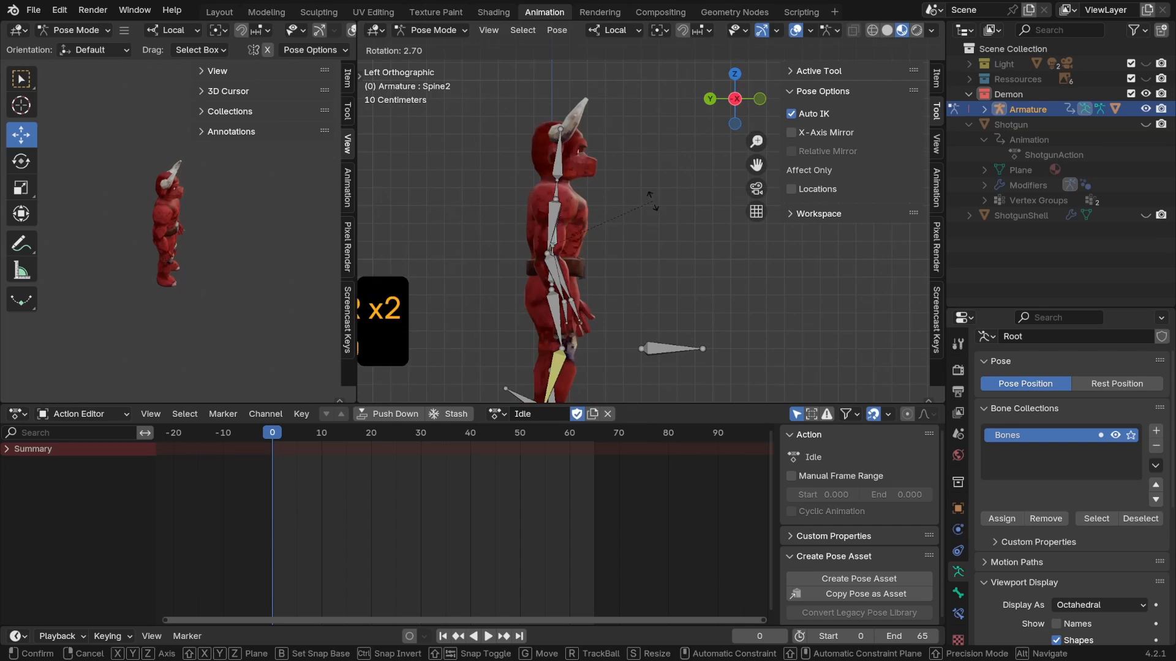
click(654, 169)
Select all bones, enlarge the 3D viewport and insert a keyframe for the pose at frame 0
middle_drag(654, 169, 608, 238)
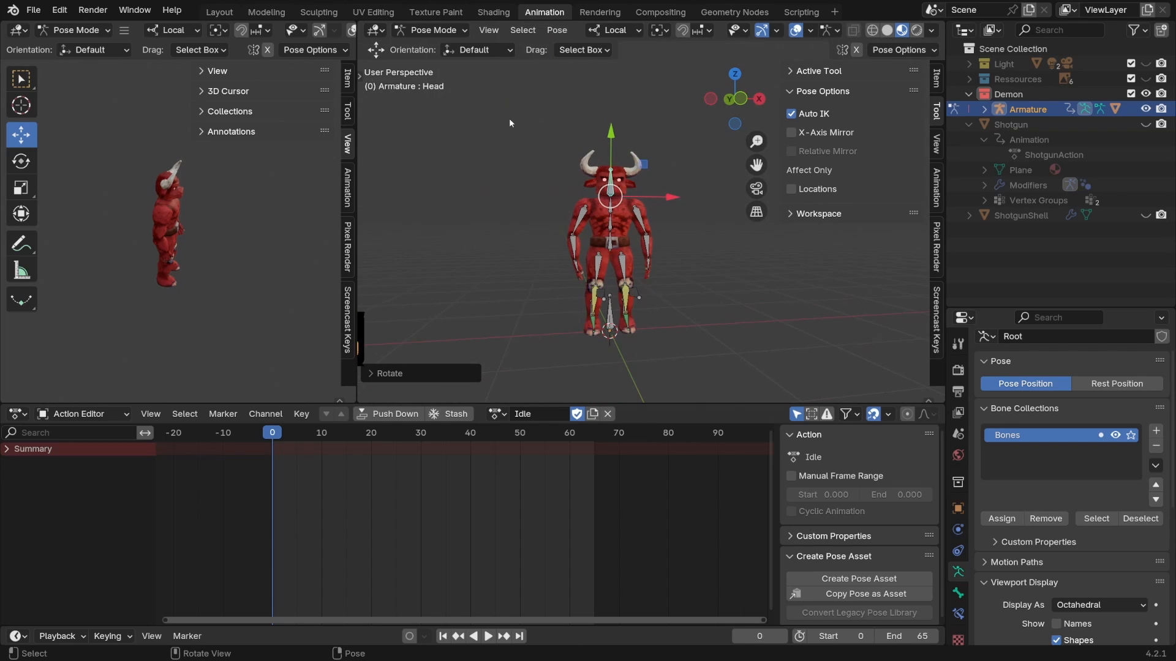
middle_drag(539, 147, 670, 218)
key(a)
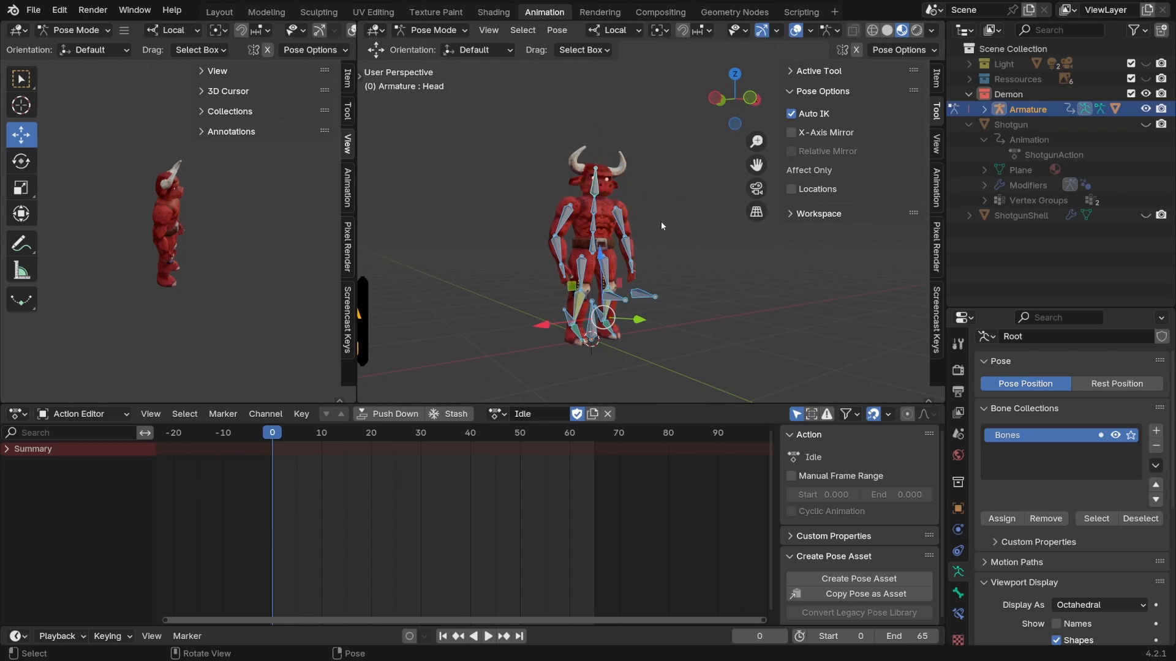
scroll(655, 257, up, 2)
drag(651, 402, 631, 510)
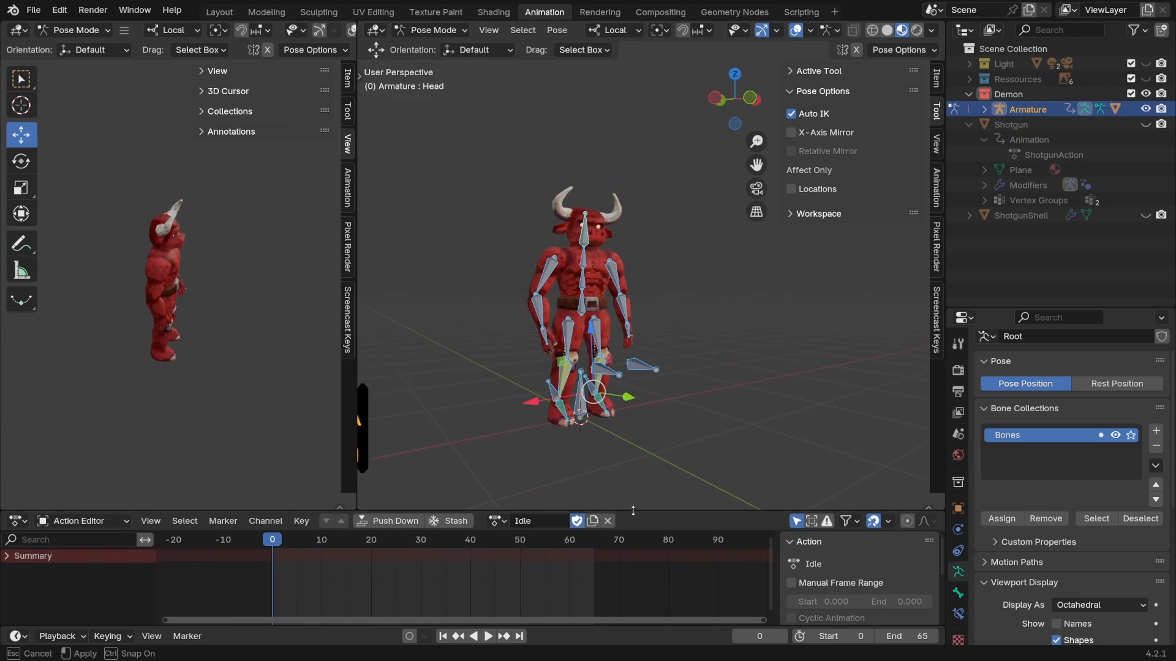
key(i)
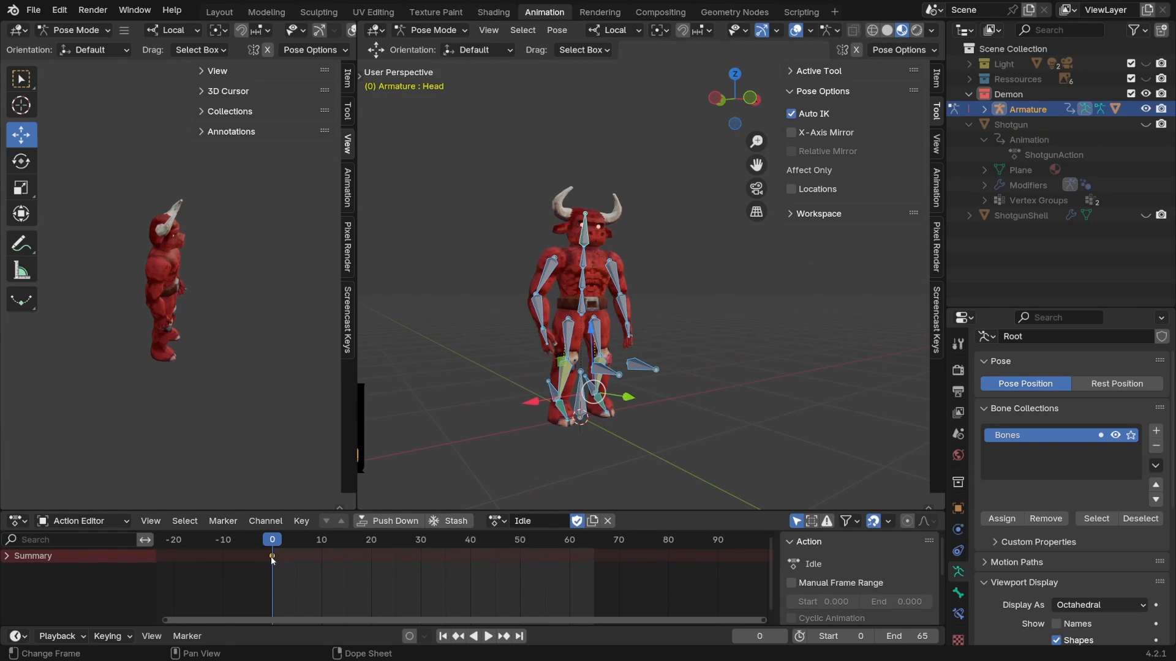
At frame 30, rotate the lower spine and Spine2 bones slightly backward in side view
key(space)
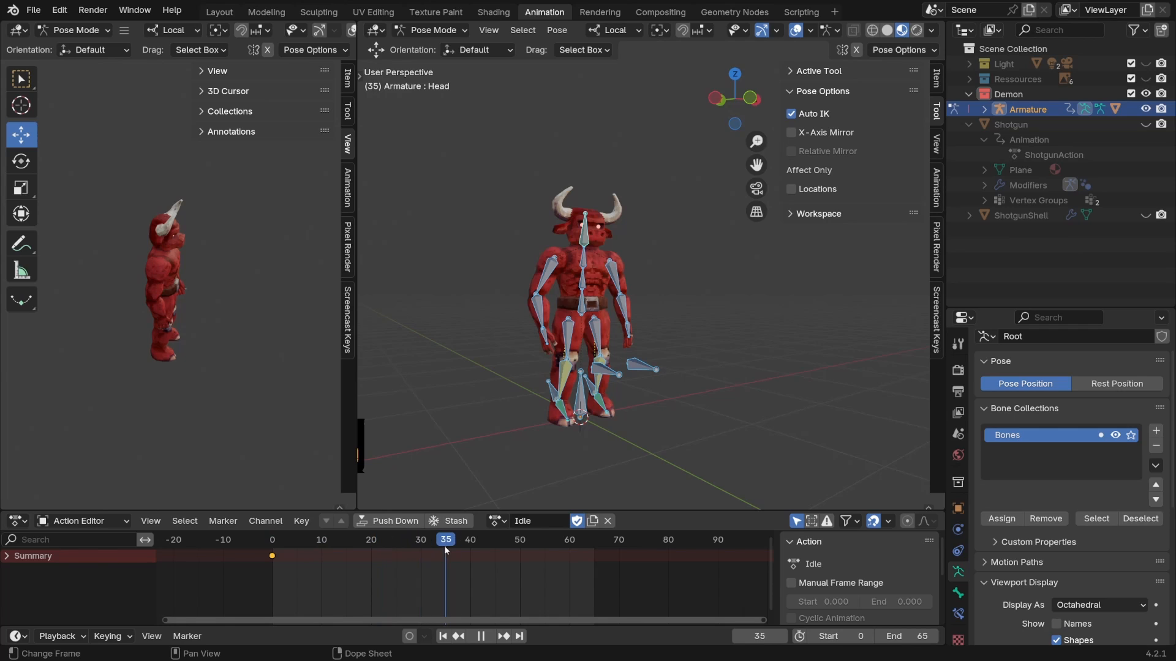
drag(424, 551, 418, 550)
key(space)
alt+middle_drag(674, 316, 690, 213)
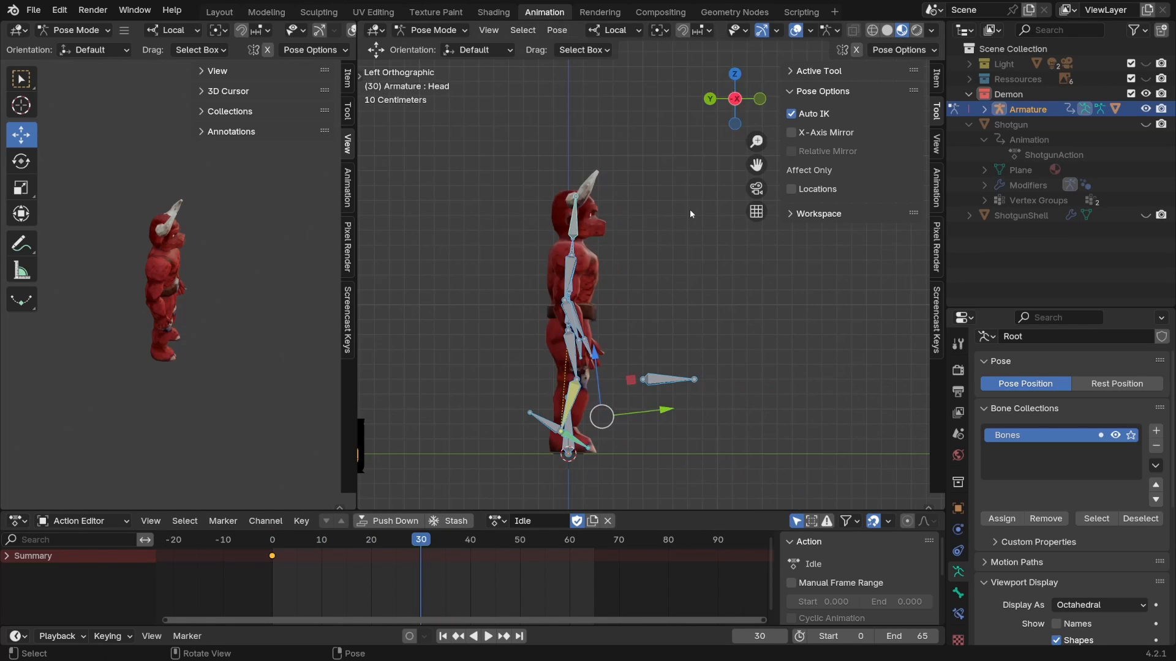
click(578, 322)
click(570, 324)
key(r)
click(568, 275)
key(r)
click(637, 288)
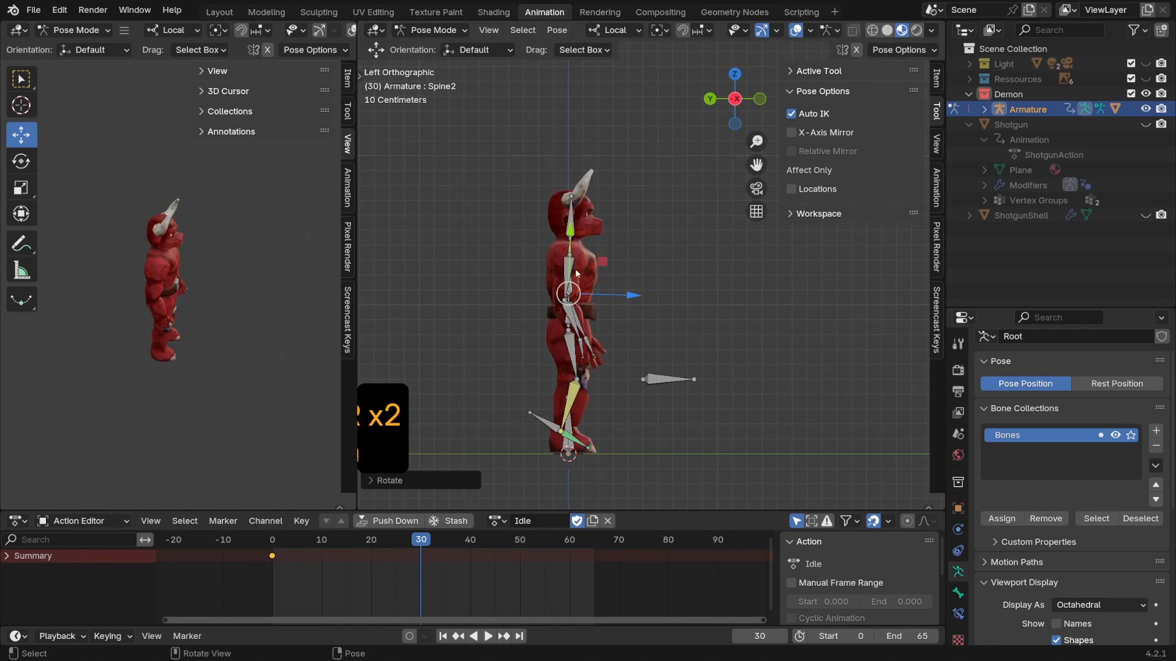
In front view, rotate the right upper arm slightly and shift both hands, raising the HandLeft bone about 0.02 m
alt+middle_drag(637, 288, 597, 287)
click(552, 276)
key(r)
click(718, 249)
click(543, 347)
key(g)
click(542, 343)
click(660, 344)
key(g)
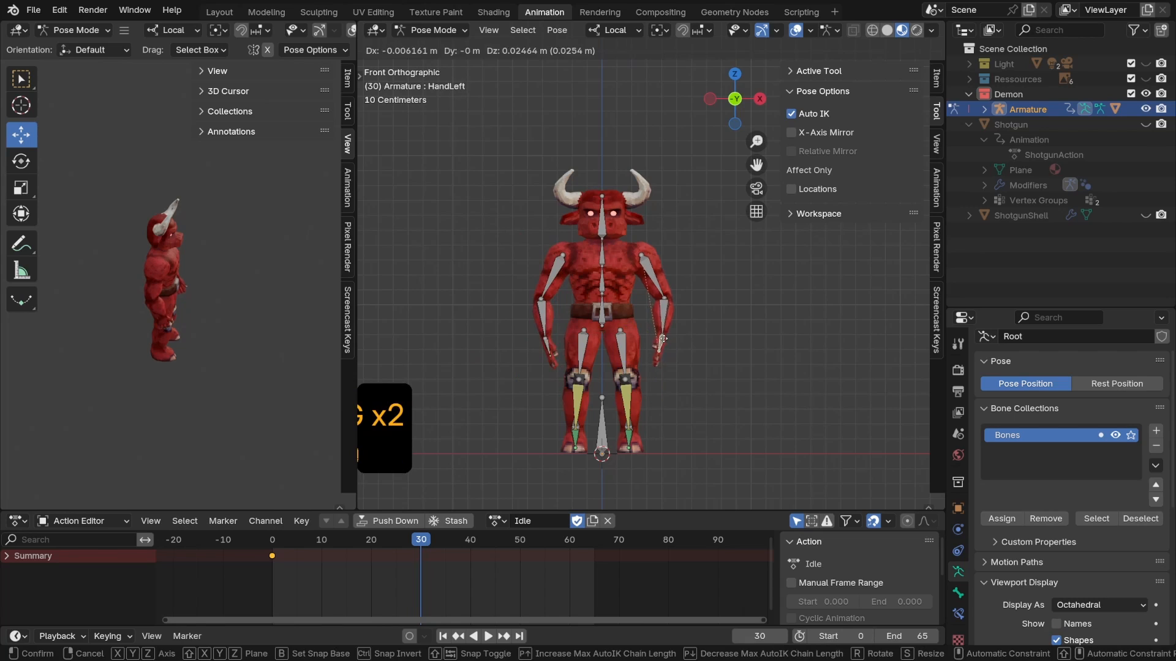
click(660, 340)
Select all bones and insert a keyframe for the pose at frame 30
middle_drag(586, 234, 669, 238)
key(a)
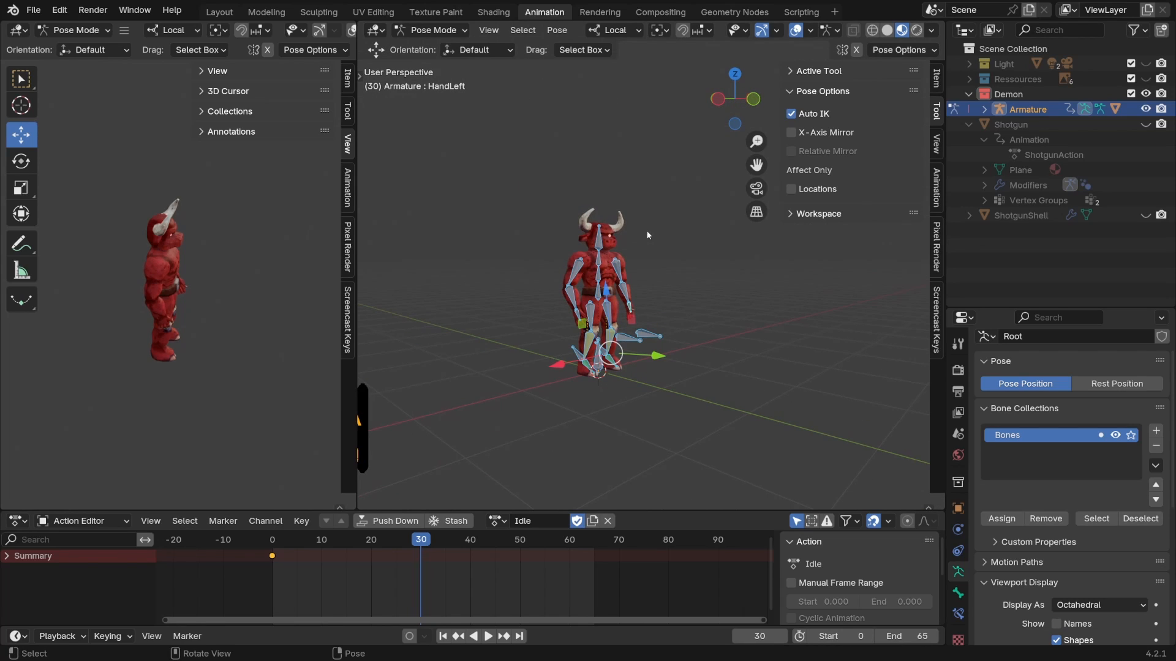
key(i)
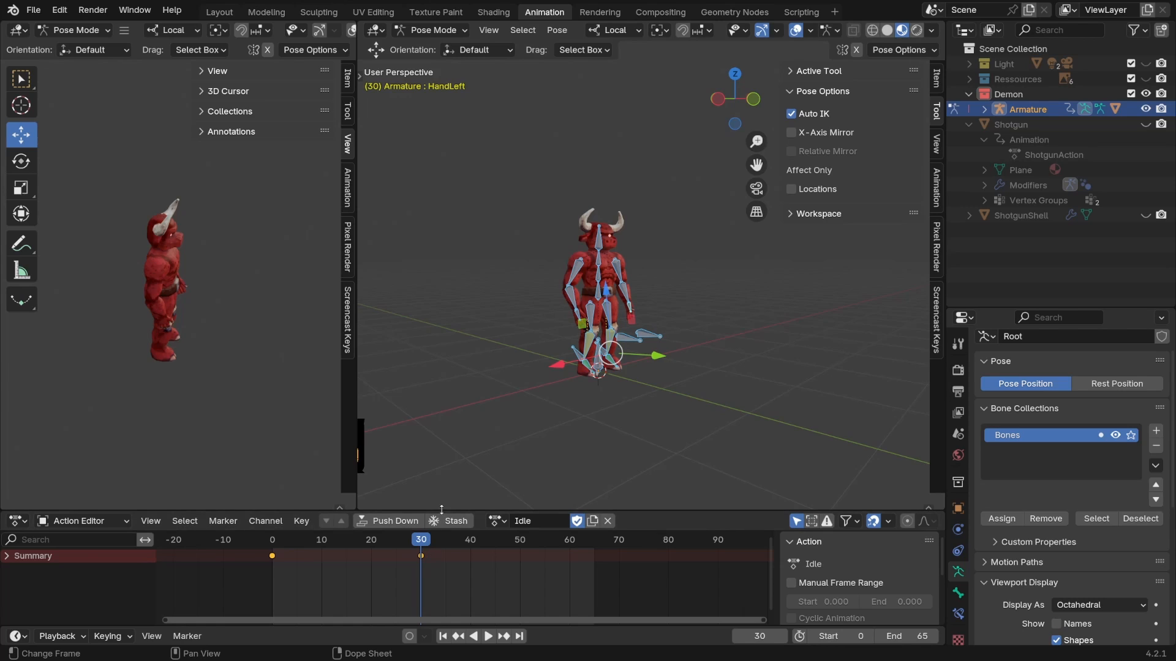
Enlarge the Action Editor and copy the frame 0 keyframes to frame 60
drag(429, 512, 568, 425)
middle_drag(578, 311, 572, 329)
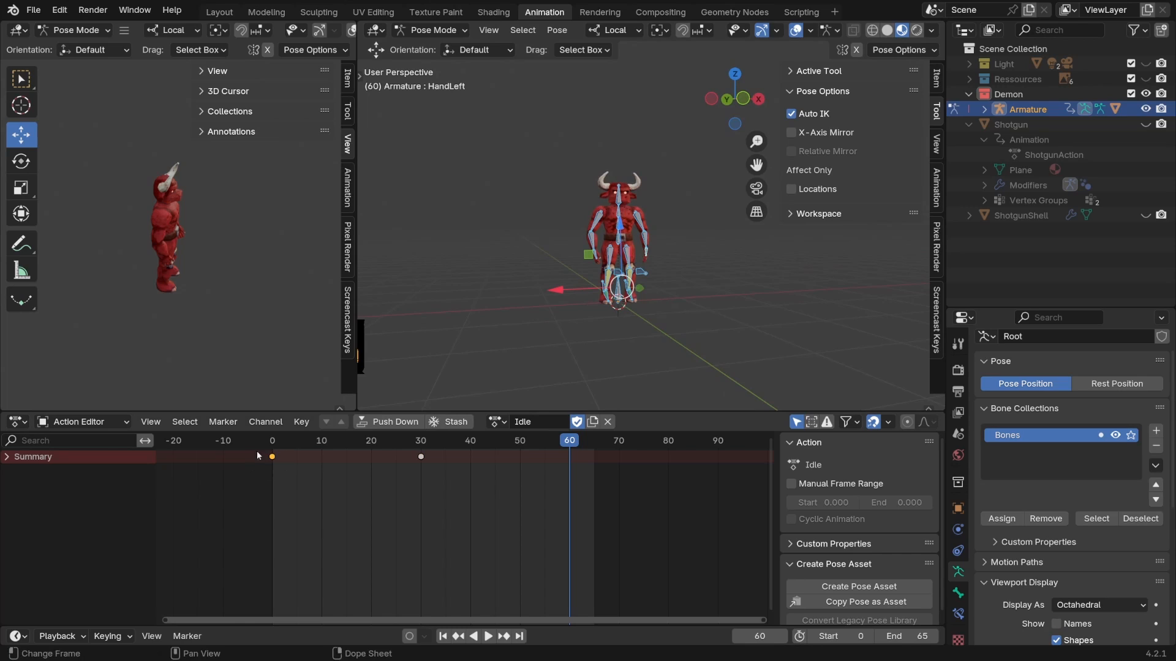
mouse_move(531, 158)
mouse_down()
mouse_move(584, 185)
mouse_move(667, 304)
mouse_move(585, 190)
mouse_move(678, 343)
mouse_up()
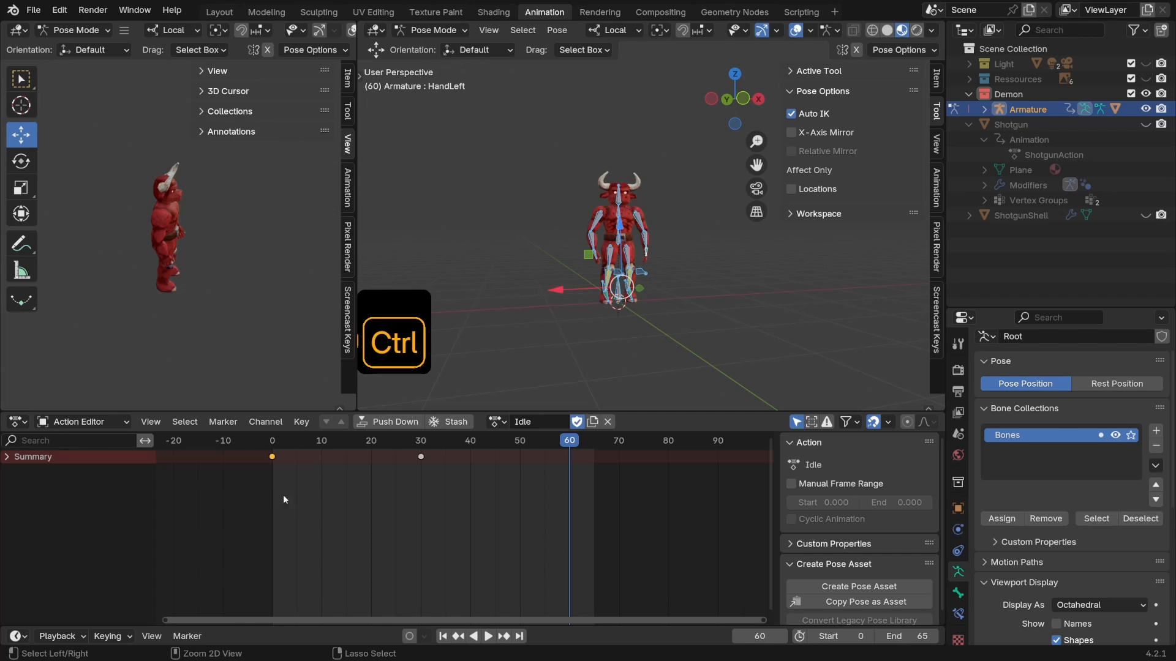
key(ctrl+c)
key(ctrl+v)
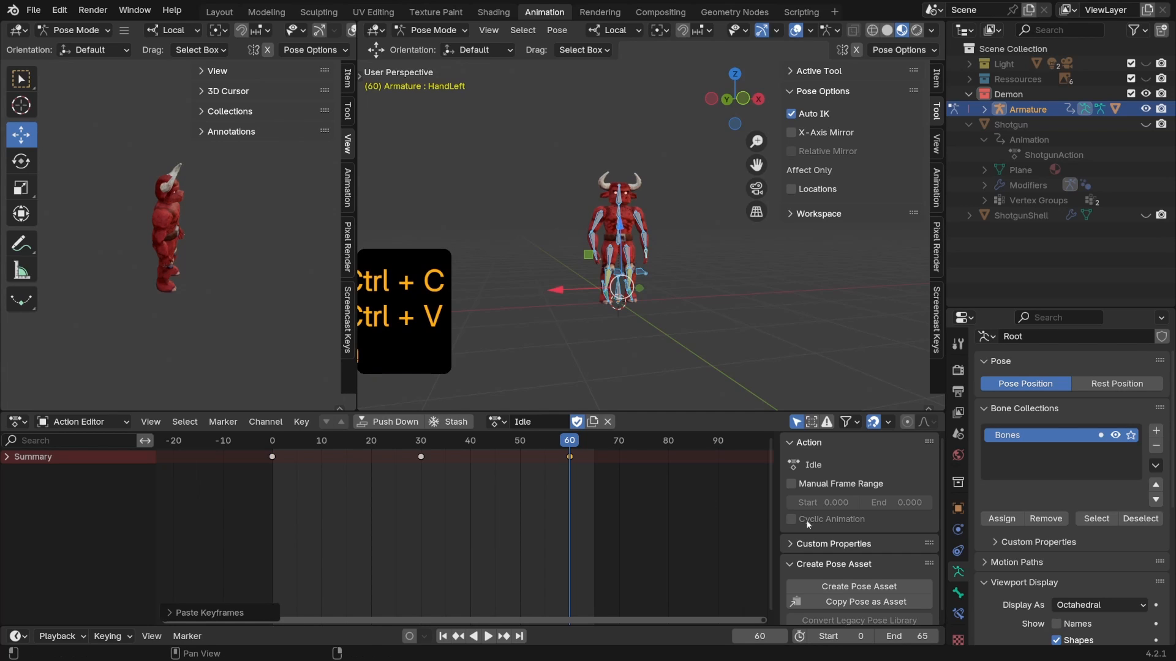
Set the scene's end frame to 59 so playback stops one frame before the duplicated pose
click(926, 637)
key(BackSpace)
text(0)
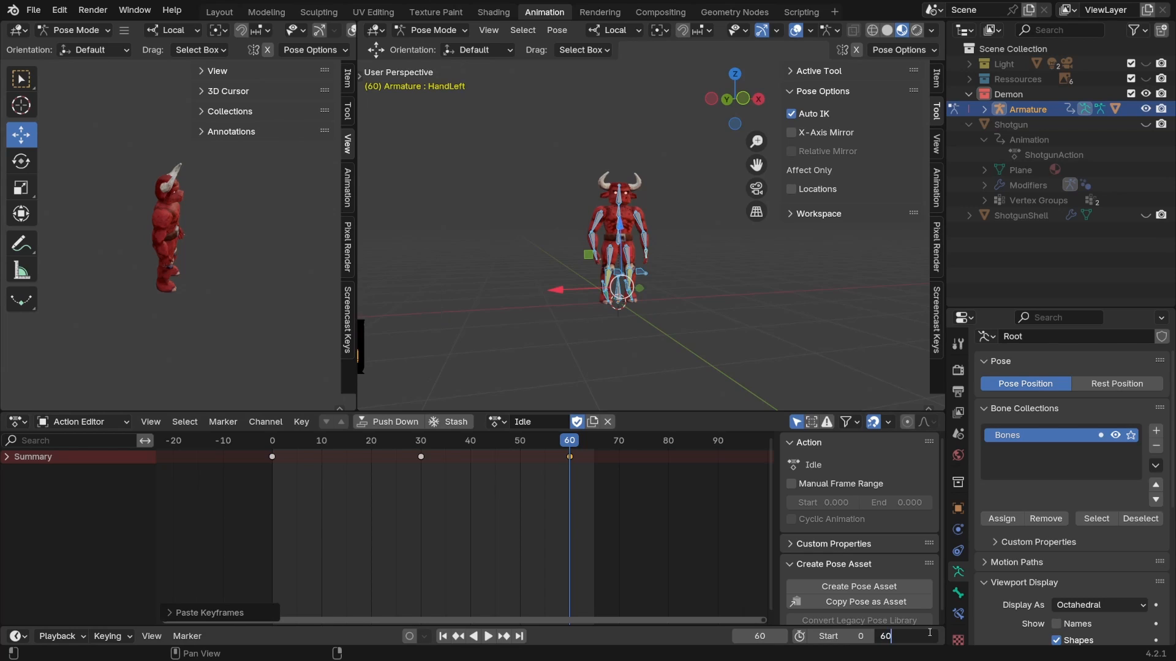
key(Return)
click(920, 635)
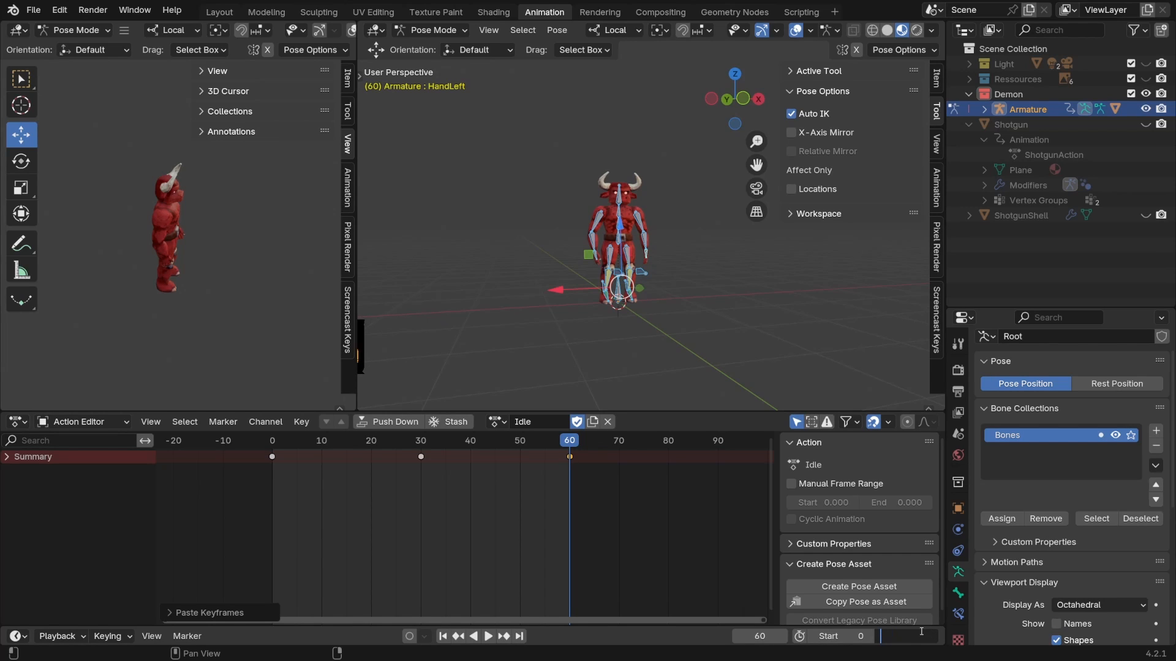
key(shift)
text(59)
key(Return)
Enable the Idle action's manual frame range and set its end to 59
click(792, 484)
click(903, 503)
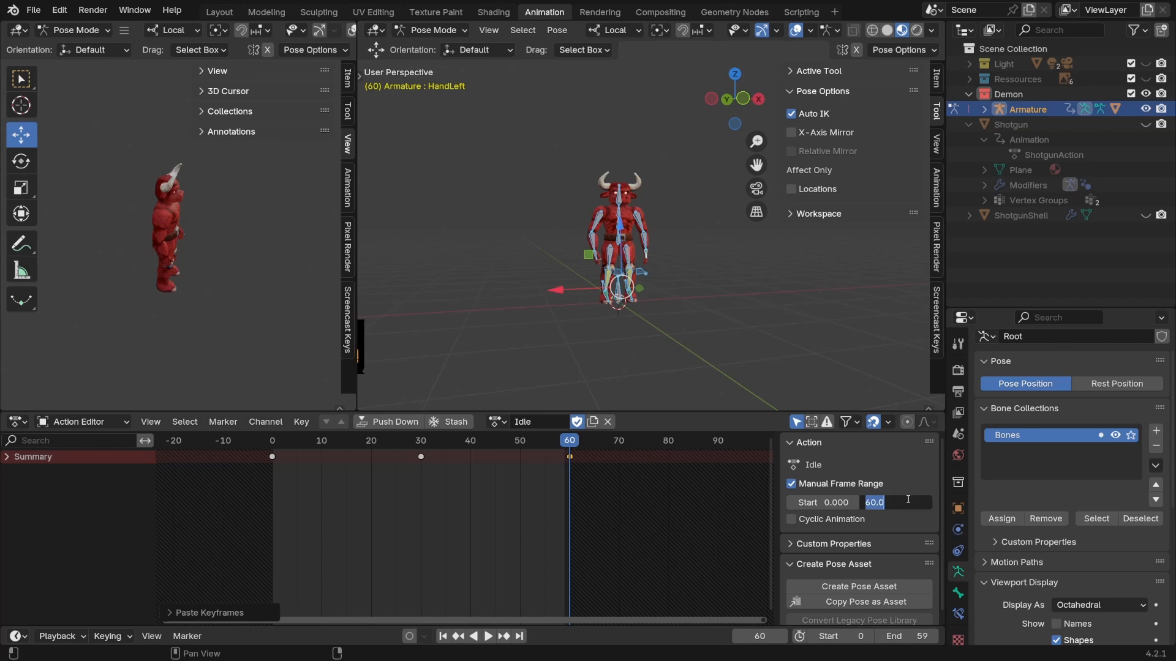
key(BackSpace)
text(59)
key(Return)
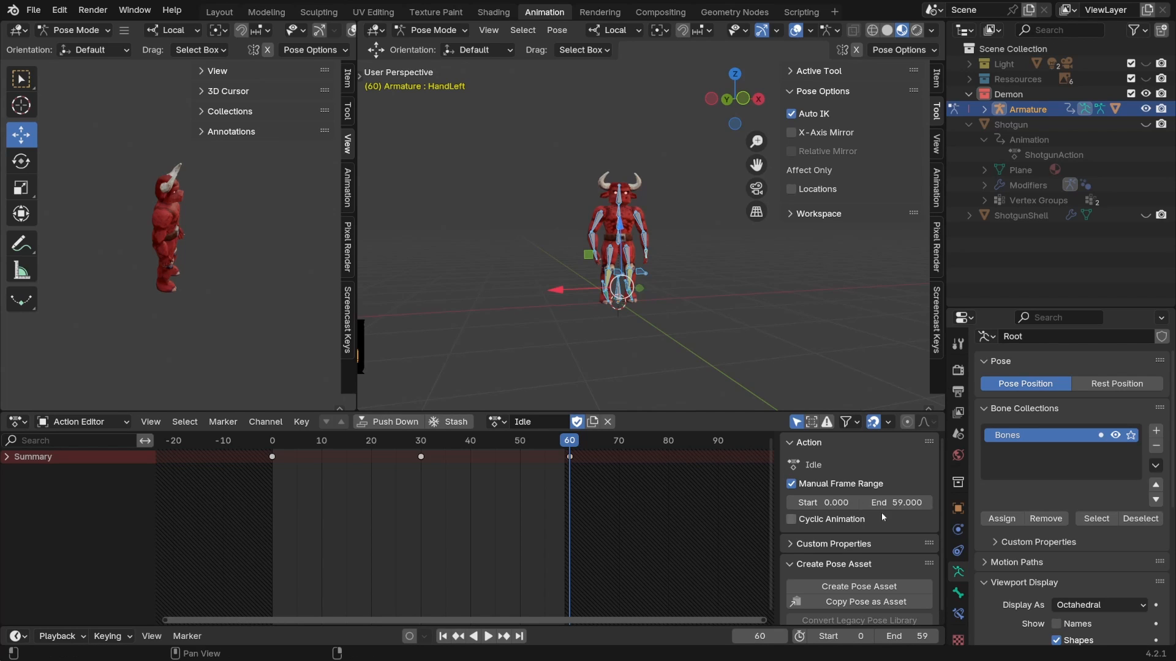
Play back the Idle loop and check how it runs between frame 59 and the start
click(553, 448)
key(space)
click(570, 446)
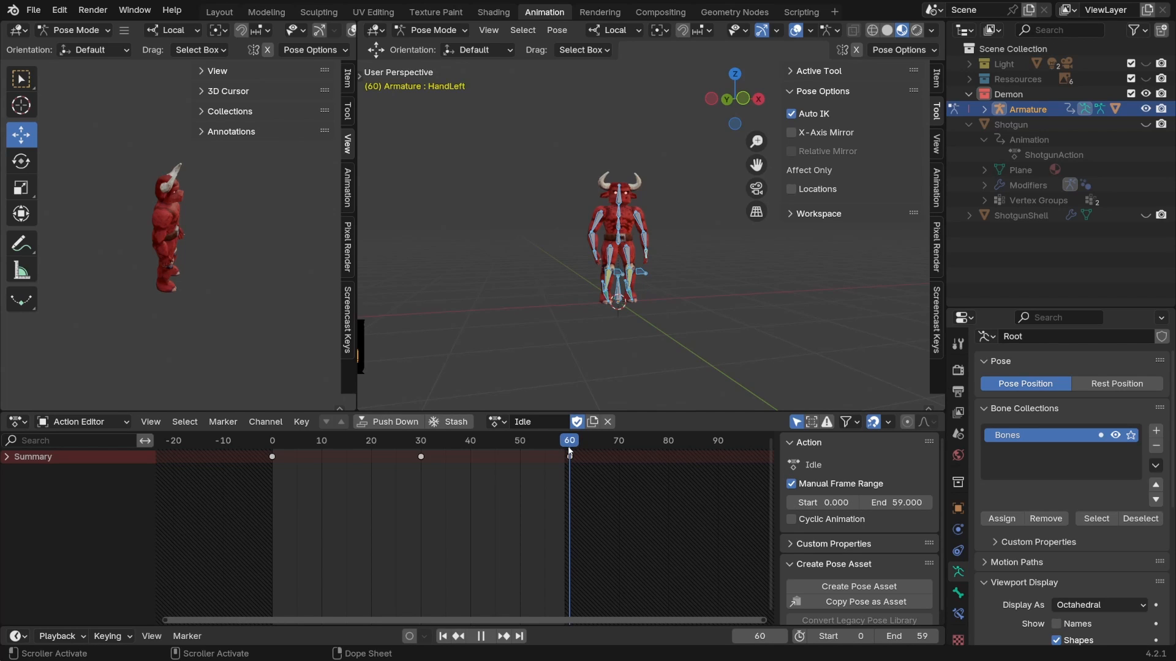
key(space)
key(space)
key(space)
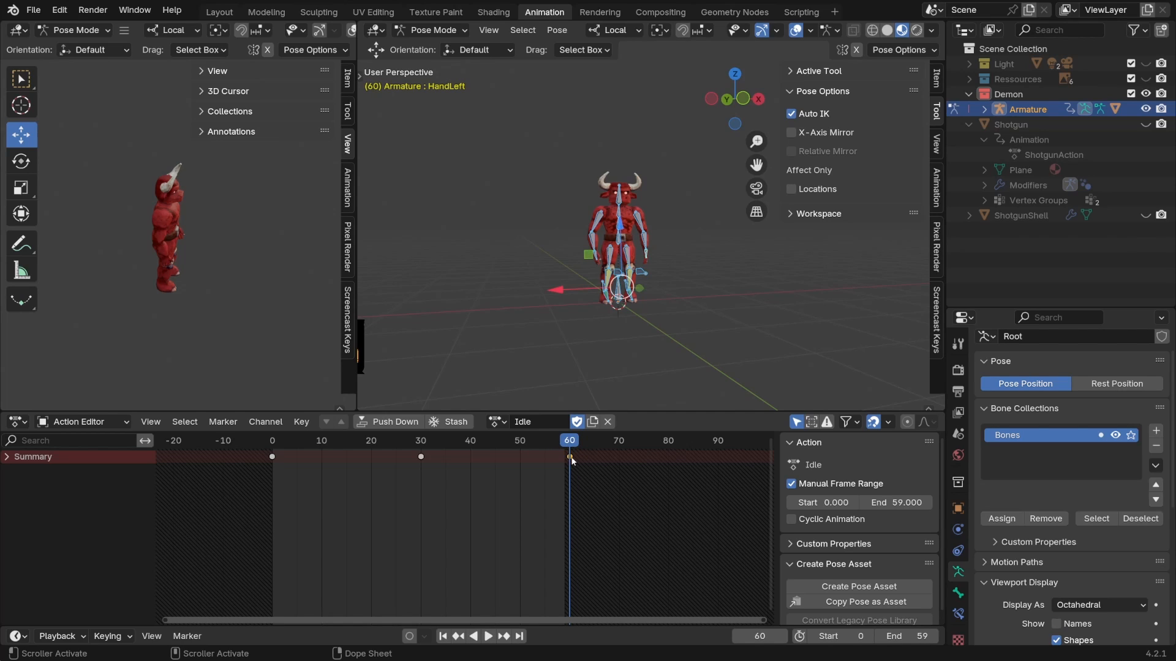
drag(571, 441, 563, 466)
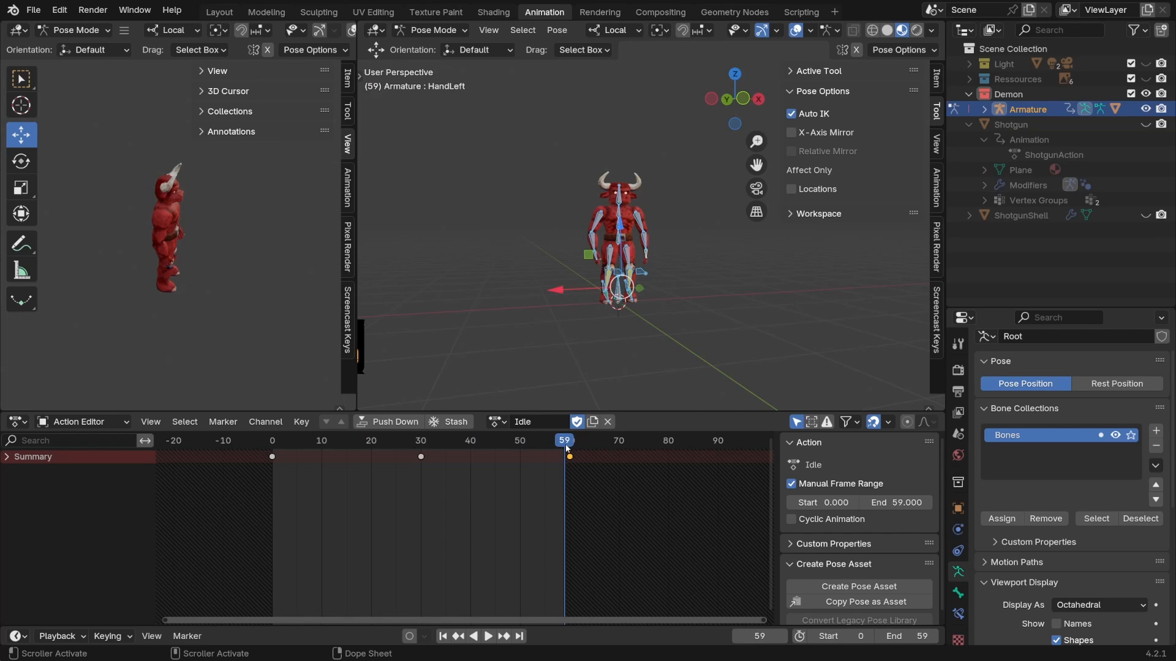
key(space)
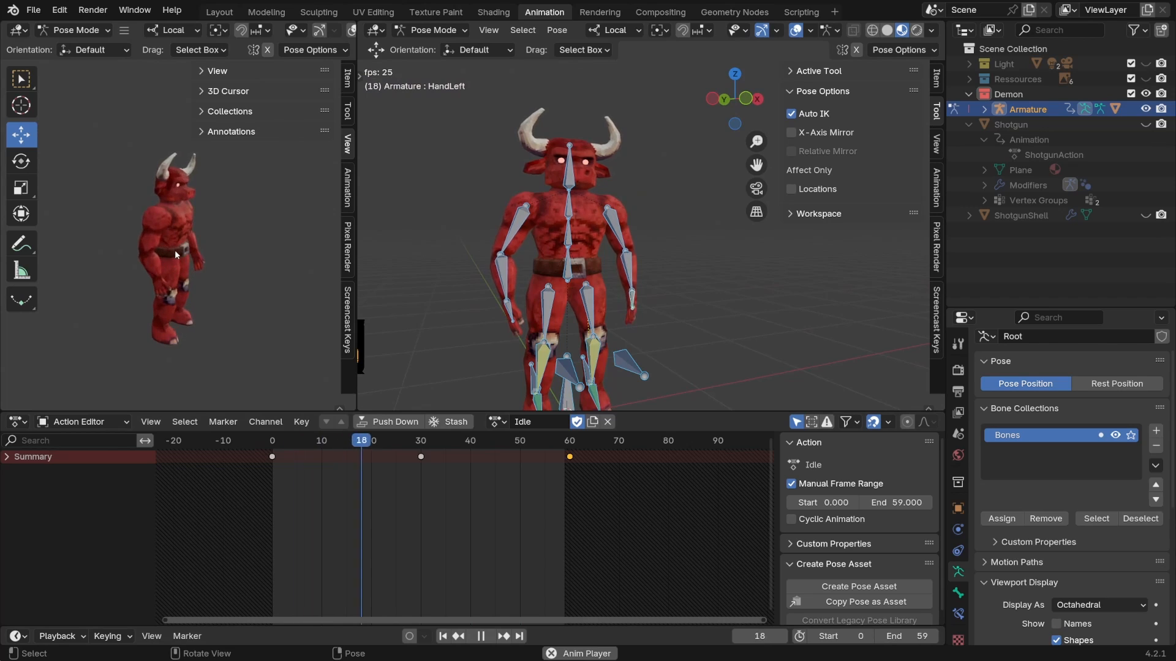
click(480, 636)
Save the file with the finished Idle action
scroll(464, 292, down, 4)
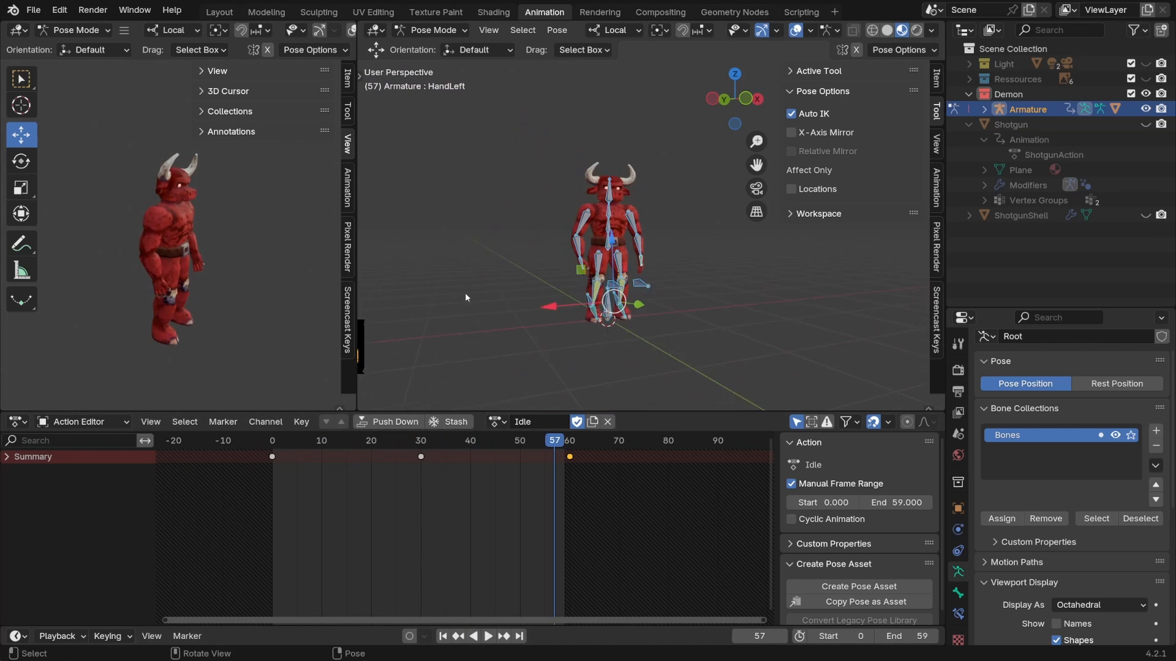
middle_drag(465, 293, 673, 280)
key(ctrl+s)
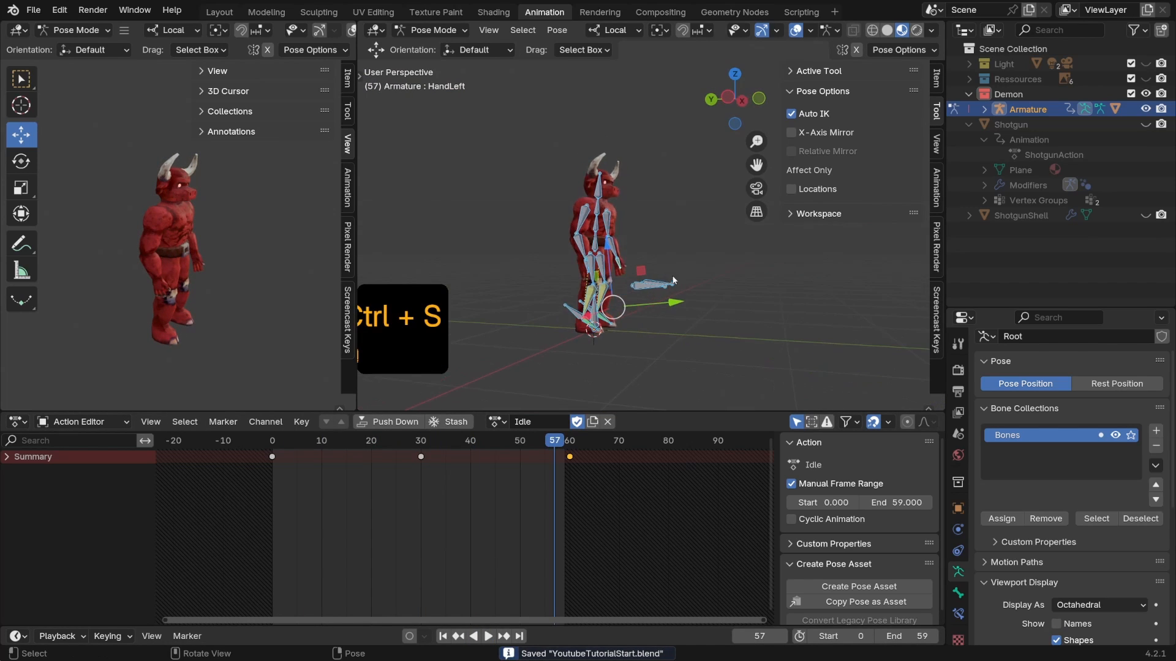
Create a new action from Idle and name it Walk
drag(539, 441, 579, 440)
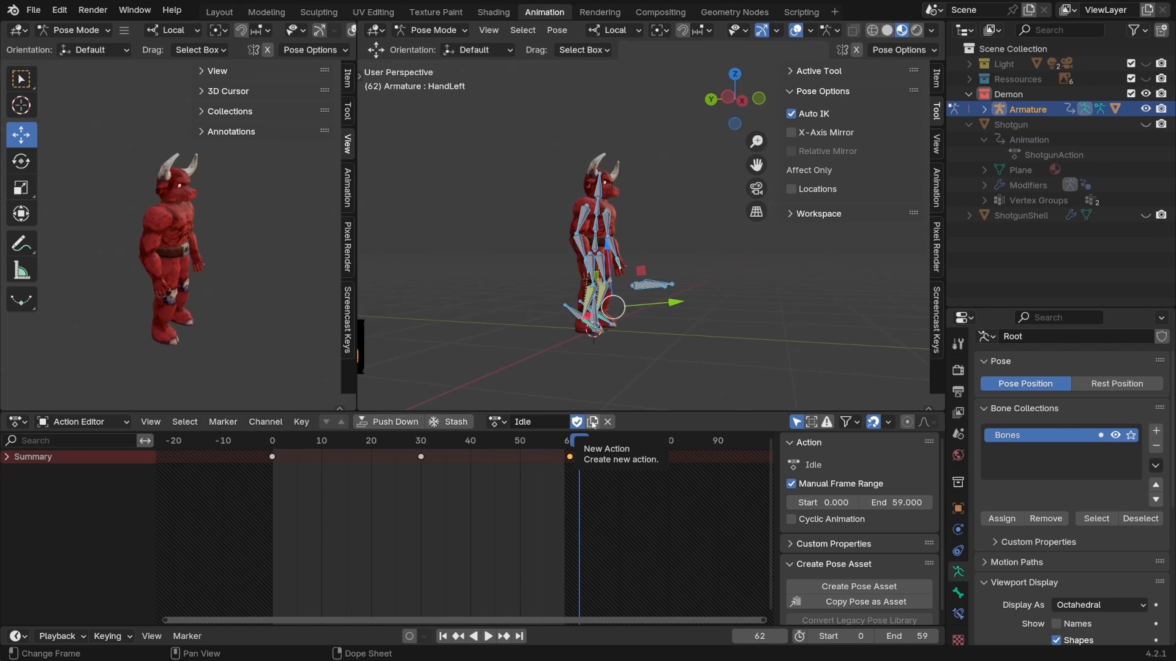
click(593, 423)
click(556, 420)
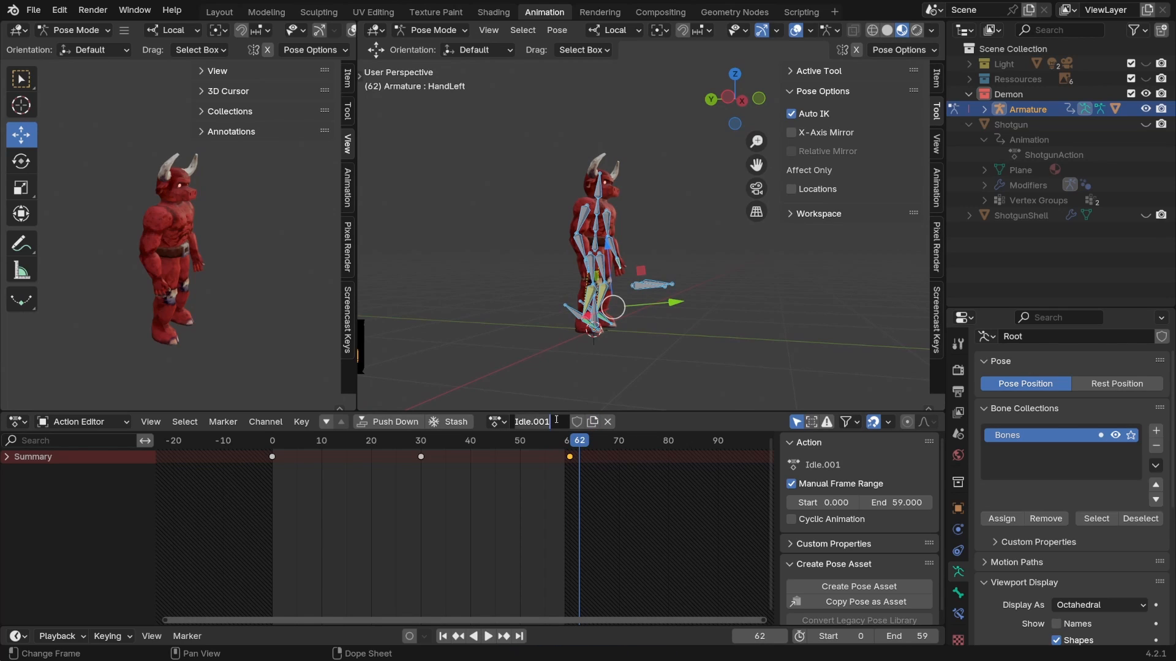
text(Walk)
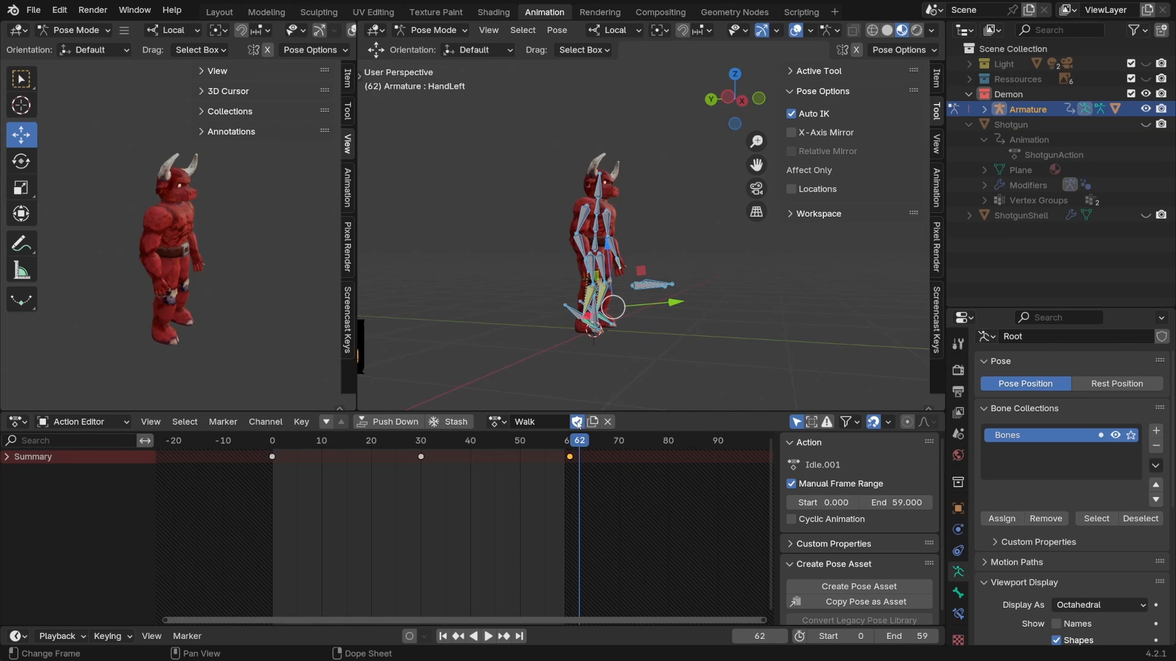
Delete all Walk keyframes after frame 0, return to frame 0 and save the file
drag(573, 441, 346, 450)
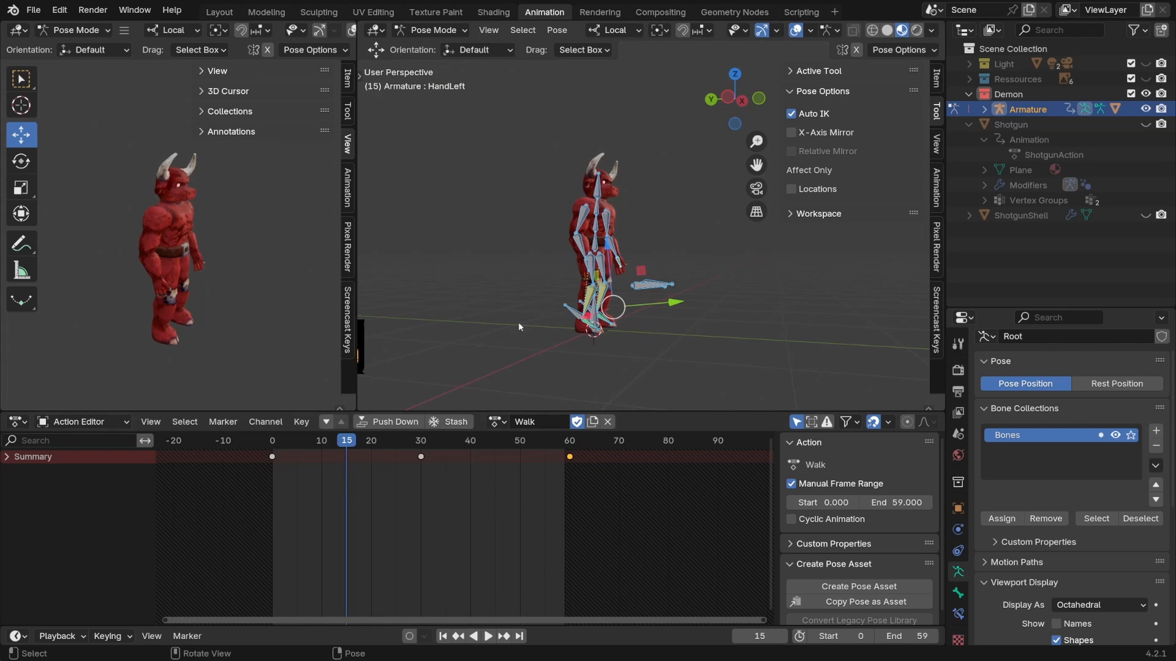
key(i)
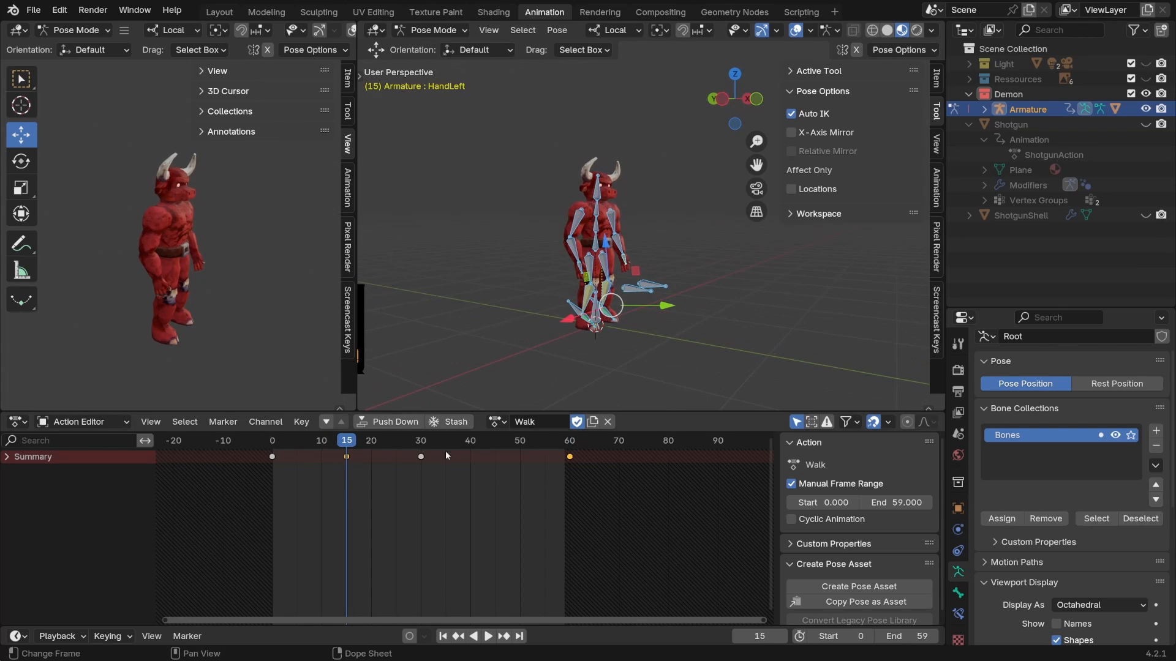
drag(602, 481, 271, 460)
key(Delete)
key(Delete)
drag(347, 441, 272, 452)
middle_drag(504, 271, 546, 265)
key(ctrl+s)
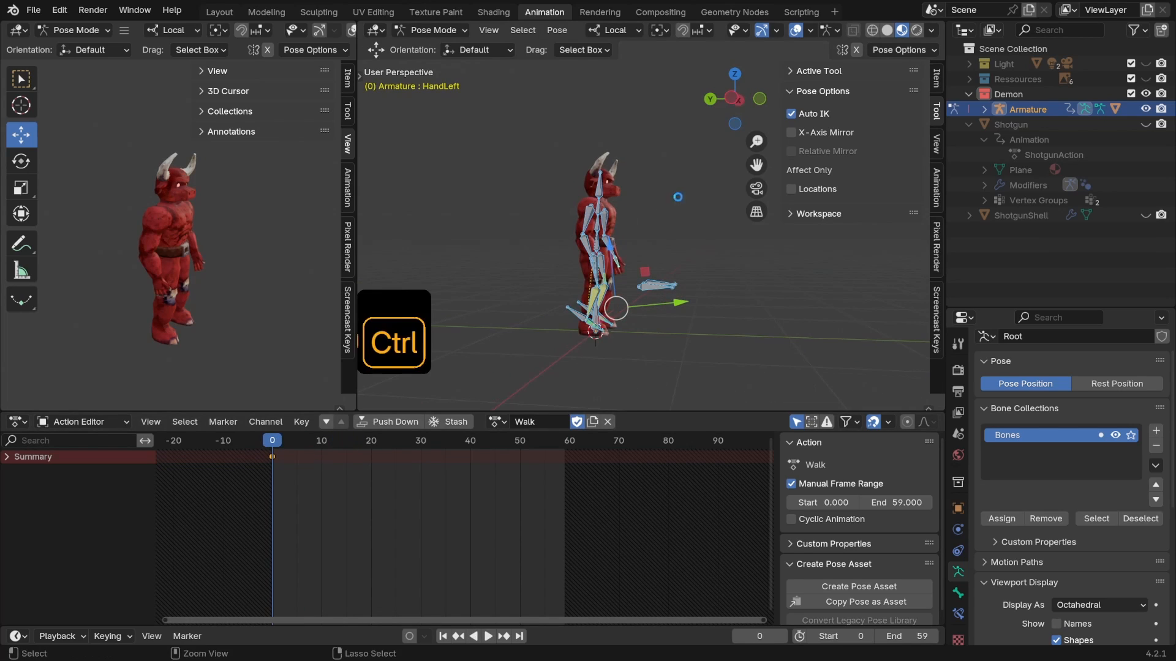
Show the Ressources collection and line up the walk-cycle reference with the demon in left orthographic view
mouse_move(678, 196)
middle_down()
mouse_move(638, 215)
mouse_move(674, 212)
middle_up()
click(1144, 79)
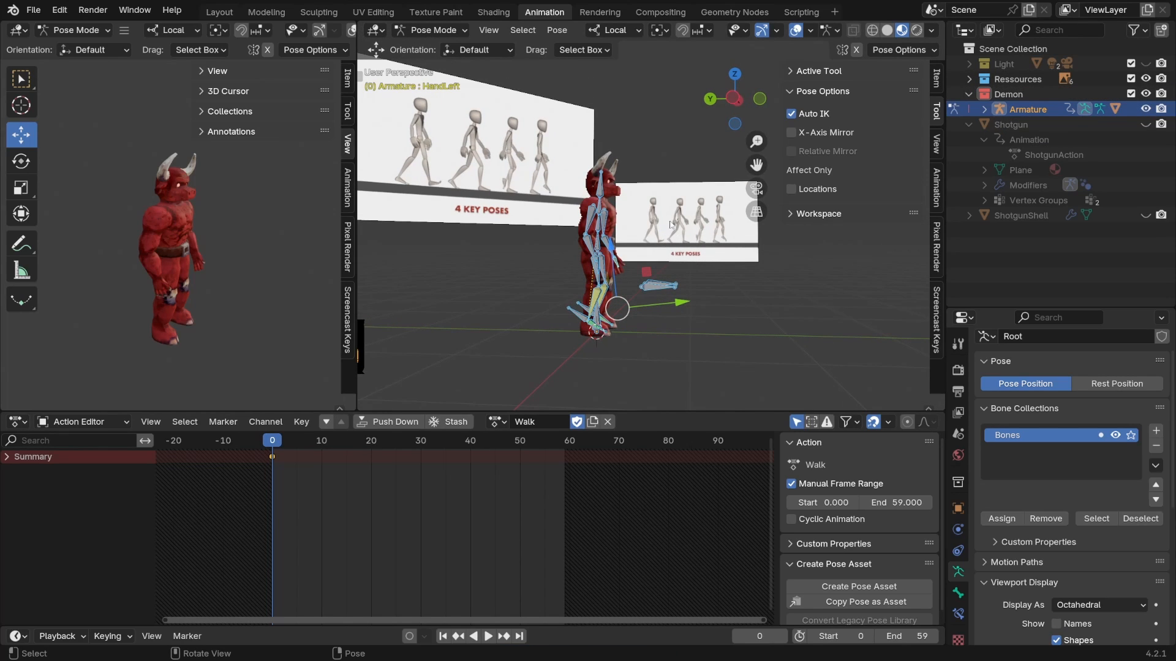
click(697, 237)
scroll(676, 235, up, 5)
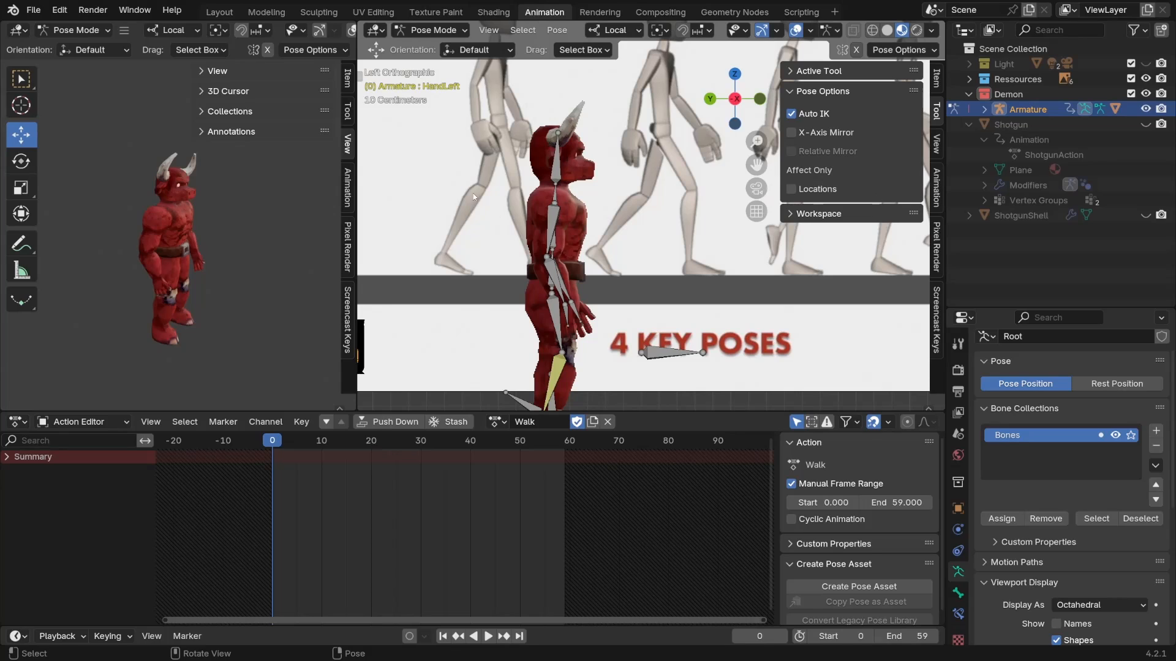
scroll(751, 181, down, 4)
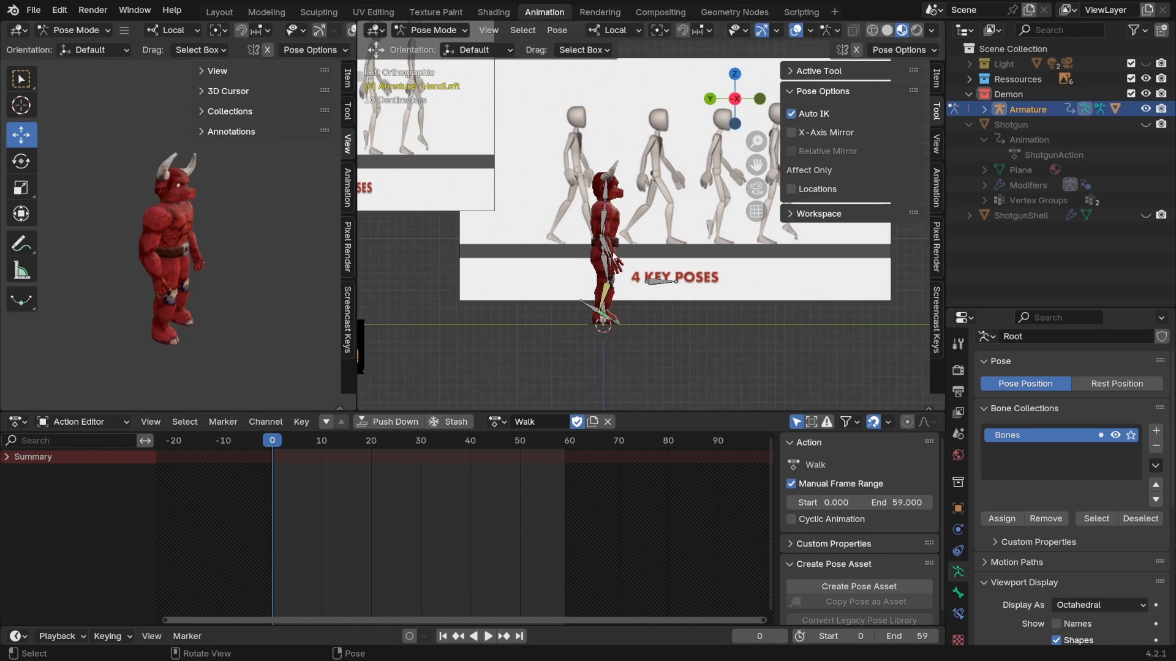
scroll(613, 256, up, 3)
At frame 0, move IKTargetLegRight backward and reposition the HandRight bone using Auto IK
drag(591, 315, 577, 304)
key(i)
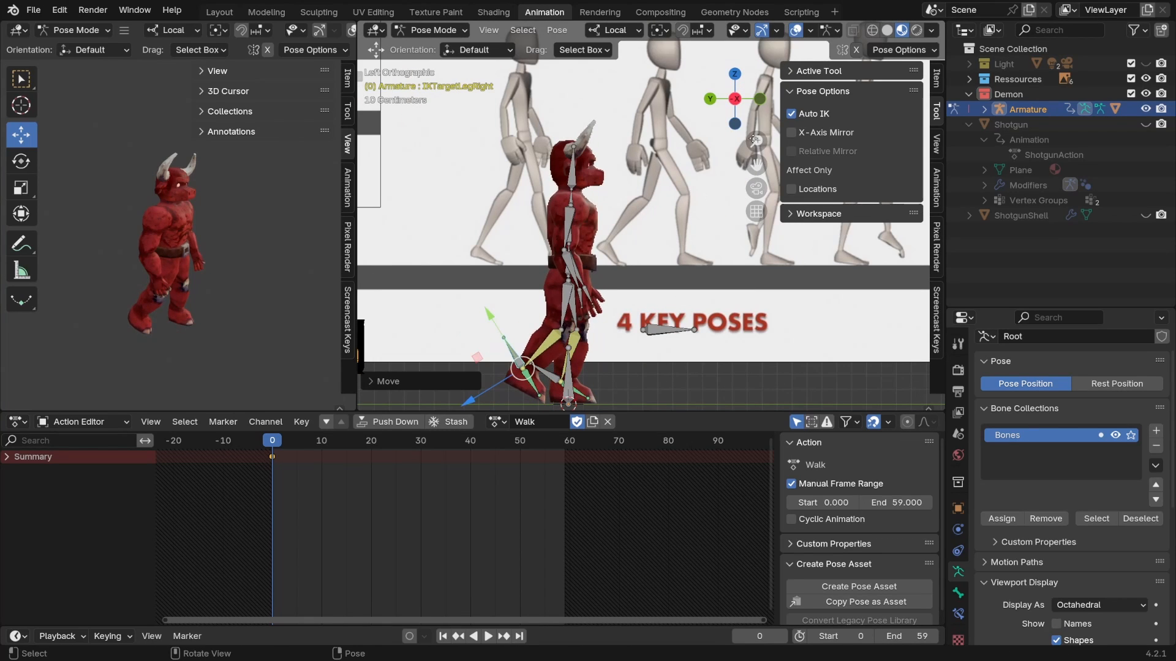
click(564, 276)
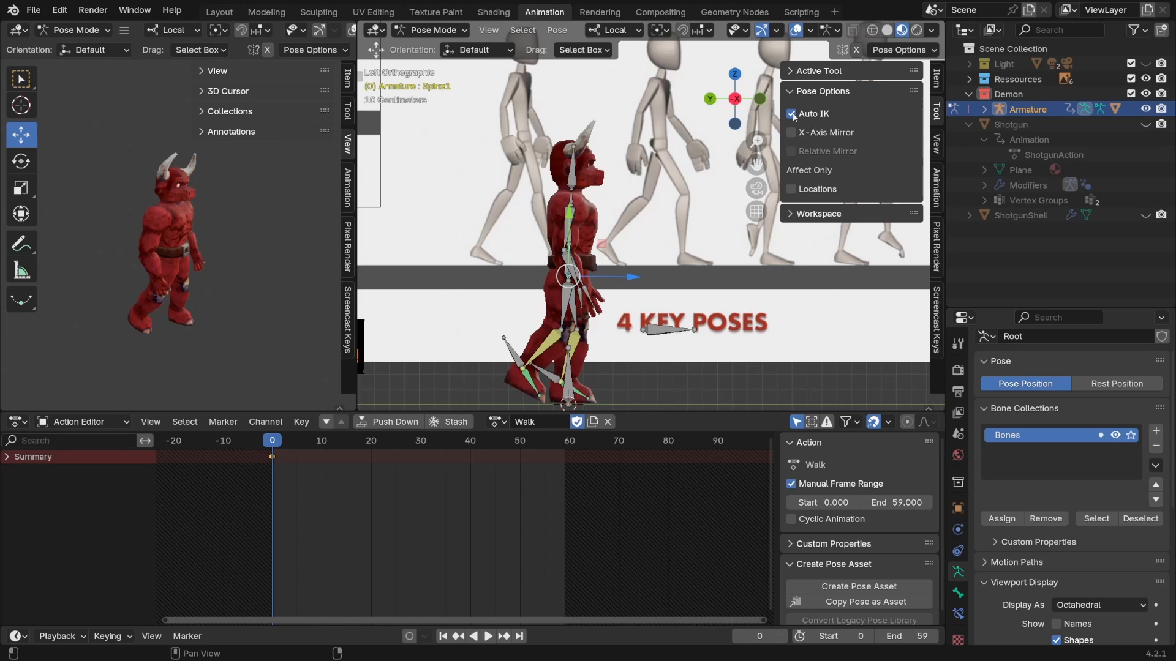
click(792, 114)
click(586, 299)
click(792, 114)
key(g)
click(581, 313)
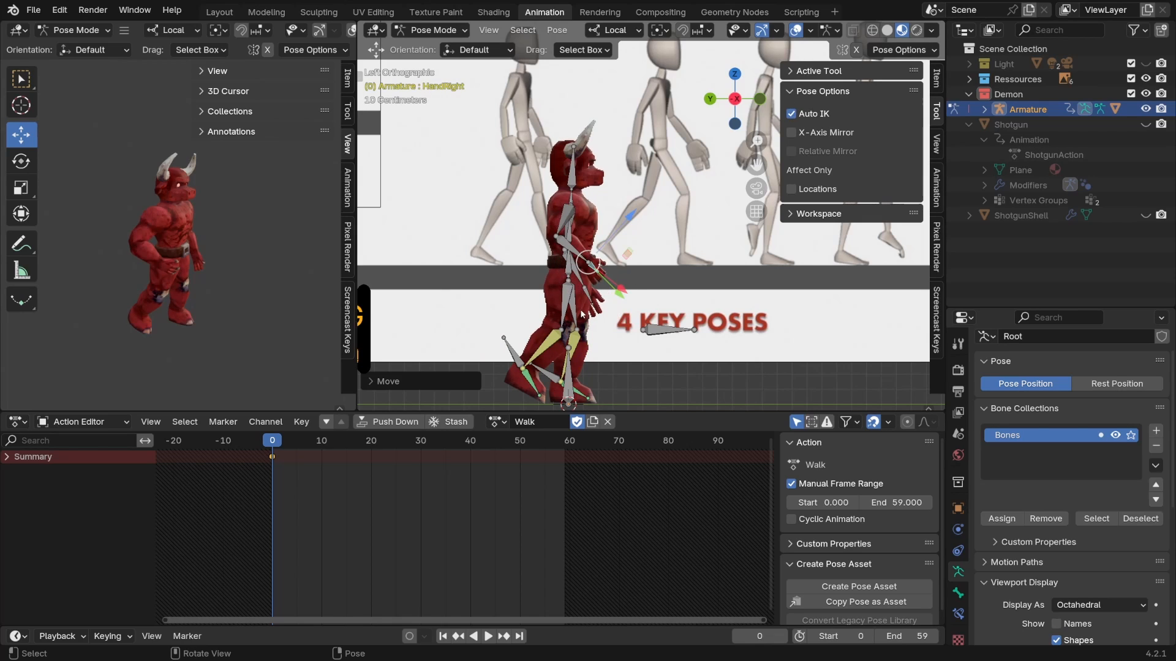
click(566, 260)
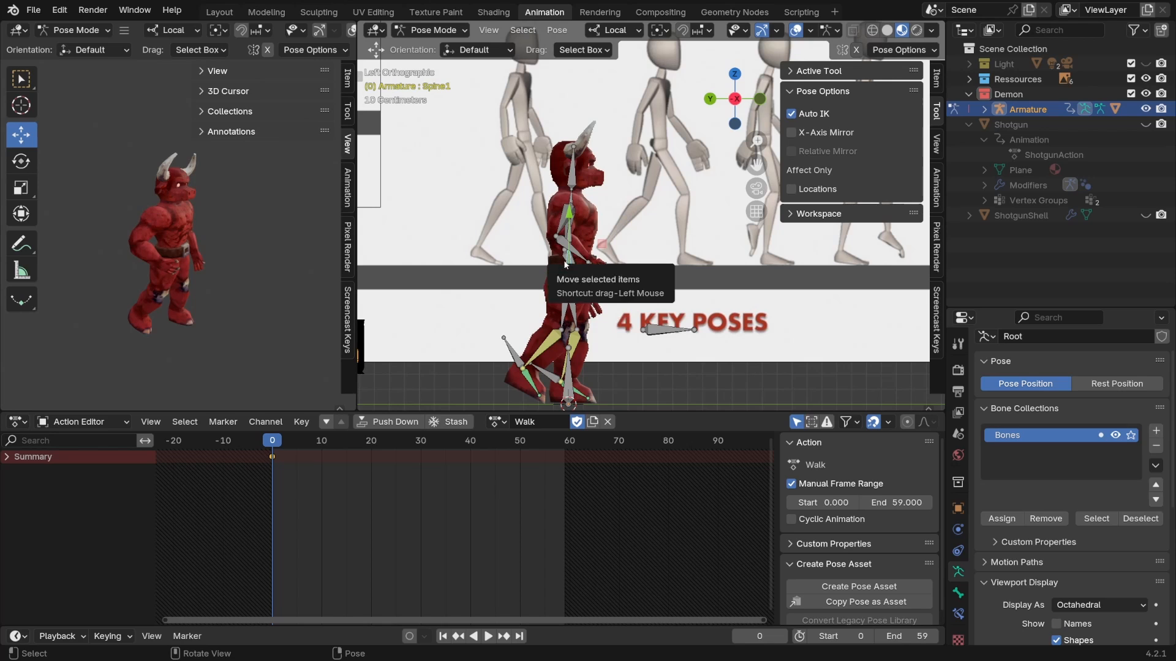
key(g)
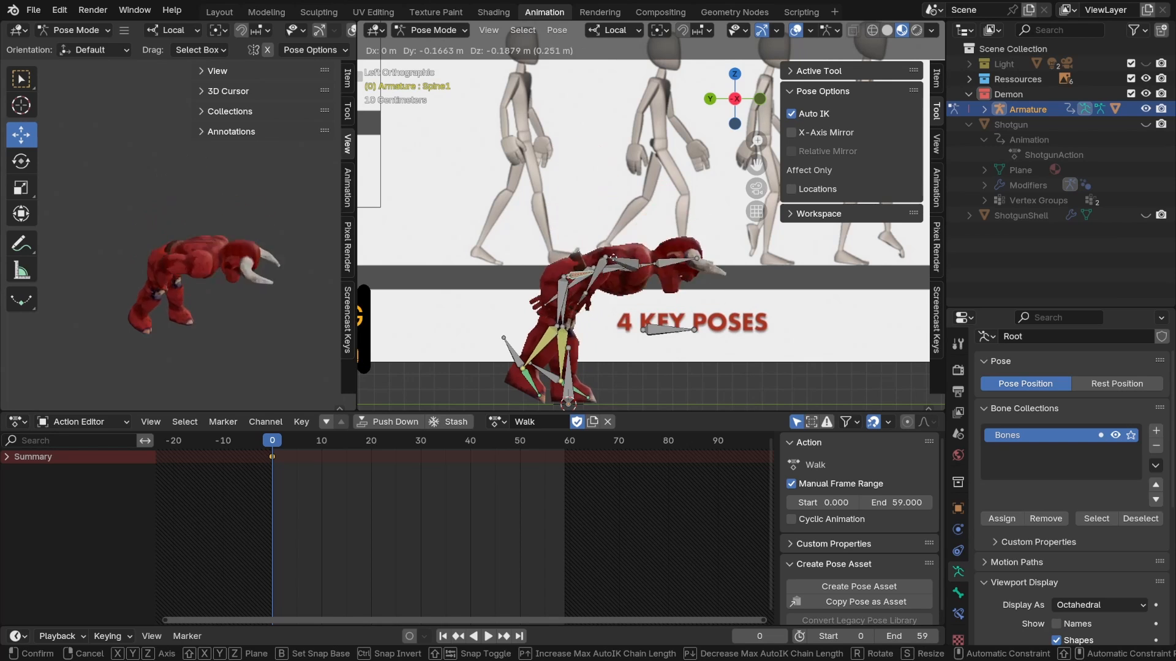
key(ctrl+z)
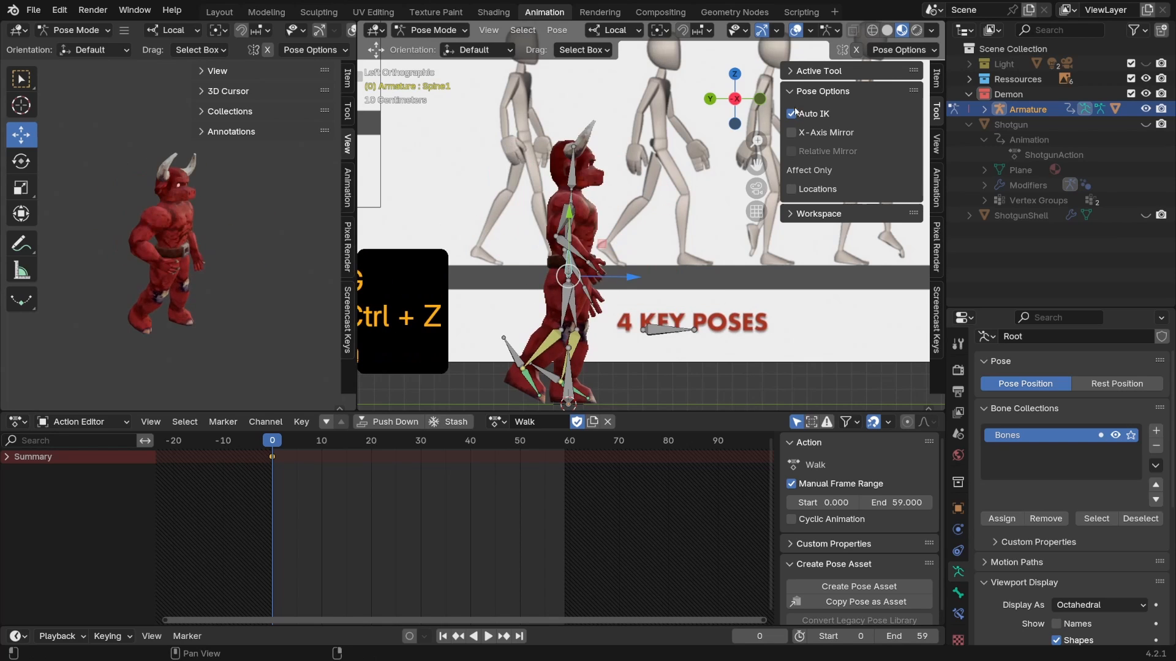
With Auto IK off, move Spine1 about 0.04 m back and down, and widen the stride with the leg IK targets
key(g)
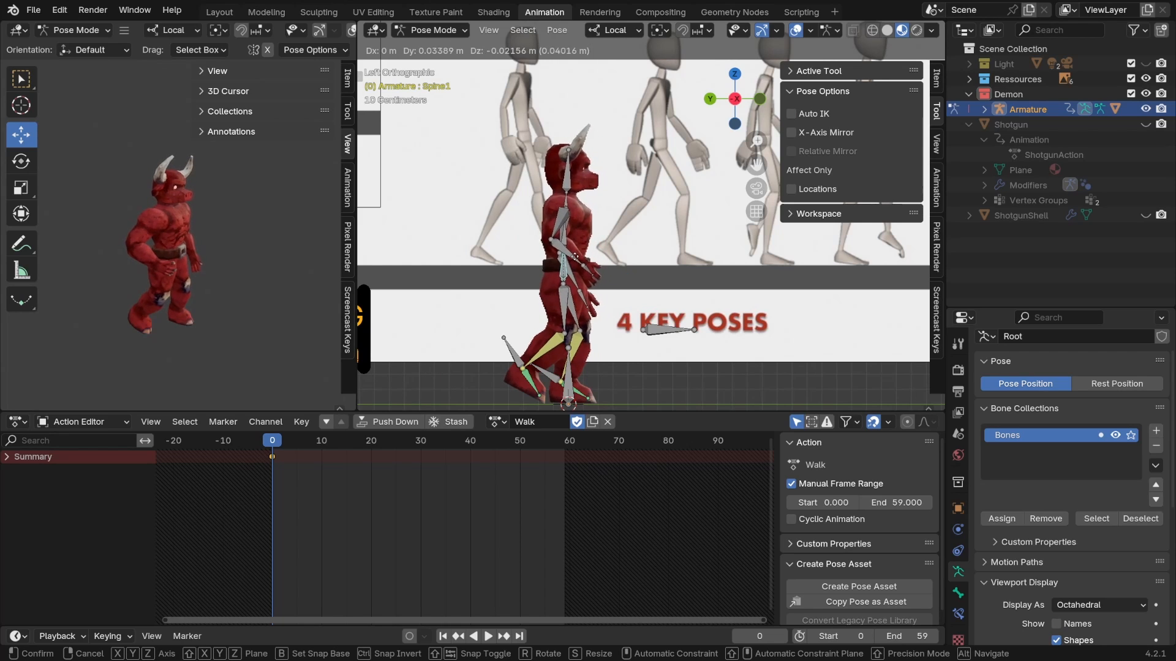
click(573, 257)
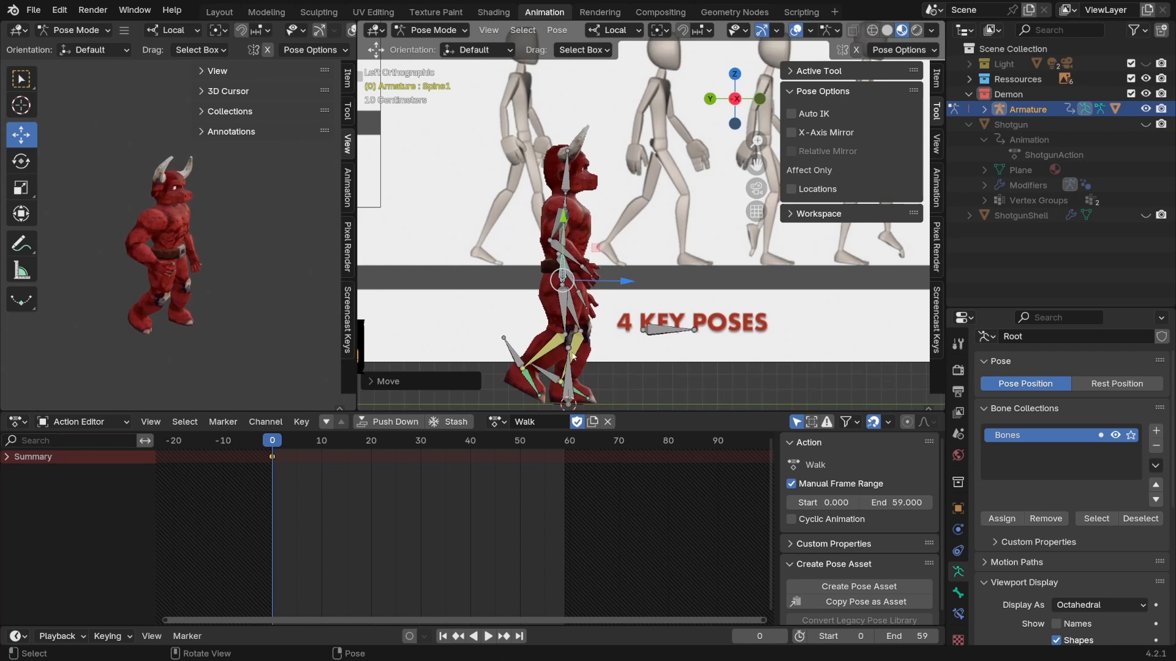
click(589, 382)
key(r)
click(590, 383)
key(g)
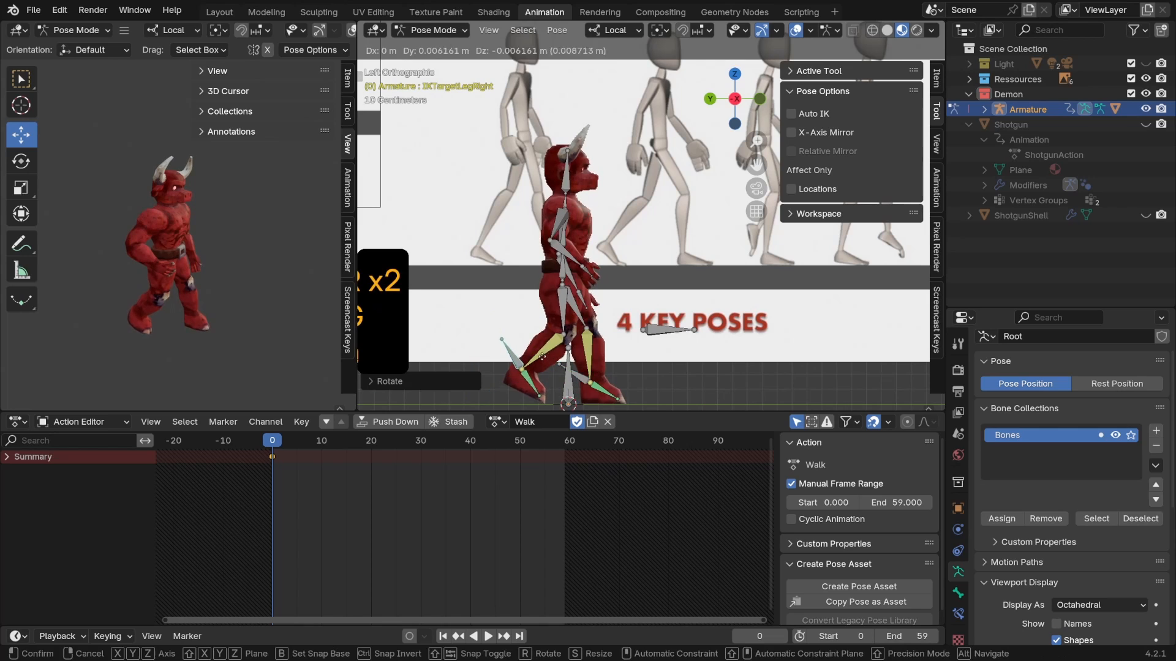
click(521, 361)
Re-enable Auto IK and adjust the right arm's pose through the HandRight bone
click(613, 262)
key(g)
click(615, 262)
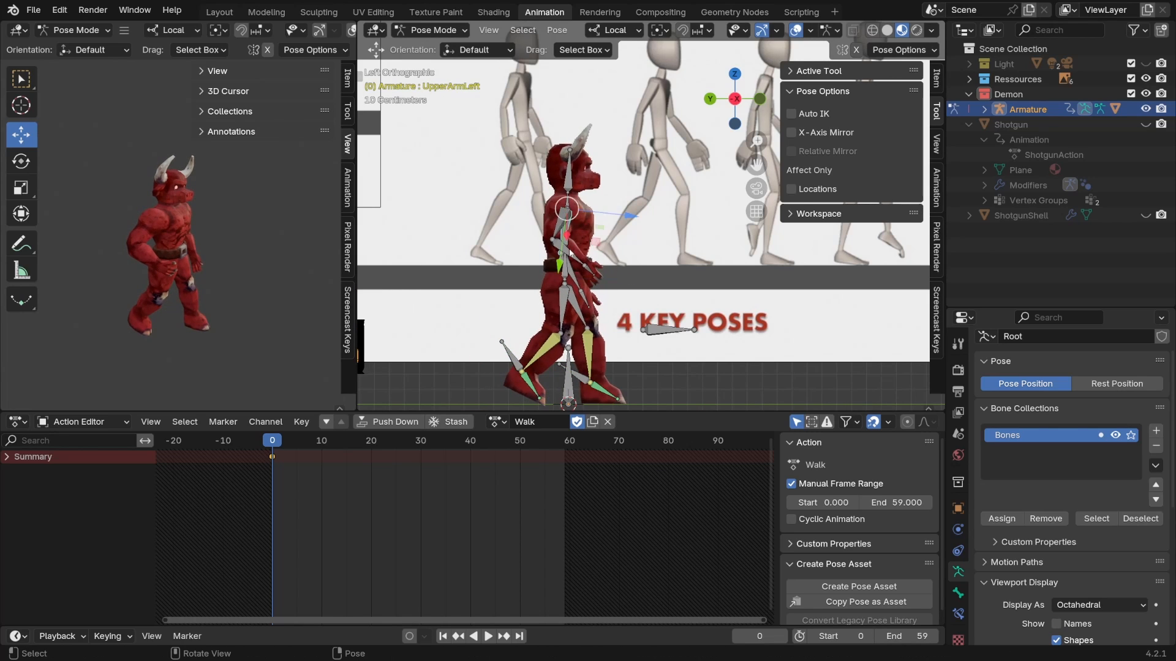
click(589, 269)
scroll(603, 275, up, 1)
key(r)
click(609, 288)
click(792, 114)
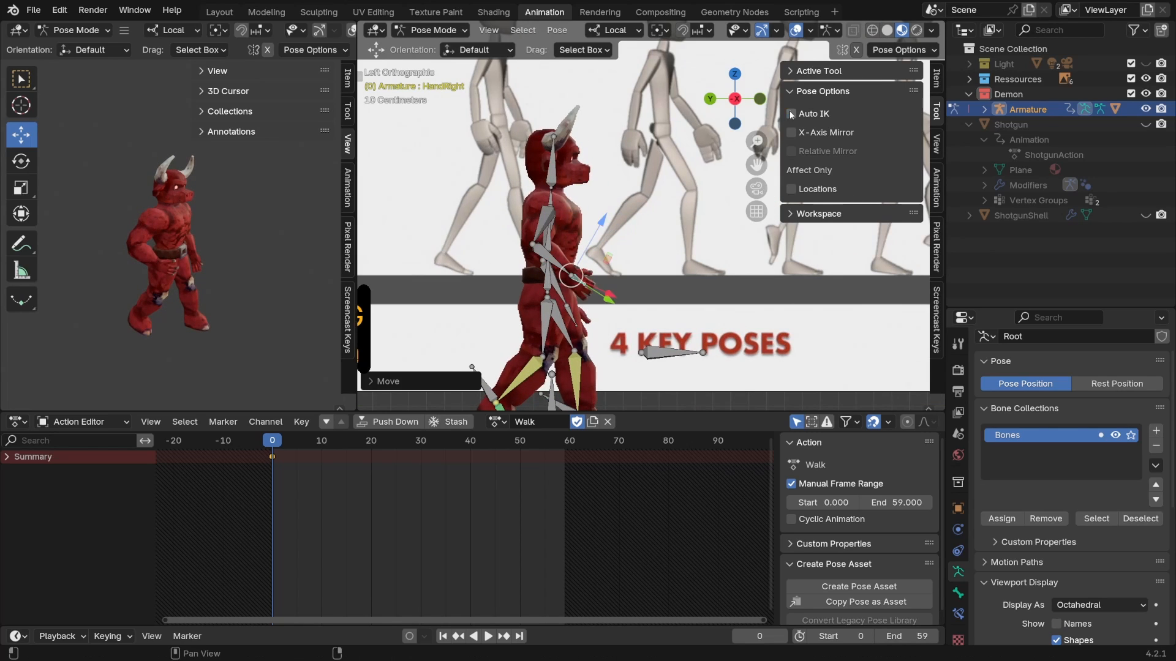
click(538, 226)
key(r)
key(KP_1)
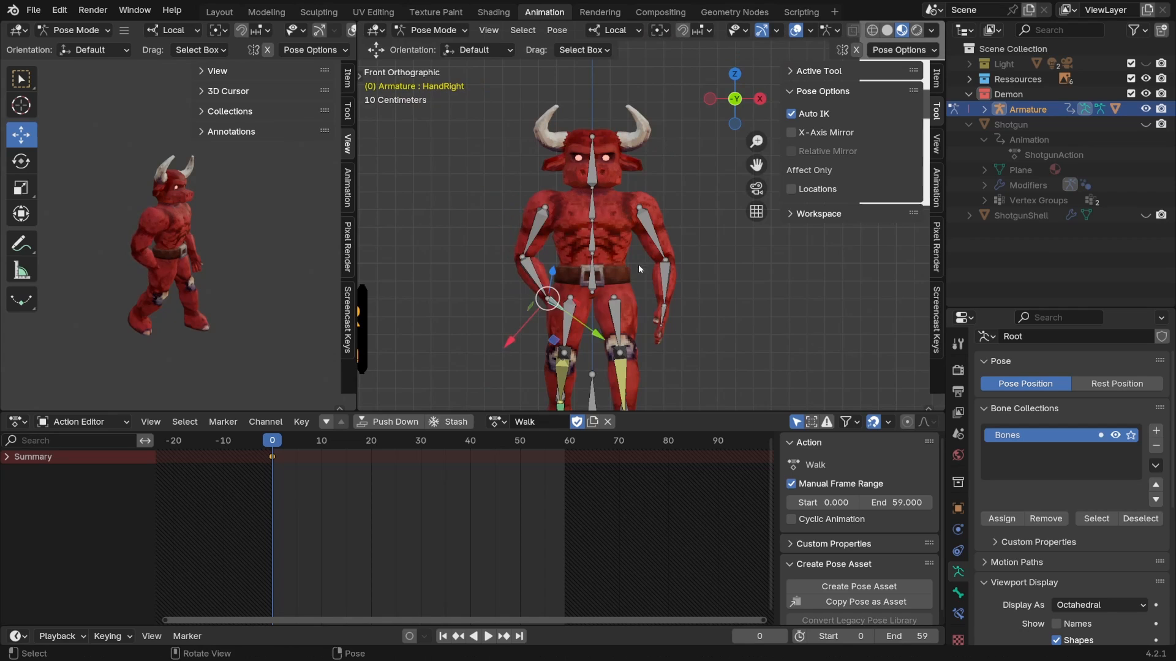
In left side view, move the HandLeft bone about 0.09 m forward and slightly up
click(638, 263)
click(659, 315)
key(ctrl+KP_3)
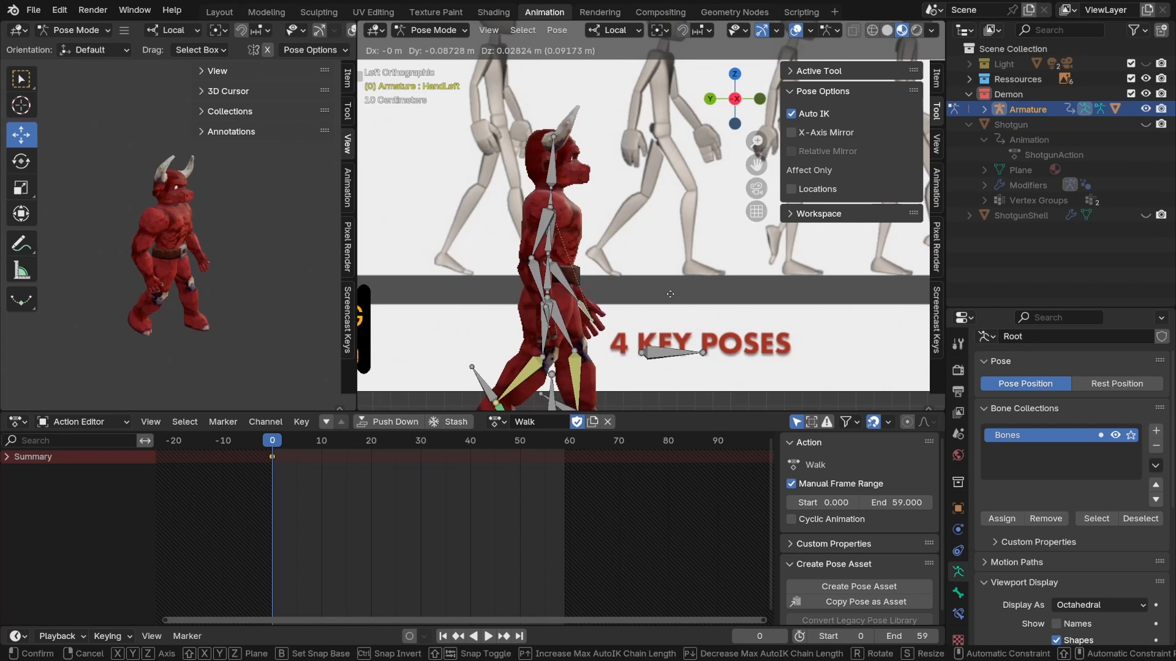
scroll(575, 319, down, 1)
Try to twist the upper body by rotating the Spine2 bone around its local Y axis
click(553, 163)
click(566, 232)
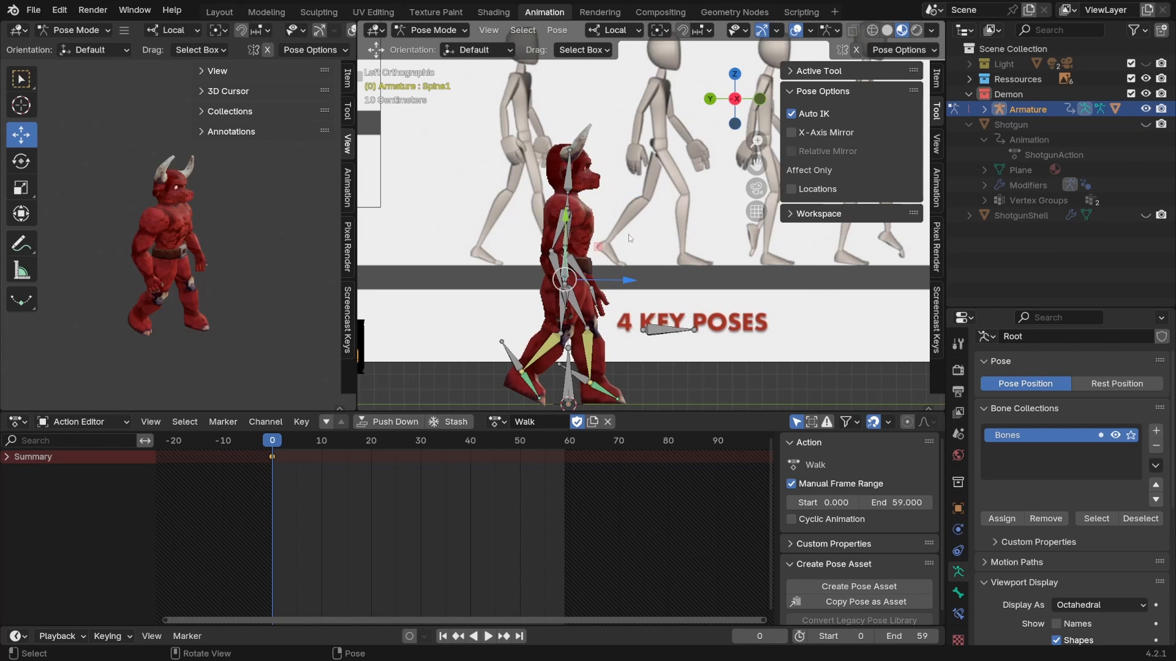
key(r)
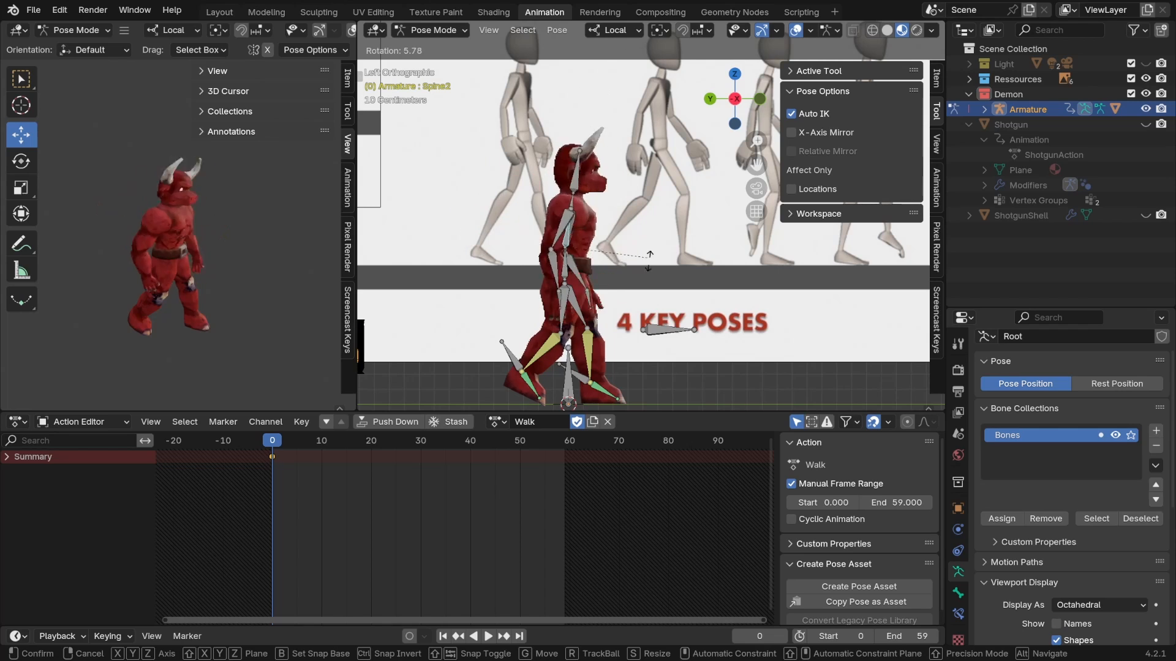
key(y)
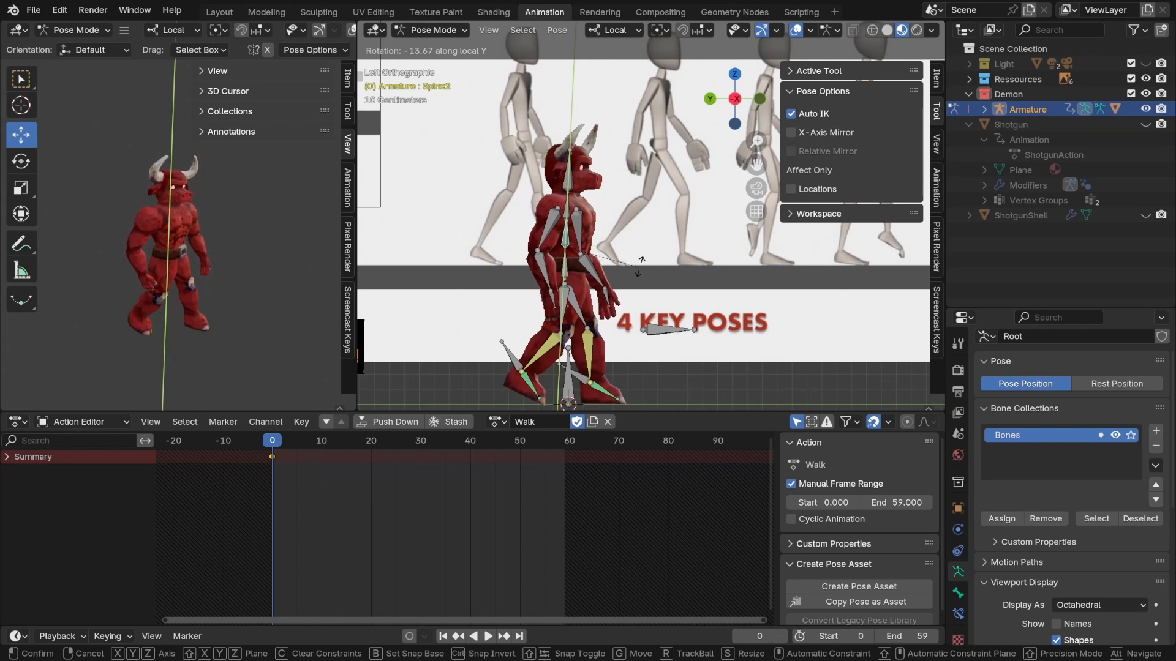
click(702, 270)
key(ctrl+z)
key(ctrl+z)
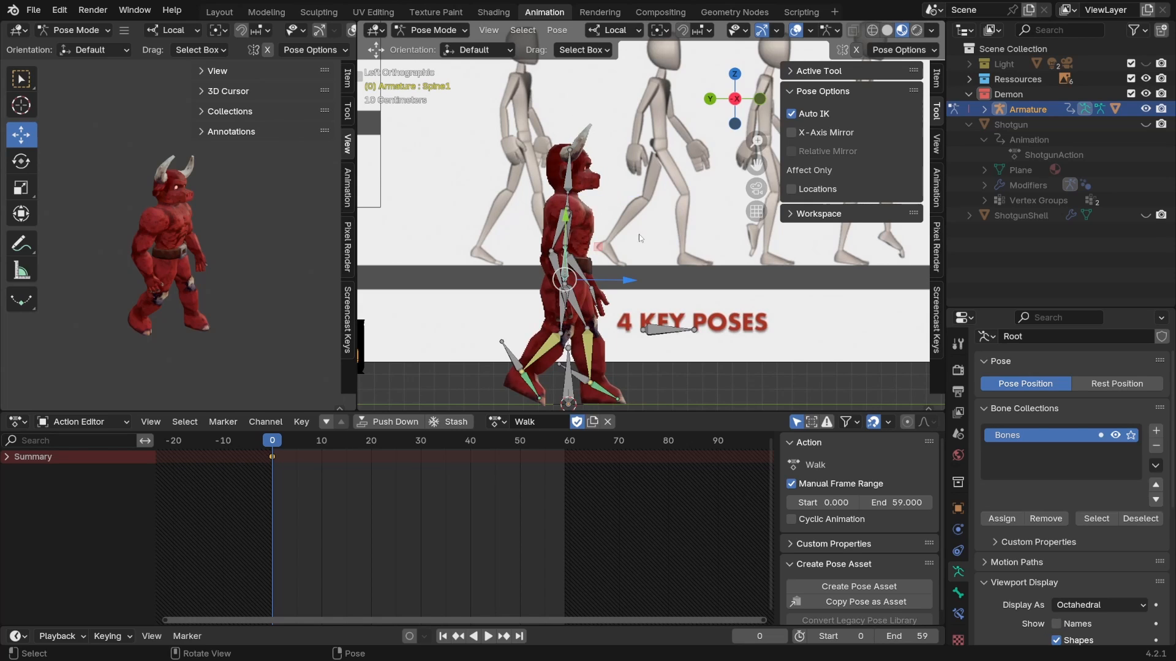
Twist the torso by rotating the Spine2 bone around its local Y axis, then fine-tune the twist in the opposite direction
click(567, 246)
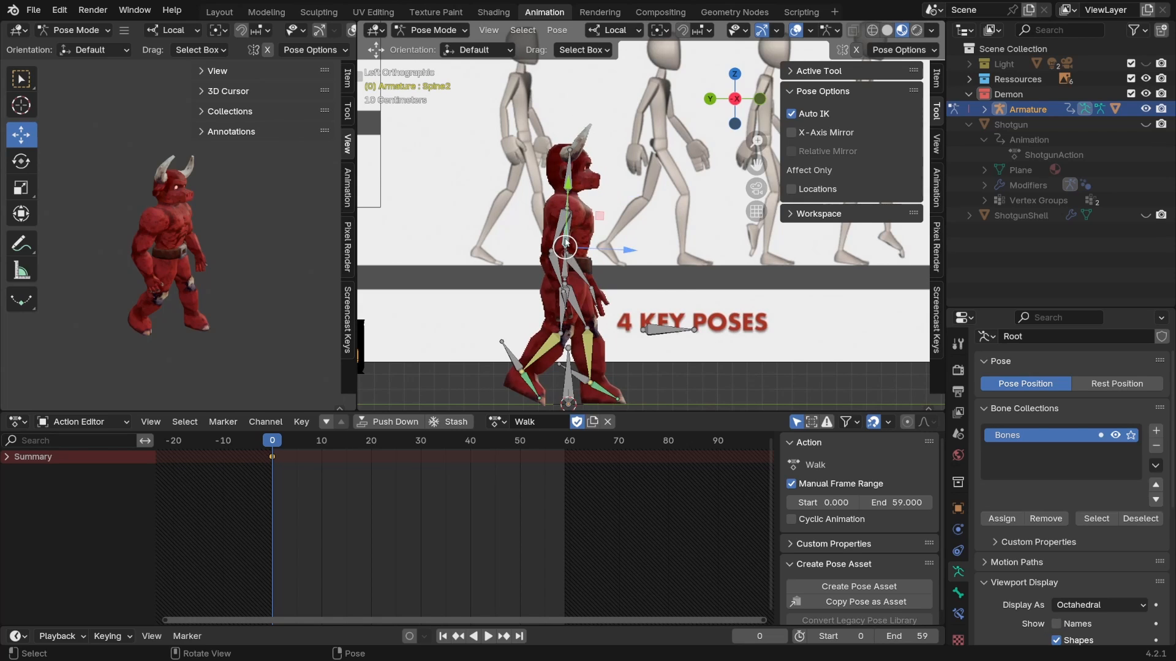
key(r)
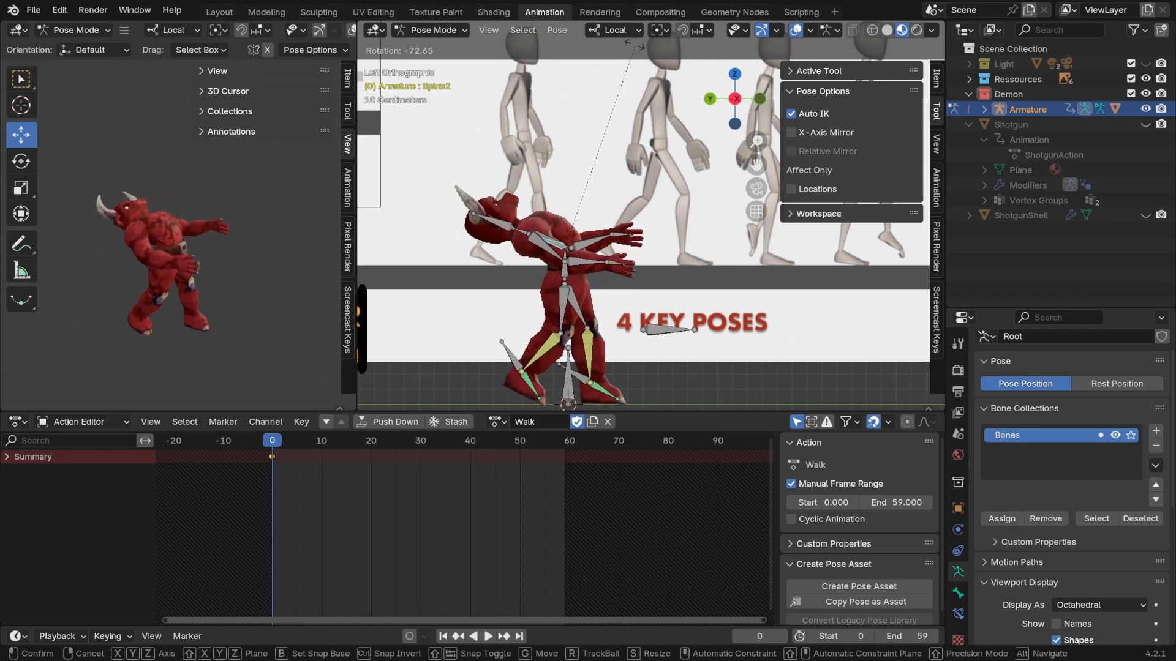
key(y)
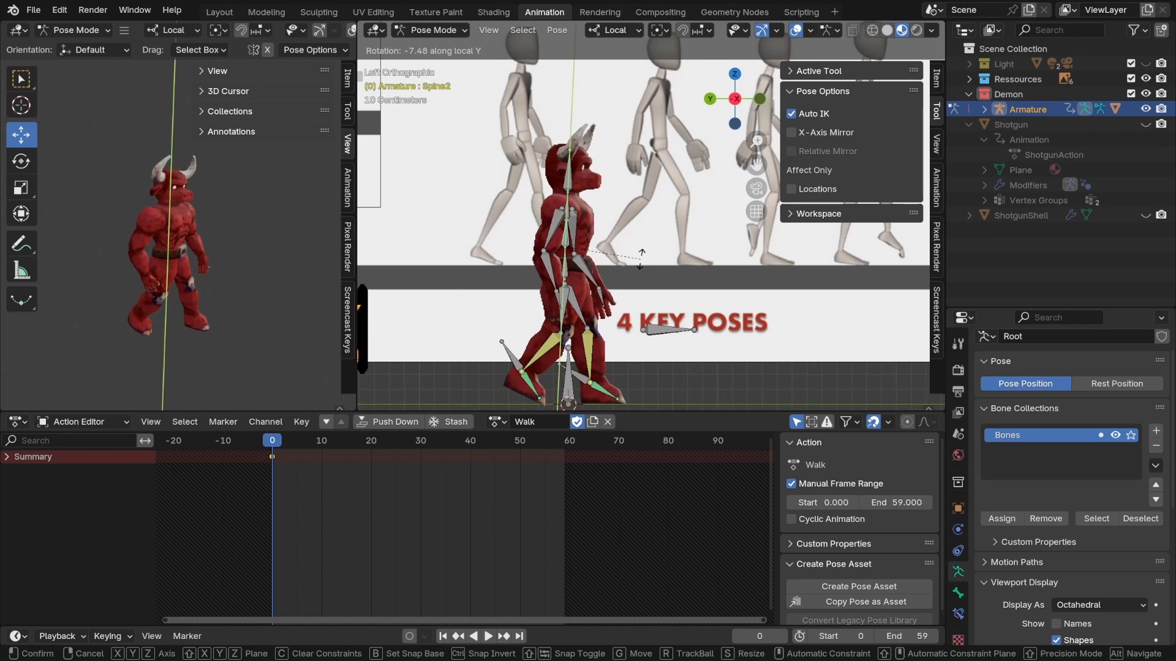
click(639, 268)
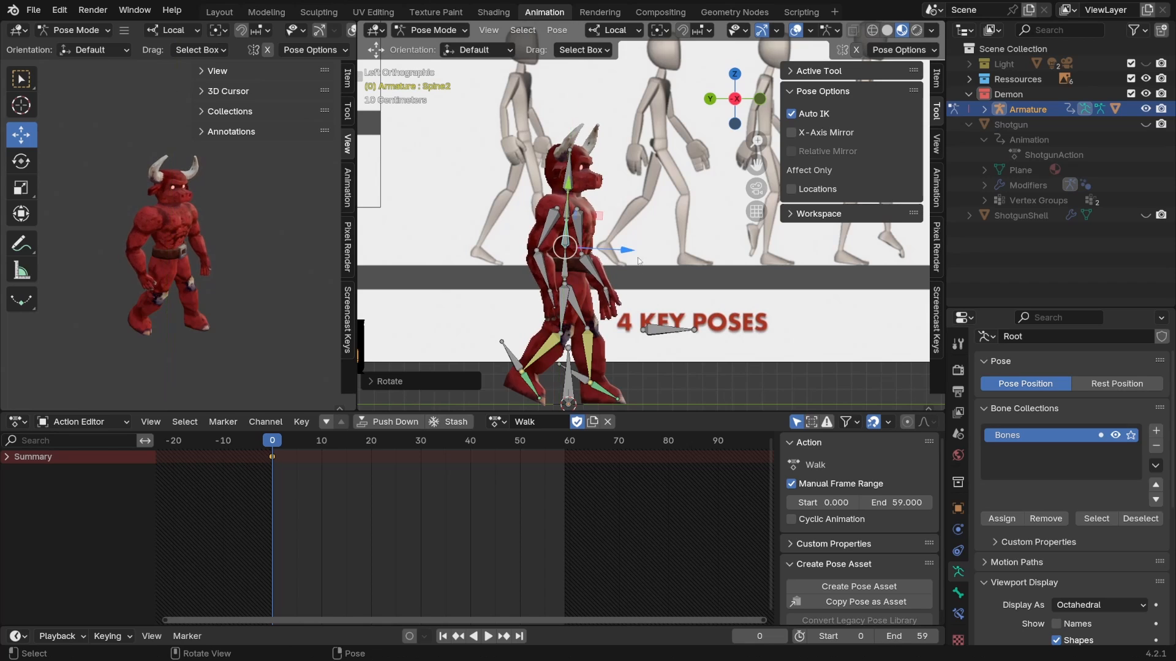
key(r)
key(y)
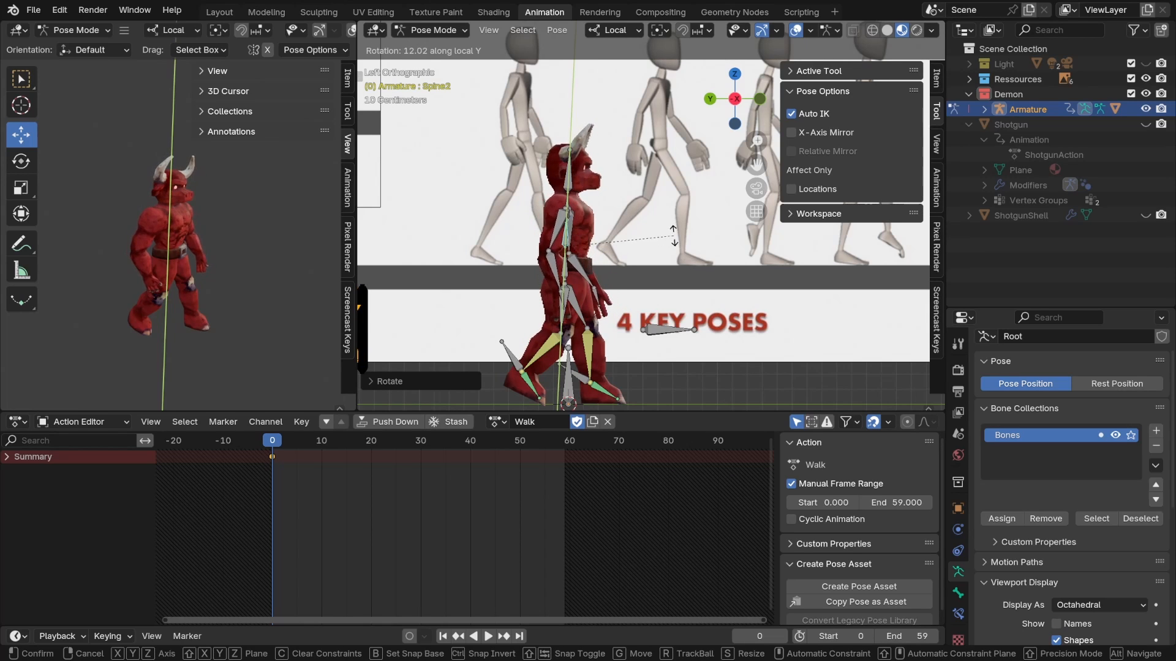
click(677, 246)
middle_drag(677, 246, 650, 274)
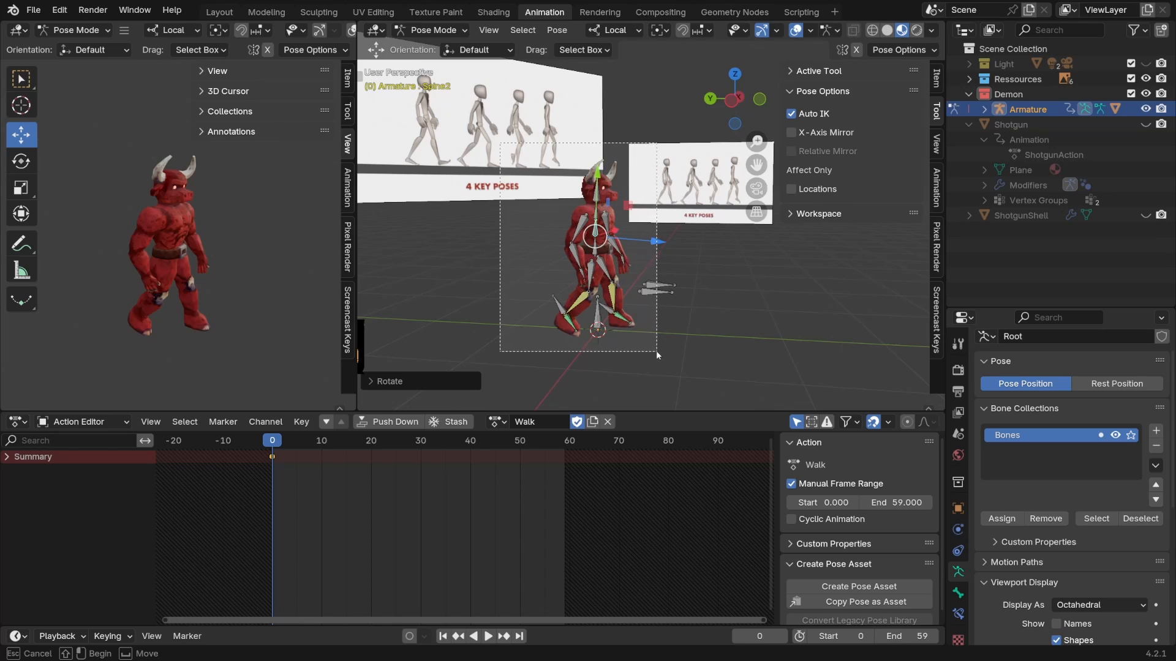
At frame 5, move the left leg IK target forward in the left view to widen the stride
middle_drag(656, 350, 654, 337)
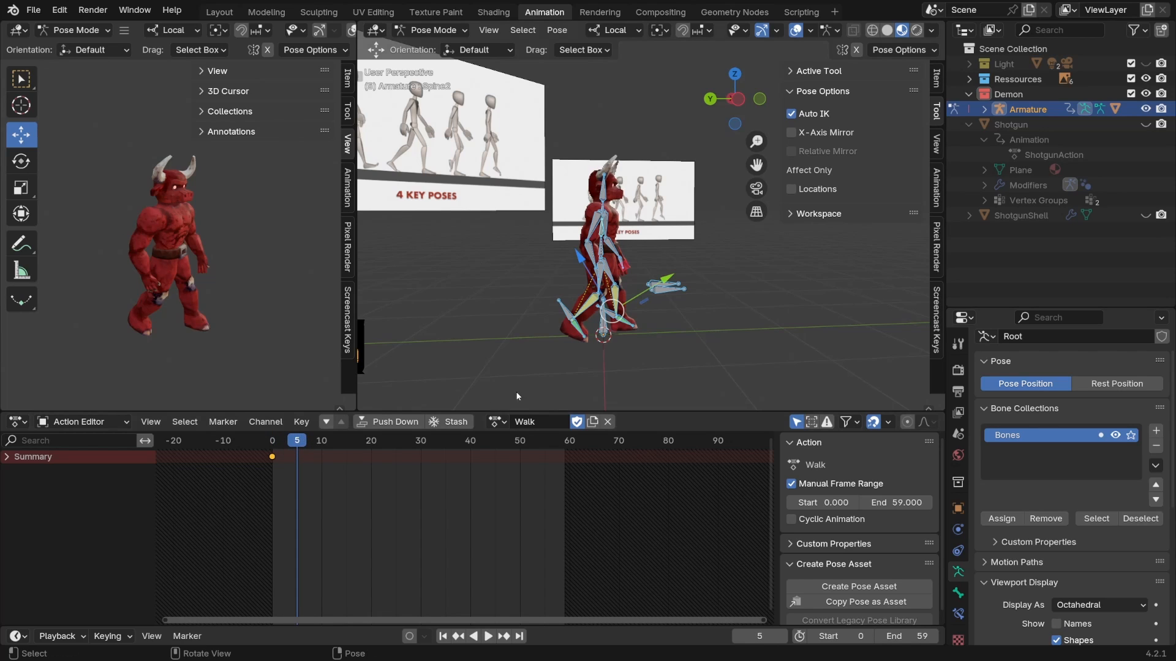
click(738, 100)
click(606, 332)
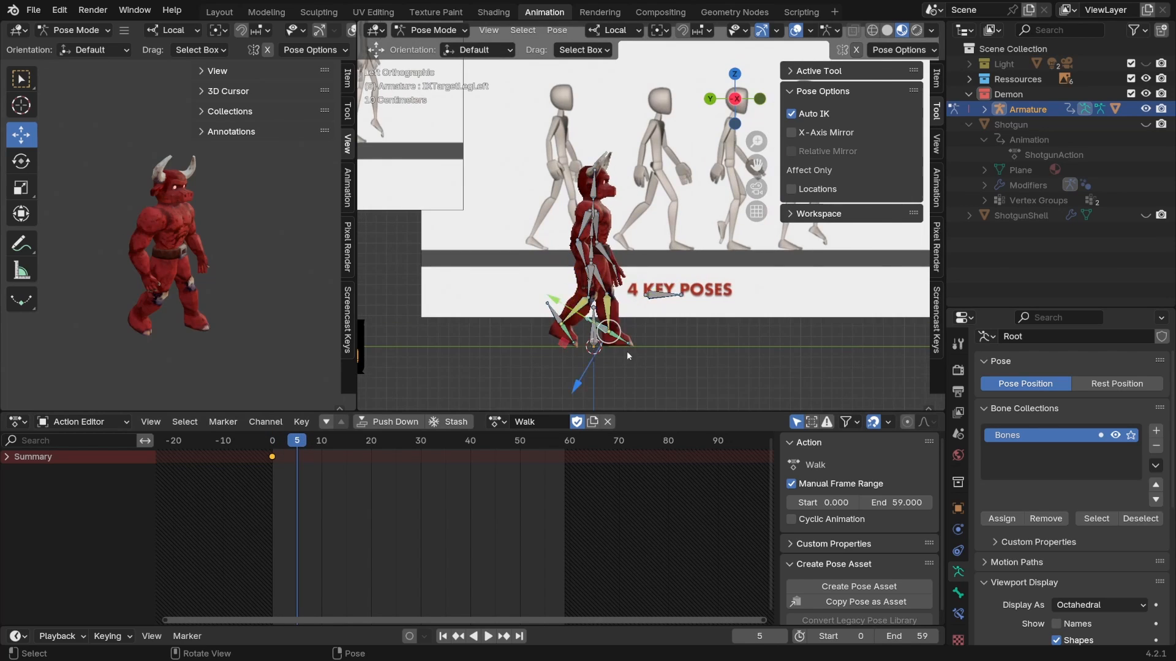
scroll(631, 352, up, 2)
key(g)
click(634, 350)
Lower the character's spine slightly at frame 5 and turn off Auto IK
click(564, 264)
key(ctrl+z)
drag(566, 214, 566, 222)
click(791, 113)
Move the left leg IK target slightly further forward so the front foot reaches out
click(582, 374)
key(g)
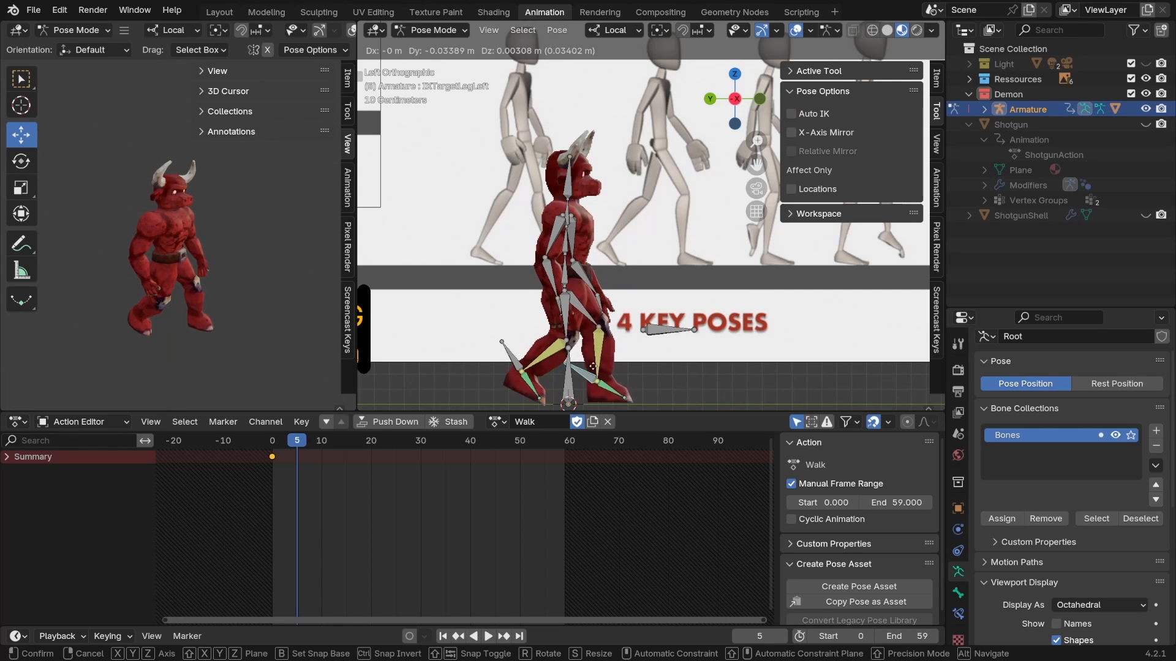
click(590, 373)
Move the right leg IK target backward in the left view and rotate it to shape the trailing foot
middle_drag(594, 367, 668, 361)
click(751, 102)
click(512, 357)
scroll(570, 346, down, 4)
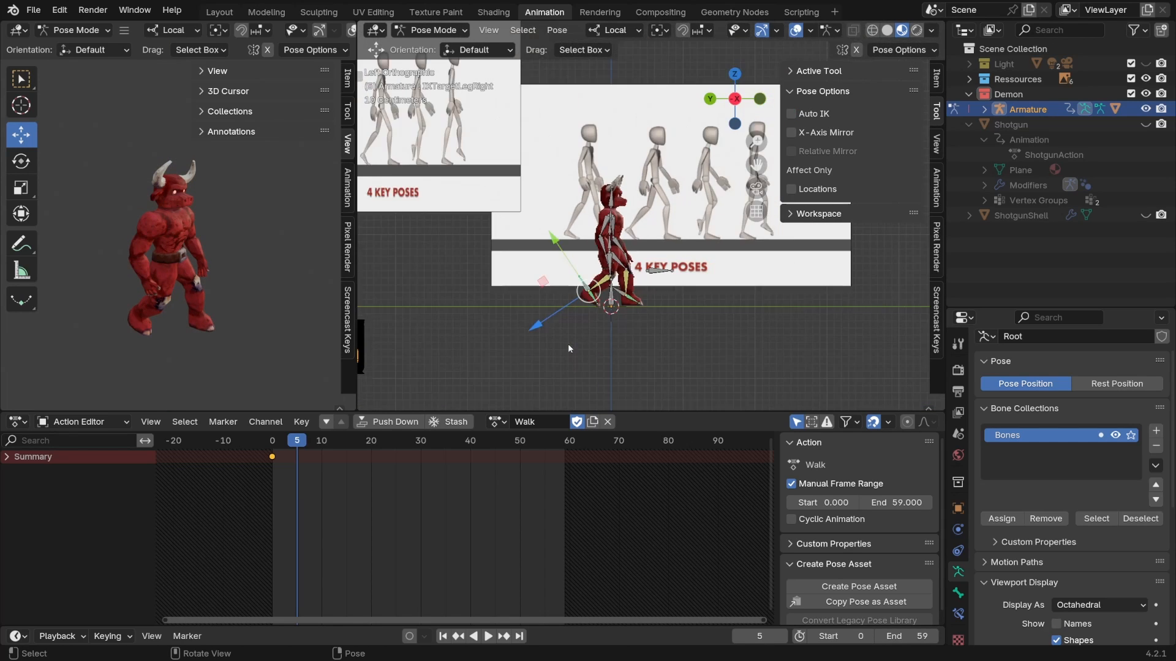
scroll(570, 347, up, 5)
scroll(550, 327, down, 2)
key(g)
click(536, 325)
key(r)
click(659, 349)
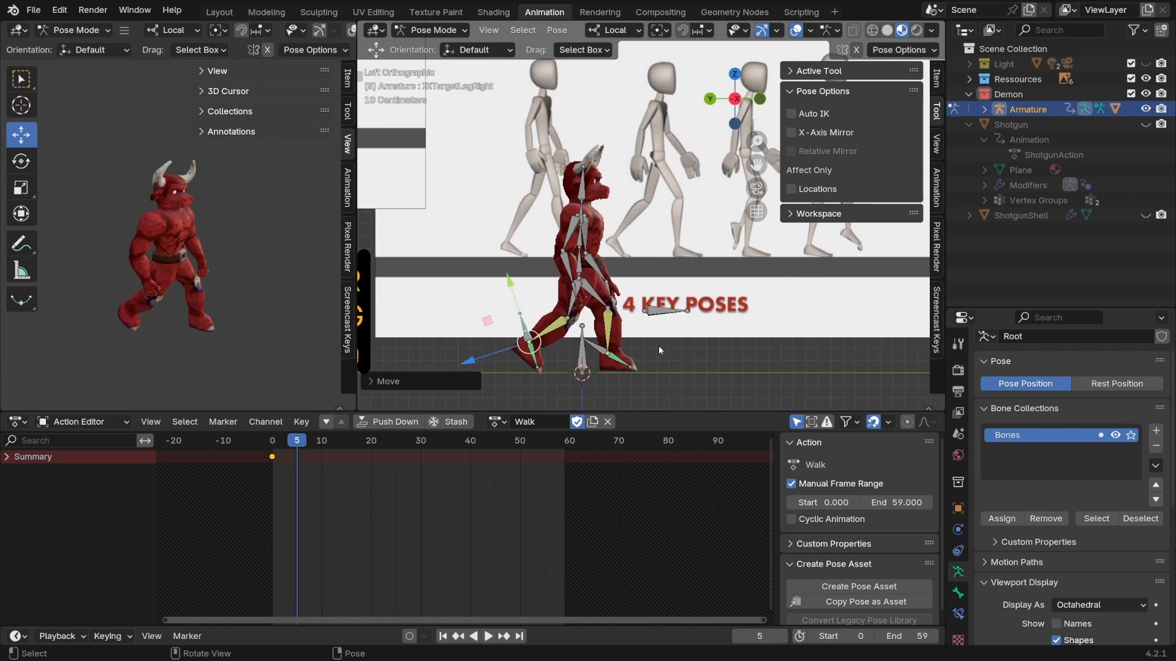
Turn Auto IK back on, then move the left hand forward and rotate it for the arm swing
scroll(643, 333, up, 1)
click(604, 308)
click(791, 113)
key(g)
click(635, 238)
key(r)
click(646, 244)
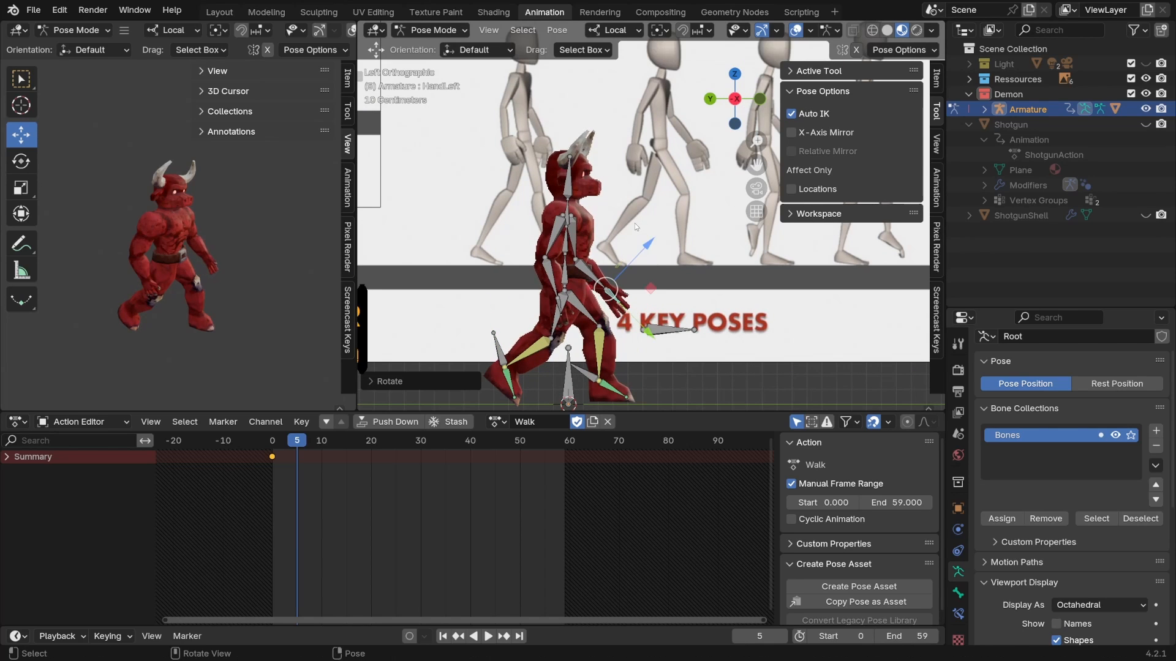
Swing the right hand backward and insert a keyframe for the pose at frame 5
click(558, 302)
key(g)
click(603, 300)
middle_drag(616, 300, 685, 241)
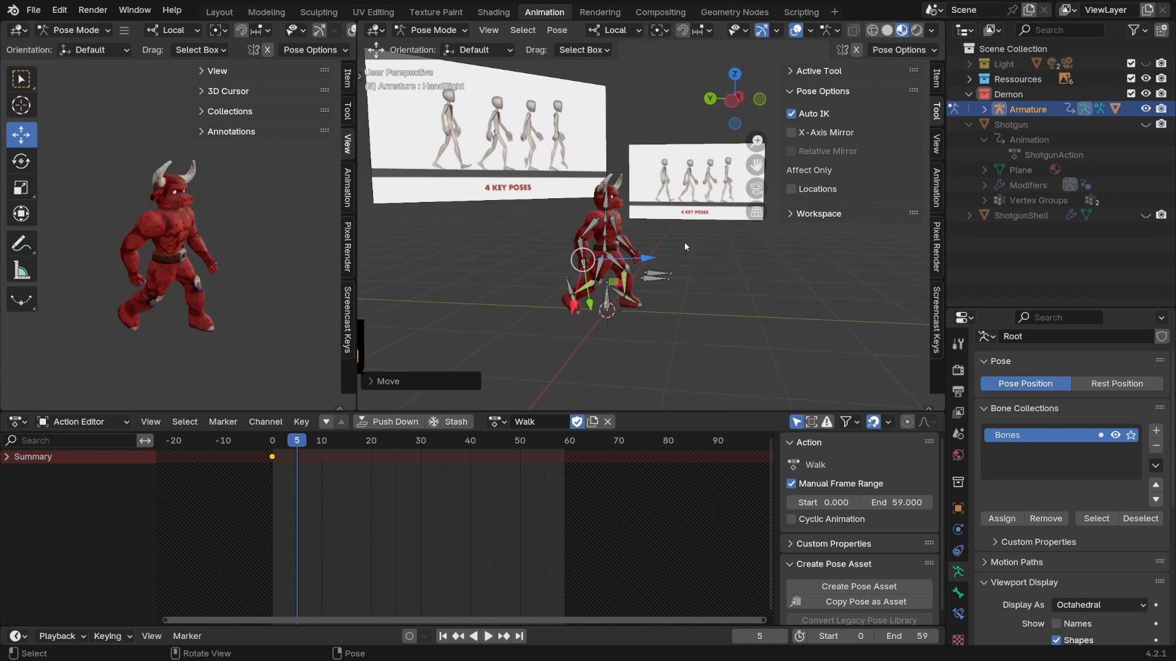
key(i)
Nudge the left leg IK target at frame 5, keyframe all bones again, and shift that keyframe to frame 4
key(shift+Left)
scroll(673, 232, up, 3)
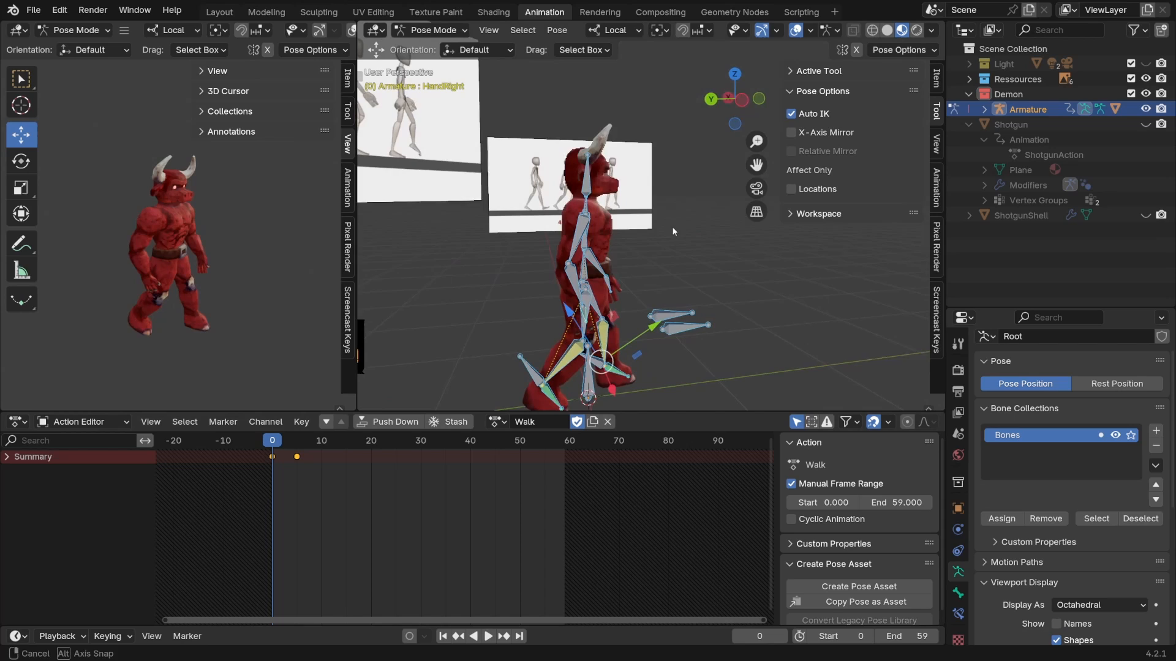
click(742, 102)
click(582, 350)
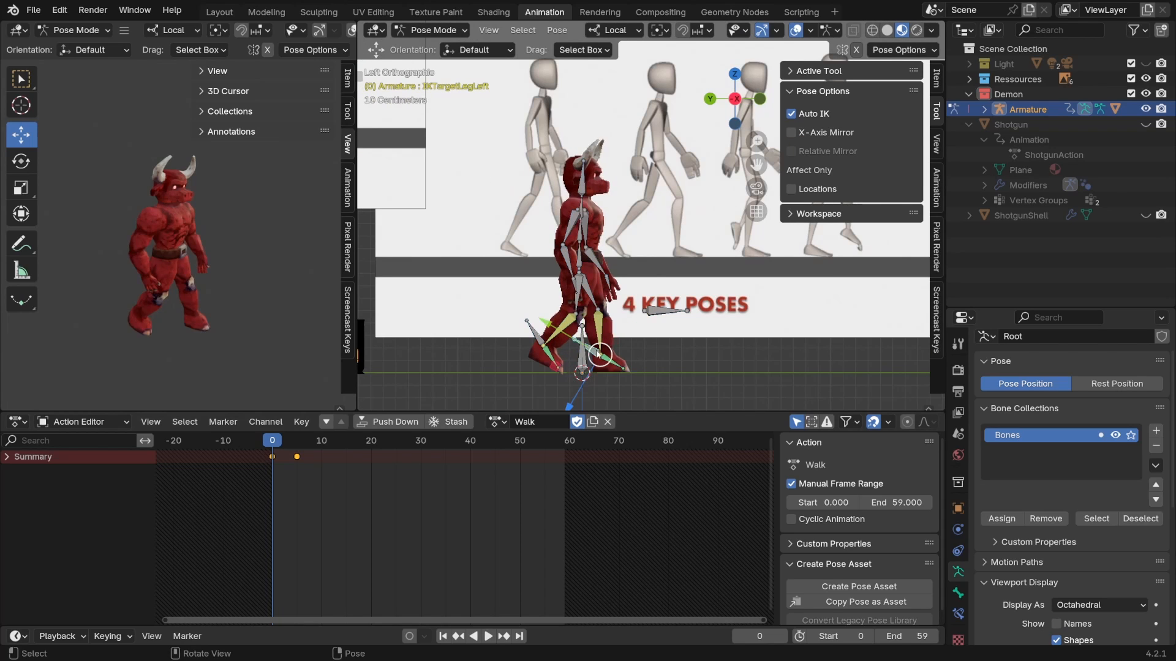
middle_drag(597, 353, 618, 347)
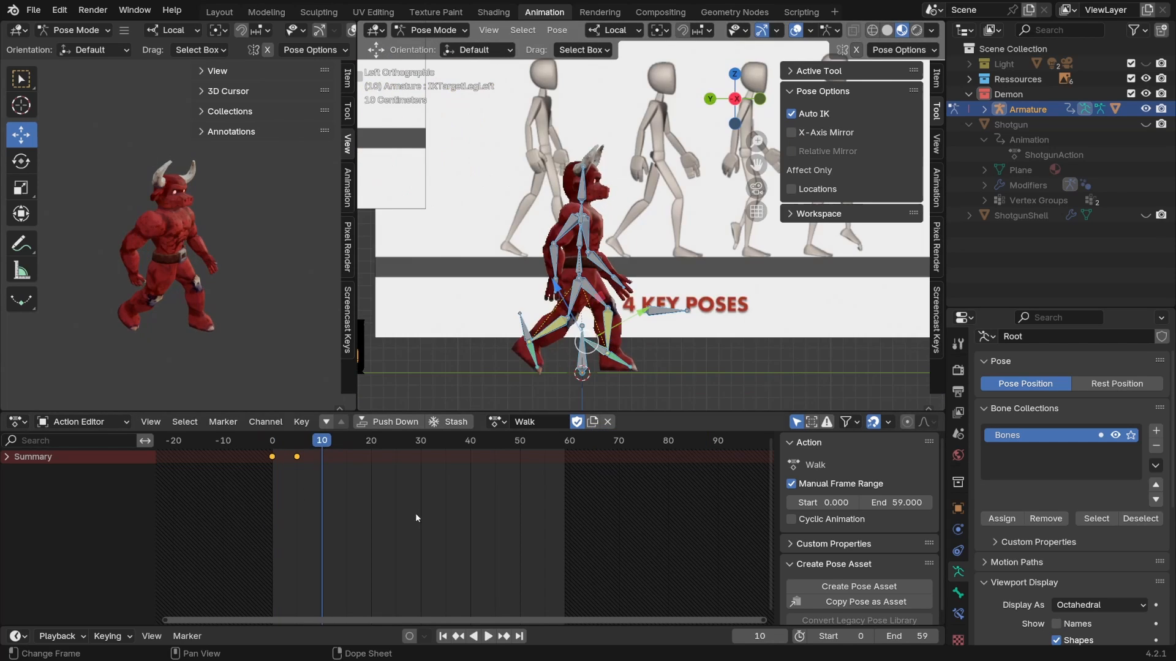
drag(322, 440, 297, 456)
click(609, 353)
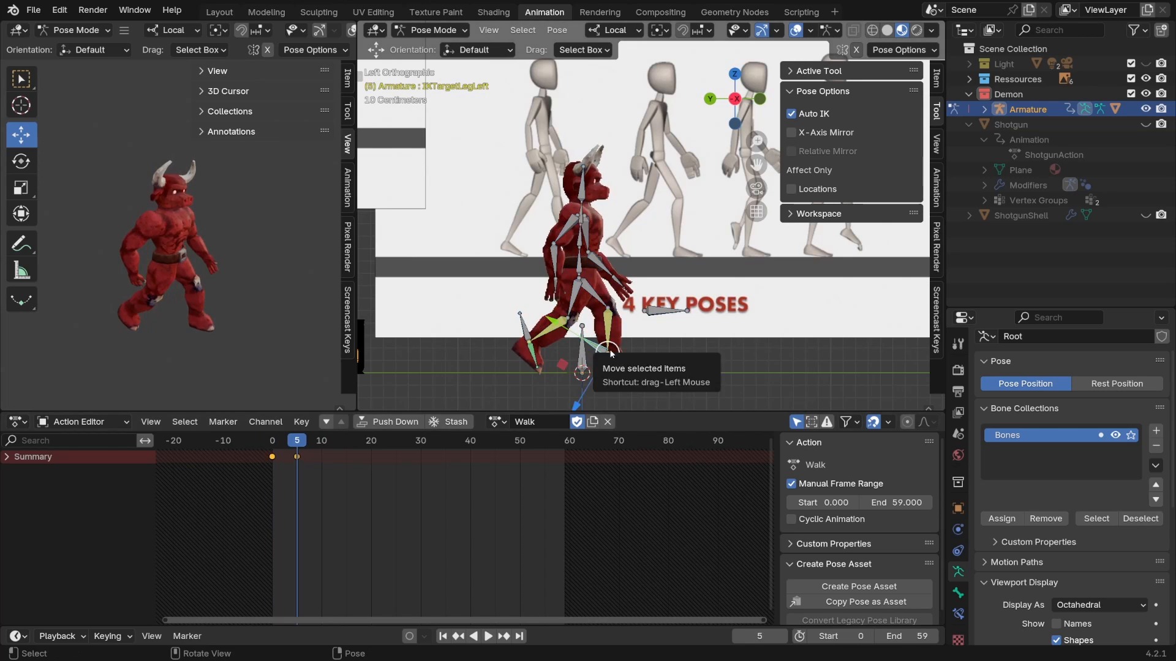
drag(610, 354, 607, 357)
key(a)
key(i)
mouse_move(295, 442)
mouse_down()
mouse_move(321, 447)
mouse_move(292, 456)
mouse_up()
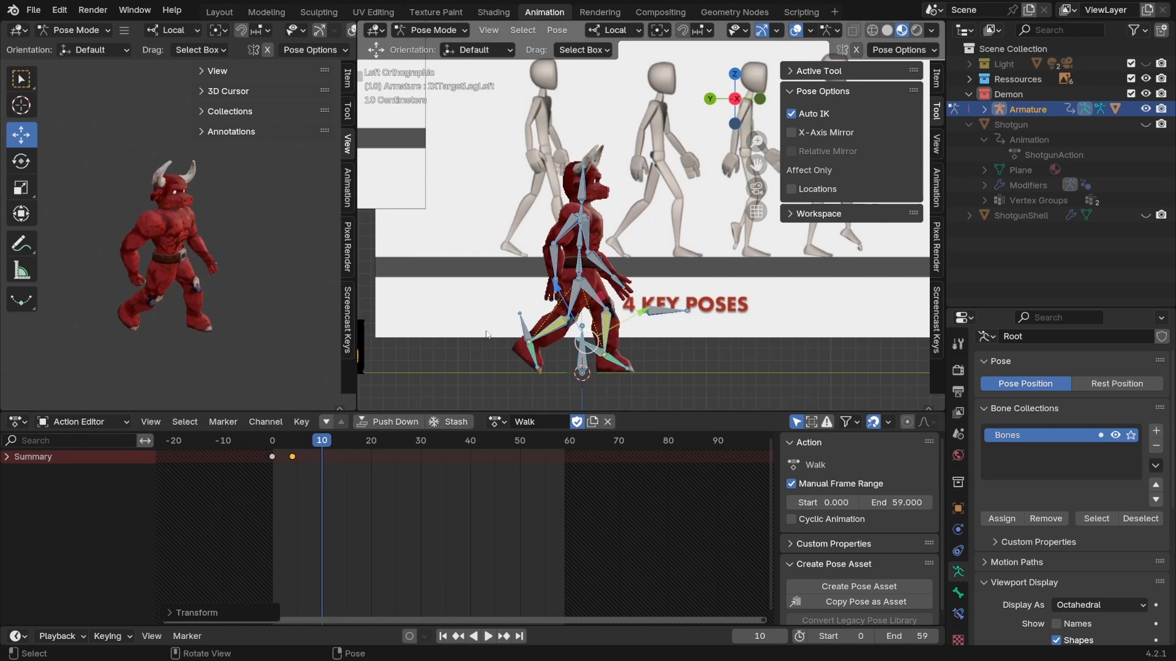
At frame 10, turn off Auto IK and adjust the height of the Spine1 bone
click(578, 264)
click(791, 114)
key(g)
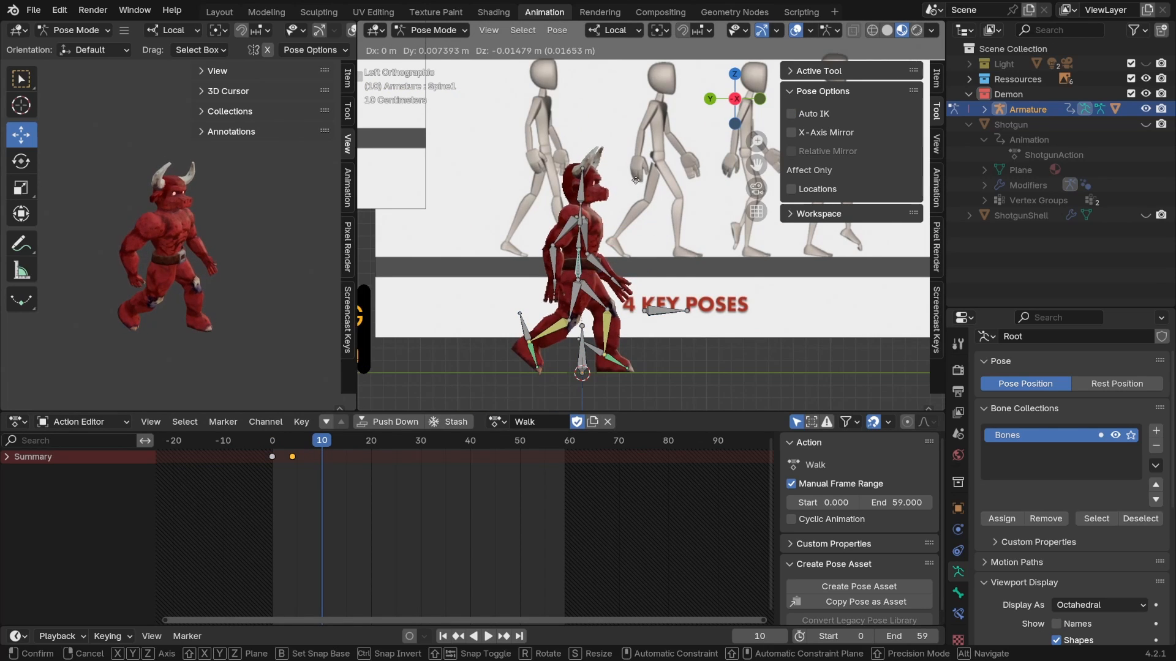
click(636, 180)
key(g)
click(635, 184)
Bring the left leg IK target back beneath the body and the right leg IK target forward for the passing pose
click(603, 353)
key(g)
click(577, 353)
click(528, 339)
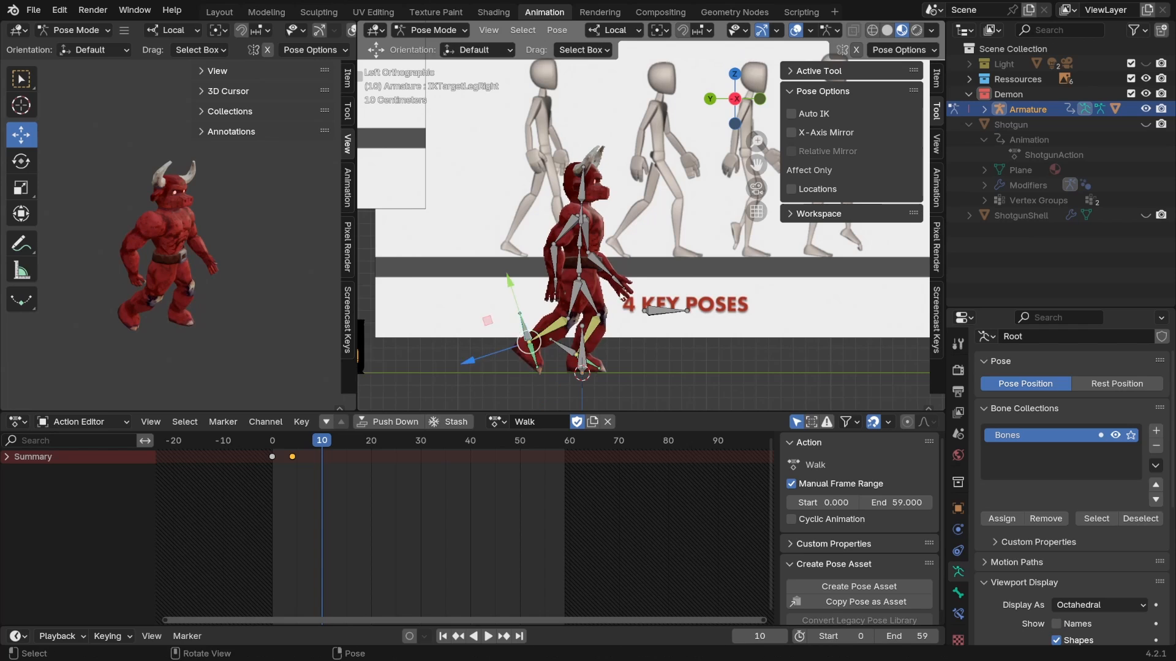
key(t)
Rotate the Spine2 bone around its local Y axis to turn the torso at frame 10
click(580, 245)
key(r)
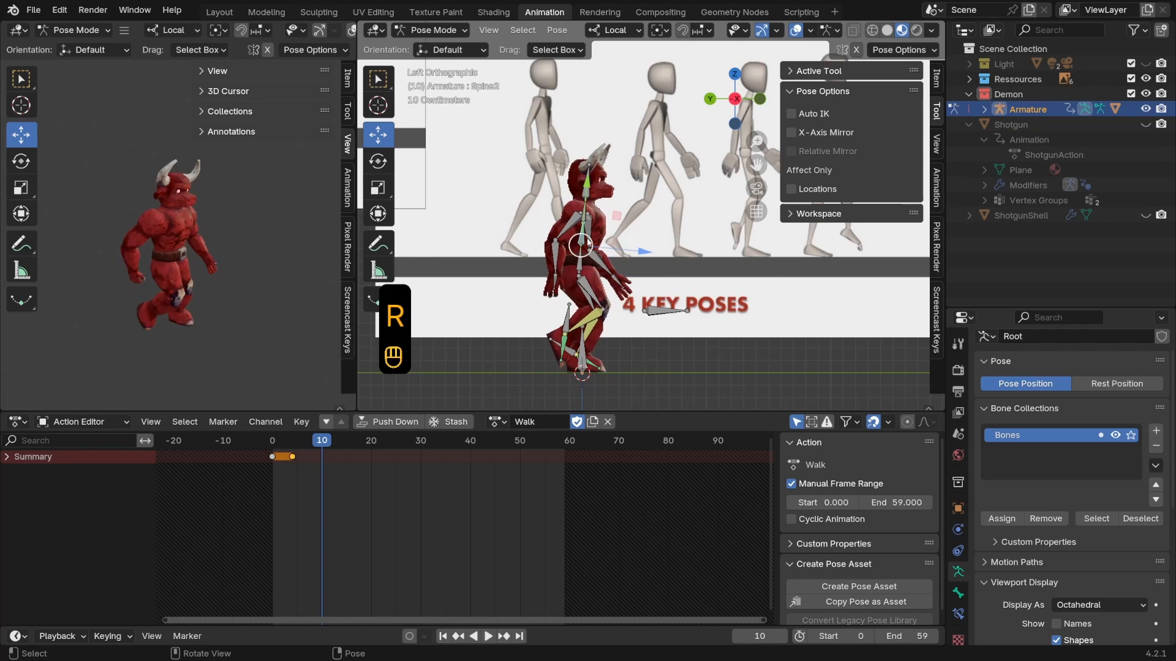
key(r)
key(y)
click(588, 244)
Reposition the right hand with Auto IK on and keyframe all bones at frame 10
click(791, 114)
click(555, 281)
key(g)
key(g)
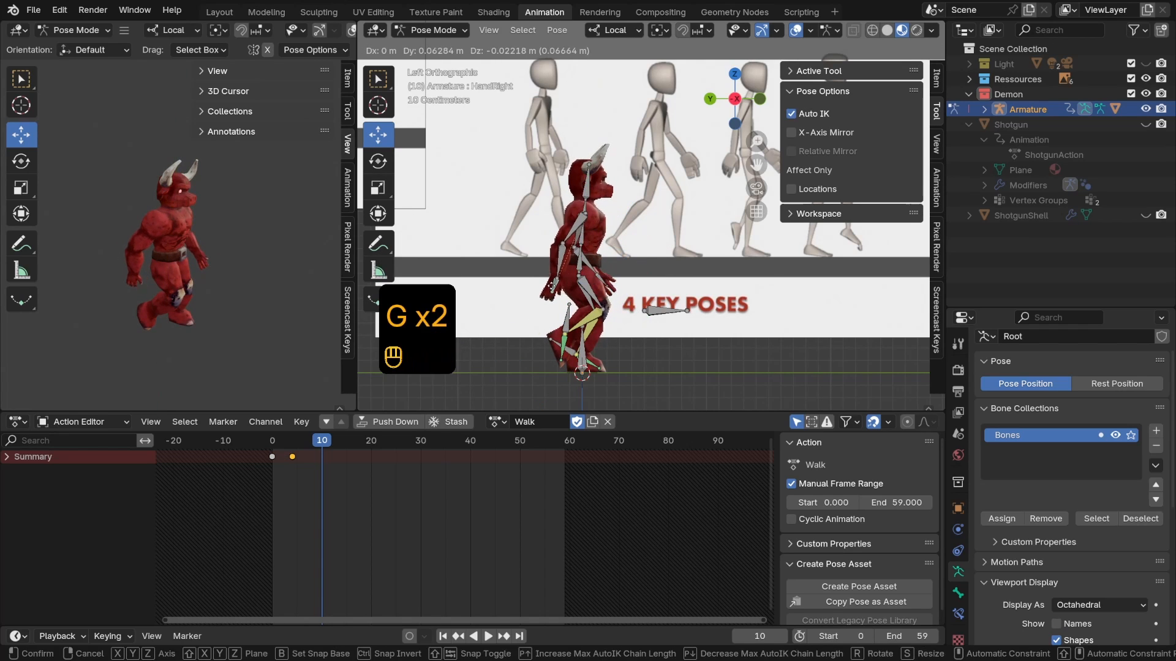
key(a)
key(i)
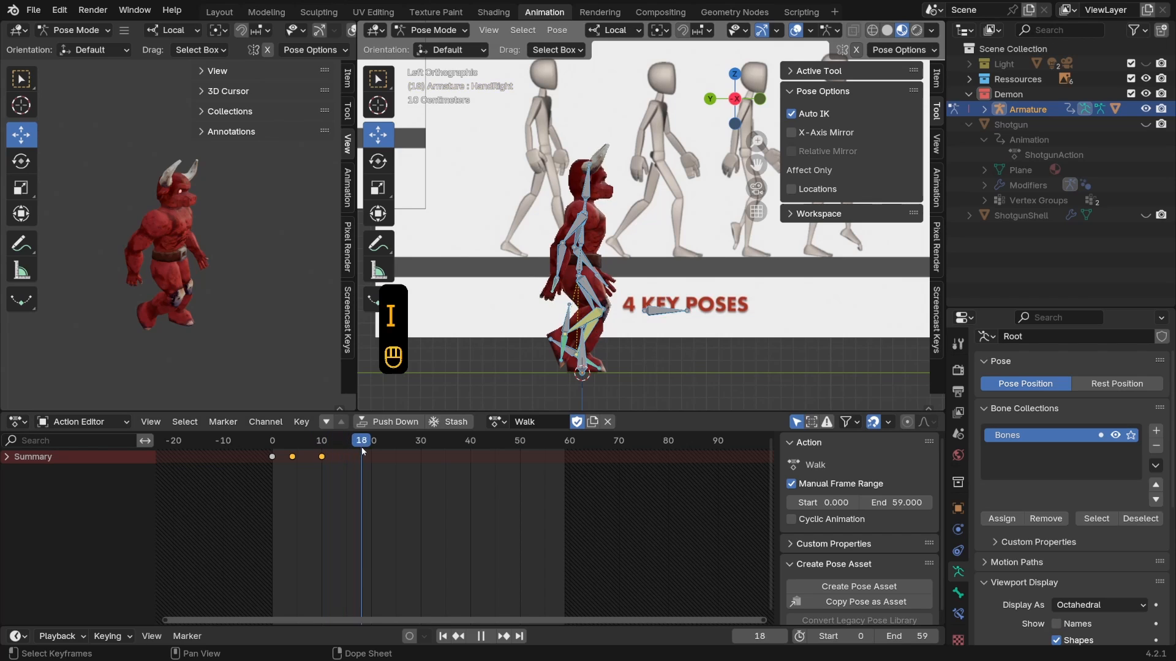
At frame 15, move the left leg IK target about 0.23 m backward and rotate the foot
drag(363, 452, 346, 457)
scroll(658, 287, down, 1)
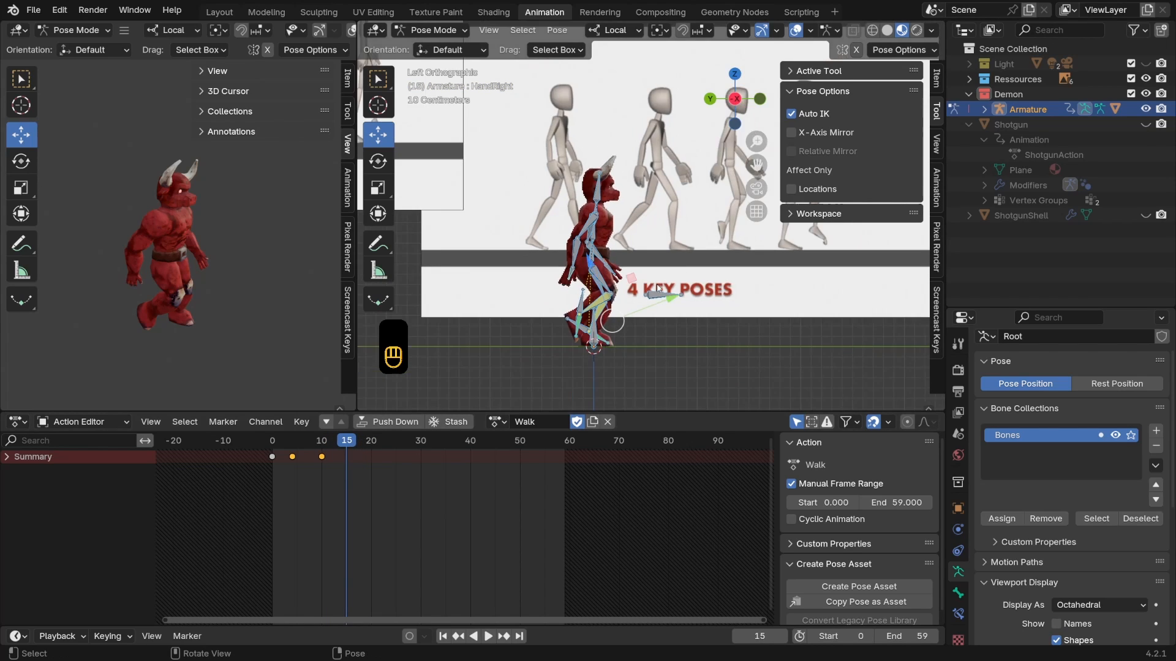
scroll(639, 280, up, 1)
click(579, 351)
key(g)
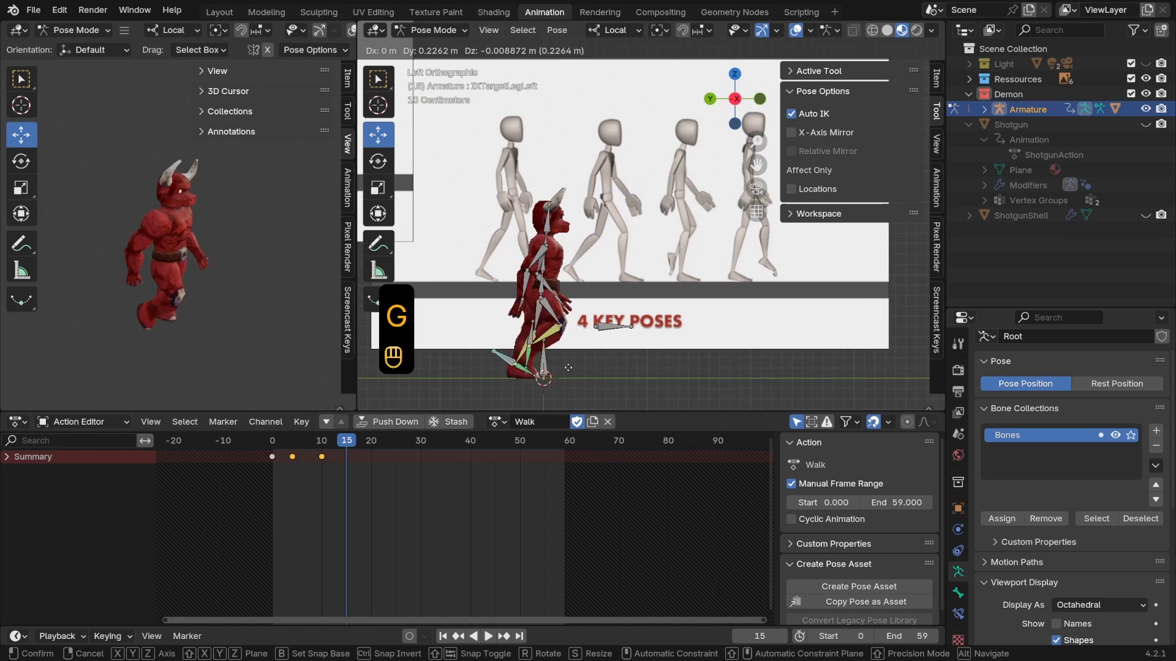
click(568, 368)
key(r)
click(589, 365)
Move the right leg IK target forward and rotate it so the foot lifts ahead of the body
click(532, 337)
key(g)
click(571, 344)
key(r)
click(585, 331)
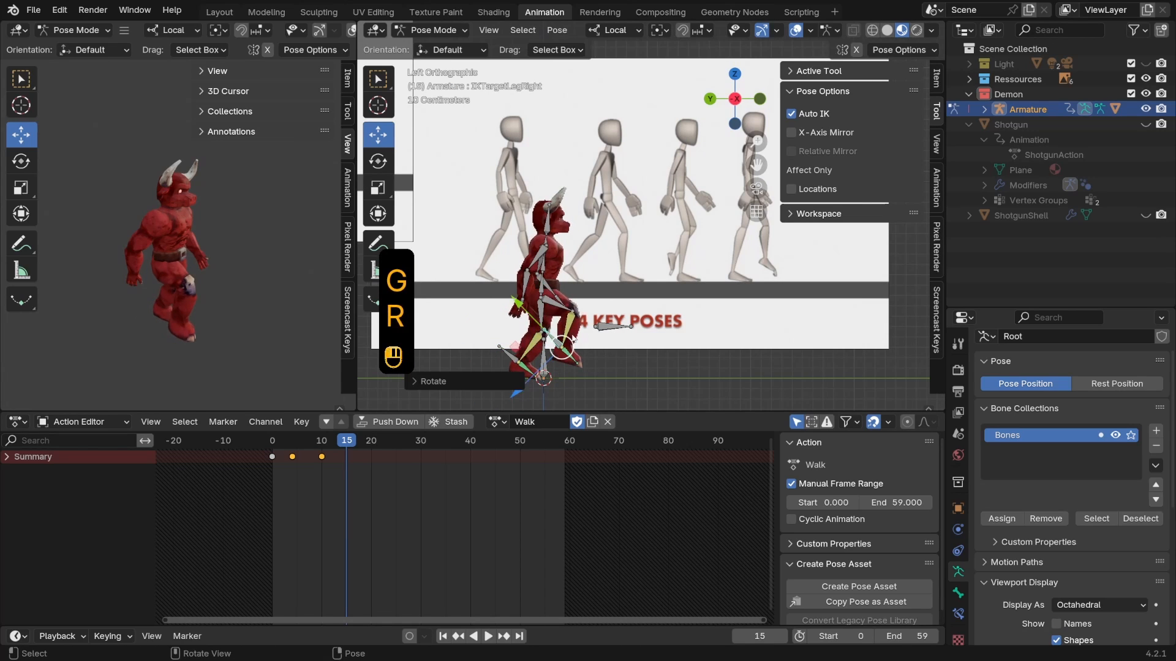
Nudge the spine upward with Auto IK off and rotate the Spine2 bone around its local Y axis
key(ctrl+z)
key(g)
click(594, 273)
key(r)
key(y)
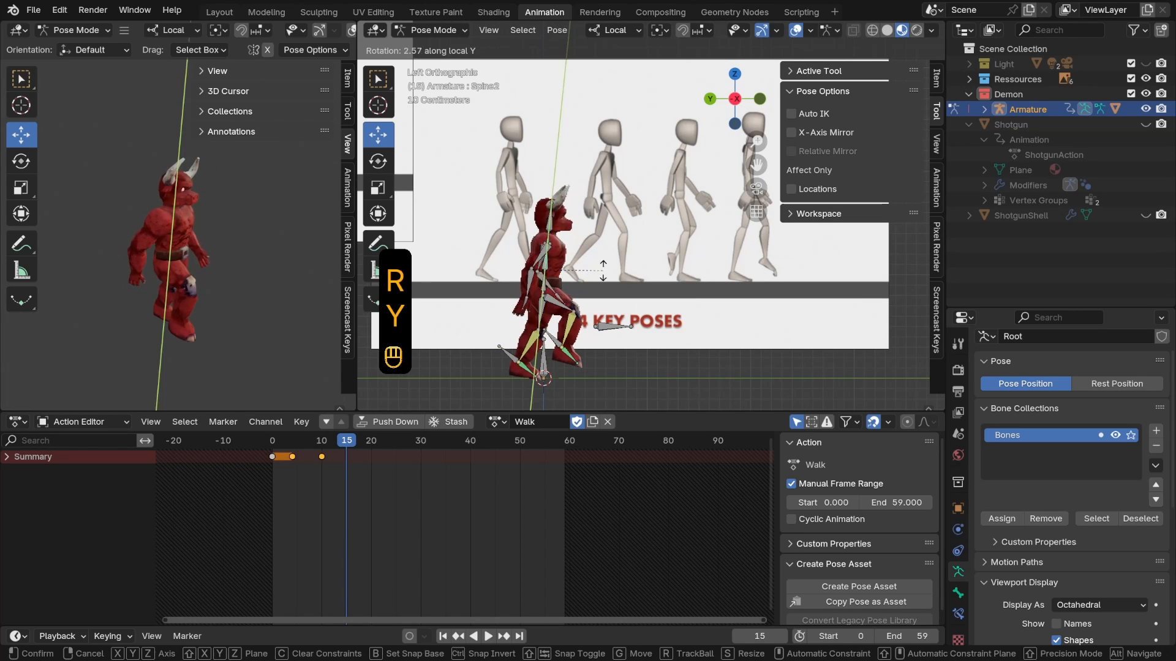
click(603, 270)
Turn Auto IK back on, reposition the right hand, and keyframe all bones at frame 15
scroll(631, 302, up, 1)
click(551, 288)
click(791, 113)
key(g)
key(g)
click(509, 326)
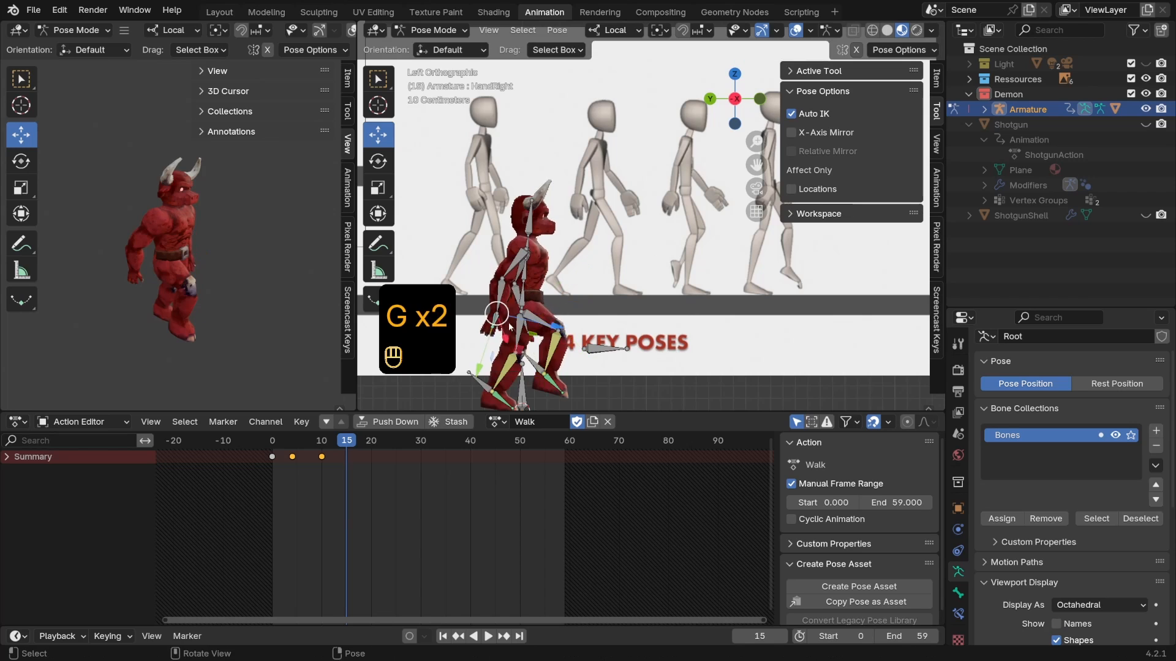
key(g)
scroll(509, 326, down, 3)
middle_drag(509, 326, 539, 306)
key(a)
key(i)
Copy the keyframes at frames 0, 4, 10 and 15 and paste them flipped starting at frame 20
drag(347, 450, 381, 481)
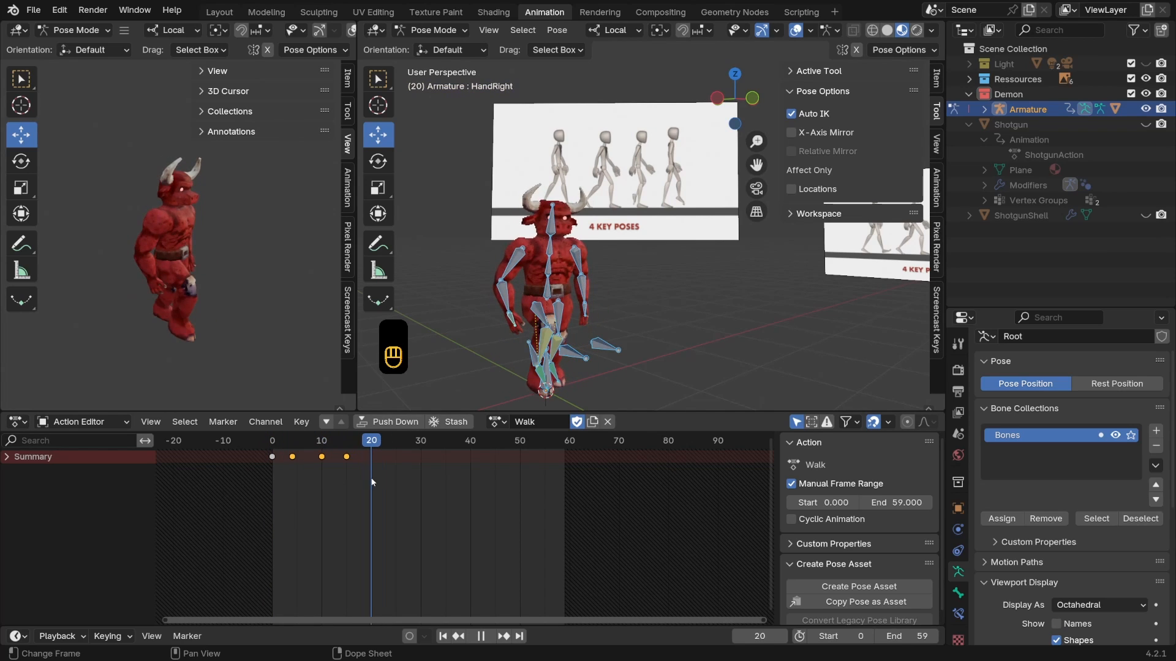
middle_drag(650, 277, 432, 423)
key(space)
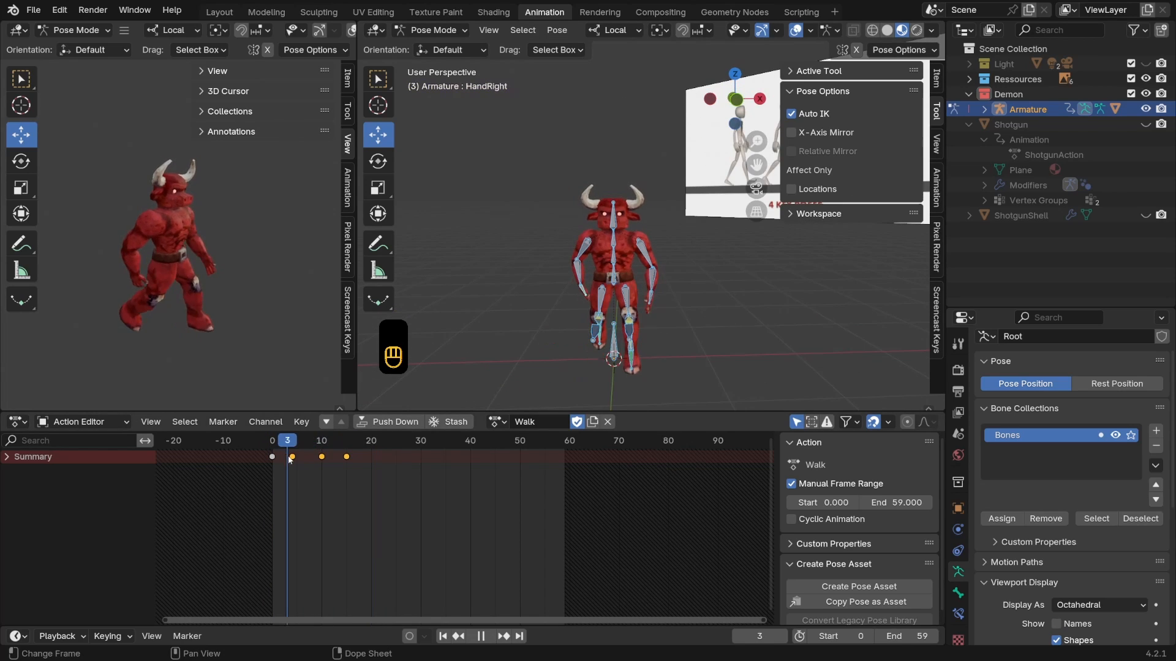
drag(340, 464, 372, 465)
middle_drag(529, 323, 429, 393)
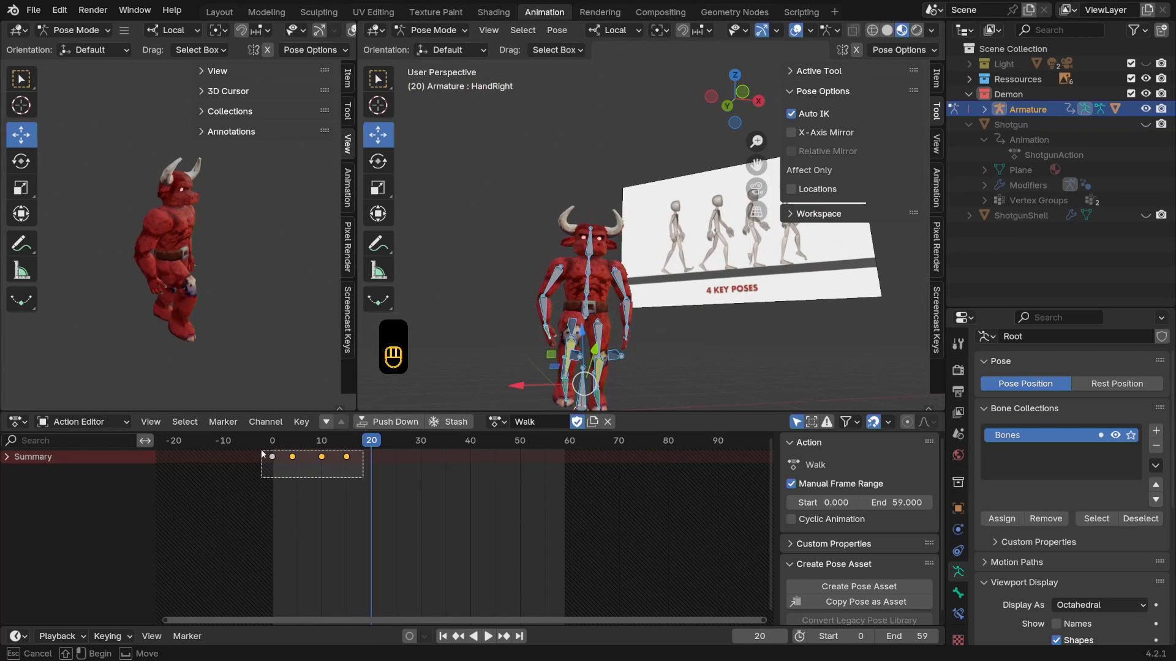
drag(263, 454, 263, 455)
key(ctrl)
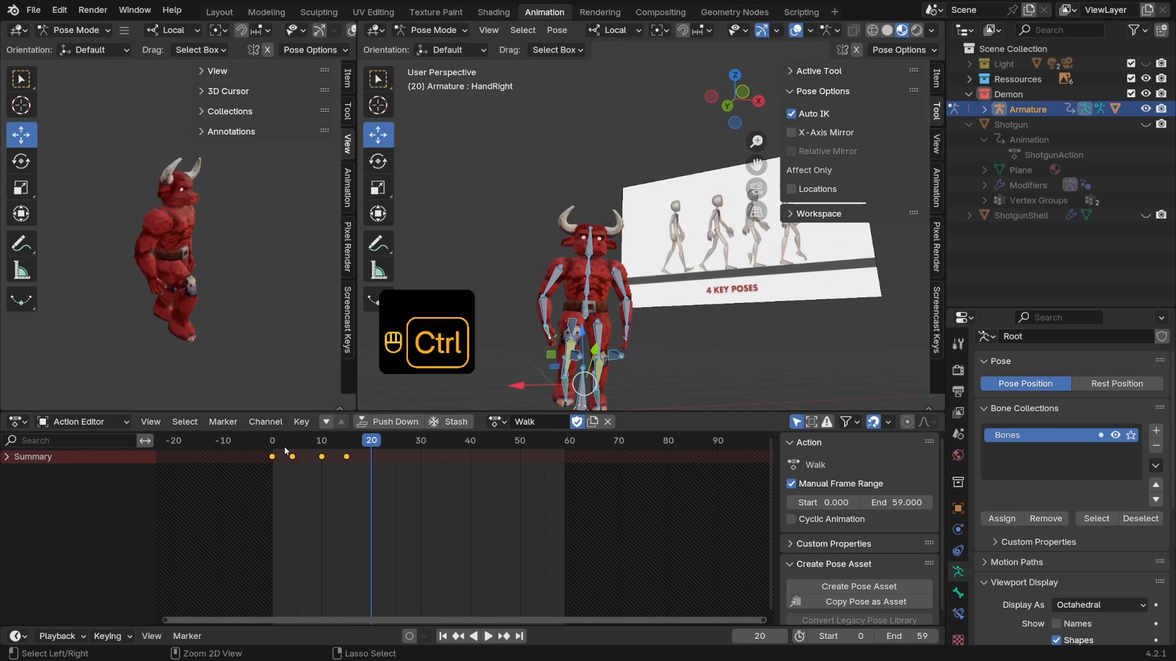
key(ctrl+c)
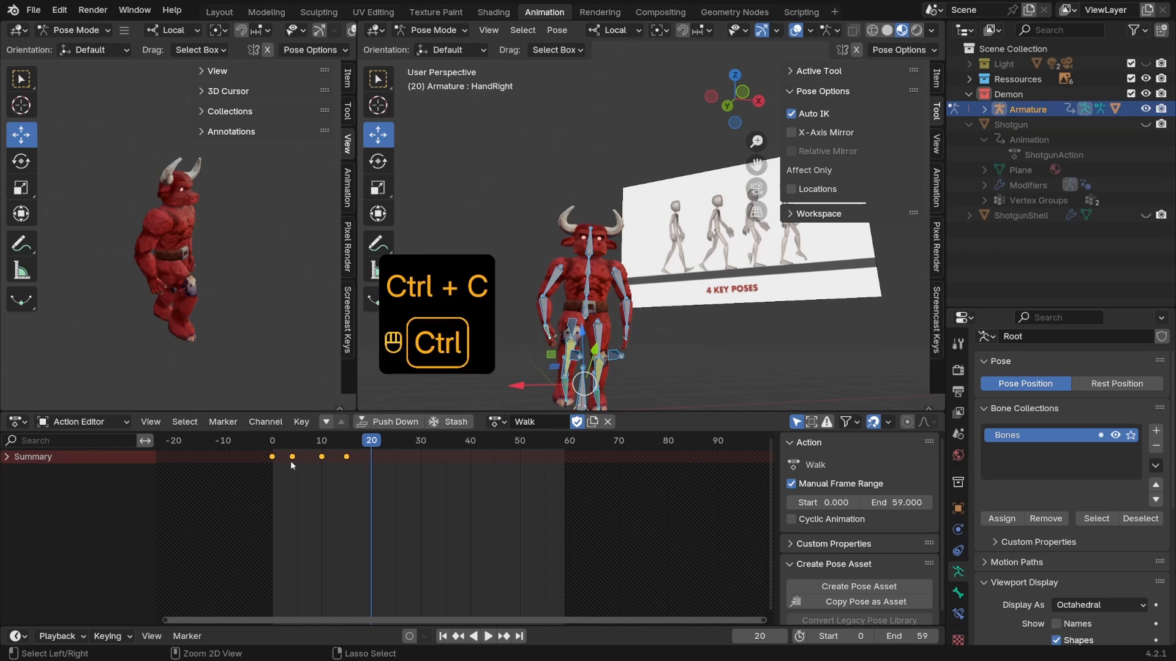
key(ctrl+shift+v)
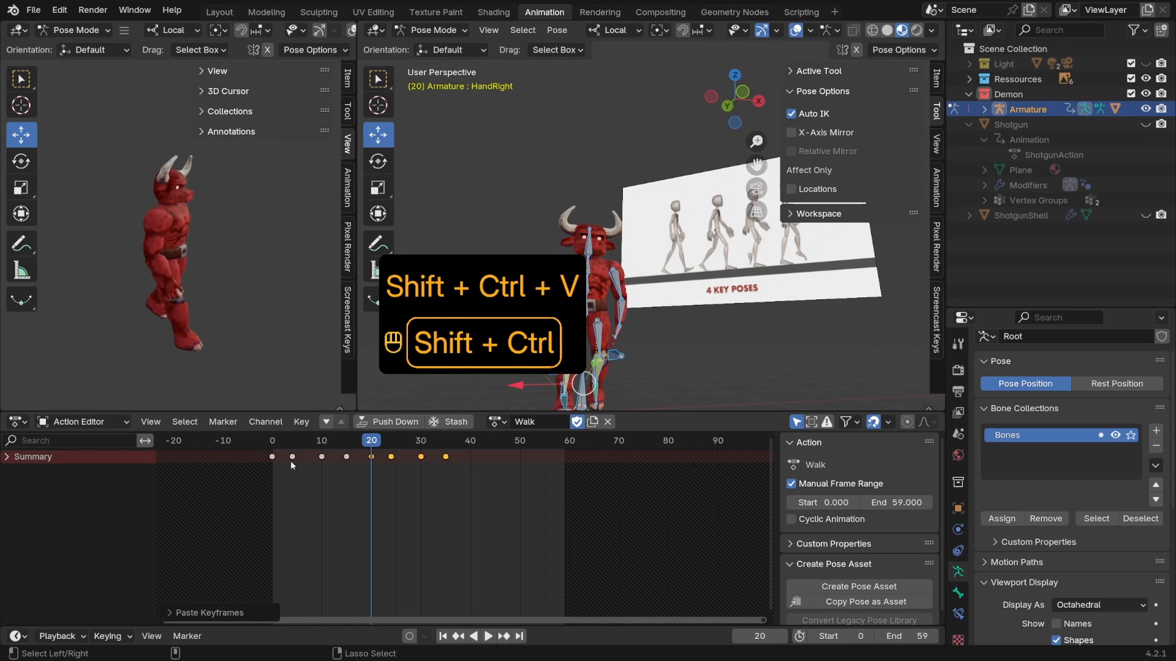
Copy the frame 0 keyframe and paste it at frame 40 to close the walk loop
key(space)
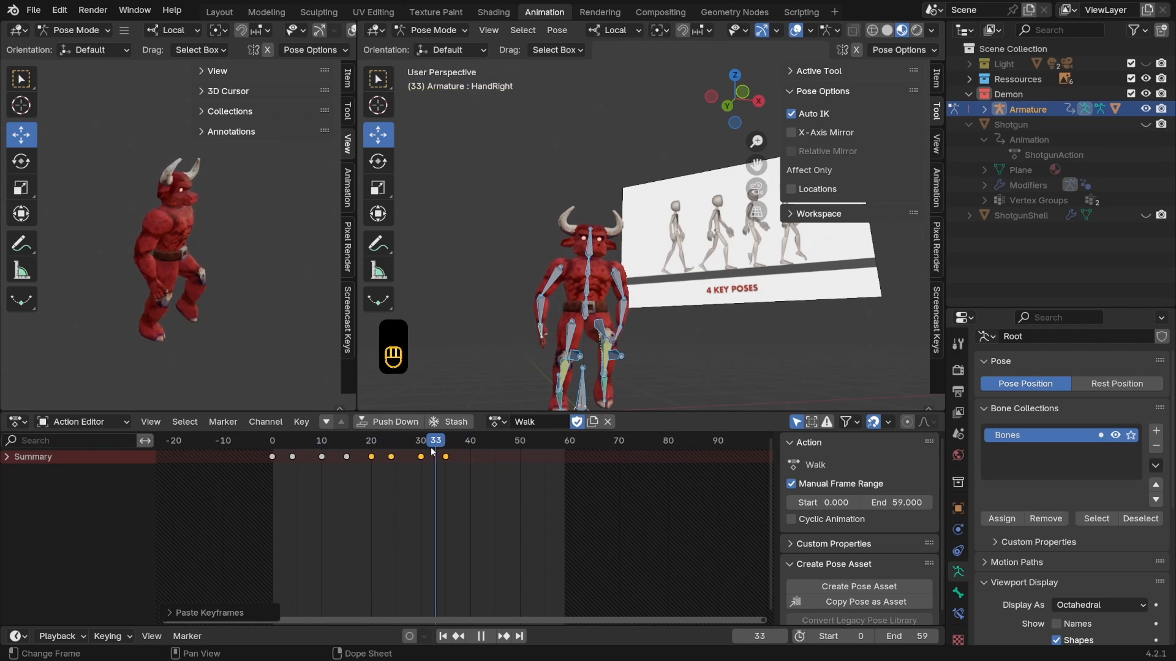
drag(298, 454, 446, 448)
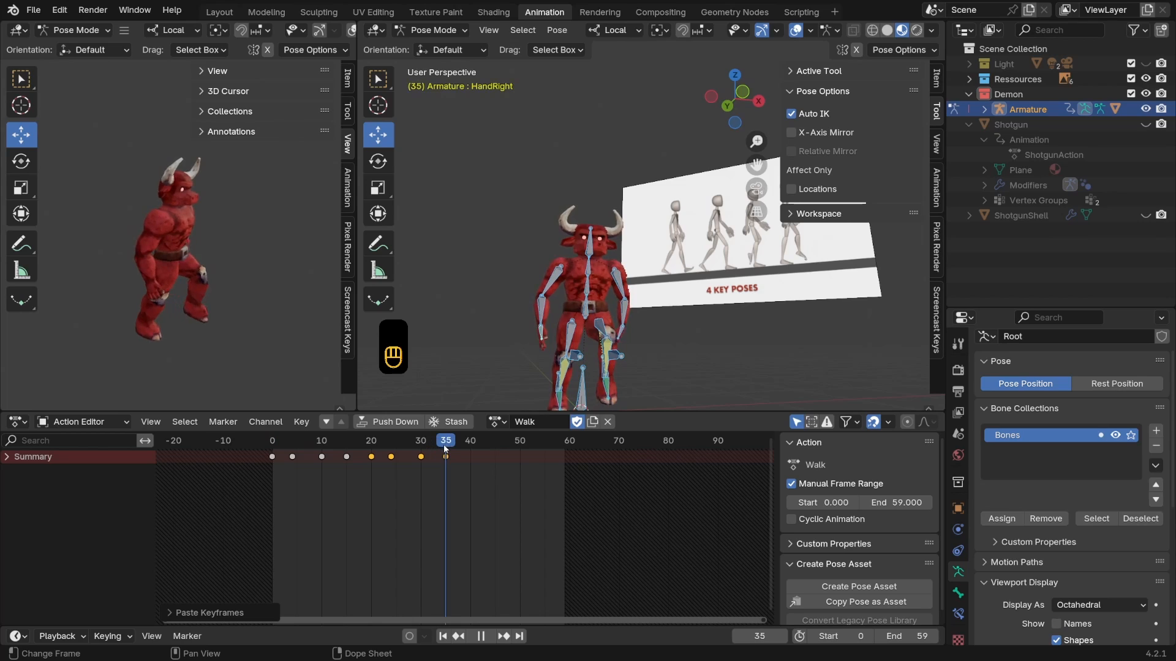
ctrl+click(275, 467)
key(ctrl+c)
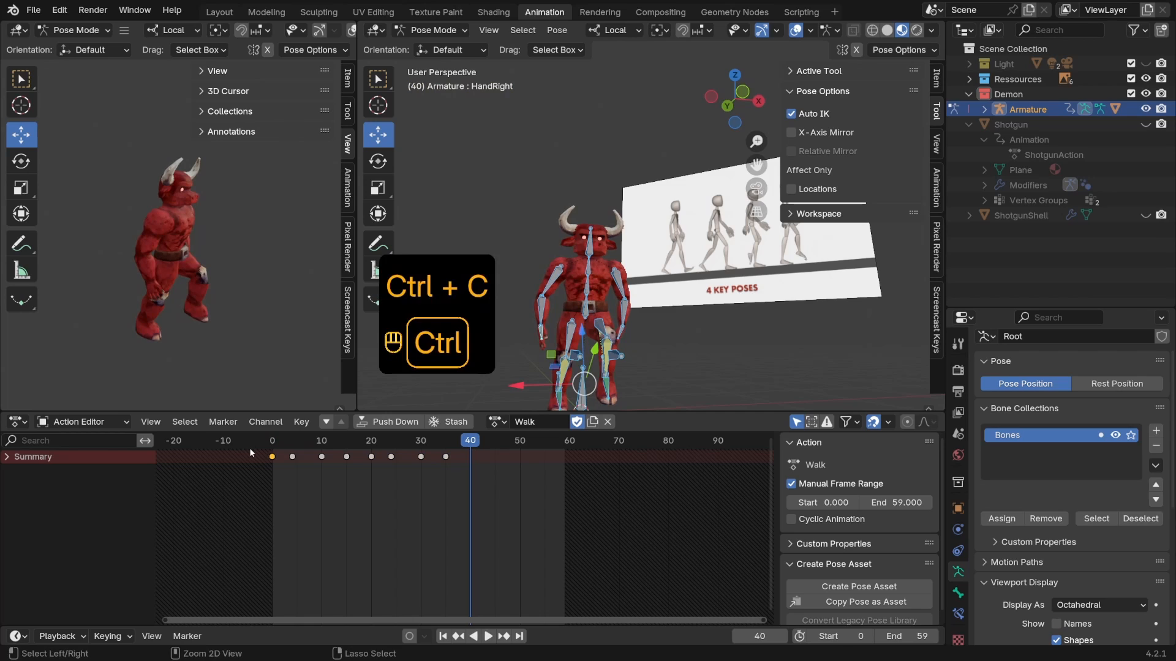
key(ctrl+v)
Set the end frame of both the Walk action and the scene playback range to 39
drag(489, 442, 467, 442)
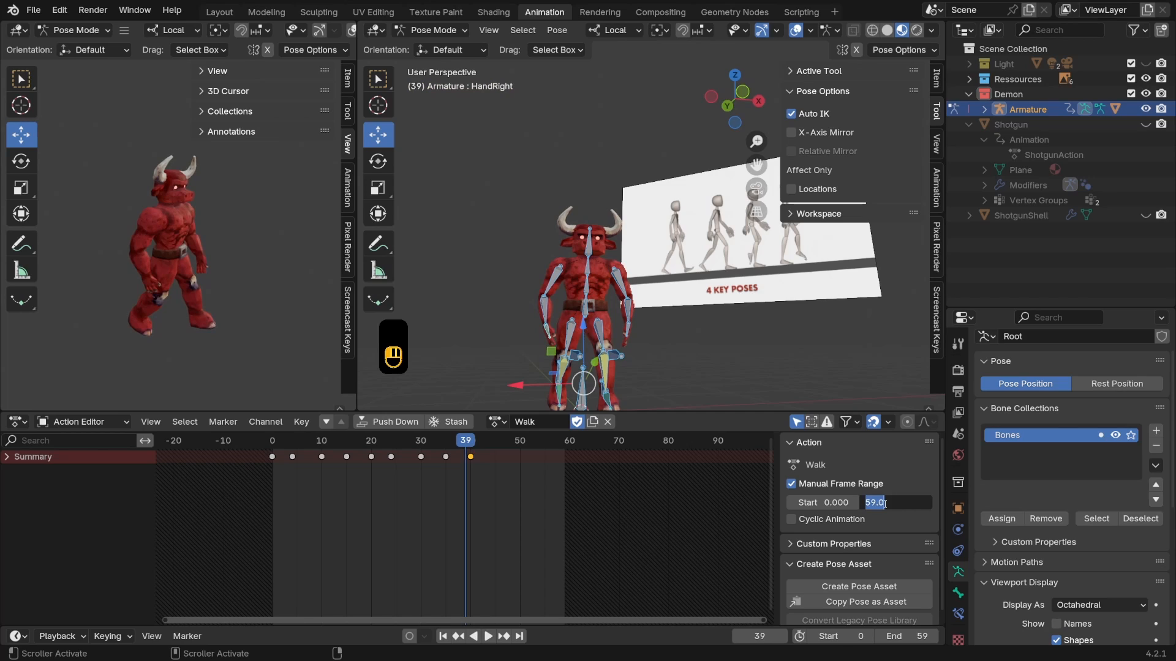
key(BackSpace)
text(3)
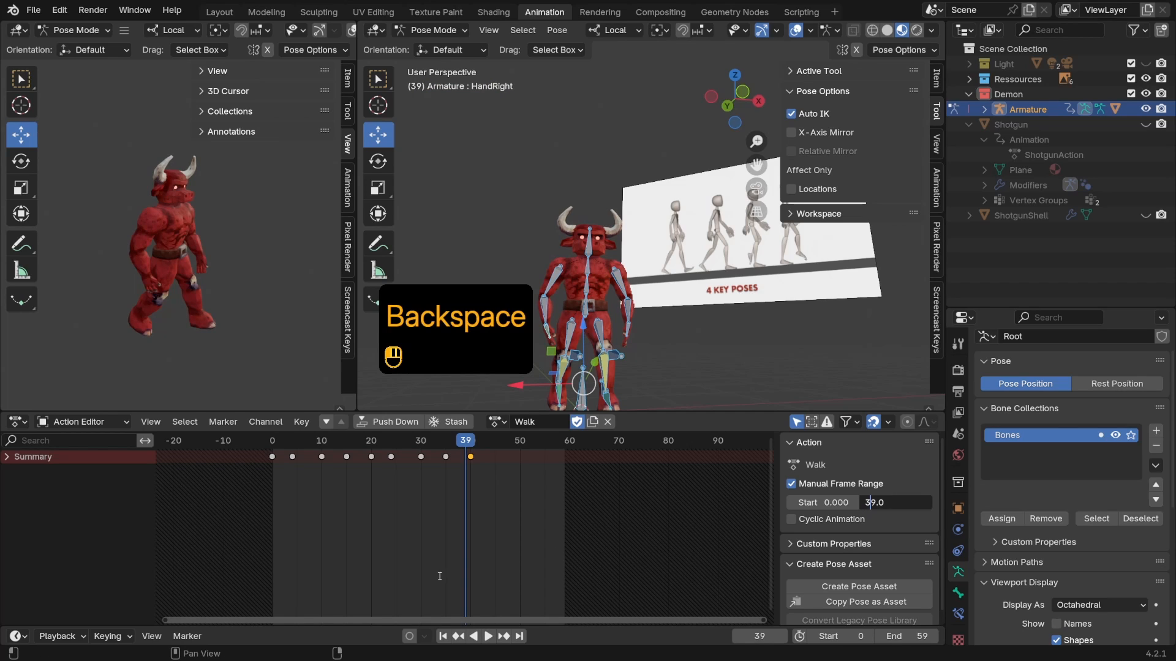
key(Return)
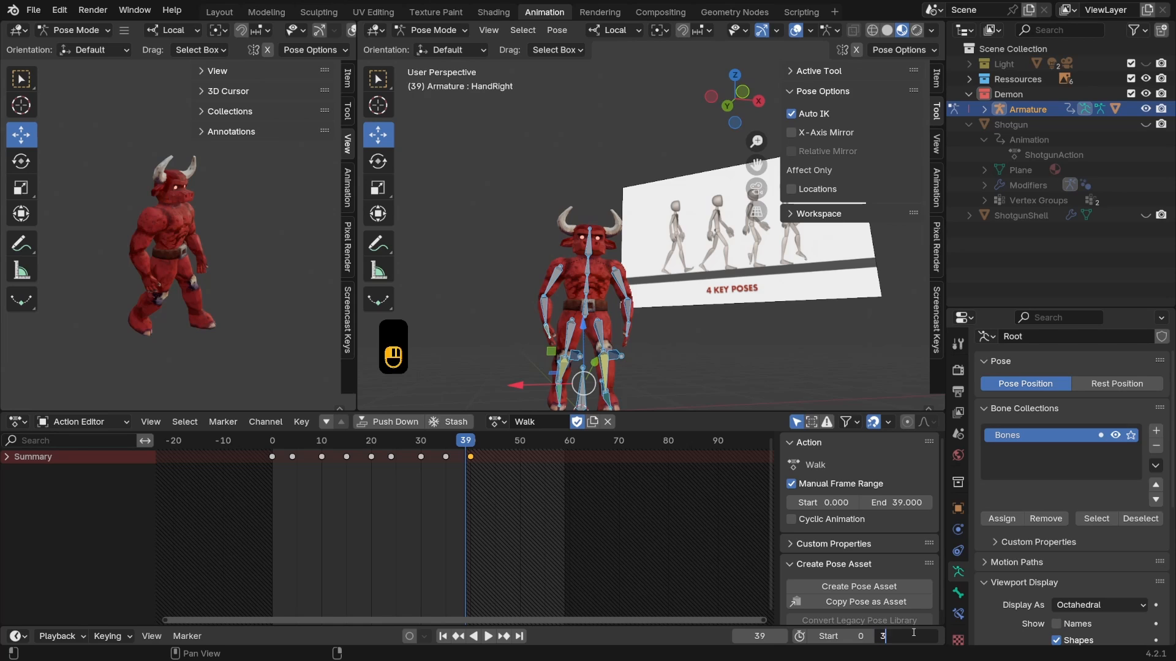
click(913, 632)
text(39)
key(Return)
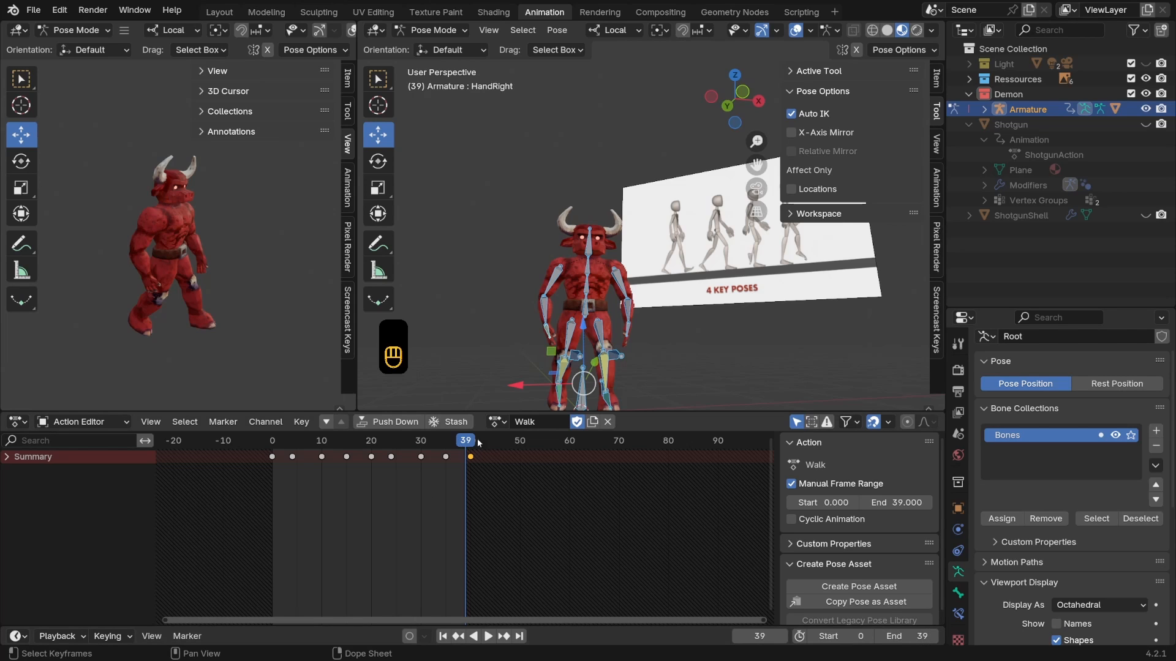
Play the walk animation while viewing the demon from the front to check how the cycle loops
key(space)
mouse_move(506, 325)
middle_down()
mouse_move(517, 307)
mouse_move(499, 305)
middle_up()
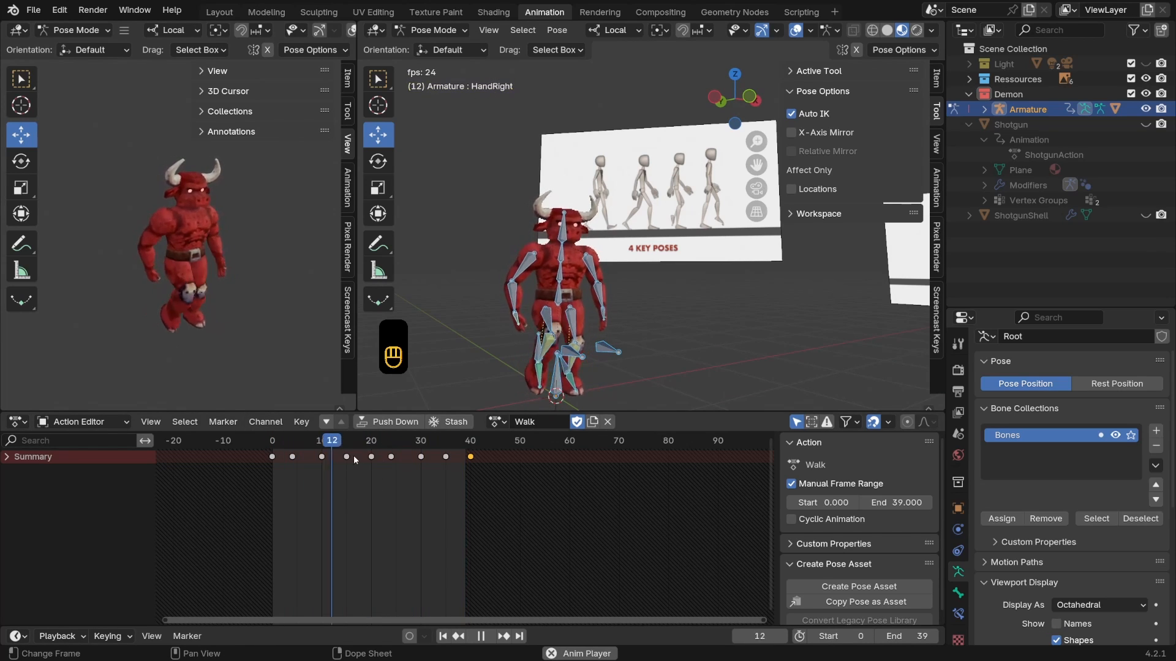
key(space)
middle_drag(680, 122, 715, 121)
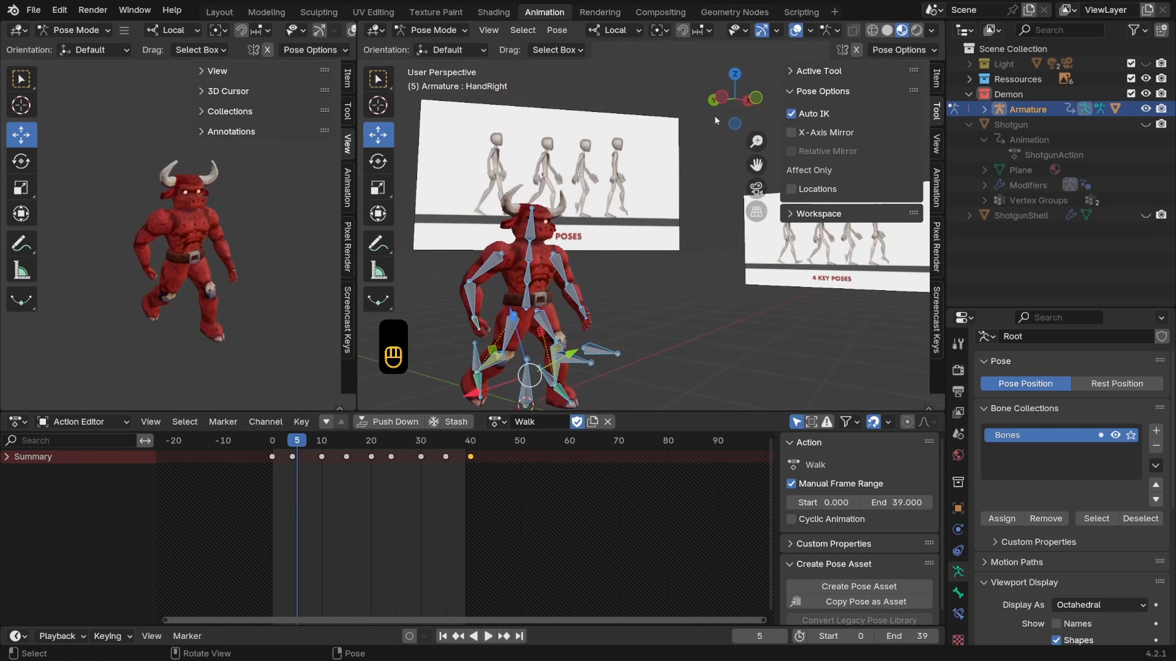
In the Walk action, move the keyframe at frame 4 to frame 3 and the one at frame 24 to frame 23
click(725, 99)
shift+middle_drag(553, 384, 553, 335)
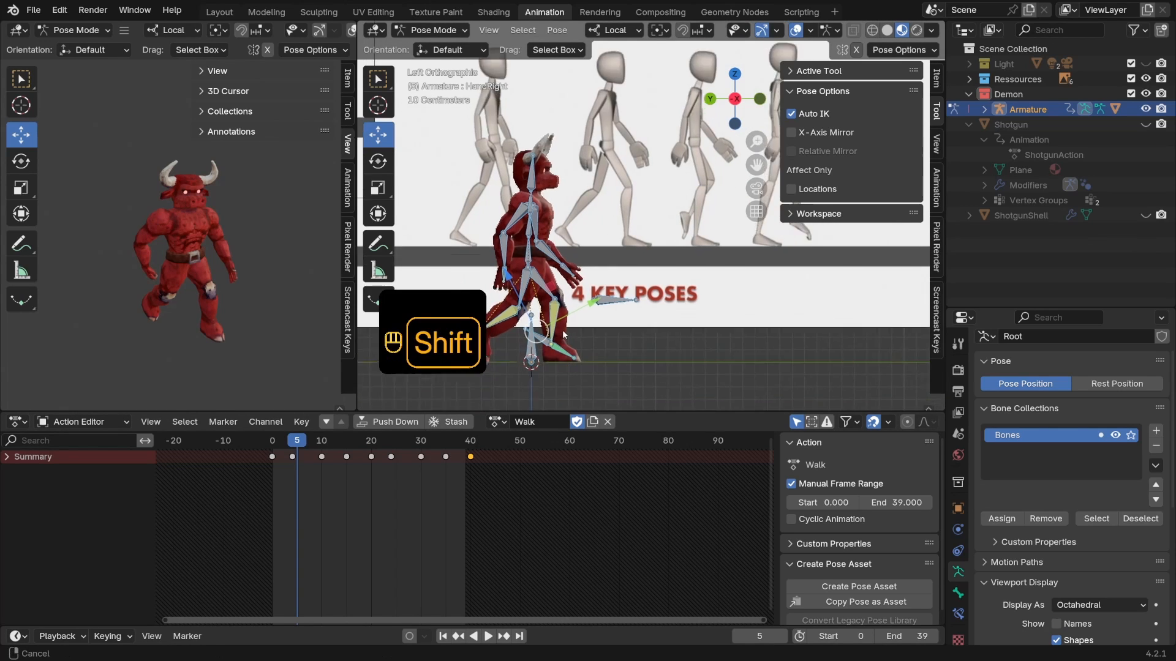
scroll(553, 307, up, 3)
click(319, 447)
drag(319, 447, 294, 462)
key(g)
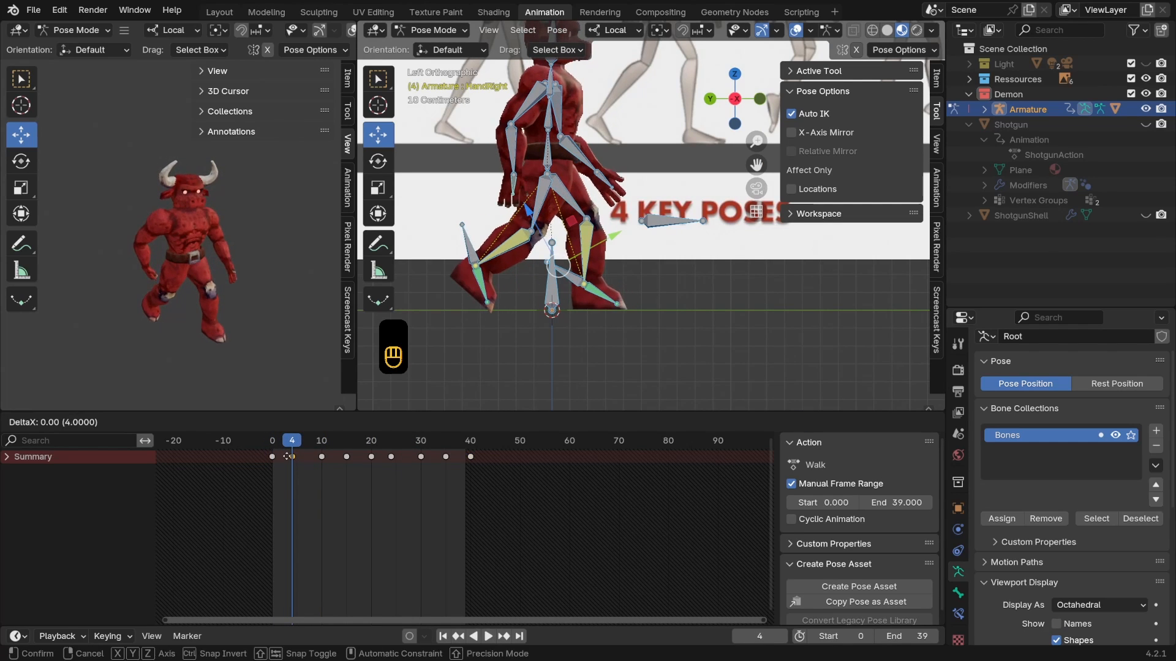
click(283, 457)
key(space)
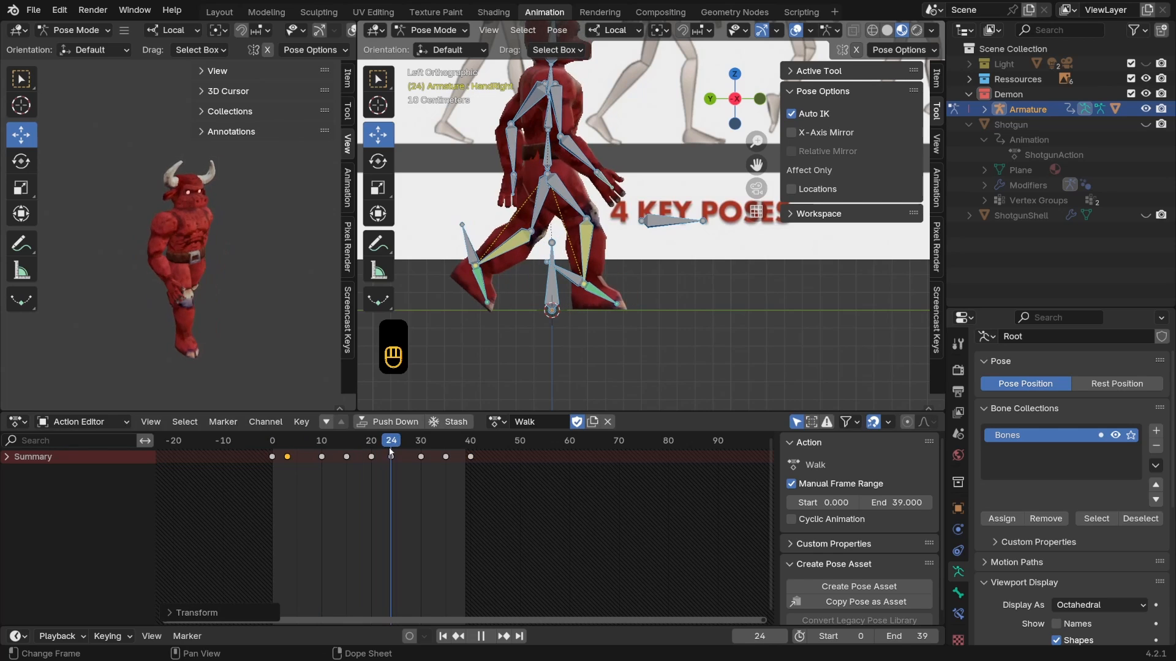
key(g)
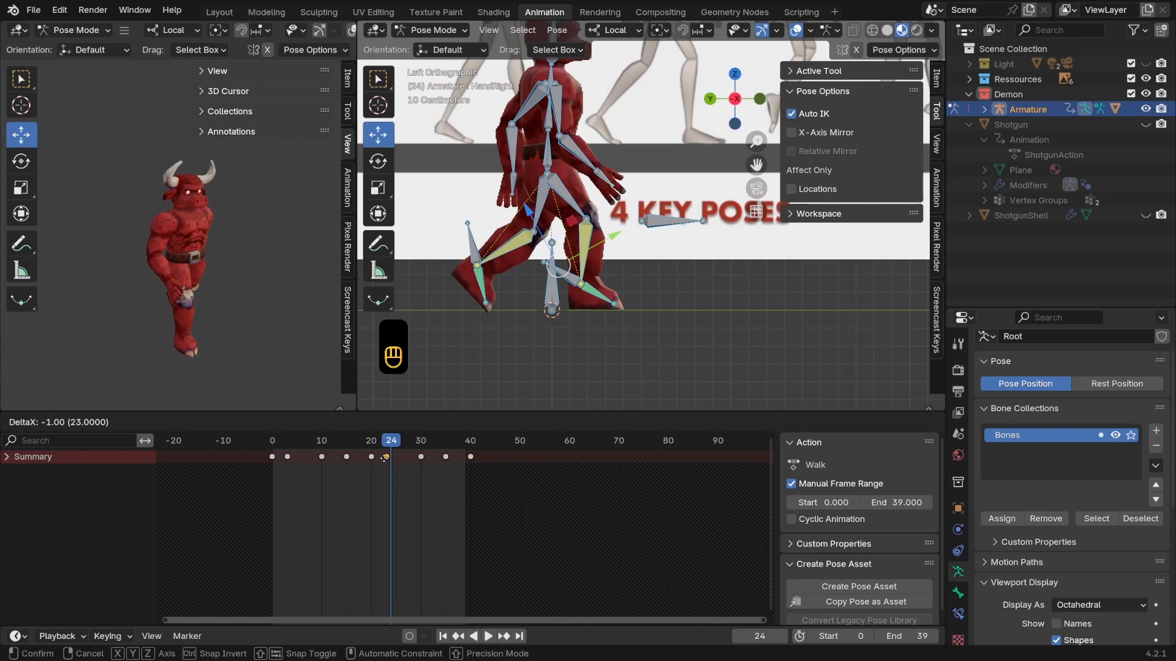
click(396, 463)
Play the retimed walk cycle from the start and examine the motion from several angles in both viewports
key(shift+Left)
click(487, 638)
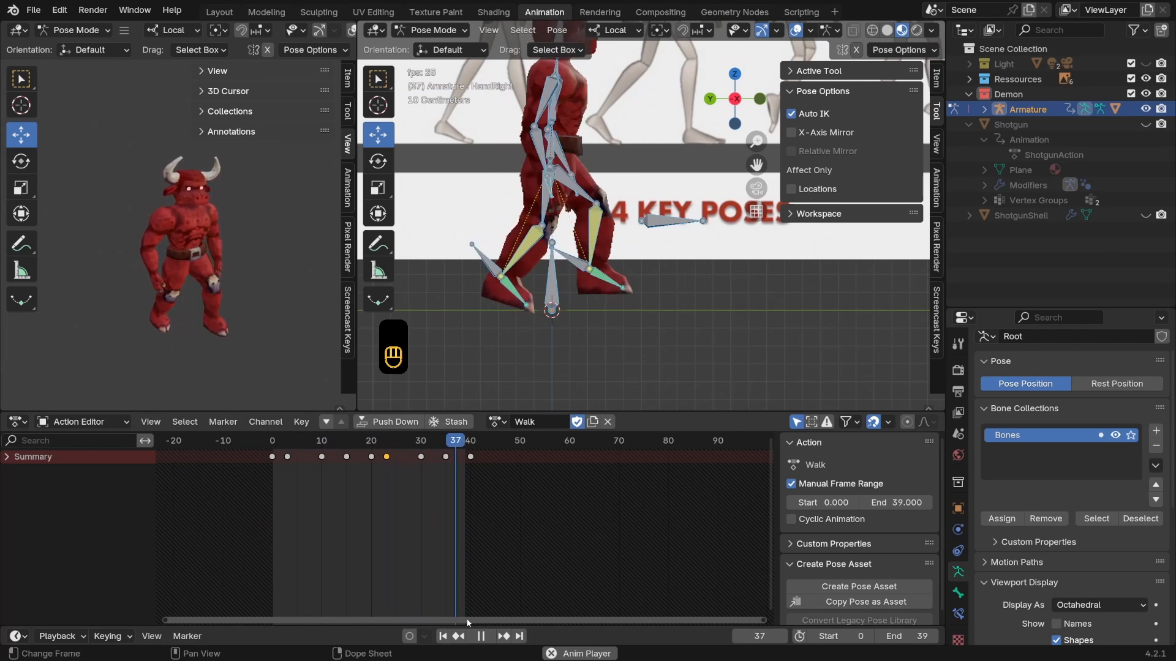
middle_drag(549, 379, 540, 430)
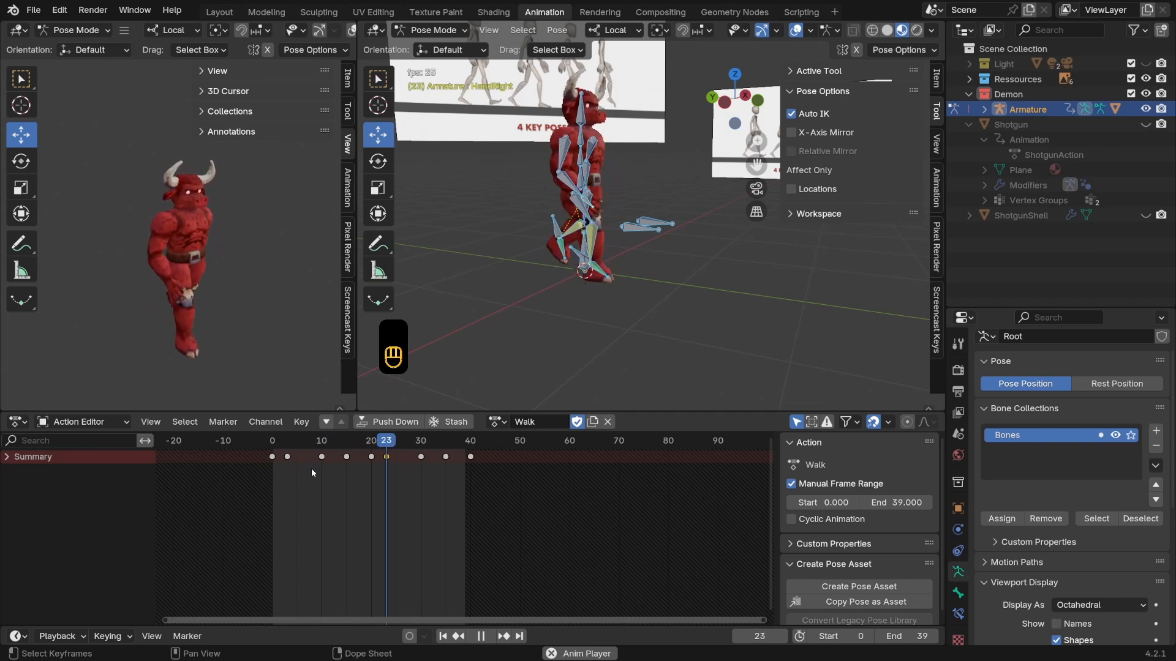
middle_drag(307, 386, 201, 318)
scroll(202, 315, up, 3)
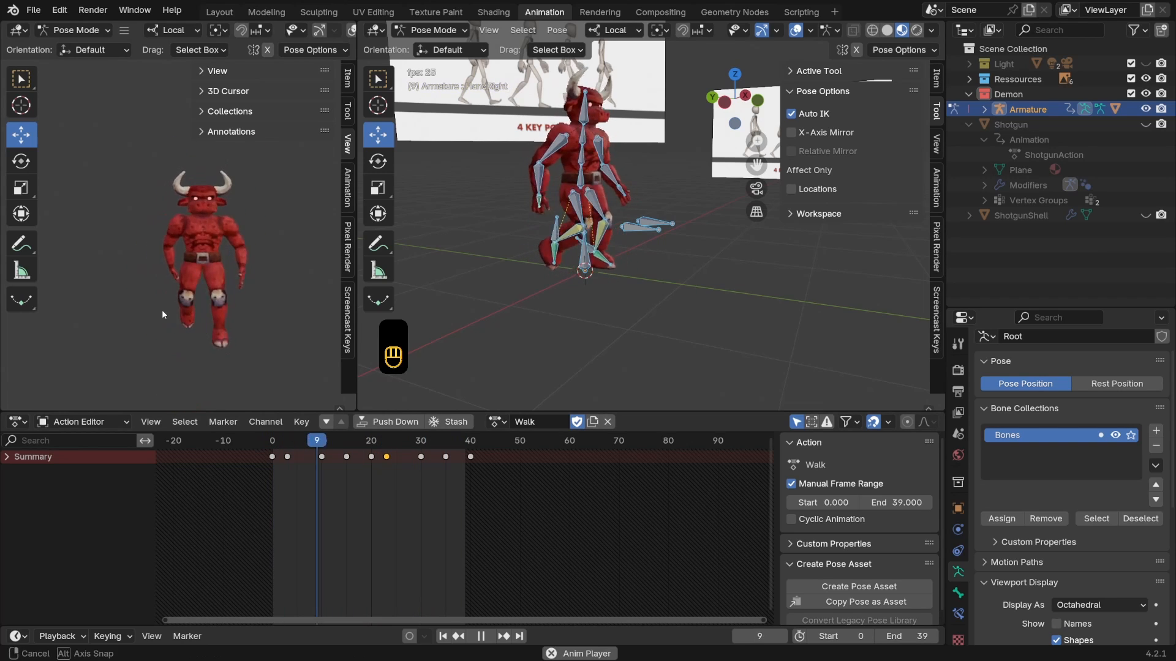
scroll(670, 166, down, 3)
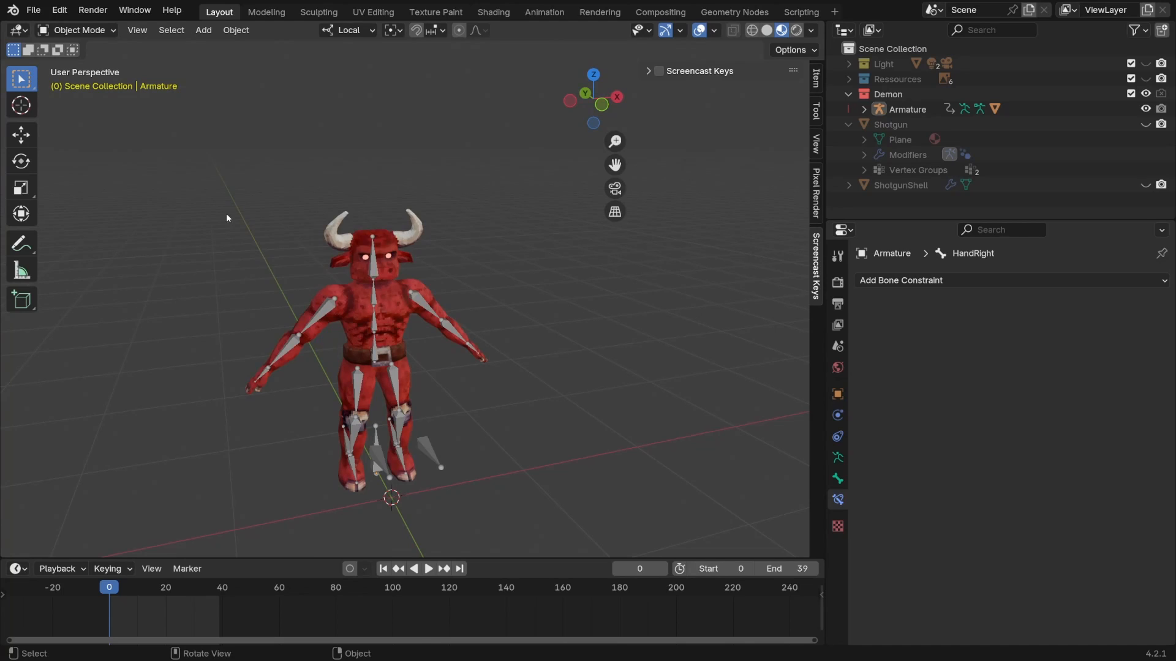
Select the demon mesh together with its armature and open the glTF 2.0 export for them
drag(227, 218, 539, 501)
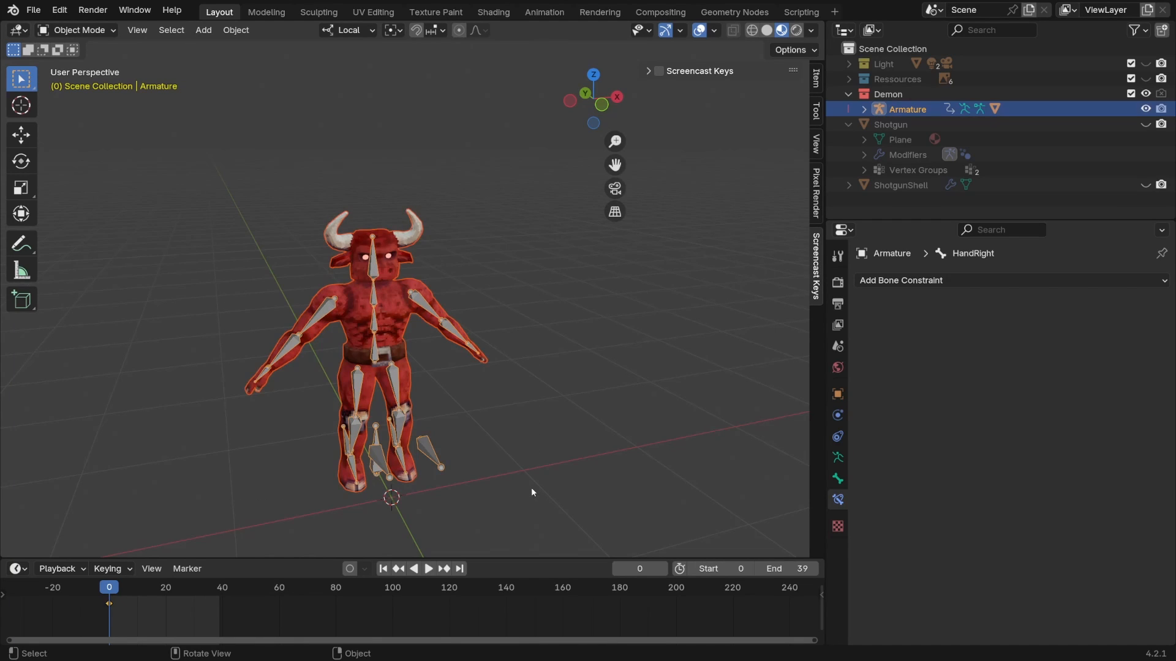
middle_drag(531, 487, 493, 457)
scroll(384, 306, up, 2)
click(380, 288)
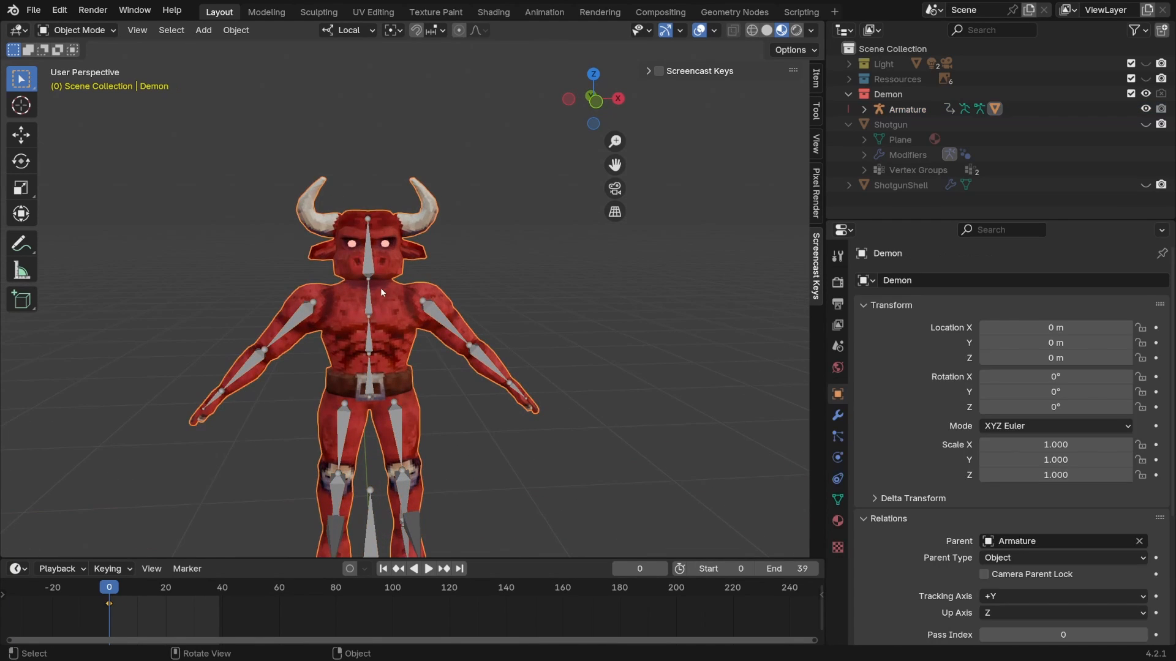
shift+click(370, 257)
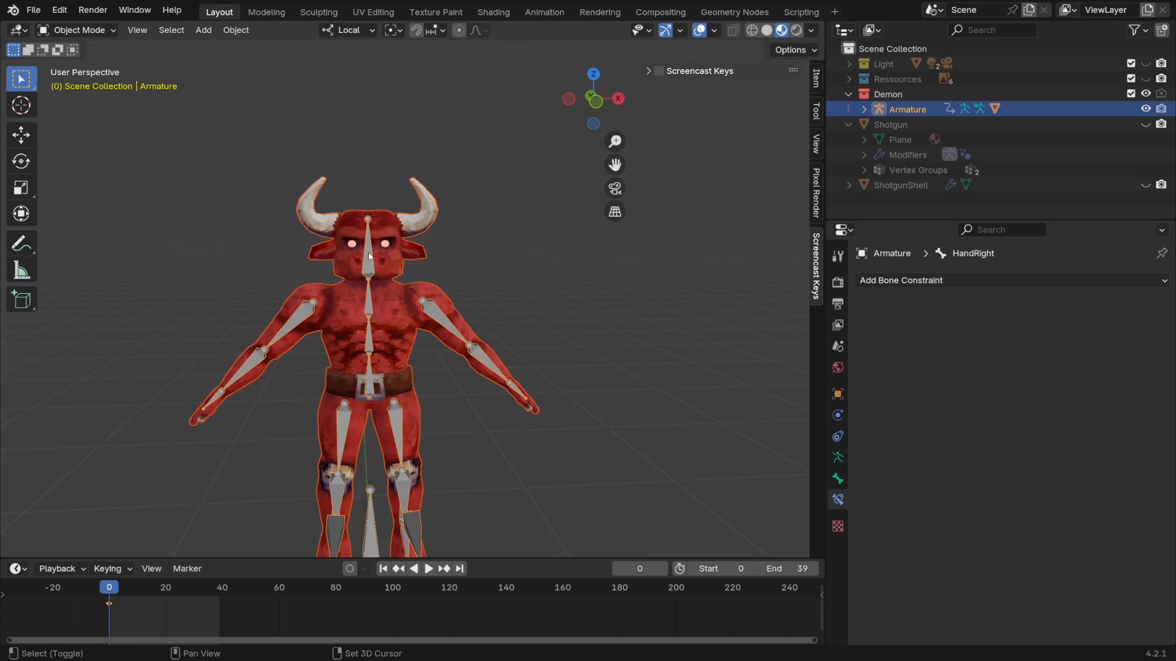
click(33, 11)
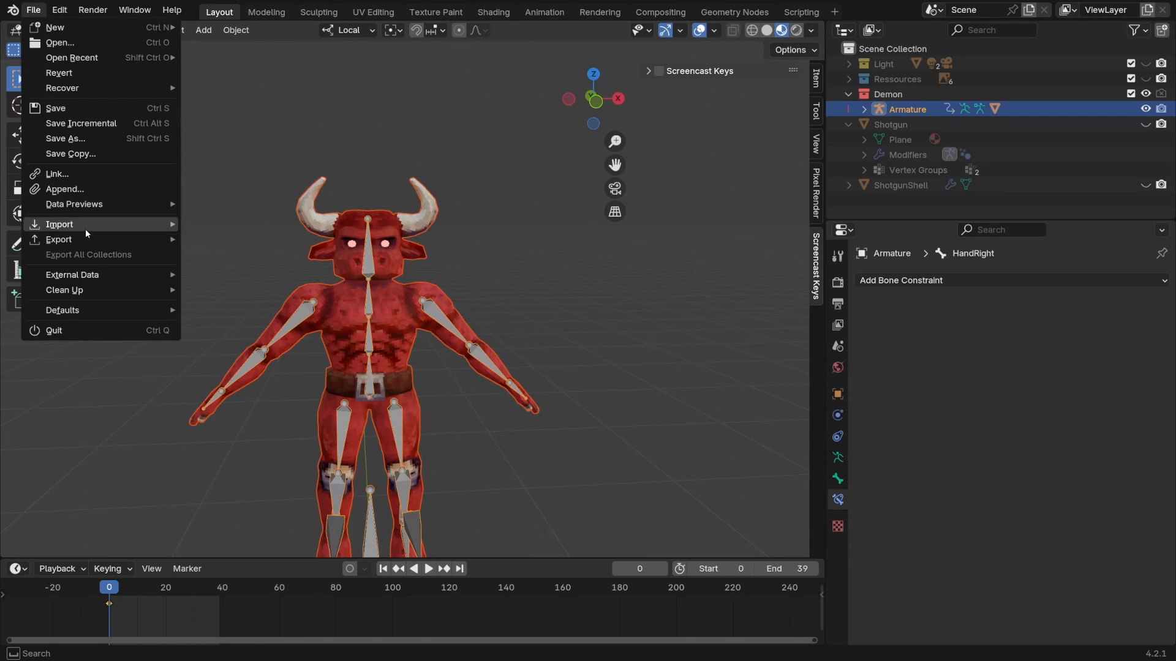
mouse_move(84, 238)
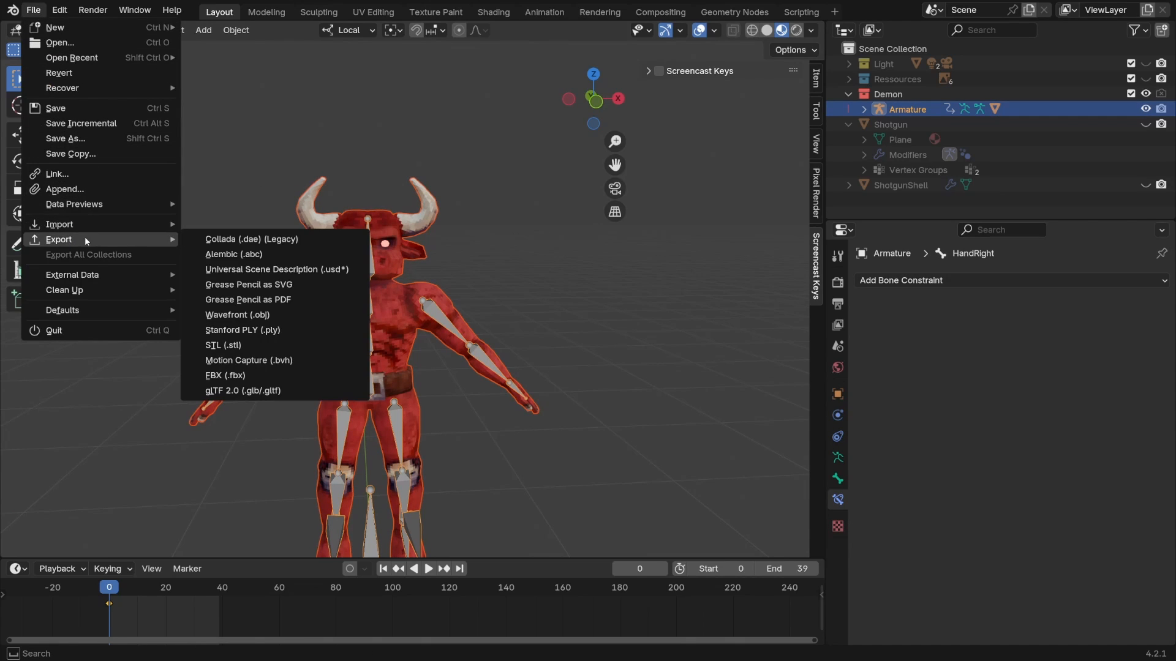
click(235, 392)
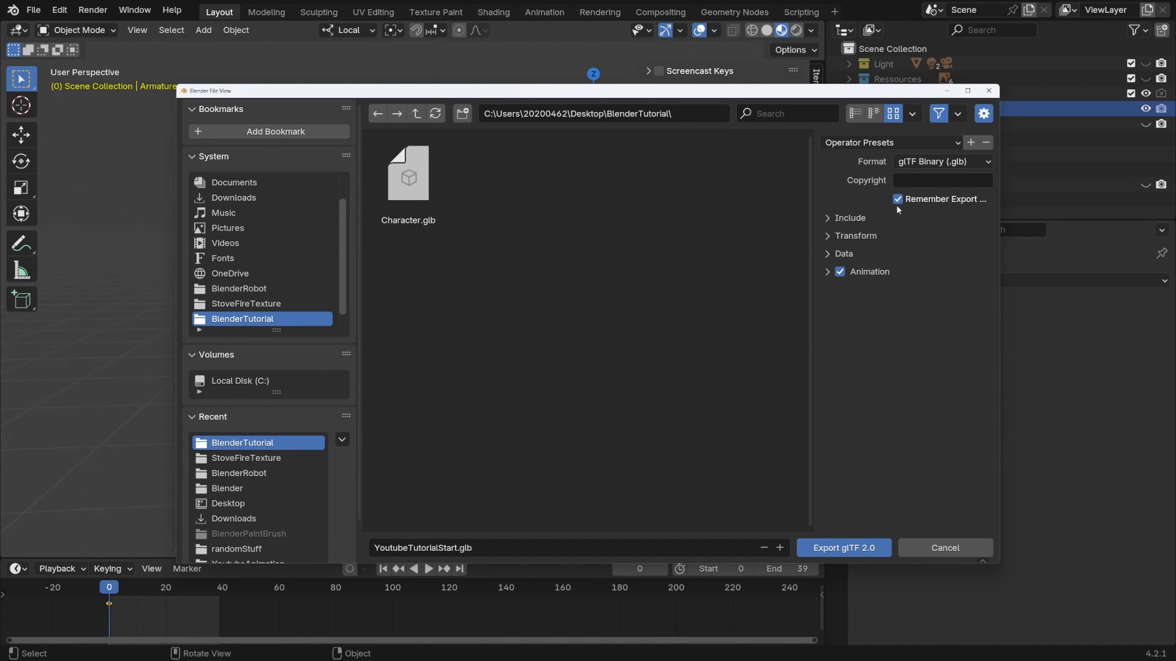
Review the export's Include, Data, Animation and Armature settings, including Selected Objects, Use Rest Position and Export Deformation Bones Only
click(831, 218)
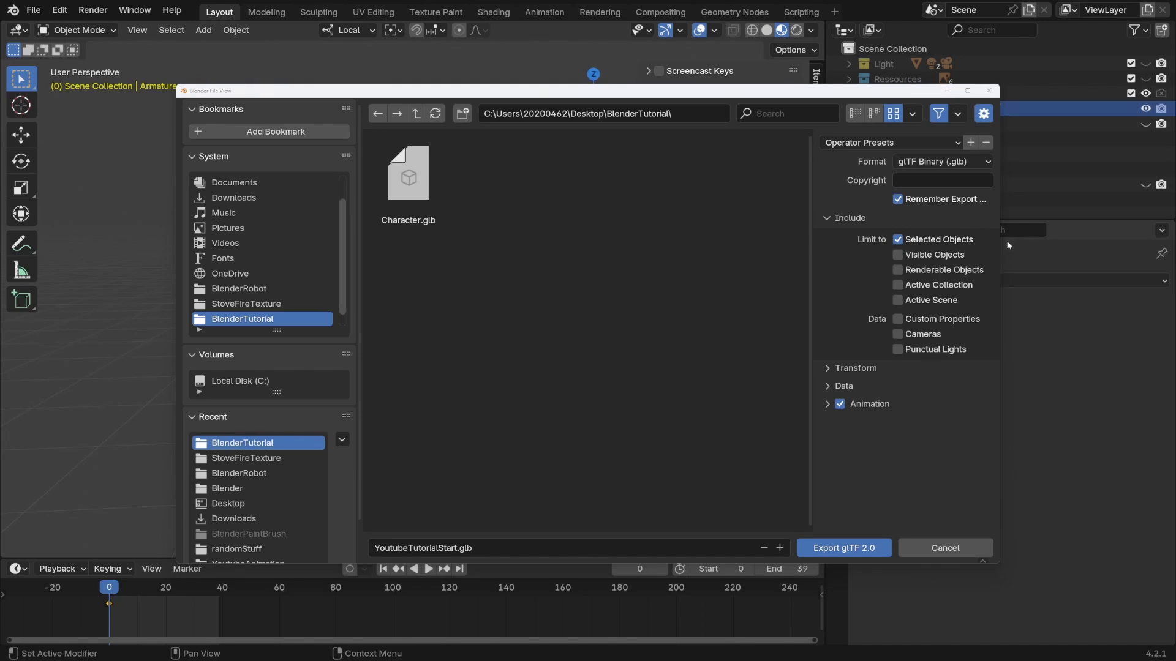
click(828, 385)
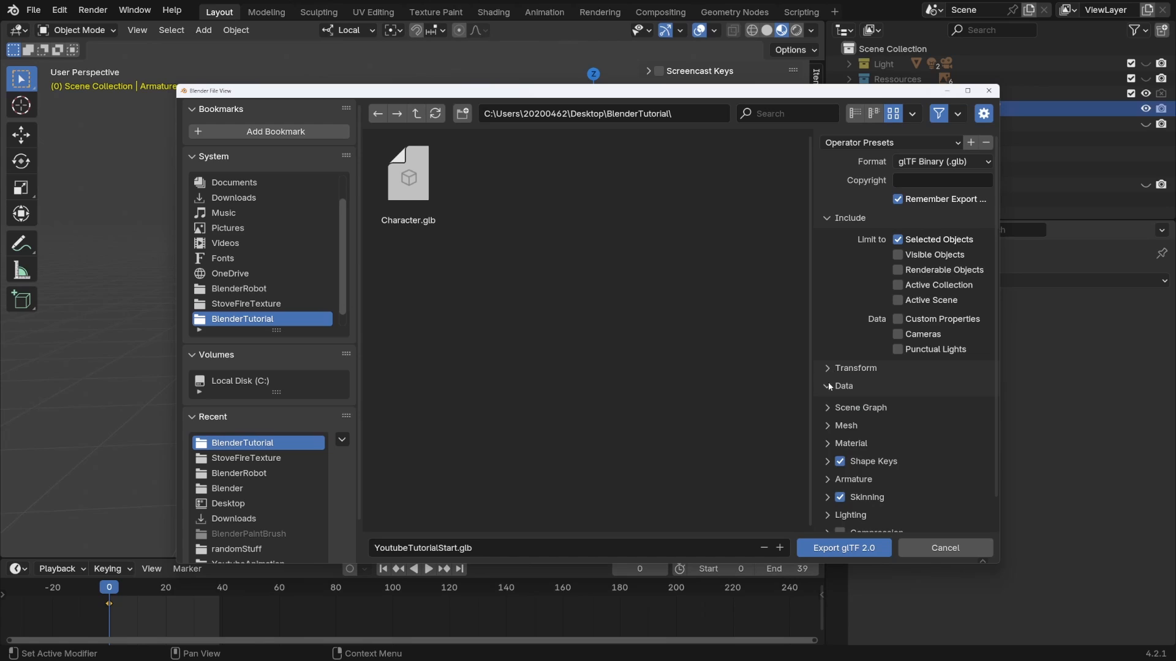
click(828, 383)
click(826, 404)
scroll(829, 368, down, 3)
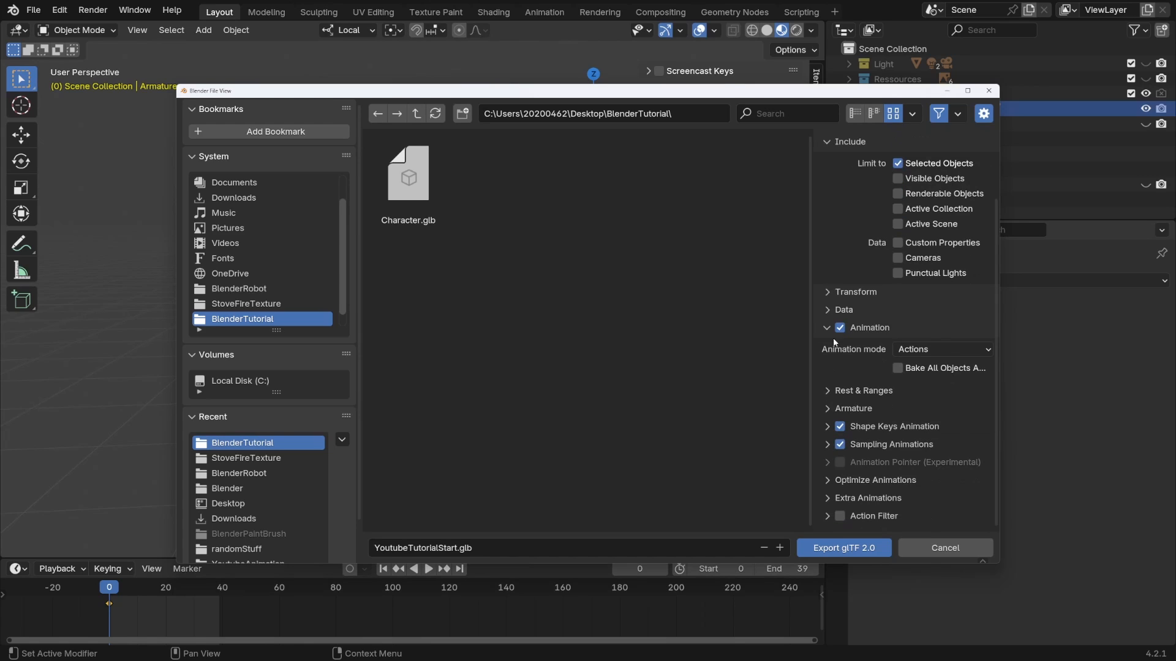
click(828, 325)
click(836, 387)
scroll(839, 398, down, 1)
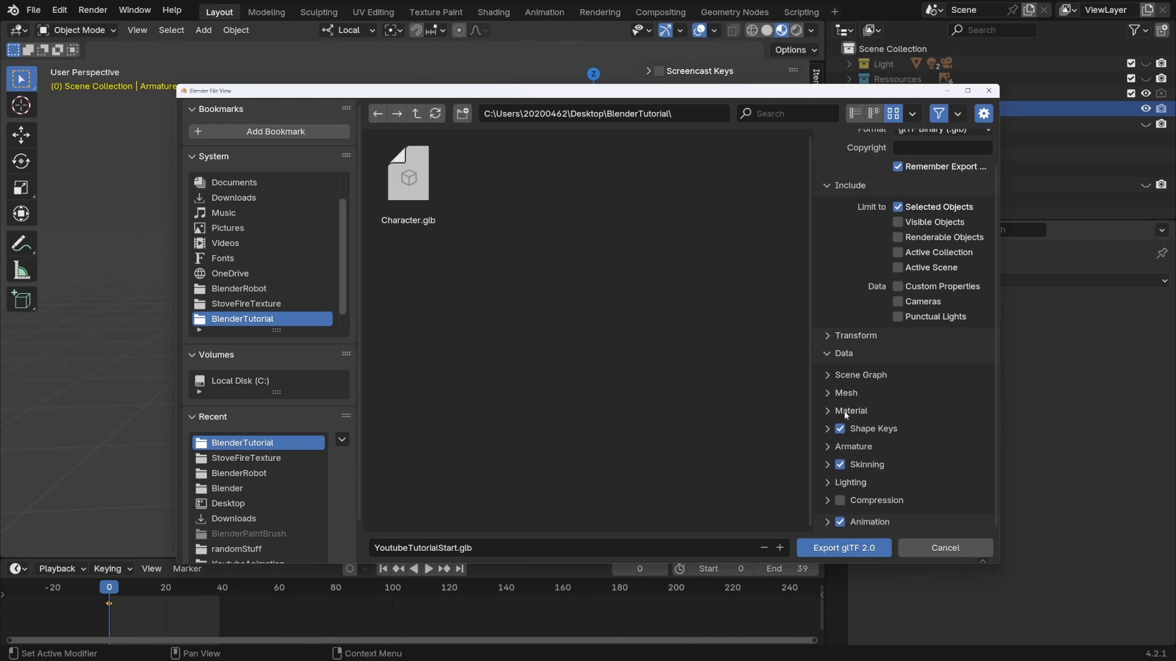
click(829, 447)
scroll(845, 459, down, 3)
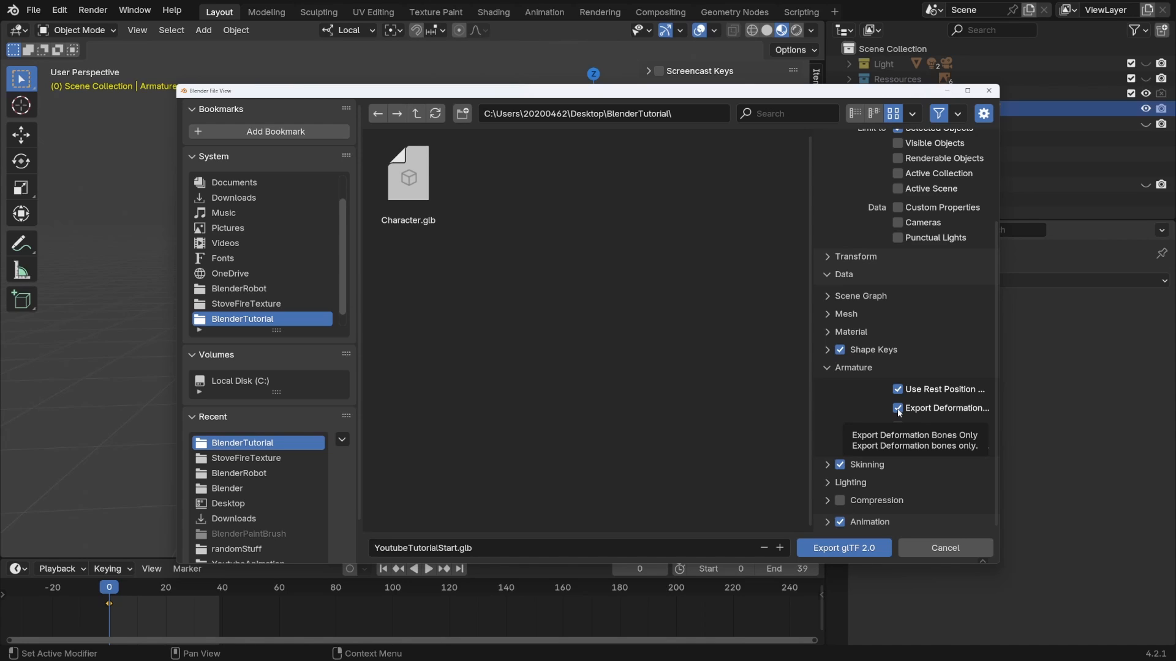
Export the selection as glTF Binary, overwriting Character.glb in the BlenderTutorial folder
click(409, 178)
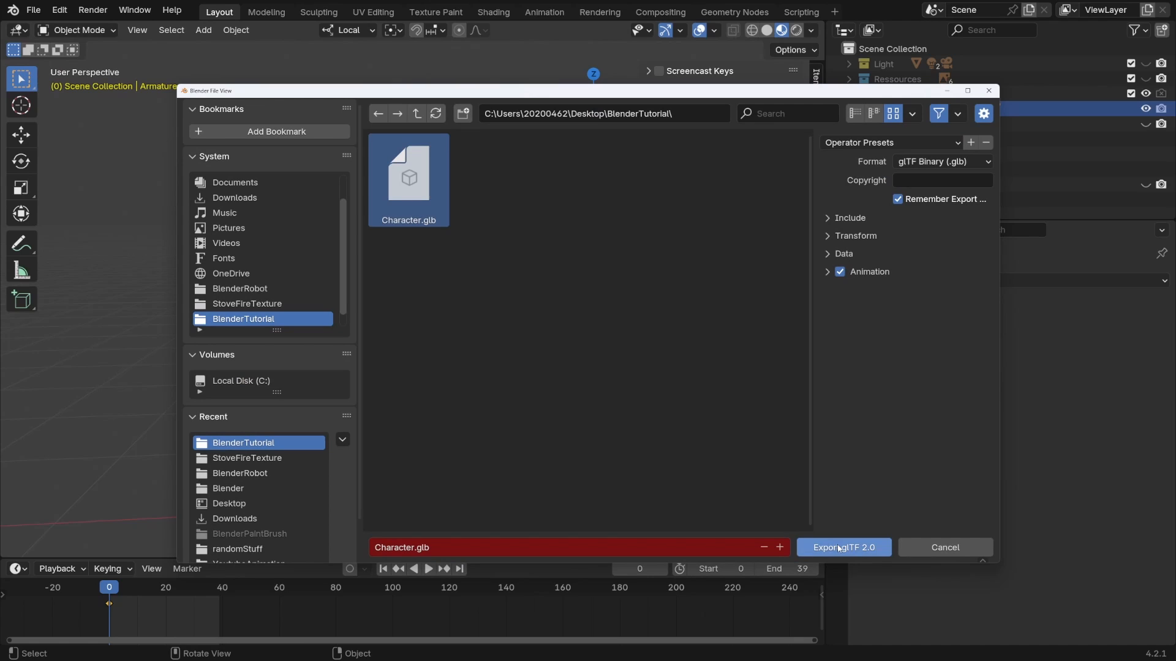
click(864, 548)
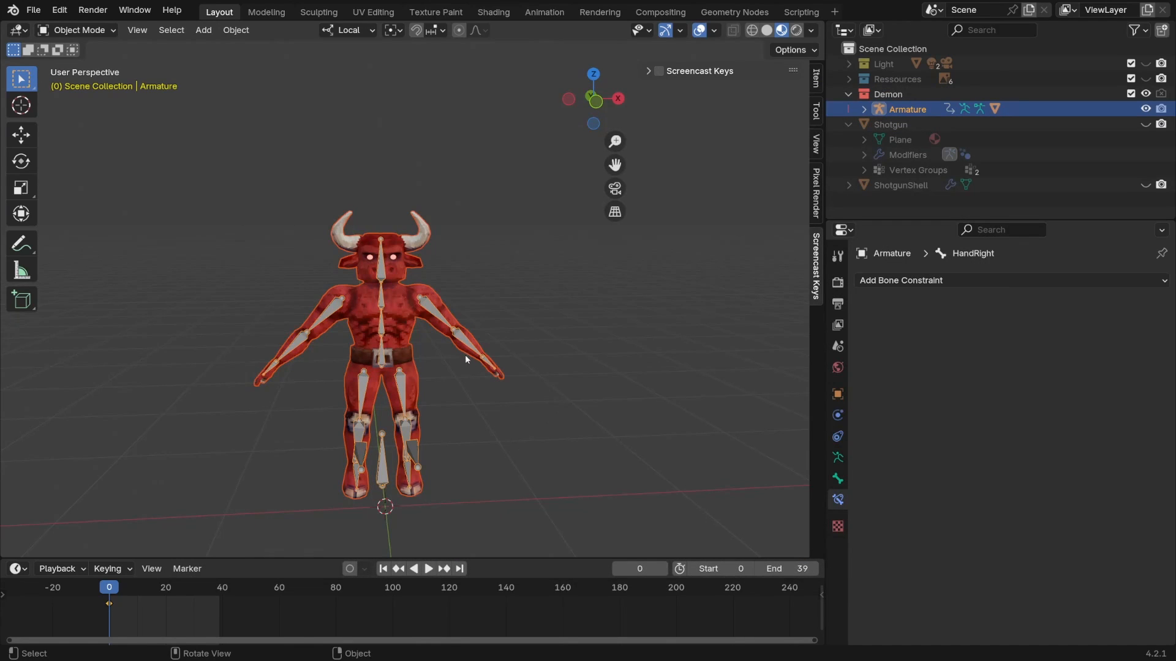
Switch to Unreal Editor with TutorialProject2, maximize it, and start importing Character.glb into the Demon content folder
key(alt+Tab)
key(alt+Tab)
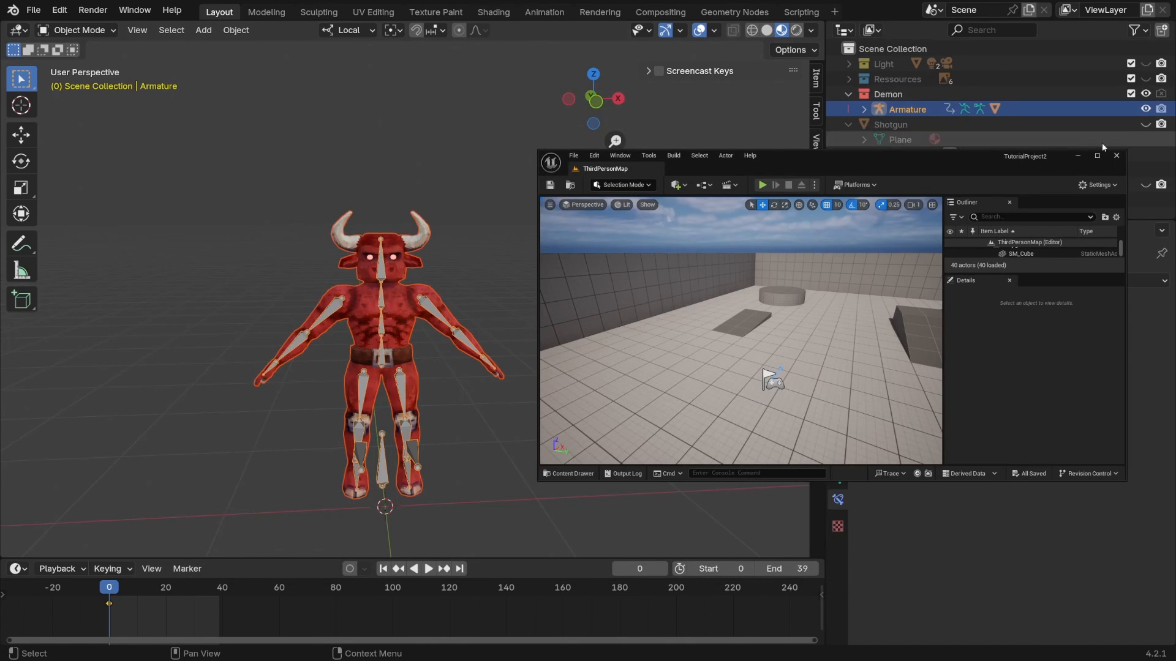
click(1095, 158)
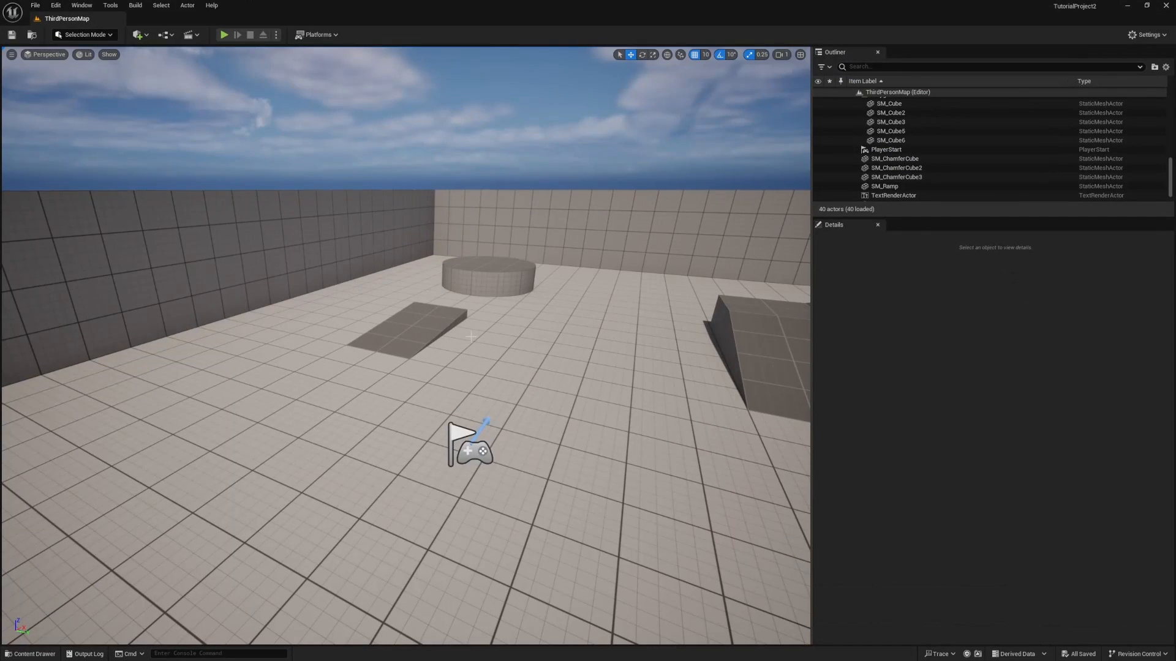
key(ctrl+space)
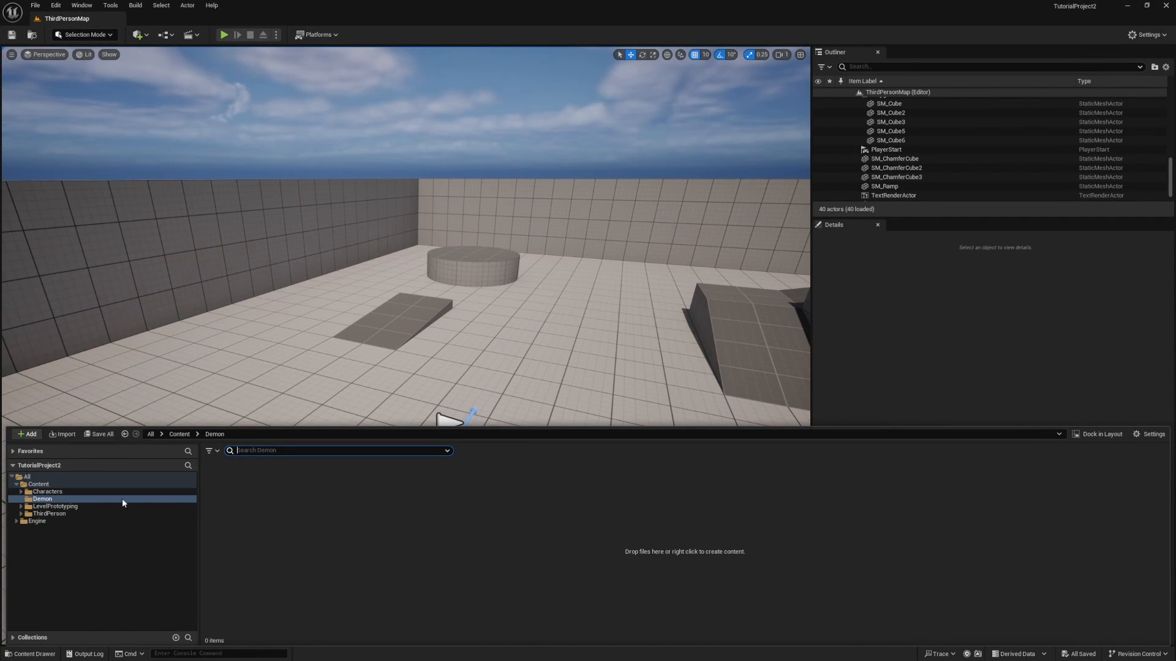
right_click(280, 485)
click(316, 145)
double_click(318, 73)
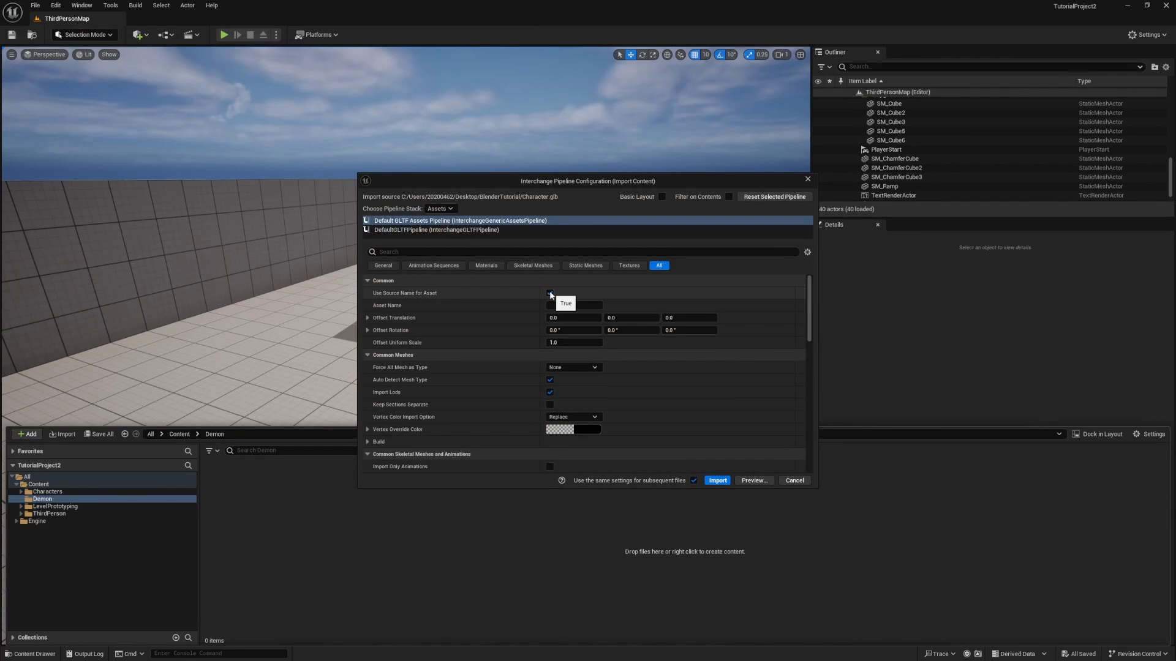
Enable Import Textures in the import pipeline settings and import the character
scroll(487, 299, down, 3)
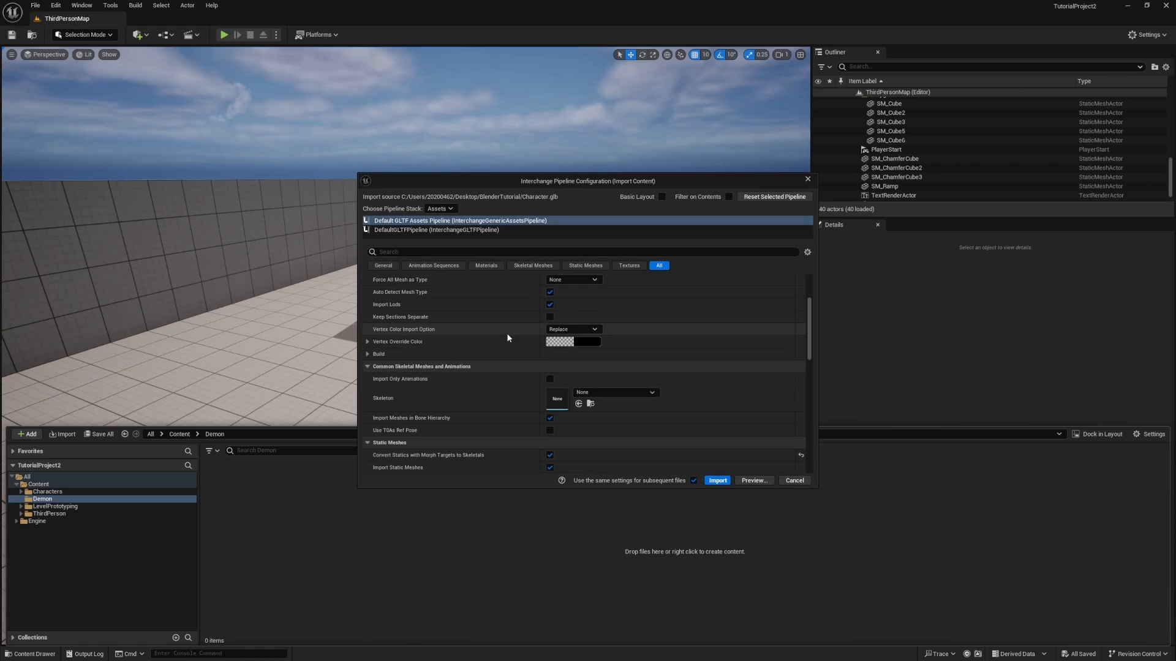
scroll(534, 338, down, 7)
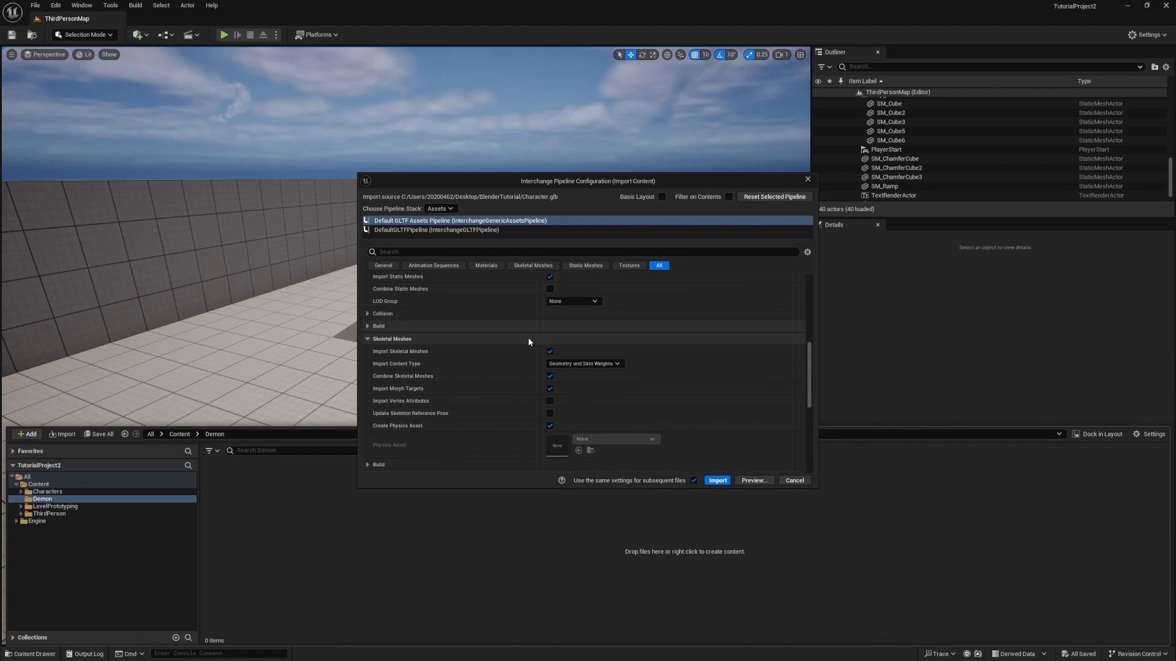
scroll(508, 337, down, 9)
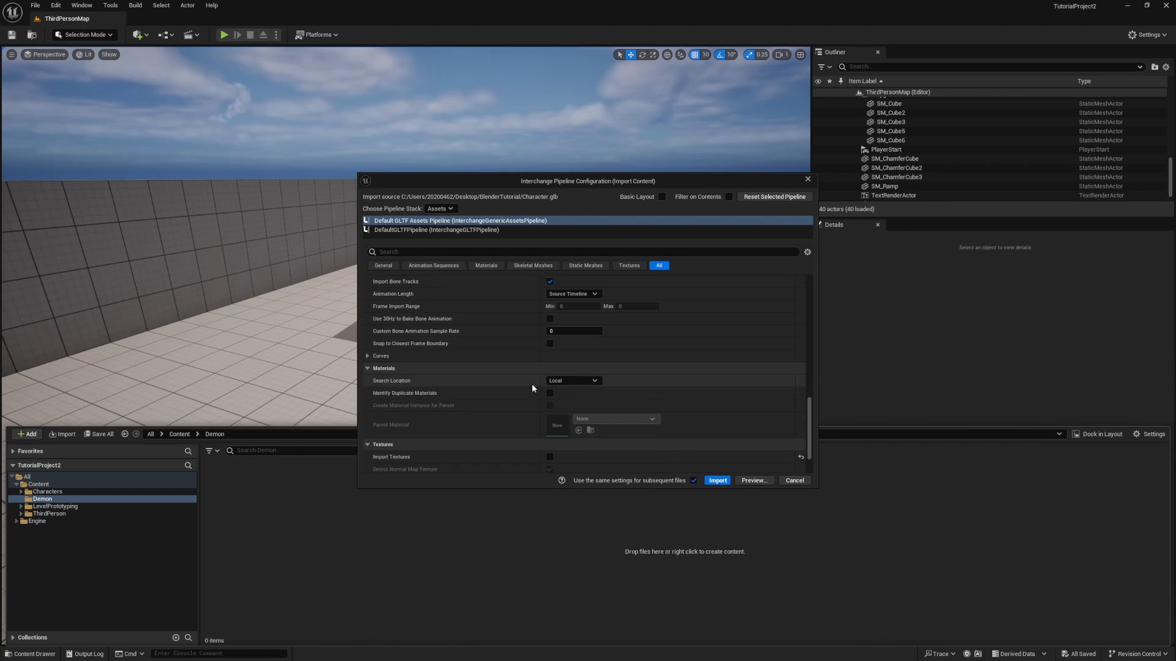
scroll(544, 391, down, 2)
click(549, 405)
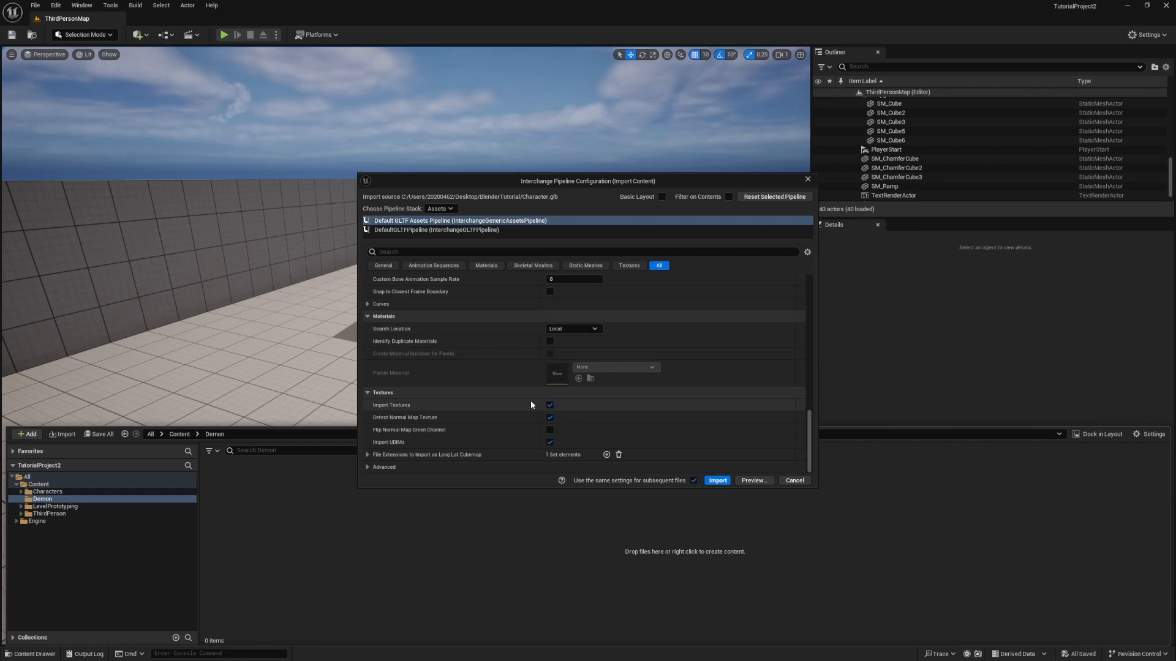
click(717, 481)
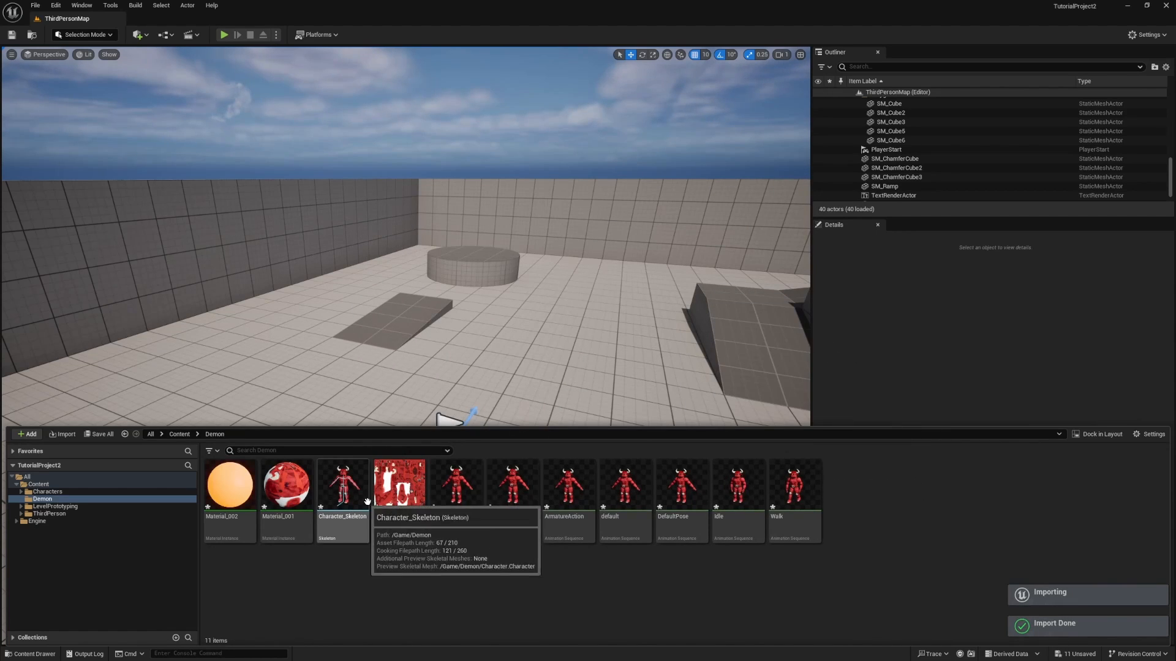
Look over the level and the imported assets in the Demon folder, including the material instance Material_001
right_drag(376, 333, 448, 392)
key(ctrl+space)
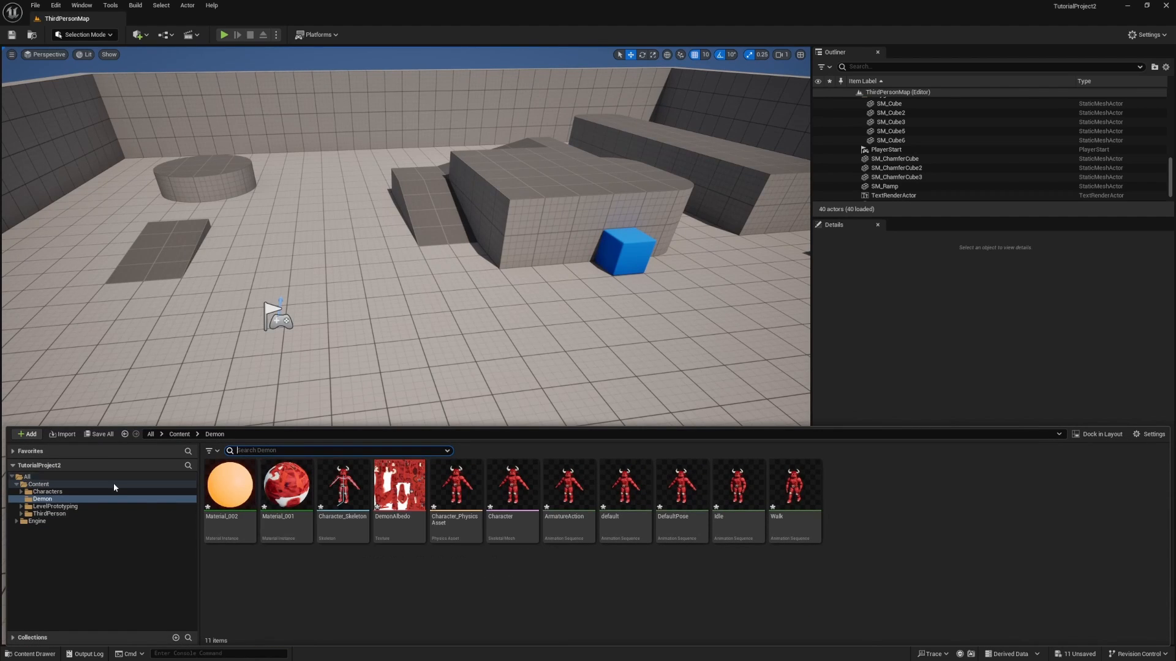
click(299, 502)
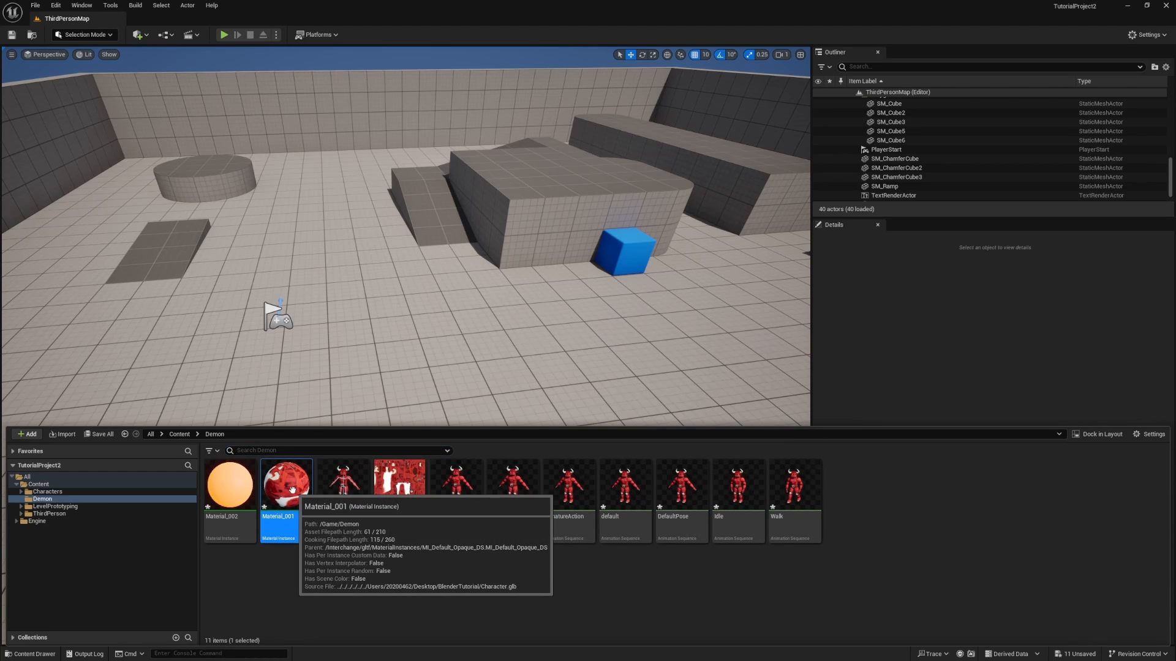
mouse_move(398, 324)
right_down()
mouse_move(257, 288)
mouse_move(396, 302)
right_up()
key(ctrl+space)
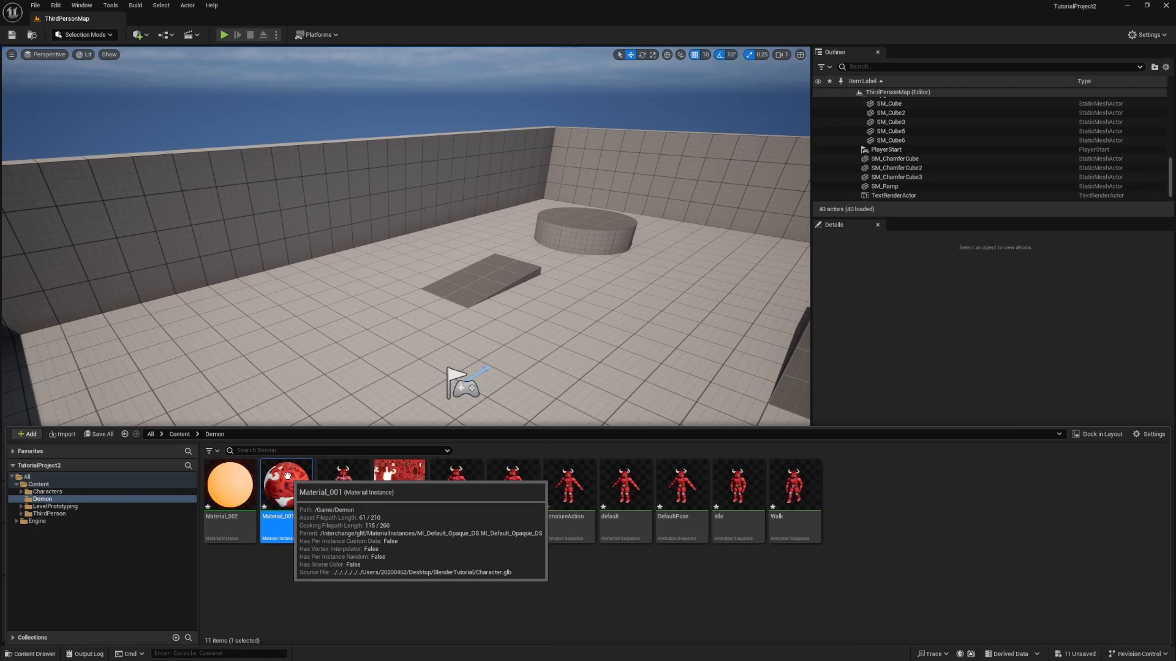
Delete the imported material instance Material_001 and create a replacement material named DemonMat in the Demon folder
key(Delete)
click(526, 484)
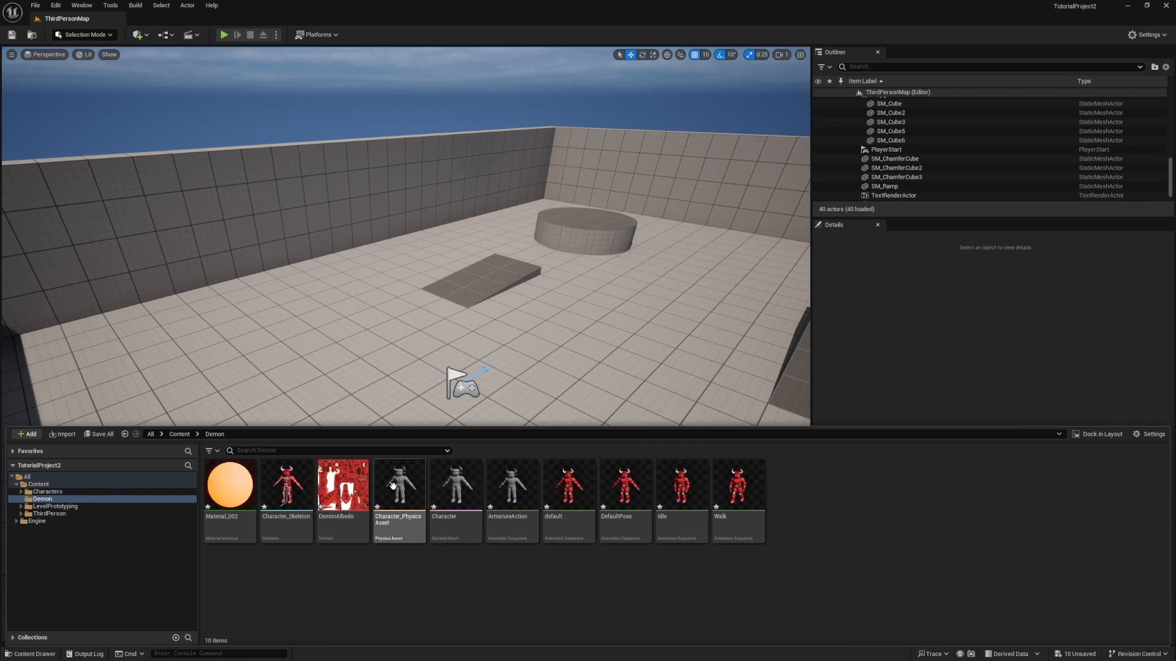
right_click(341, 571)
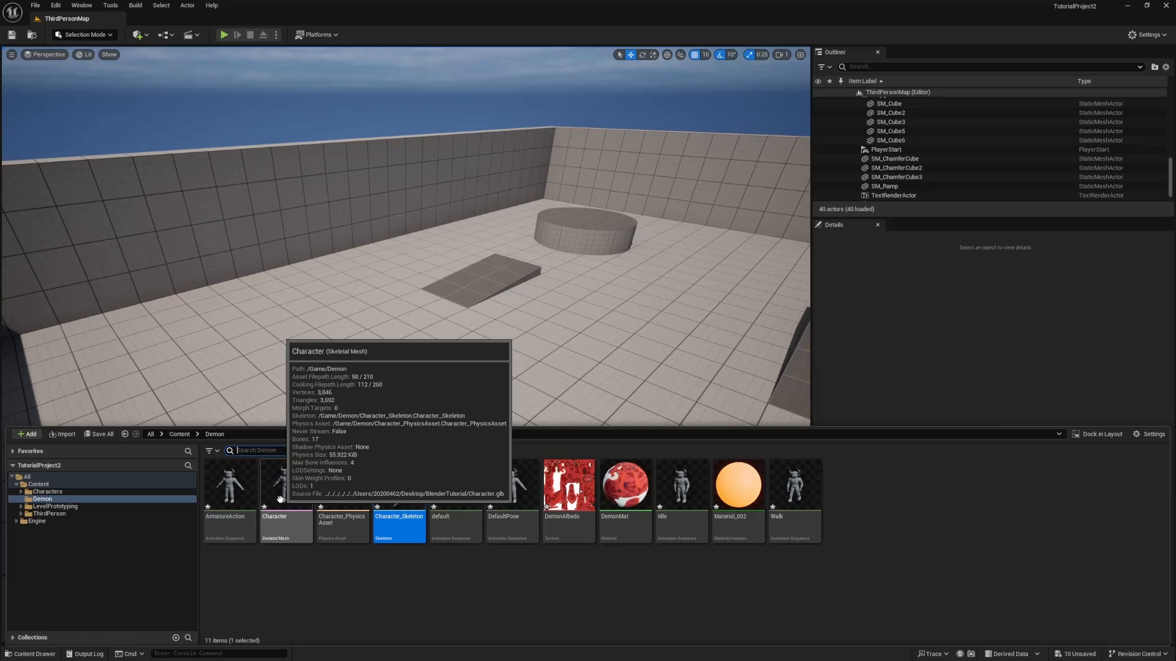
Open the Character skeletal mesh and assign DemonMat to its Element 0 material slot
double_click(280, 504)
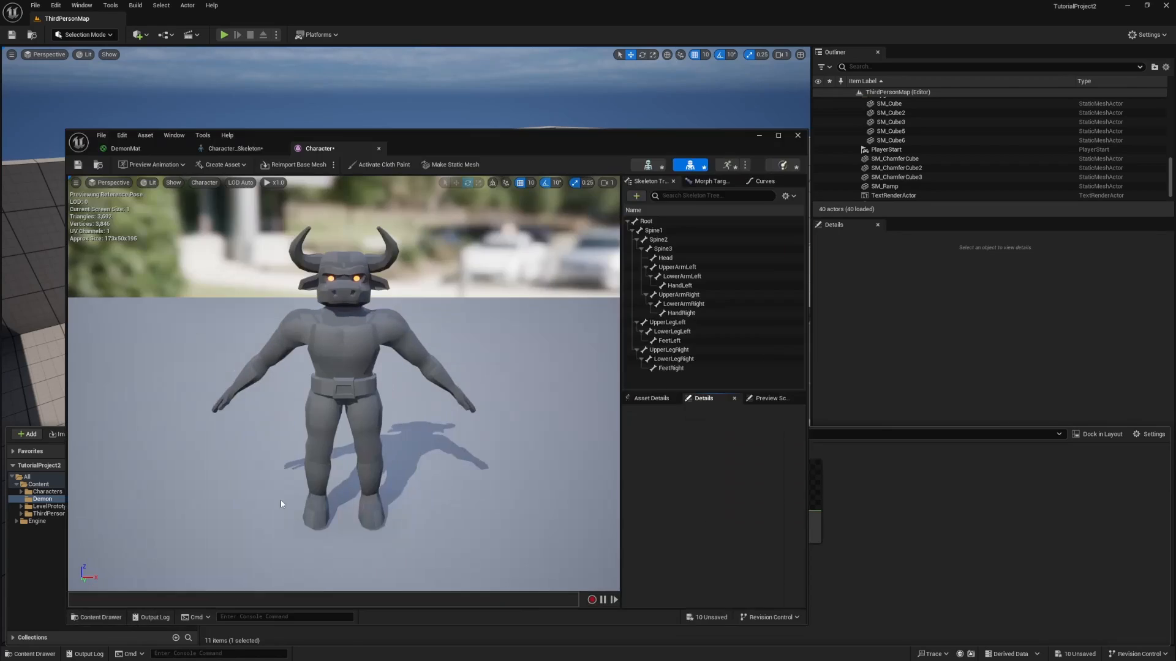
click(637, 399)
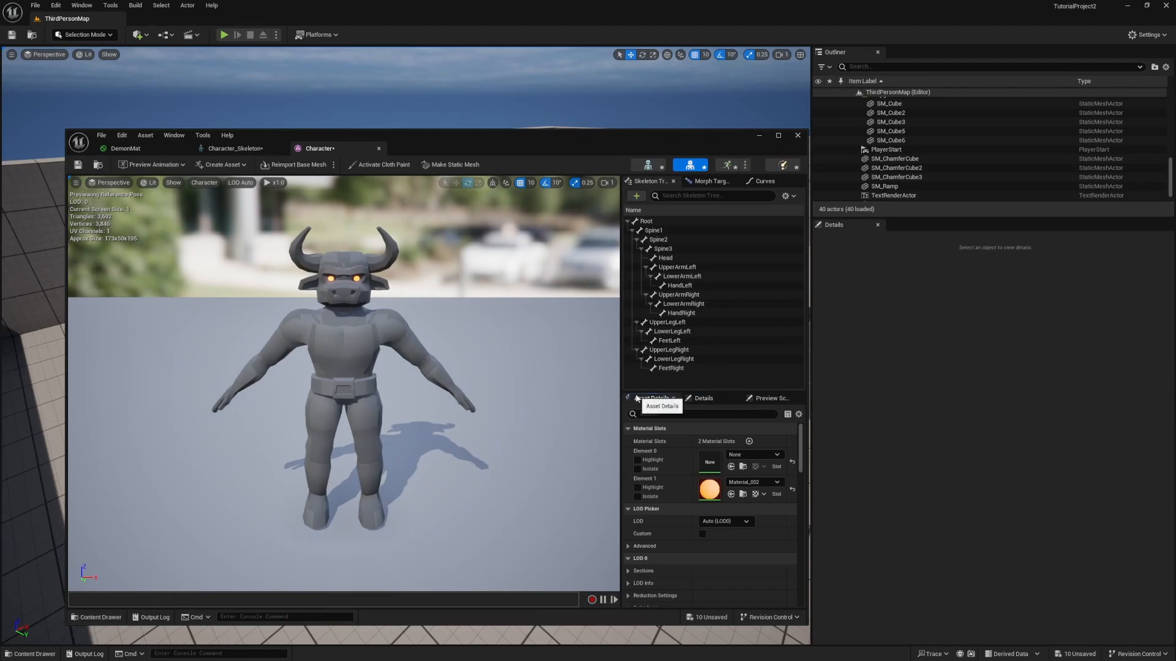
click(751, 455)
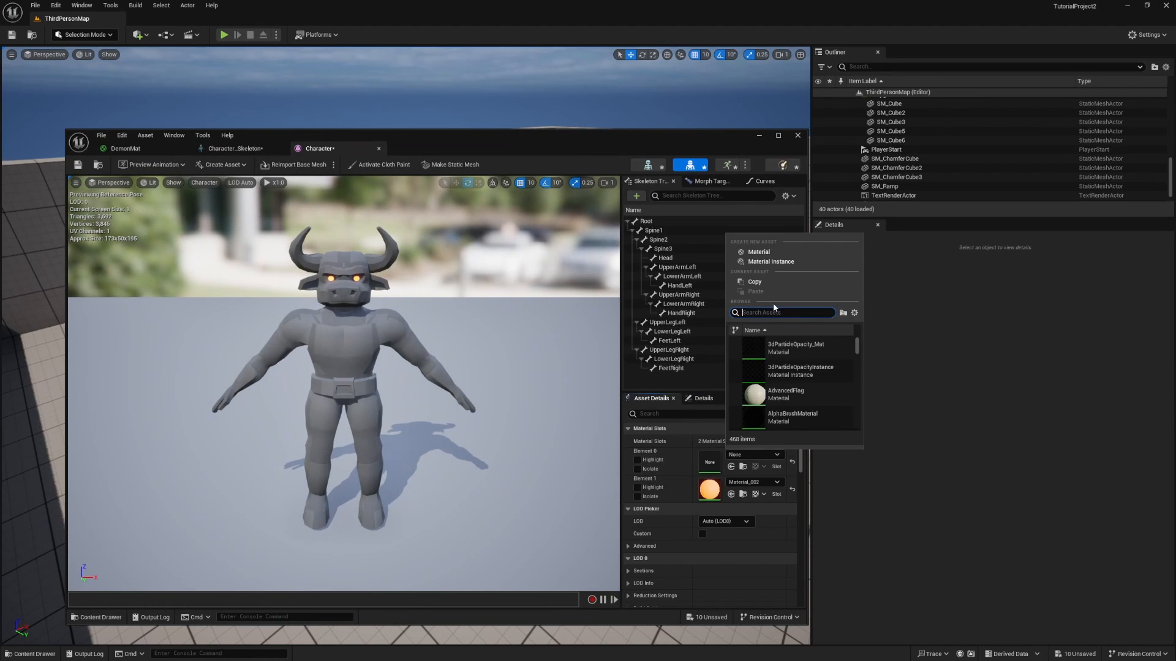
text(demon)
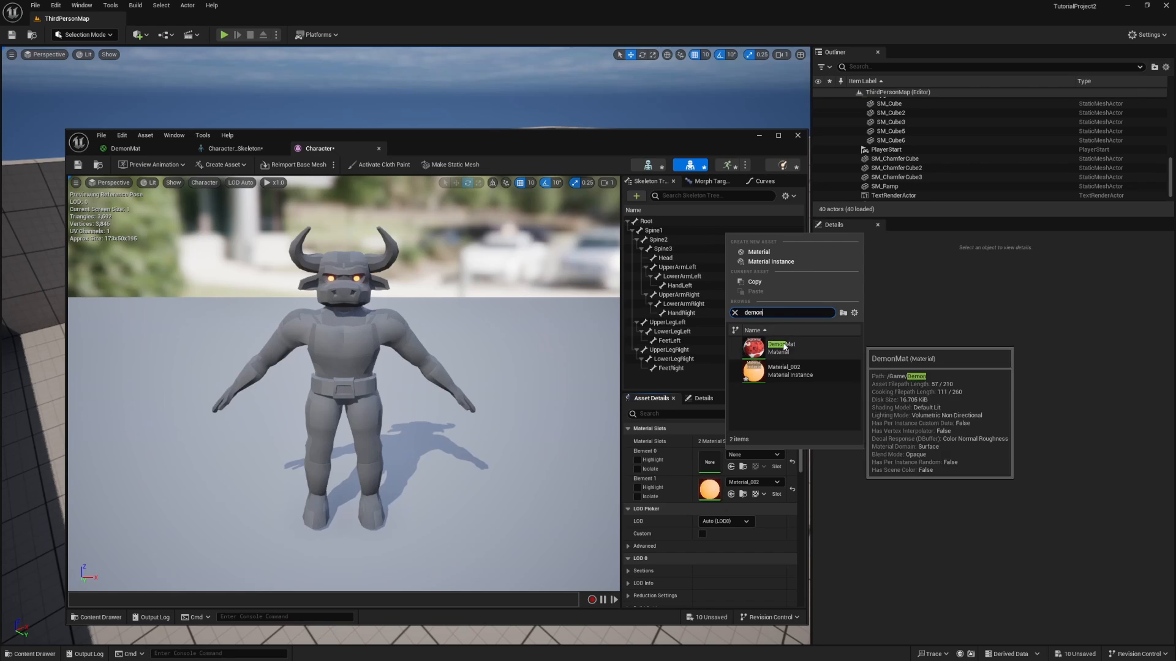
click(797, 348)
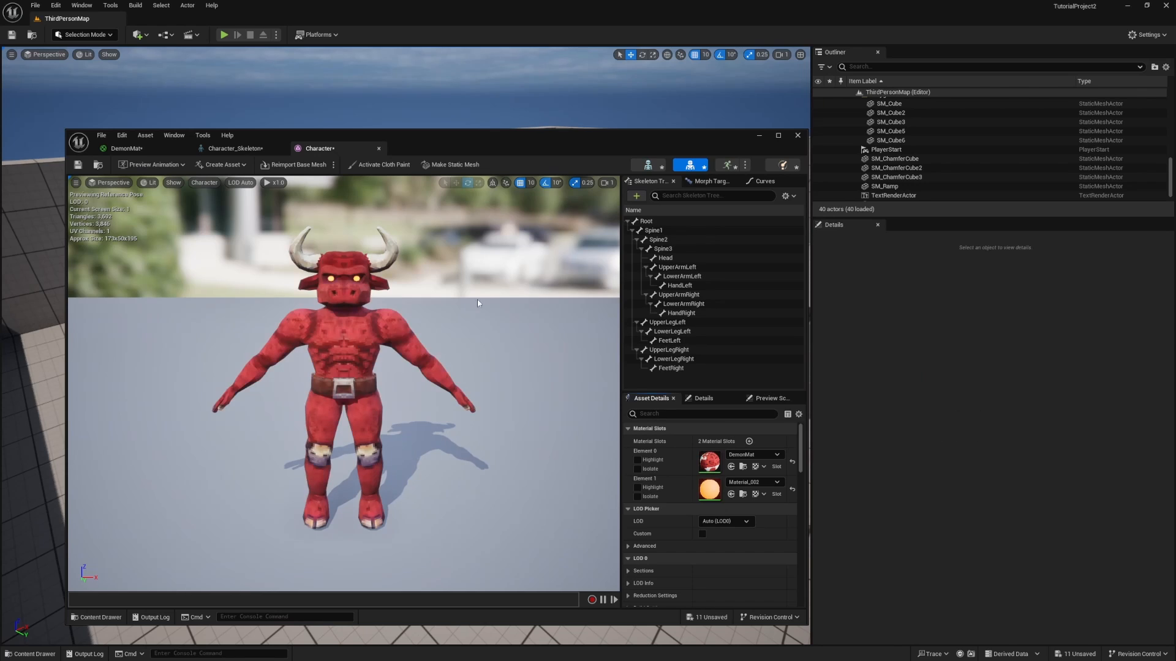
Minimize the mesh editor and place the Character skeletal mesh in the level at about X 770, Y 940
click(761, 136)
key(ctrl+space)
drag(276, 480, 423, 366)
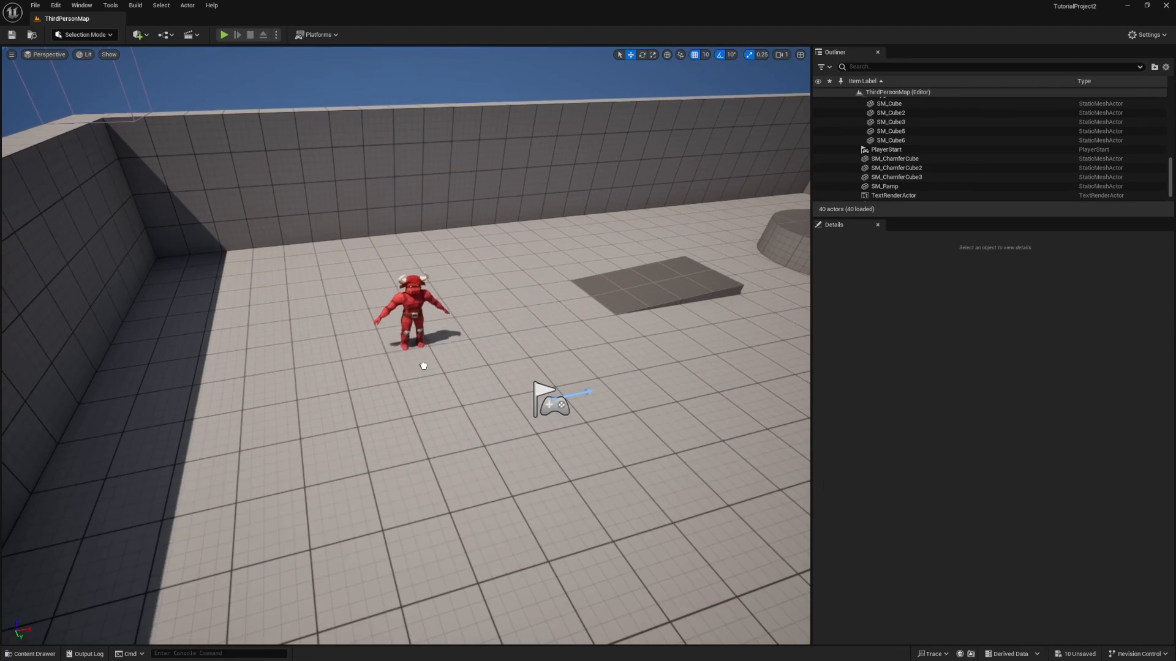
key(f)
key(ctrl+space)
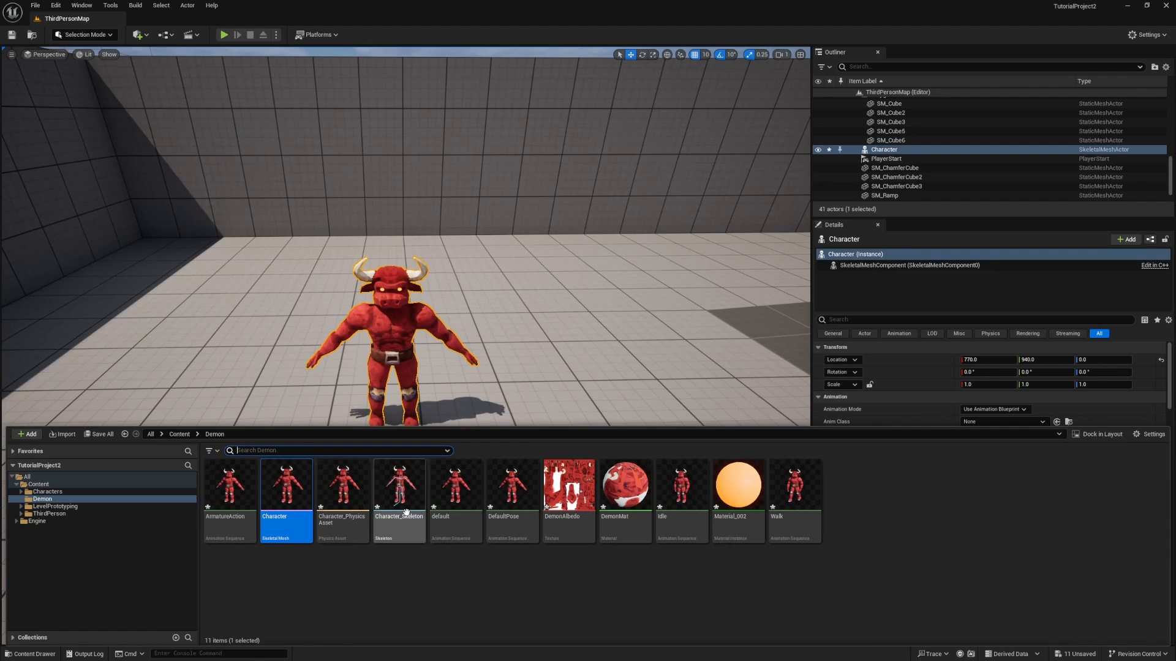
Place Character_PhysicsAsset and the default animation sequence in the level beside the first demon
drag(353, 525, 567, 481)
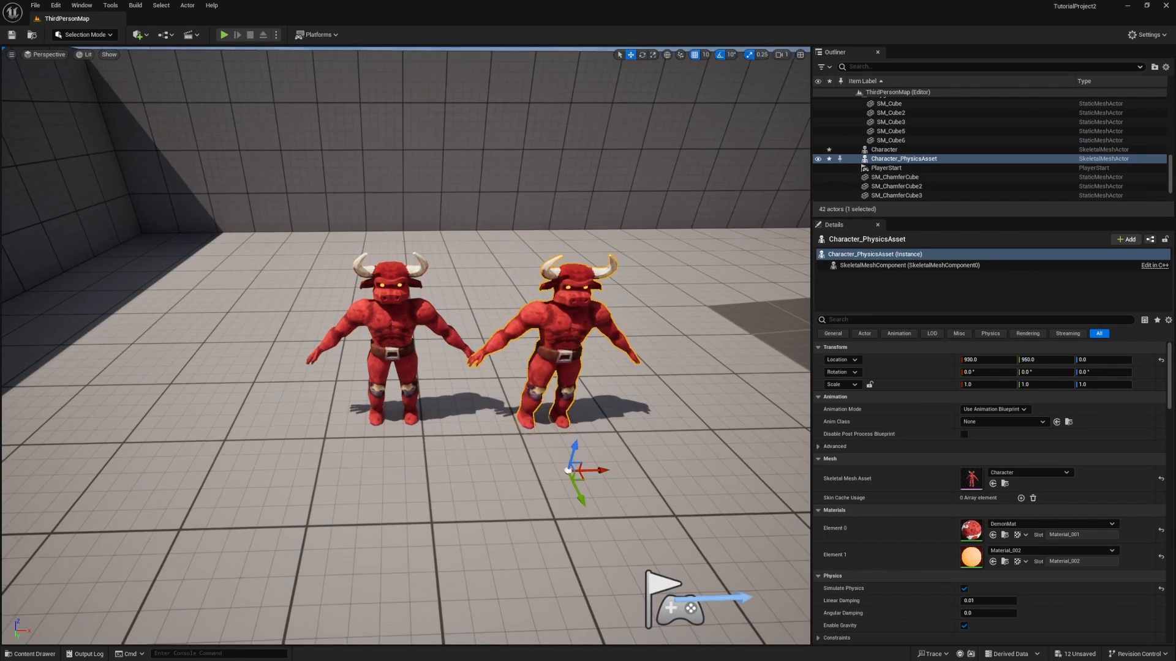
key(f)
key(ctrl+space)
drag(513, 508, 606, 411)
key(f)
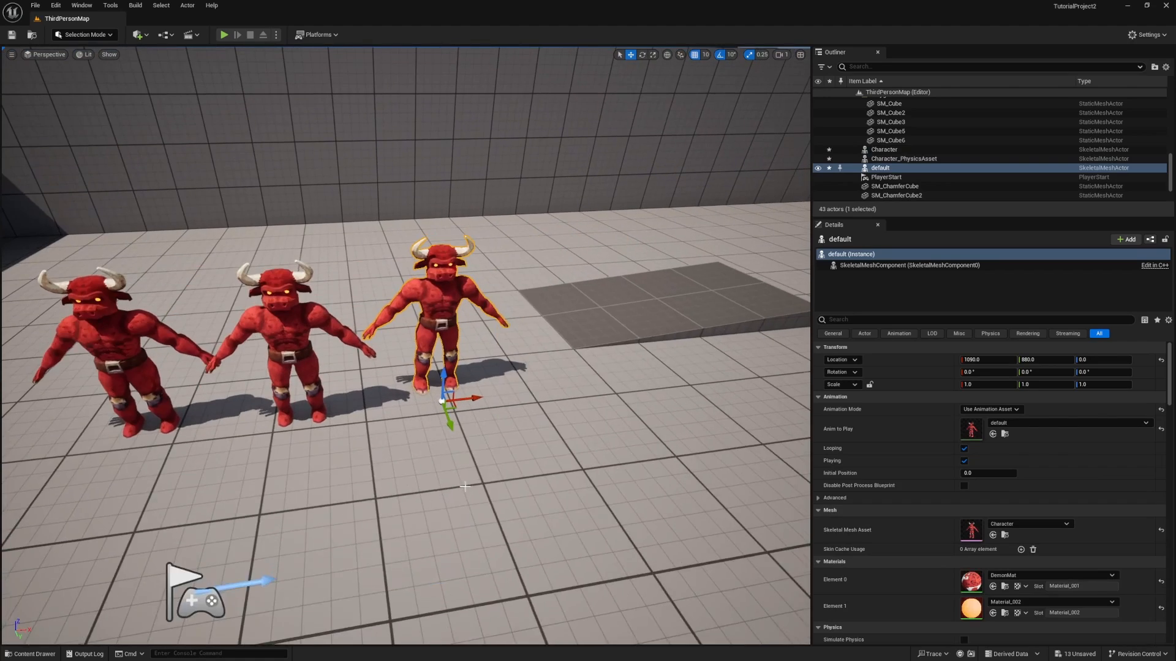
Place the Idle and Walk animation sequences in the level as separate demons
key(ctrl+space)
drag(653, 515, 453, 499)
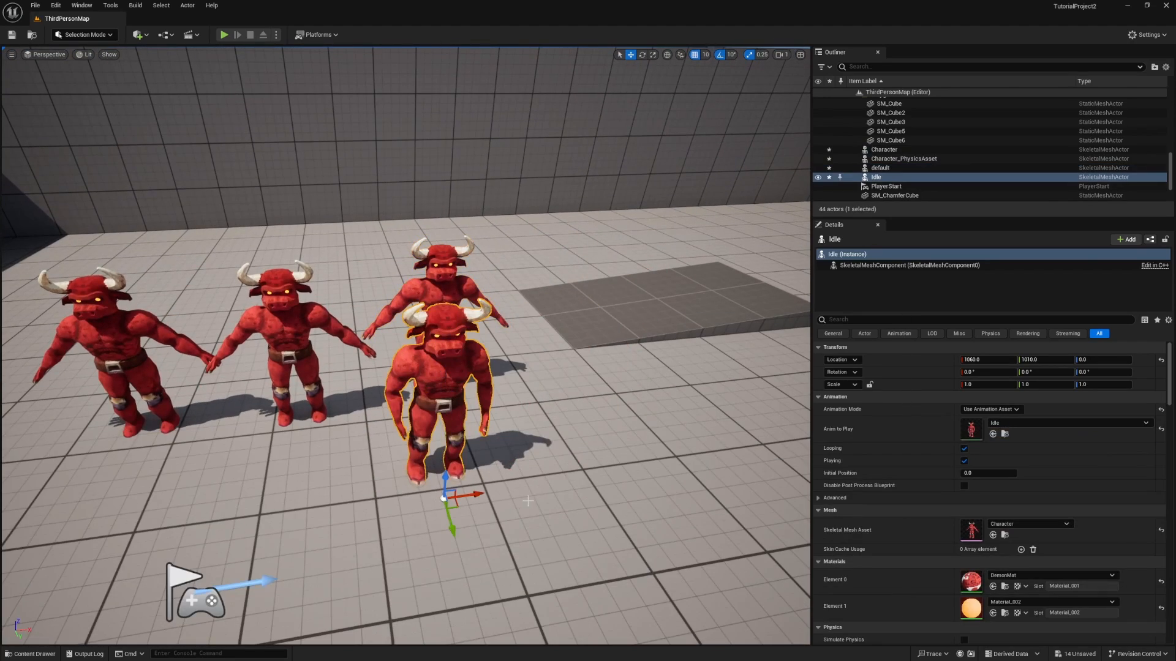
key(ctrl+space)
drag(680, 490, 585, 488)
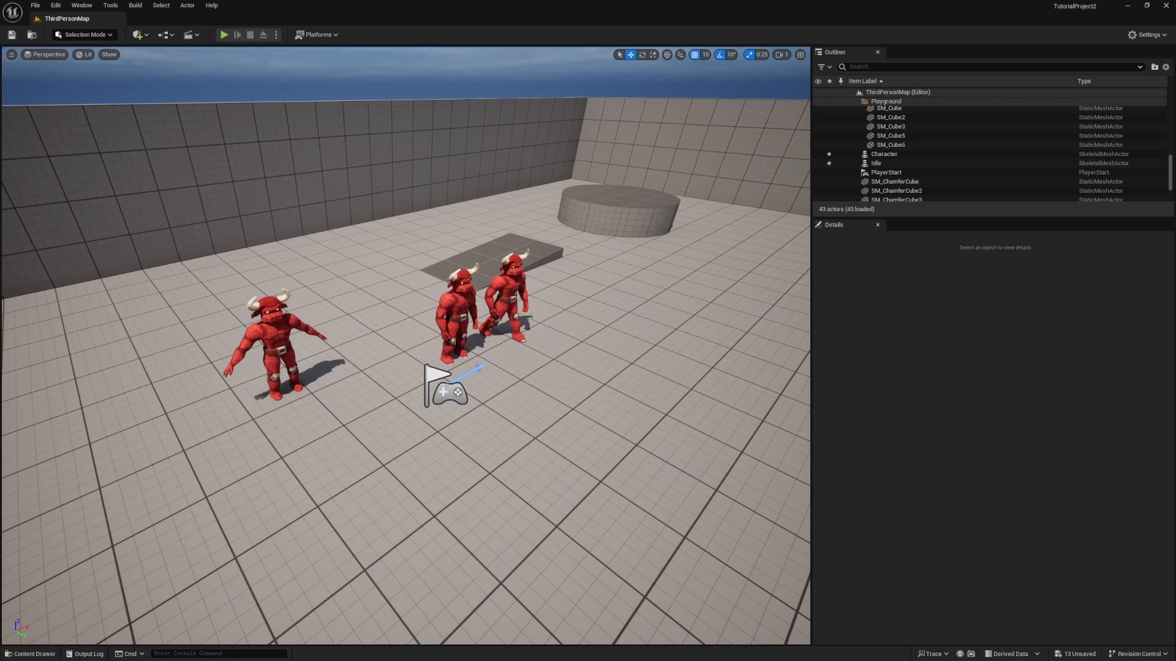
Create an animation blueprint for the demon's skeleton in the Demon folder and name it DemonAnimBP
right_drag(404, 306, 401, 343)
key(ctrl+space)
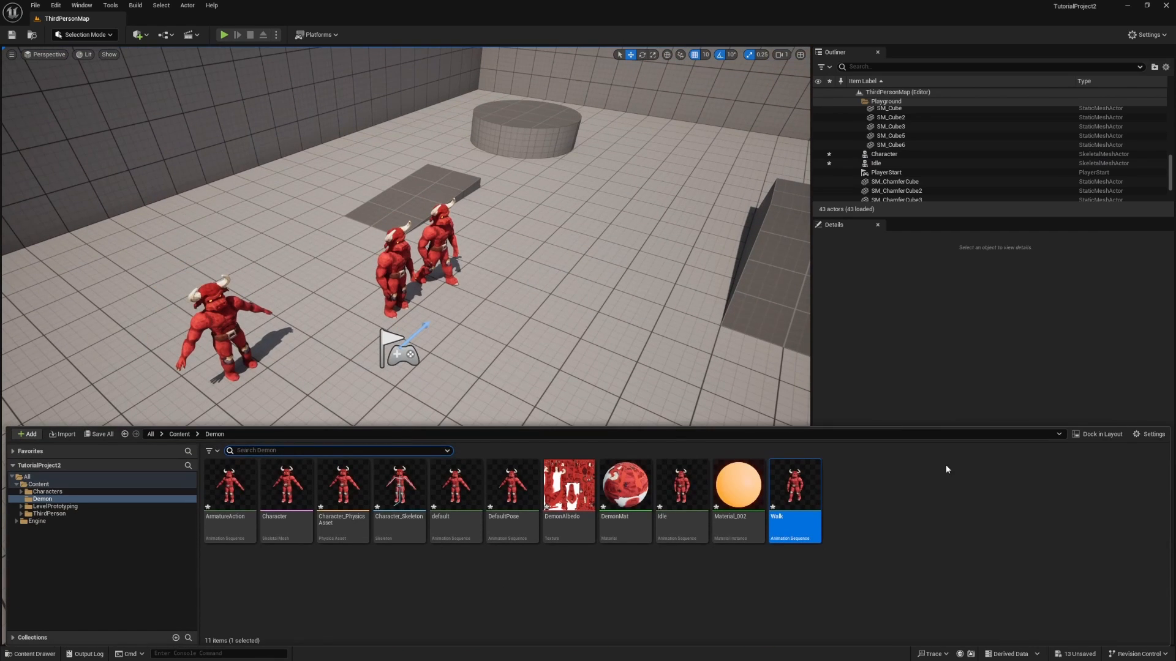
right_click(889, 498)
mouse_move(908, 300)
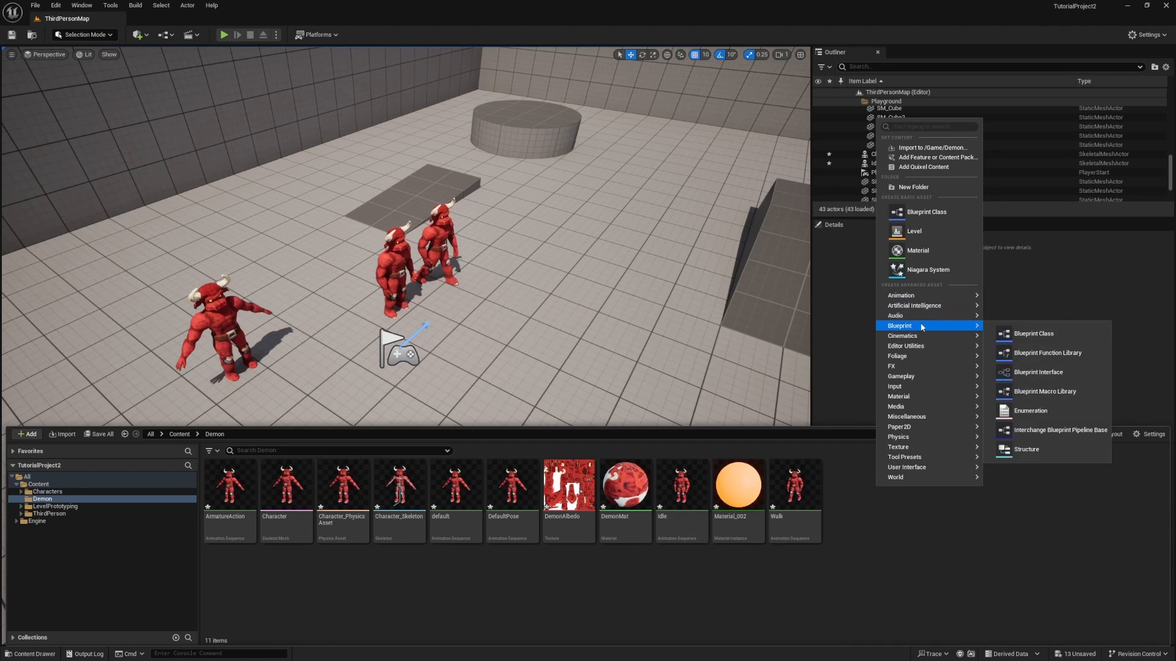
click(1039, 334)
click(572, 284)
click(616, 441)
text(DemonB)
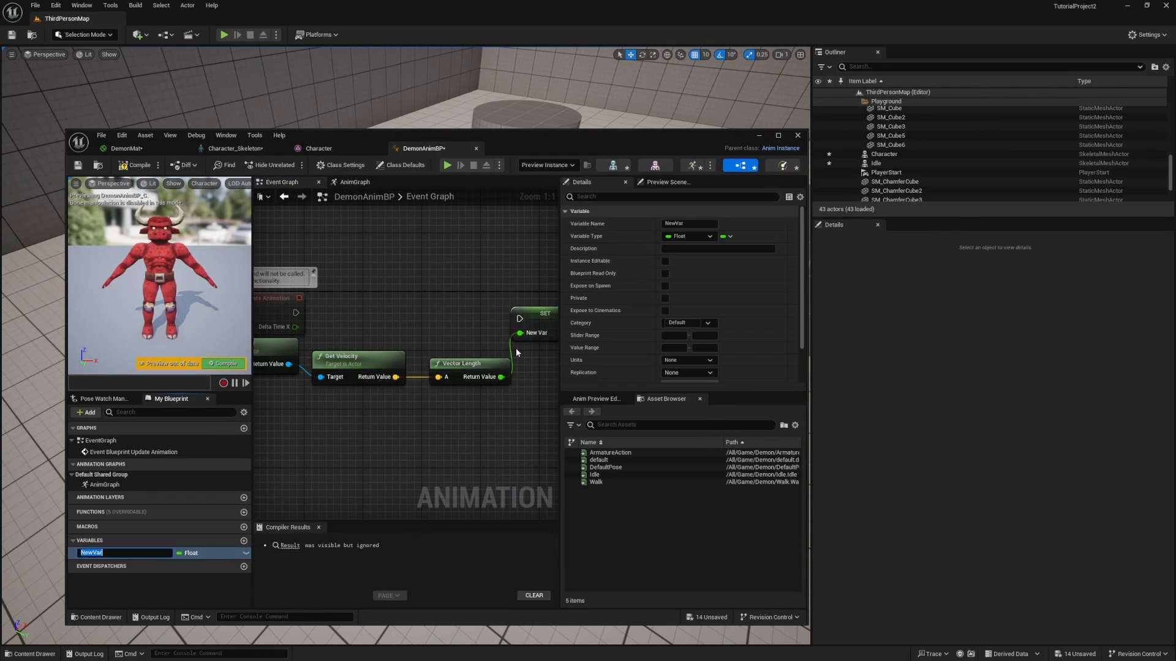
Name the float variable fed by the velocity's vector length speed and compile DemonAnimBP
text(speed)
key(Return)
click(136, 164)
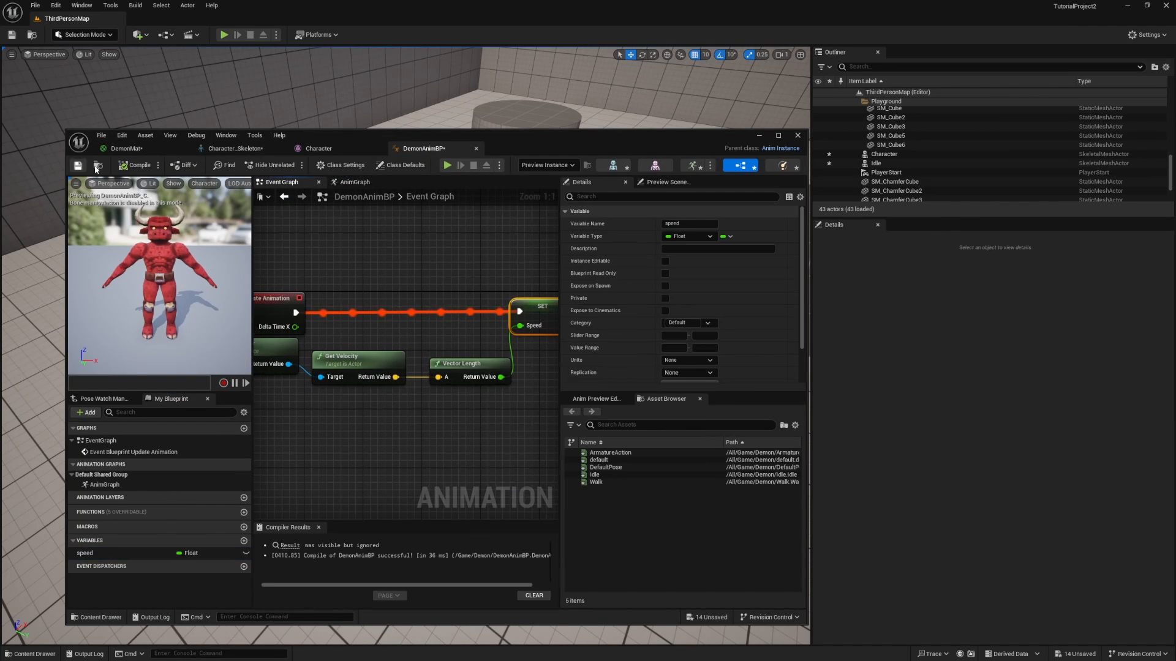
Open DemonAnimBP's AnimGraph and add a state machine connected to the output pose
click(355, 182)
drag(533, 341, 410, 349)
text(sta)
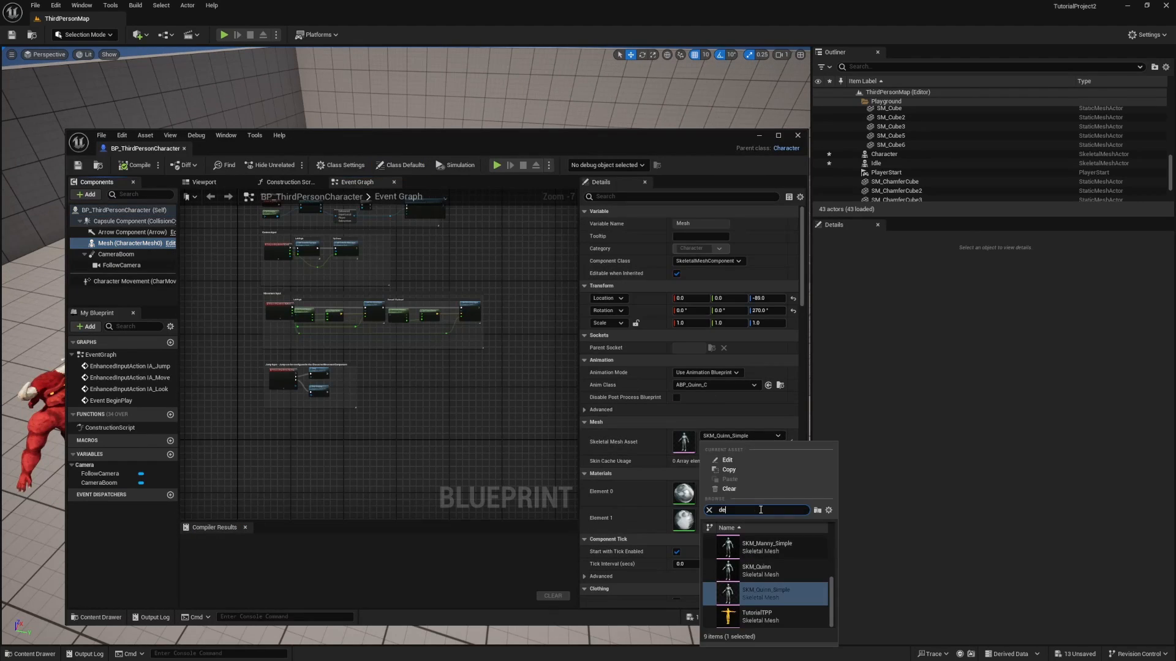
Set BP_ThirdPersonCharacter's mesh to Character and its anim class to DemonAnimBP_C, and start playing the level
click(708, 385)
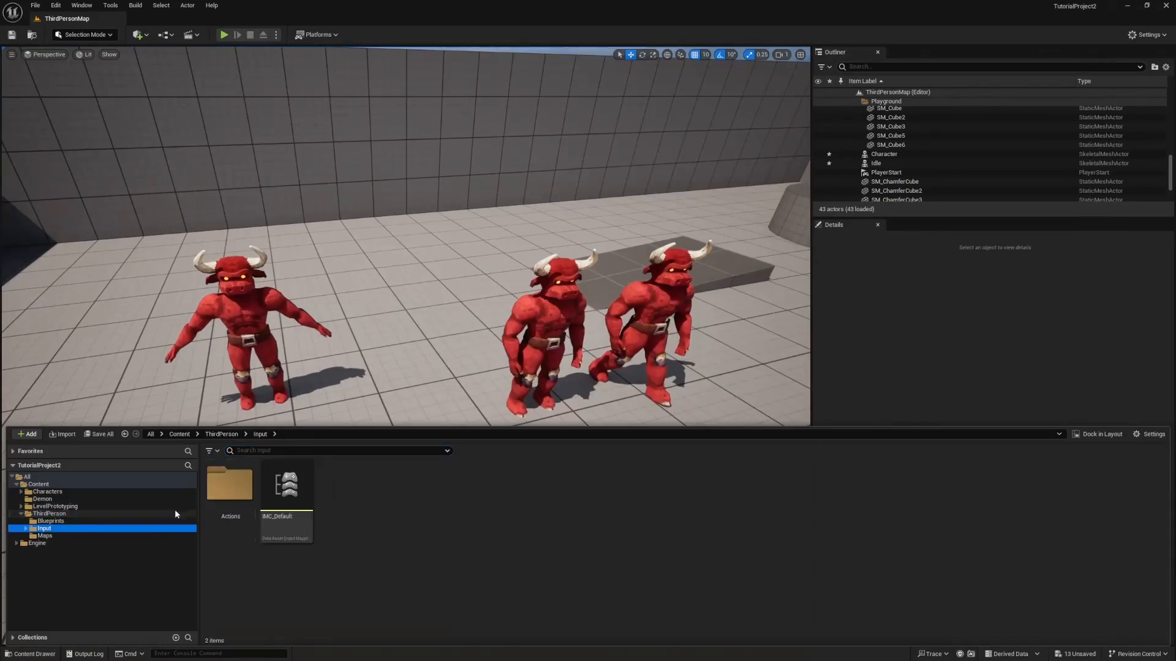
click(175, 506)
double_click(334, 533)
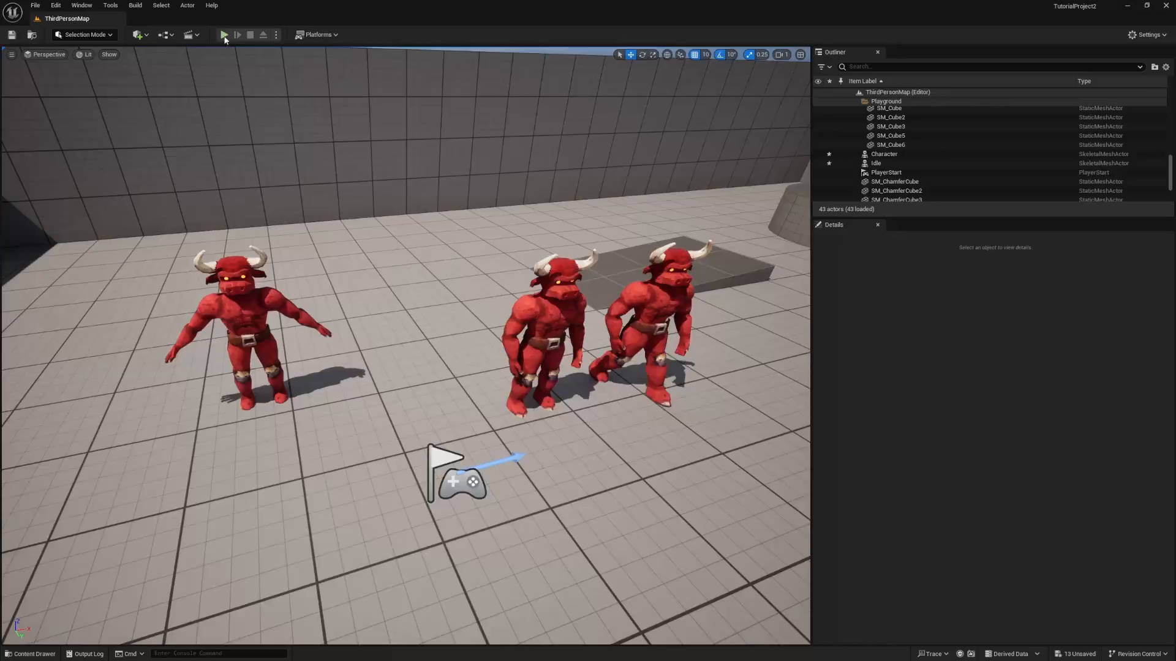
click(224, 36)
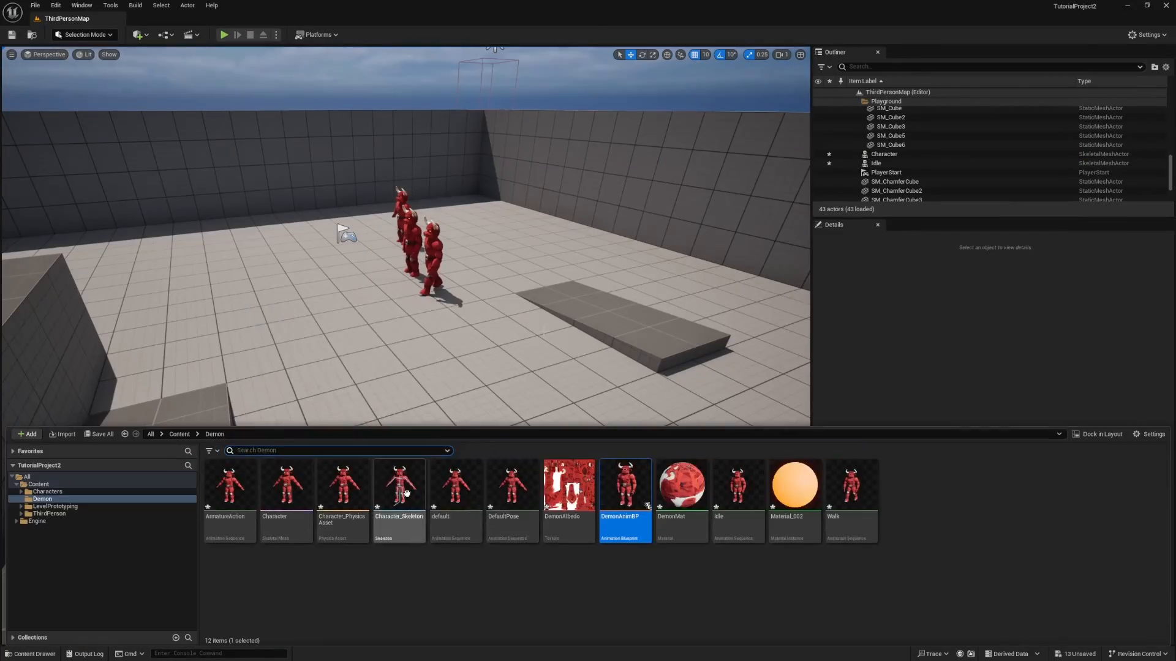
Find the max walk speed setting in BP_ThirdPersonCharacter and play-test the demon walking around the level
click(48, 492)
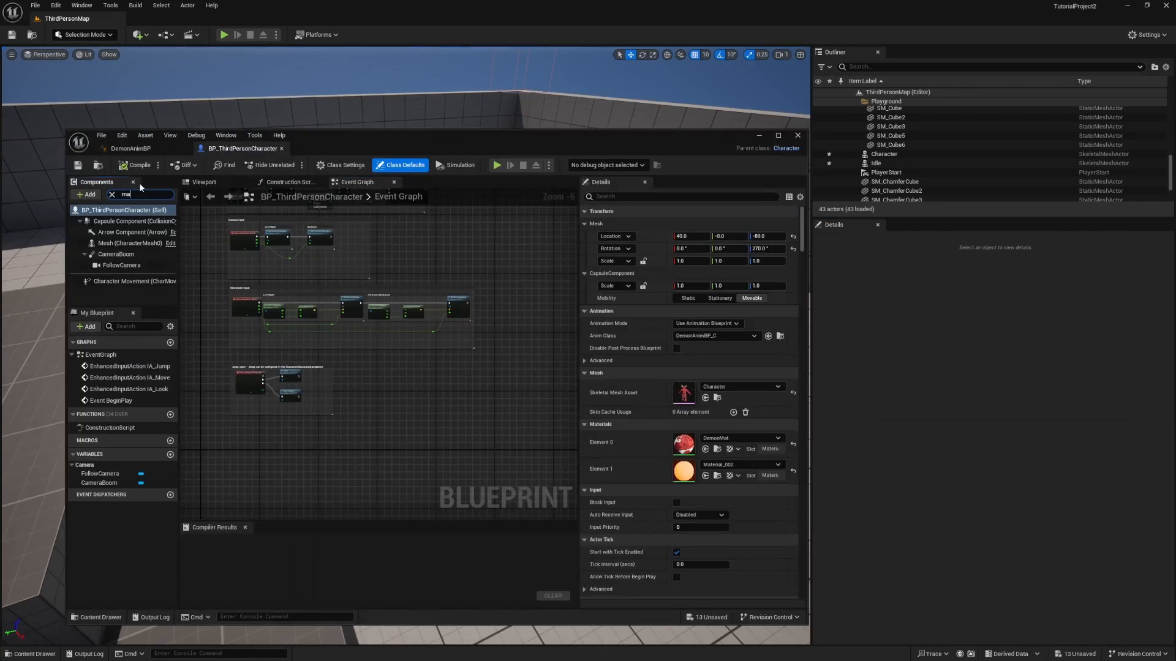
text(max wa)
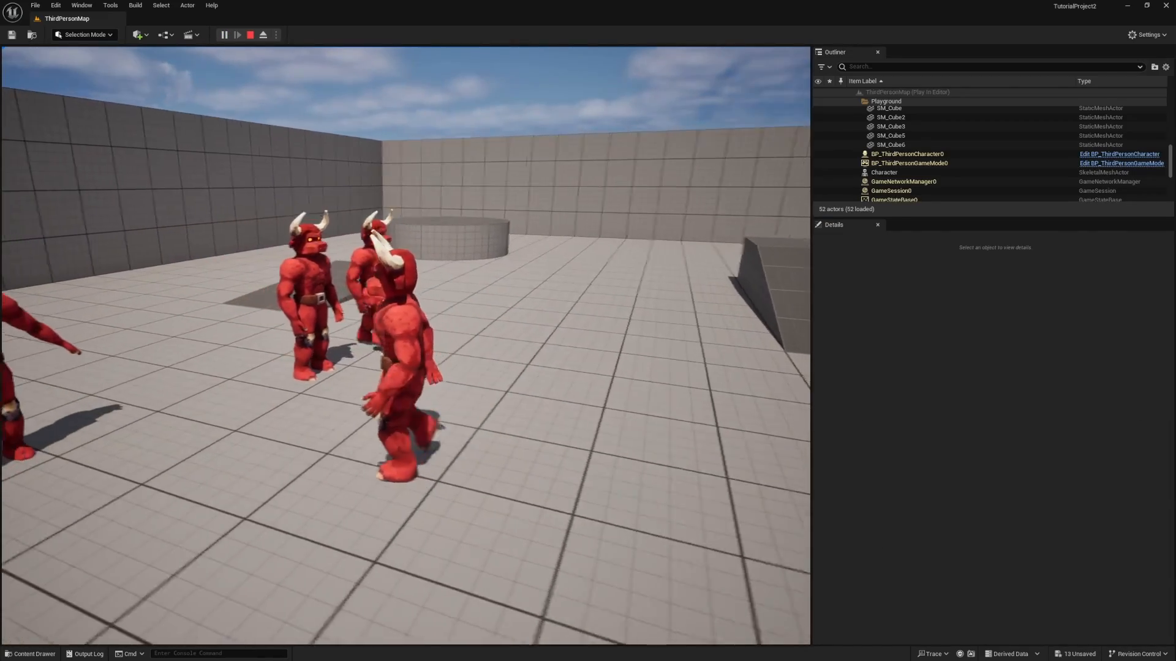
key(s)
key(d)
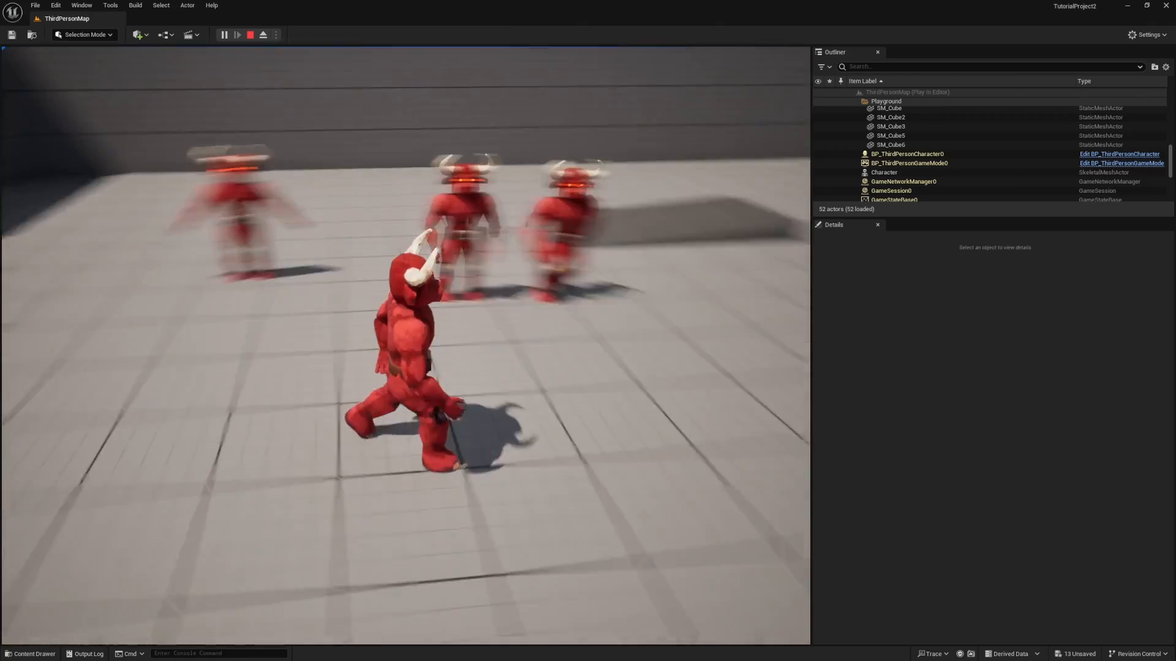
key(w)
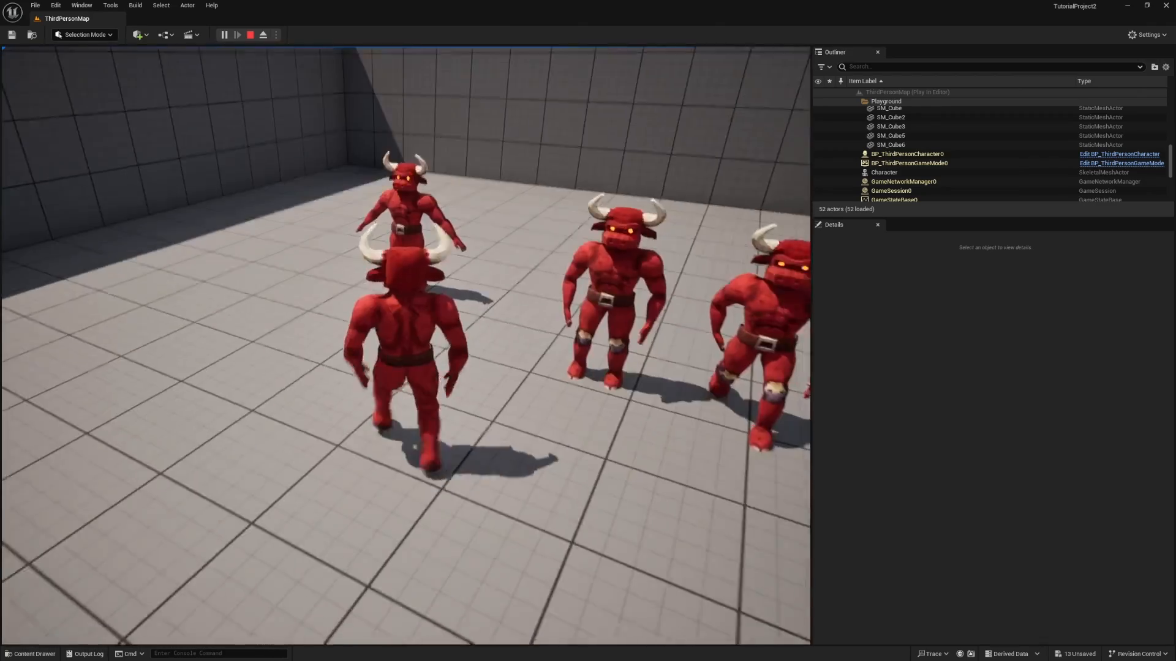
key(s)
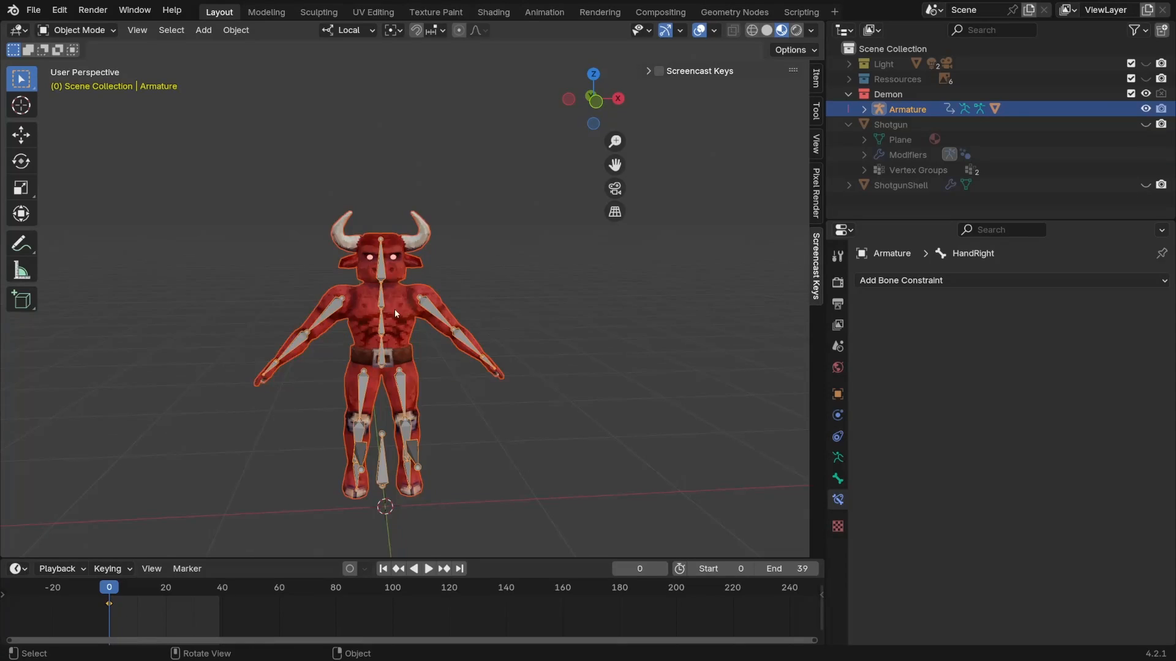
Switch to Blender, open the Animation workspace, and load the Idle action on the armature
middle_drag(395, 313, 470, 334)
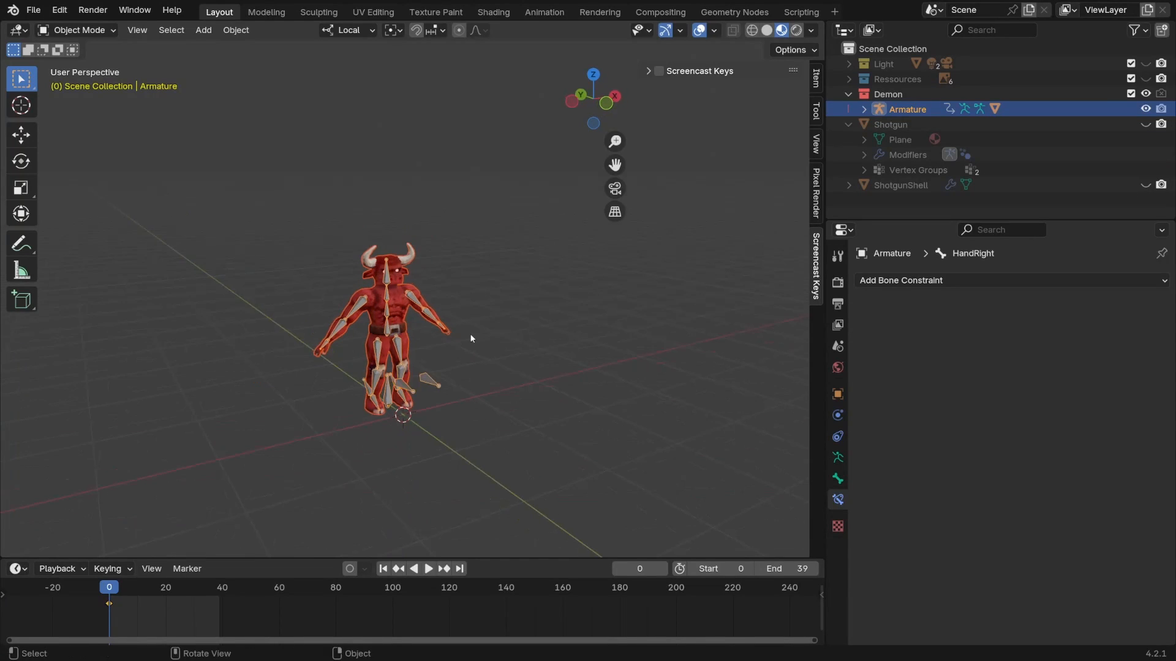
click(385, 308)
click(389, 308)
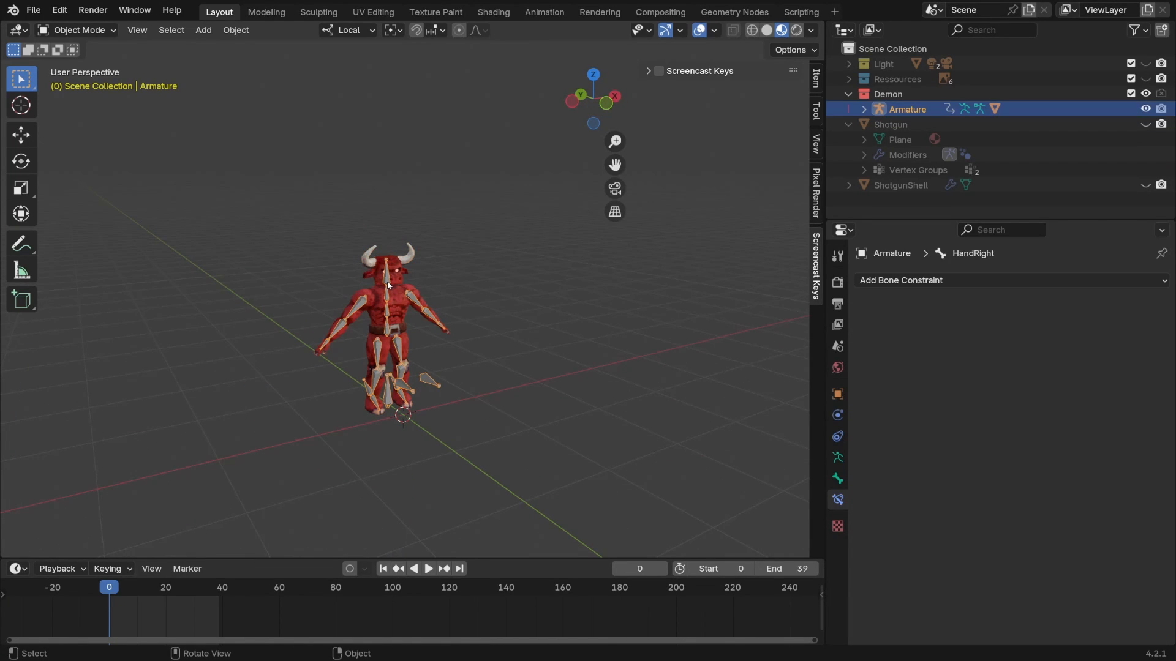
click(544, 12)
scroll(508, 192, up, 3)
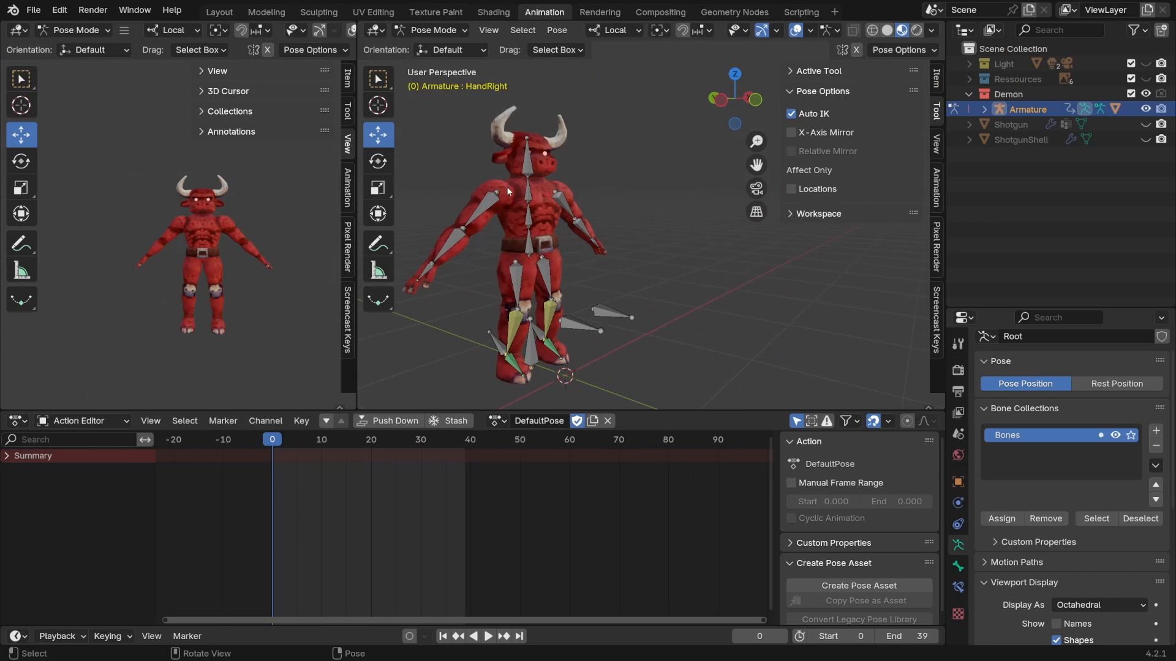
click(497, 420)
click(508, 488)
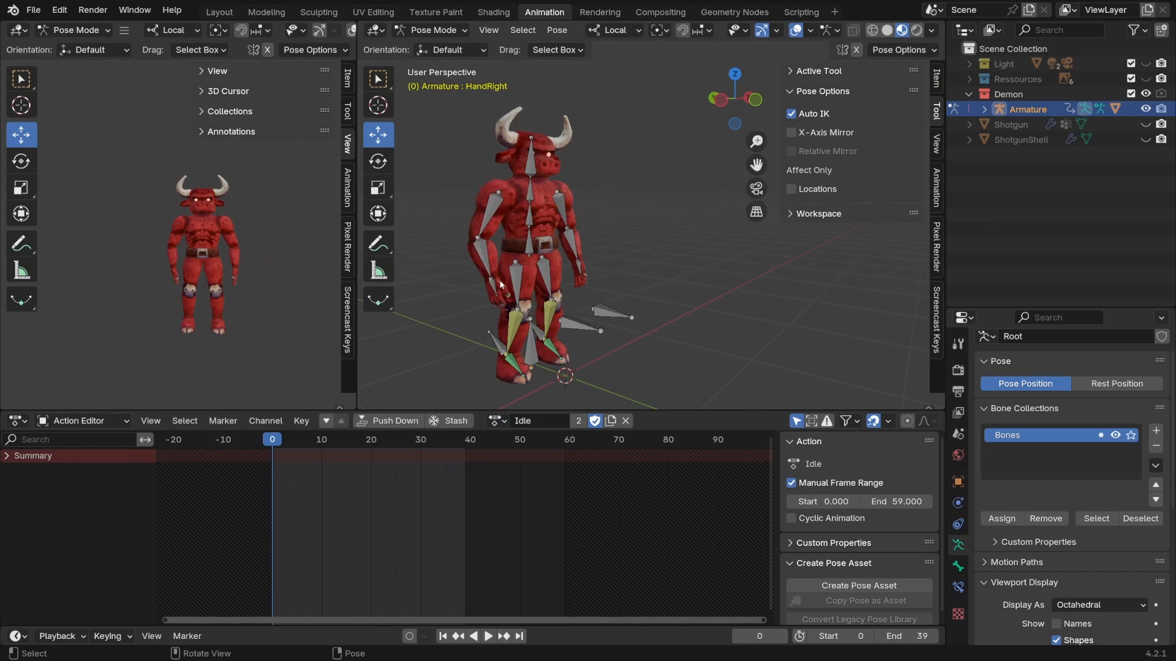
Select the armature's Head bone and load the Walk action
middle_drag(520, 346, 600, 309)
click(531, 266)
mouse_move(741, 89)
mouse_down()
mouse_move(738, 77)
mouse_move(719, 90)
mouse_up()
click(505, 421)
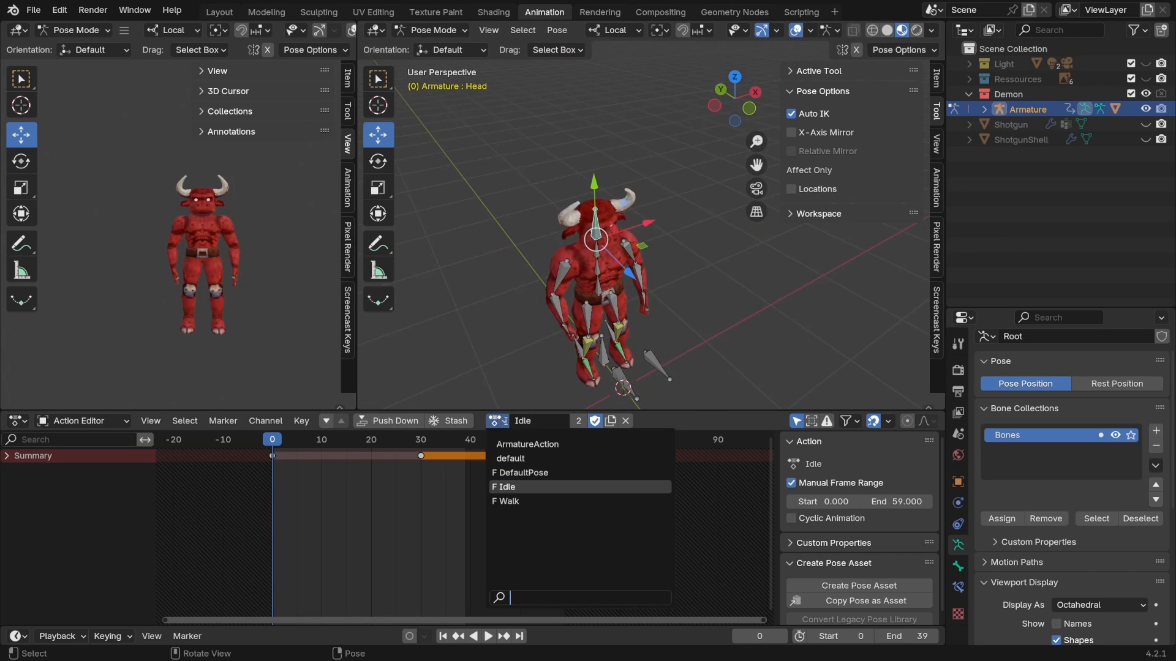
click(509, 499)
Rotate the Head bone about 74 degrees in the top view
middle_drag(610, 236, 695, 229)
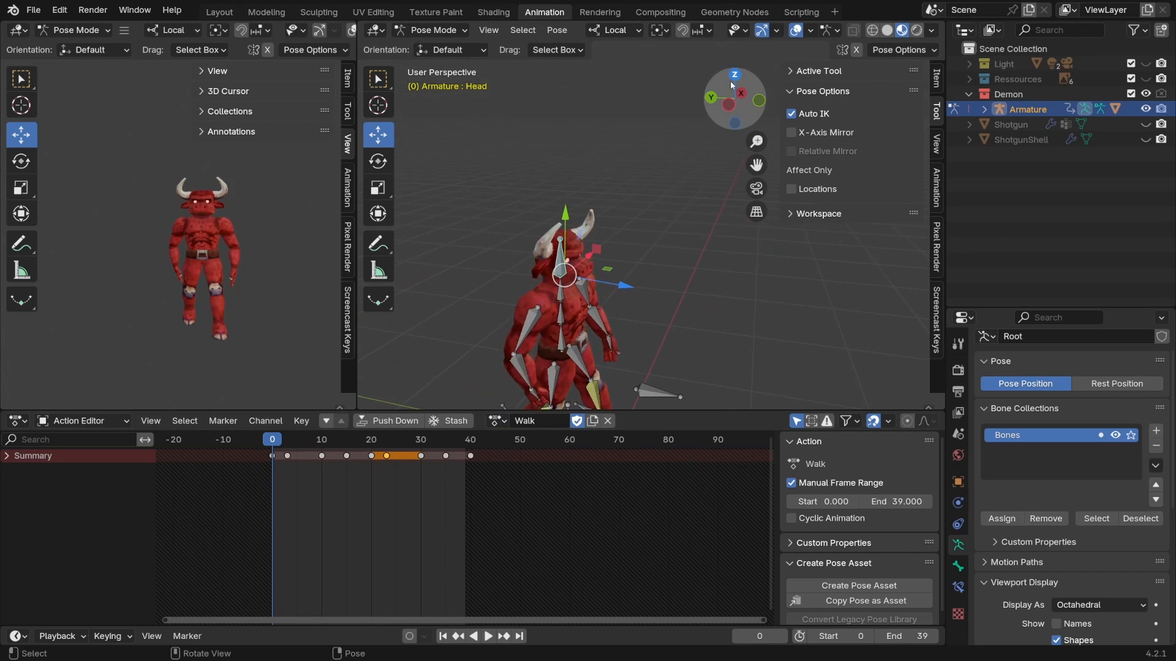
click(732, 82)
click(735, 73)
key(r)
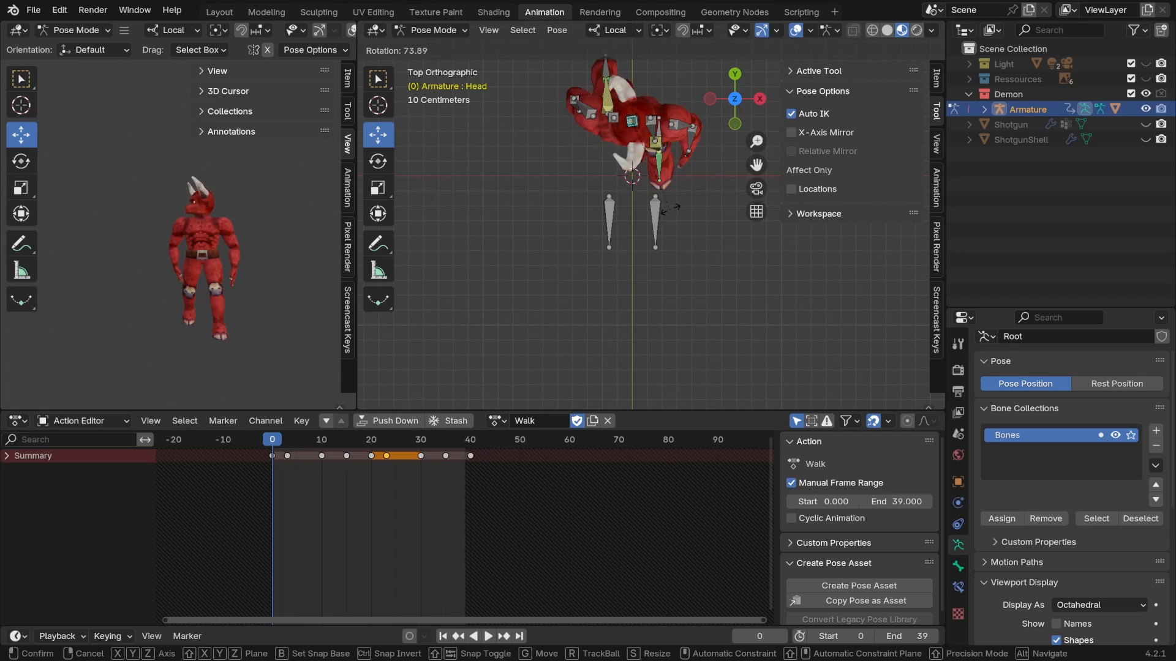
click(661, 209)
Delete all of the Walk action's keyframes after frame 0
middle_drag(662, 209, 631, 207)
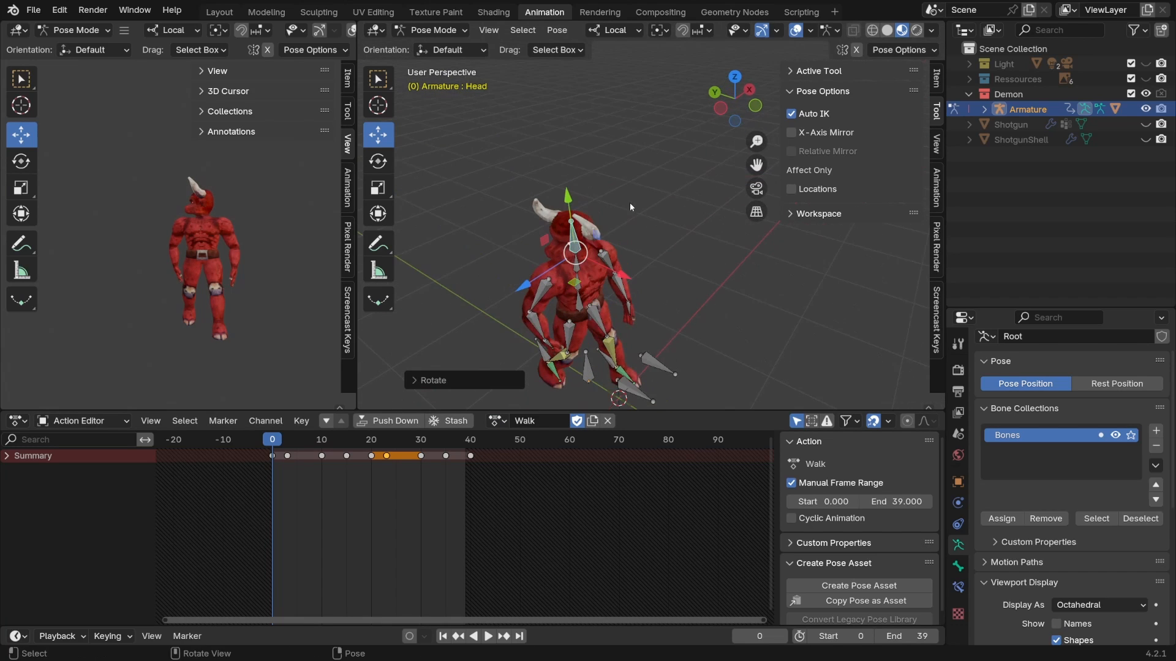
drag(475, 483, 281, 445)
key(Delete)
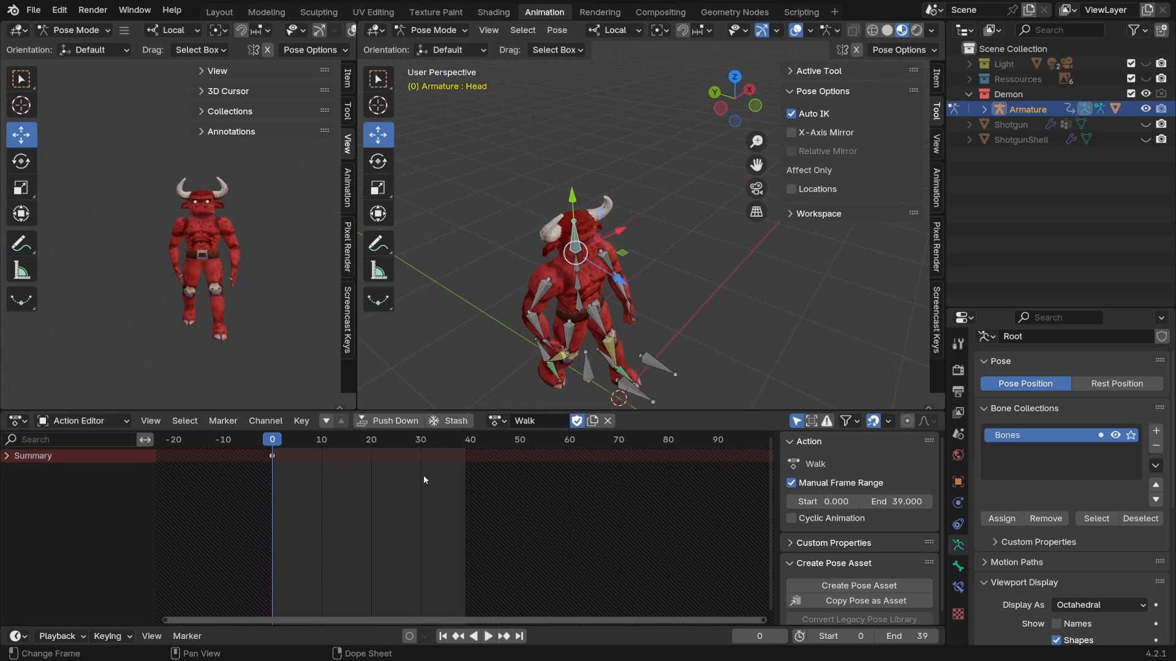
Turn the Head bone sideways around its local Y axis at frame 0 of the Walk action and play the animation
middle_drag(637, 196, 642, 216)
key(r)
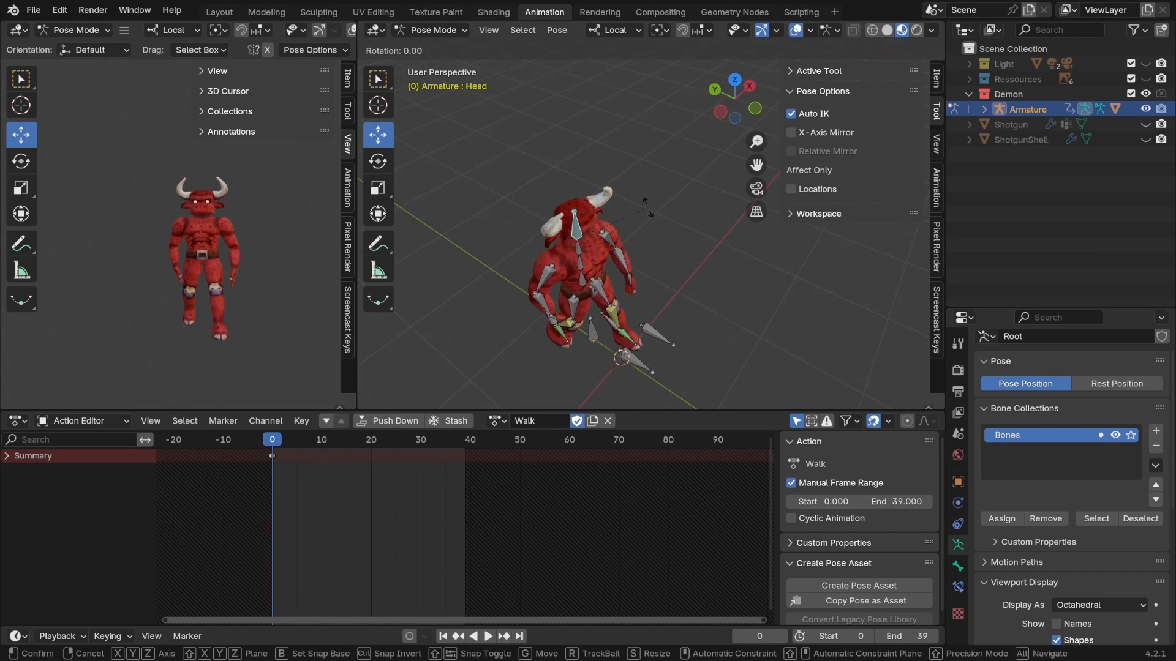
key(y)
key(y)
click(615, 291)
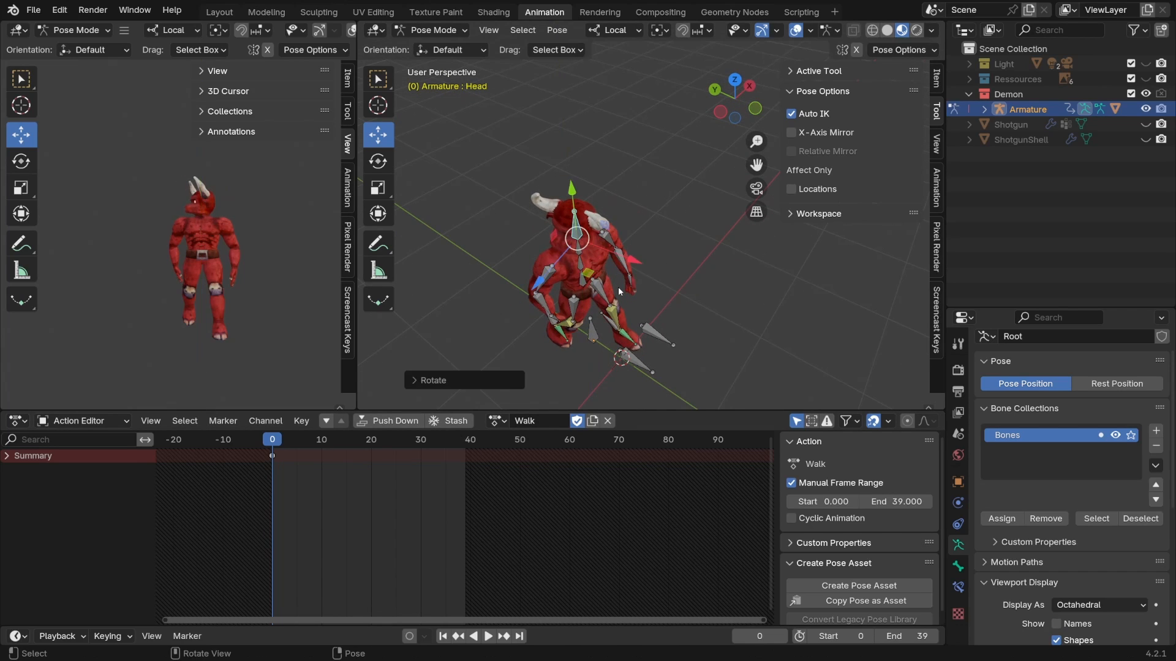
middle_drag(618, 287, 611, 258)
key(space)
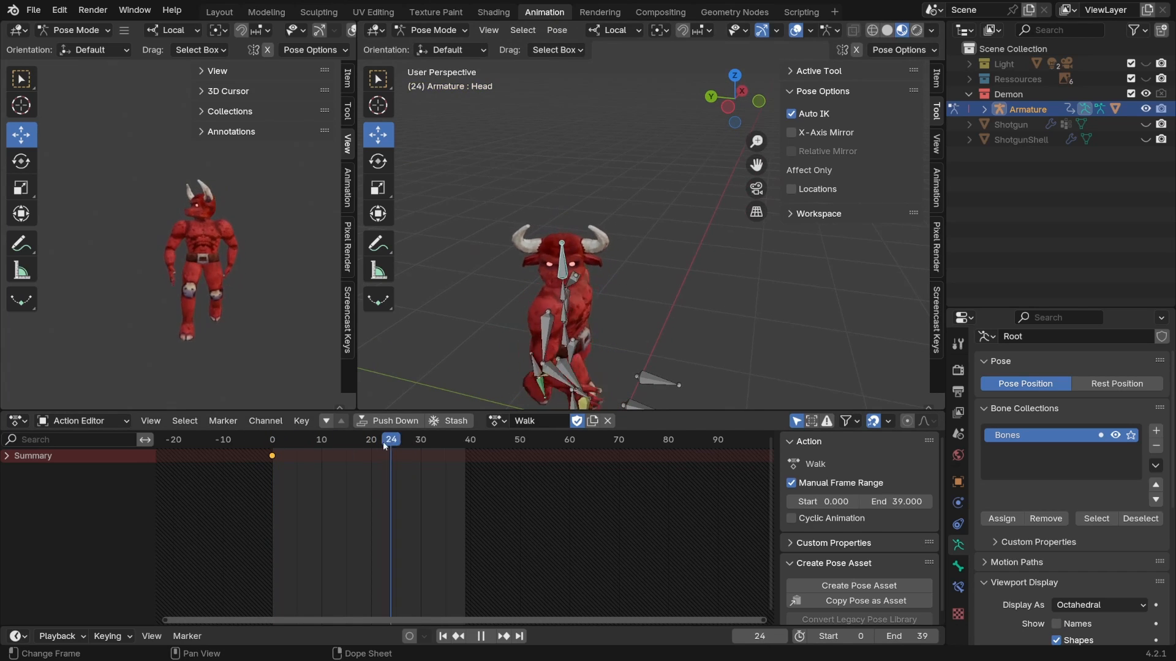
key(space)
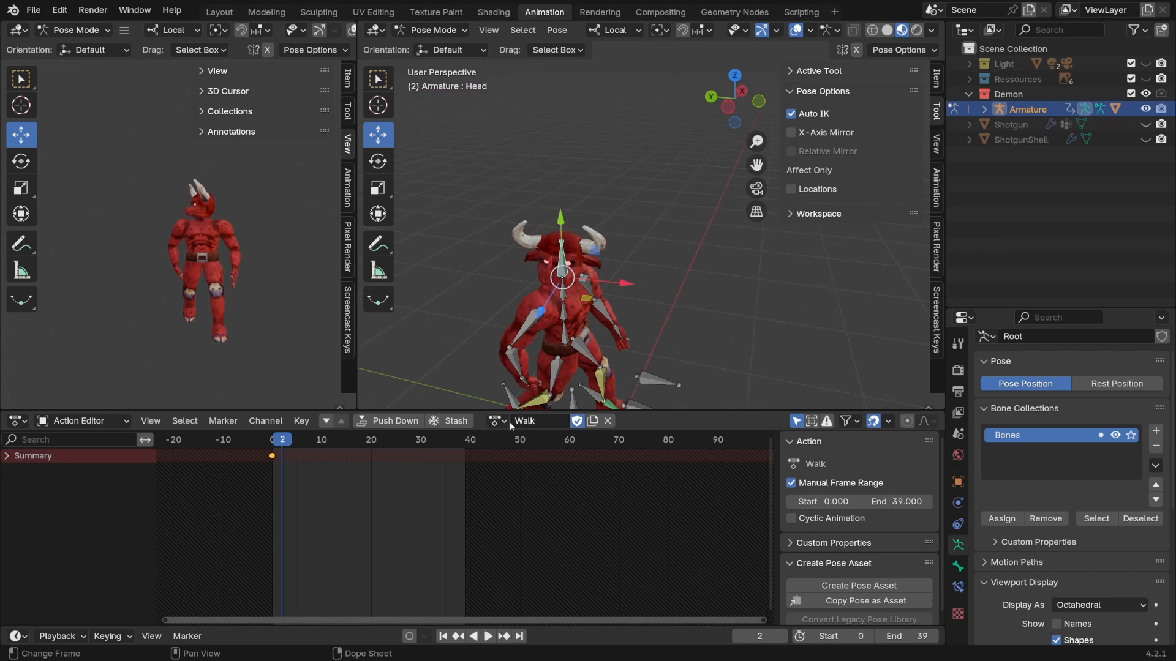
Load the Idle action, duplicate it, and rename the copy as Idle2
click(507, 422)
click(526, 490)
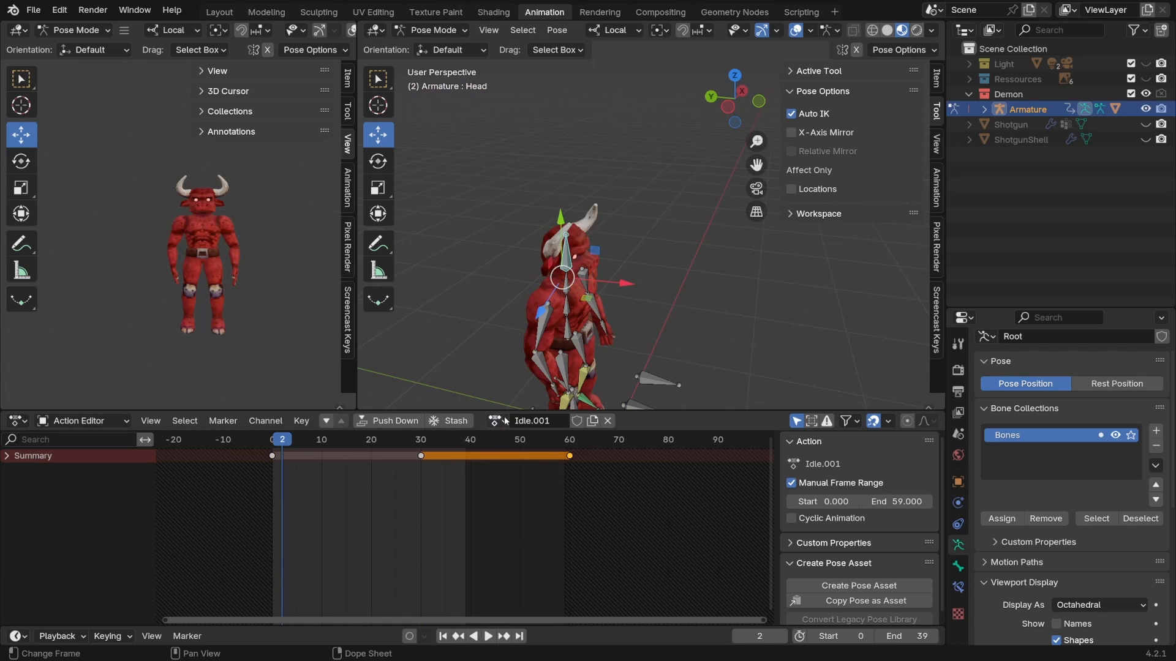
middle_drag(515, 392, 520, 372)
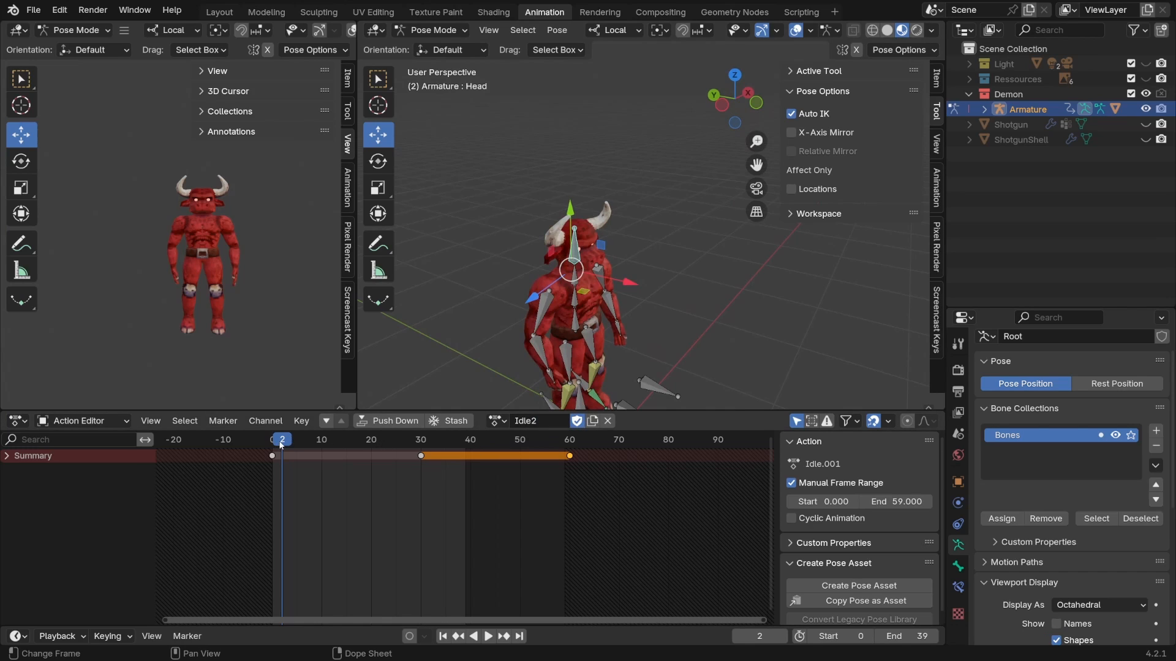
At frame 30 in the side view, lower the Spine1 bone about 0.3 m and tilt it forward into a crouch
key(space)
middle_drag(569, 273, 654, 268)
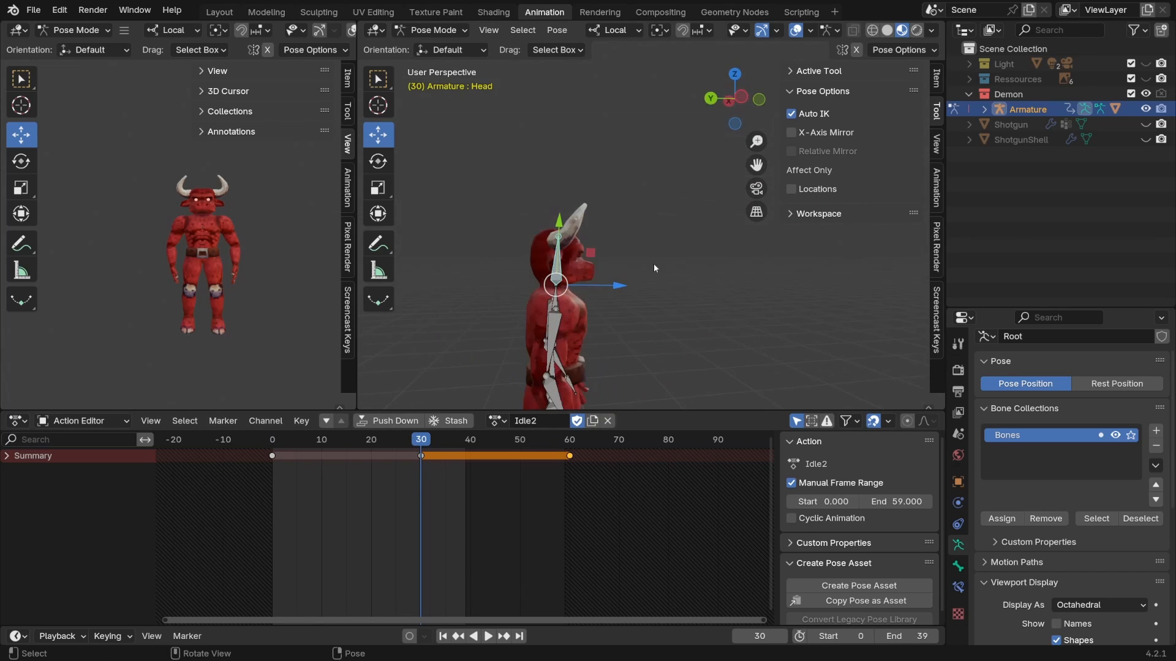
click(741, 90)
scroll(659, 286, down, 2)
shift+scroll(602, 298, down, 2)
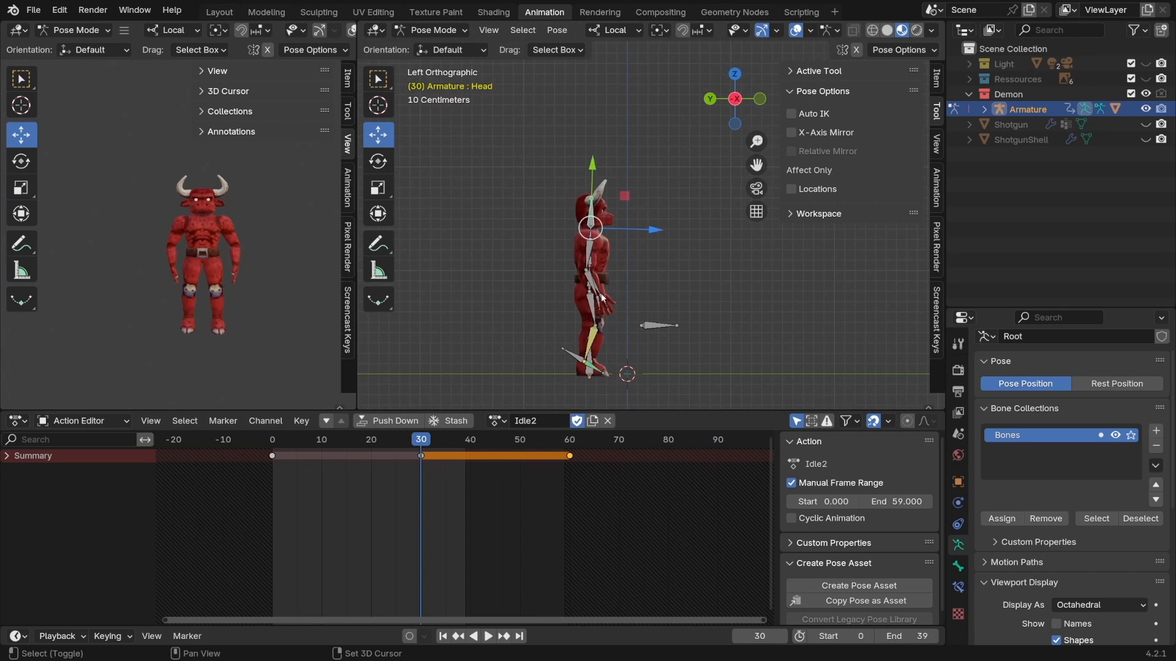
key(g)
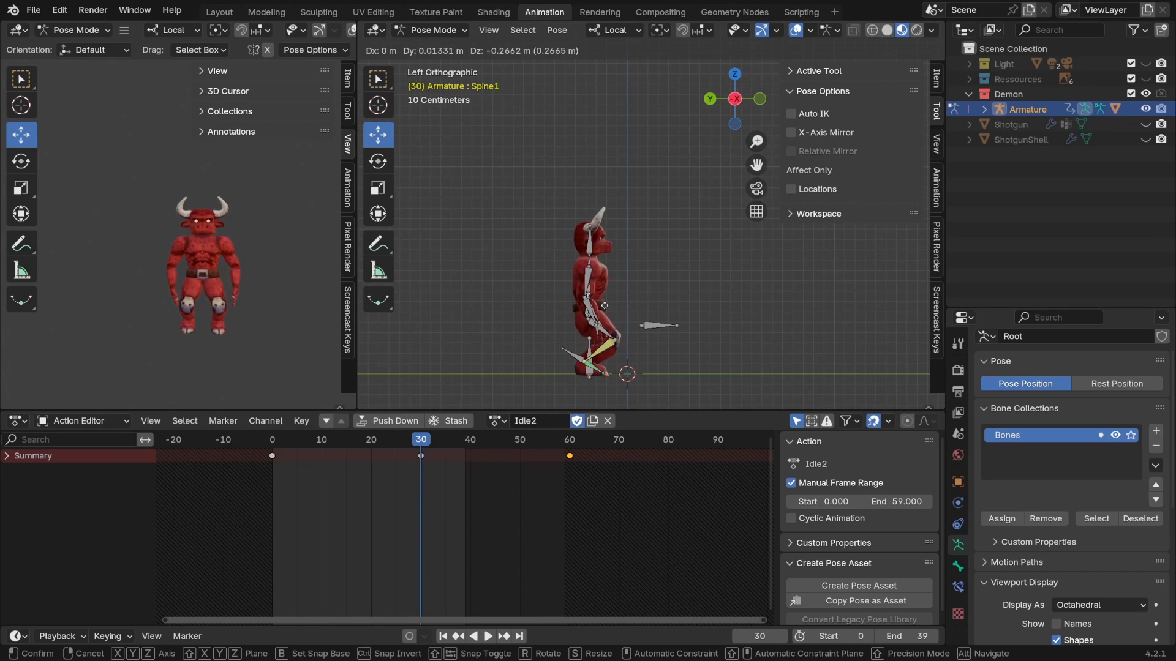
click(606, 309)
key(r)
click(613, 263)
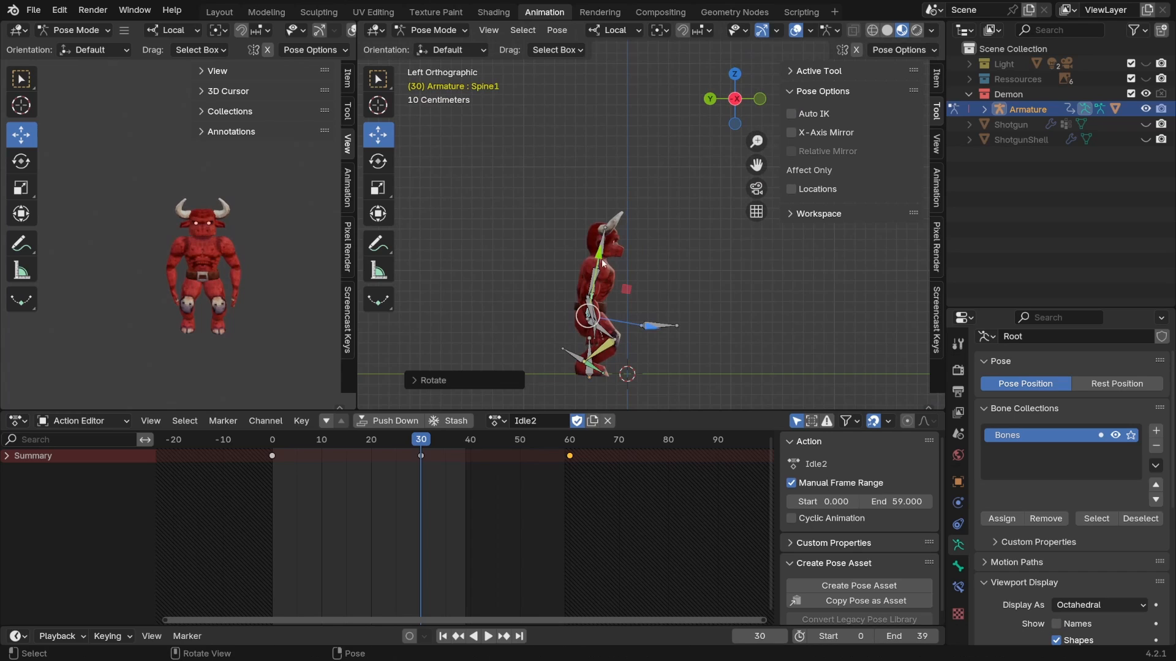
Adjust the Head bone's tilt to suit the crouch and keyframe all bones at frame 30
click(602, 251)
key(r)
click(652, 243)
key(r)
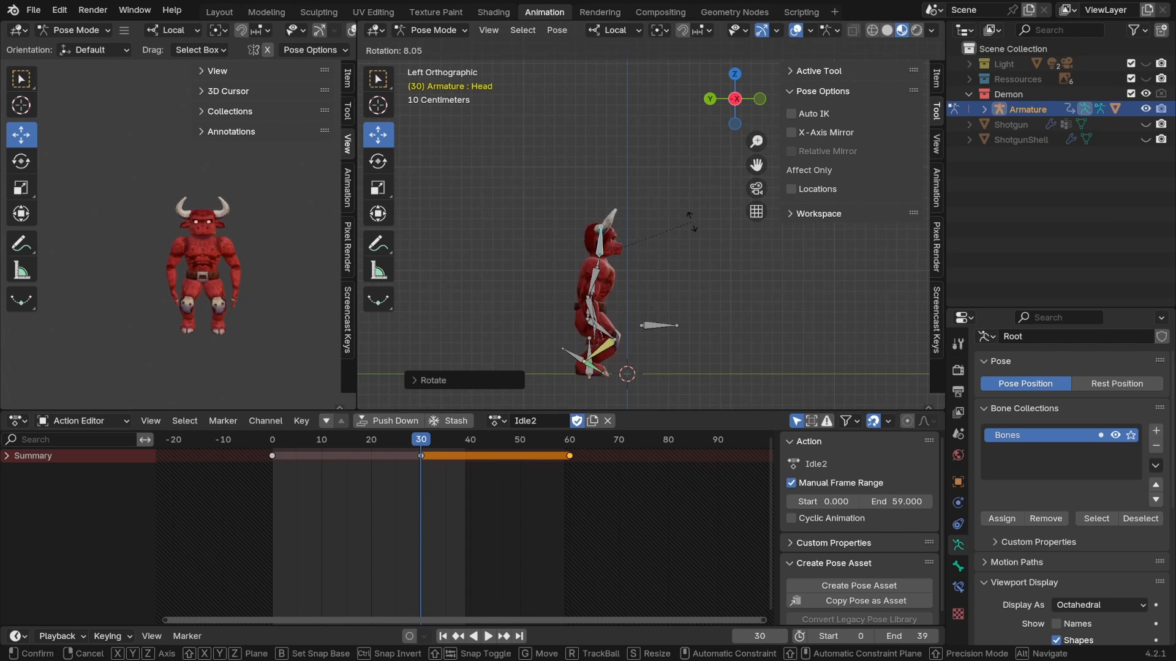
click(683, 235)
key(a)
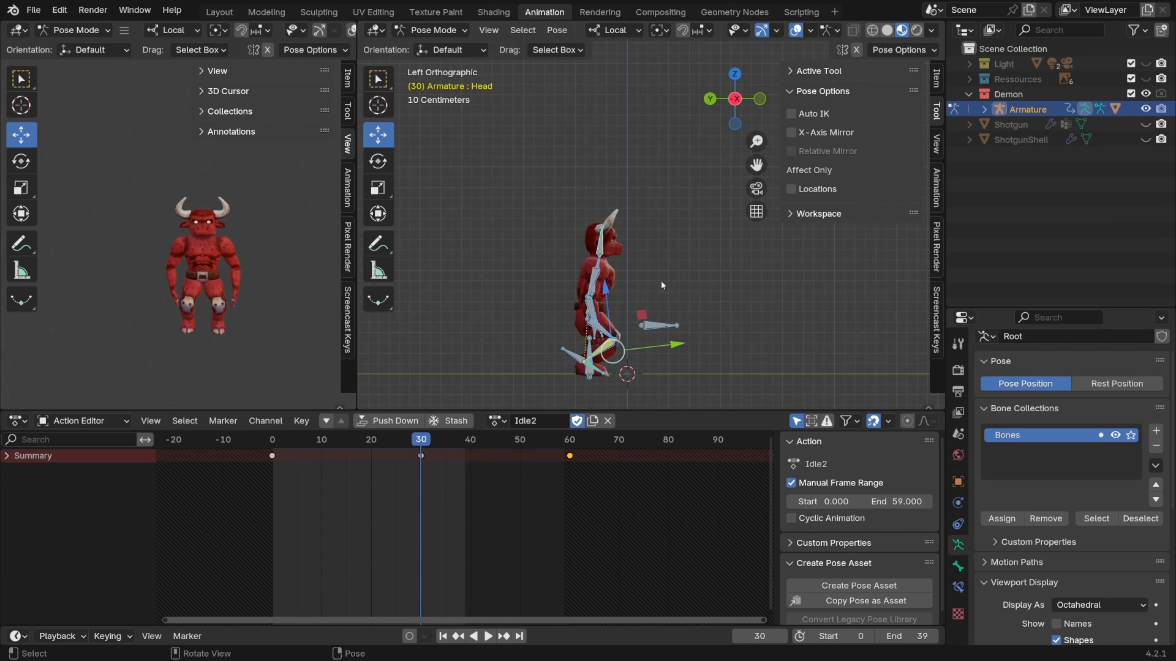
middle_drag(659, 281, 597, 300)
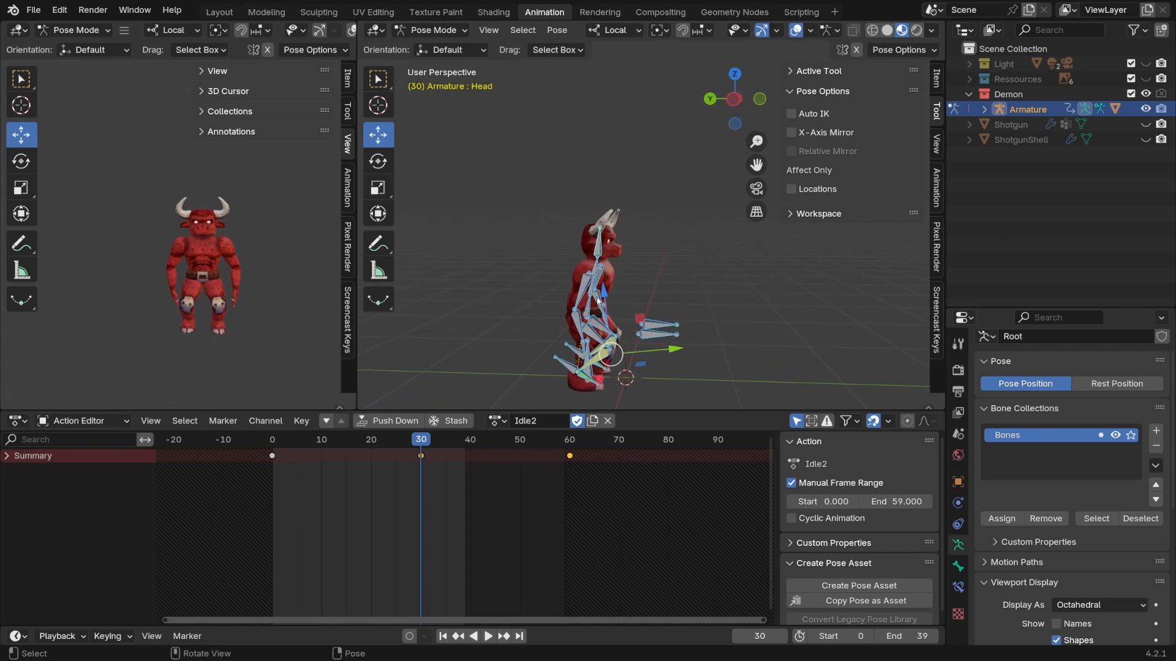
Save the Blender file and export the demon as glTF Binary over the existing Character.glb in the BlenderTutorial folder
key(ctrl+s)
click(220, 11)
middle_drag(392, 307, 392, 295)
drag(429, 436, 334, 251)
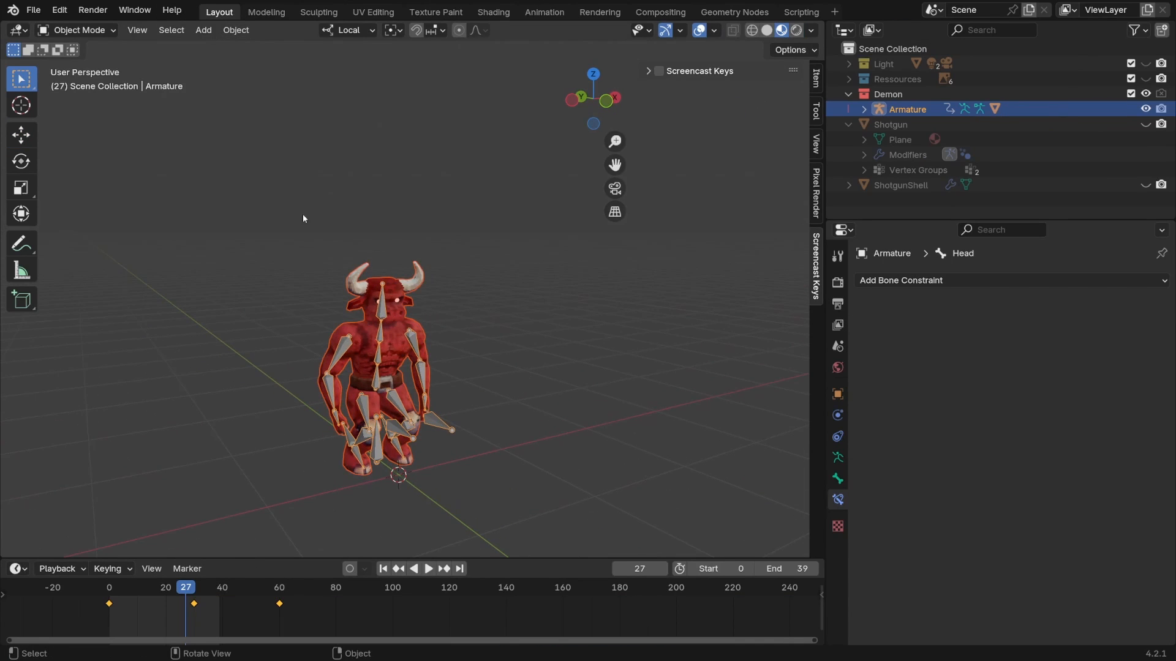
click(34, 10)
click(60, 10)
click(33, 10)
mouse_move(82, 244)
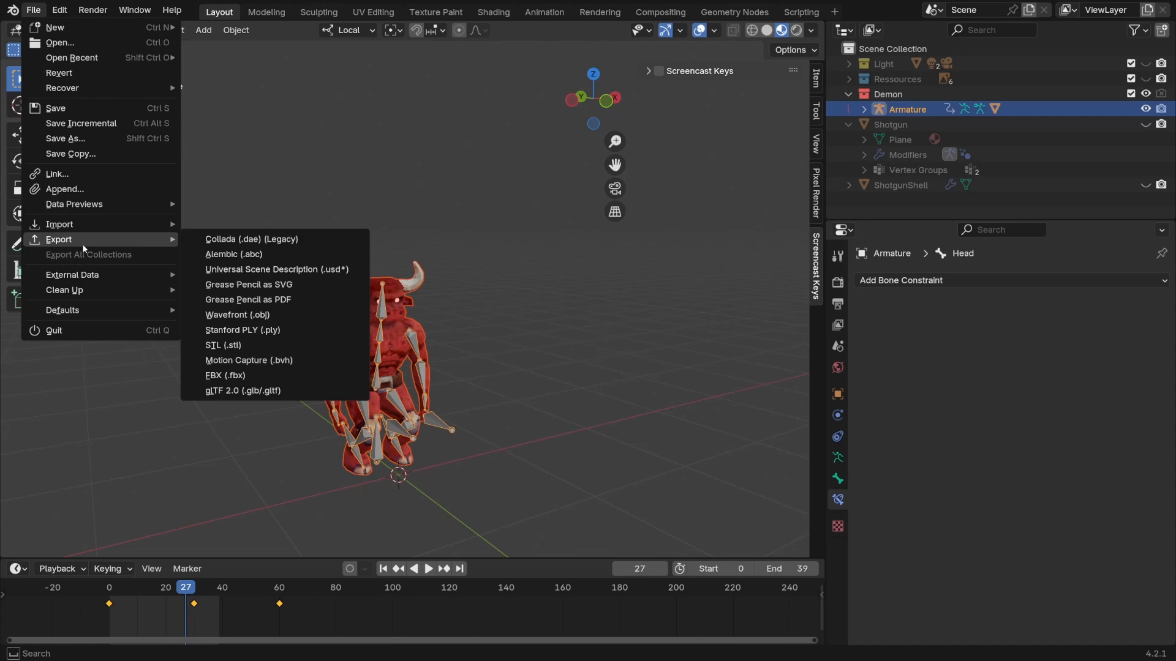
click(235, 391)
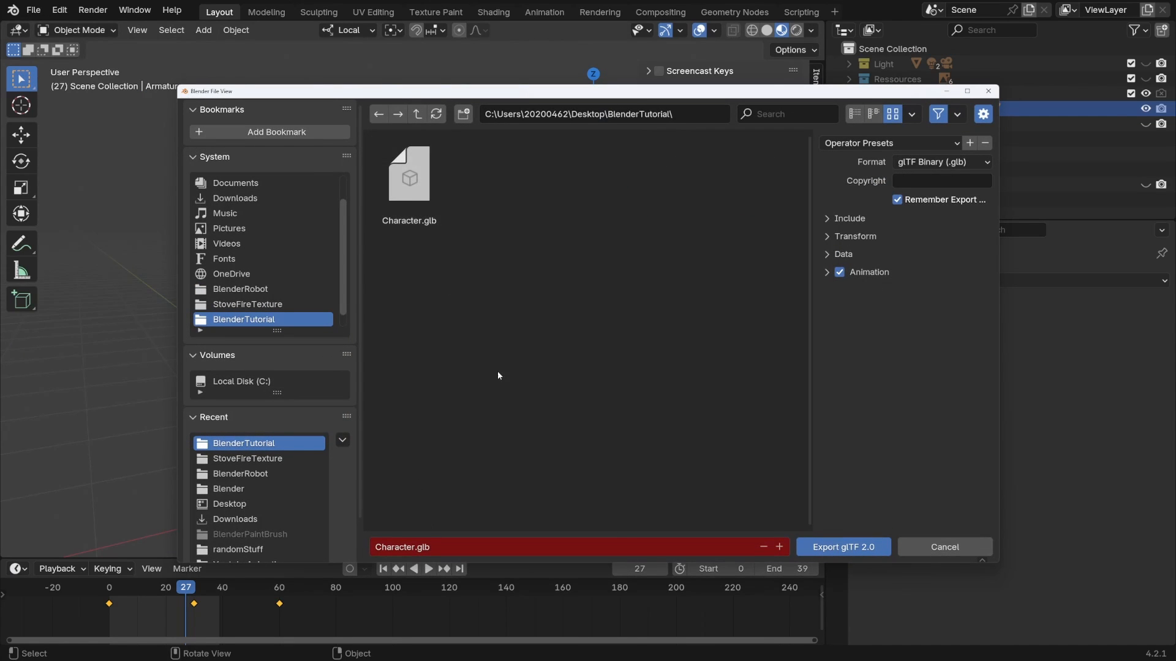
click(834, 547)
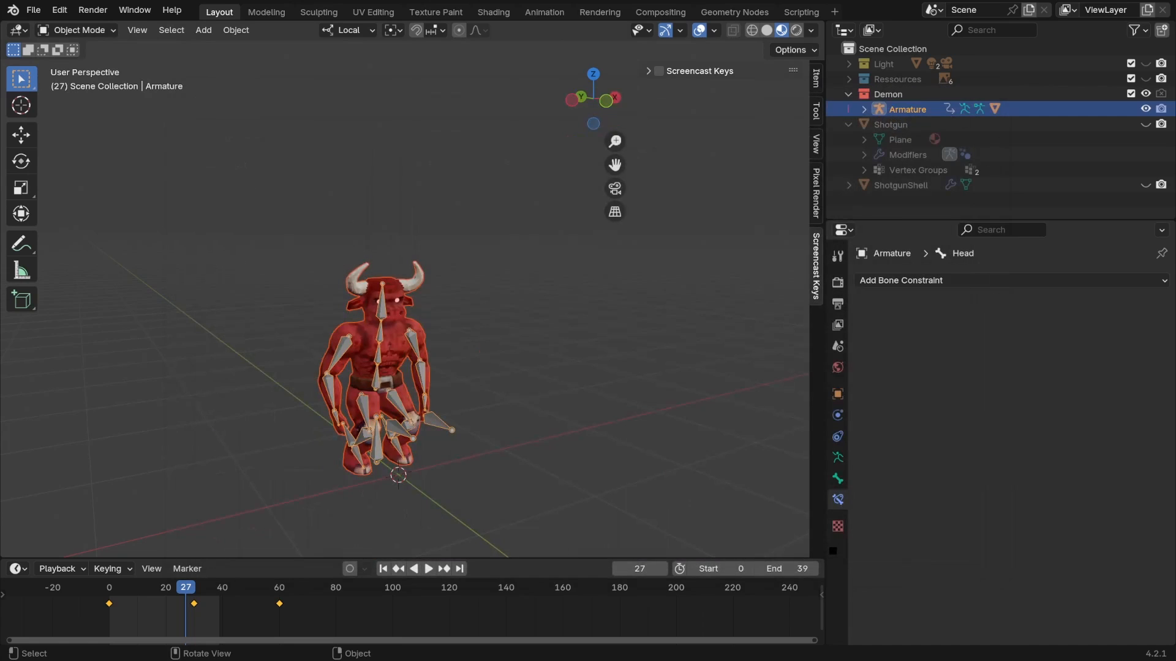
Switch to Unreal Engine and open the Demon content folder
key(alt+Tab)
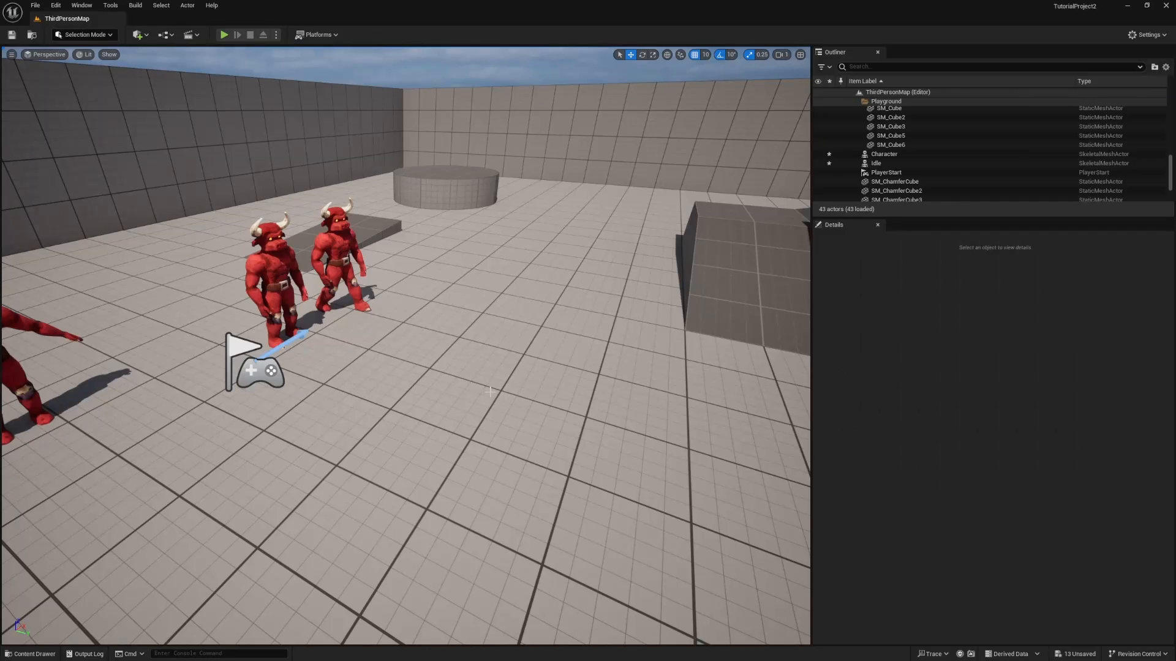
key(ctrl+space)
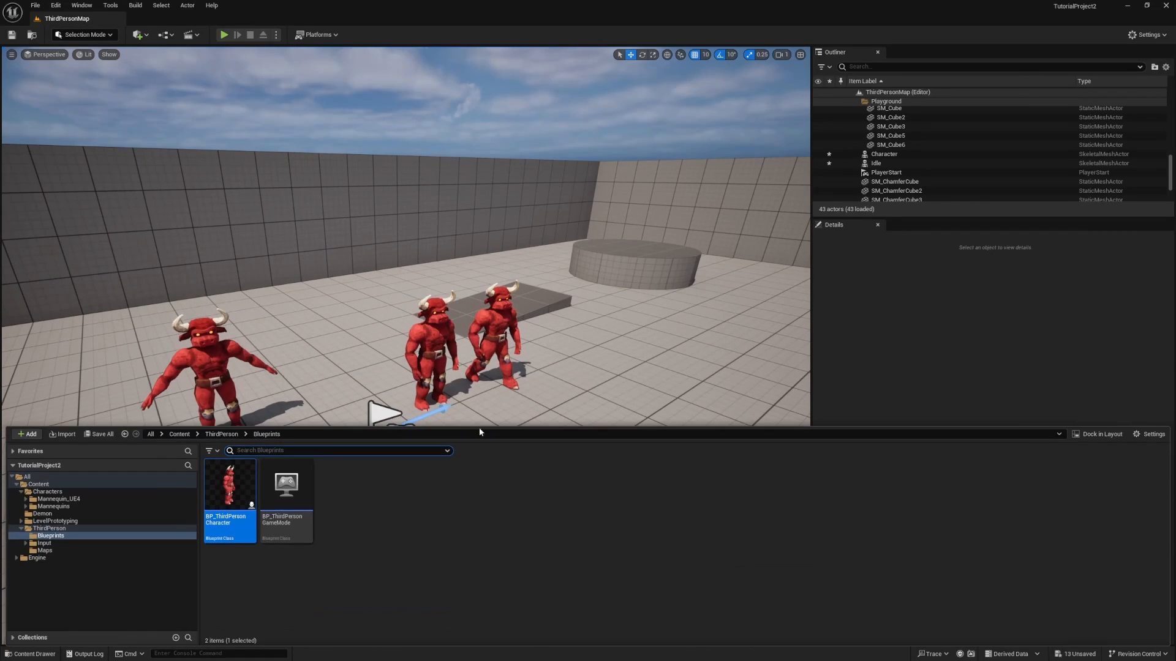
click(47, 492)
click(43, 486)
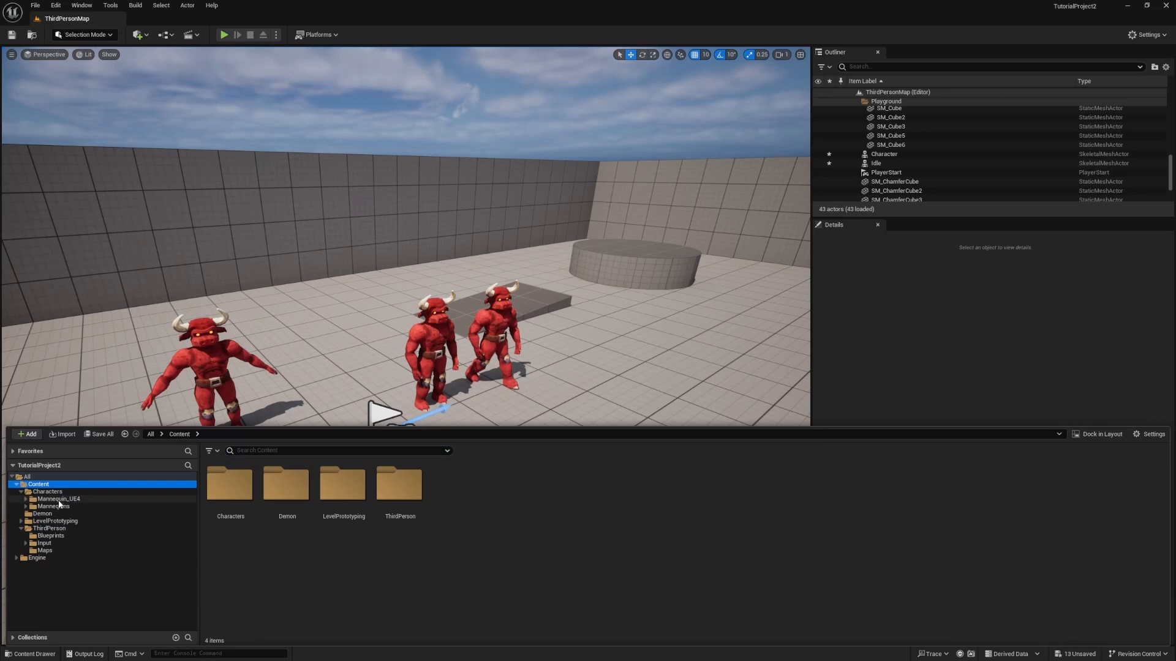
click(42, 514)
Import Character.glb into the Demon folder with the default pipeline settings, overriding the existing assets
right_click(295, 572)
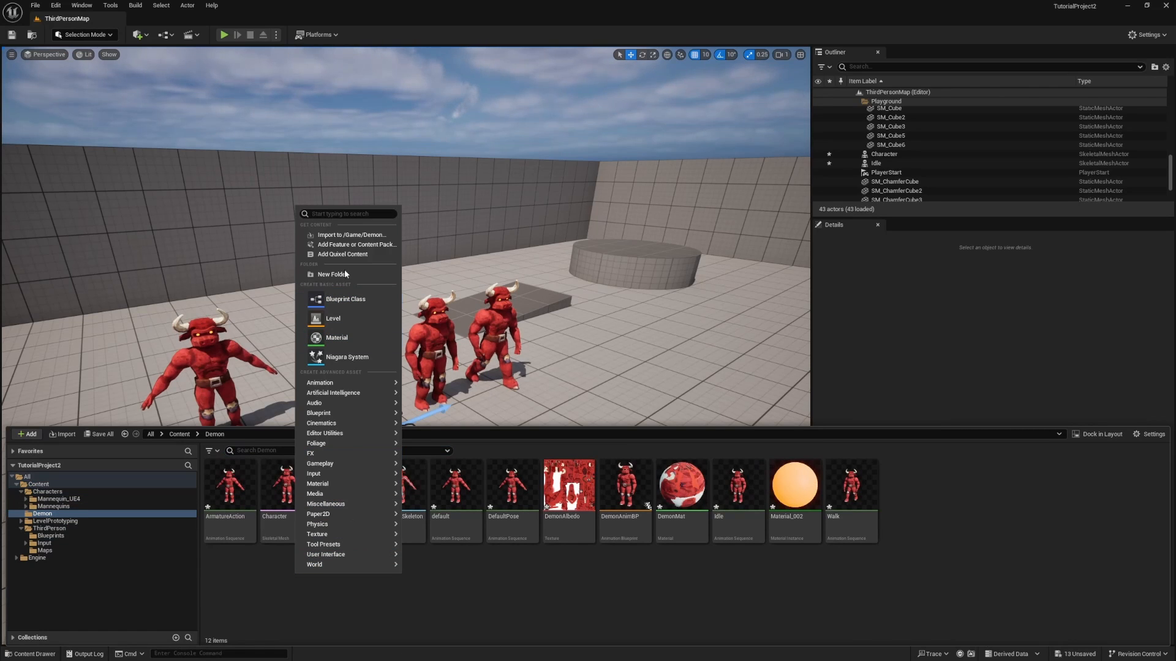
click(336, 235)
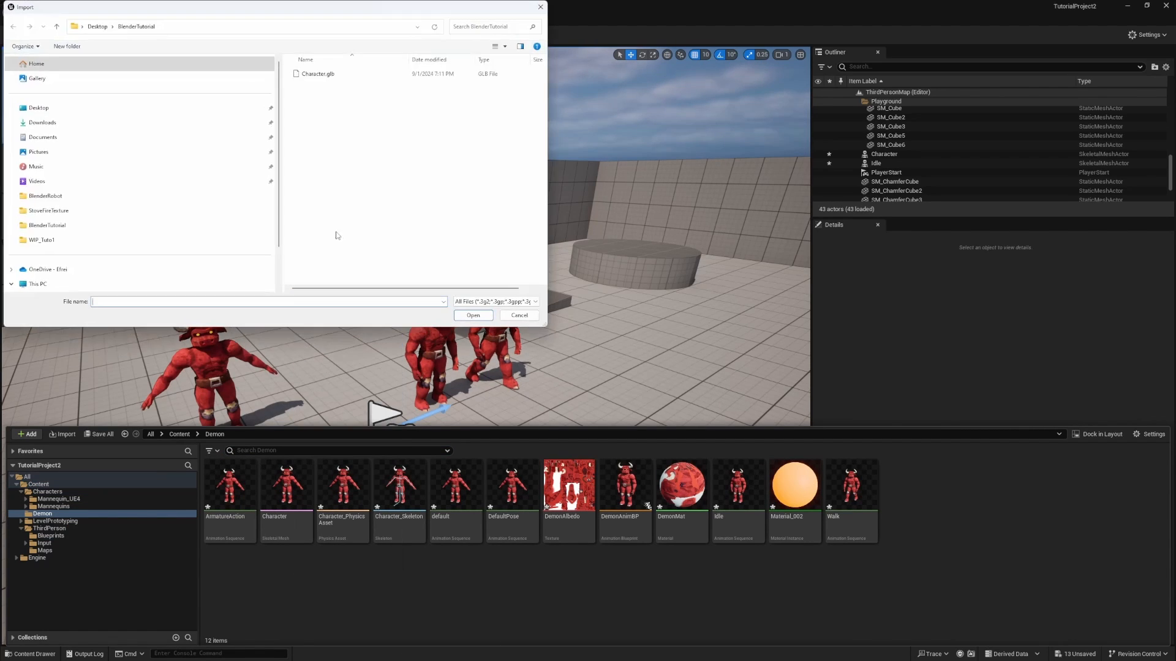
click(315, 74)
click(473, 315)
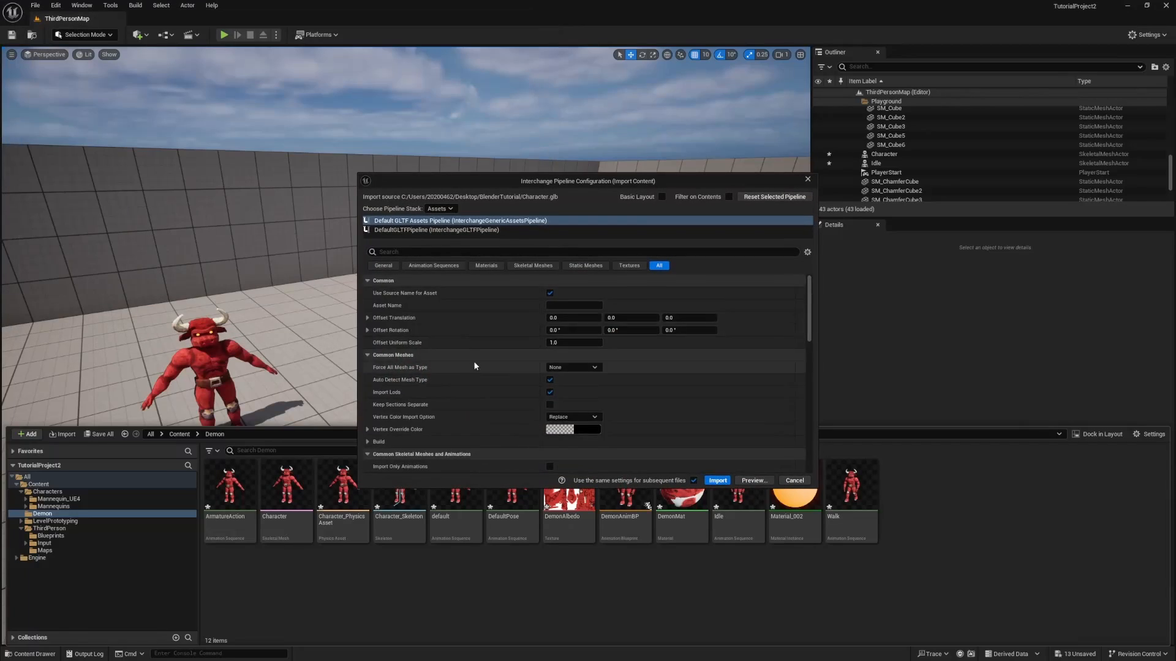
scroll(491, 387, down, 5)
scroll(499, 401, down, 4)
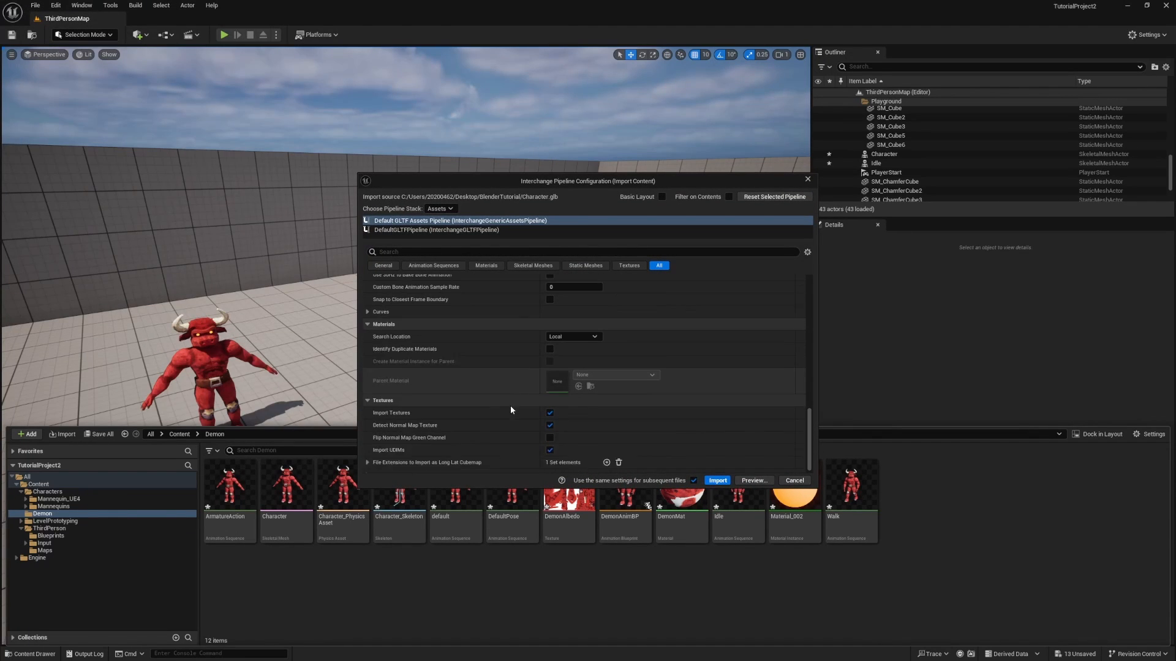
click(717, 481)
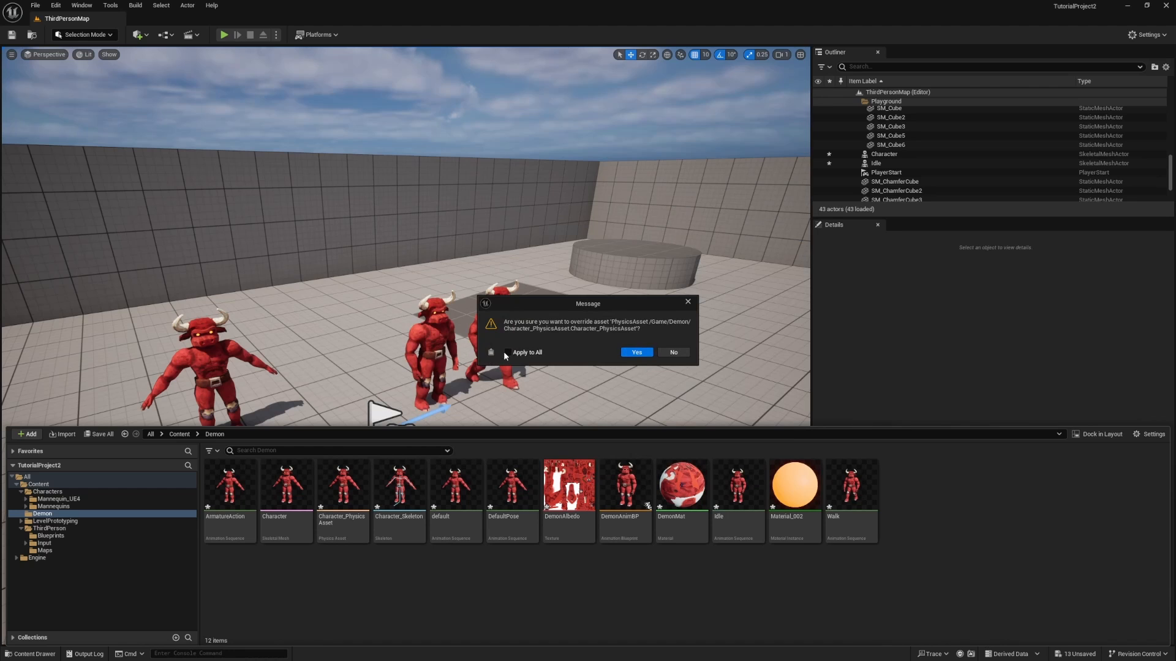
click(637, 353)
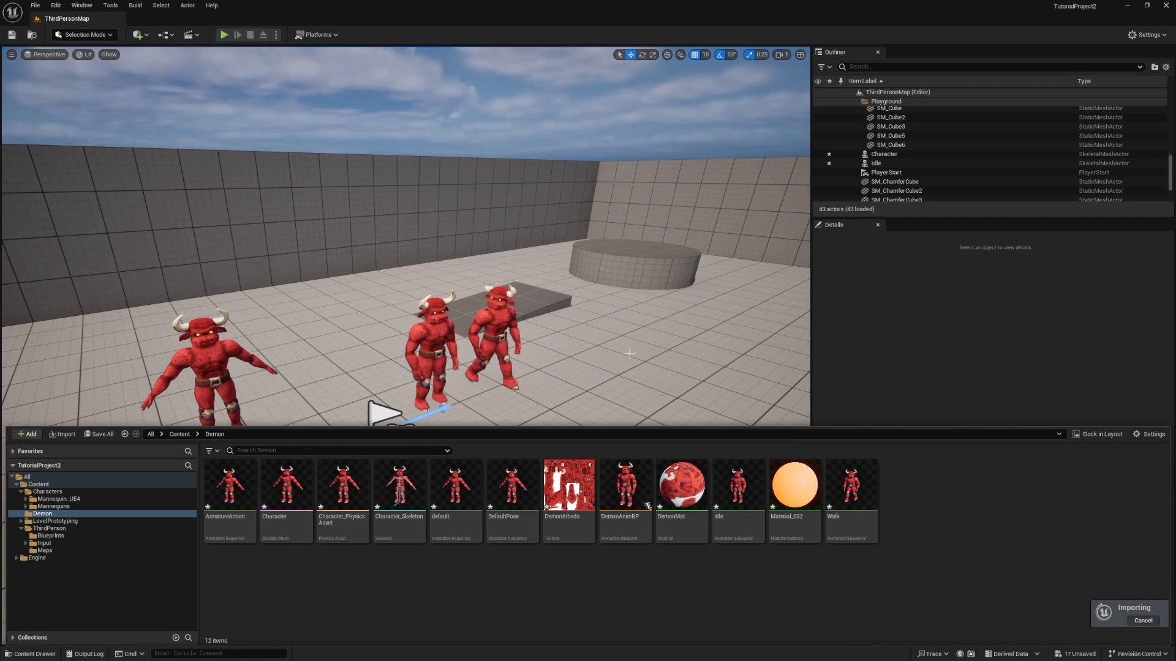
Play the level, walk the demon around to check its updated animations, and stop the session
click(223, 34)
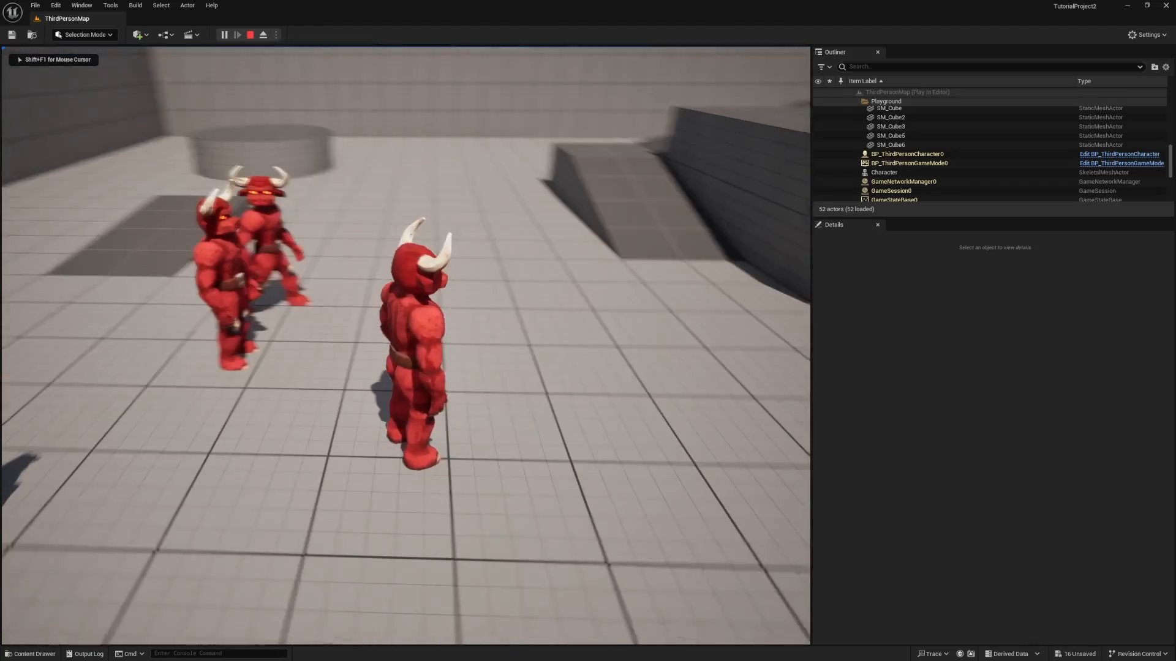
key(d)
key(d)
key(d)
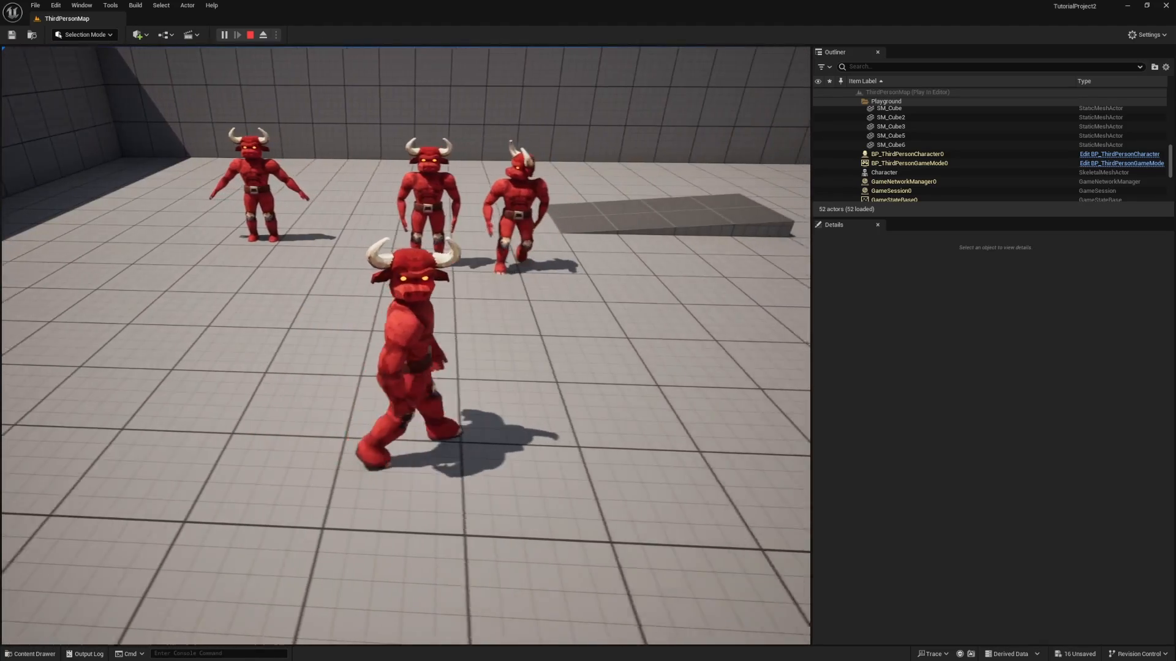
key(Escape)
Place the Idle2 animation in the level in front of the other demons and play the level
right_drag(282, 367, 281, 343)
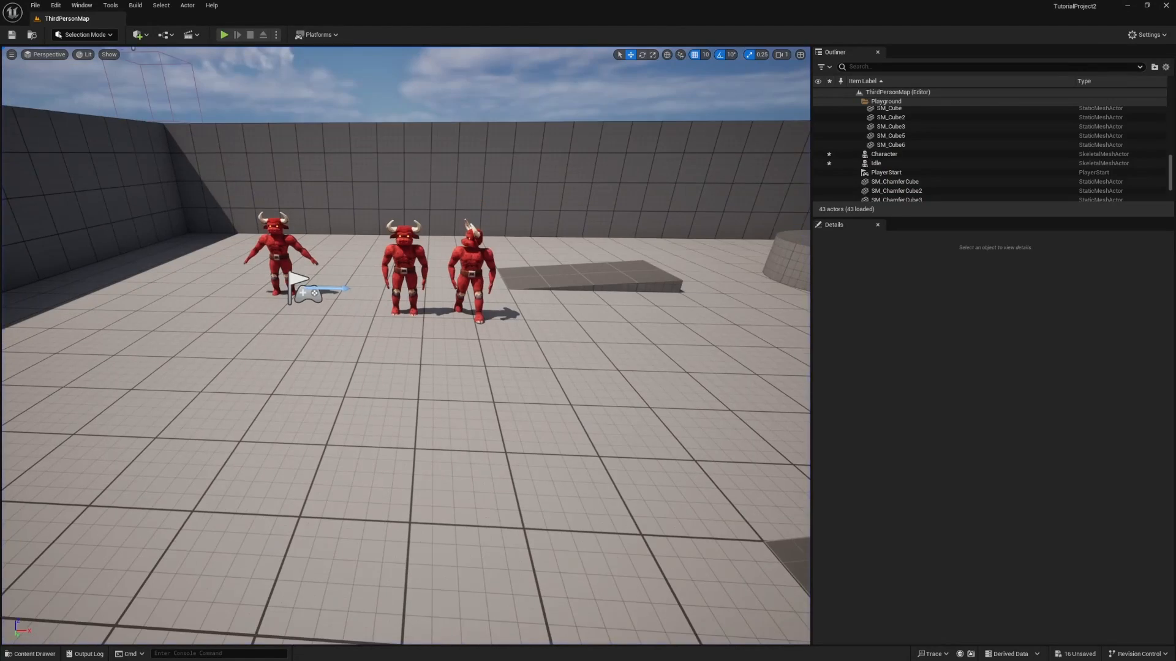
key(ctrl+space)
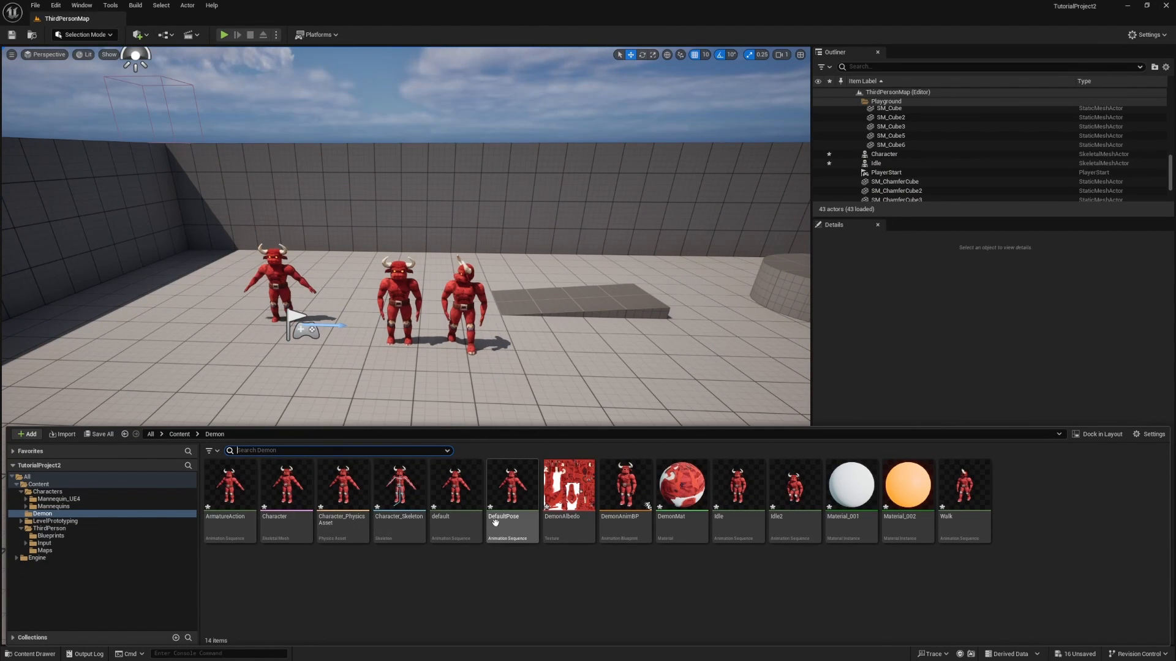
drag(794, 493, 392, 428)
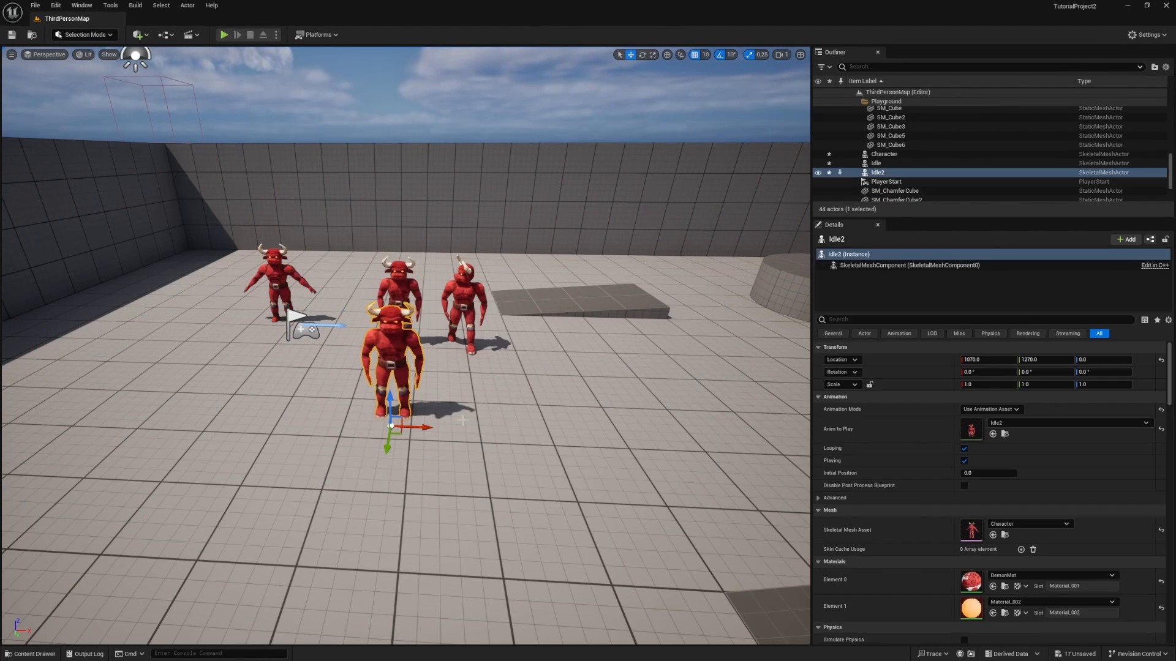
click(224, 35)
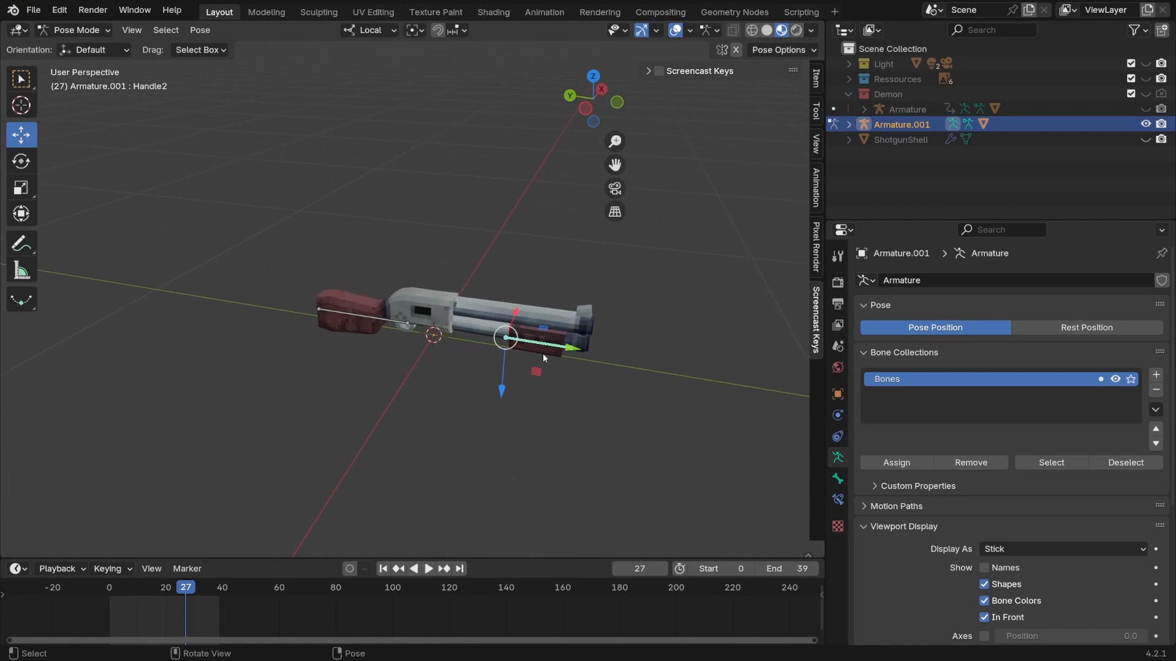
Inspect the rigged shotgun in Blender, try moving its Handle bone, and undo the move
middle_drag(428, 358, 473, 347)
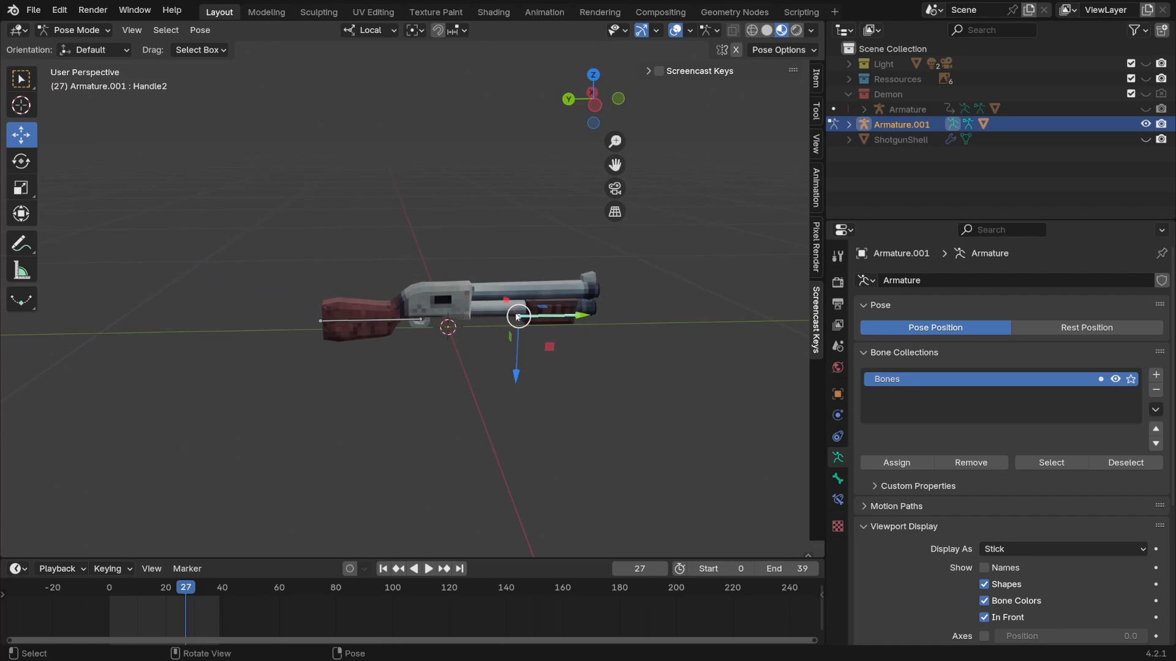
scroll(467, 374, down, 2)
middle_drag(470, 376, 485, 354)
scroll(447, 343, up, 4)
scroll(475, 327, down, 2)
key(g)
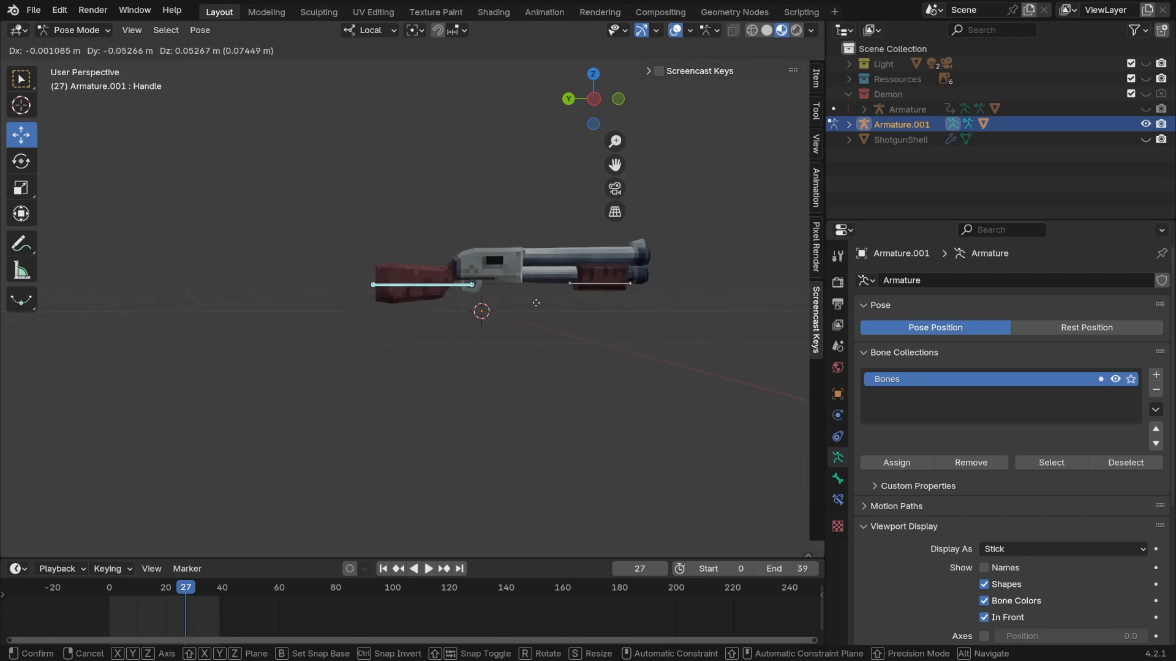
click(517, 315)
key(ctrl+z)
shift+middle_drag(531, 343, 506, 351)
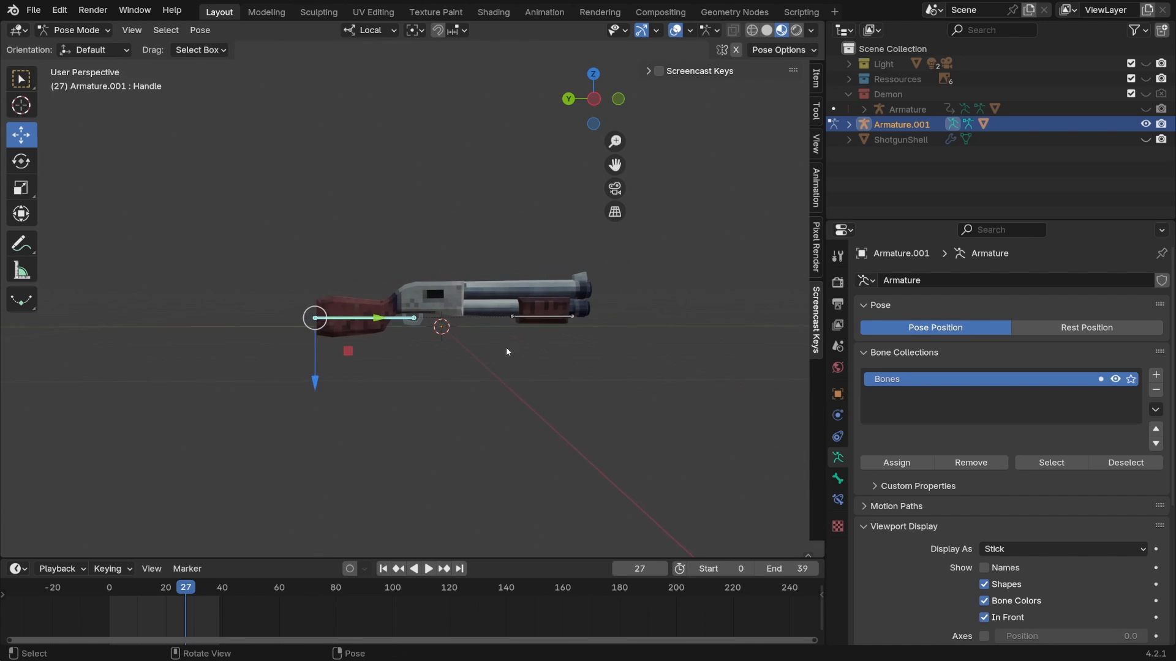
Try moving the shotgun's Handle2 bone along the barrel and undo the move
shift+middle_drag(400, 304, 444, 325)
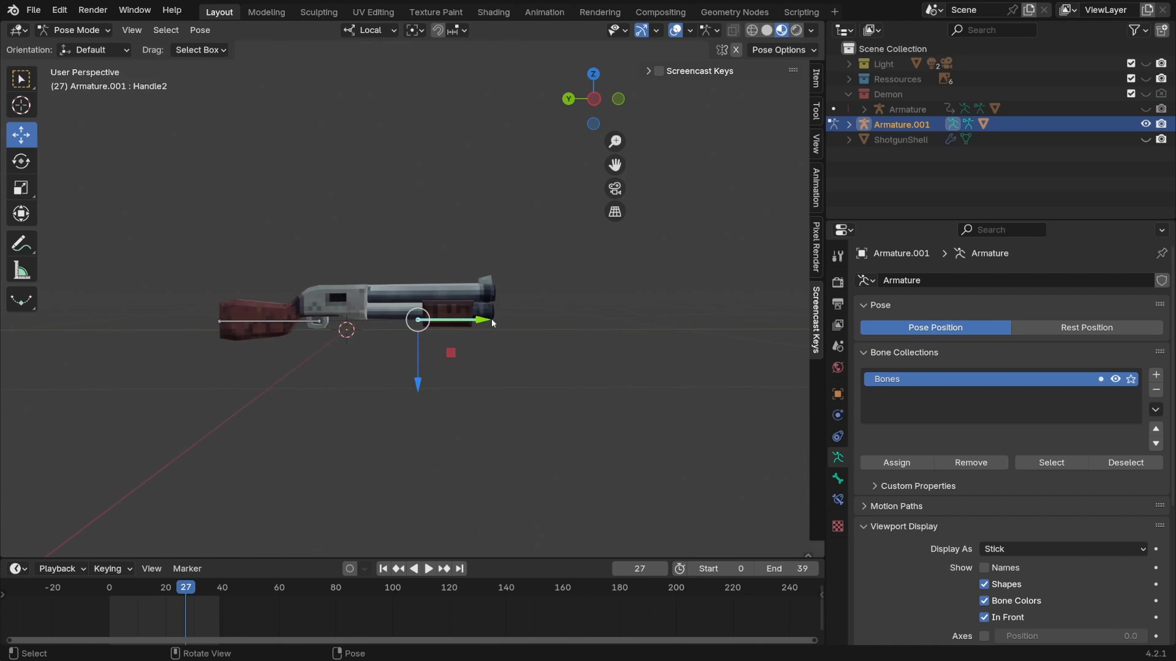
key(g)
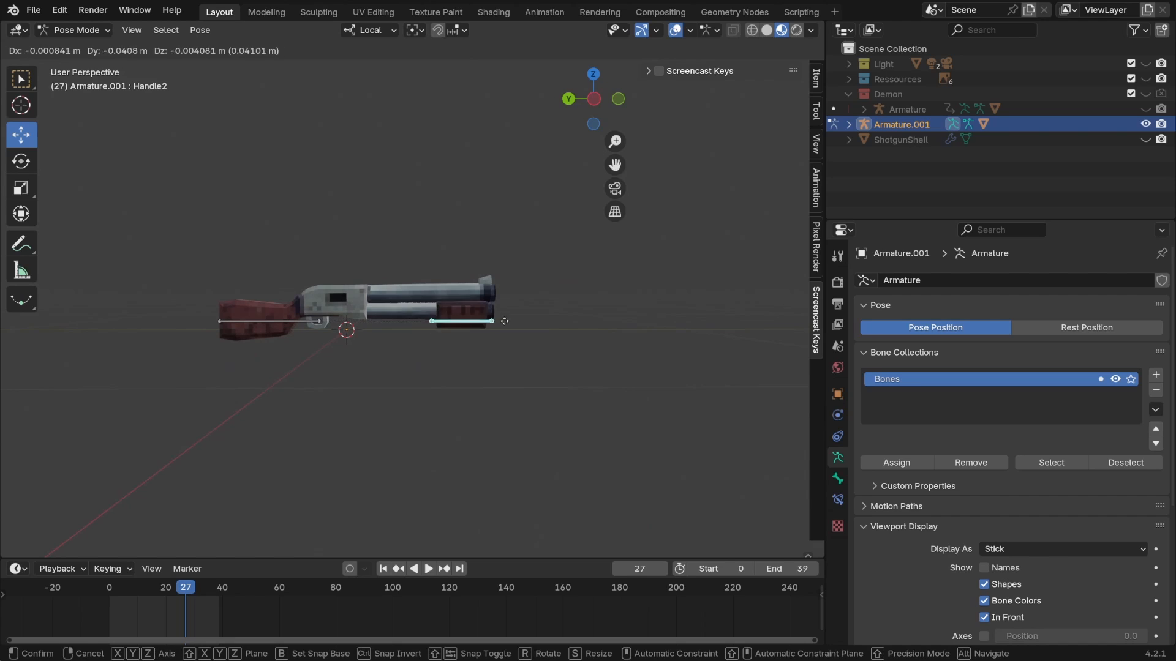
click(466, 325)
key(ctrl+z)
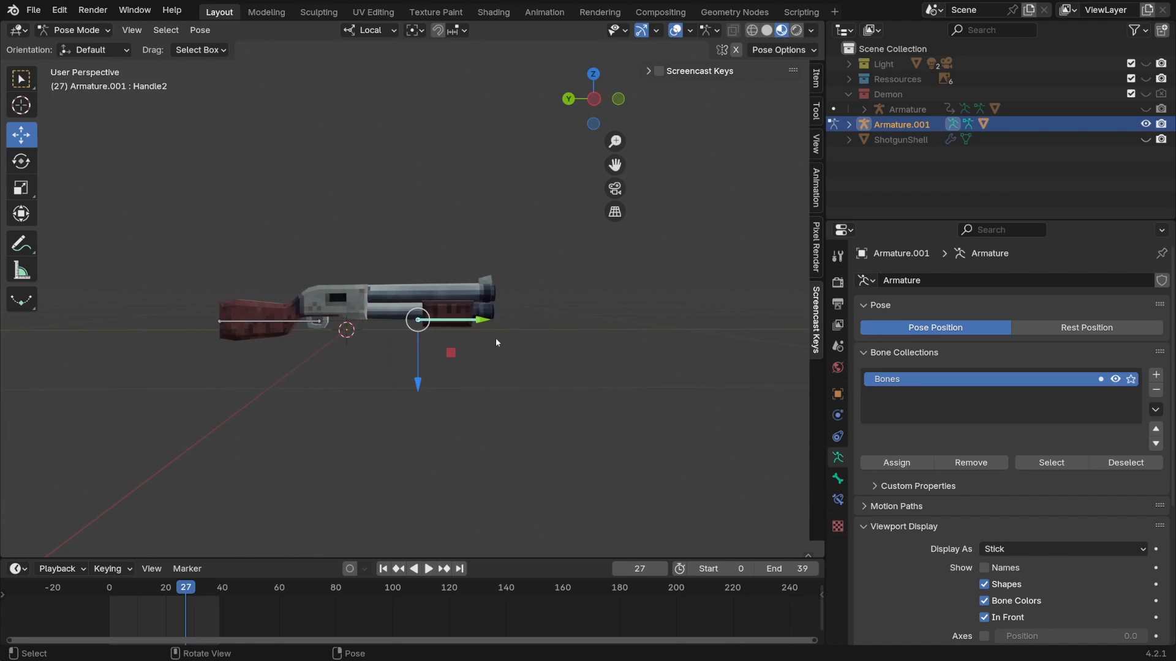
Switch the shotgun armature to Object Mode and unhide the Demon collection
key(Tab)
middle_drag(496, 343, 365, 302)
click(79, 32)
click(89, 46)
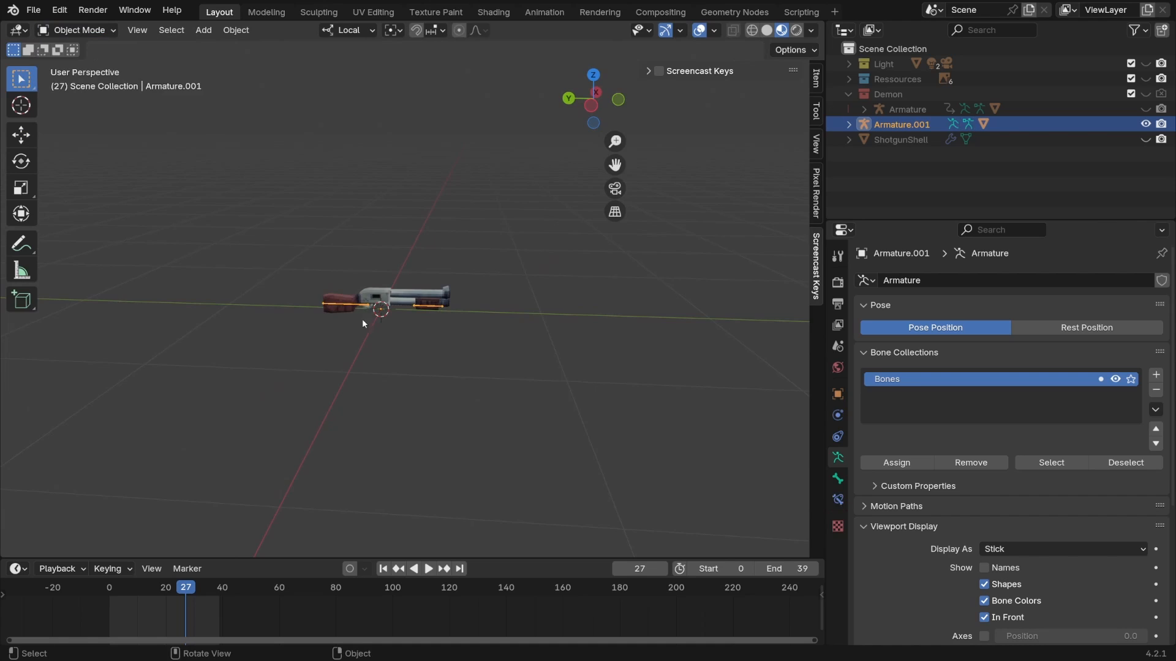
scroll(311, 323, up, 4)
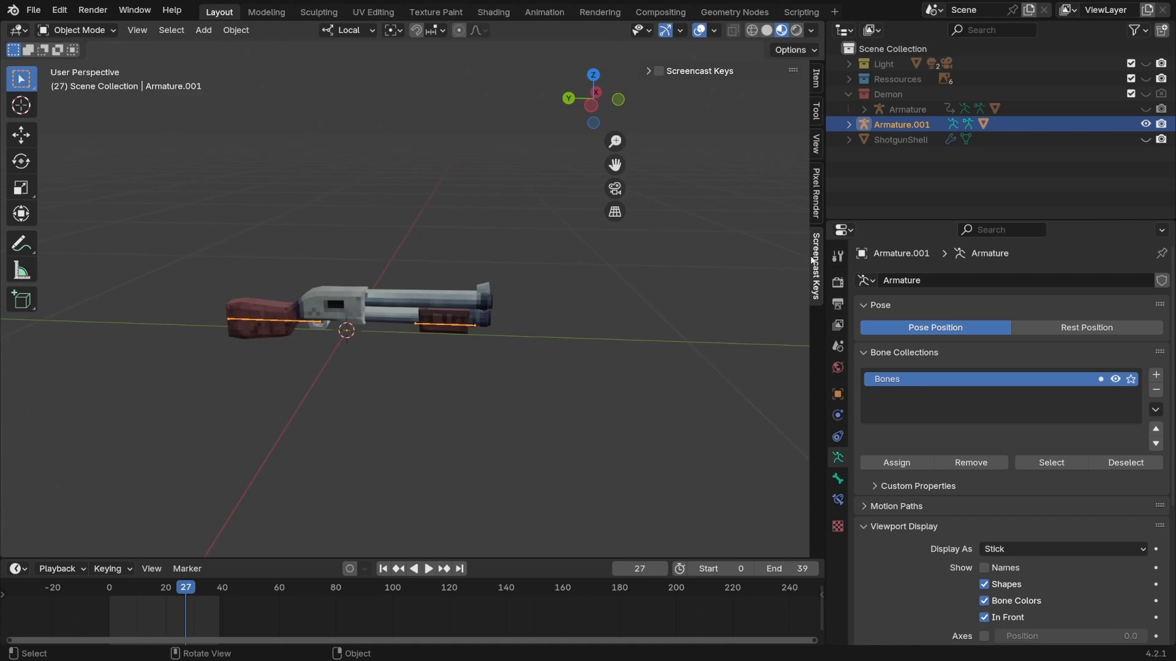
drag(1146, 94, 1145, 108)
Add a Copy Transforms object constraint to the shotgun armature, targeting the demon's Armature and its HandRight bone
click(838, 500)
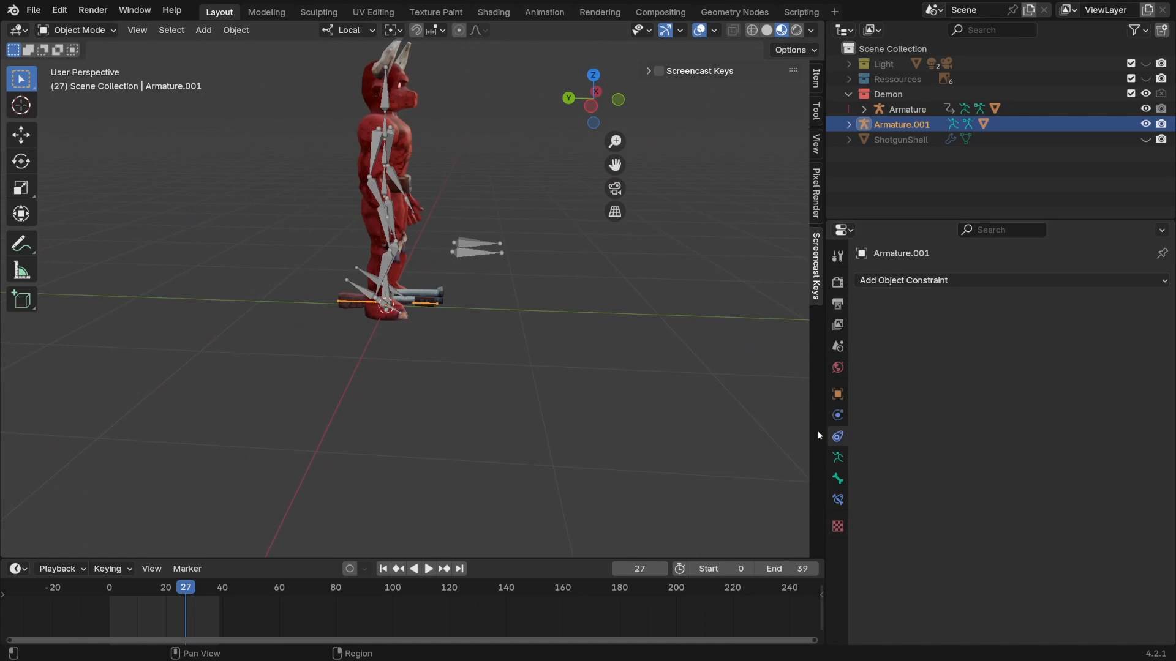
click(906, 281)
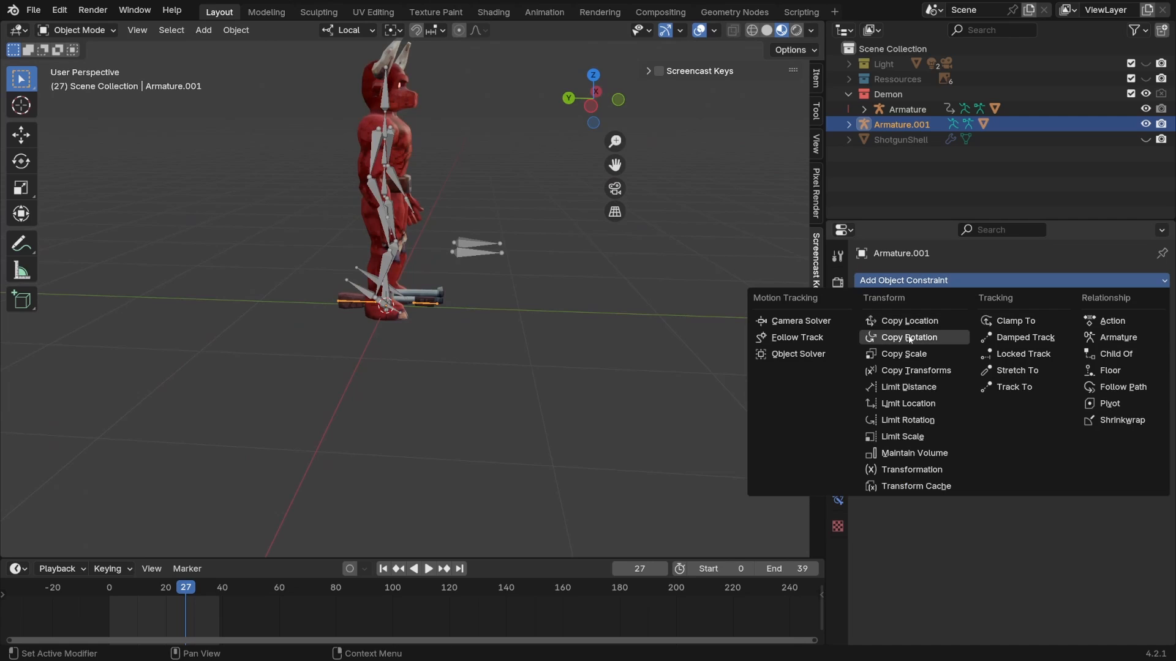
click(906, 372)
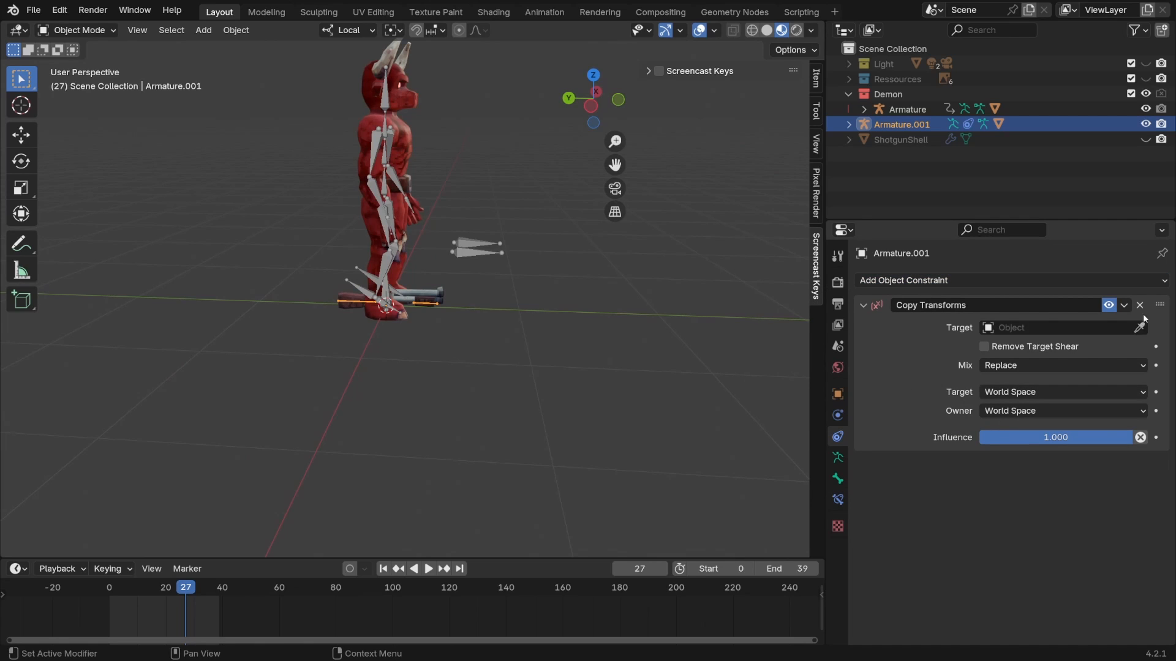
click(377, 182)
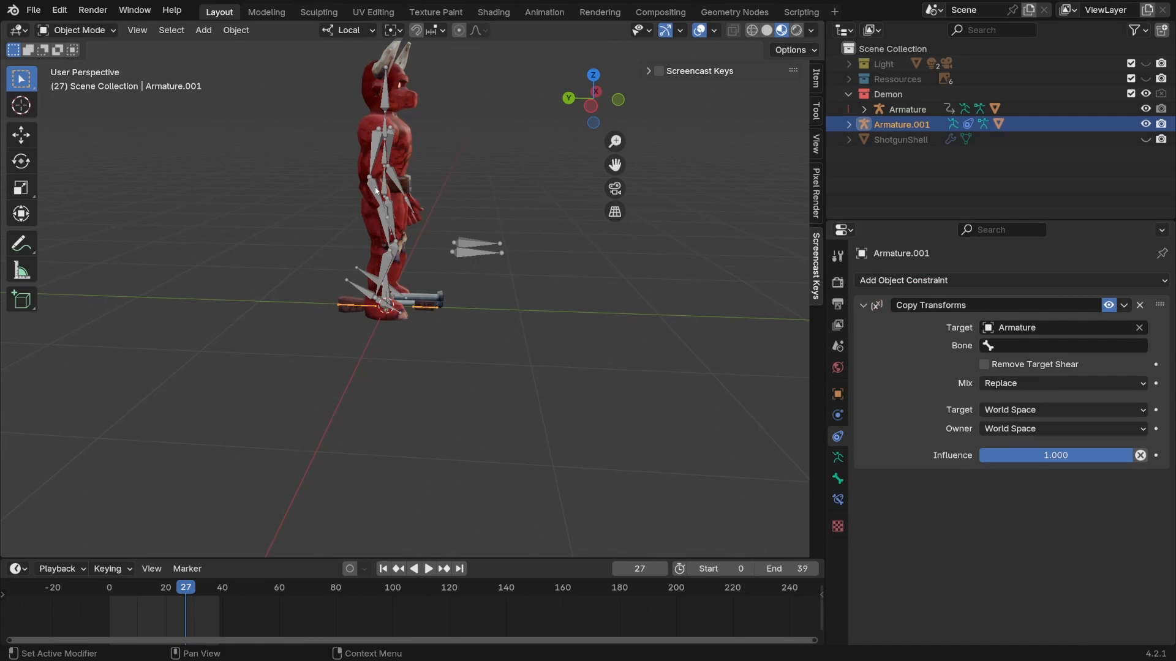
click(1035, 348)
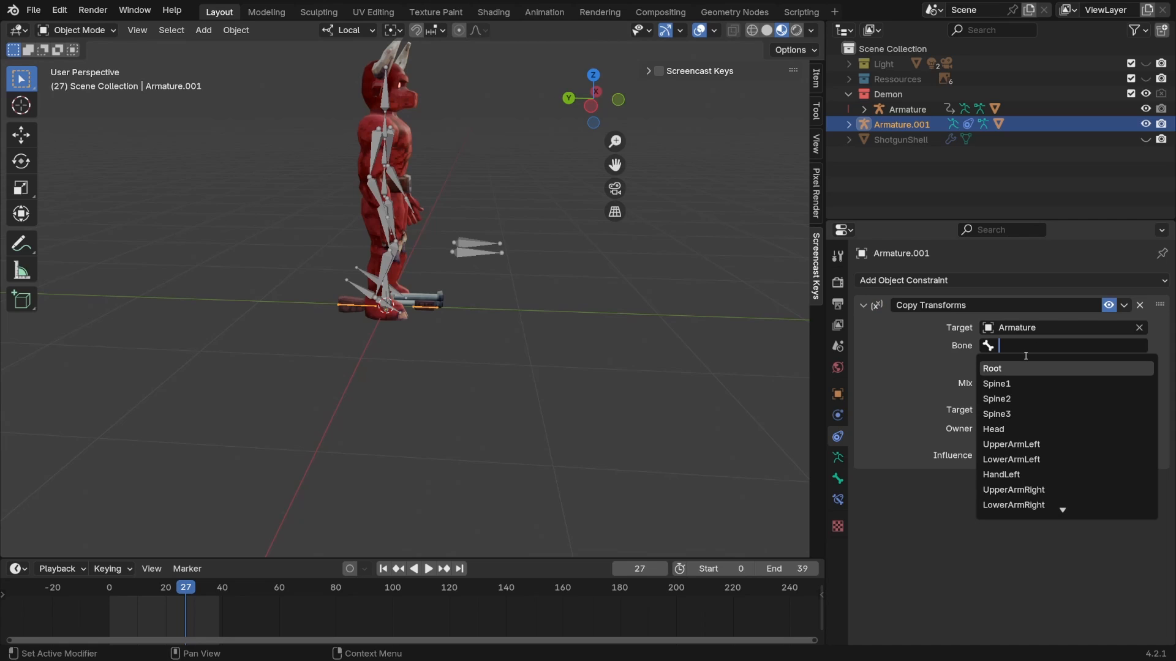
text(hand)
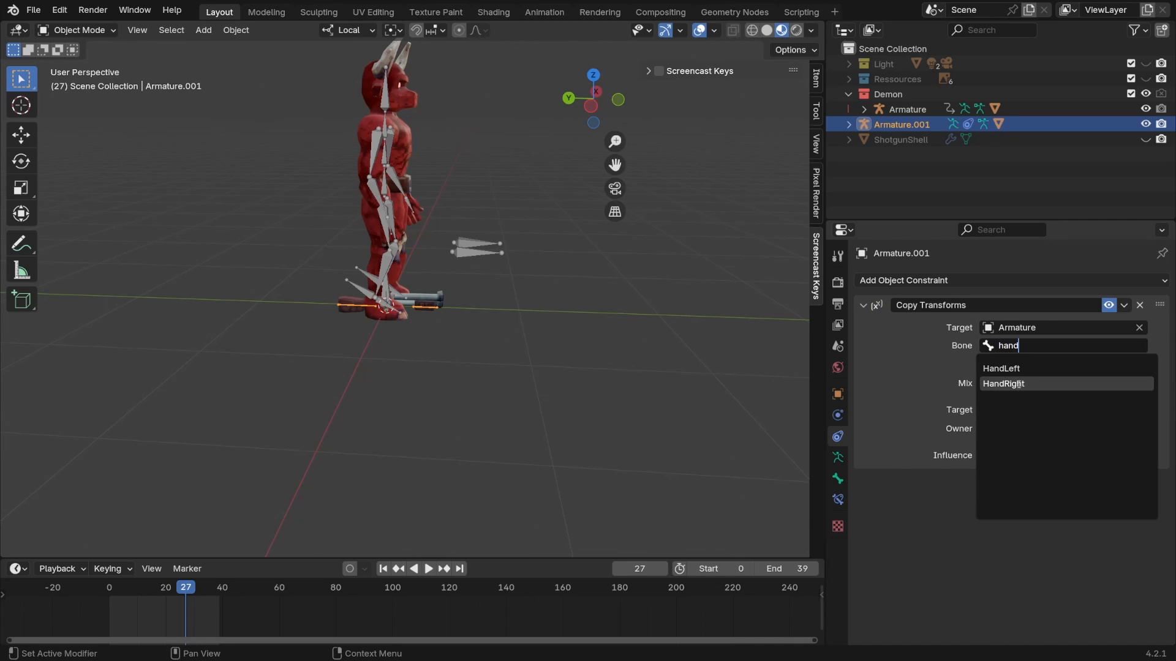
click(1019, 384)
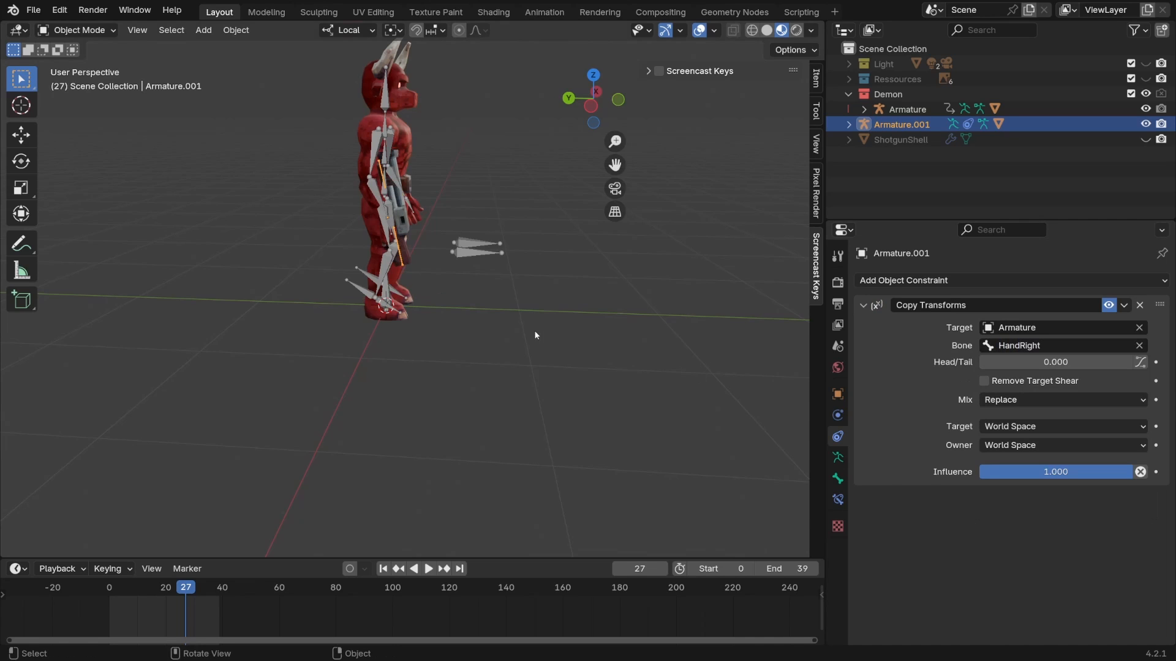
In Pose Mode, rotate the shotgun's Handle bone about 174° around its local Z axis in the front view
scroll(438, 292, up, 5)
middle_drag(439, 293, 384, 268)
scroll(423, 331, down, 5)
scroll(375, 268, up, 2)
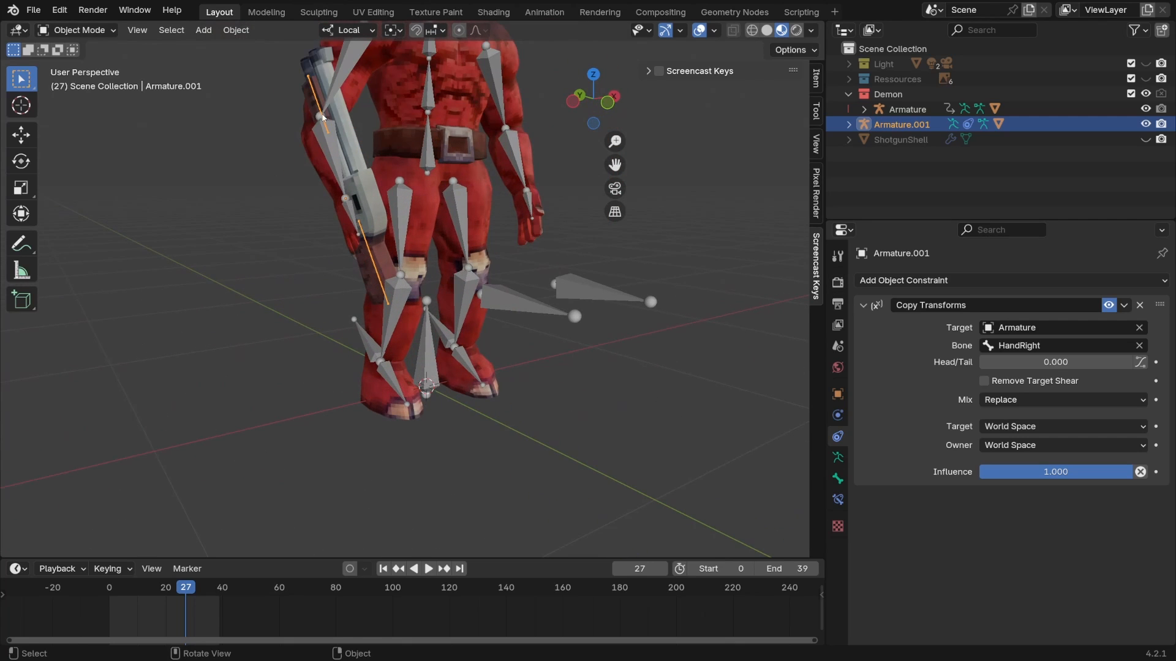
key(ctrl+Tab)
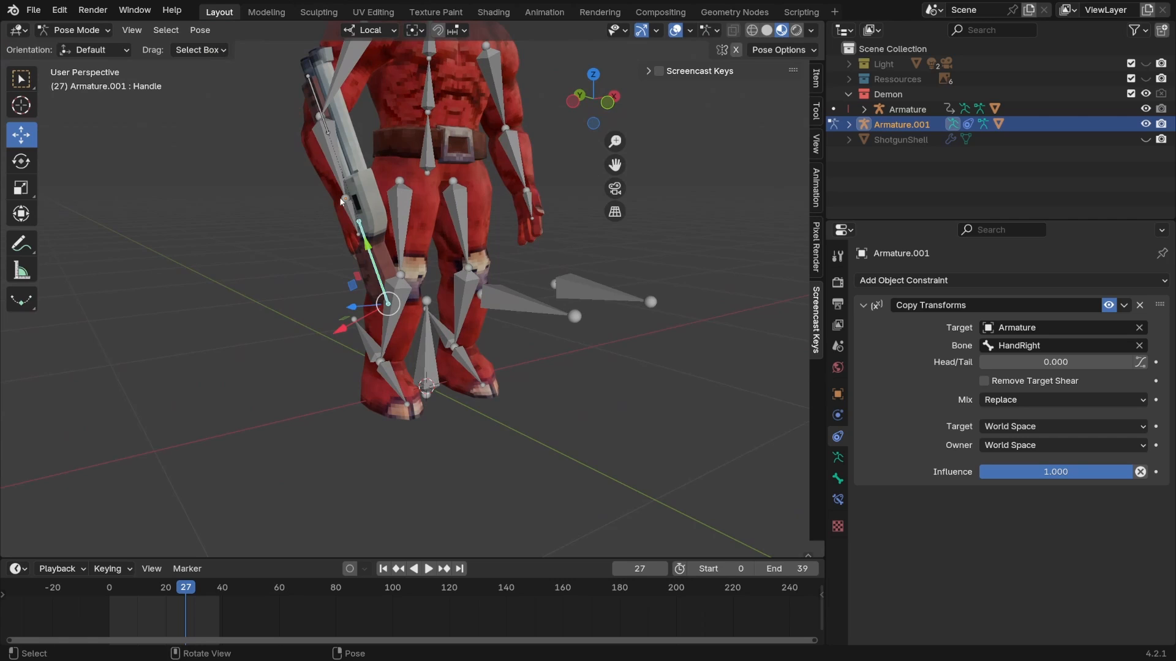
click(607, 103)
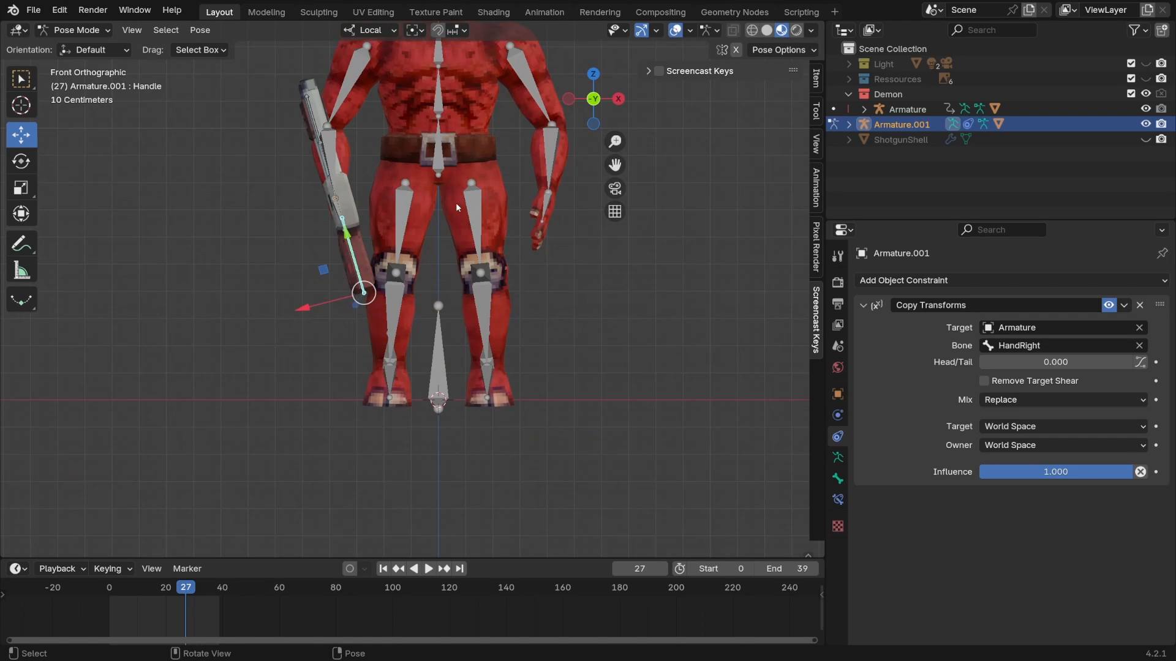
key(r)
key(z)
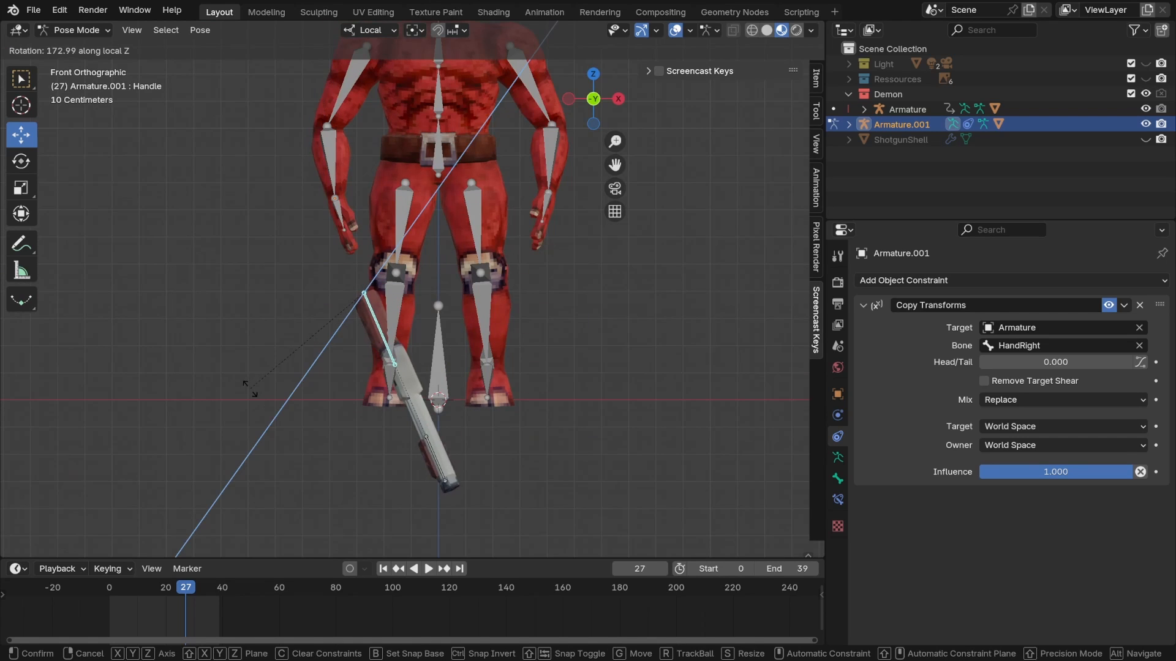
click(256, 391)
Move the Handle bone from several angles to bring the shotgun's grip to the demon's right hand
key(g)
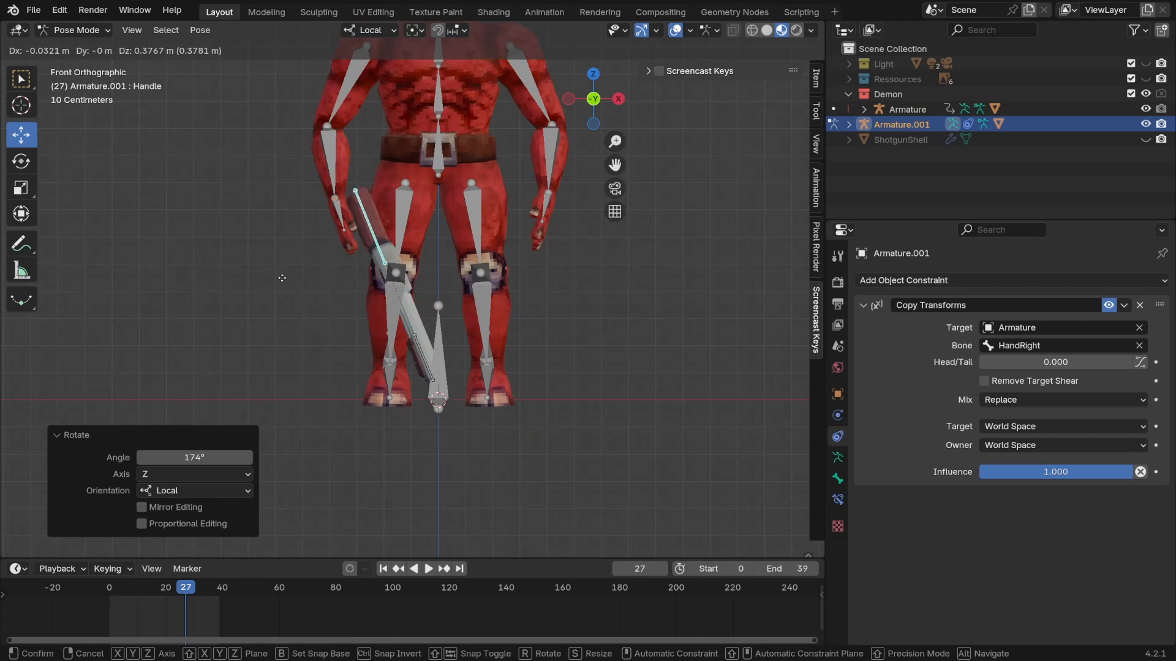
click(264, 210)
middle_drag(362, 245, 516, 189)
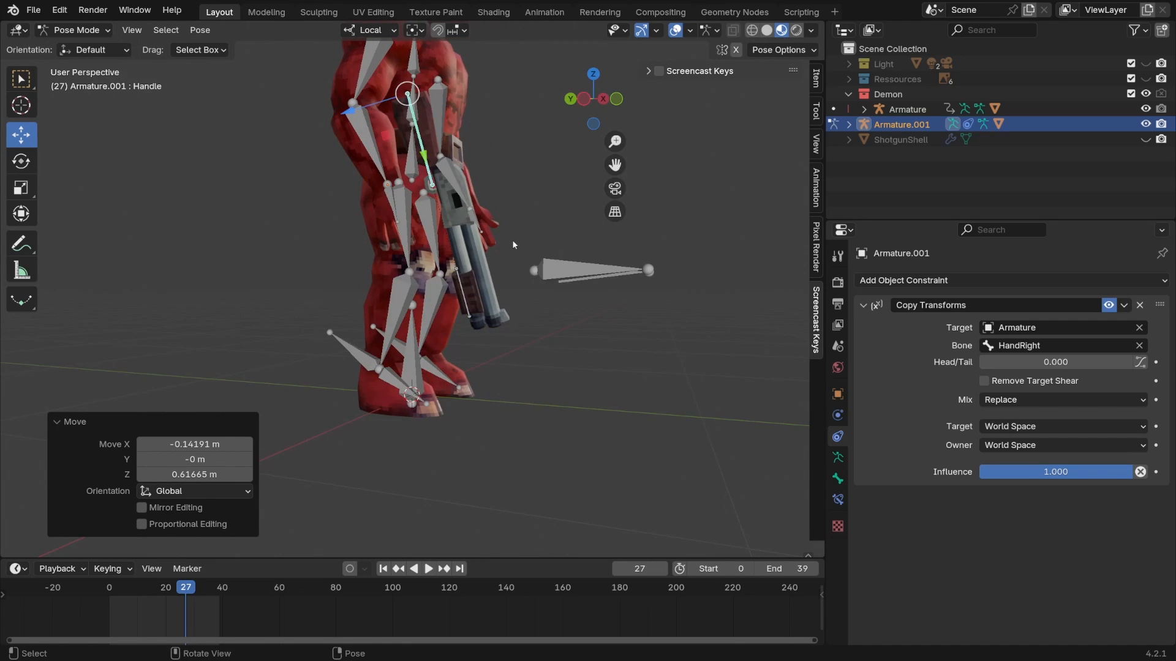
key(g)
click(460, 287)
middle_drag(461, 288, 337, 309)
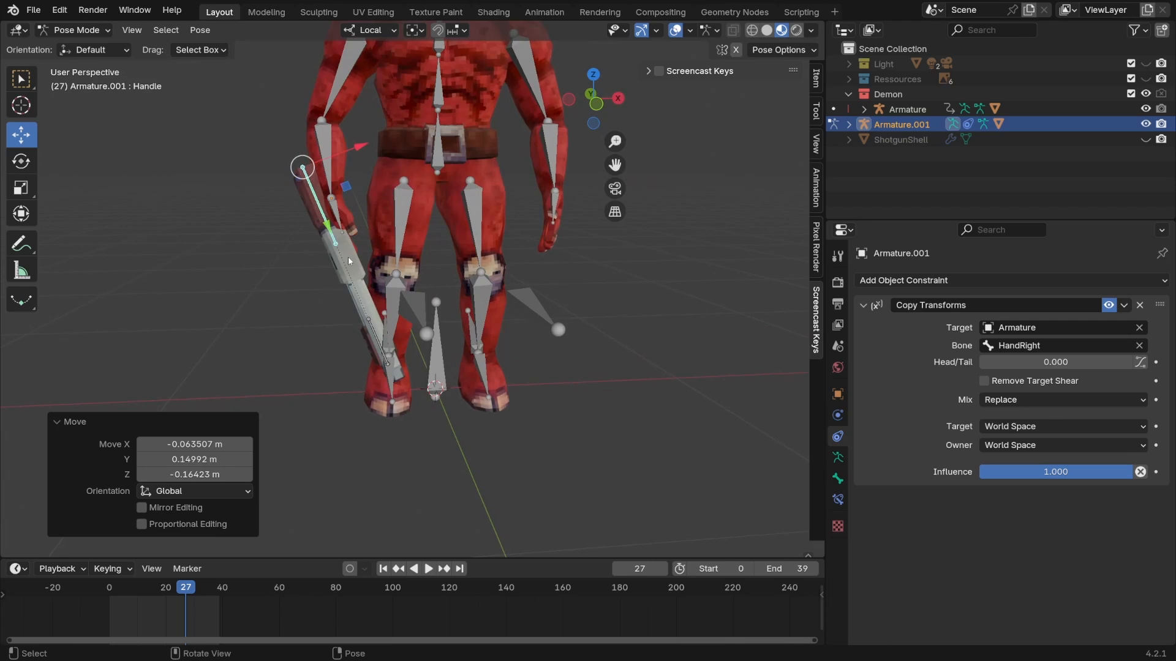
key(g)
click(374, 245)
middle_drag(438, 197, 533, 122)
Rotate the Handle bone about 4° in the front view and nudge it to refine the shotgun's fit in the hand
click(597, 99)
key(r)
click(487, 193)
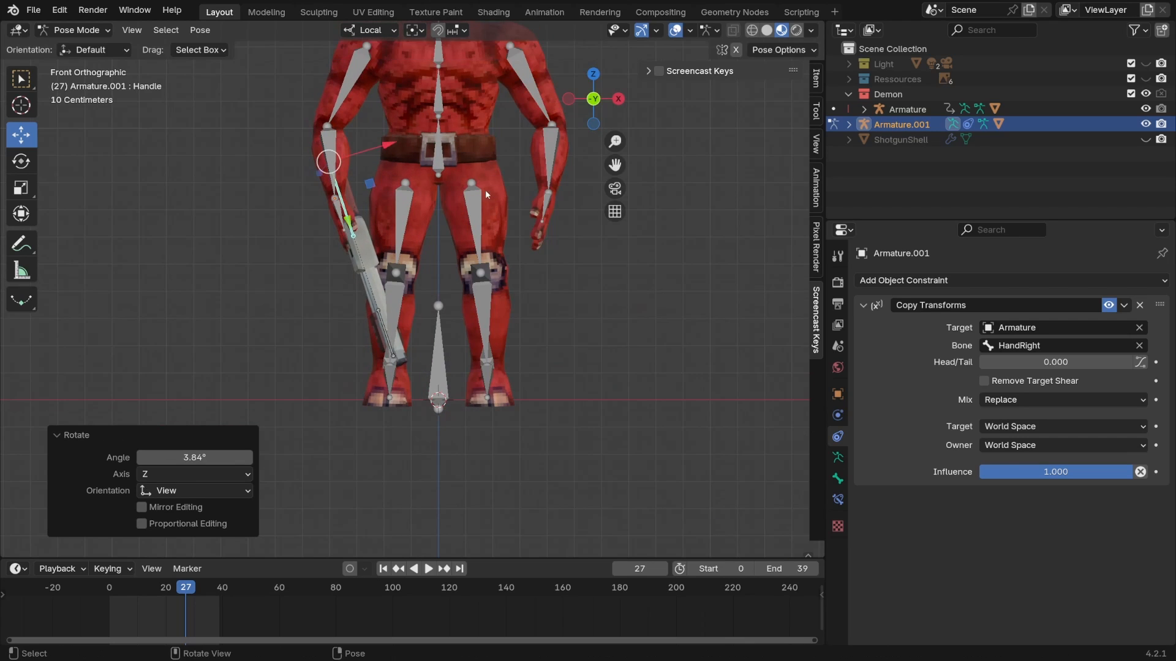
key(g)
click(490, 202)
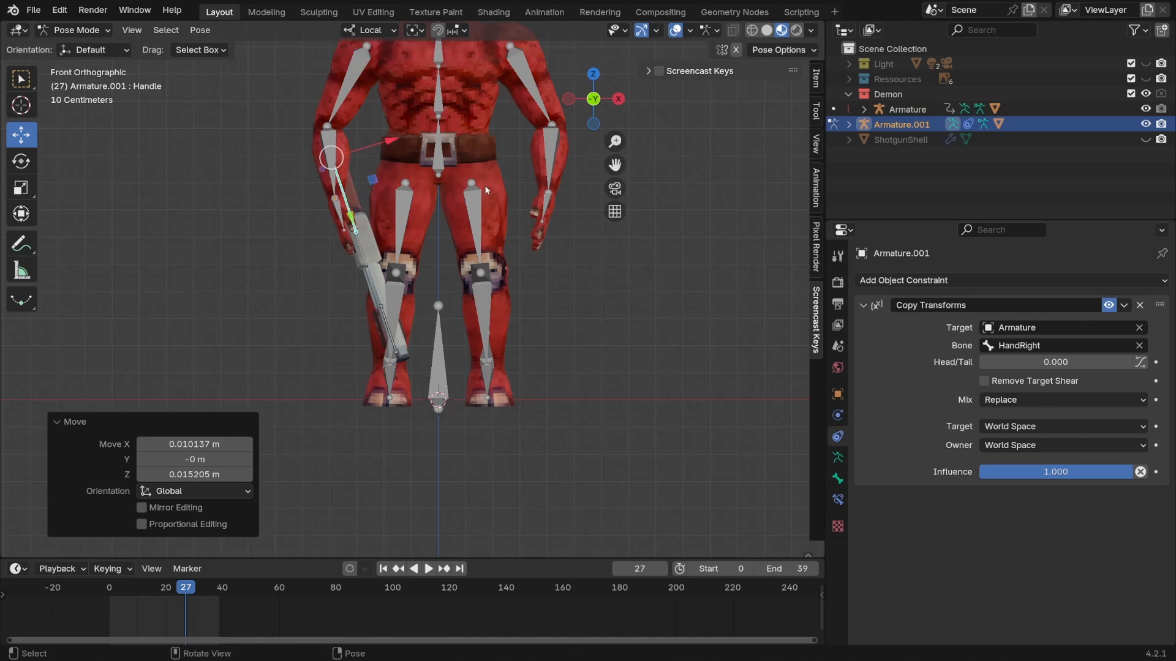
middle_drag(490, 202, 412, 218)
key(g)
click(501, 238)
Leave the shotgun's Pose Mode, select the demon's armature, and switch to the Animation workspace
key(ctrl+Tab)
click(412, 218)
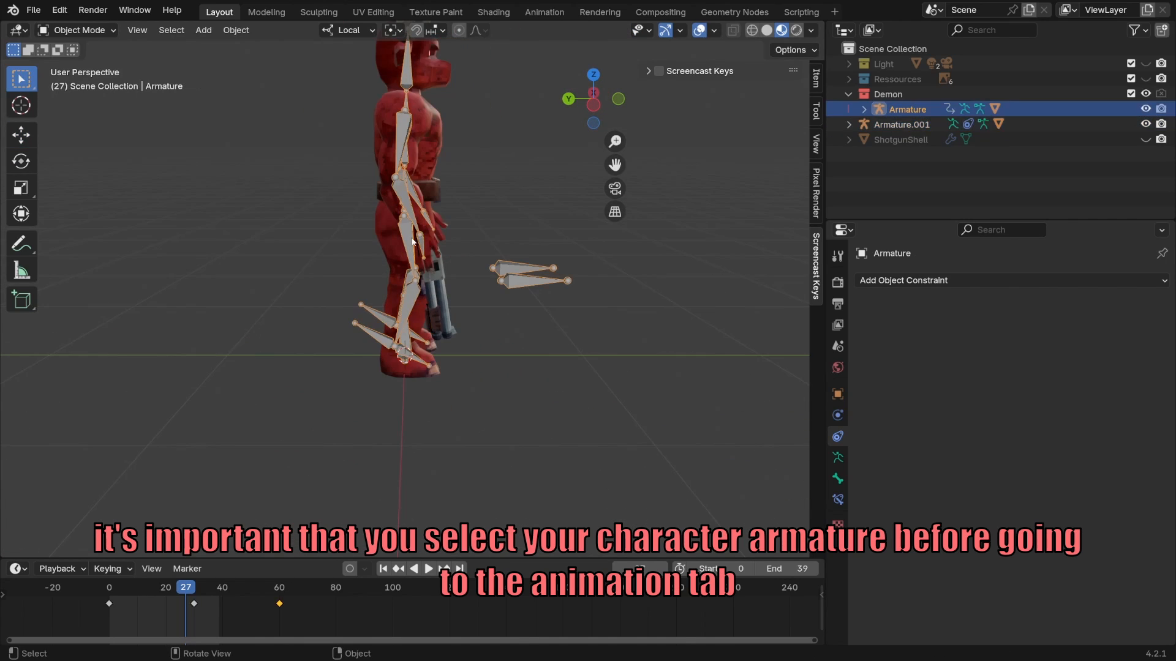
click(544, 13)
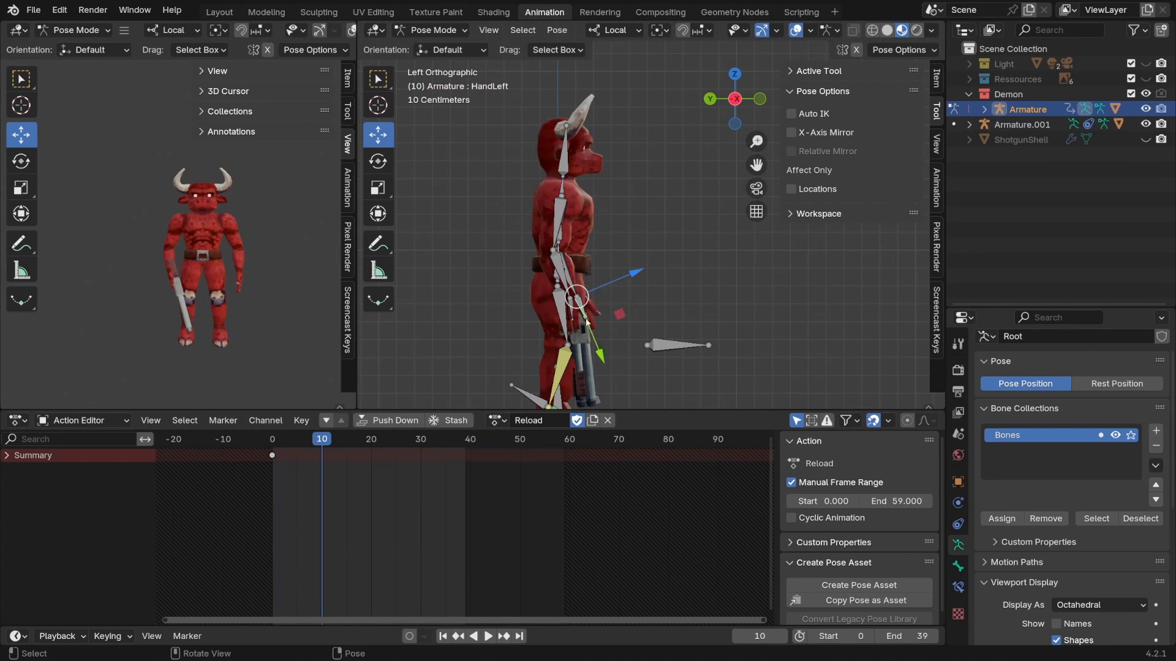
At frame 10 of the Reload action, pose the demon's hands with Auto IK so both hold the shotgun across the torso
drag(593, 343, 639, 249)
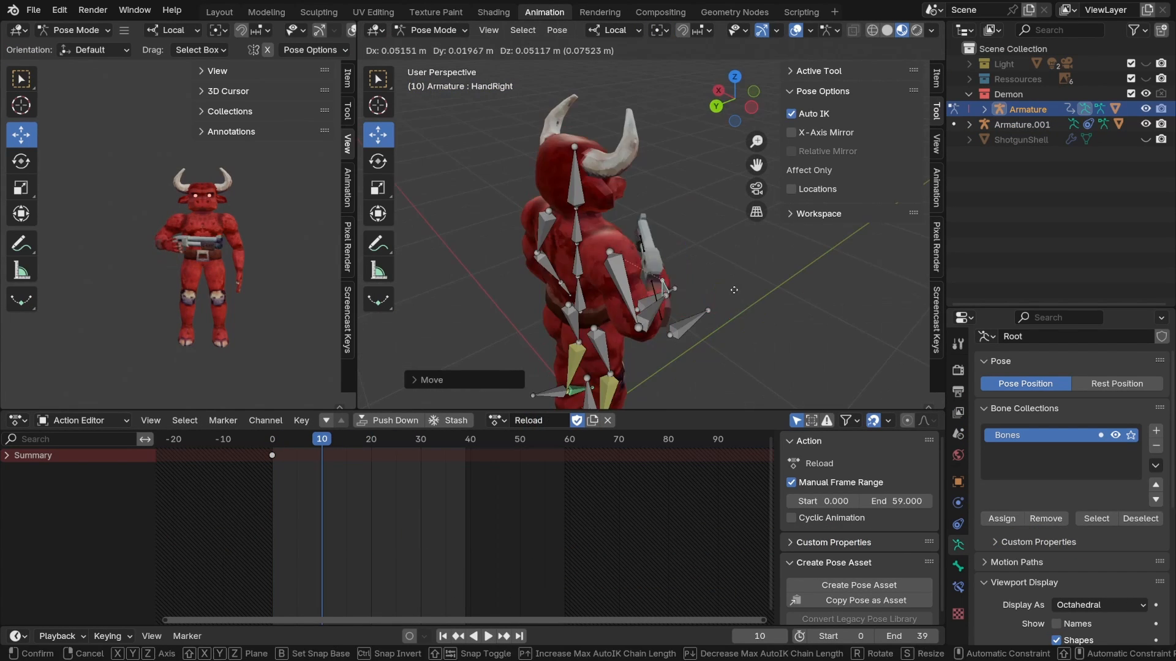
middle_drag(619, 287, 740, 299)
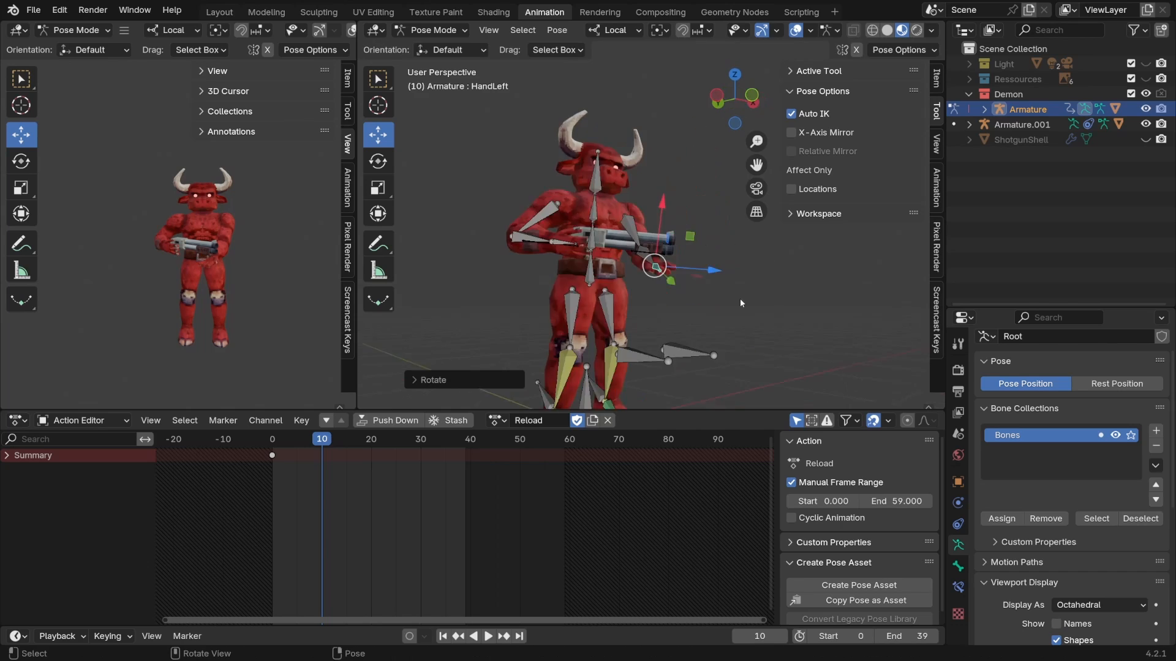
drag(712, 272, 703, 275)
middle_drag(703, 288, 618, 318)
click(551, 260)
At frame 20 of the Reload action, reposition the demon's left hand under the shotgun and play the animation
click(370, 438)
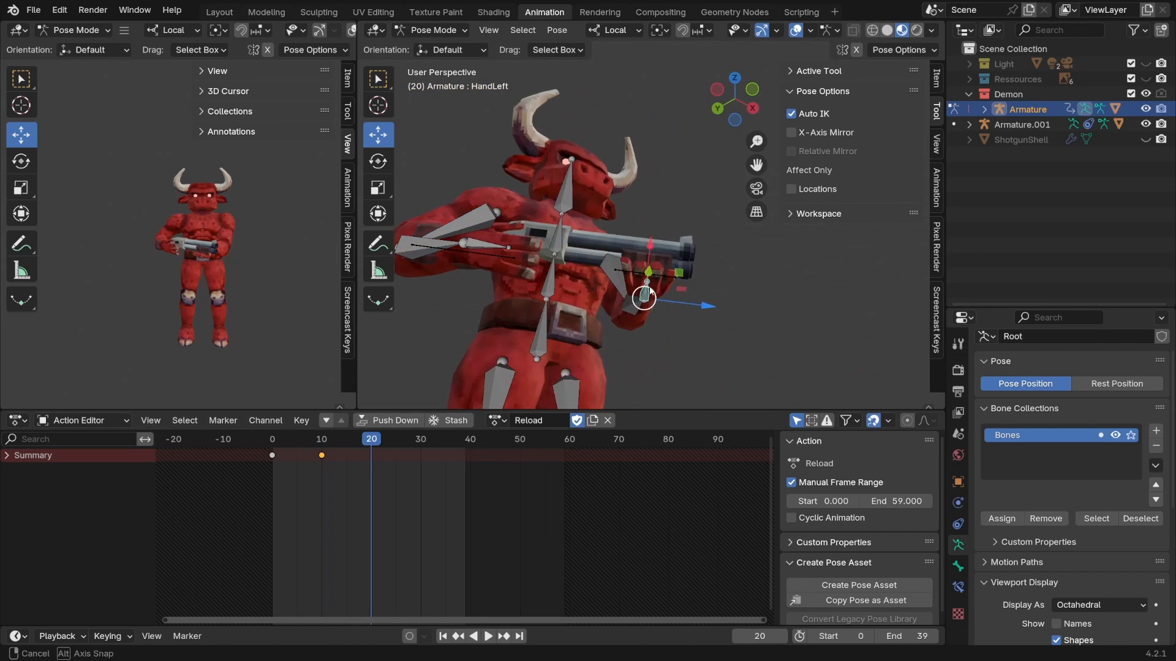
drag(643, 297, 657, 301)
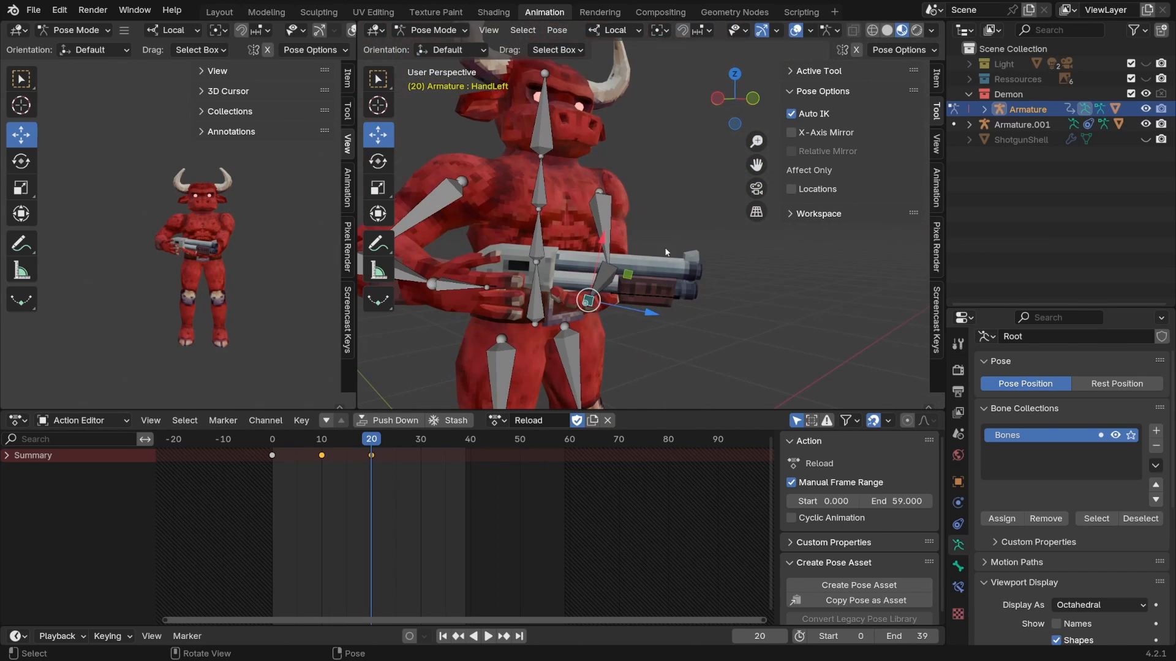
key(space)
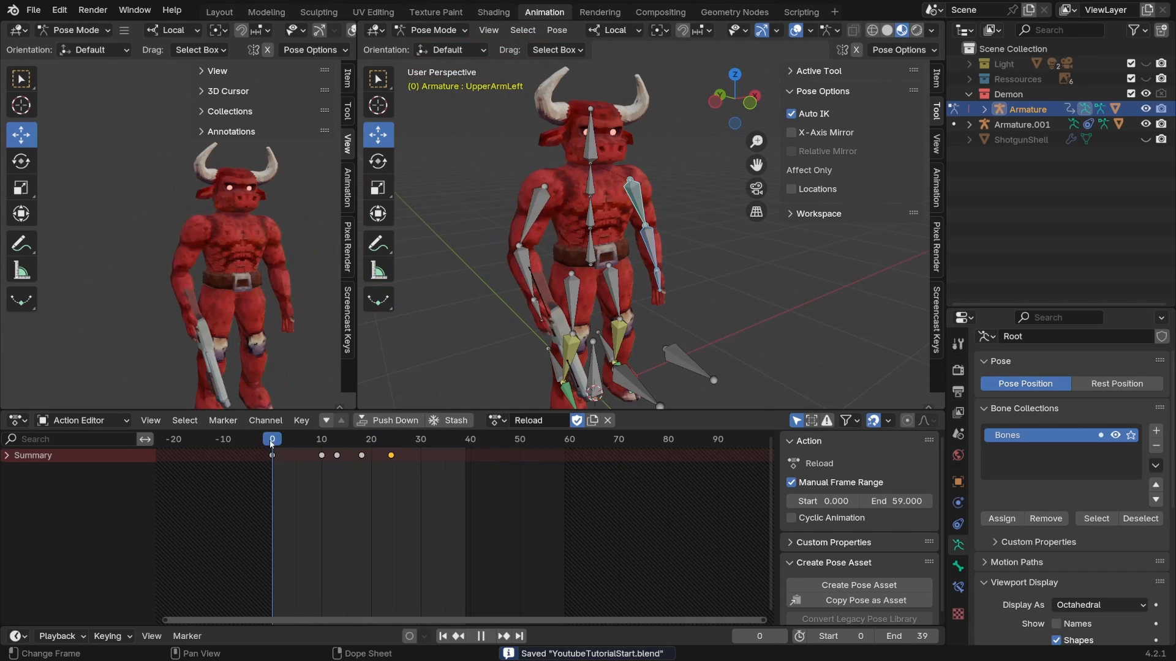
Set the Reload action's manual frame range and the scene playback range to end at frame 30
double_click(897, 501)
text(24)
key(Return)
key(Left)
key(Left)
double_click(897, 501)
text(30)
key(Return)
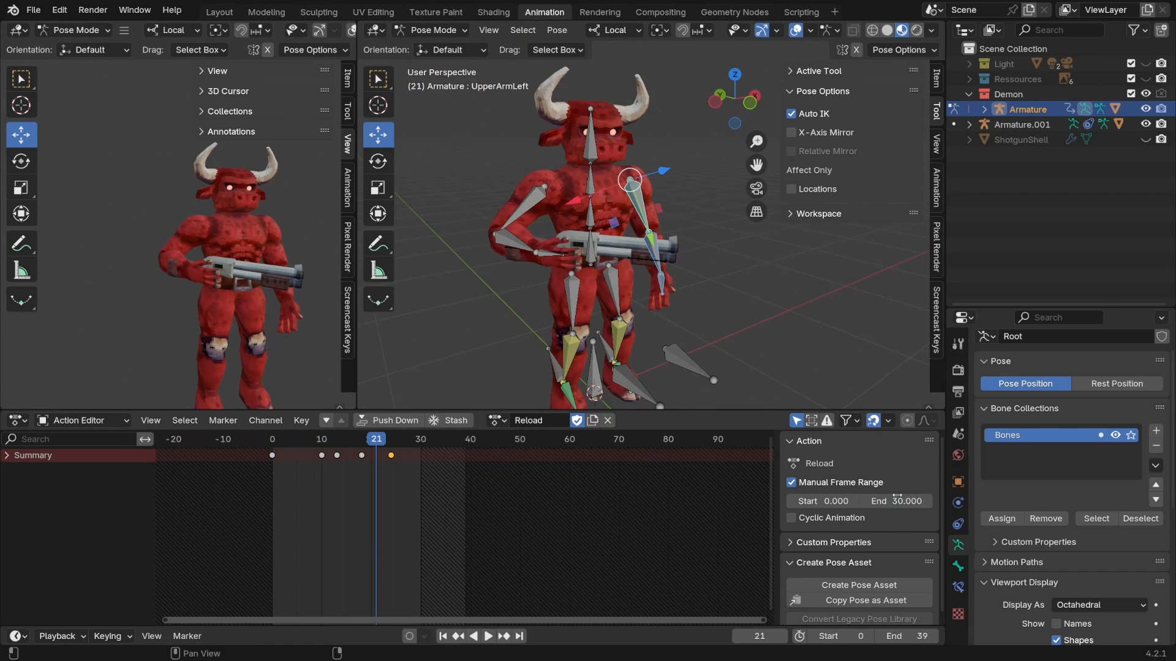
text(30)
key(Return)
Play back the Reload animation, stop it, and save the file
key(space)
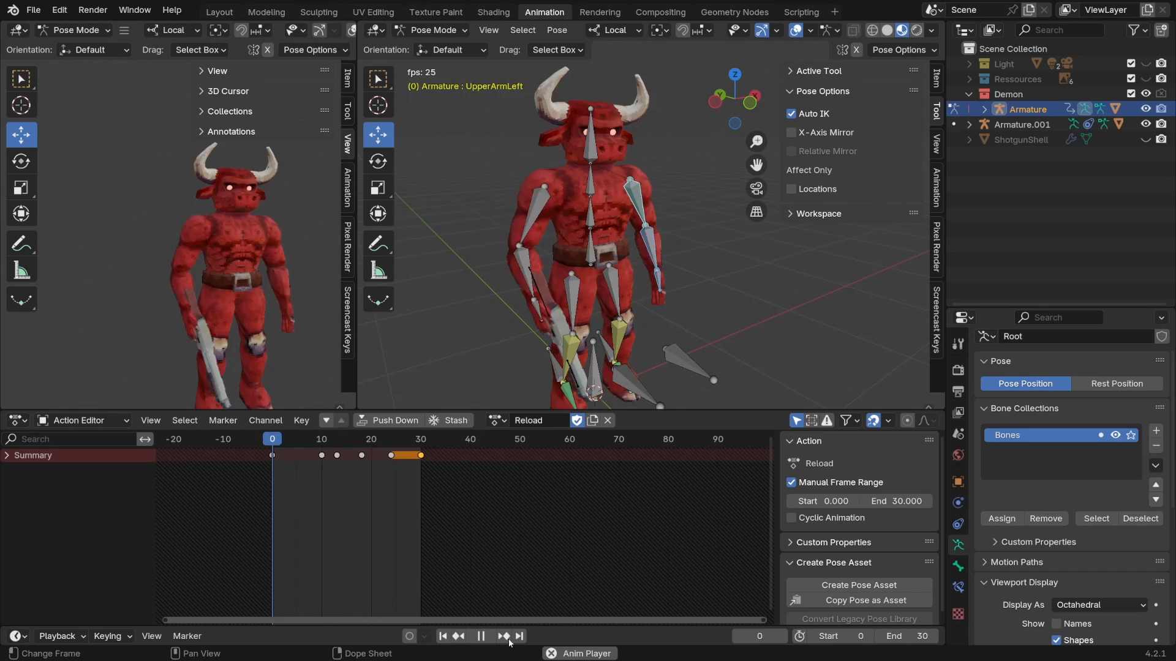
click(483, 636)
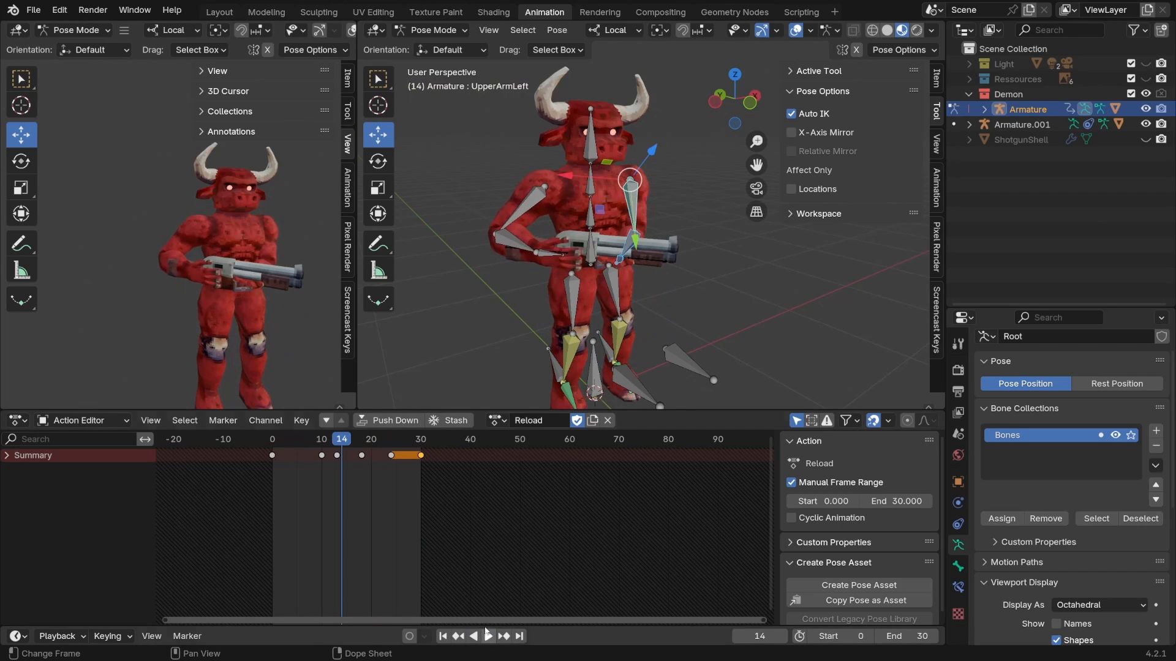
middle_drag(538, 215, 566, 195)
key(ctrl+s)
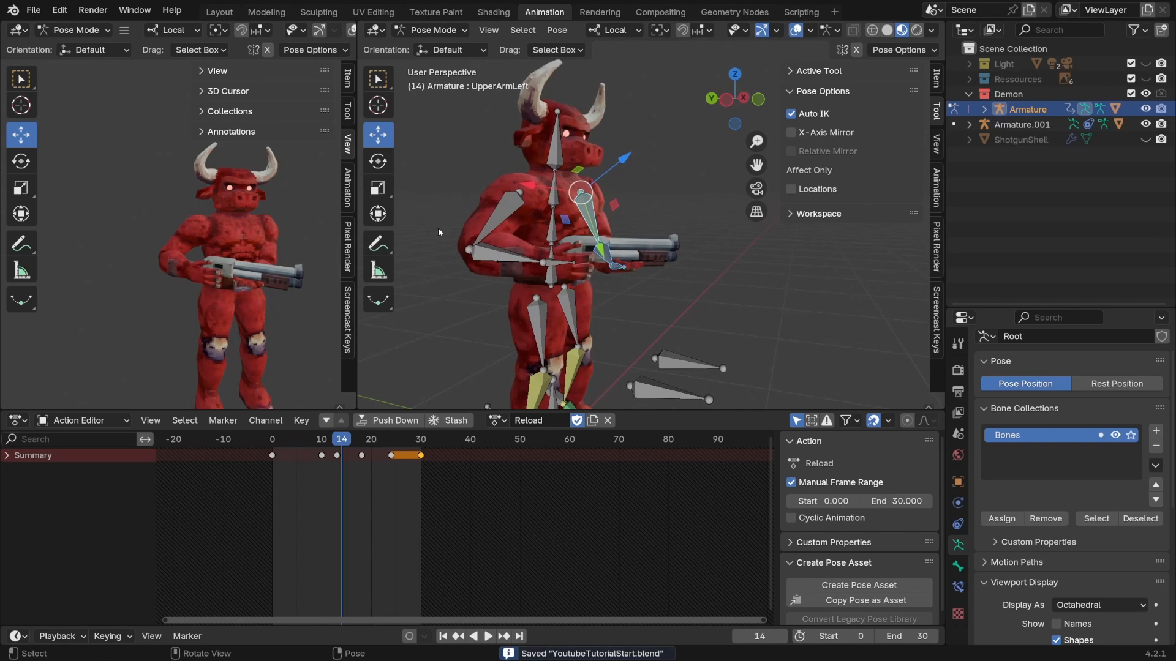
Select the shotgun's armature in the Layout workspace and return to the Animation workspace with it active
click(218, 12)
middle_drag(465, 292, 495, 190)
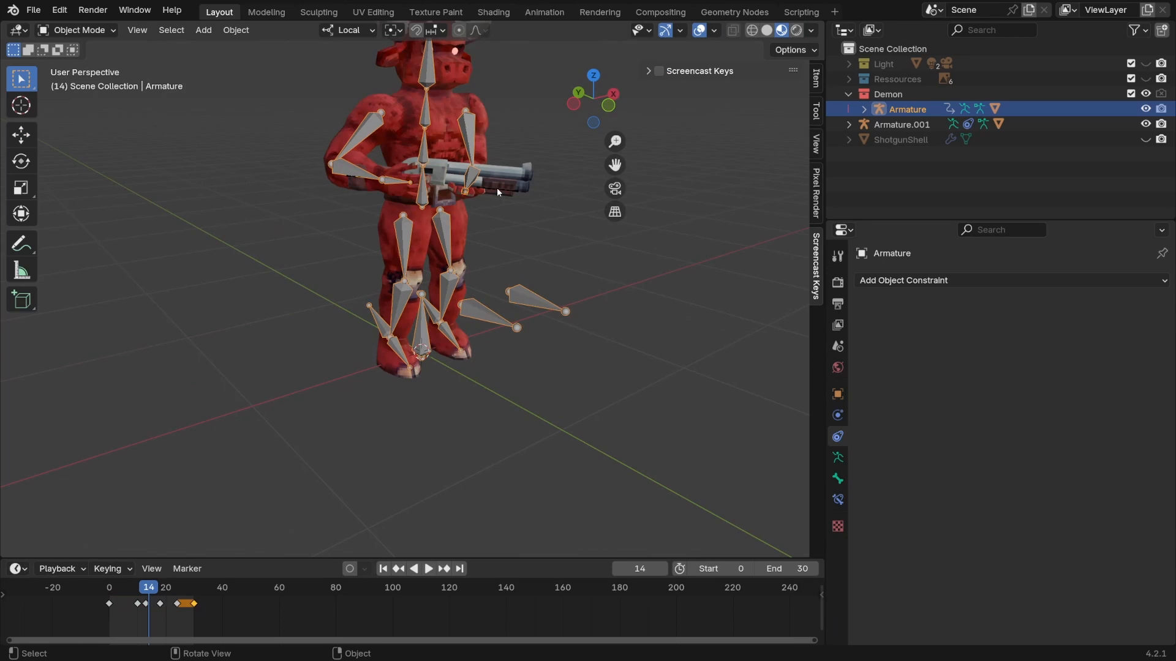
click(497, 187)
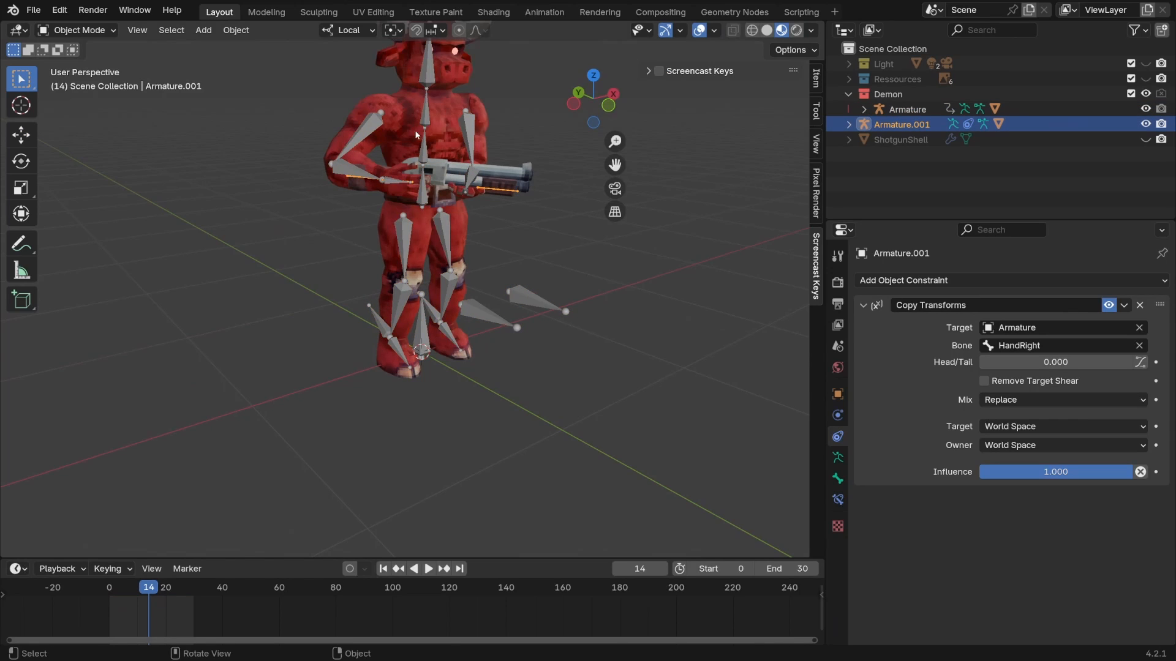
click(545, 12)
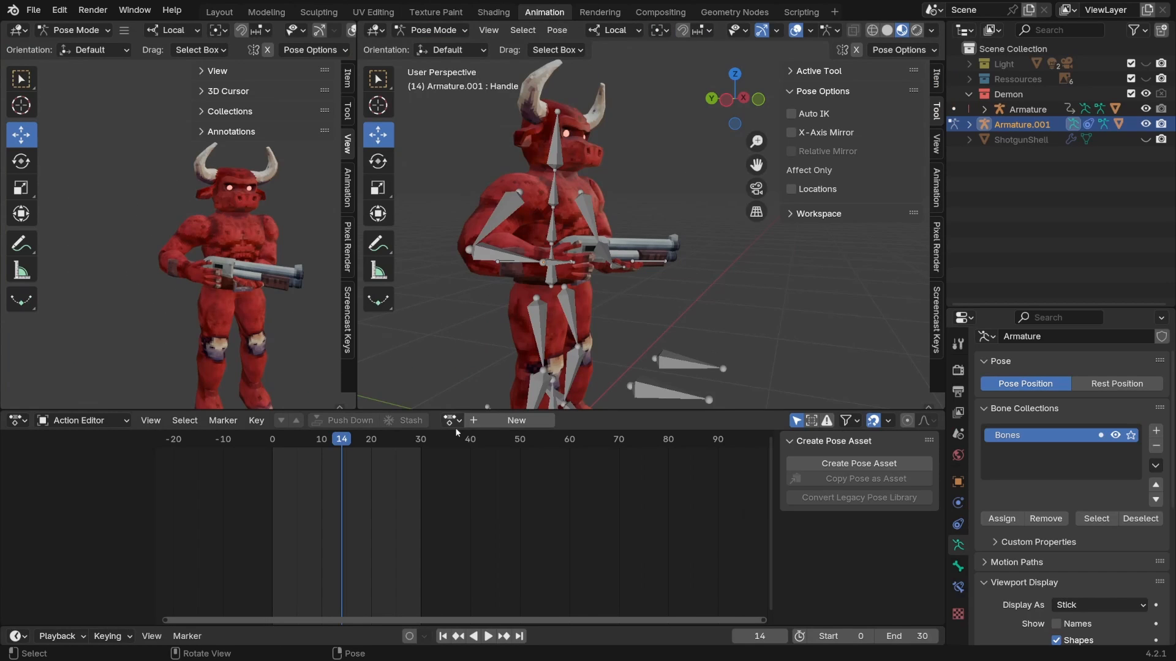
Create a ShotgunObject_Reload action for the shotgun armature and keyframe its two handle bones at frame 0
click(498, 427)
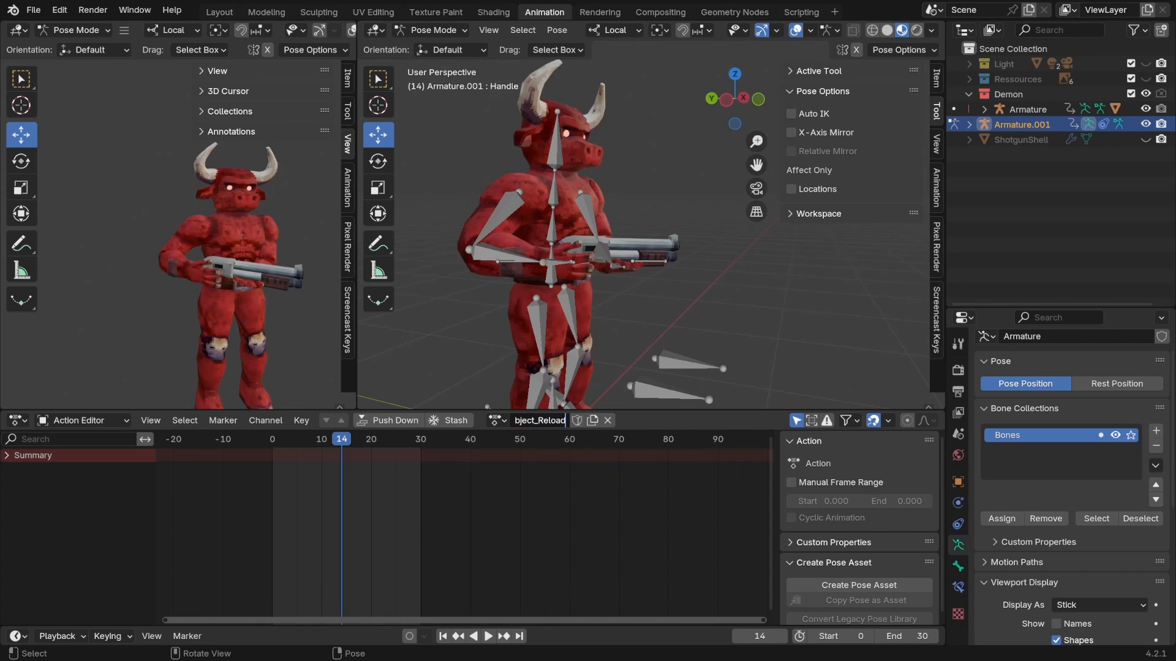
mouse_move(332, 453)
mouse_down()
mouse_move(293, 446)
mouse_move(321, 445)
mouse_up()
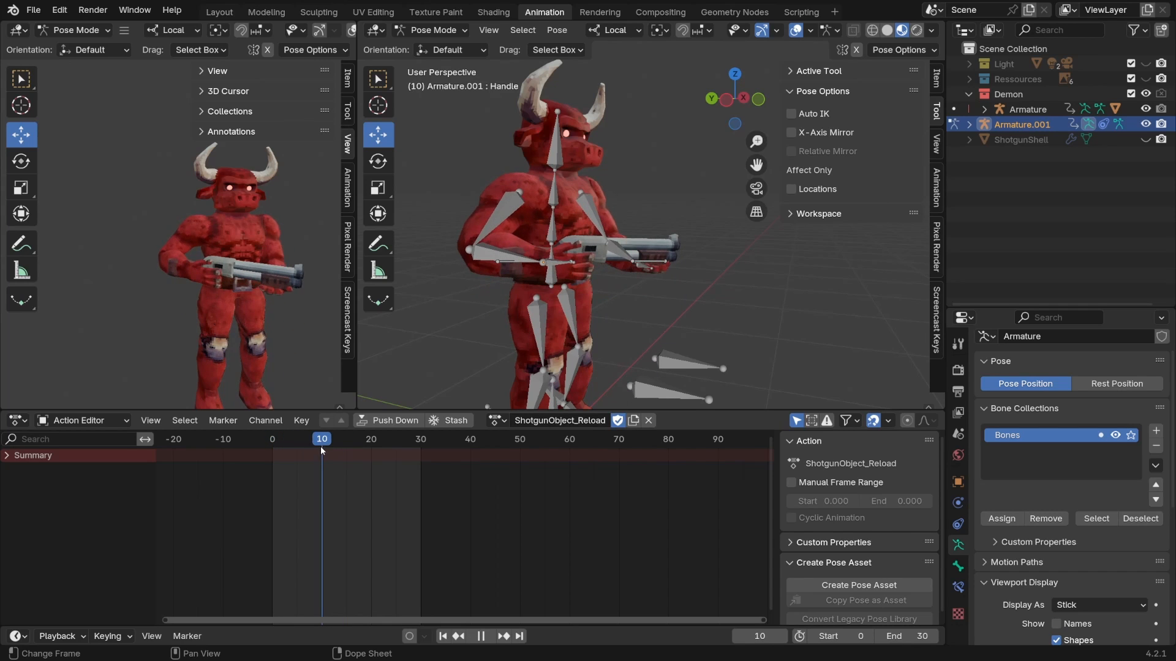
scroll(718, 244, up, 4)
middle_drag(718, 244, 569, 281)
click(603, 257)
drag(322, 445, 265, 449)
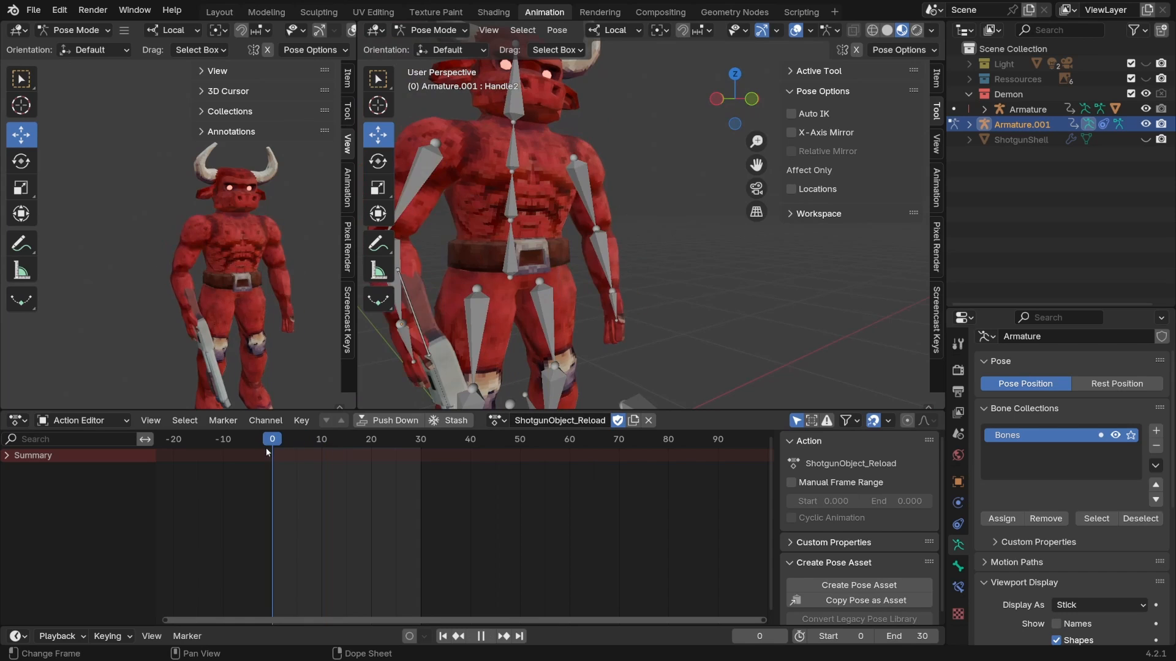
middle_drag(455, 363, 632, 349)
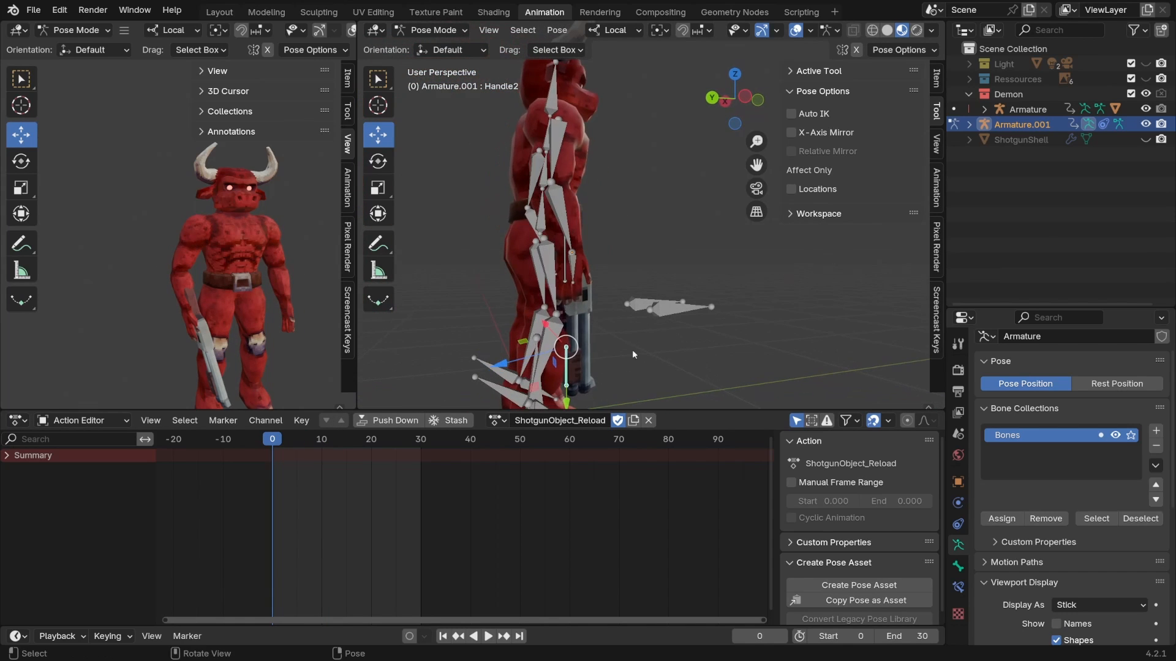
shift+click(566, 380)
middle_drag(566, 380, 626, 319)
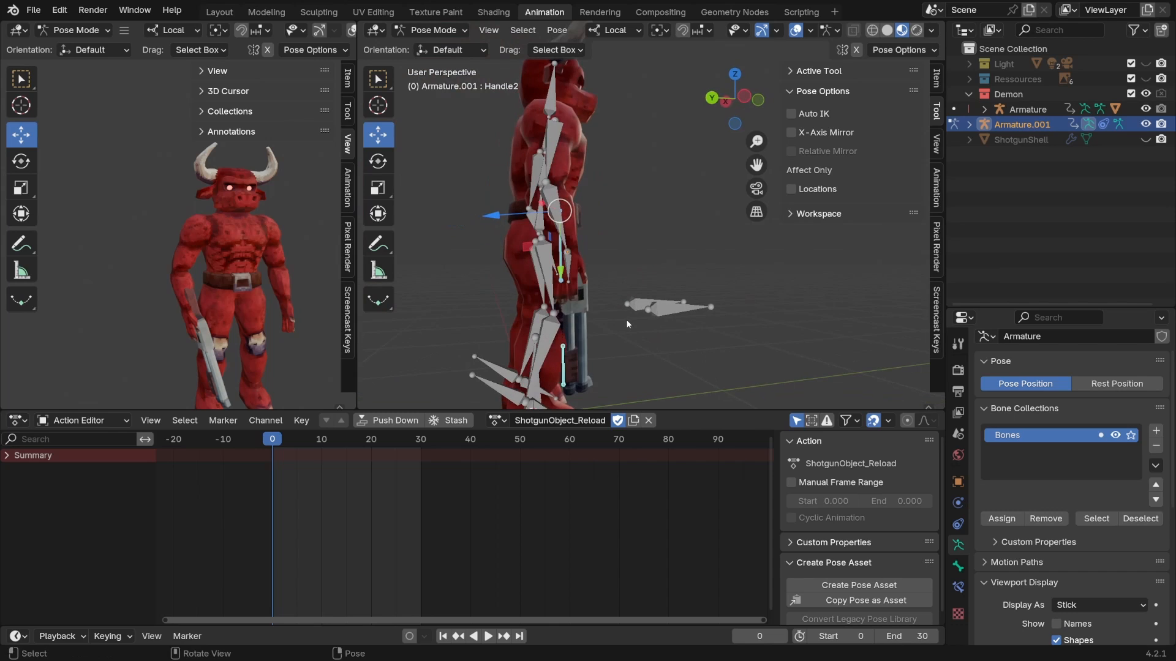
Keyframe both shotgun handle bones at frame 10 of ShotgunObject_Reload
drag(268, 445, 321, 441)
middle_drag(608, 289, 635, 333)
scroll(655, 234, up, 4)
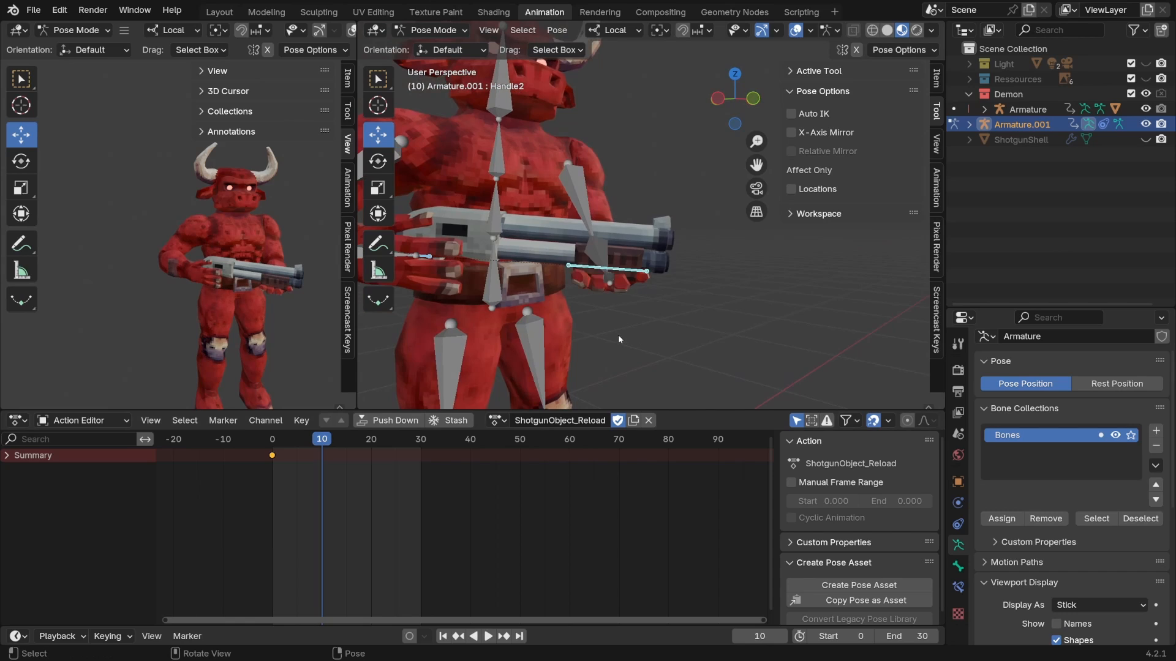
At frame 14, slide the shotgun's pump bone back along the barrel to match the demon's left hand and keyframe it
key(Right)
key(Right)
key(Left)
key(Left)
key(space)
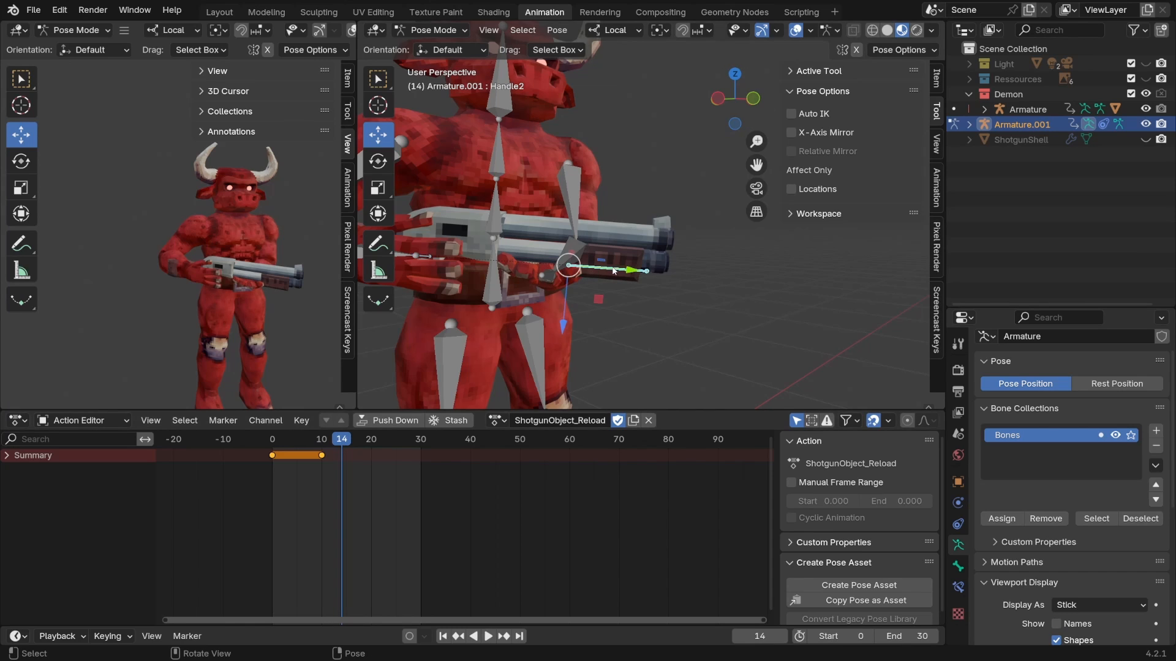
drag(614, 271, 542, 268)
key(i)
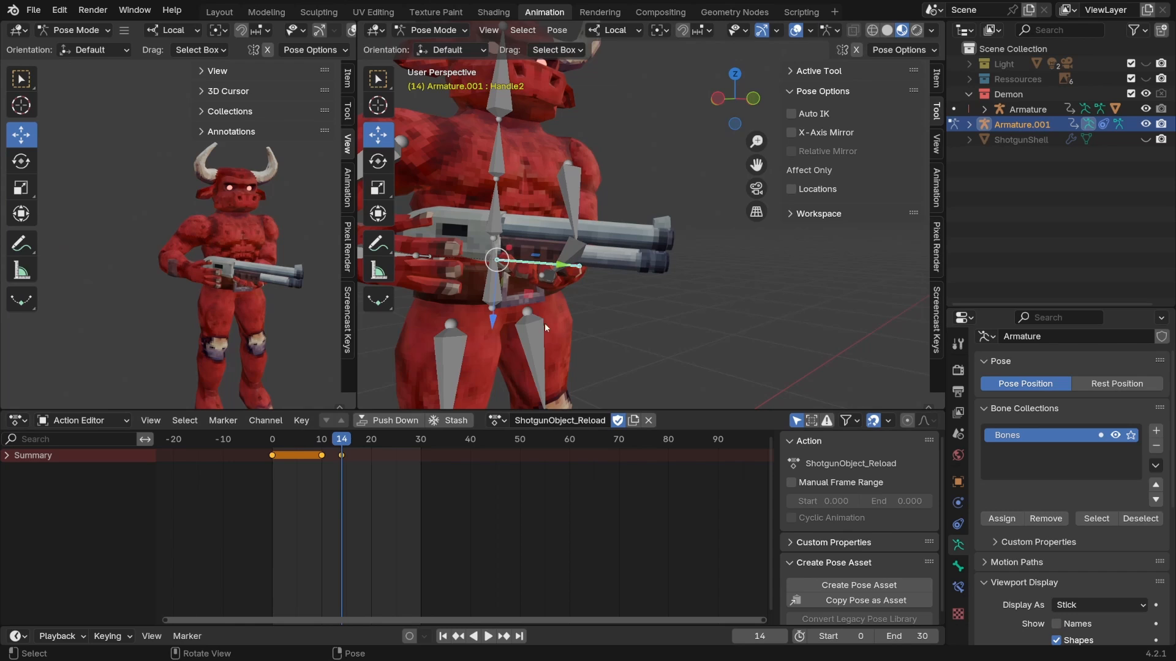
Copy the pump bone's frame 10 keyframe to frame 18
key(space)
drag(370, 450, 362, 447)
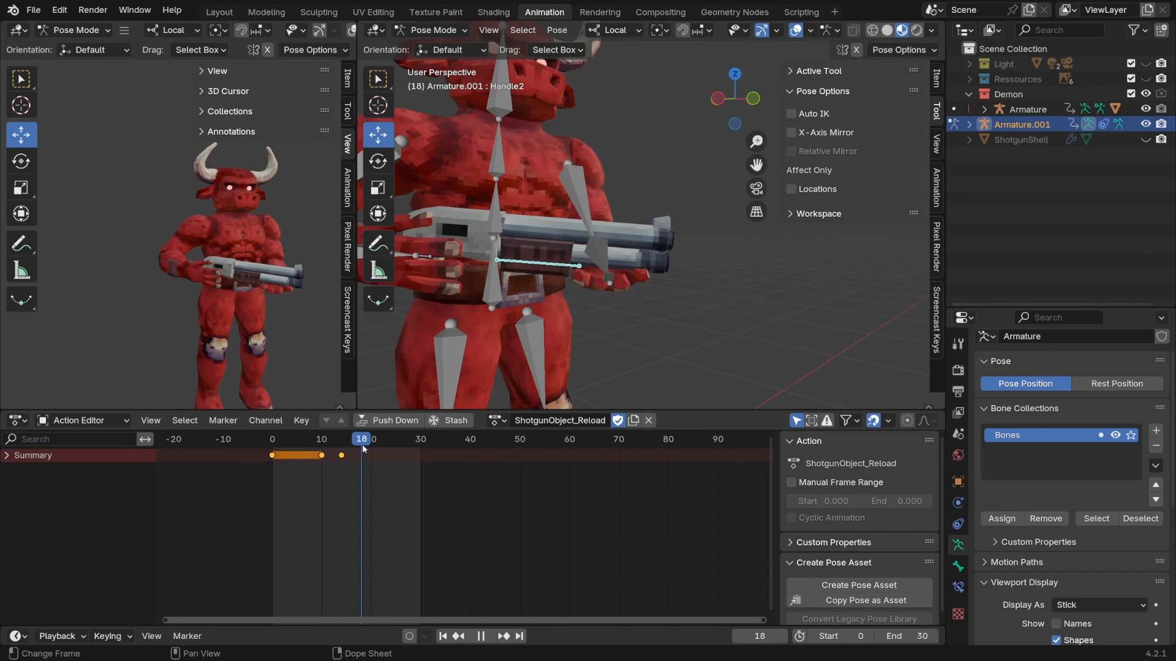
click(322, 456)
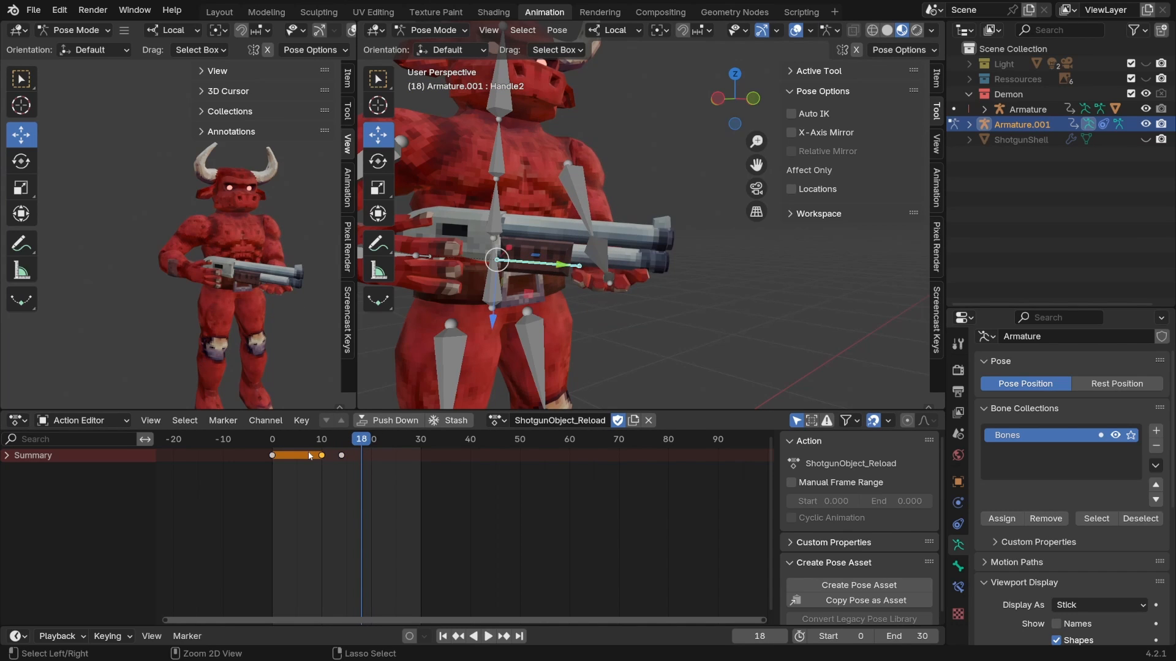
key(ctrl+c)
key(ctrl+v)
Play back the combined reload animation from frame 0 and save the file
drag(362, 449, 270, 448)
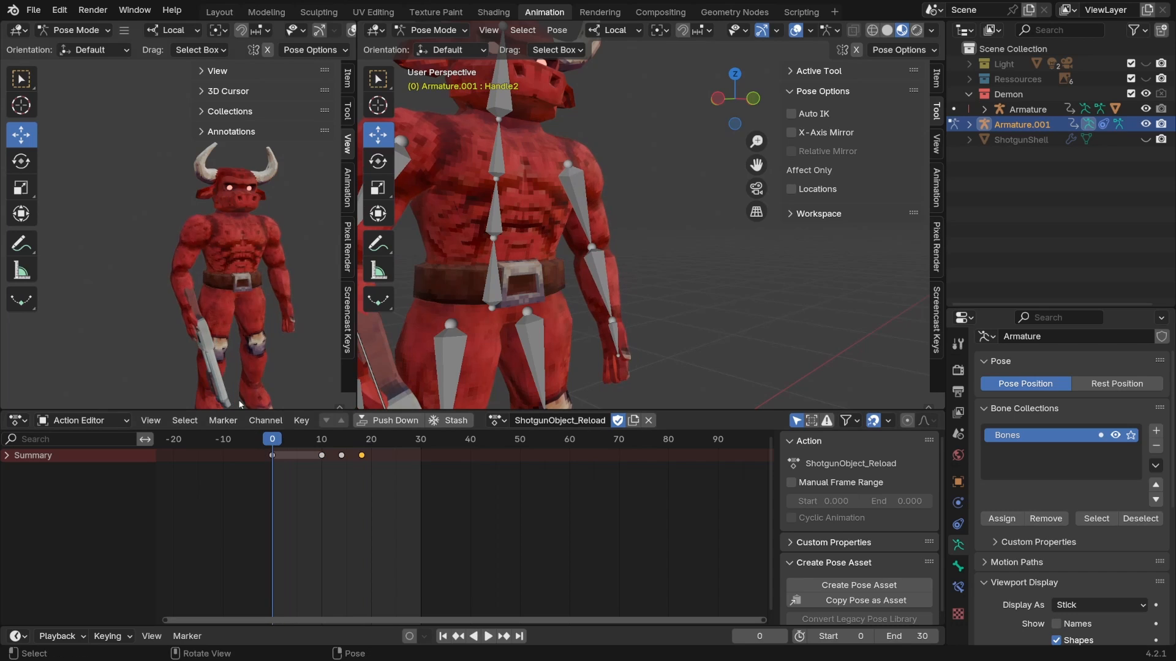
middle_drag(239, 404, 311, 396)
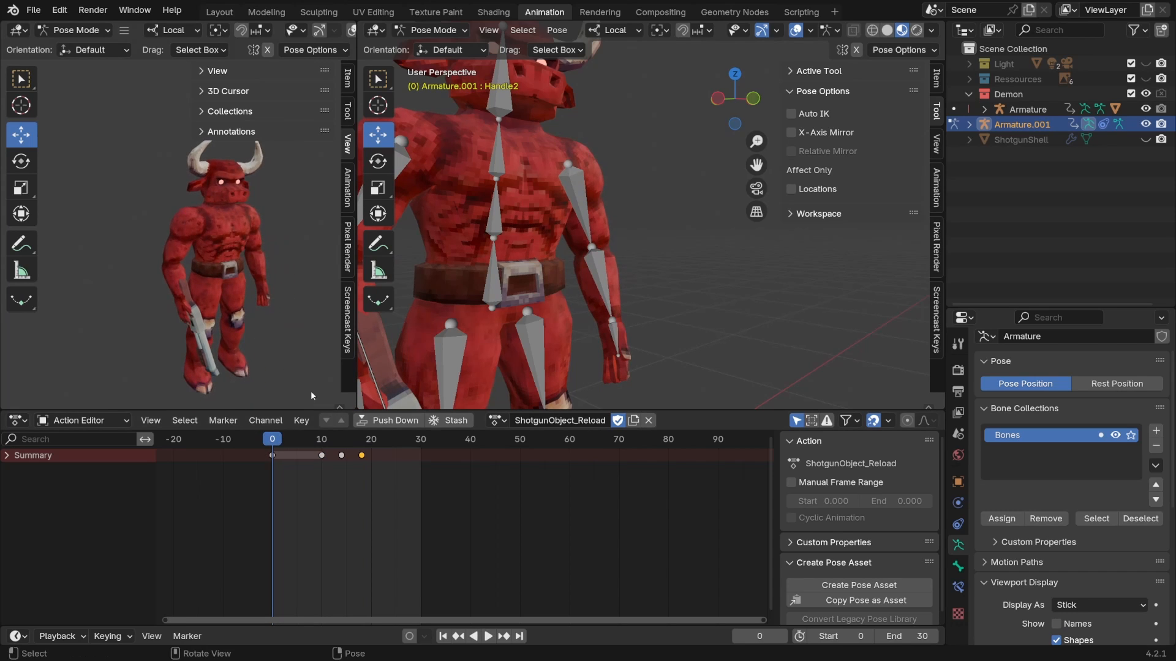
click(489, 639)
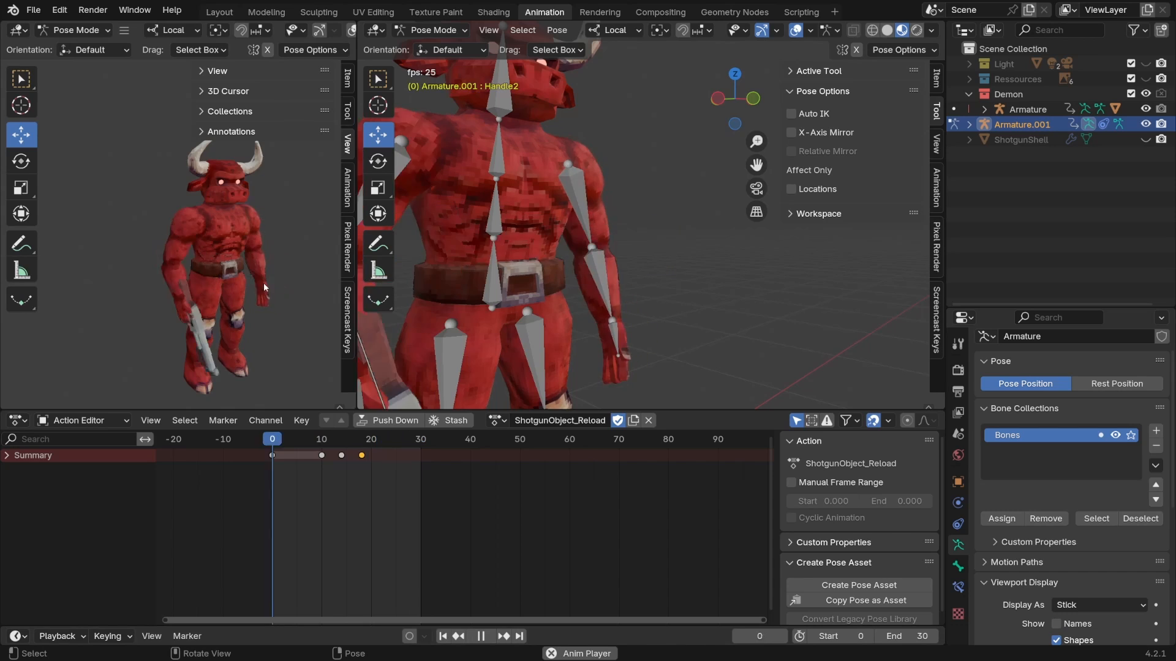
key(space)
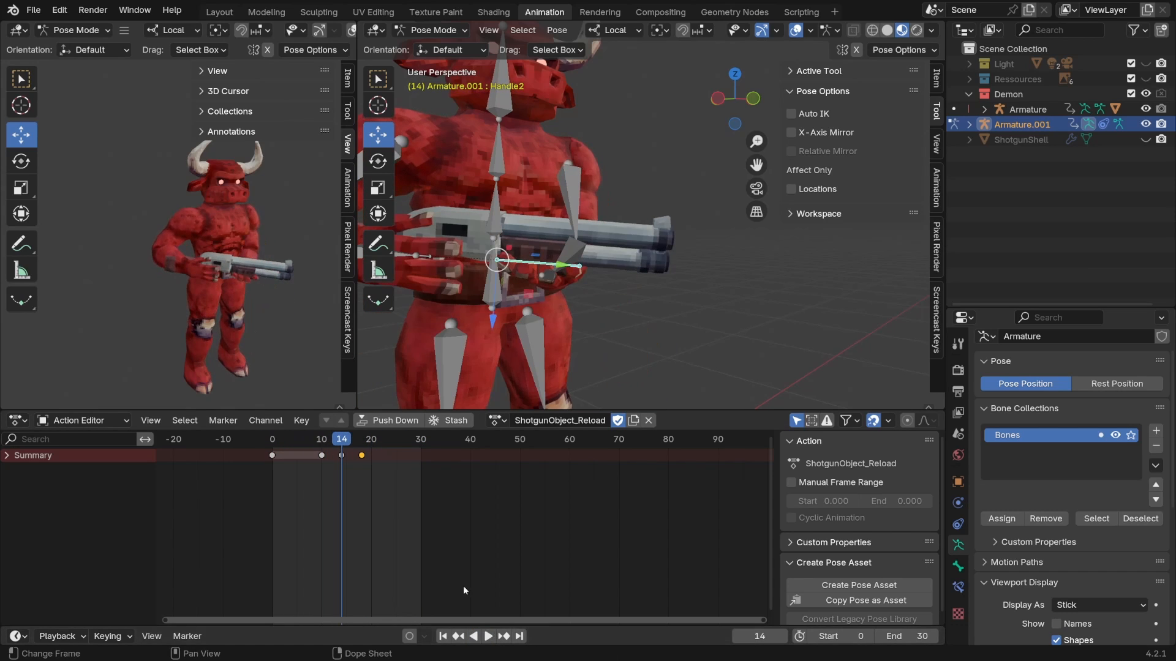
middle_drag(315, 343, 334, 341)
key(ctrl+s)
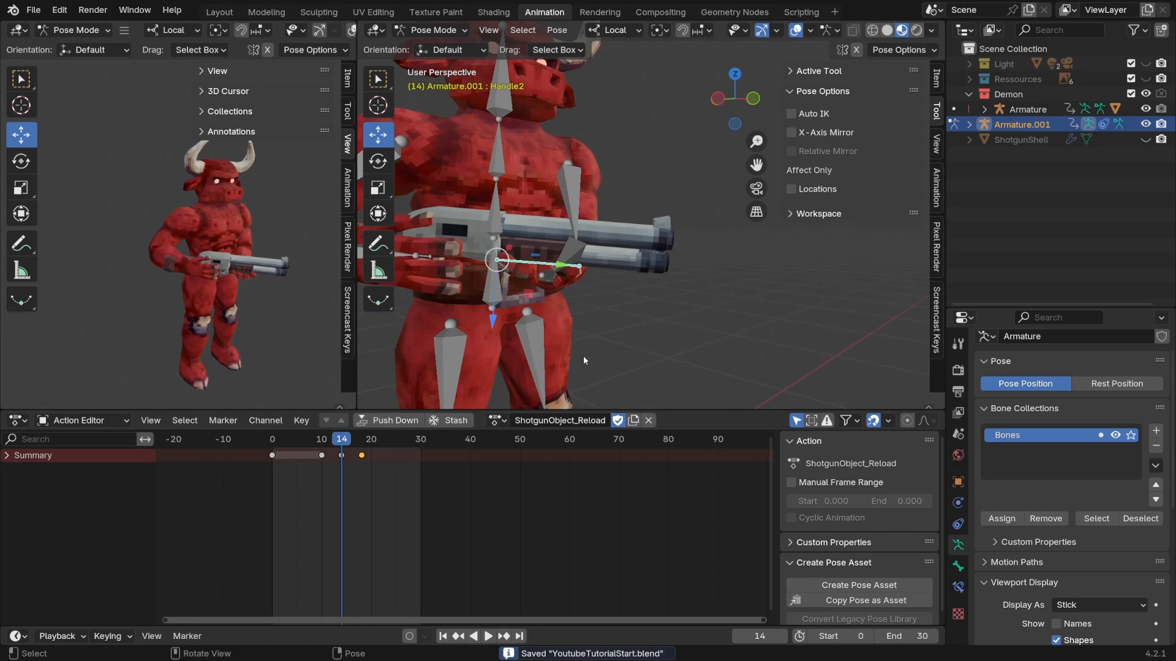
Select the shotgun's main Handle bone and duplicate the ShotgunObject_Reload action as ShotgunObject_Default
scroll(481, 245, down, 3)
middle_drag(484, 244, 493, 262)
shift+middle_drag(493, 262, 496, 239)
click(491, 236)
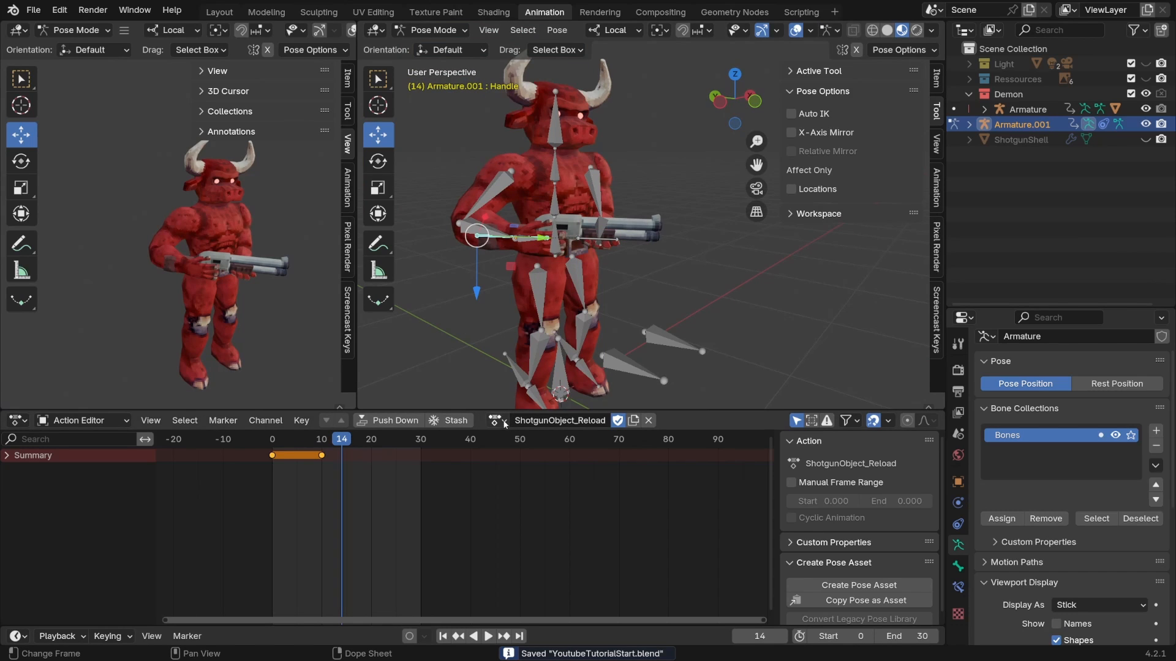
click(633, 421)
drag(342, 446, 311, 444)
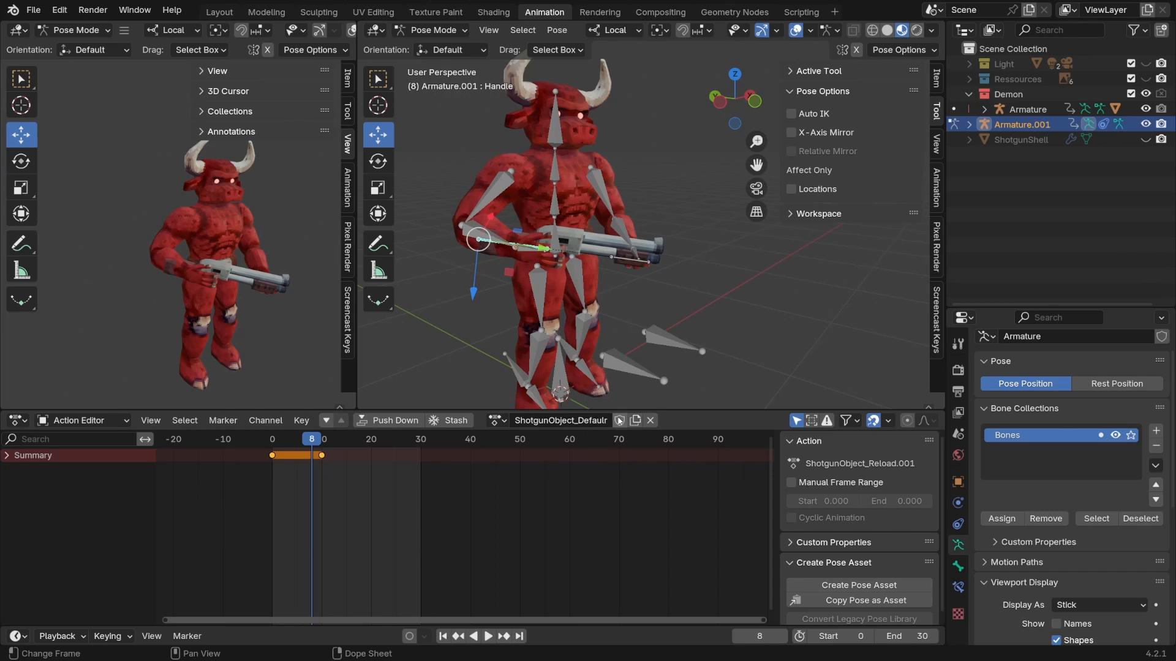
key(space)
key(Return)
Delete both handle bones' keyframes after frame 0 in ShotgunObject_Default and set its manual frame range to 0–1
mouse_move(323, 446)
mouse_down()
mouse_move(283, 447)
mouse_move(302, 446)
mouse_up()
key(space)
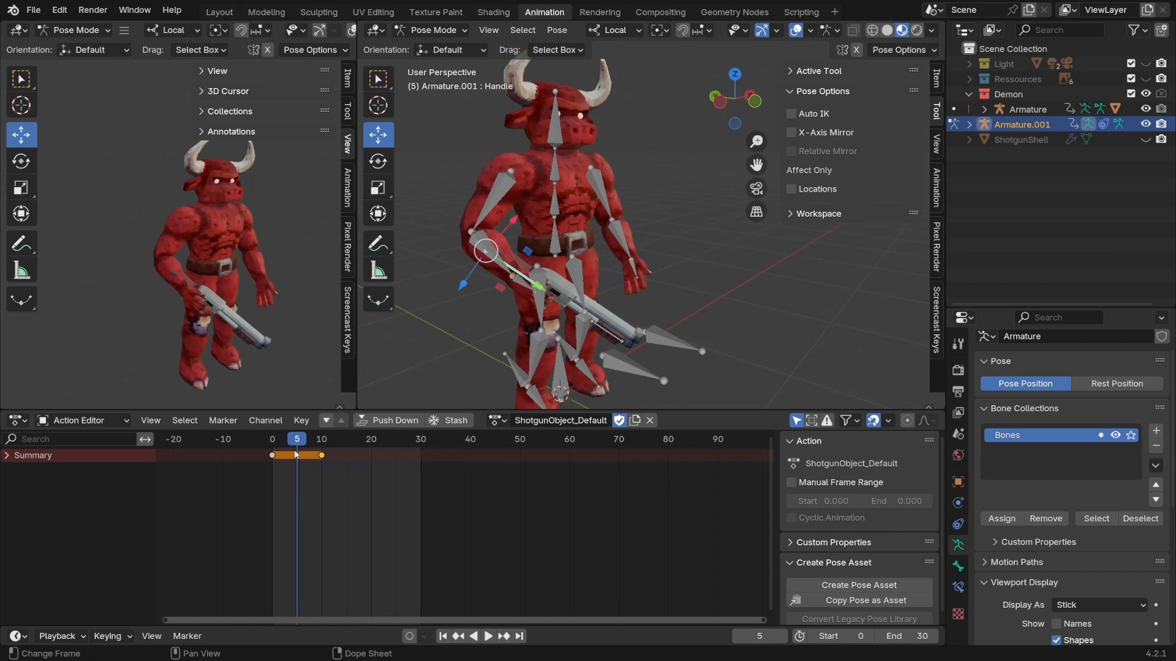
key(space)
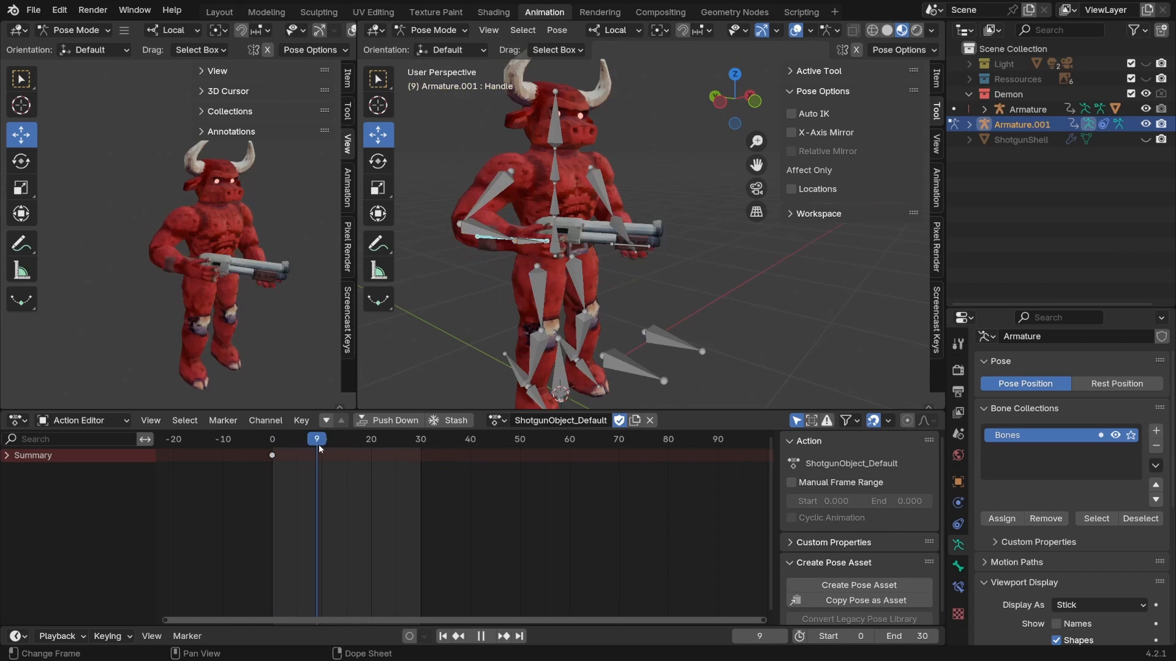
key(space)
middle_drag(570, 300, 611, 277)
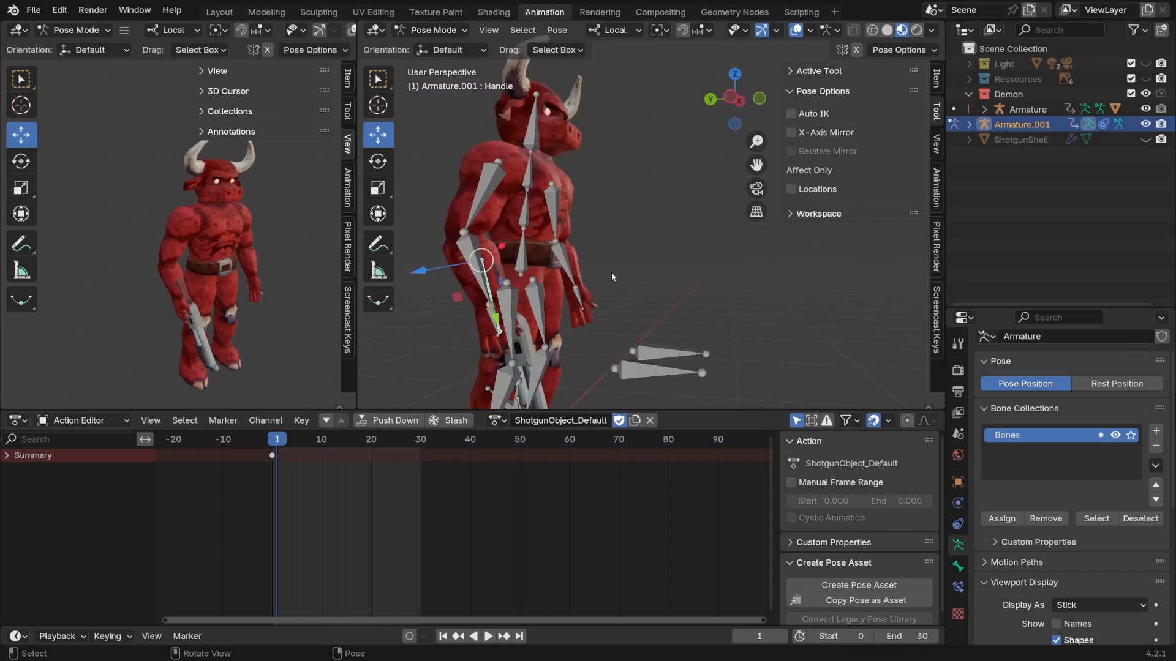
drag(415, 483, 309, 453)
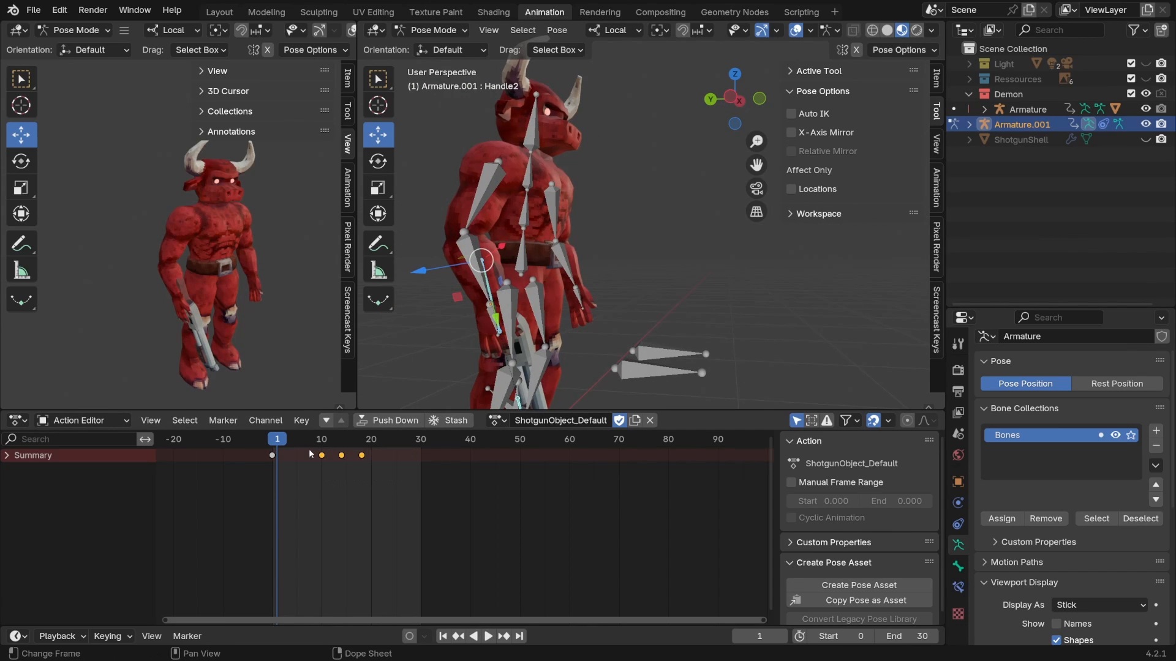
click(274, 442)
key(space)
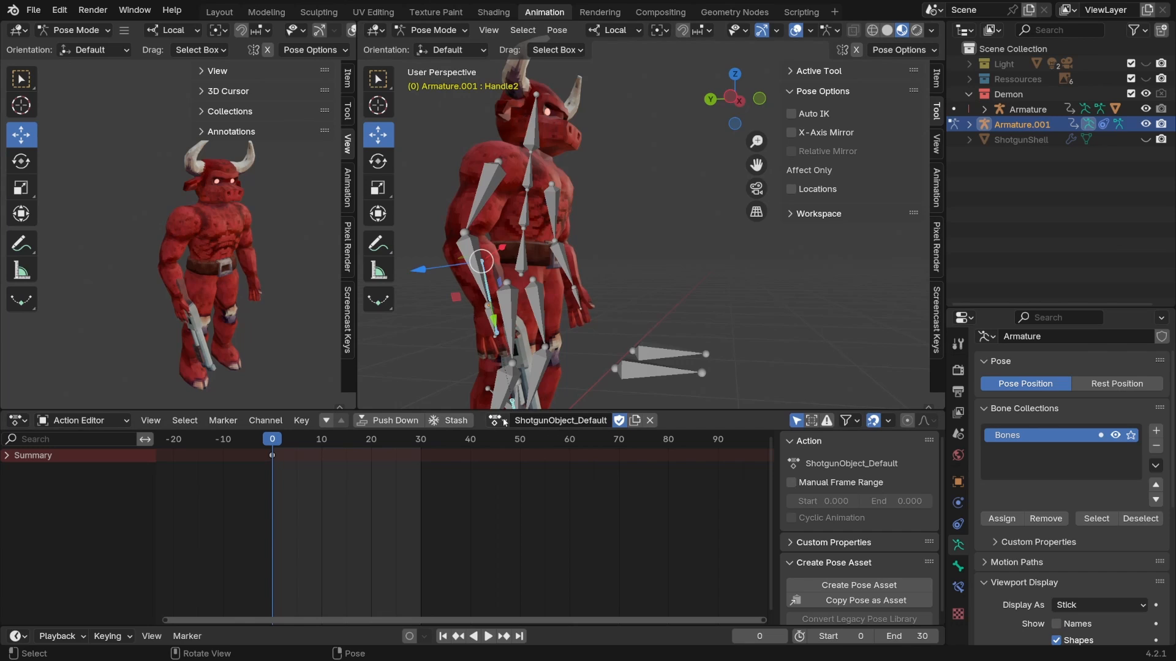
click(791, 483)
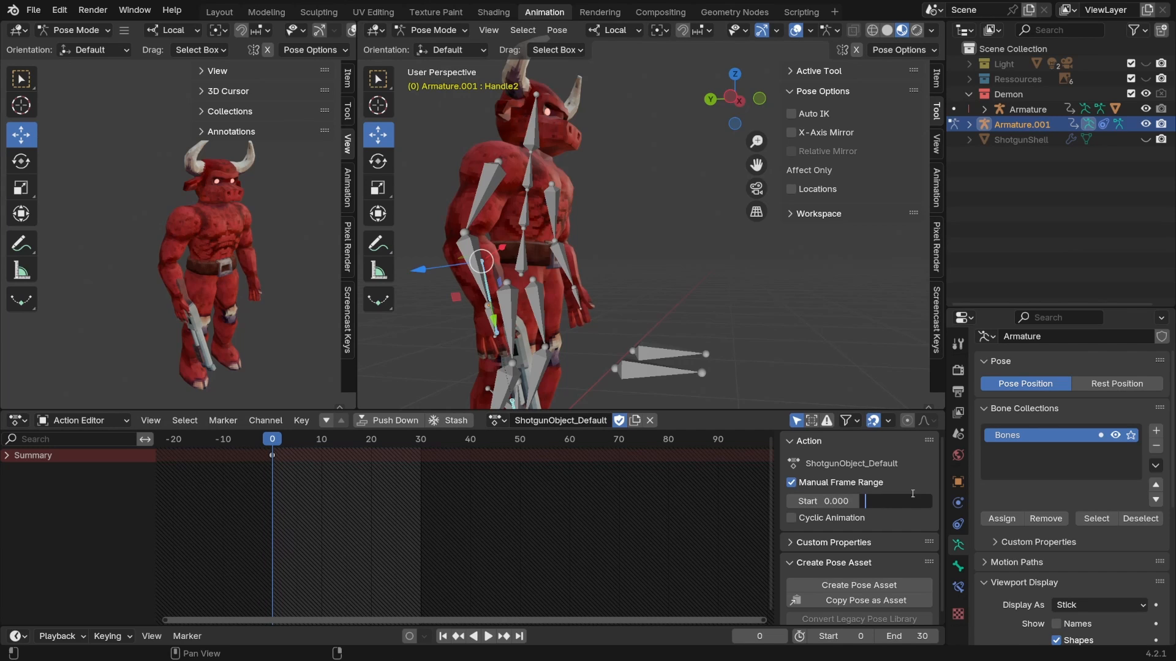
Load the demon's Reload action to check its frame range, and switch back to ShotgunObject_Default
click(499, 421)
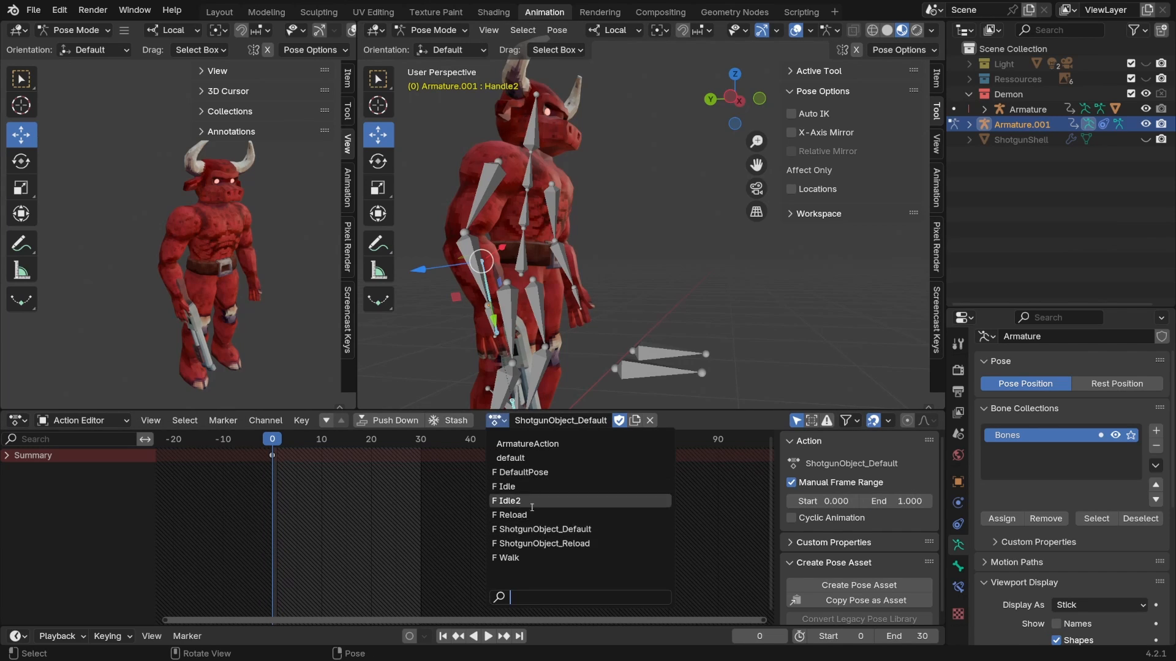
click(515, 515)
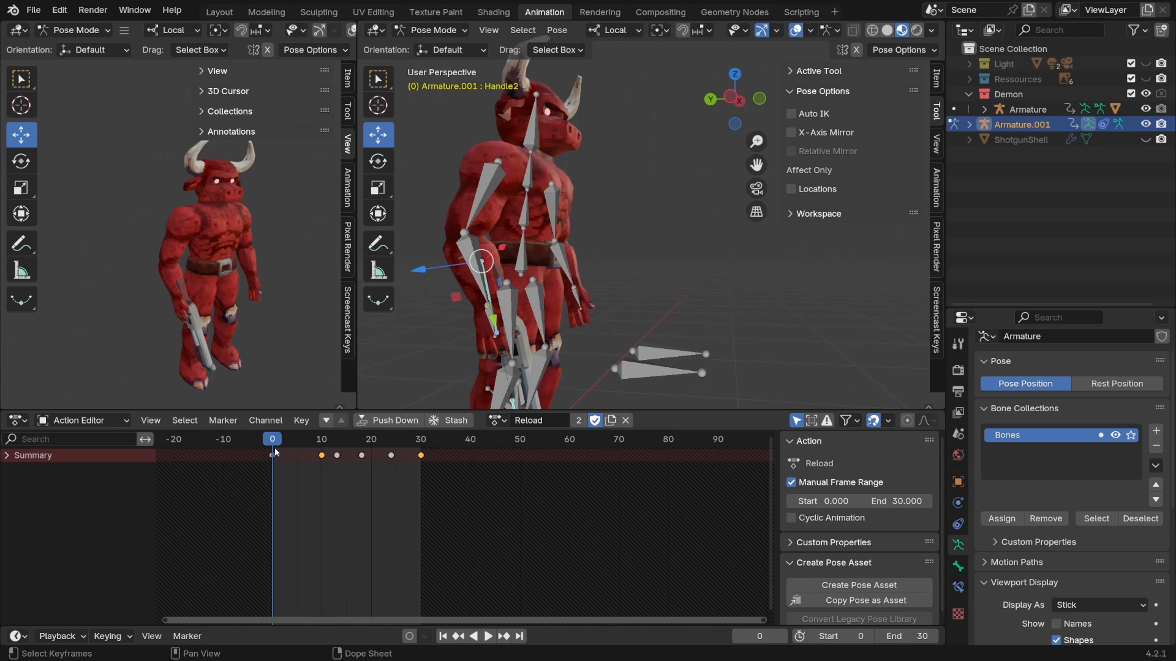
drag(275, 449, 421, 450)
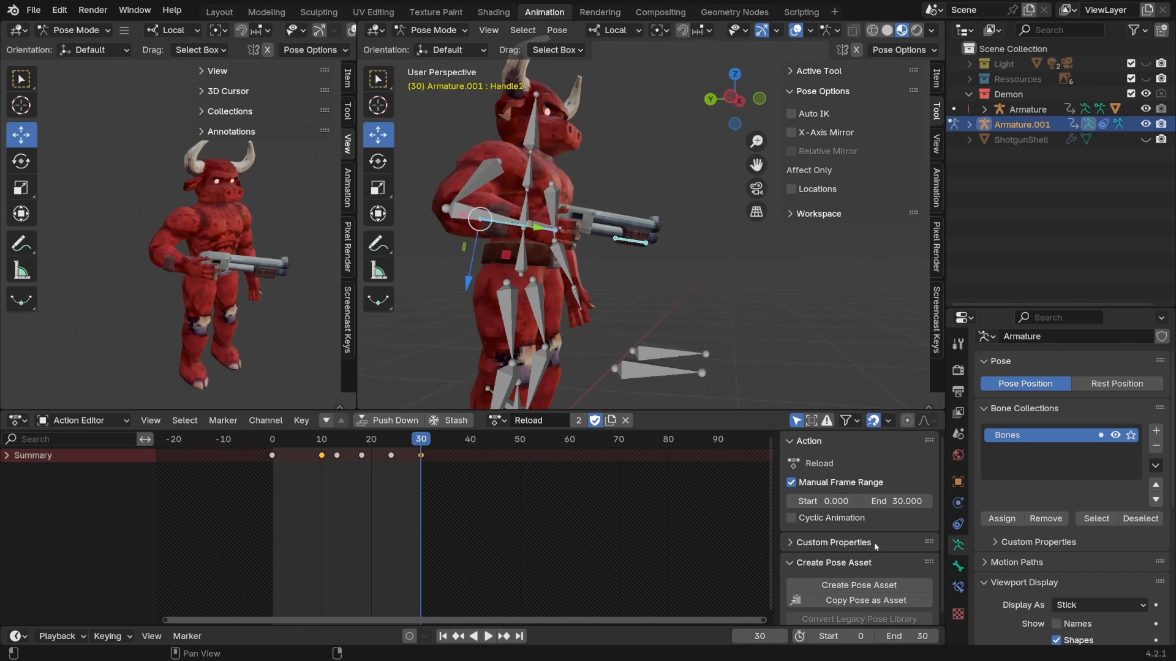
click(497, 420)
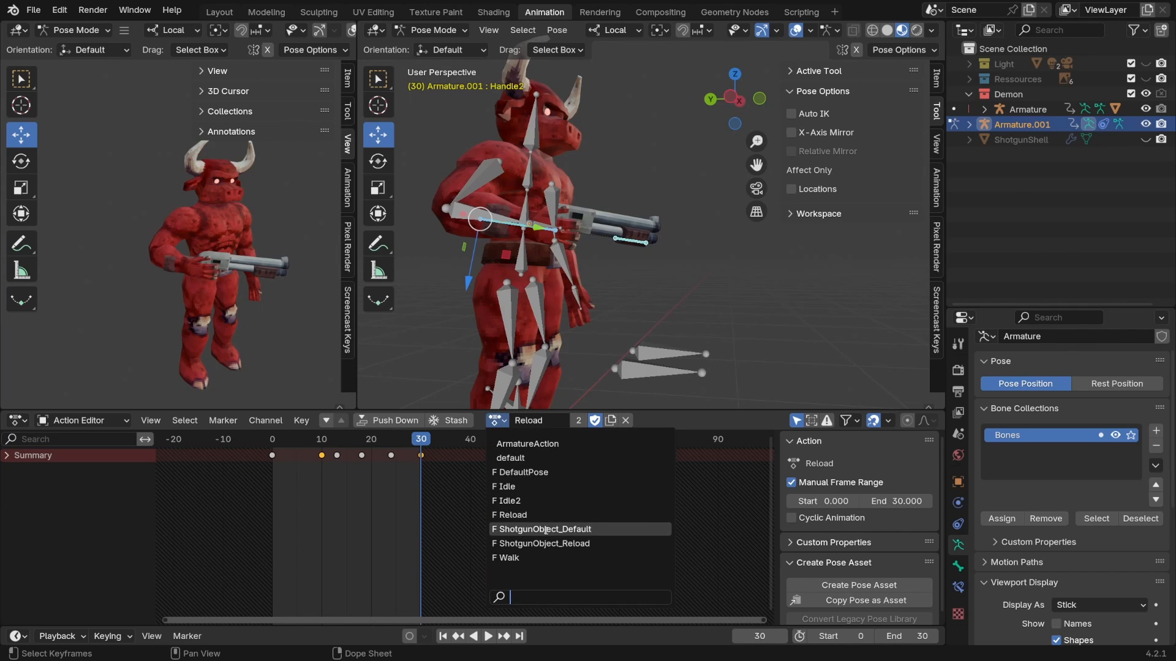
click(545, 530)
Switch to ShotgunObject_Reload, set its manual frame range to end at frame 30, and save the file
click(501, 420)
click(557, 543)
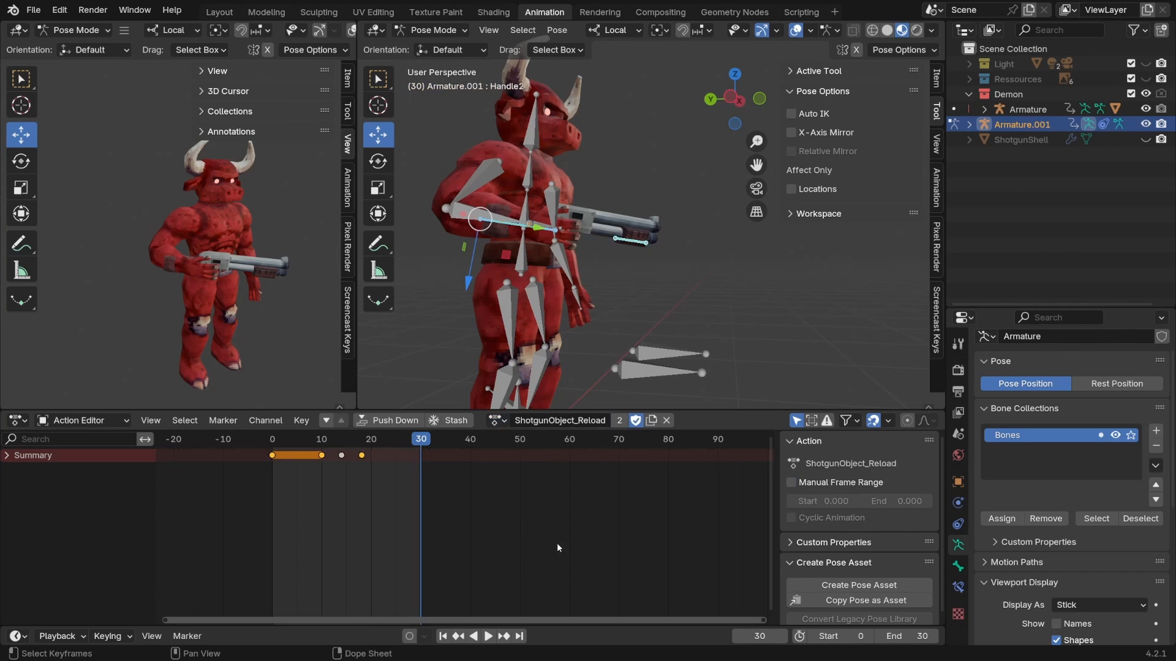
click(916, 496)
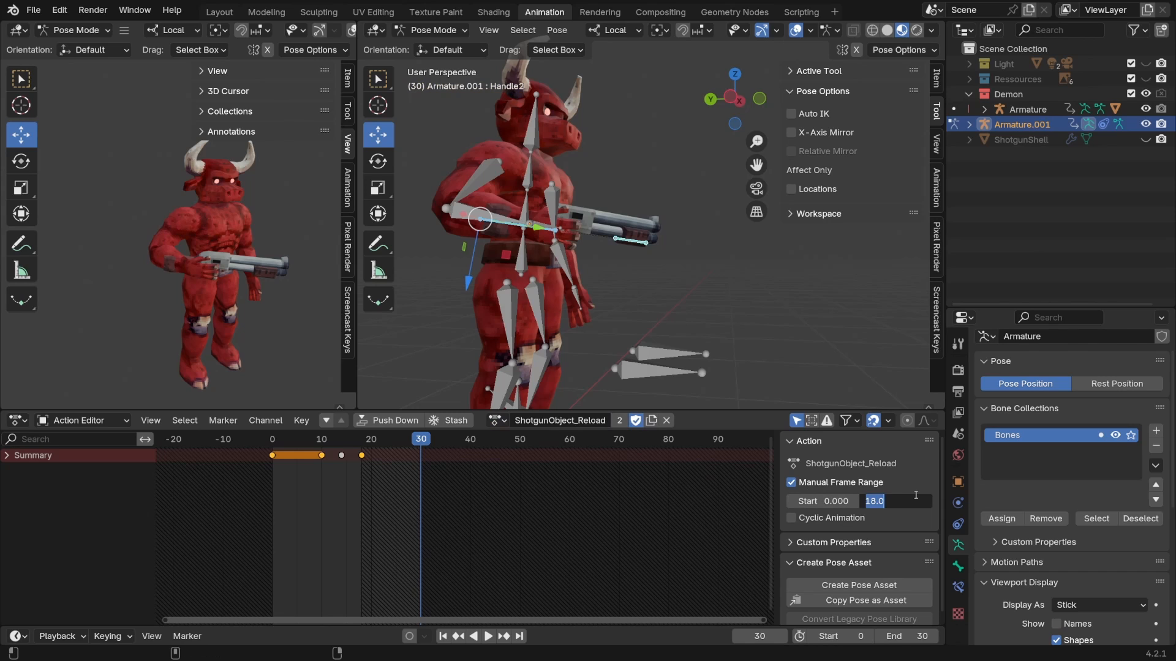
text(30)
key(Return)
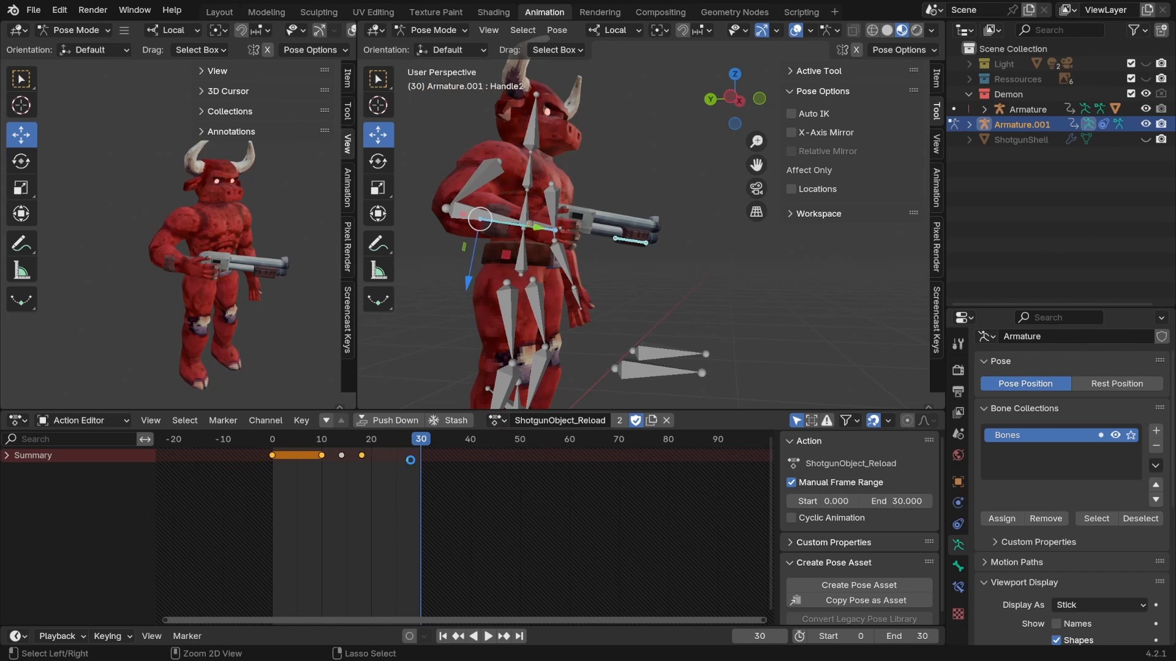
key(ctrl+s)
key(space)
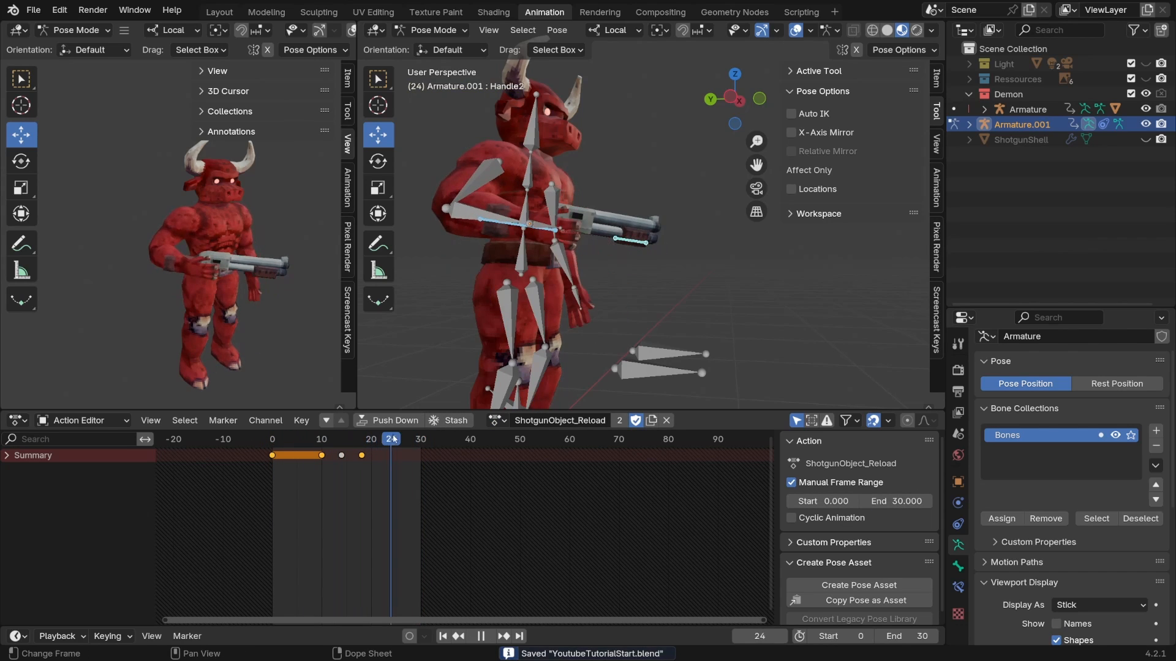
key(space)
Switch to the Layout workspace and examine the Shotgun mesh's modifiers and constraints
click(215, 12)
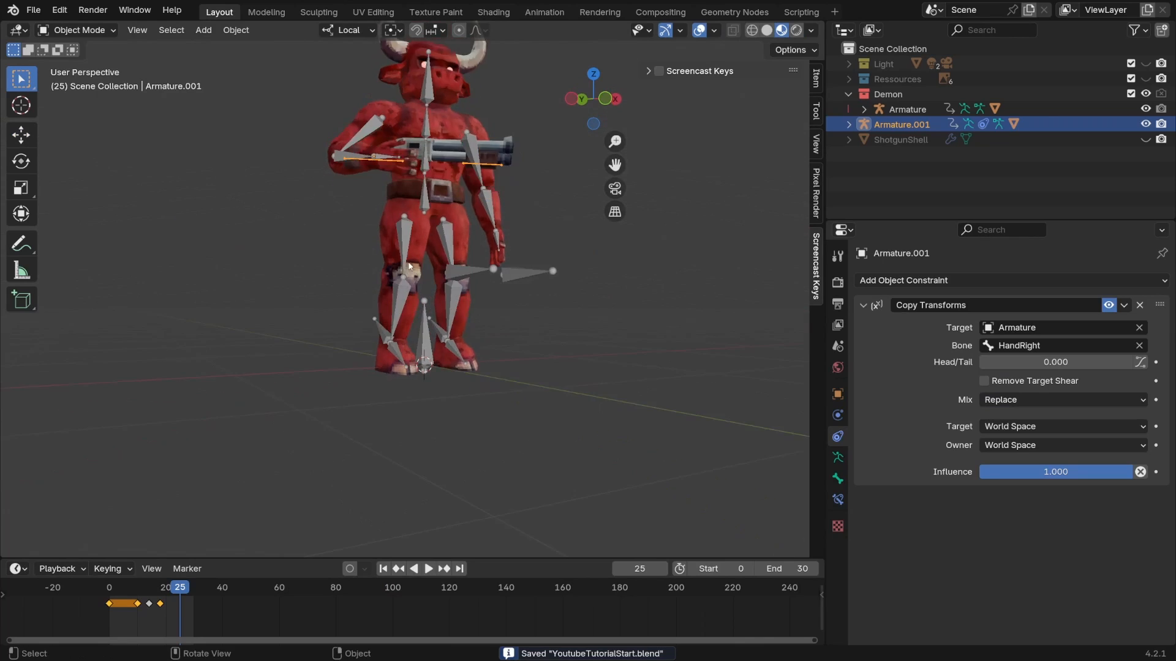
scroll(370, 156, up, 5)
middle_drag(370, 156, 395, 245)
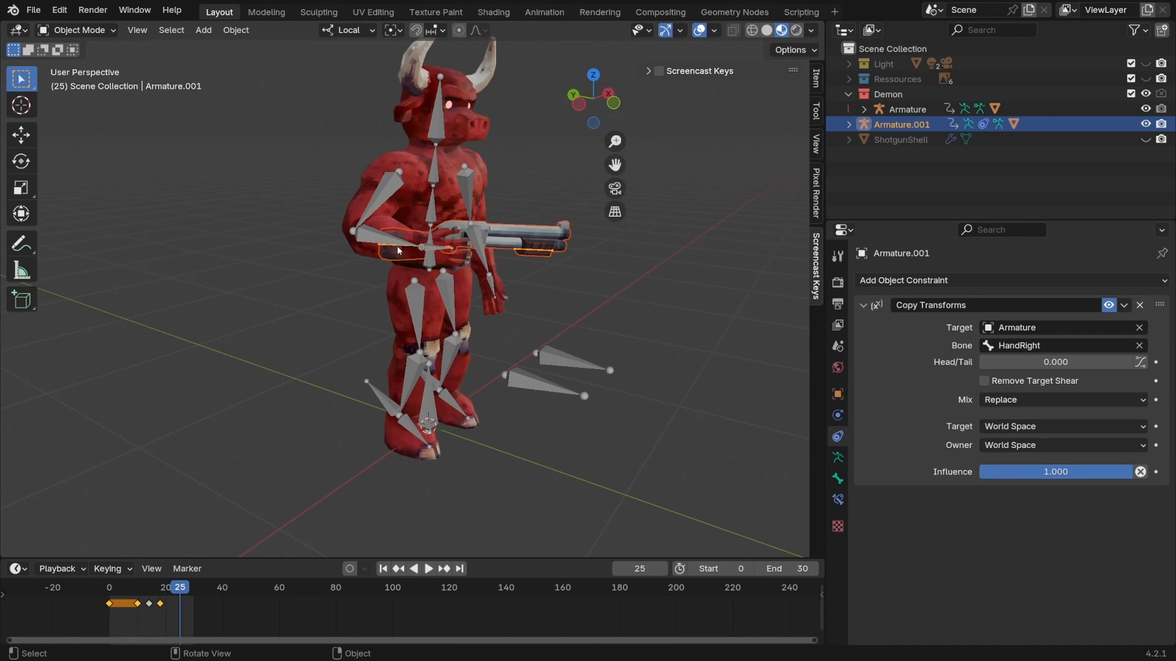
click(394, 245)
click(395, 245)
click(421, 255)
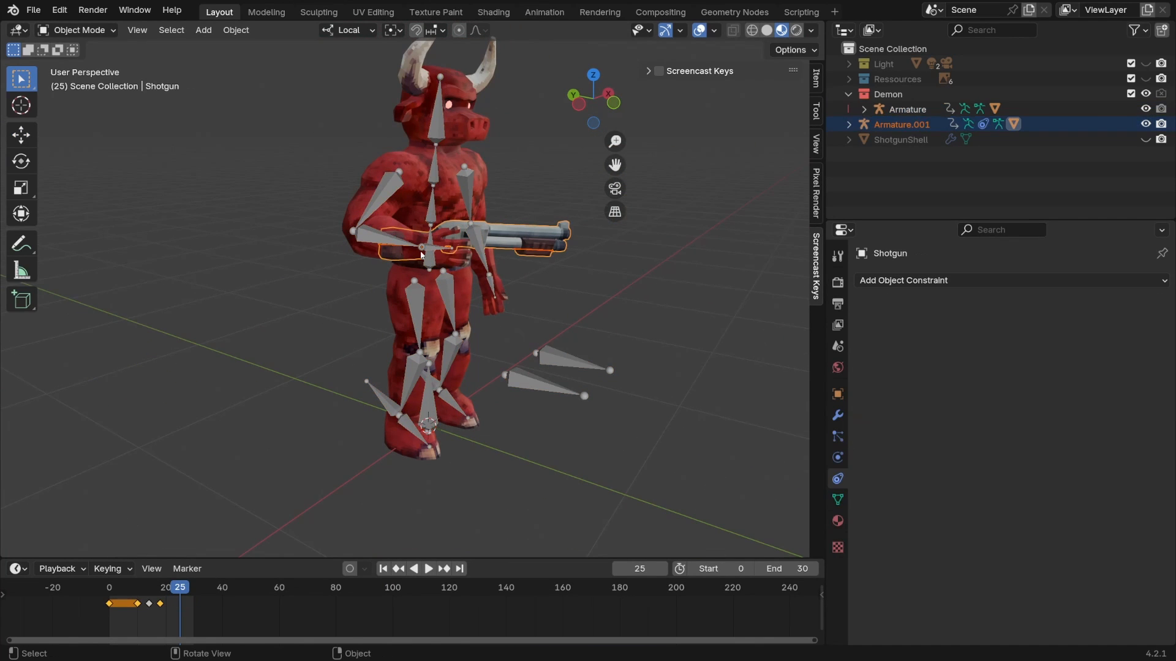
click(838, 415)
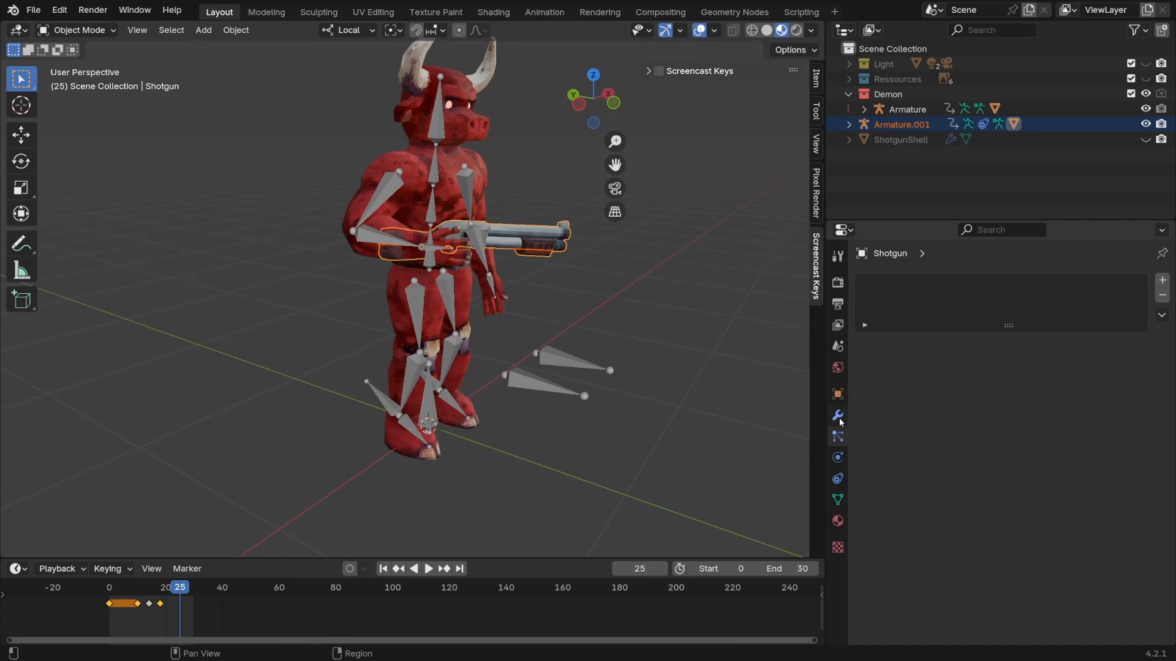
click(838, 479)
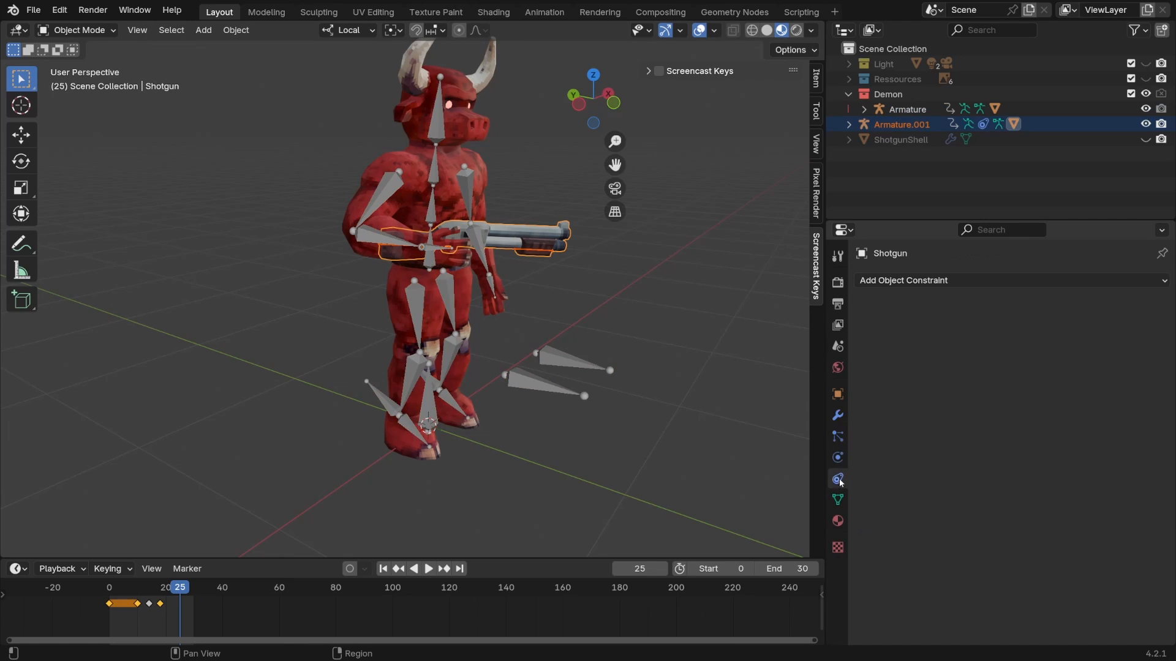
click(838, 458)
click(838, 415)
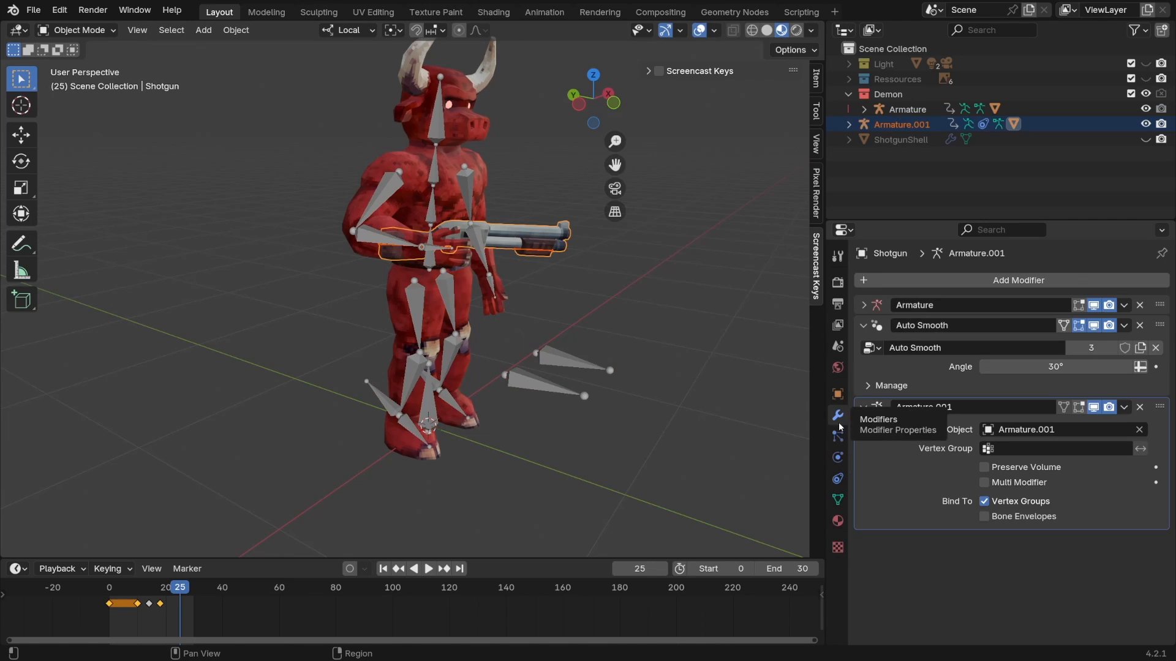
Select the shotgun's armature and disable its Copy Transforms constraint to the HandRight bone
click(513, 242)
scroll(1040, 393, down, 4)
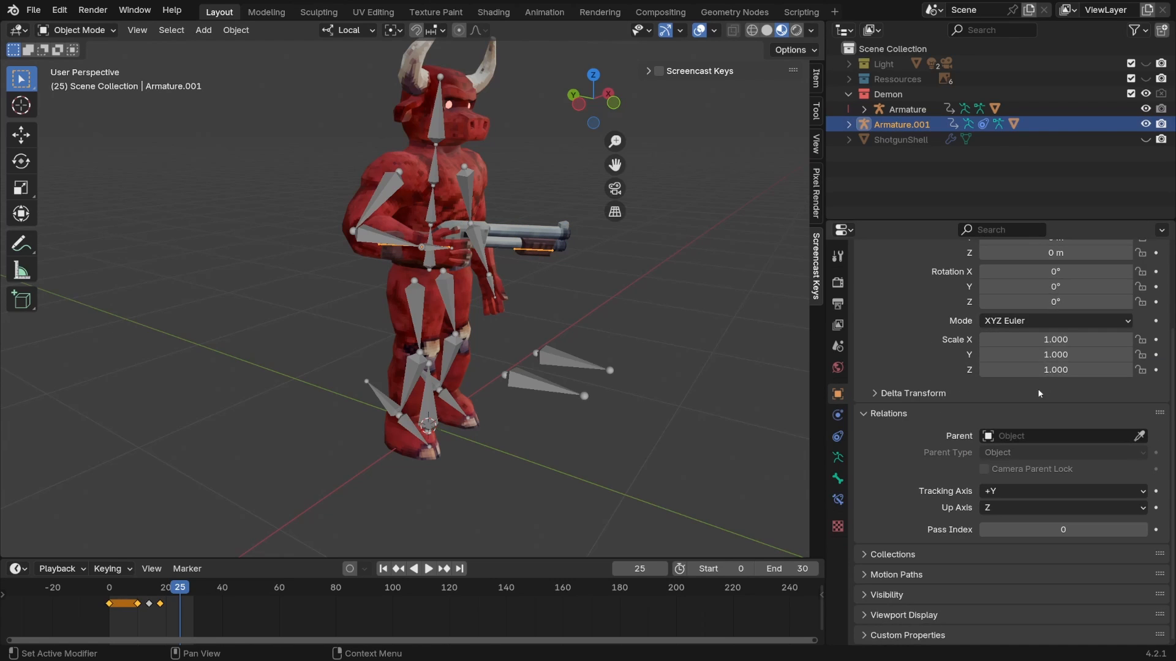
scroll(1039, 393, up, 4)
click(837, 436)
click(1109, 305)
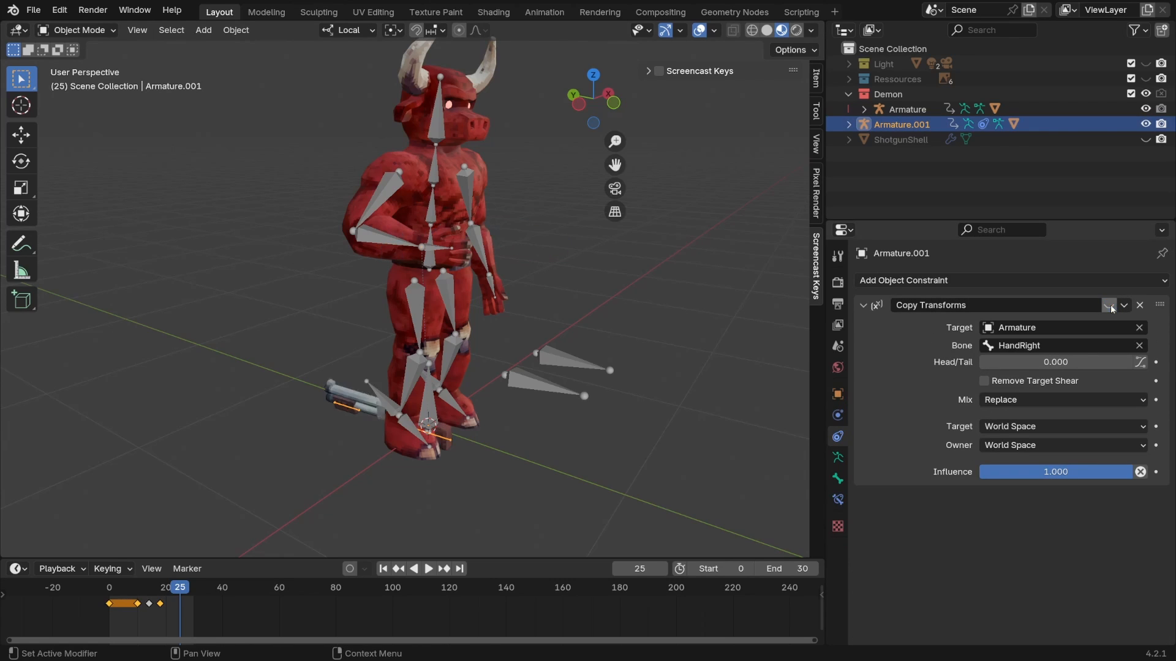
Select the shotgun mesh together with its armature and export them as glTF Binary to Shotgun.glb in the BlenderTutorial folder
middle_drag(402, 325, 399, 433)
click(399, 434)
shift+click(369, 434)
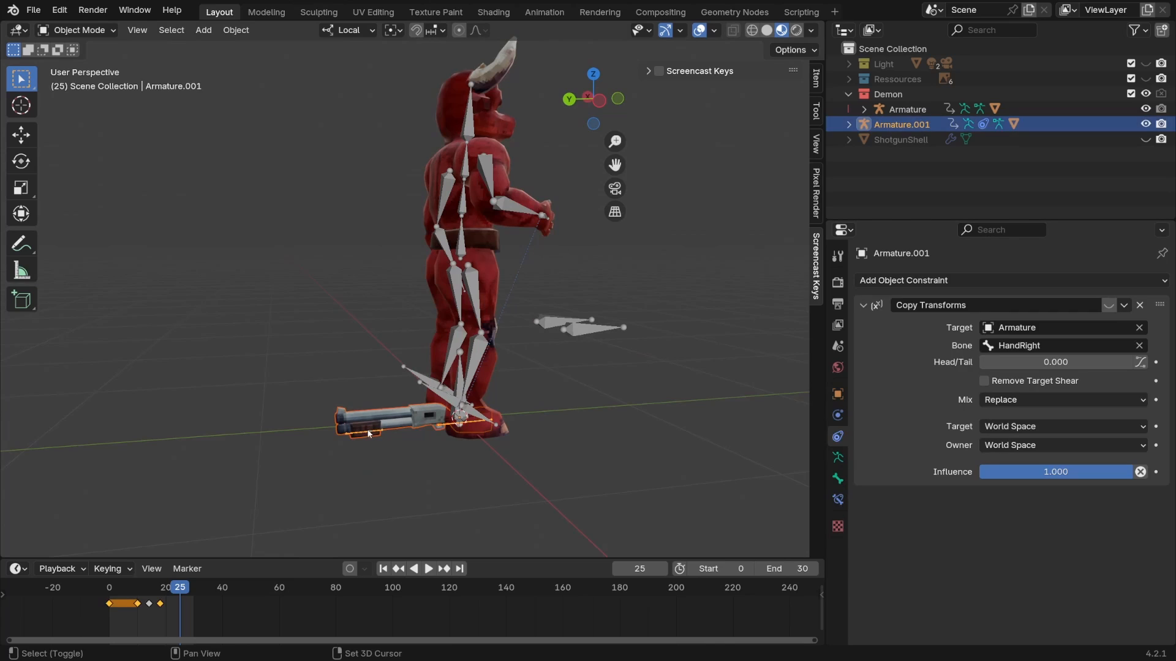
click(33, 10)
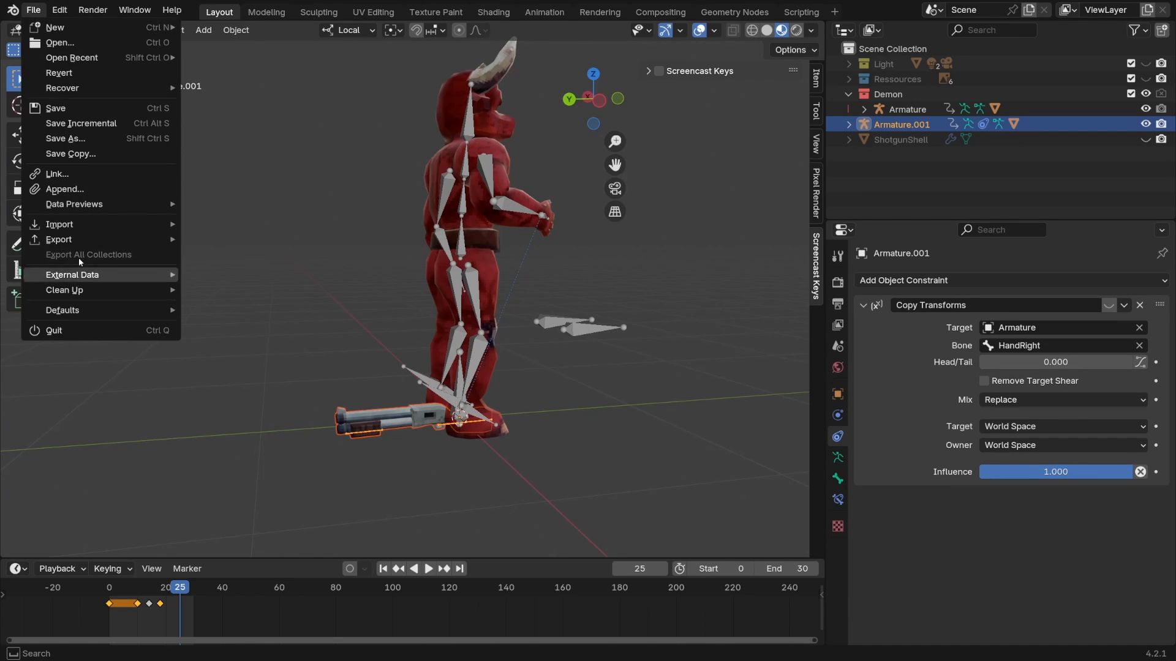
mouse_move(80, 245)
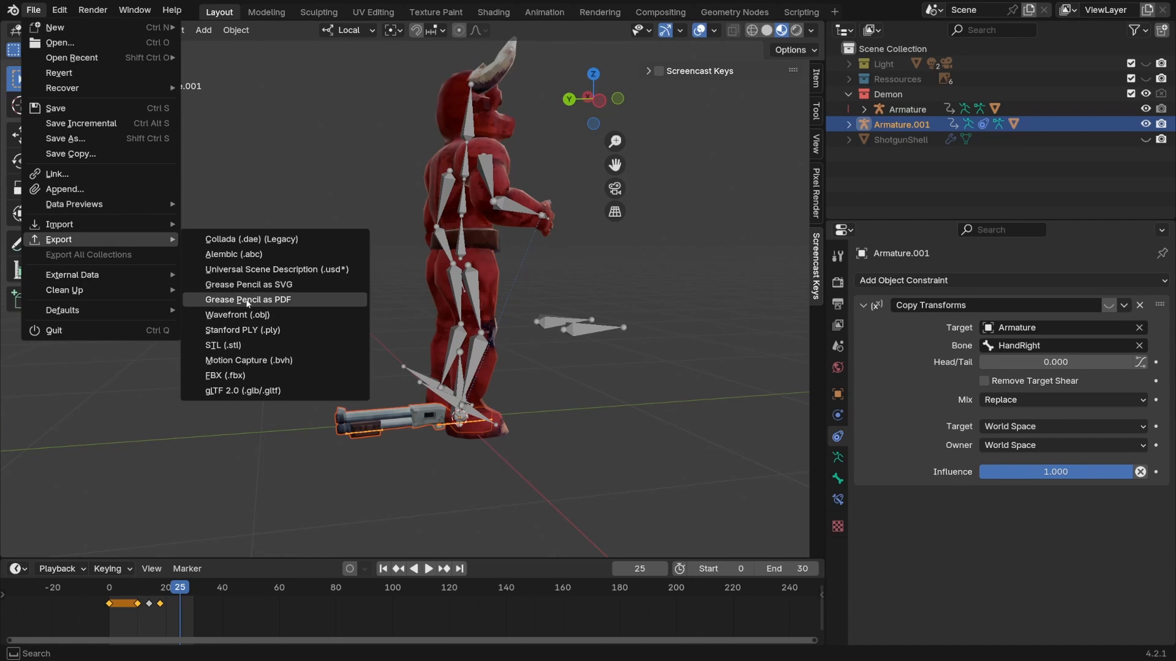
click(245, 390)
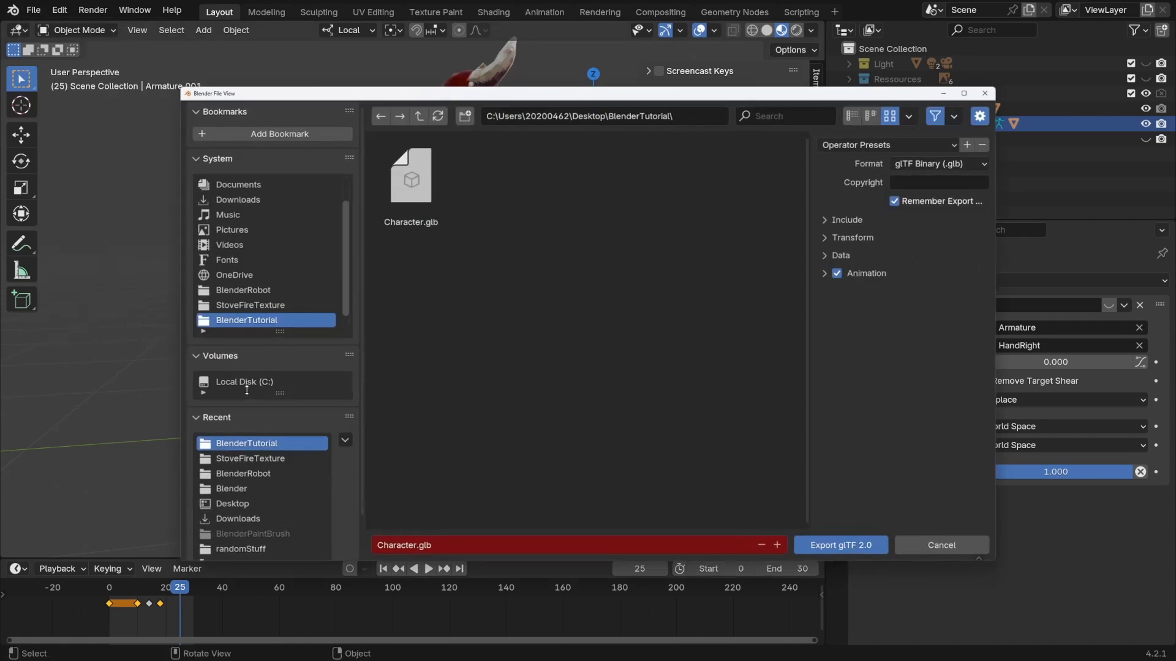
drag(417, 546, 338, 547)
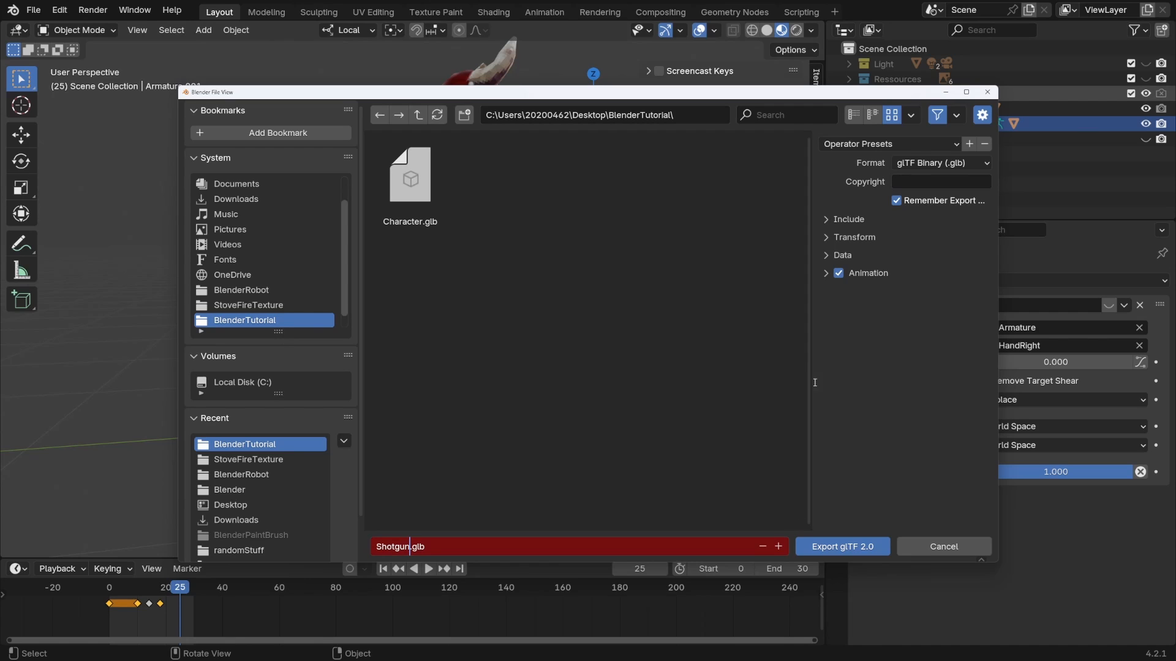
click(849, 549)
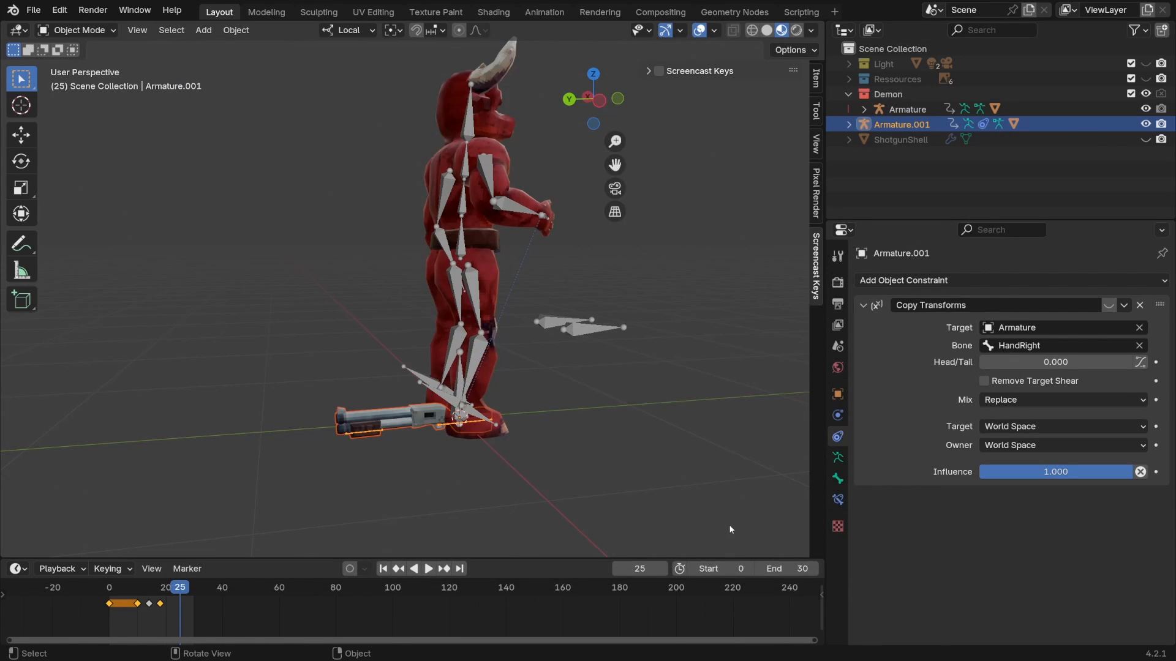
Select the demon with its armature, export it as glTF over the existing Character.glb, and save the Blender file
middle_drag(558, 437, 299, 106)
click(447, 184)
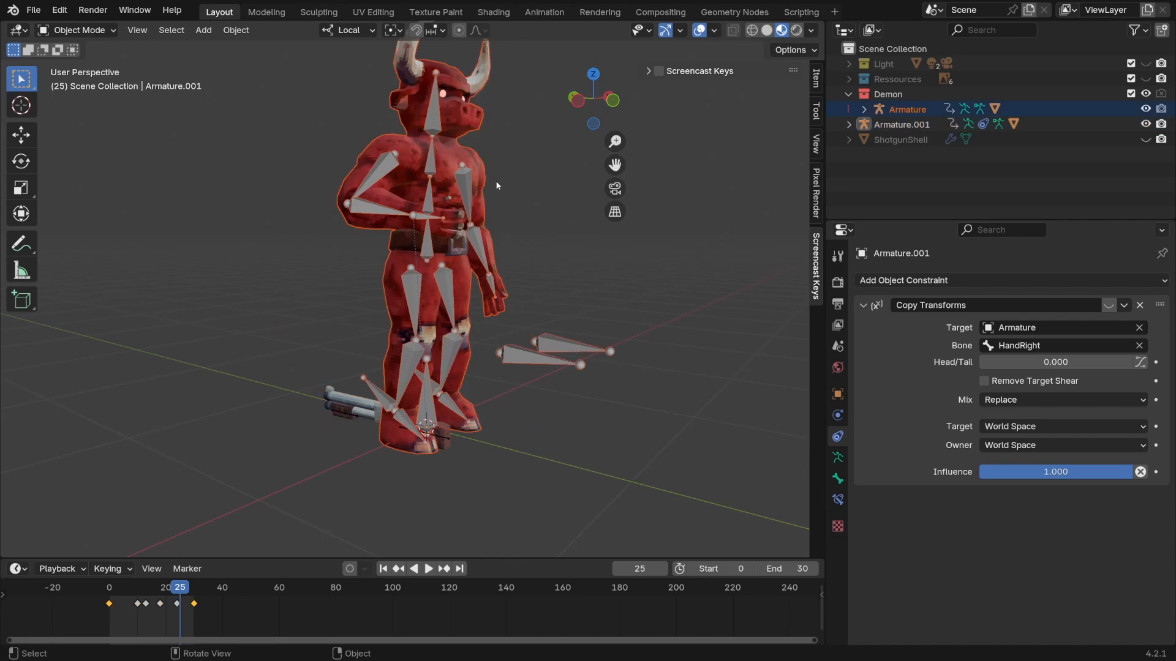
middle_drag(447, 184, 462, 182)
click(33, 10)
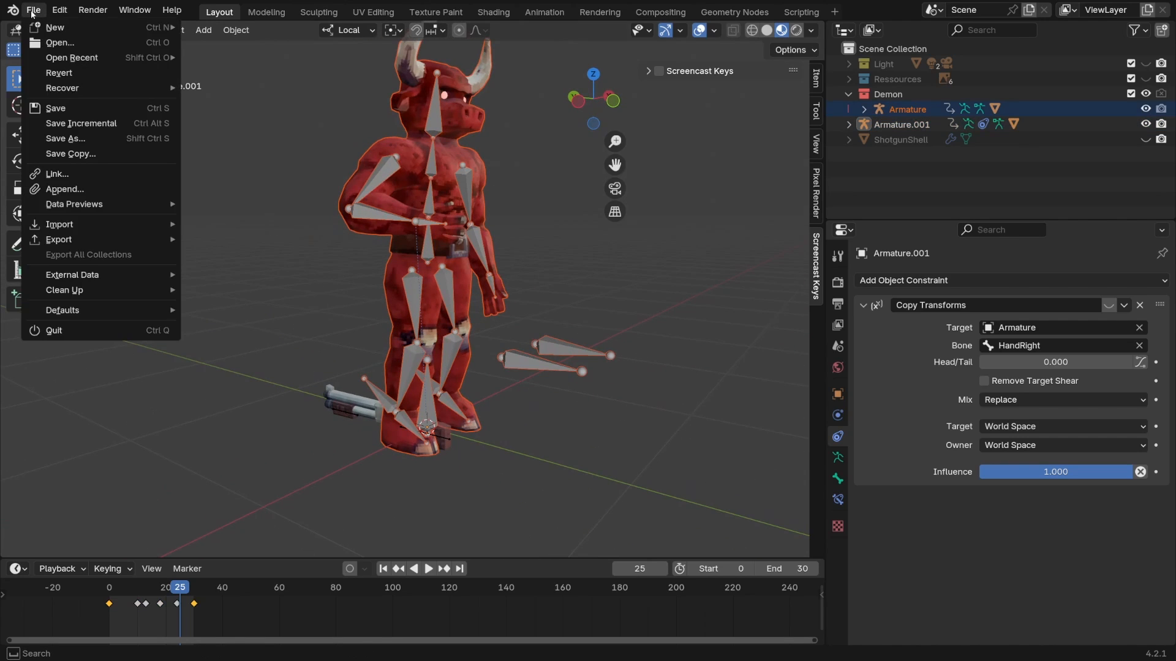
mouse_move(68, 240)
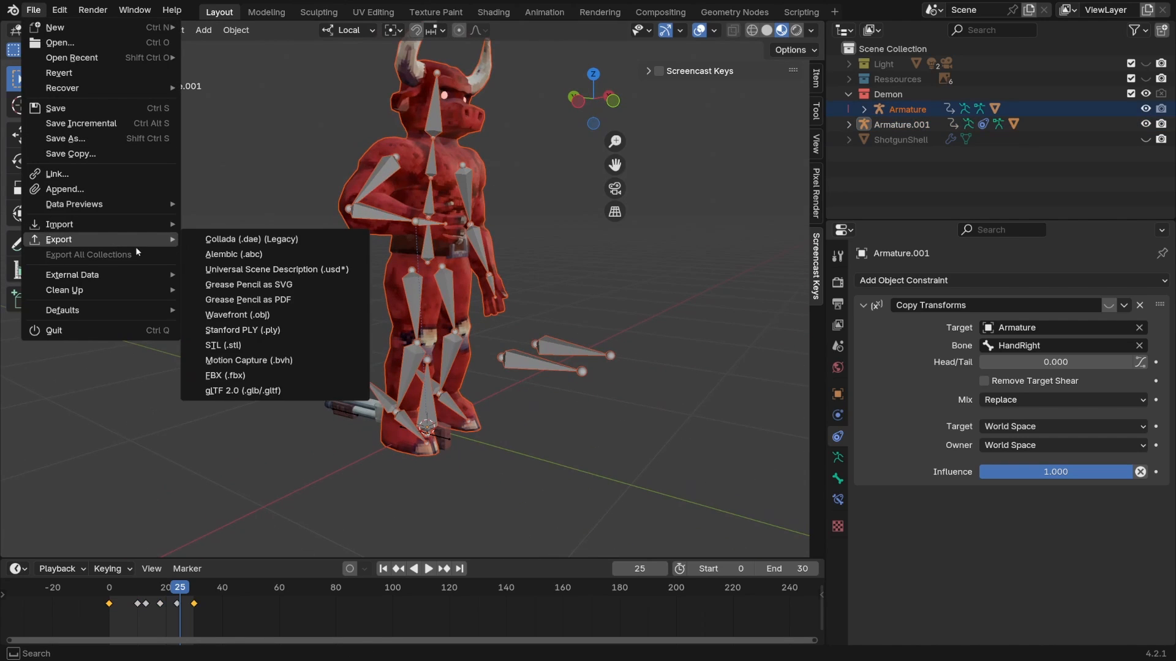
click(278, 395)
click(411, 184)
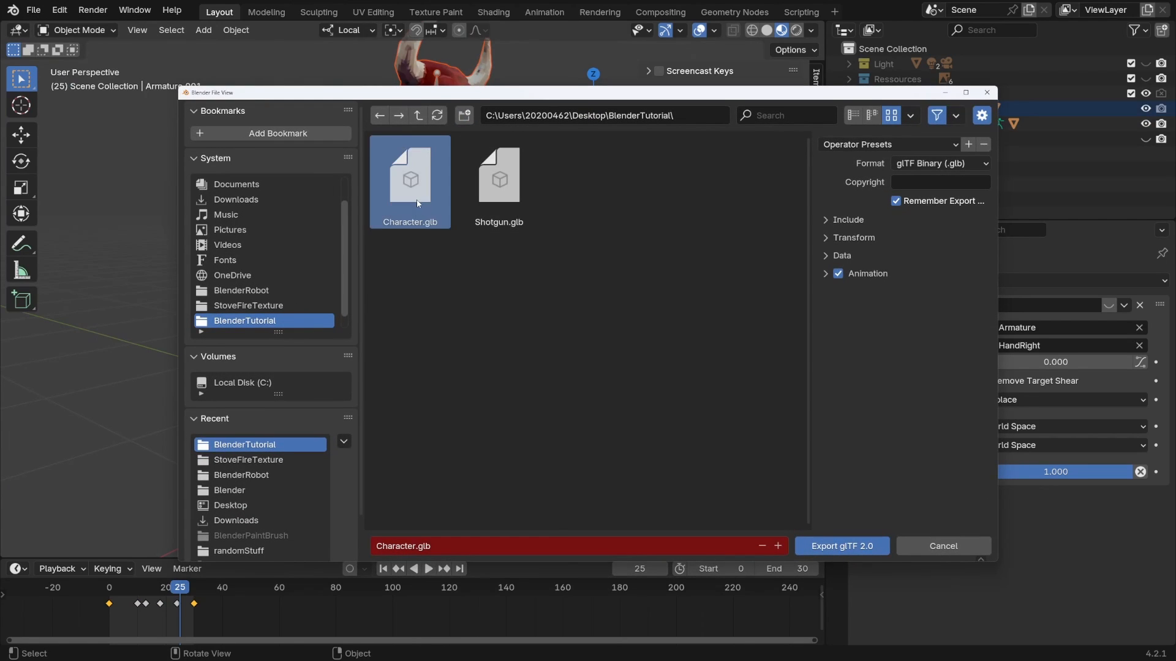
click(842, 547)
scroll(501, 446, down, 3)
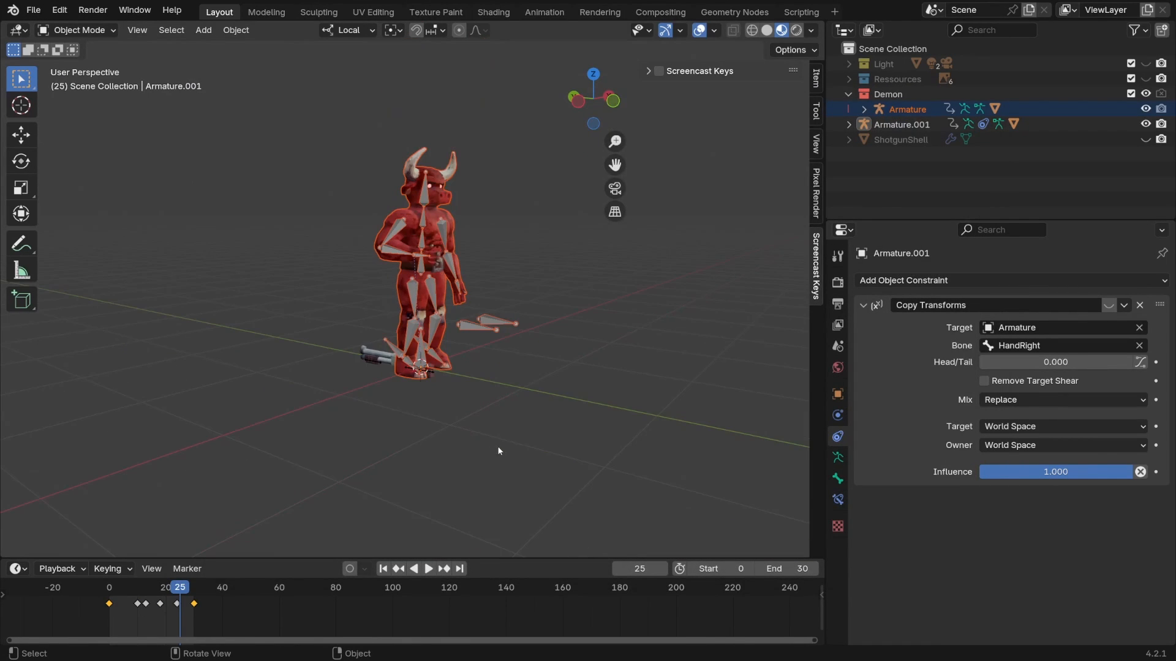
middle_drag(498, 445, 494, 442)
key(ctrl+s)
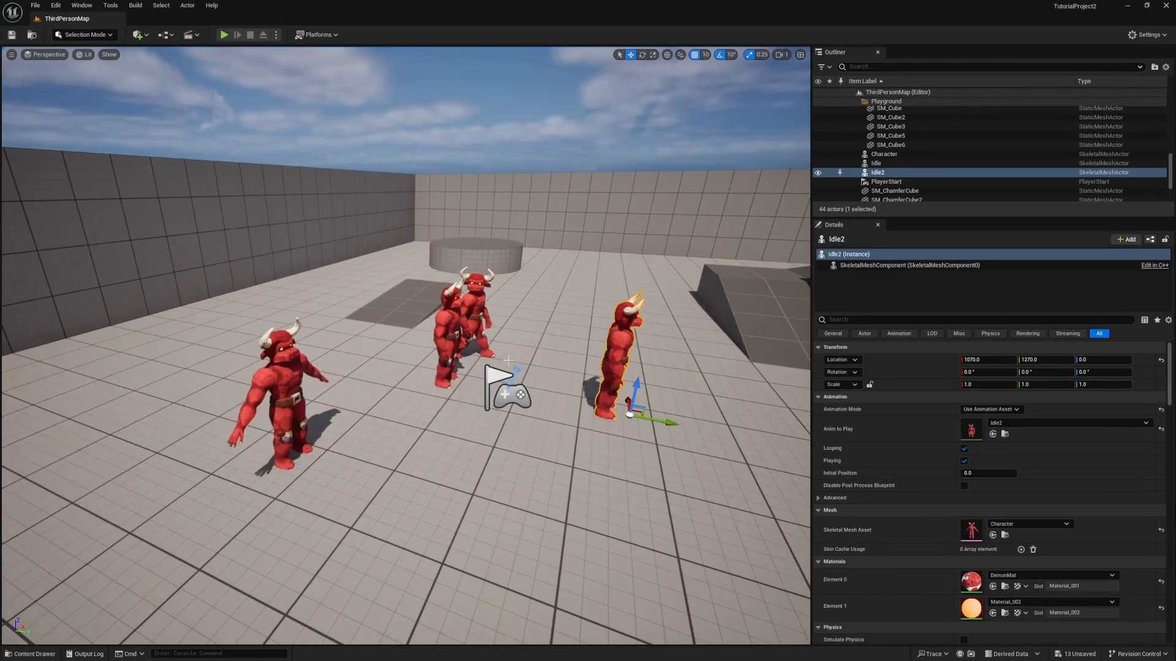
Switch to Unreal Engine and reimport Character.glb into the Demon folder with the default pipeline settings, overriding the existing Character_Skeleton
right_drag(508, 360, 508, 361)
click(30, 654)
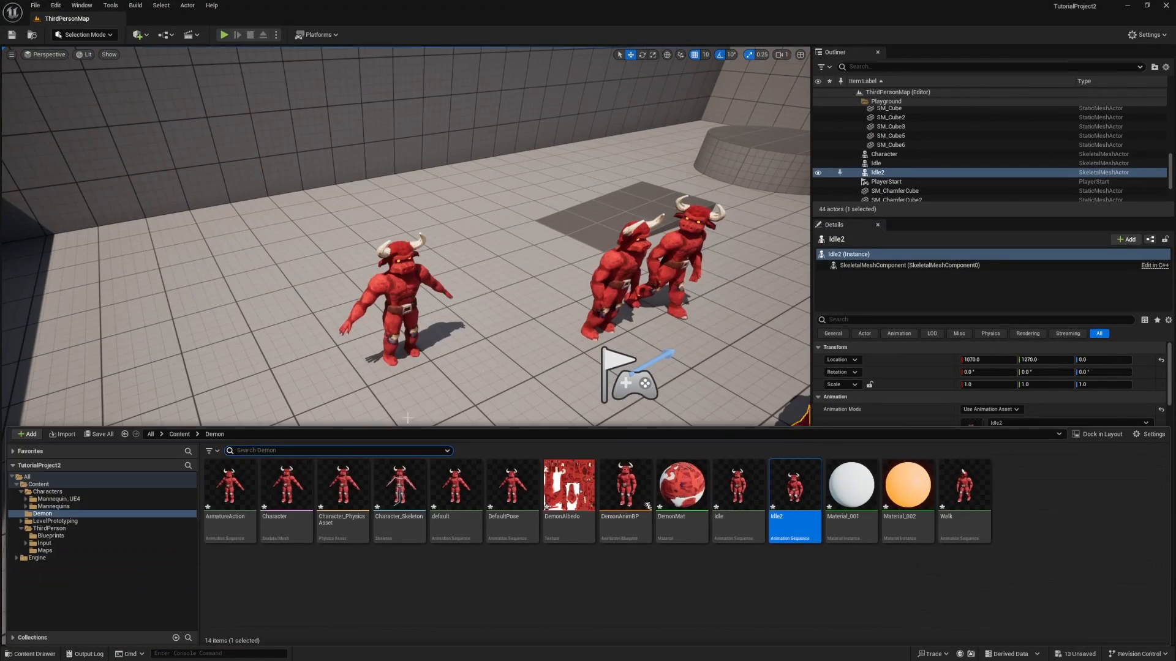
right_click(260, 606)
mouse_move(286, 419)
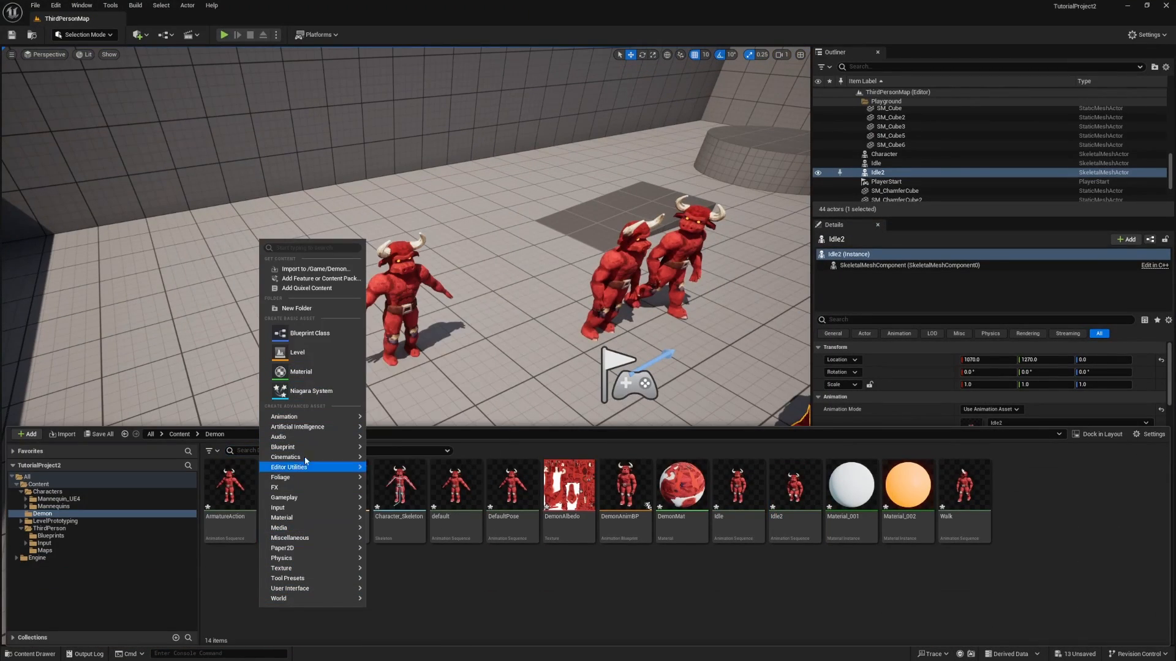
click(315, 269)
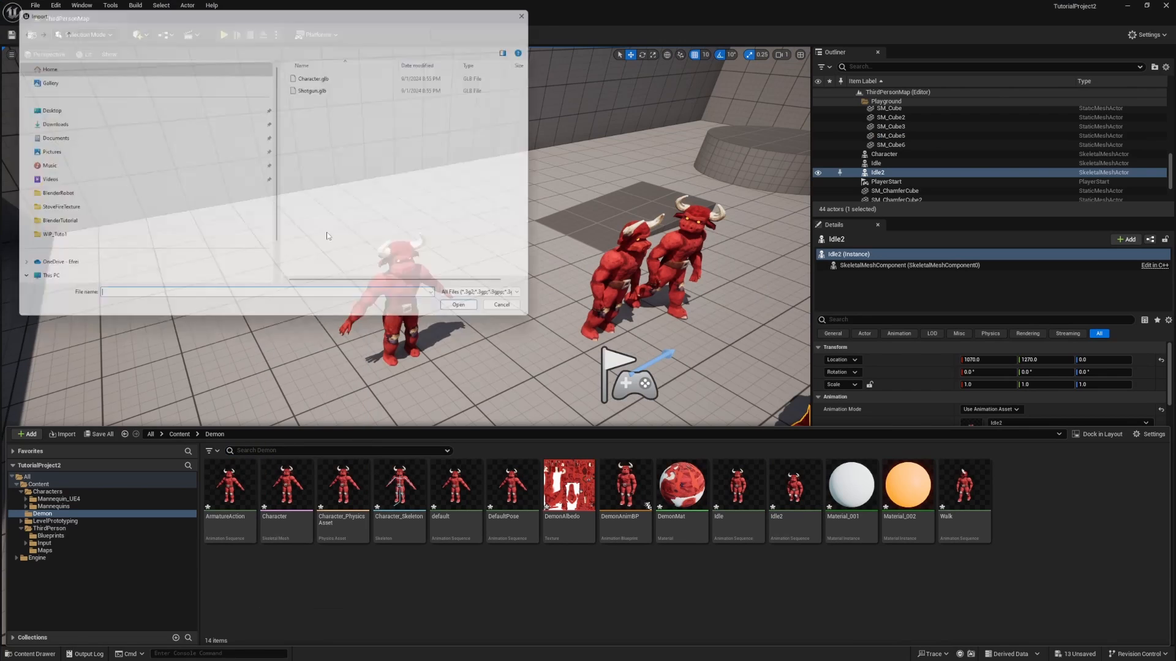
click(318, 74)
click(482, 319)
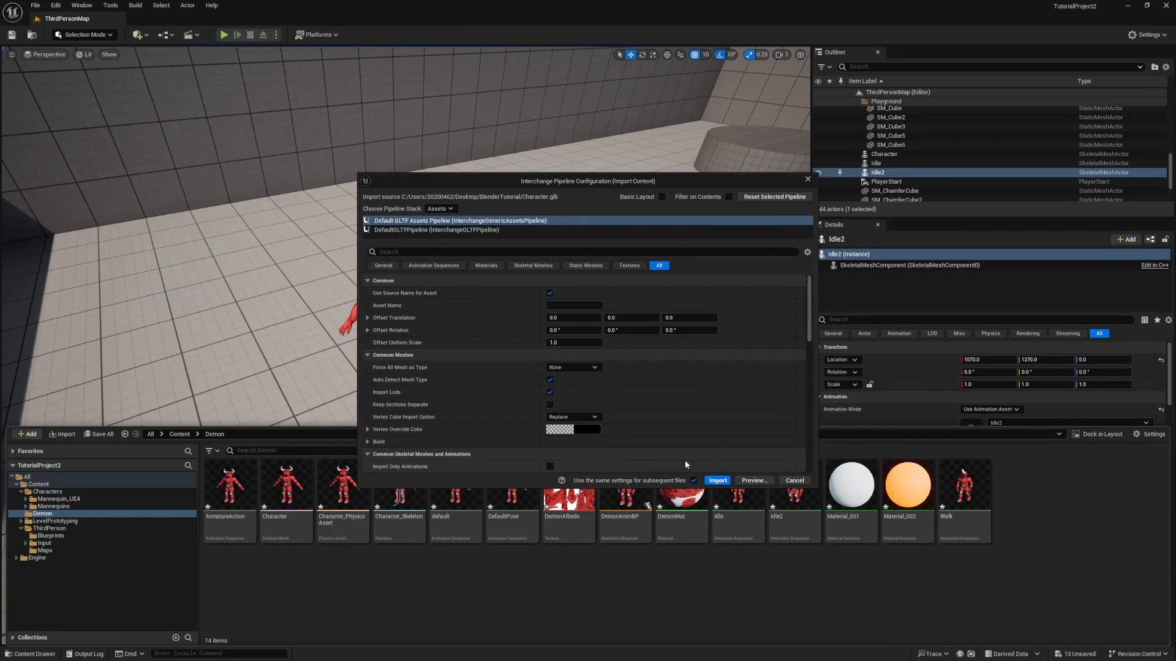
click(718, 481)
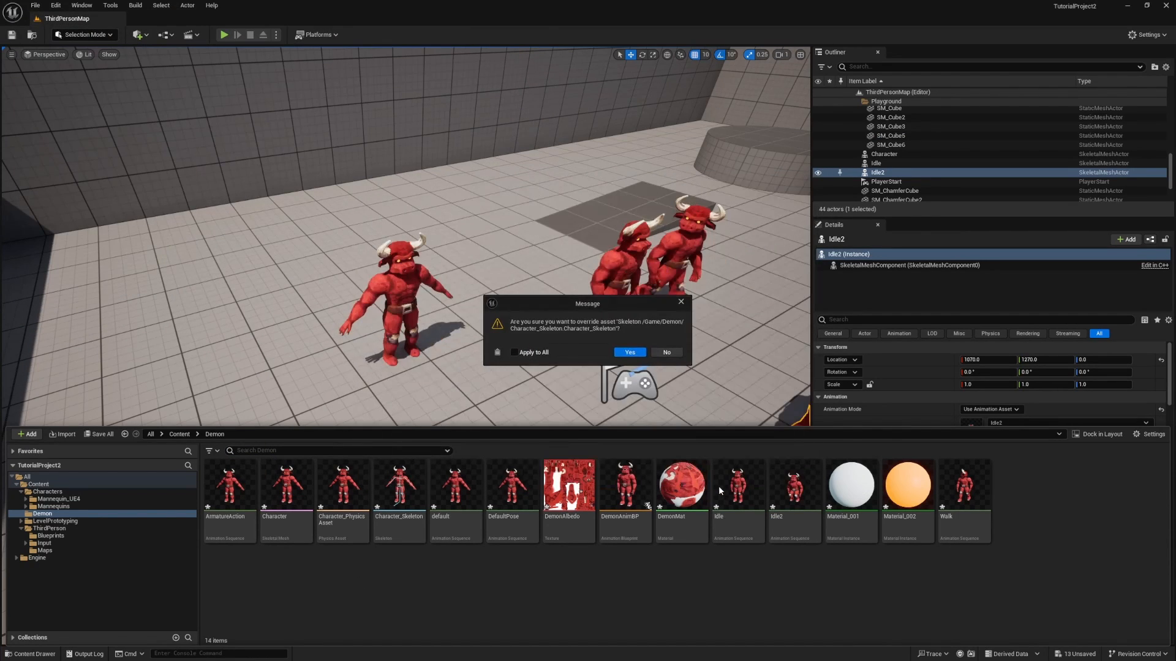
click(629, 352)
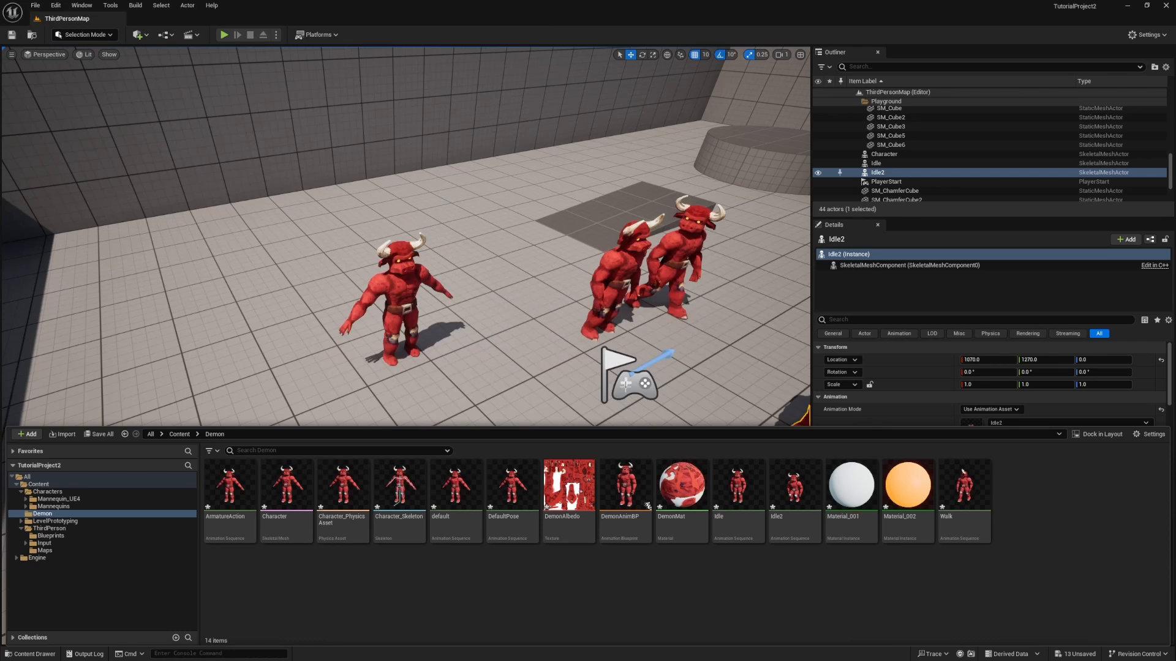
Create a new folder named Weapon in the project's Content folder
scroll(265, 413, down, 5)
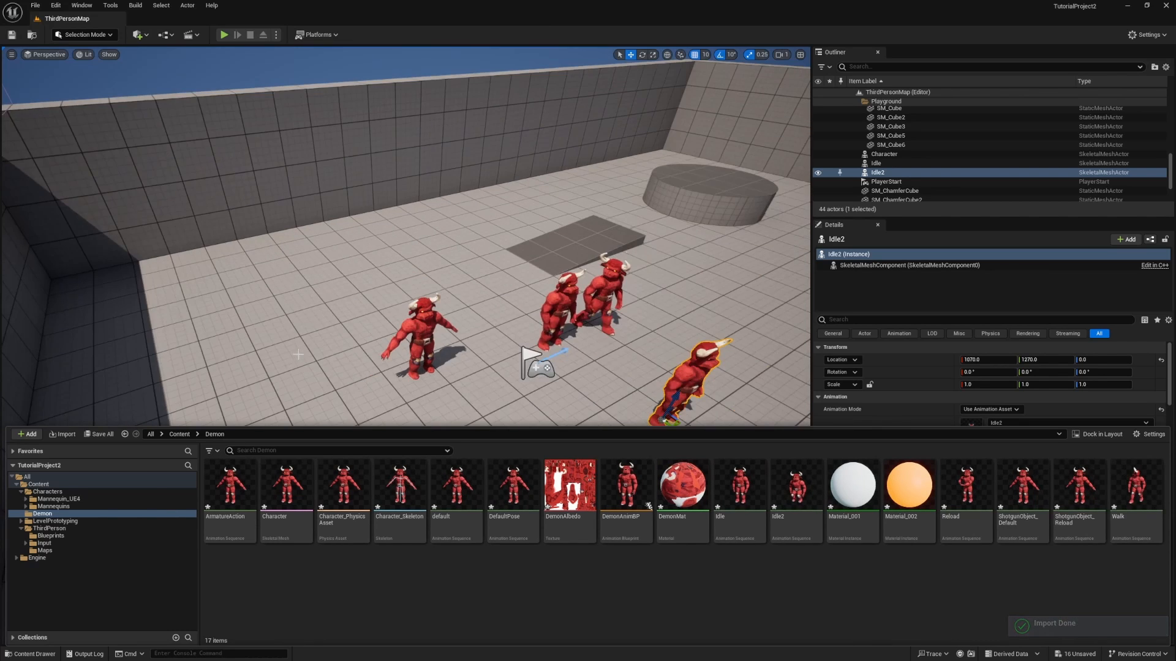
right_drag(264, 413, 312, 413)
key(ctrl+space)
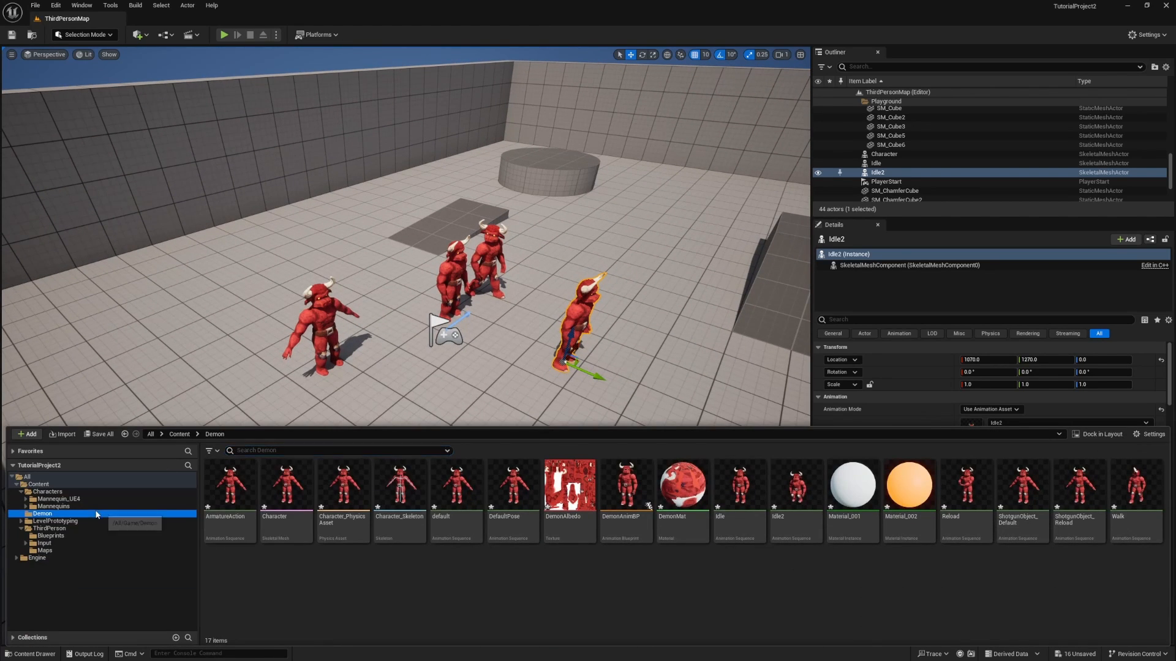
click(74, 485)
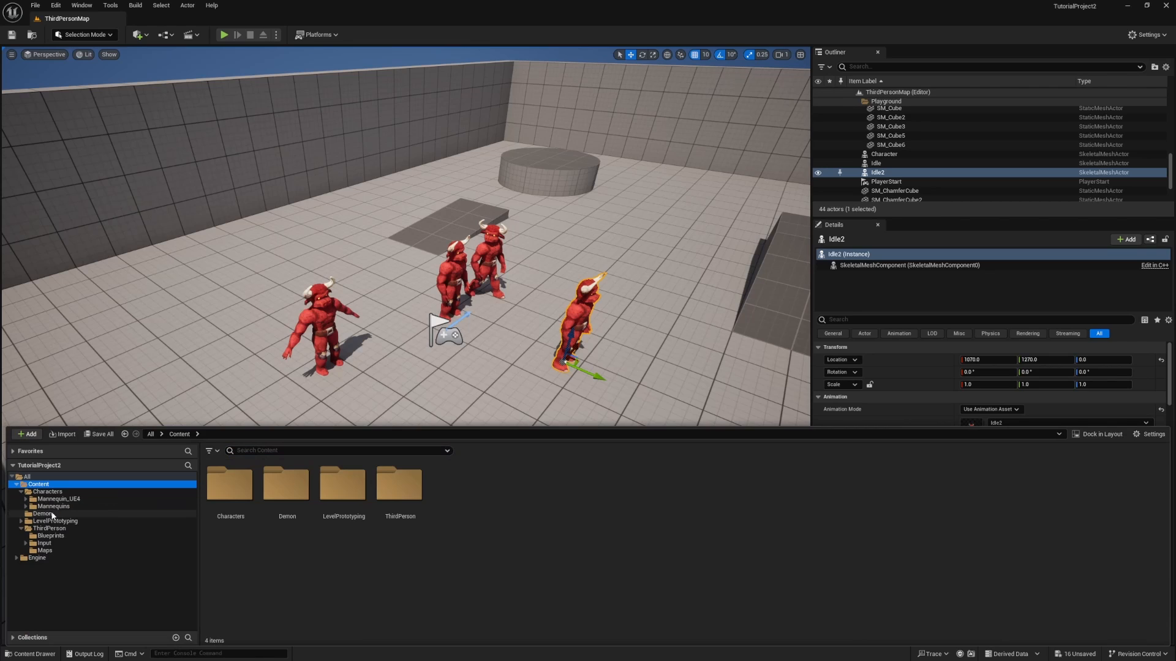
right_click(486, 496)
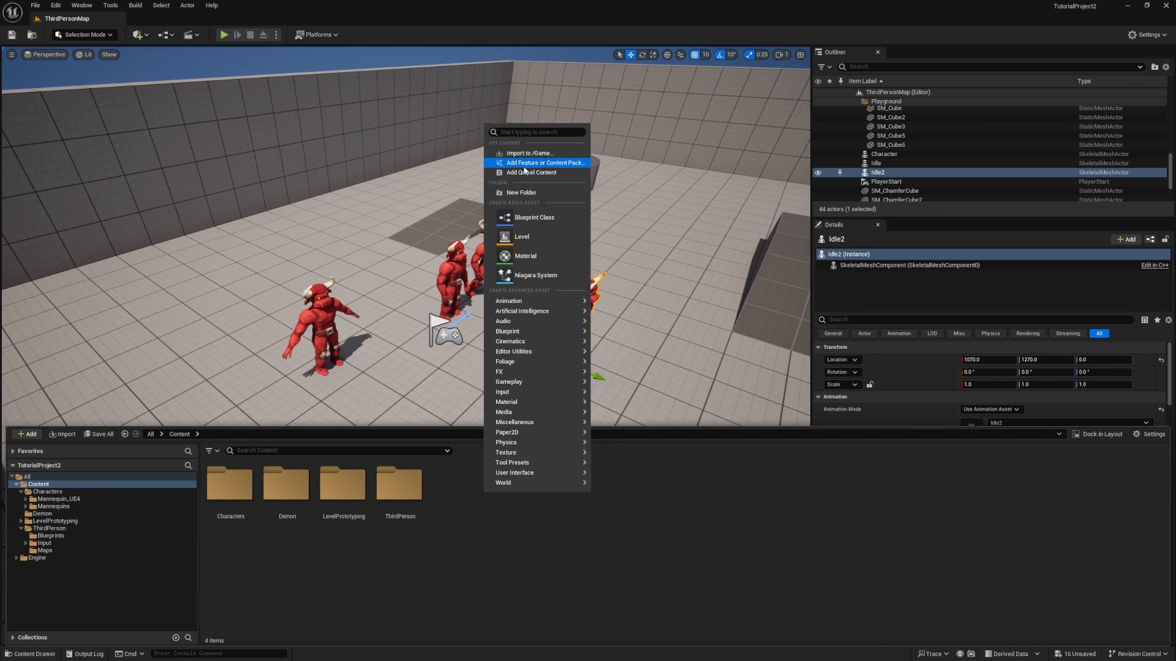
click(521, 193)
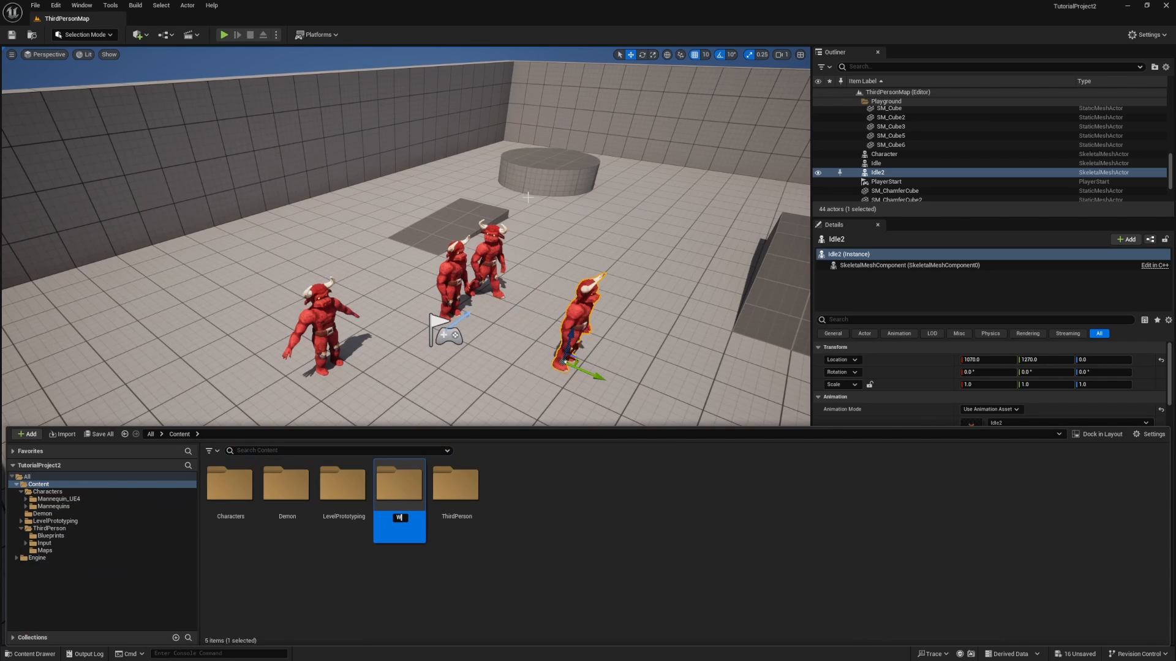
text(Weapon)
key(Return)
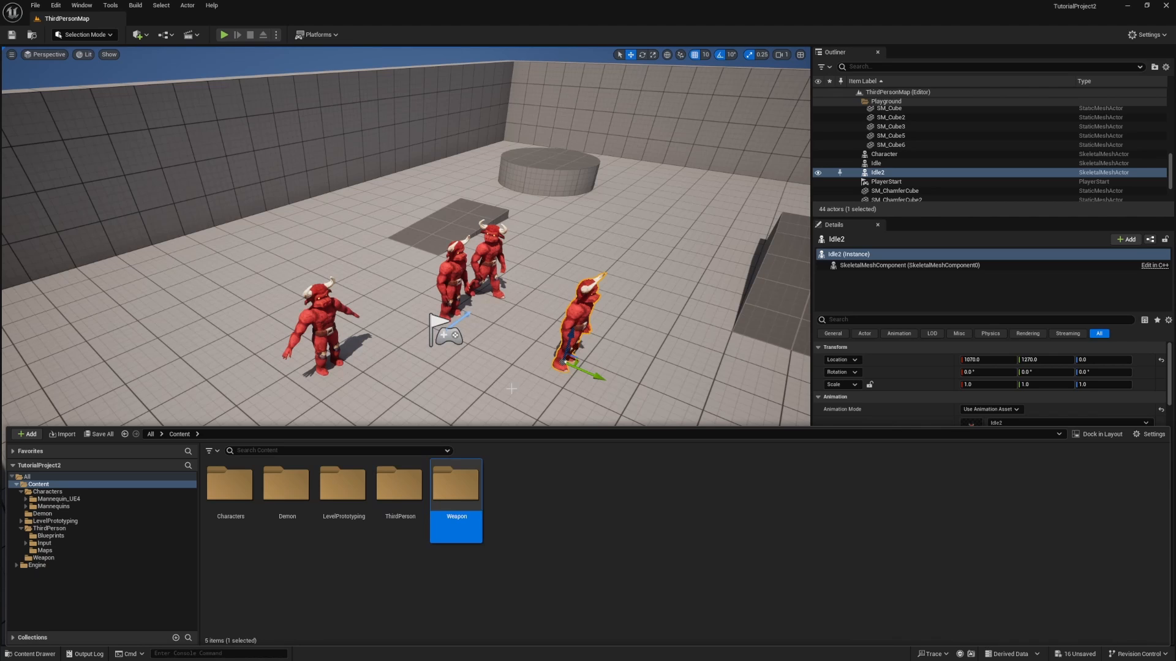
Import Shotgun.glb into the Weapon folder with the Default GLTF Assets Pipeline, including its textures
double_click(469, 482)
right_click(399, 489)
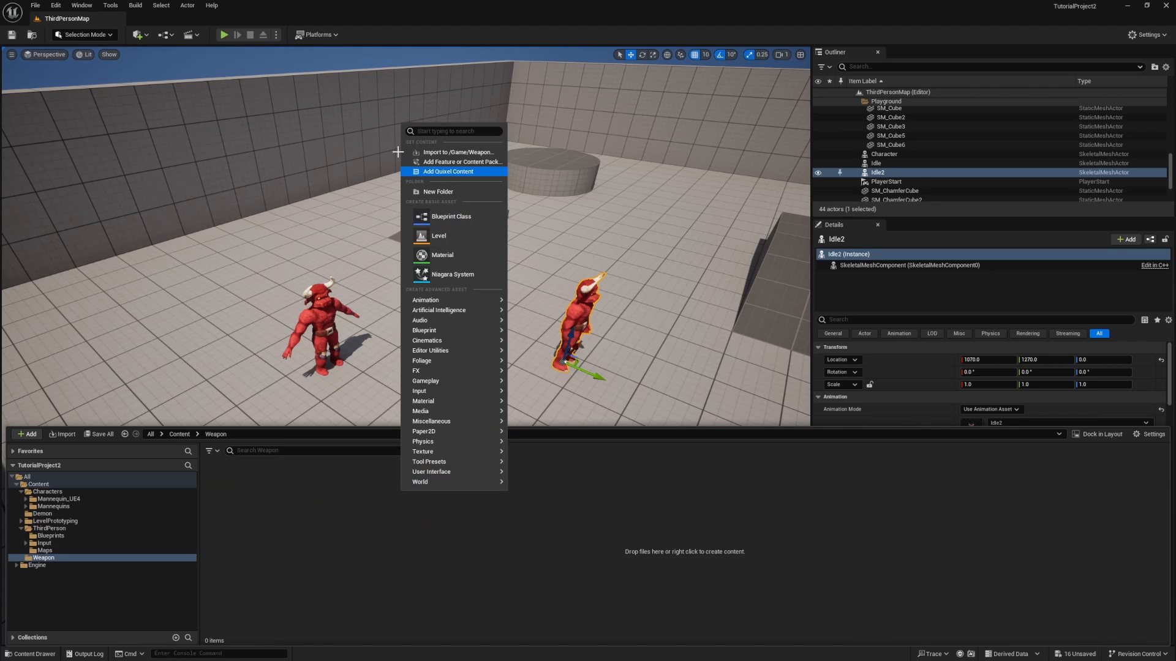
click(440, 152)
click(303, 88)
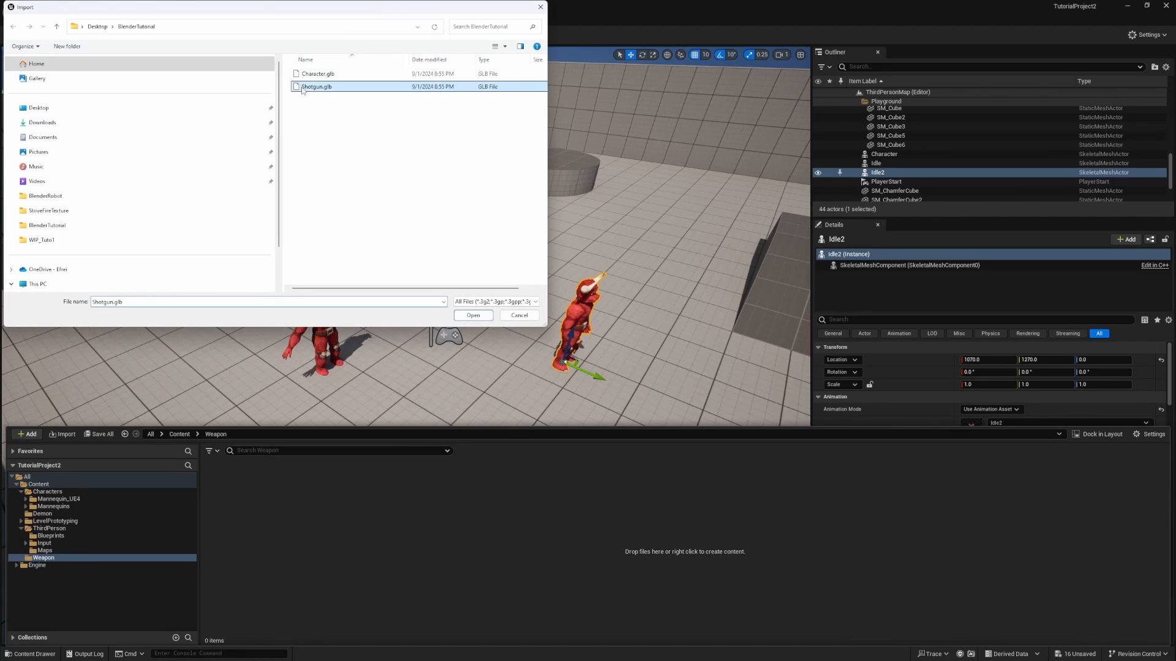
key(Return)
scroll(530, 392, down, 8)
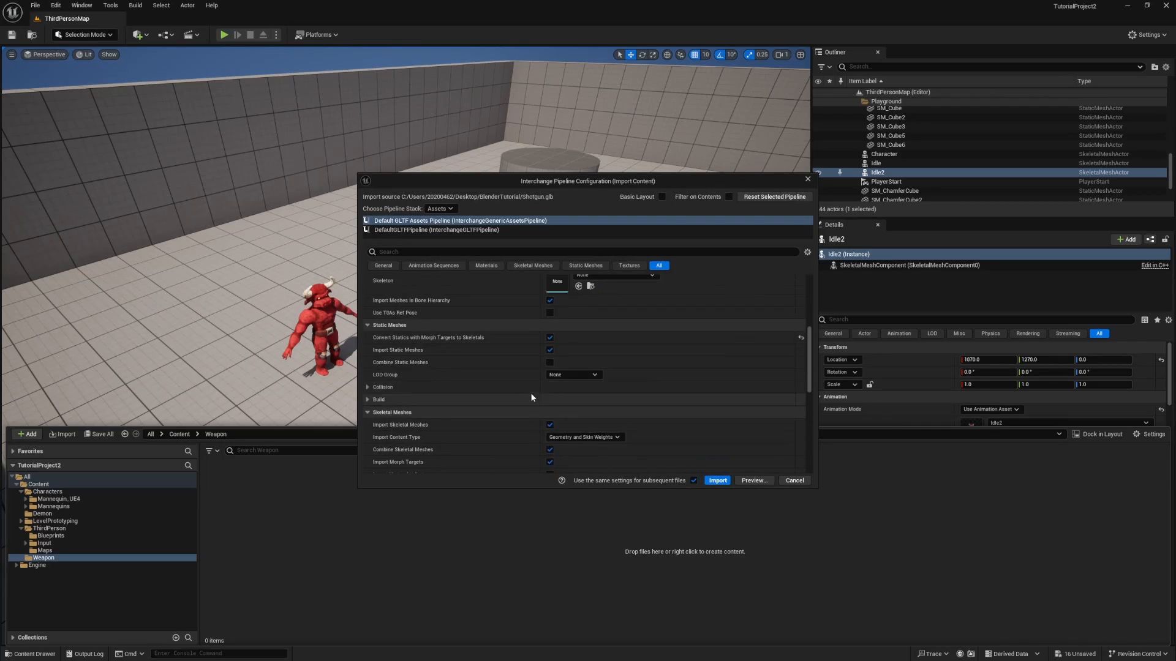
scroll(545, 428, down, 5)
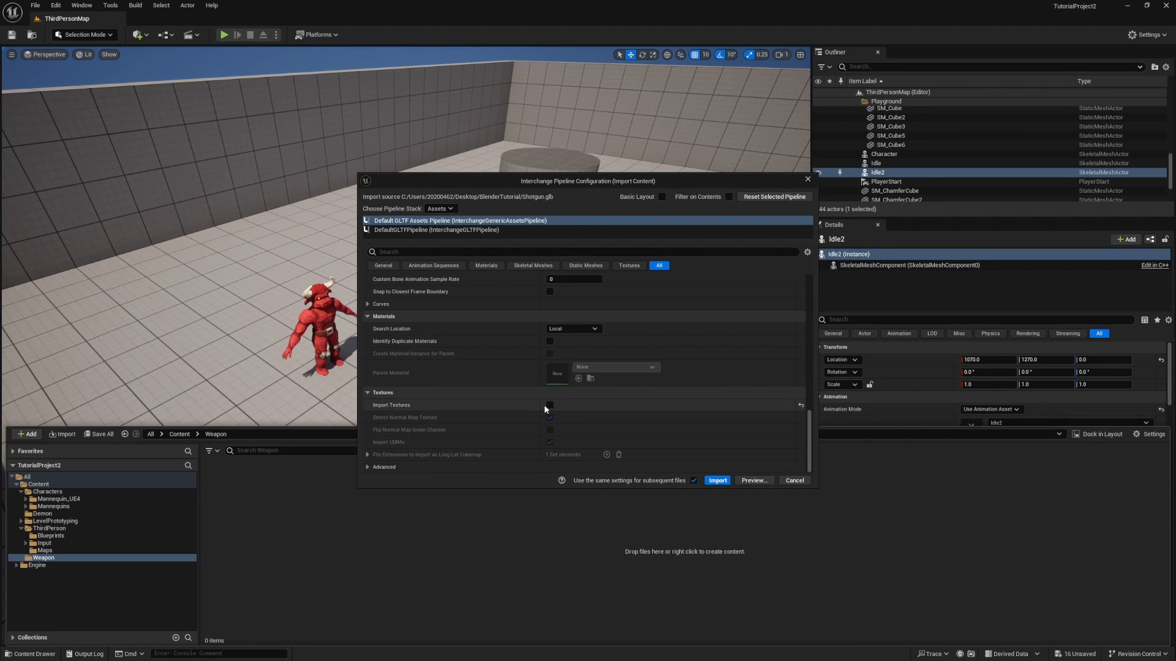
click(718, 480)
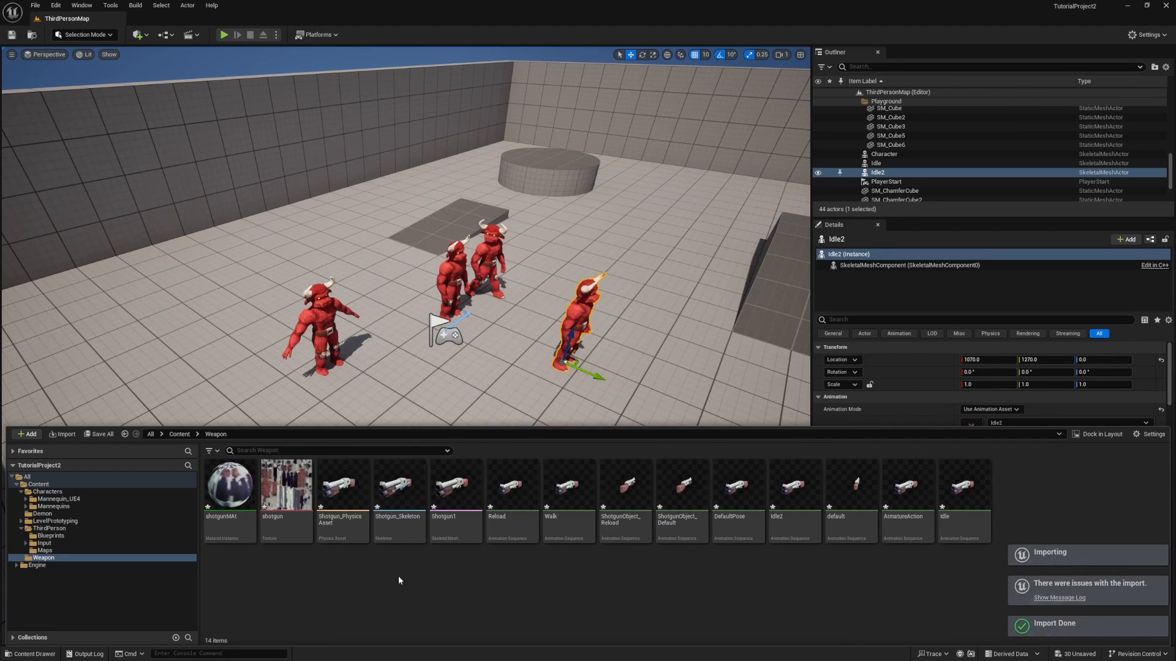
Open the BP_ThirdPersonCharacter blueprint from ThirdPerson/Blueprints and clear the filter on its mesh details
right_drag(476, 423, 459, 398)
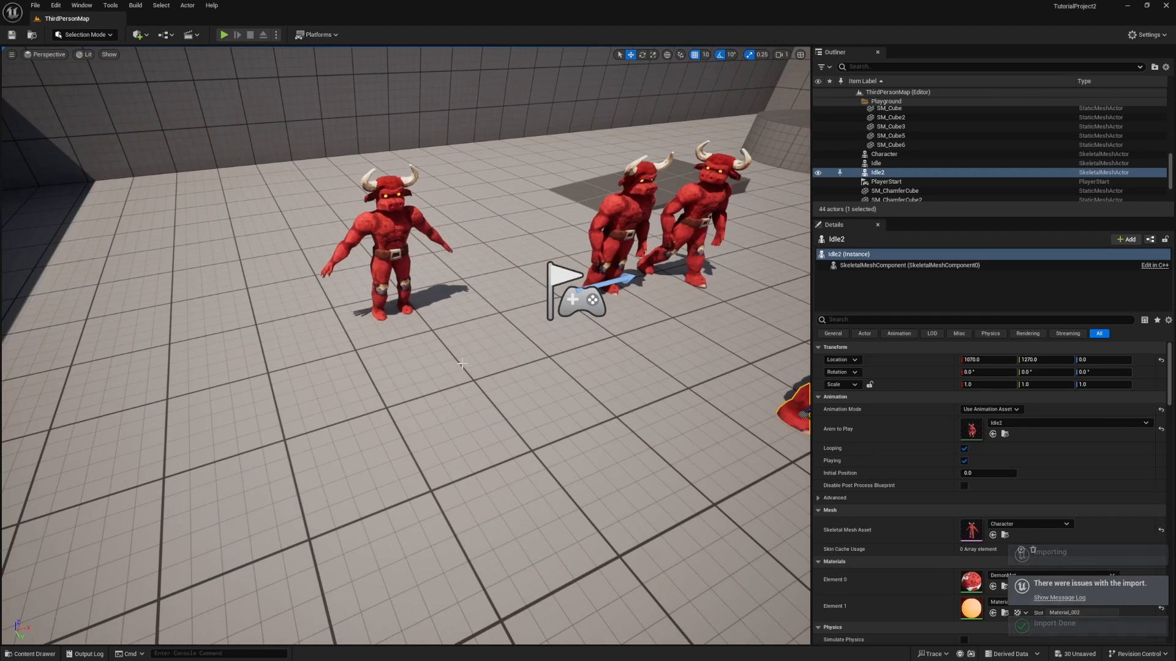
key(ctrl+space)
click(89, 507)
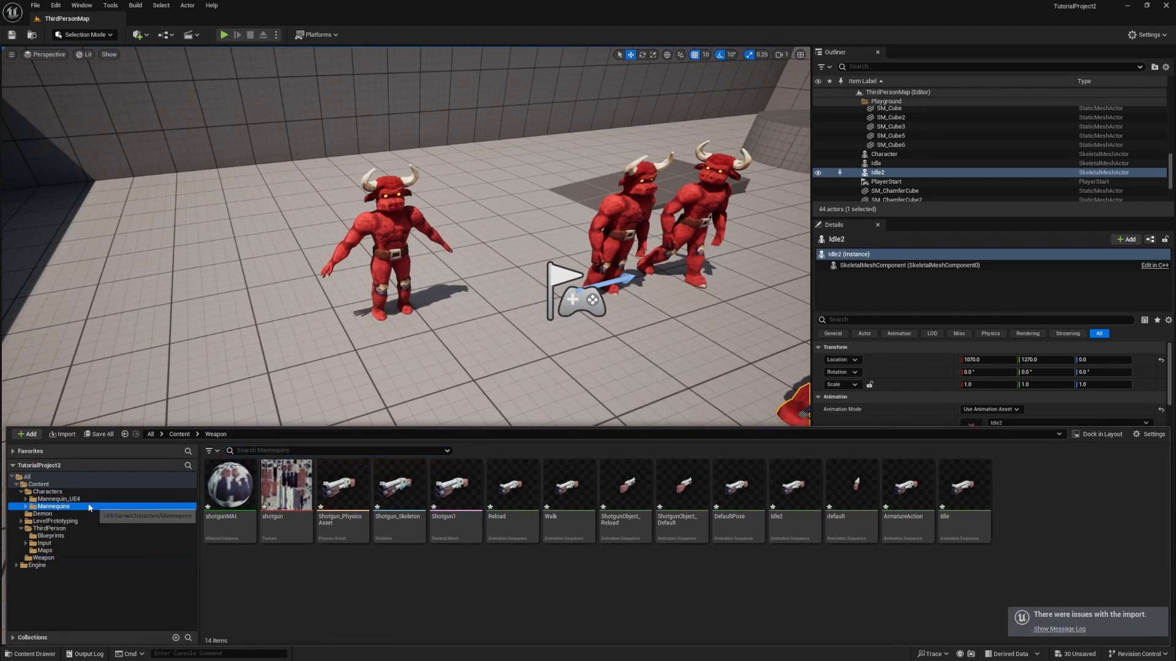
click(62, 550)
click(56, 535)
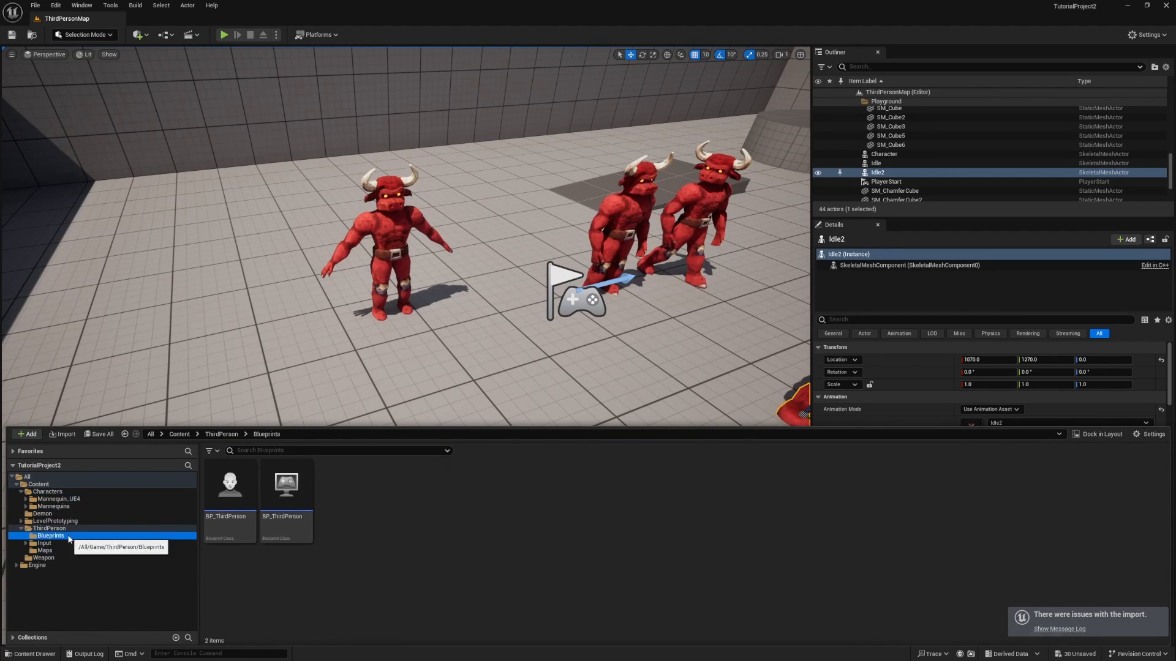
double_click(231, 512)
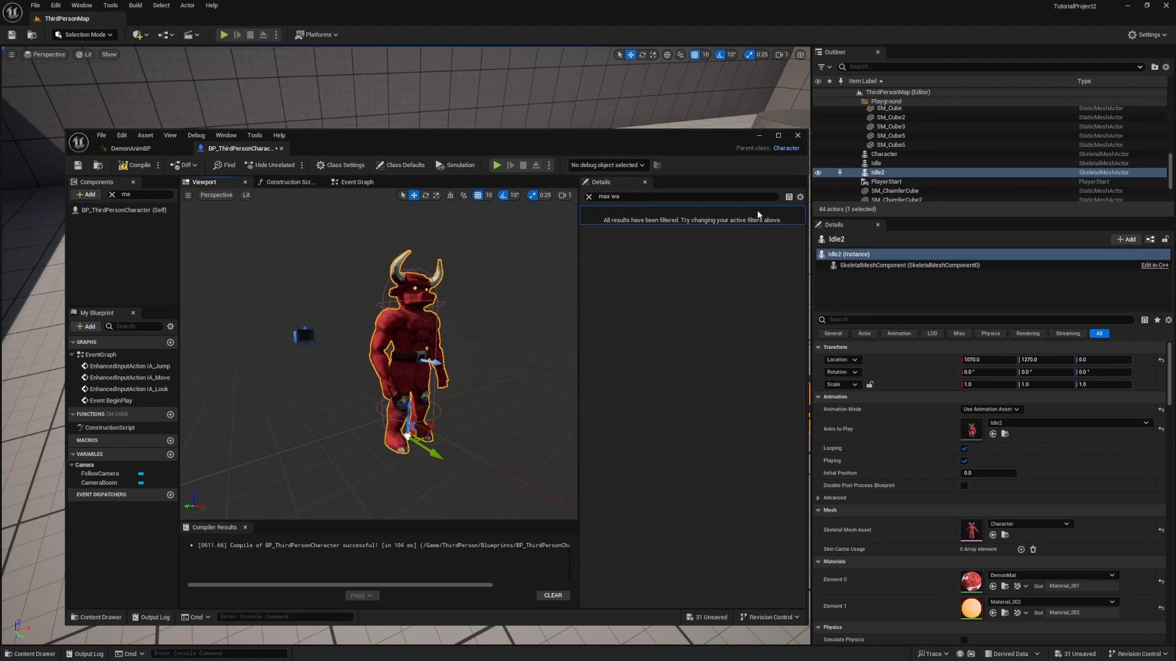
click(590, 197)
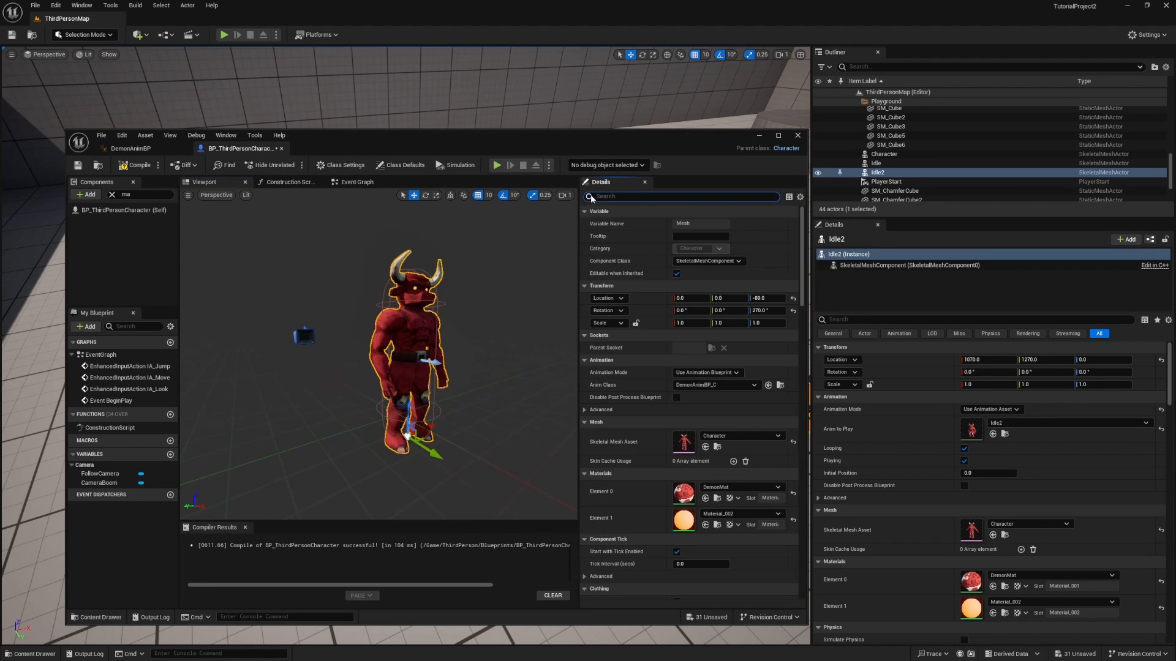
Switch the character mesh's animation mode to Use Animation Asset and choose Reload as the animation to play
click(724, 436)
click(724, 436)
click(707, 373)
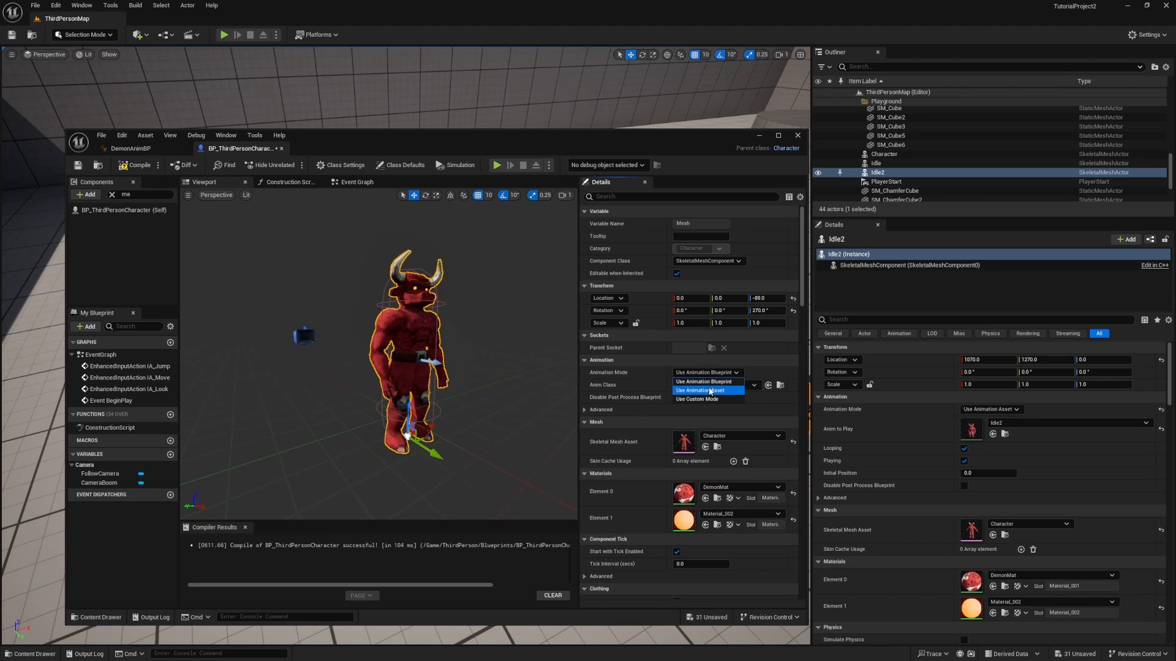
click(710, 390)
click(725, 386)
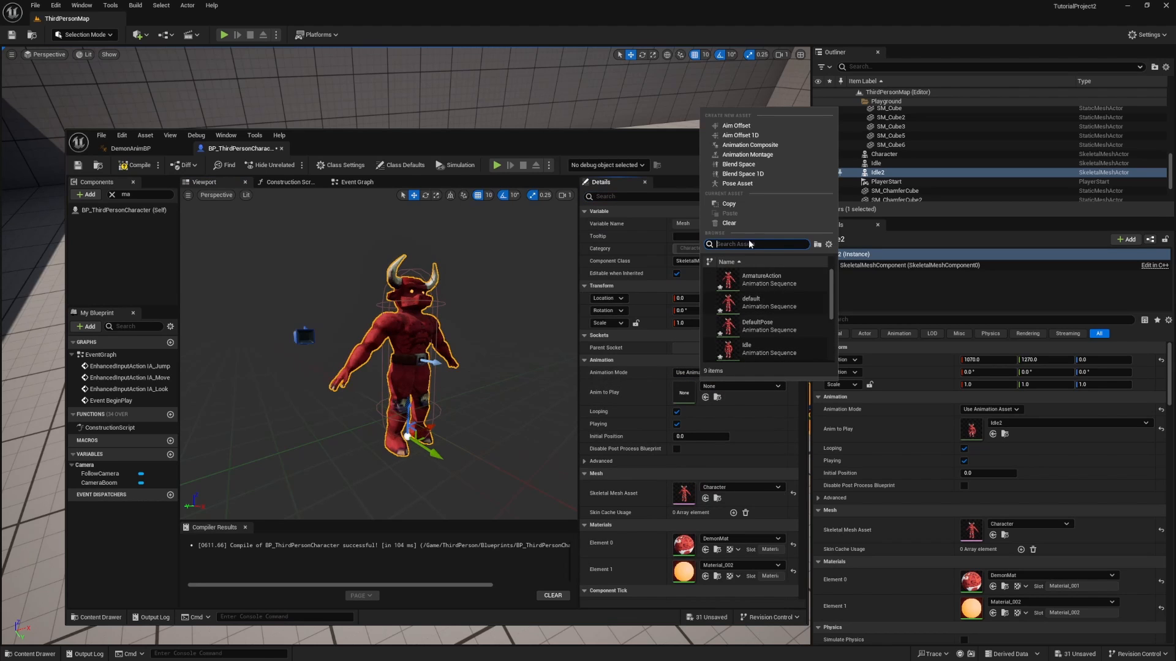
scroll(785, 340, down, 3)
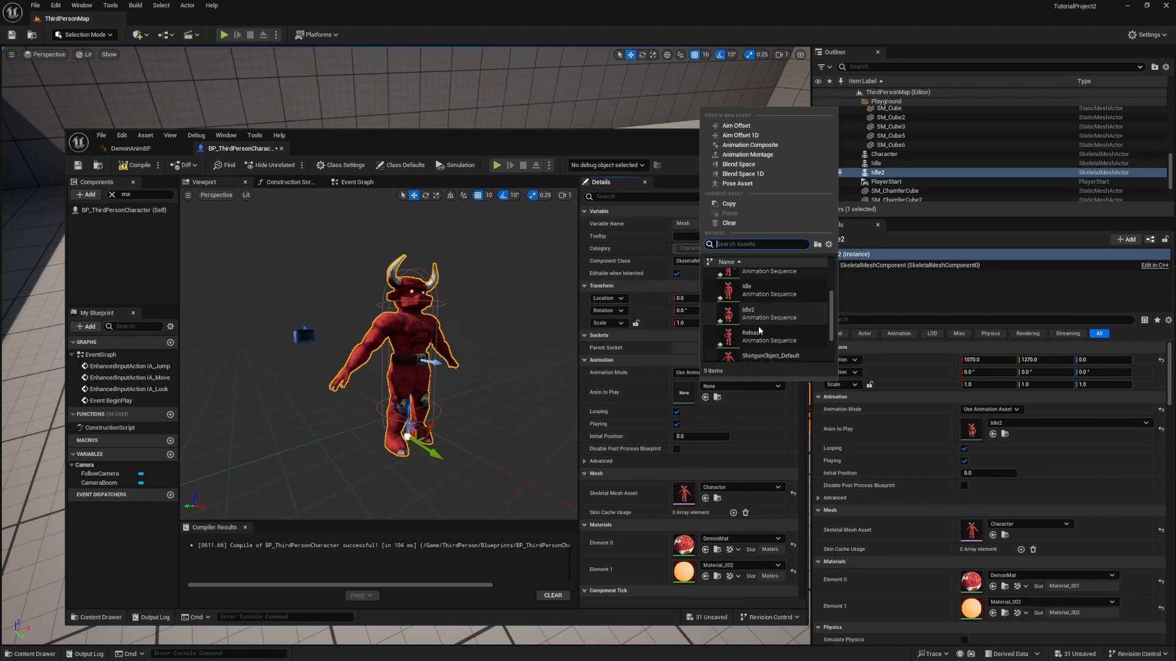
click(770, 307)
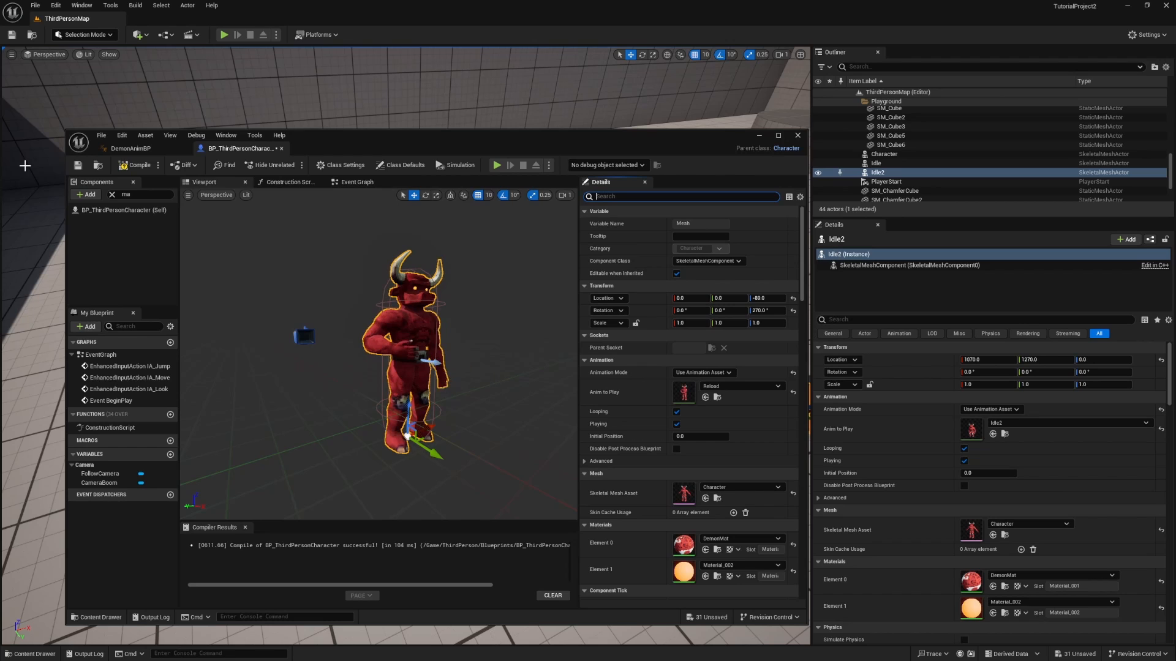
Add a Skeletal Mesh component under the character's Mesh component and assign Shotgun1 as its skeletal mesh asset
click(104, 210)
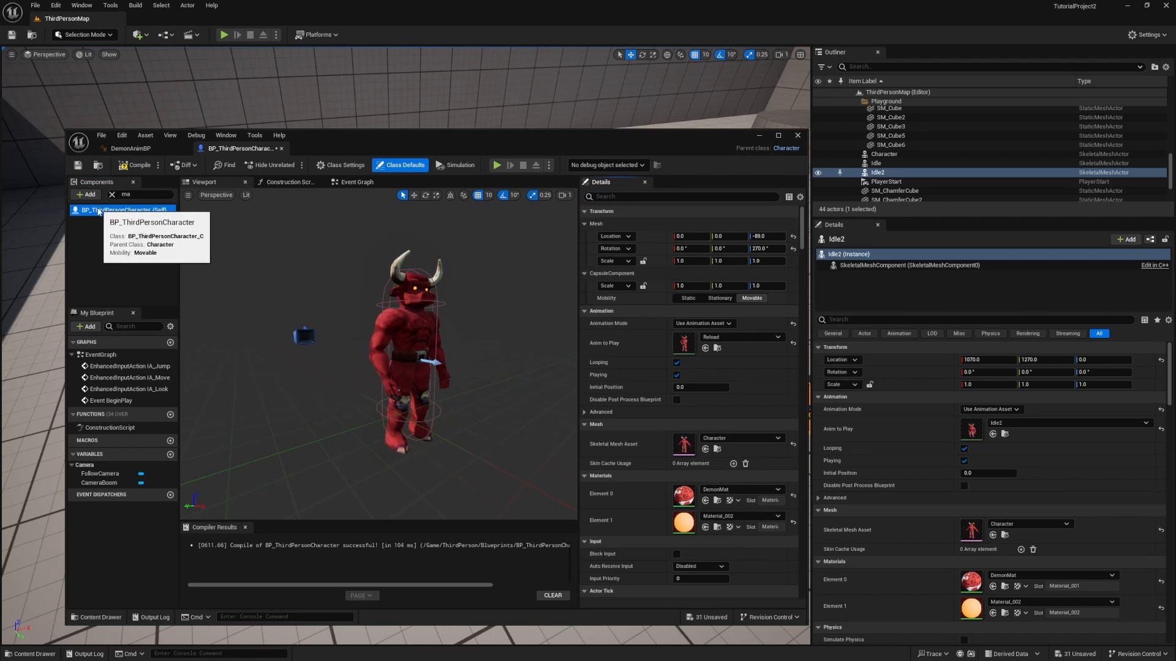
click(112, 194)
click(123, 266)
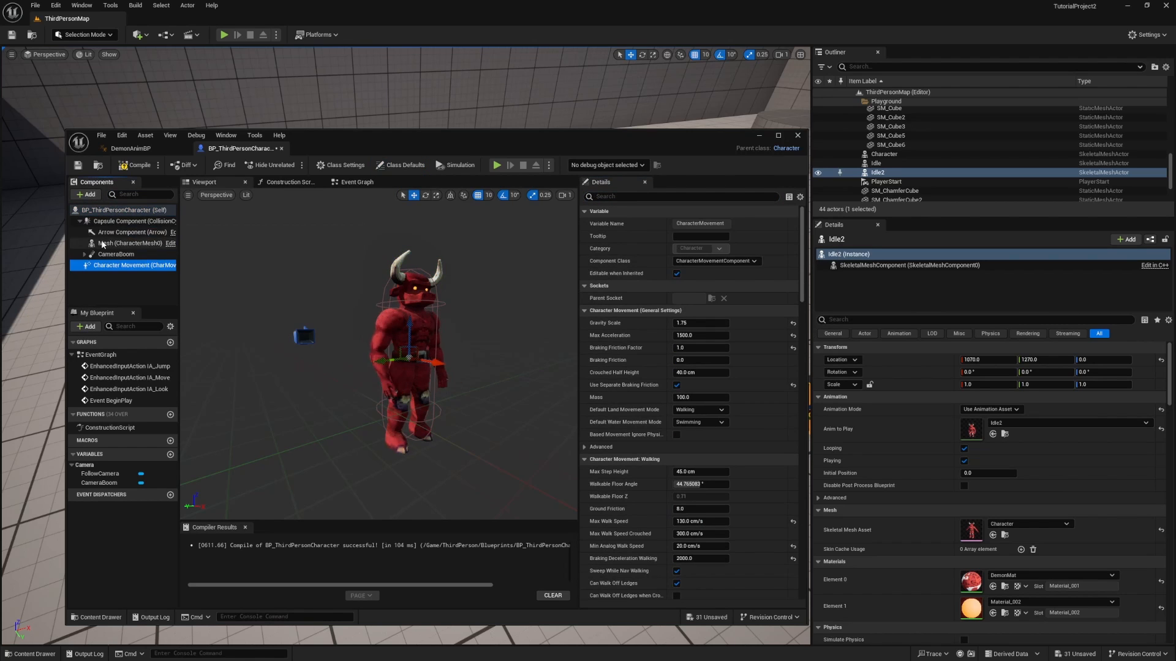
click(102, 245)
click(86, 195)
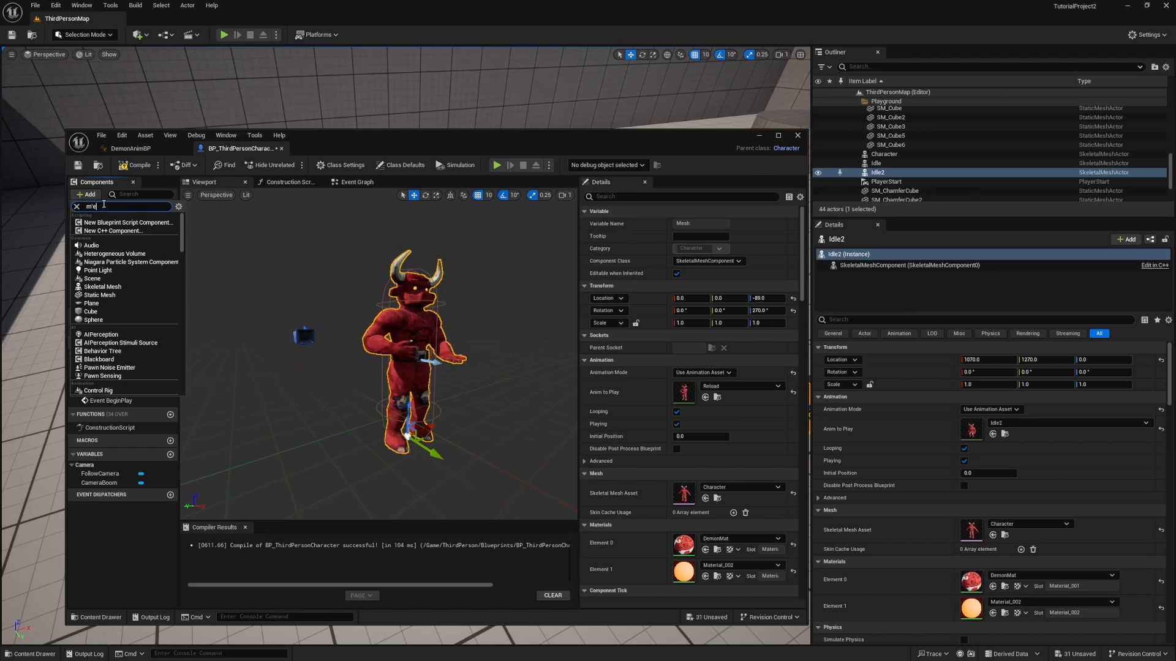
text(mes)
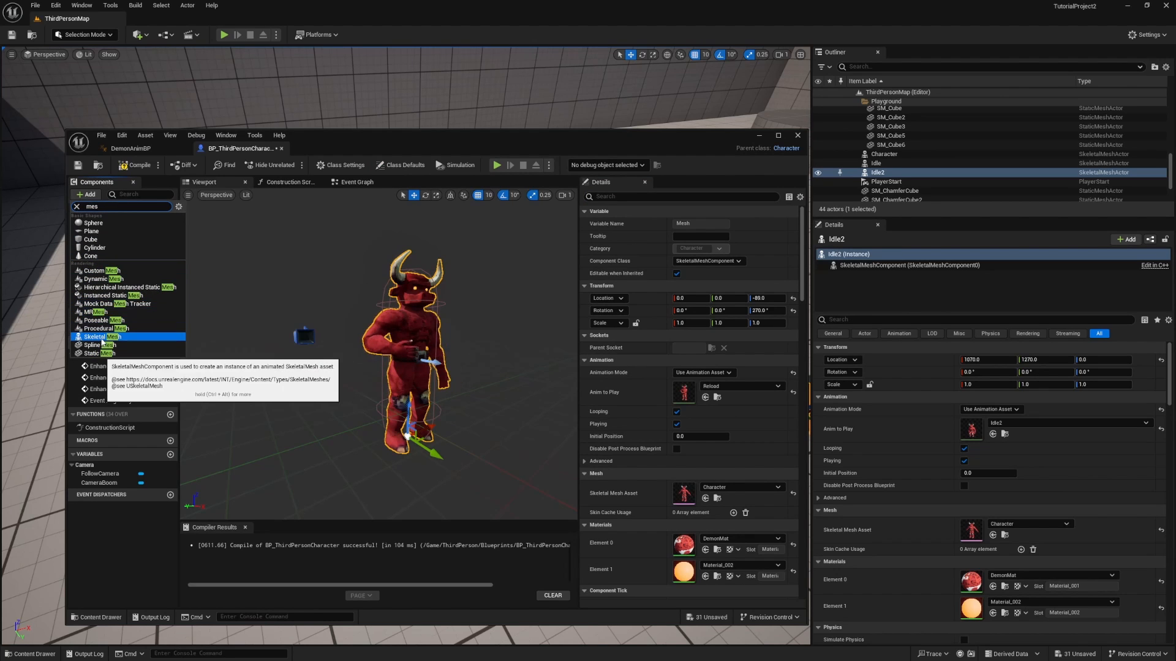
click(102, 336)
key(Return)
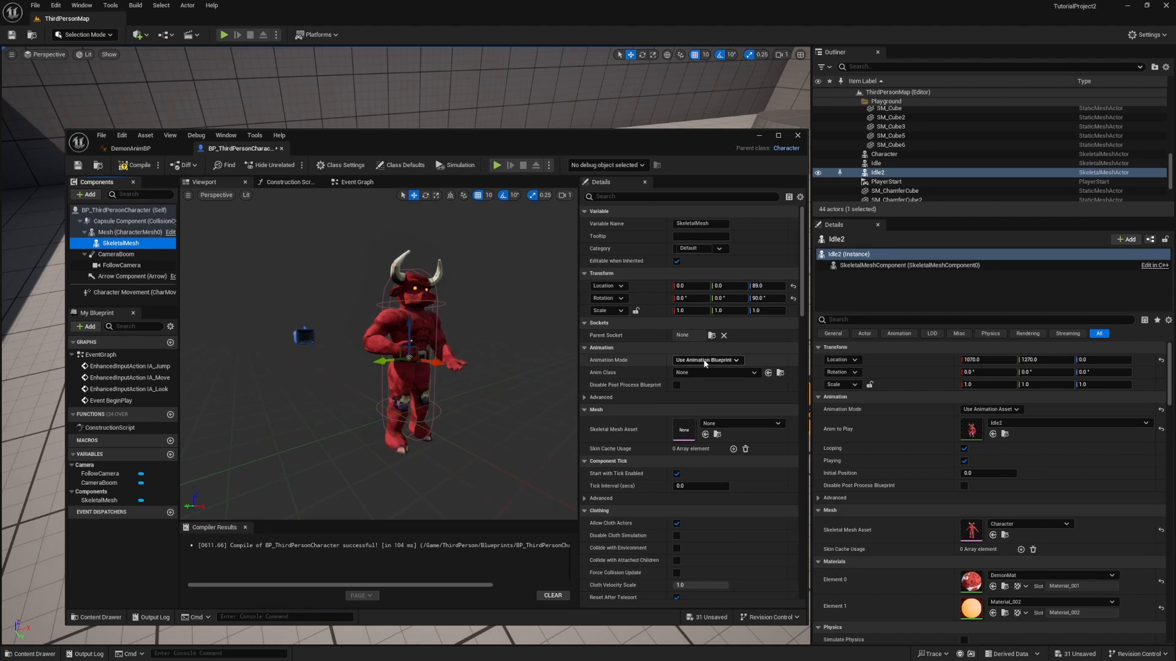
click(713, 423)
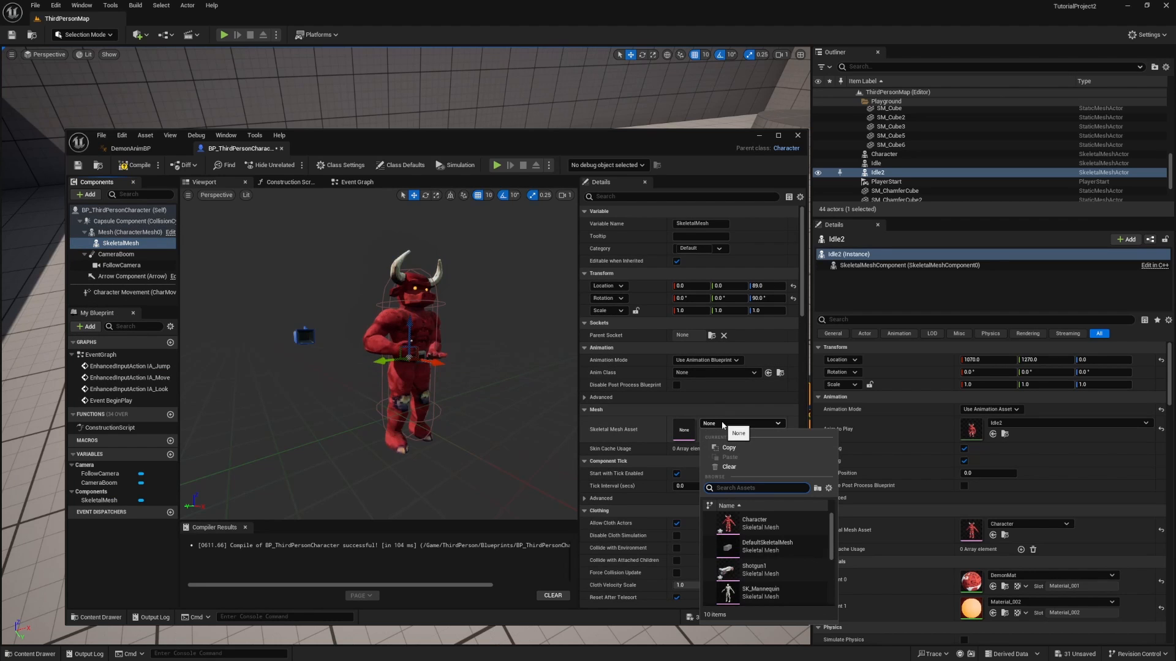
click(759, 569)
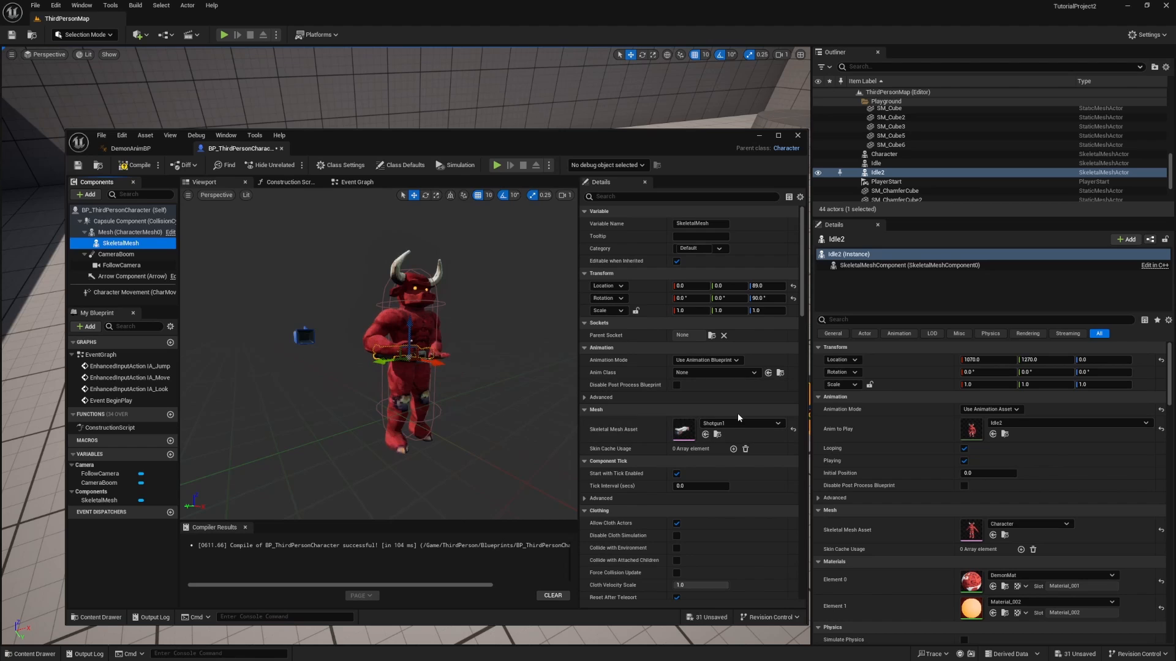
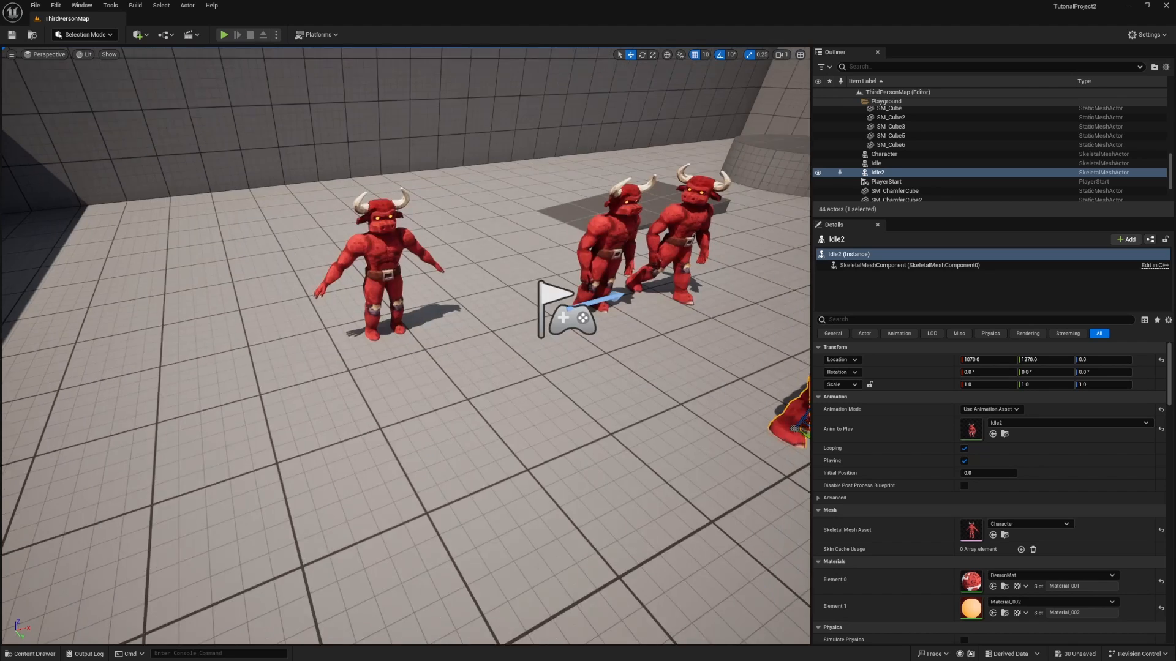
Find the Character_Skeleton asset in the Demon folder and open it in the skeleton editor
key(ctrl+space)
click(143, 495)
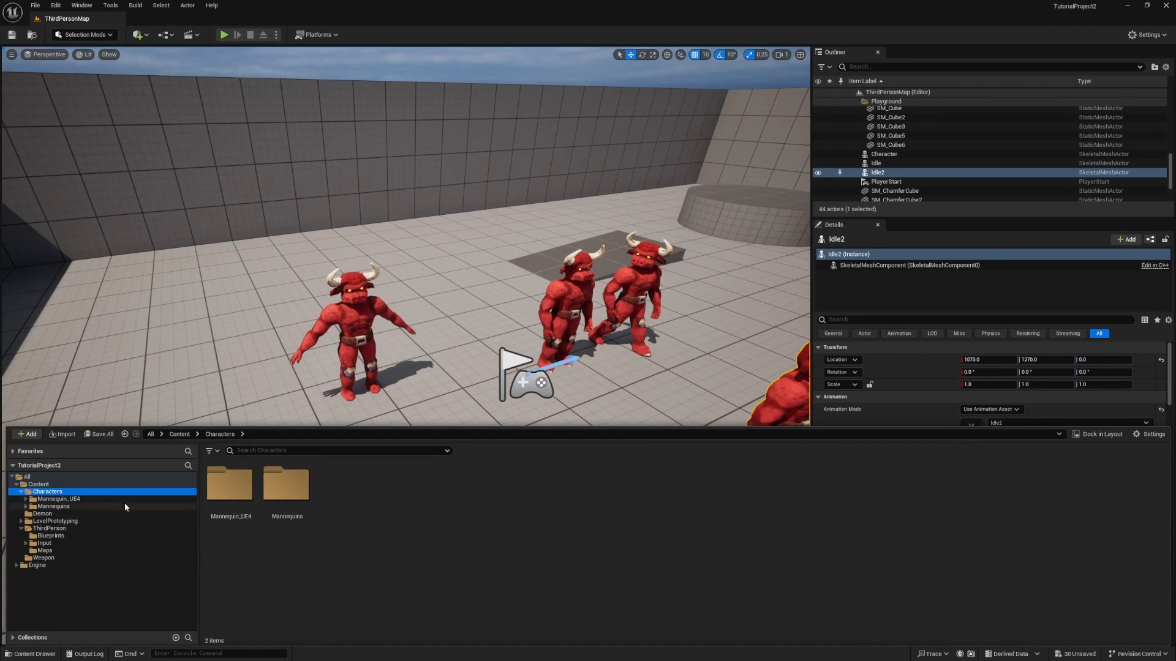
click(58, 499)
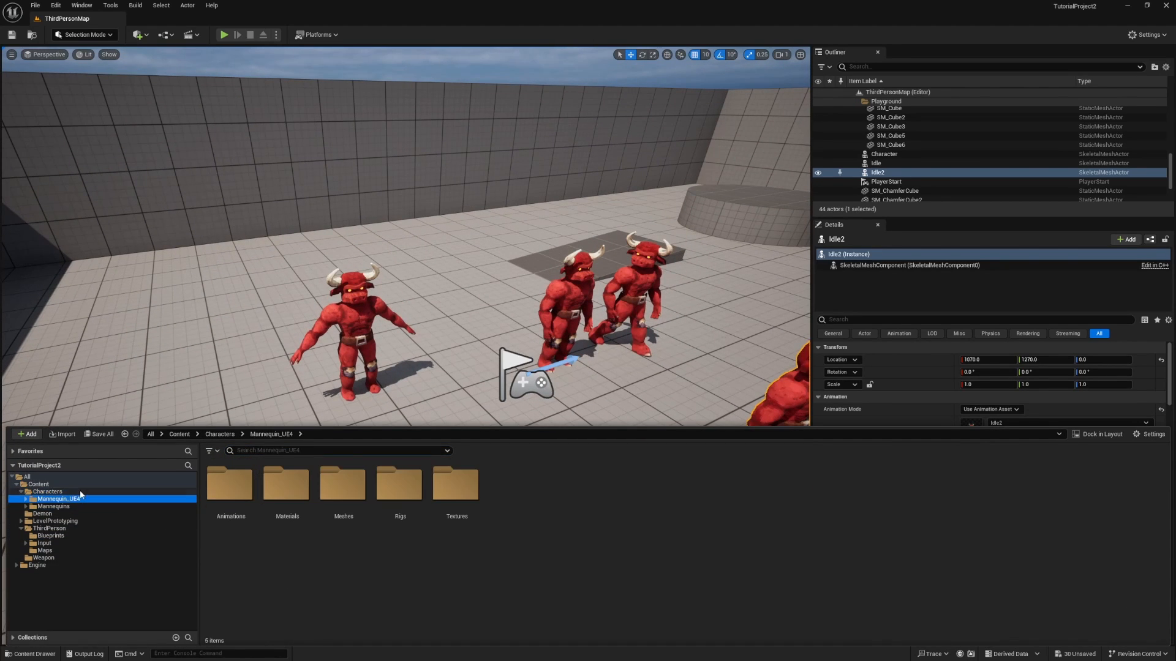
click(48, 491)
click(49, 528)
click(51, 536)
click(60, 499)
click(48, 492)
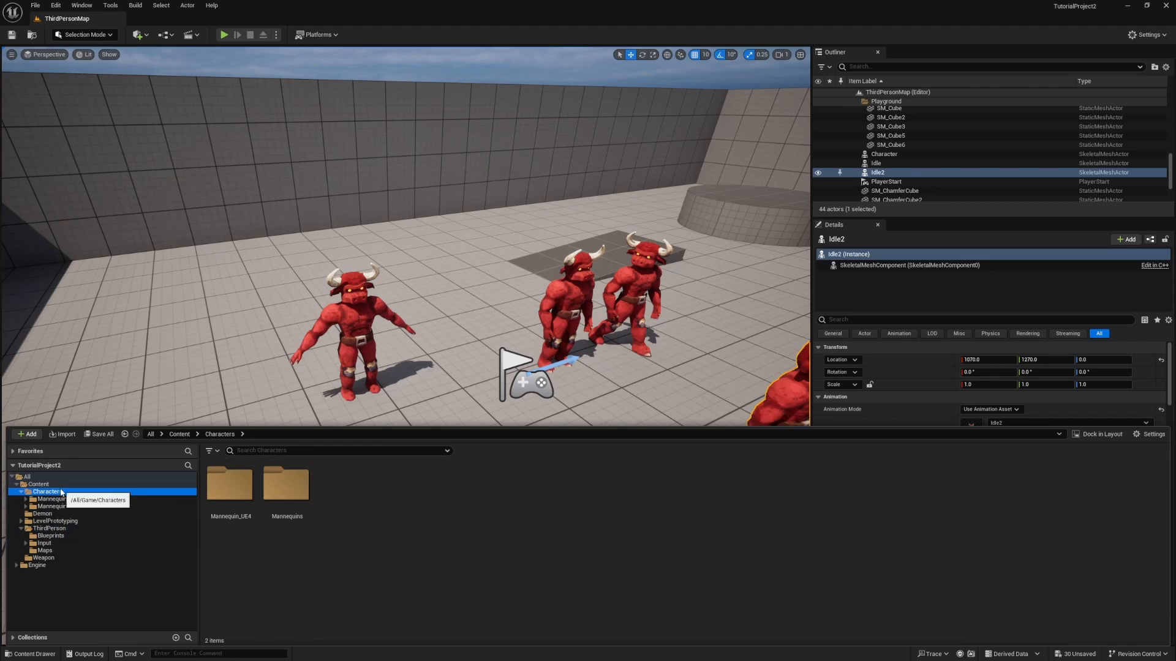
click(54, 507)
click(42, 514)
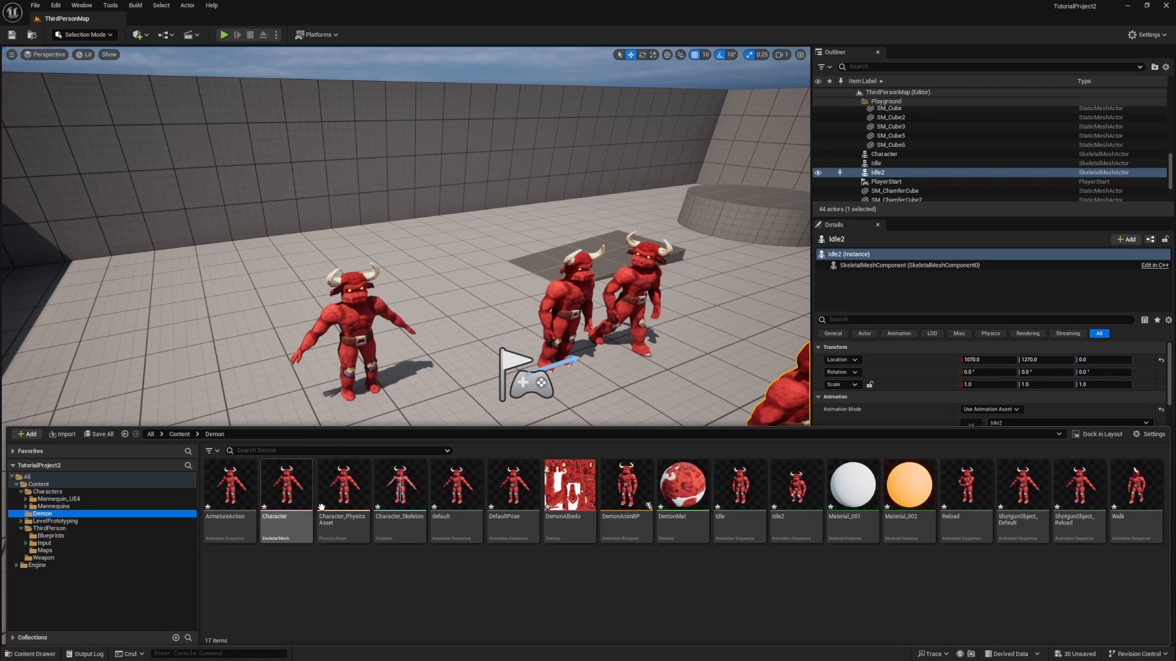
double_click(404, 487)
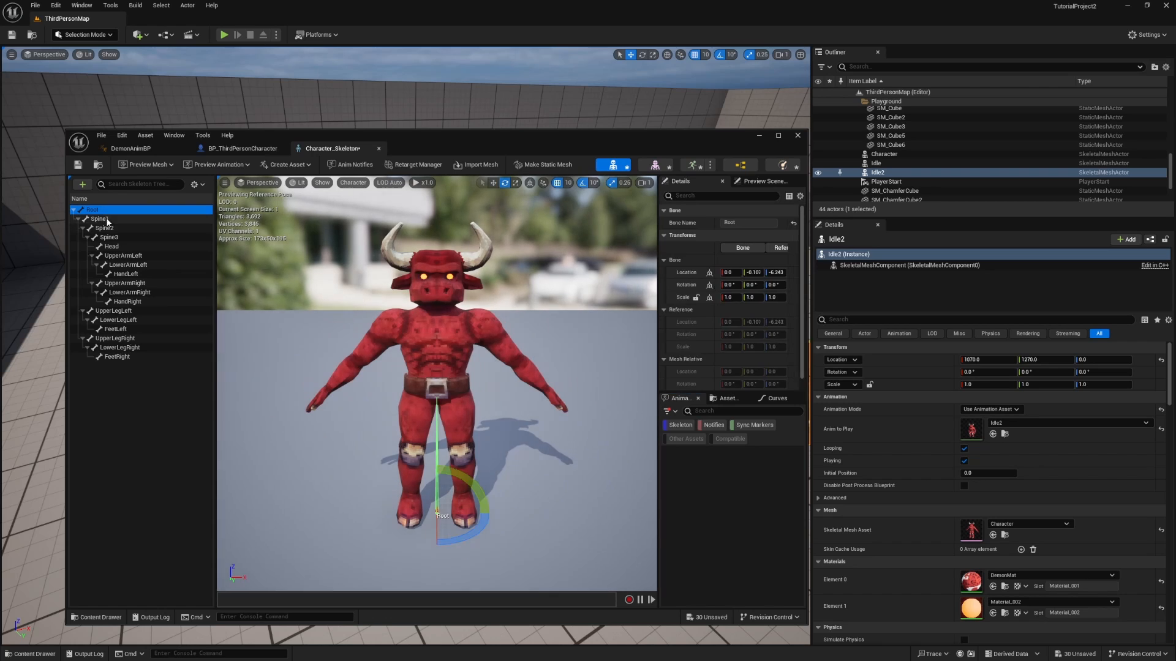
Add a socket to the HandRight bone of the demon's skeleton and save the skeleton
click(126, 275)
click(127, 301)
click(83, 187)
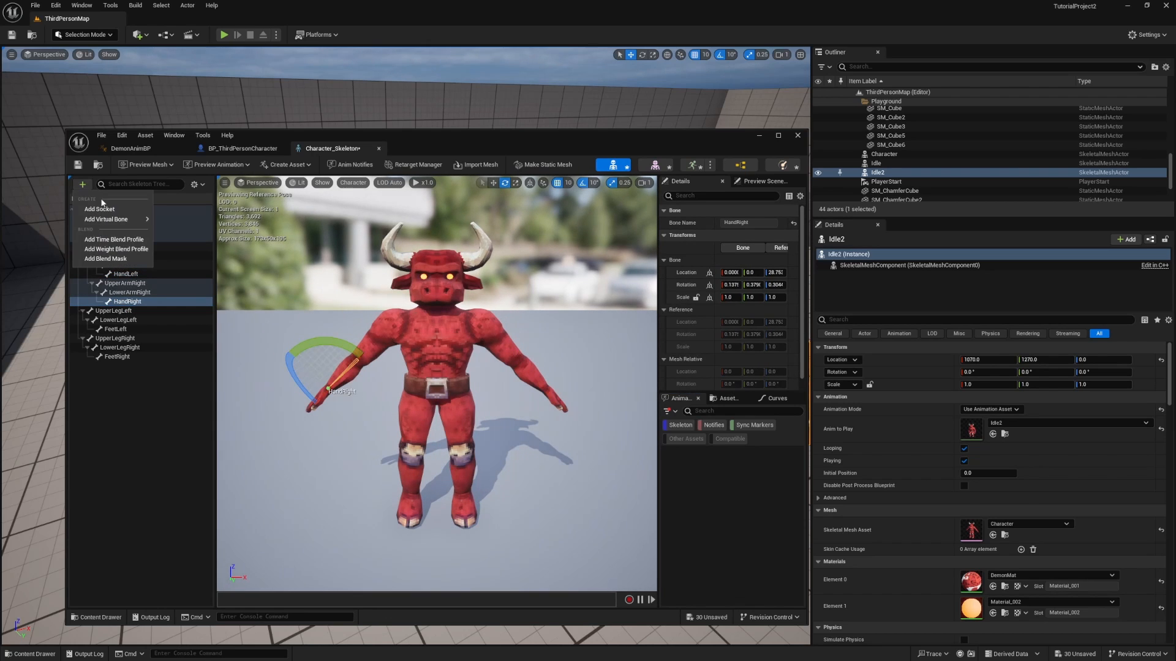
click(108, 208)
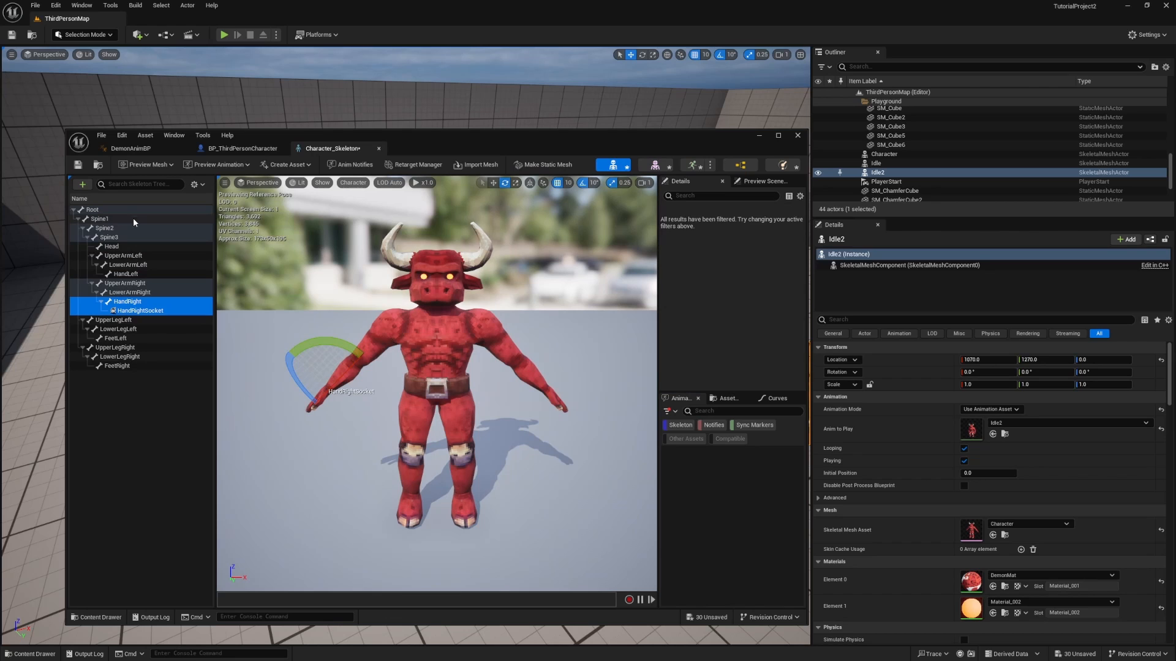
click(150, 311)
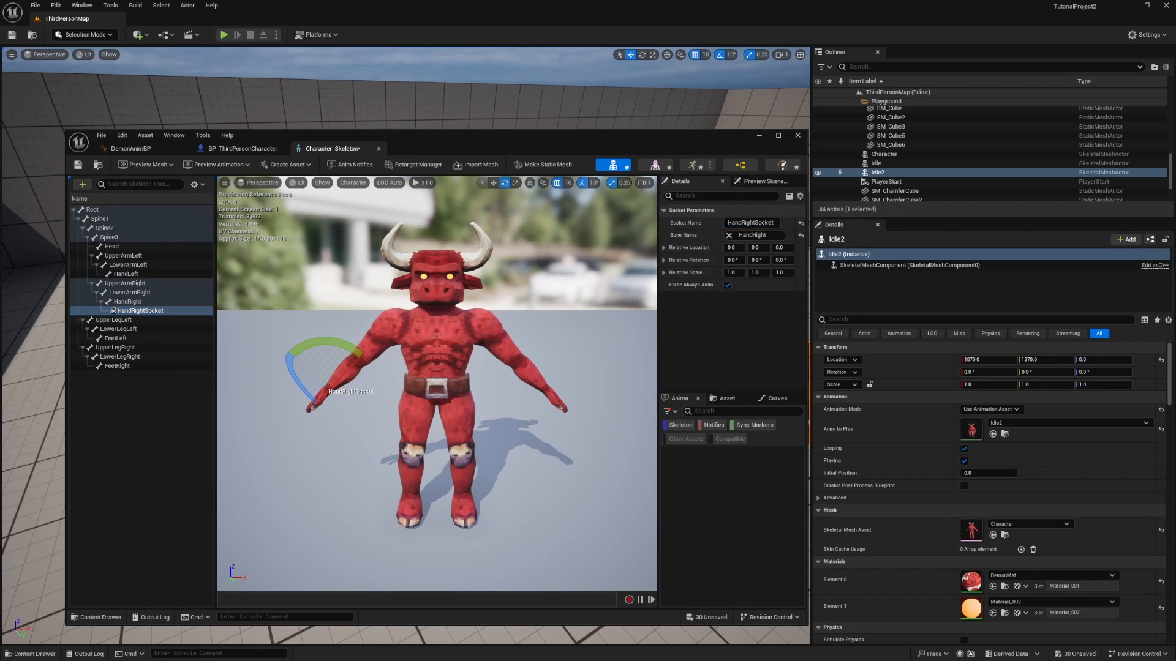
key(Escape)
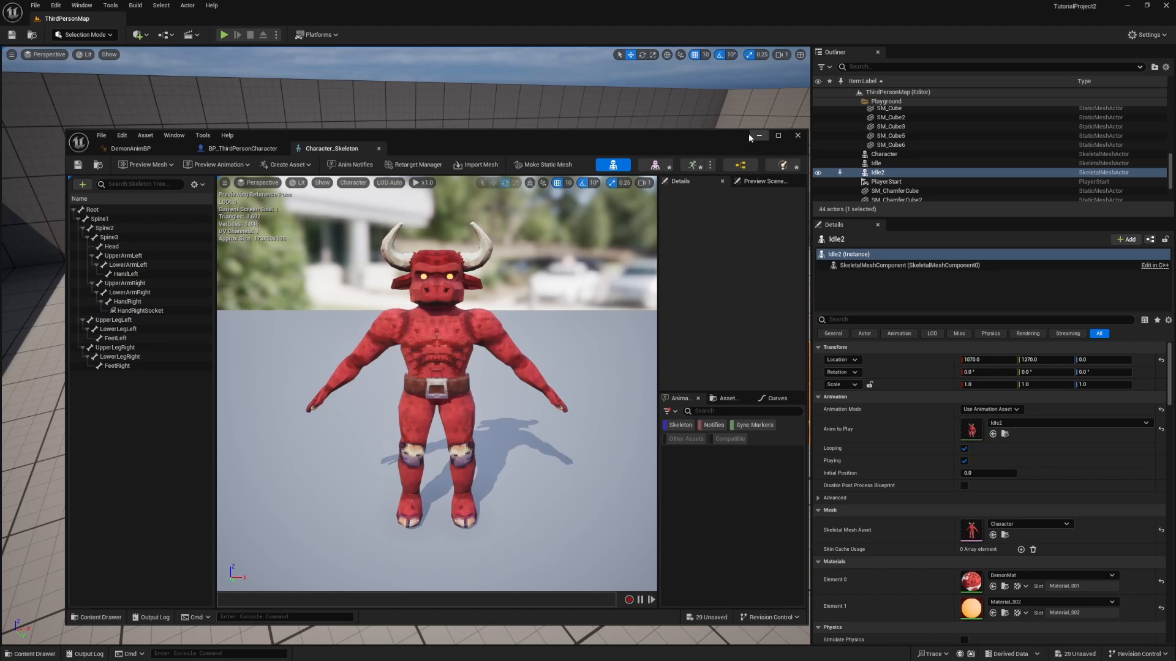
Minimize the skeleton editor and reopen the BP_ThirdPersonCharacter blueprint from ThirdPerson/Blueprints
click(758, 135)
click(31, 654)
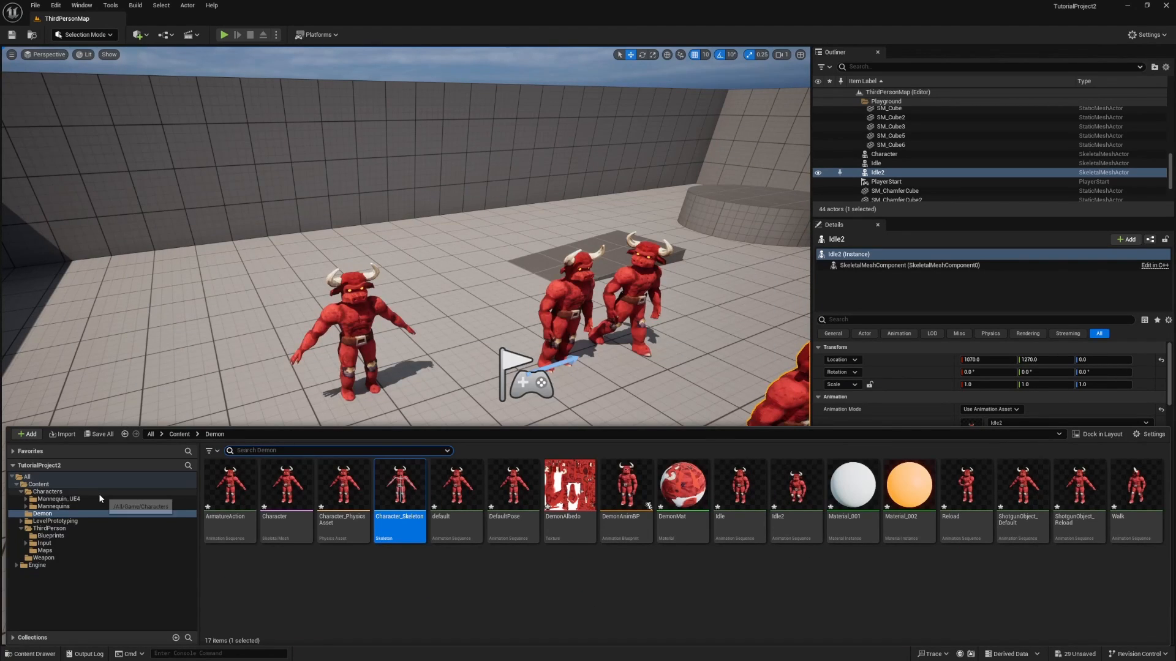
click(61, 558)
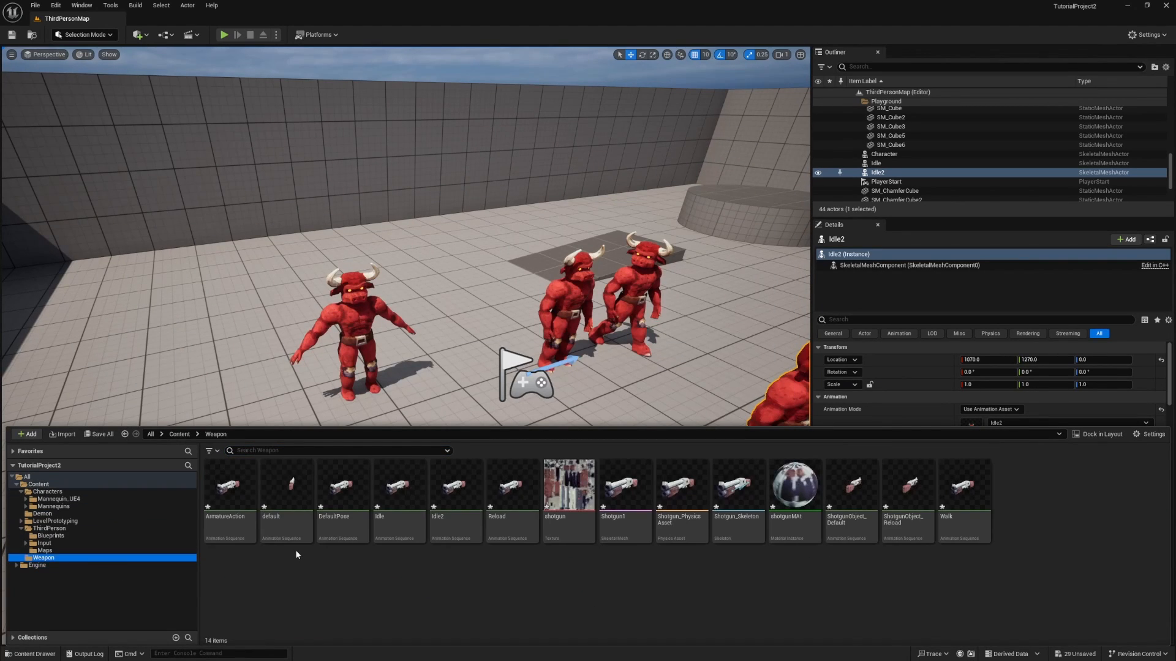
click(72, 528)
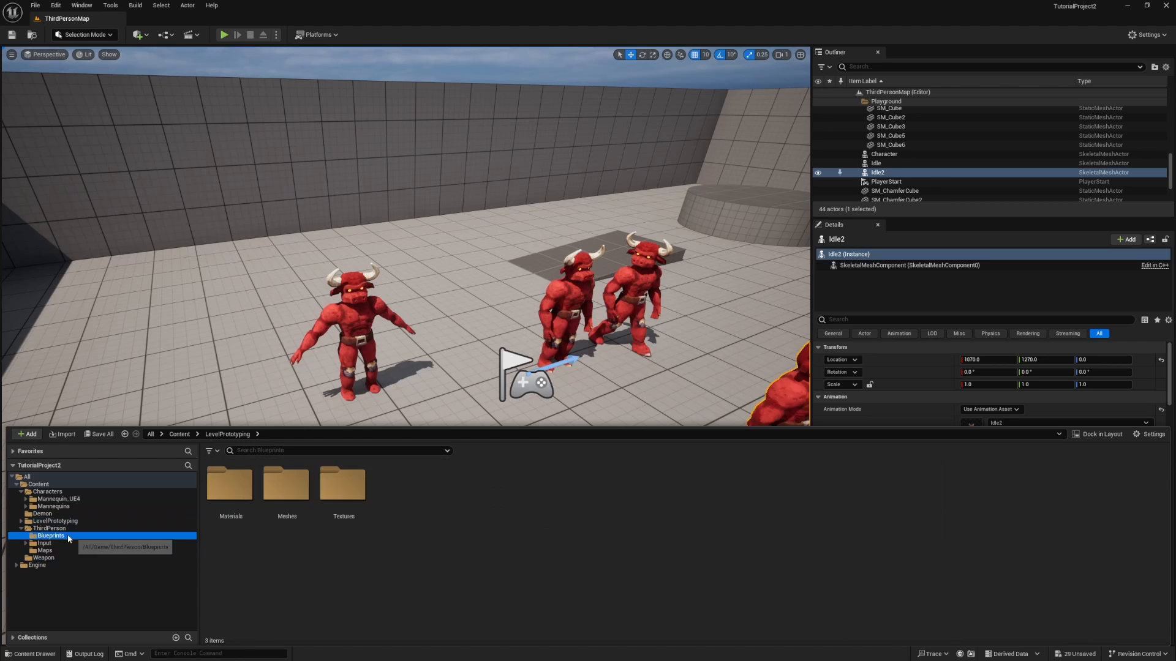
click(68, 536)
double_click(231, 490)
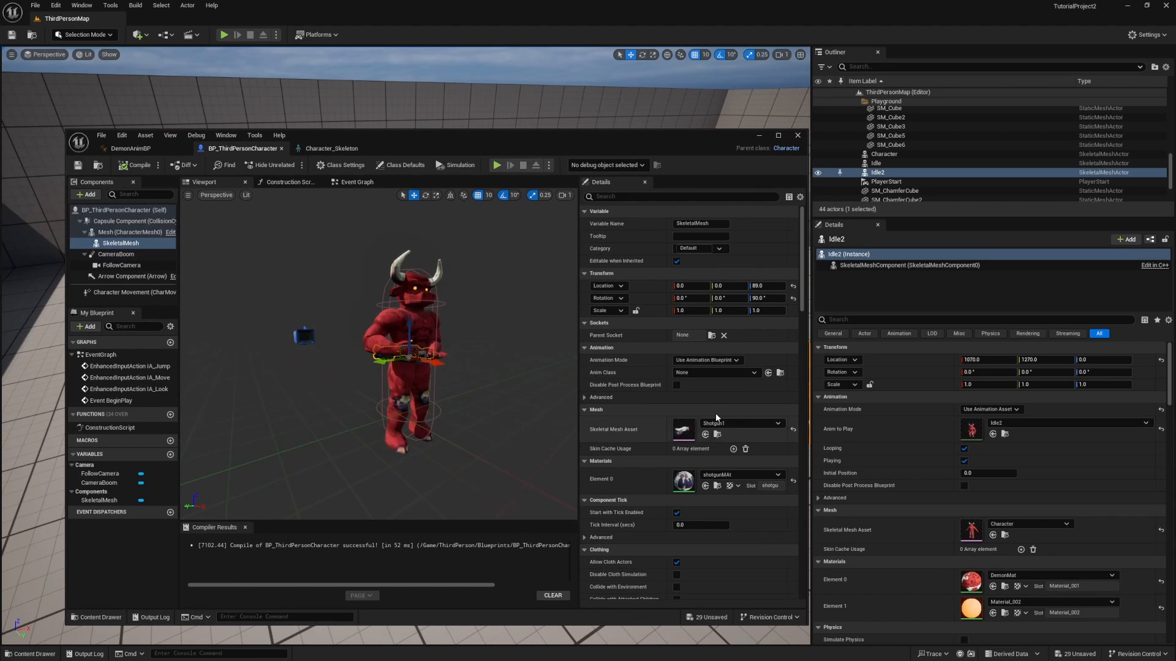
Attach the shotgun component to HandRightSocket and have it play ShotgunObject_Reload using the Use Animation Asset mode
click(711, 336)
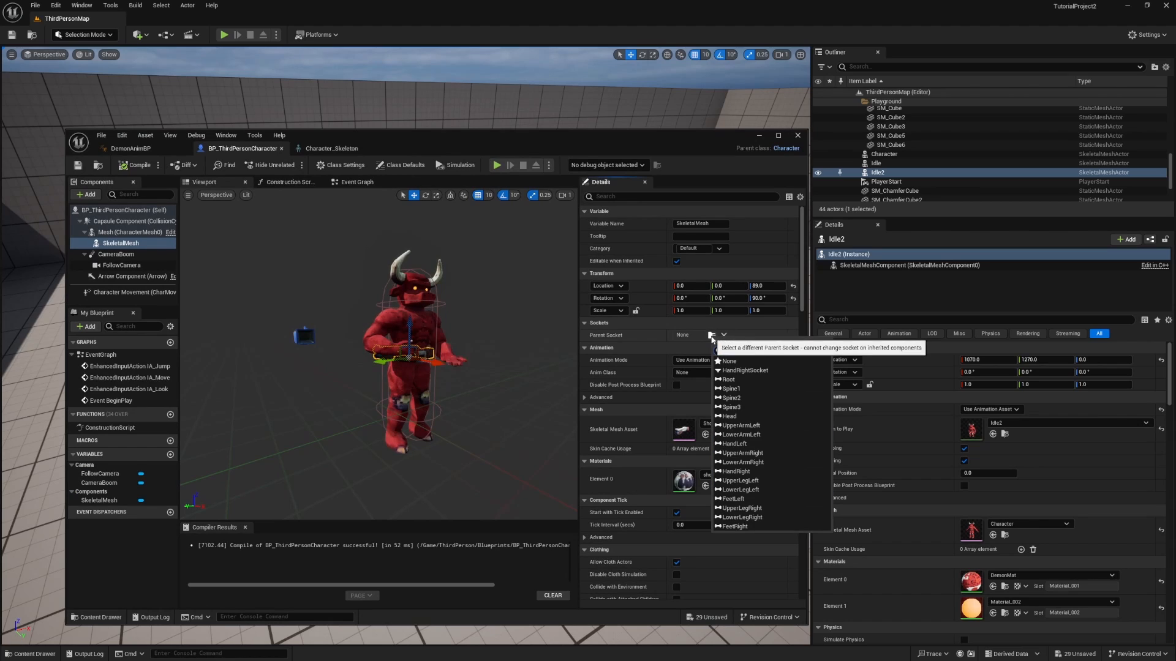
click(743, 371)
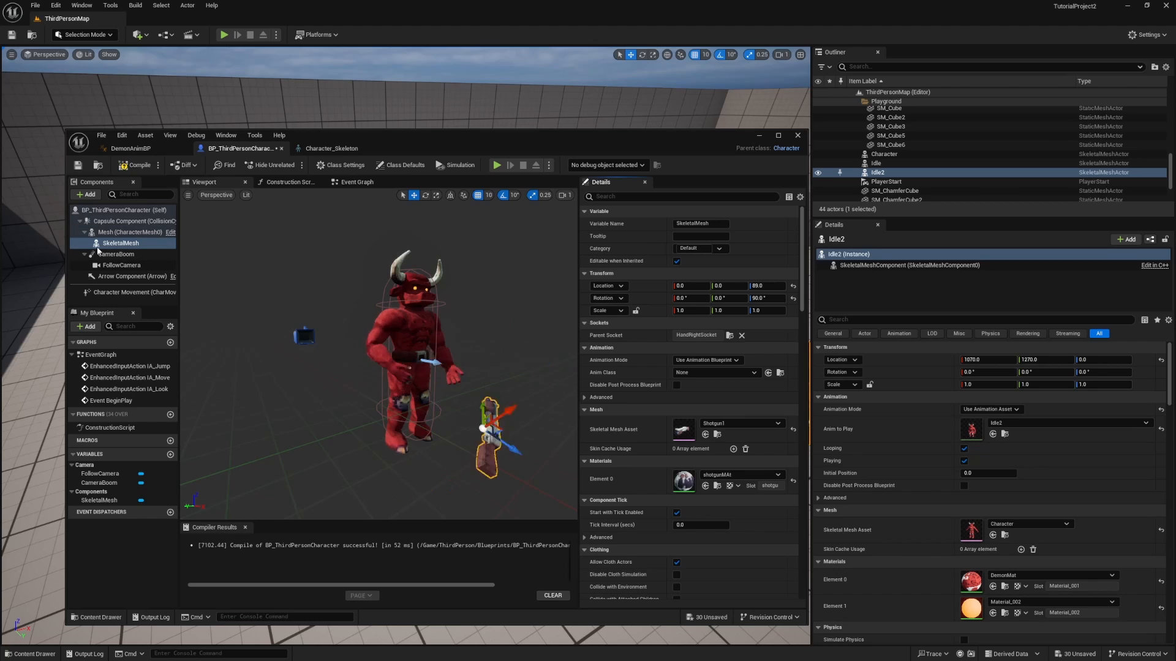
click(128, 245)
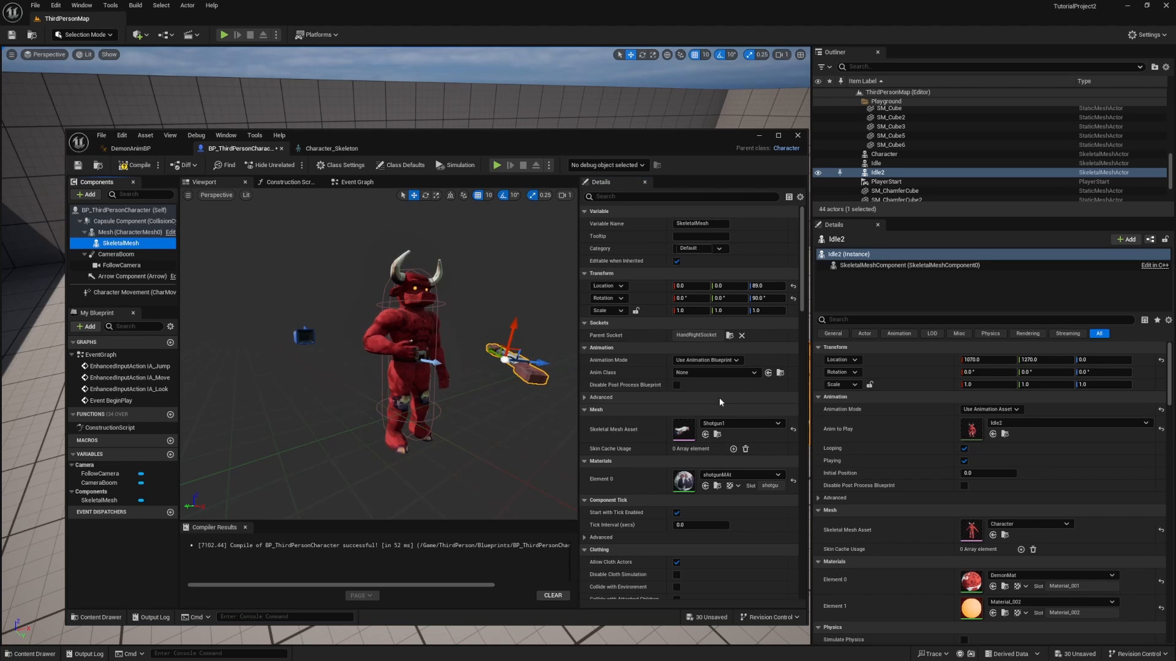
click(700, 362)
click(714, 378)
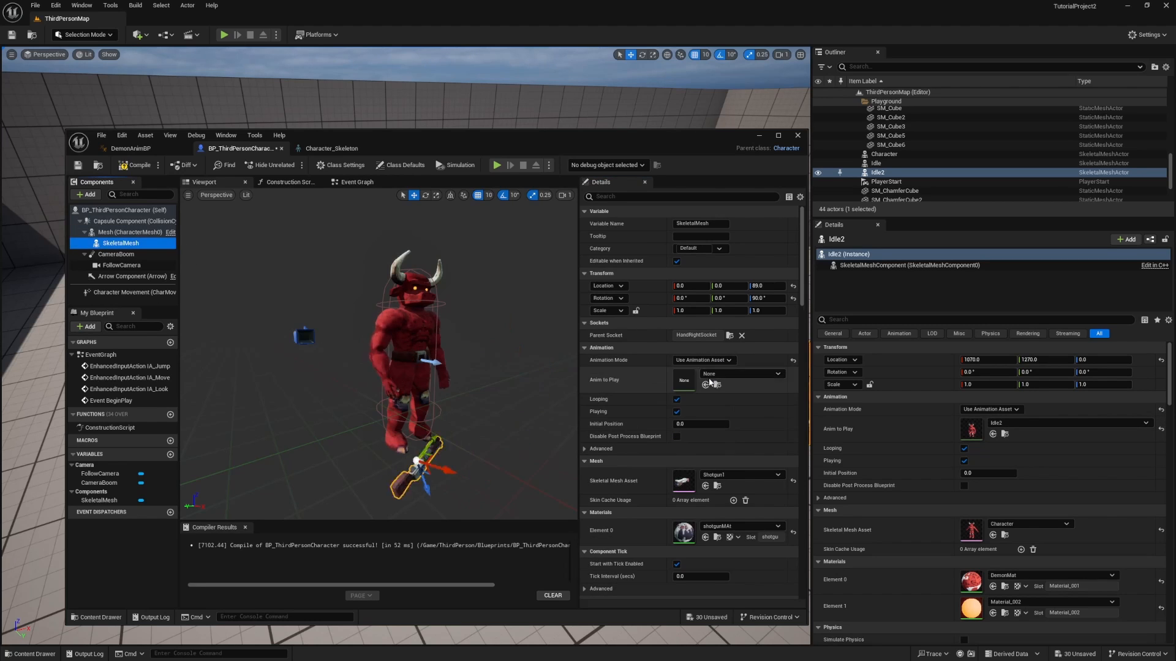
click(730, 377)
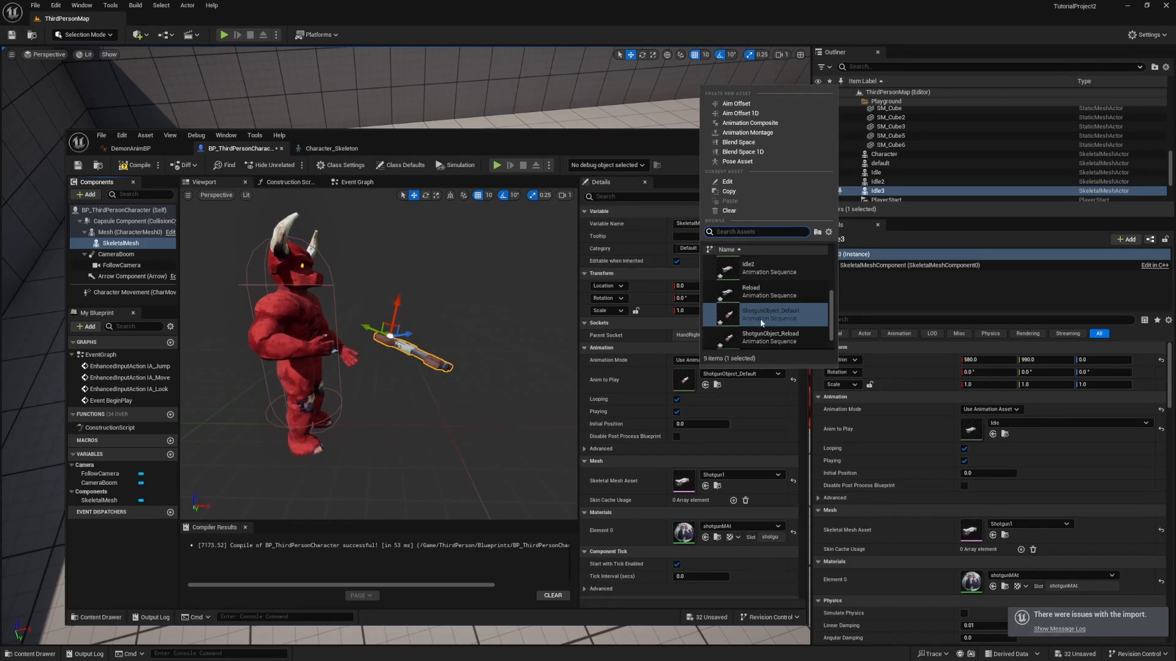
click(763, 339)
Reset the shotgun component's location and rotation to zero except for 90° rotation in X, and start a play test of the level
click(793, 286)
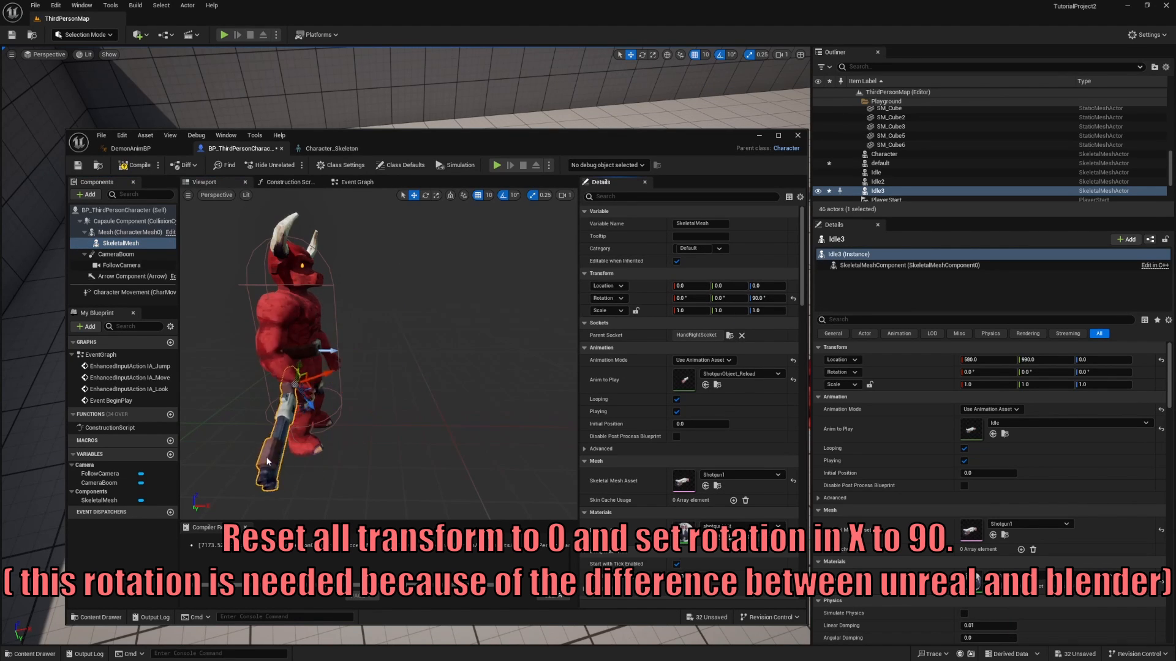
click(793, 298)
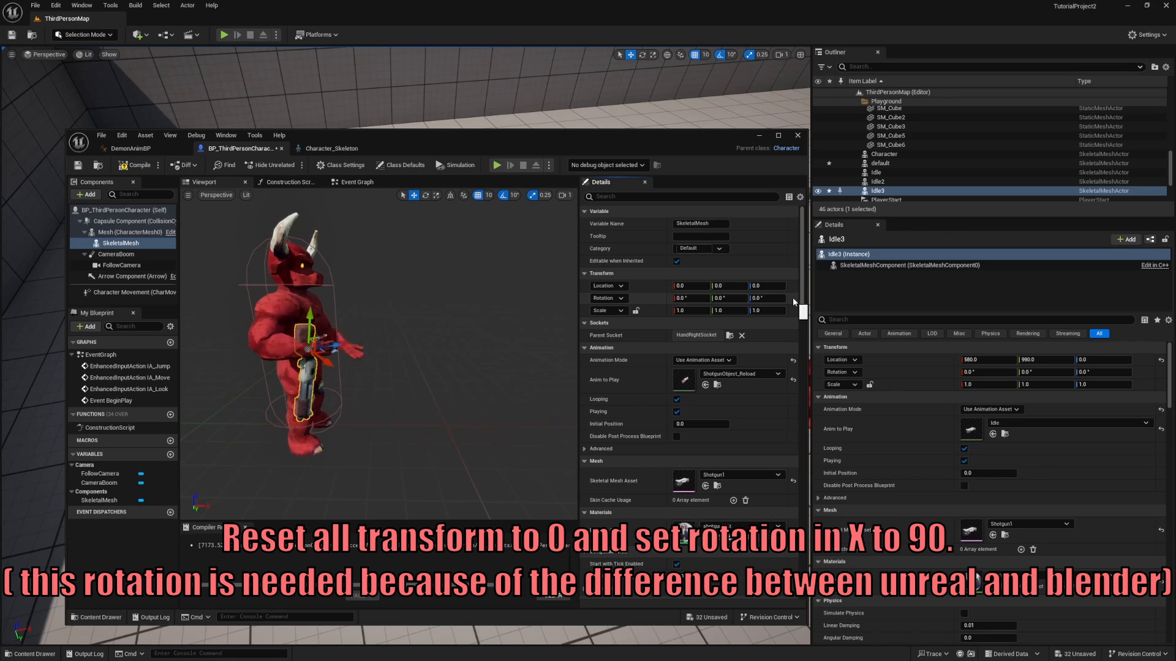
click(689, 299)
text(90)
key(Return)
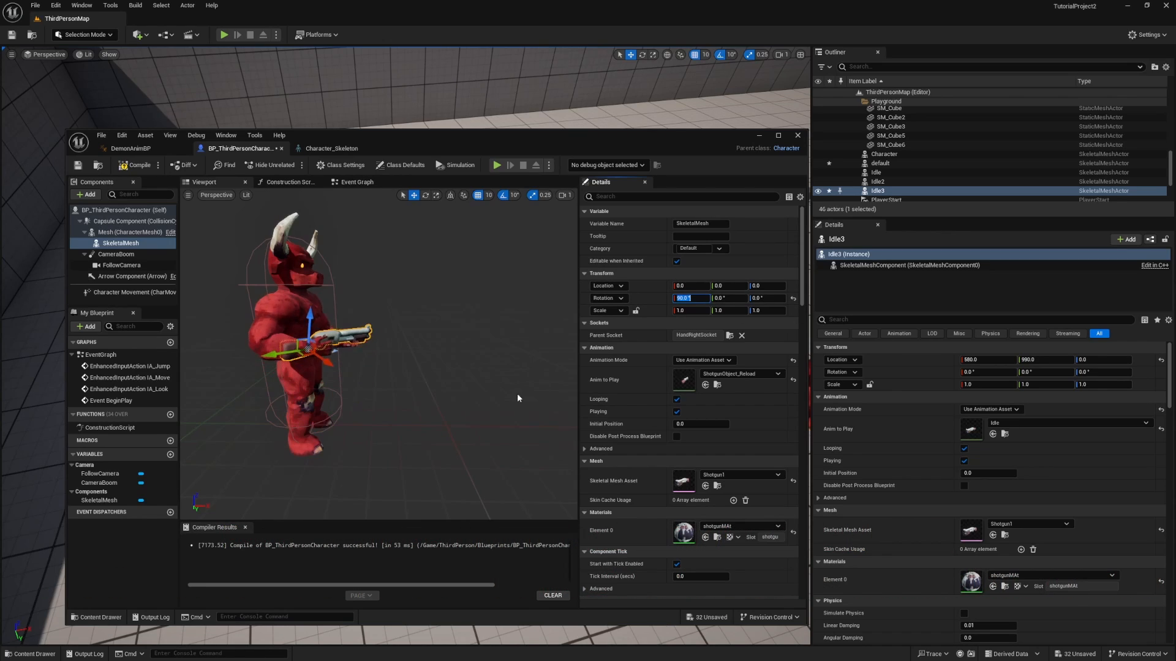
key(alt+p)
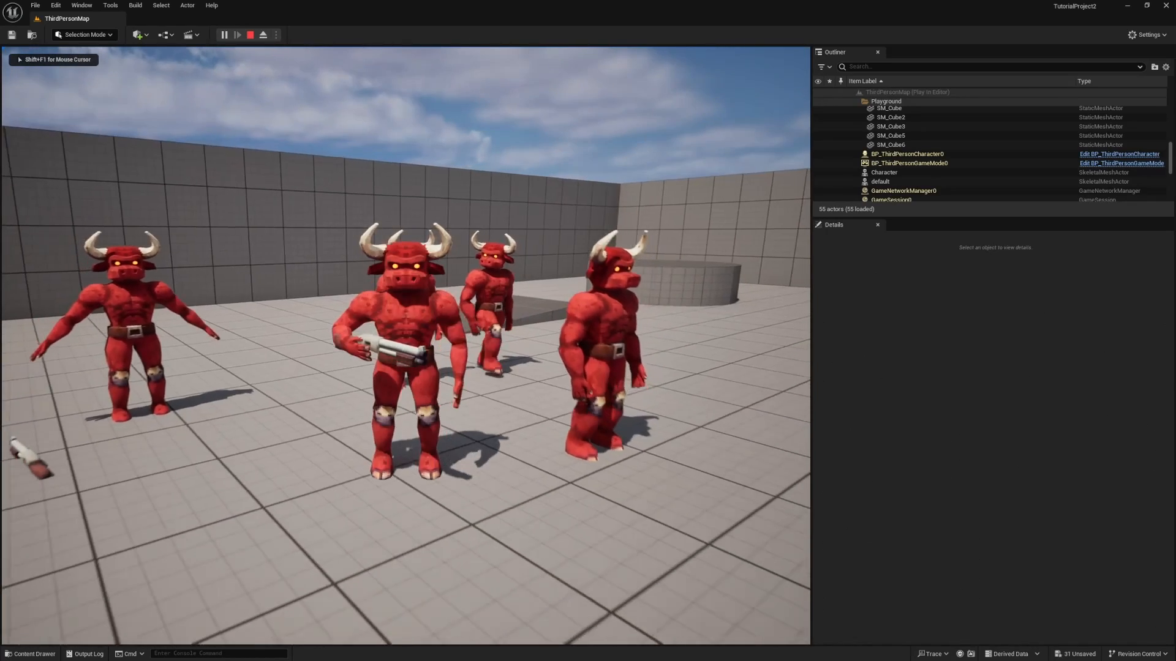